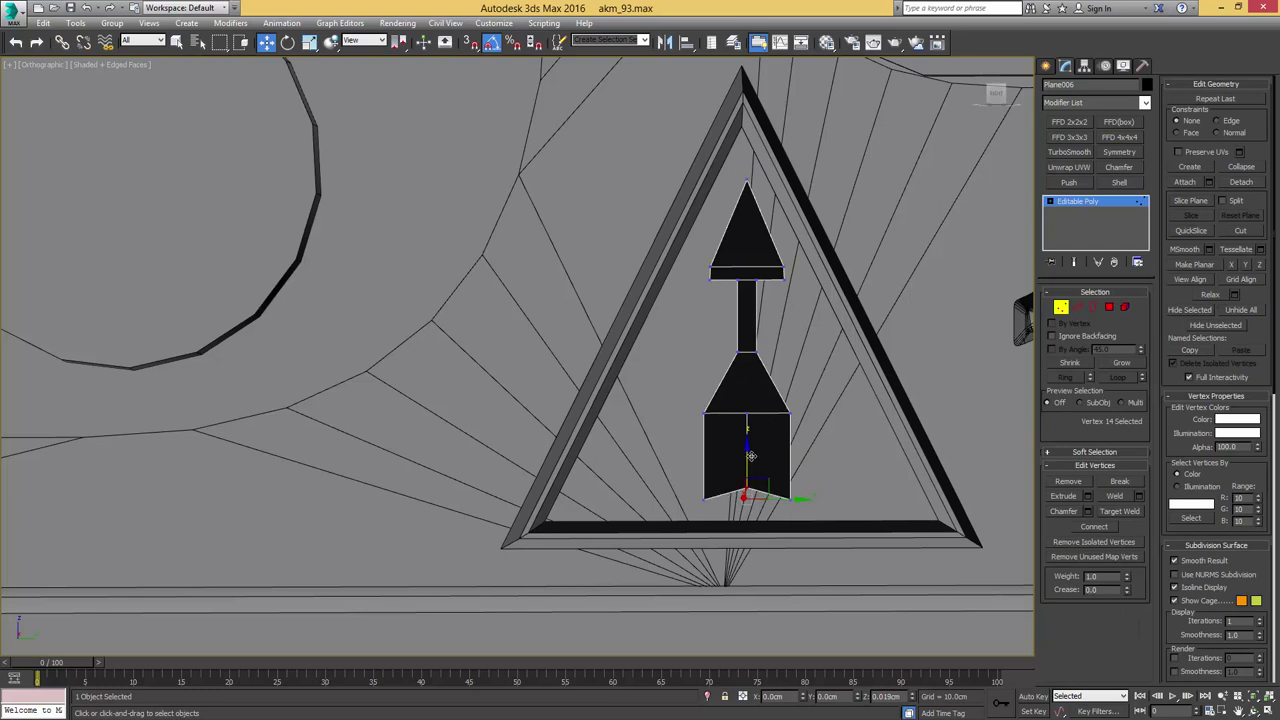
Finish vertex editing on the arrow emblem and assign it the 01 - Default material
{"action": "key", "text": "1"}
{"action": "mouse_move", "coordinate": [761, 386]}
{"action": "middle_mouse_down", "text": "alt"}
{"action": "mouse_move", "coordinate": [803, 378]}
{"action": "mouse_move", "coordinate": [773, 384]}
{"action": "middle_mouse_up", "text": "alt"}
{"action": "key", "text": "F4"}
{"action": "scroll", "coordinate": [773, 384], "scroll_direction": "up", "scroll_amount": 4}
{"action": "key", "text": "F4"}
{"action": "key", "text": "m"}
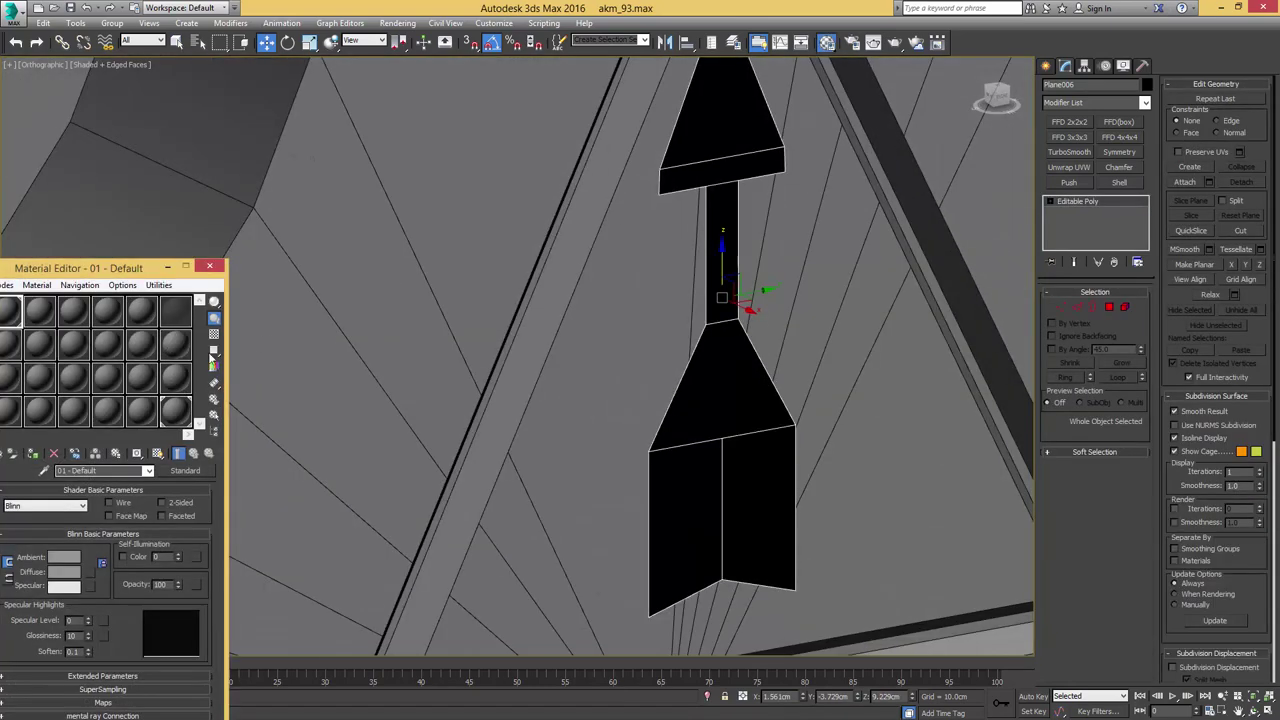
{"action": "left_click", "coordinate": [32, 455]}
{"action": "left_click", "coordinate": [210, 267]}
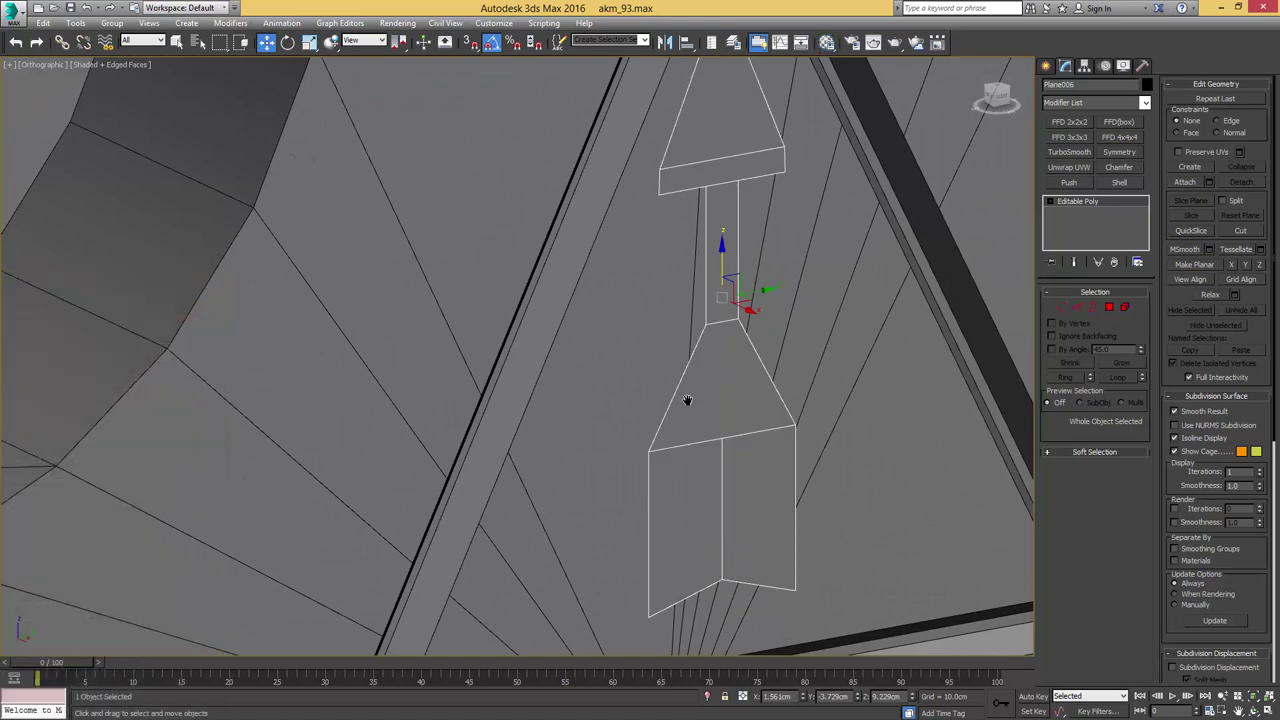
Remove the middle edge dividing the arrow's lower polygon so the tail becomes a single face
{"action": "middle_click_drag", "start_coordinate": [716, 486], "coordinate": [686, 436]}
{"action": "key", "text": "2"}
{"action": "key", "text": "ctrl+BackSpace"}
{"action": "key", "text": "1"}
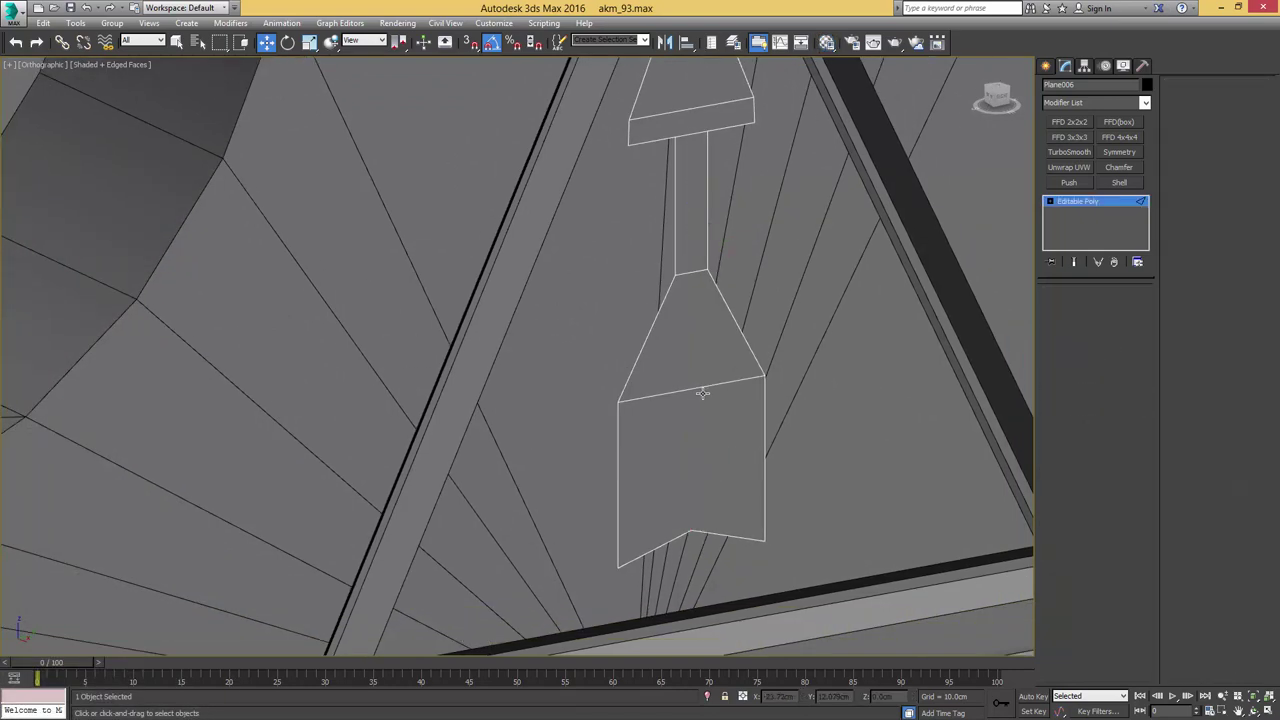
{"action": "left_click", "coordinate": [678, 402]}
{"action": "middle_click_drag", "start_coordinate": [701, 362], "coordinate": [687, 430]}
Bevel all of the arrow's polygons inward to give the emblem recessed, sloping walls
{"action": "key", "text": "4"}
{"action": "key", "text": "ctrl+a"}
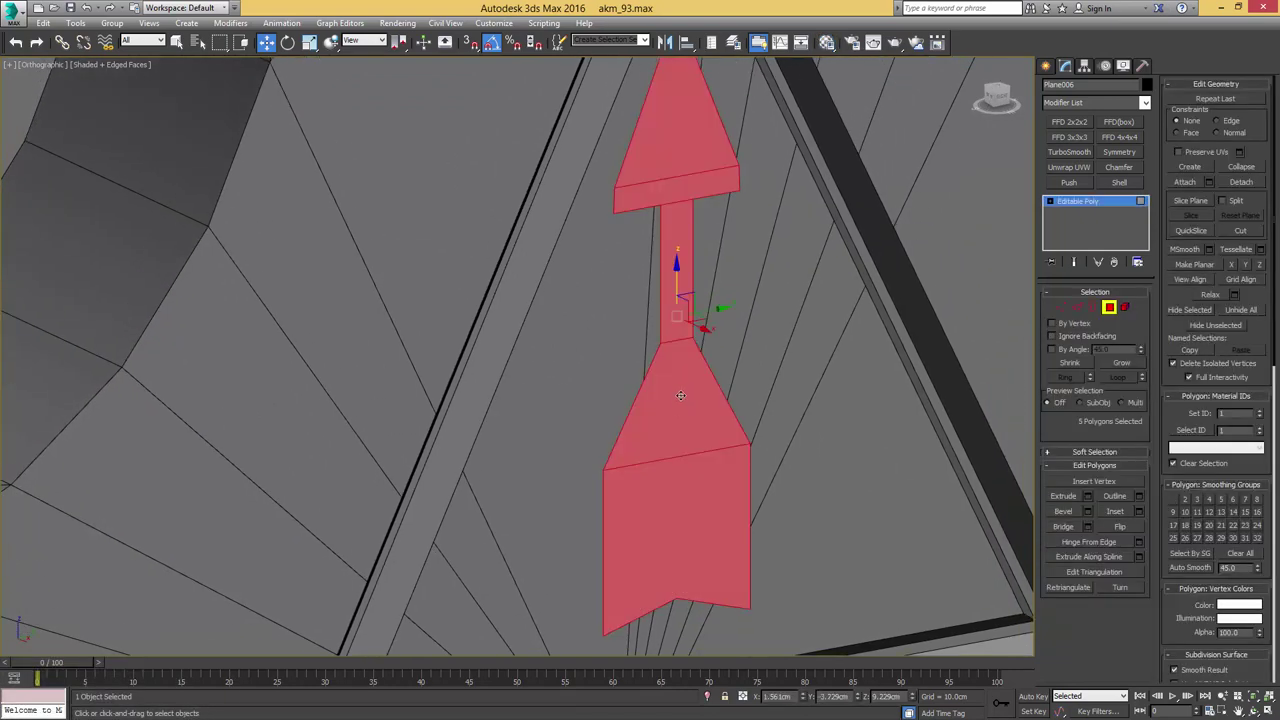
{"action": "scroll", "coordinate": [663, 413], "scroll_direction": "up", "scroll_amount": 2}
{"action": "key", "text": "i"}
{"action": "left_click_drag", "start_coordinate": [664, 414], "coordinate": [675, 436]}
{"action": "scroll", "coordinate": [675, 436], "scroll_direction": "down", "scroll_amount": 4}
{"action": "middle_click_drag", "start_coordinate": [675, 436], "coordinate": [705, 418], "text": "alt"}
Select the arrow's open outer border and move it slightly to adjust the engraving depth
{"action": "key", "text": "w"}
{"action": "key", "text": "3"}
{"action": "left_click", "coordinate": [695, 410]}
{"action": "left_click_drag", "start_coordinate": [705, 398], "coordinate": [713, 403]}
{"action": "middle_click_drag", "start_coordinate": [714, 403], "coordinate": [779, 370], "text": "alt"}
Paste the copied Chamfer modifier onto the arrow and inspect its shading without edges
{"action": "key", "text": "2"}
{"action": "right_click", "coordinate": [1062, 207]}
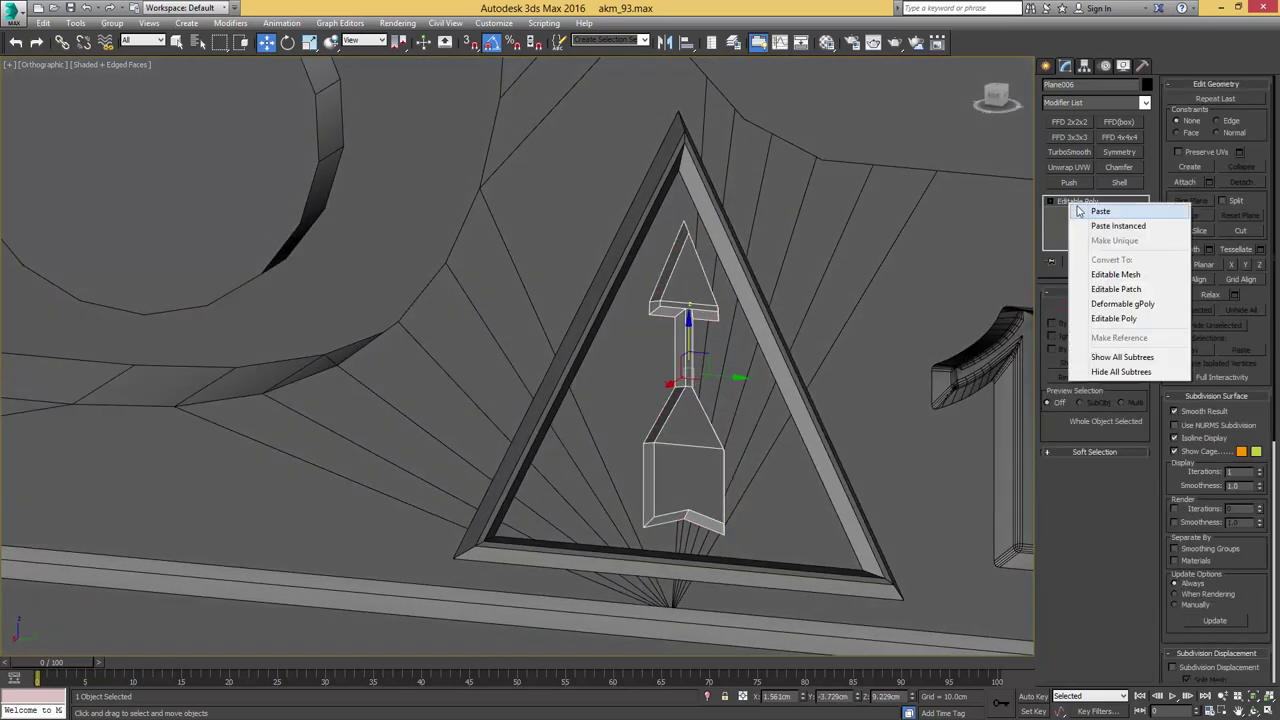
{"action": "left_click", "coordinate": [1078, 210]}
{"action": "key", "text": "F4"}
{"action": "middle_click_drag", "start_coordinate": [698, 288], "coordinate": [750, 276], "text": "alt"}
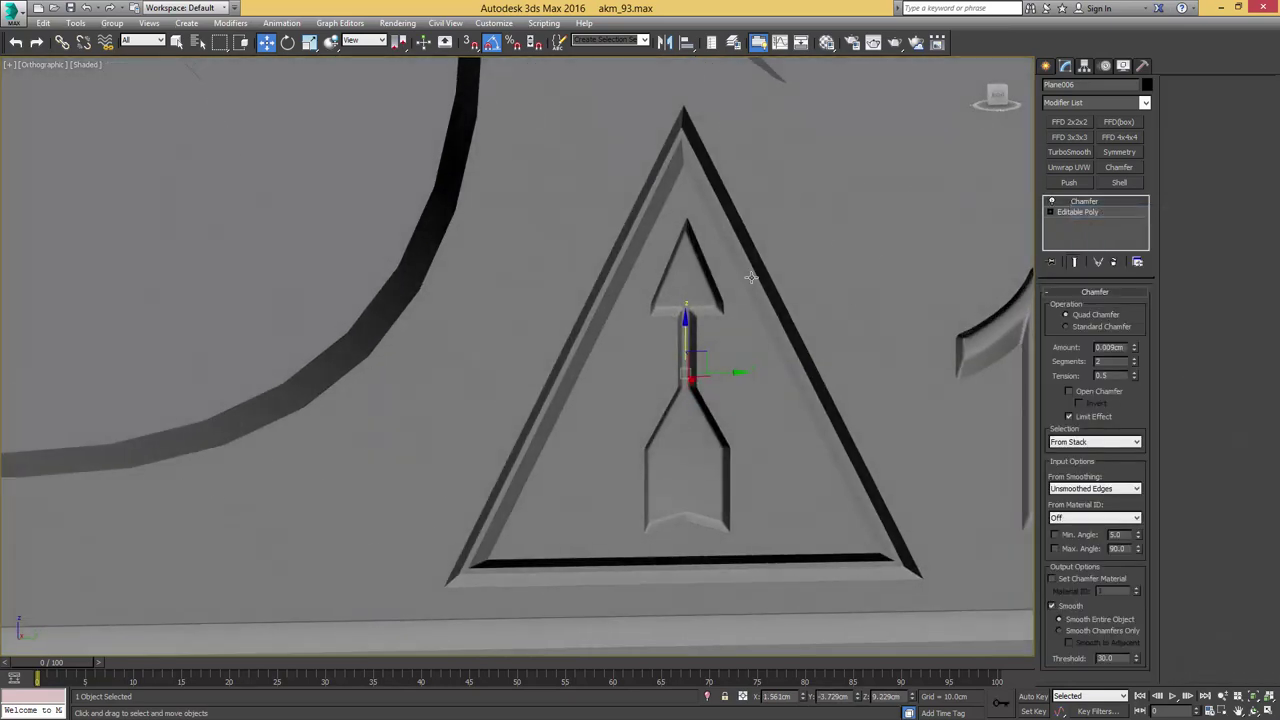
Paste the same Chamfer modifier onto the triangle frame around the arrow and inspect its shading
{"action": "key", "text": "F4"}
{"action": "left_click", "coordinate": [754, 274]}
{"action": "right_click", "coordinate": [1047, 204]}
{"action": "left_click", "coordinate": [1080, 209]}
{"action": "key", "text": "F4"}
{"action": "middle_click_drag", "start_coordinate": [886, 286], "coordinate": [962, 325], "text": "alt"}
{"action": "key", "text": "F4"}
Move the triangle frame deeper into the receiver surface, to X 1.531 cm
{"action": "middle_click_drag", "start_coordinate": [698, 411], "coordinate": [726, 350], "text": "alt"}
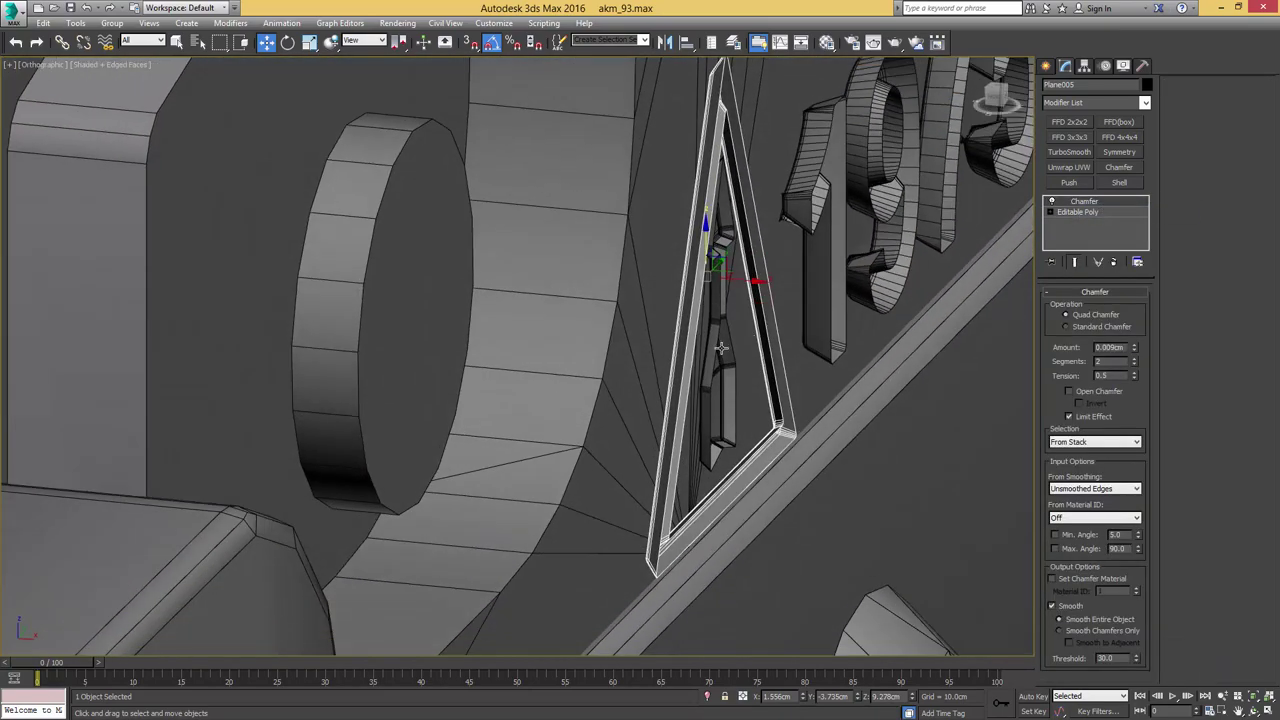
{"action": "left_click_drag", "start_coordinate": [746, 280], "coordinate": [732, 277]}
{"action": "middle_click_drag", "start_coordinate": [741, 279], "coordinate": [666, 302], "text": "alt"}
{"action": "key", "text": "F4"}
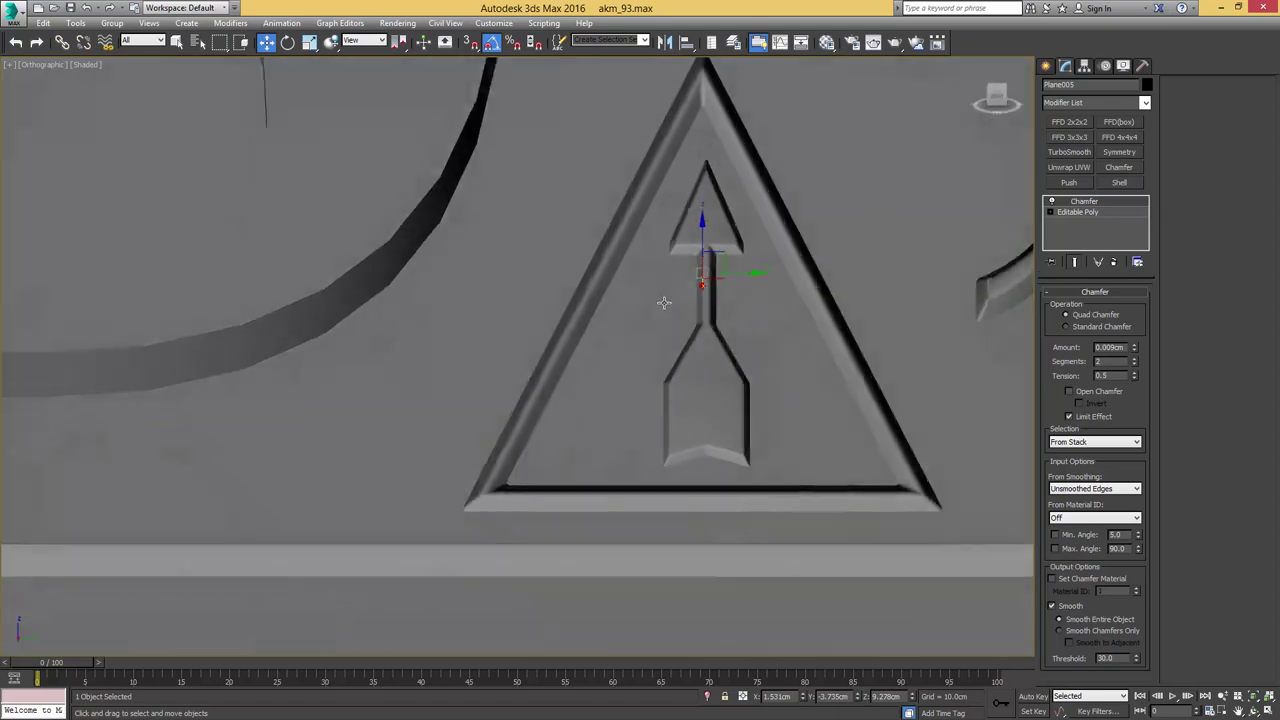
Move the arrow emblem deeper into the receiver surface, to X 1.541 cm
{"action": "scroll", "coordinate": [666, 302], "scroll_direction": "up", "scroll_amount": 2}
{"action": "key", "text": "F4"}
{"action": "mouse_move", "coordinate": [749, 323]}
{"action": "middle_mouse_down", "text": "alt"}
{"action": "mouse_move", "coordinate": [730, 285]}
{"action": "mouse_move", "coordinate": [756, 300]}
{"action": "mouse_move", "coordinate": [776, 387]}
{"action": "middle_mouse_up", "text": "alt"}
{"action": "mouse_move", "coordinate": [767, 373]}
{"action": "left_mouse_down"}
{"action": "mouse_move", "coordinate": [741, 357]}
{"action": "mouse_move", "coordinate": [751, 362]}
{"action": "left_mouse_up"}
{"action": "scroll", "coordinate": [753, 362], "scroll_direction": "down", "scroll_amount": 10}
{"action": "key", "text": "F4"}
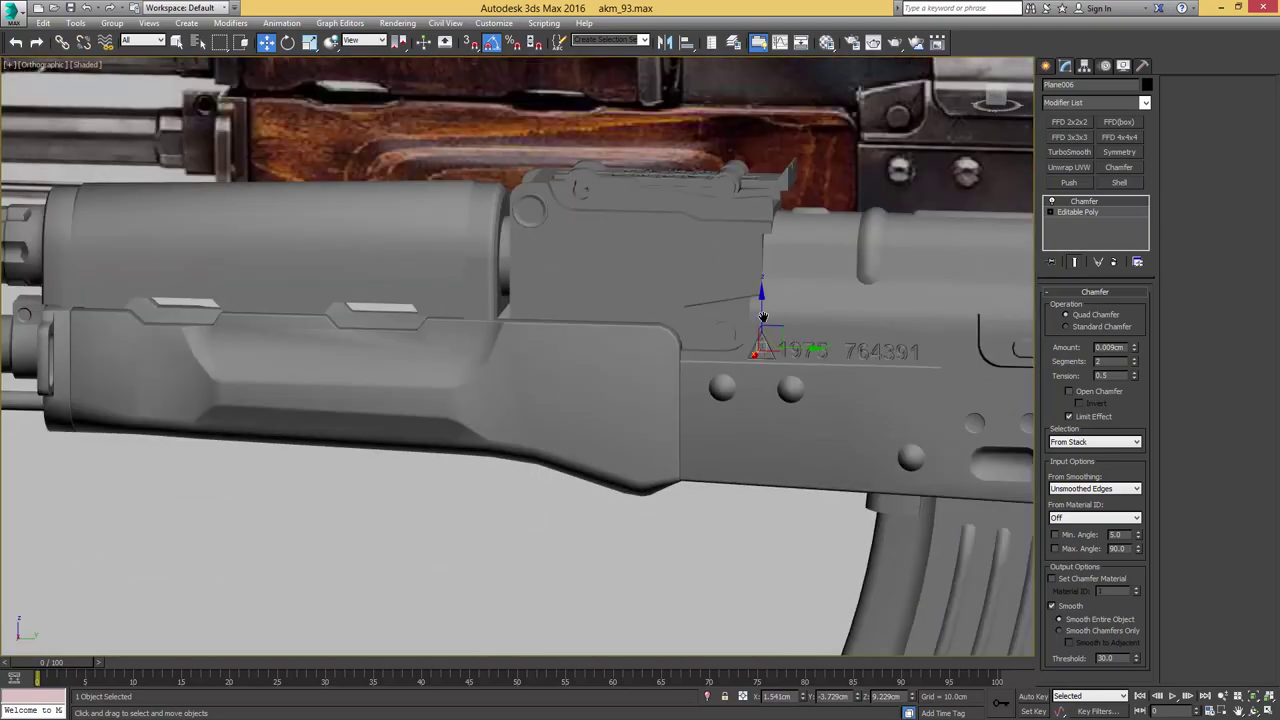
Shift the arrow's border slightly along X at the Editable Poly level beneath its Chamfer modifier
{"action": "middle_click_drag", "start_coordinate": [762, 317], "coordinate": [788, 280], "text": "alt"}
{"action": "key", "text": "F4"}
{"action": "mouse_move", "coordinate": [742, 181]}
{"action": "middle_mouse_down", "text": "alt"}
{"action": "mouse_move", "coordinate": [652, 378]}
{"action": "mouse_move", "coordinate": [1013, 245]}
{"action": "middle_mouse_up", "text": "alt"}
{"action": "scroll", "coordinate": [652, 381], "scroll_direction": "up", "scroll_amount": 8}
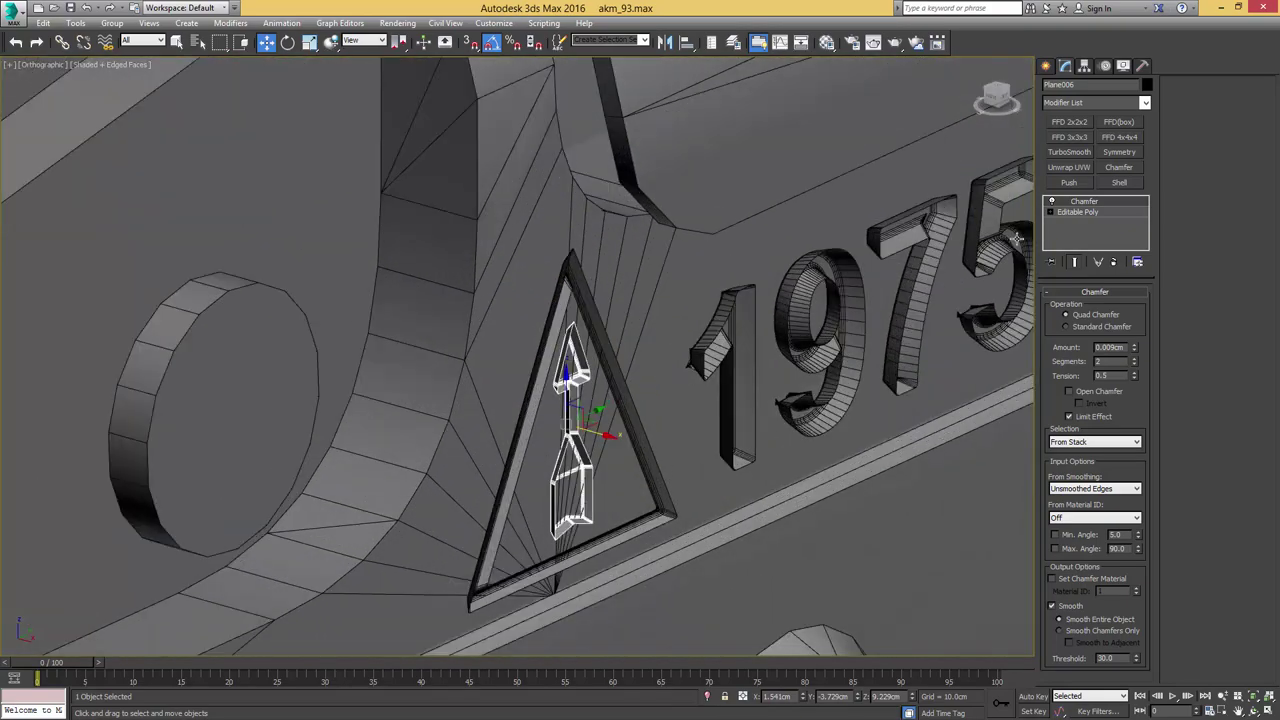
{"action": "left_click", "coordinate": [1070, 213]}
{"action": "left_click_drag", "start_coordinate": [597, 440], "coordinate": [603, 442]}
{"action": "key", "text": "3"}
{"action": "mouse_move", "coordinate": [643, 443]}
{"action": "middle_mouse_down", "text": "alt"}
{"action": "mouse_move", "coordinate": [704, 376]}
{"action": "mouse_move", "coordinate": [636, 428]}
{"action": "middle_mouse_up", "text": "alt"}
Shift the triangle frame's borders slightly along X at its Editable Poly level and check the shaded result
{"action": "left_click", "coordinate": [634, 428]}
{"action": "left_click", "coordinate": [1077, 212]}
{"action": "left_click", "coordinate": [630, 466]}
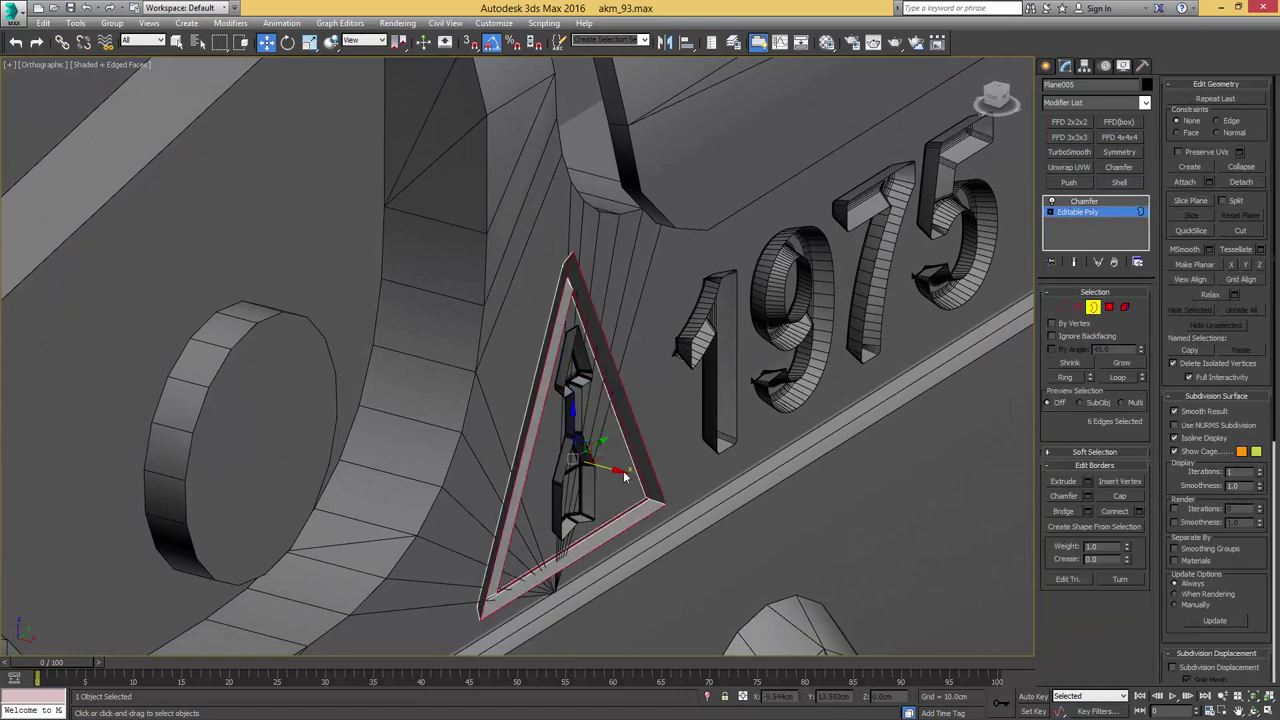
{"action": "left_click_drag", "start_coordinate": [617, 470], "coordinate": [622, 471]}
{"action": "key", "text": "3"}
{"action": "key", "text": "F4"}
{"action": "middle_click_drag", "start_coordinate": [674, 426], "coordinate": [685, 347], "text": "alt"}
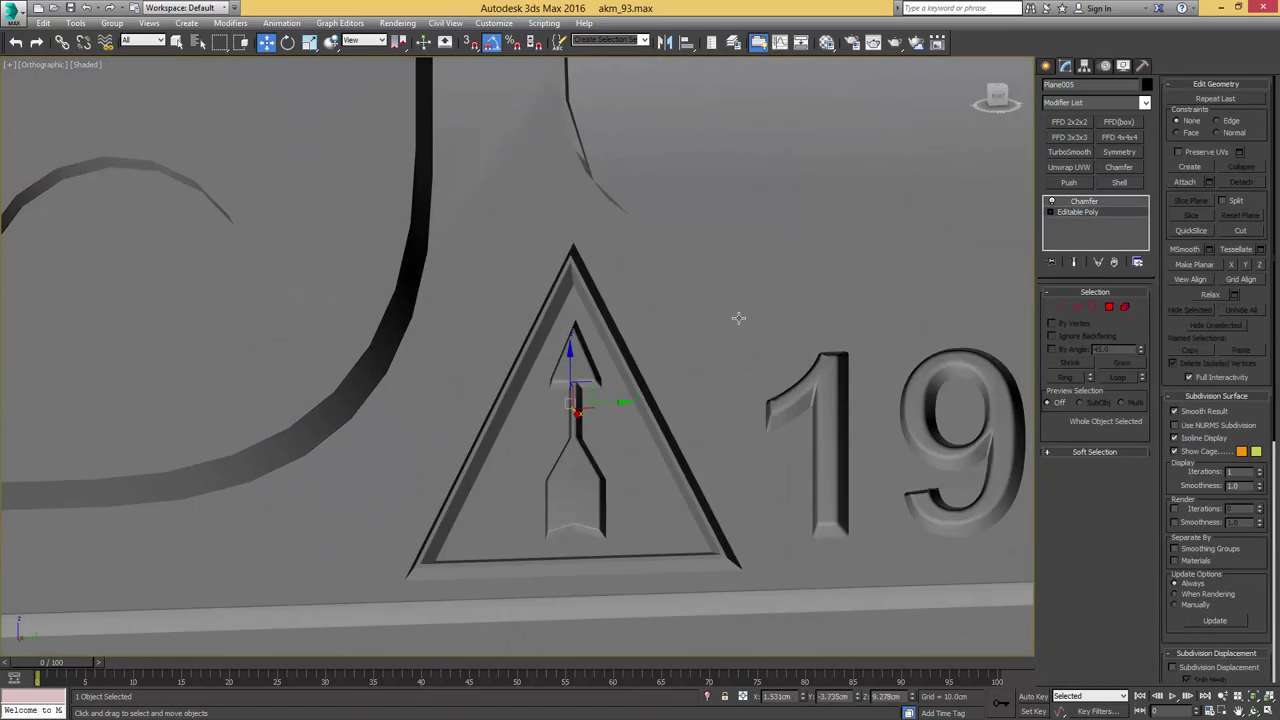
Return the triangle frame to its Chamfer level and save the scene as akm_94.max
{"action": "left_click", "coordinate": [1088, 201]}
{"action": "middle_click_drag", "start_coordinate": [810, 255], "coordinate": [976, 246], "text": "alt"}
{"action": "scroll", "coordinate": [736, 306], "scroll_direction": "down", "scroll_amount": 12}
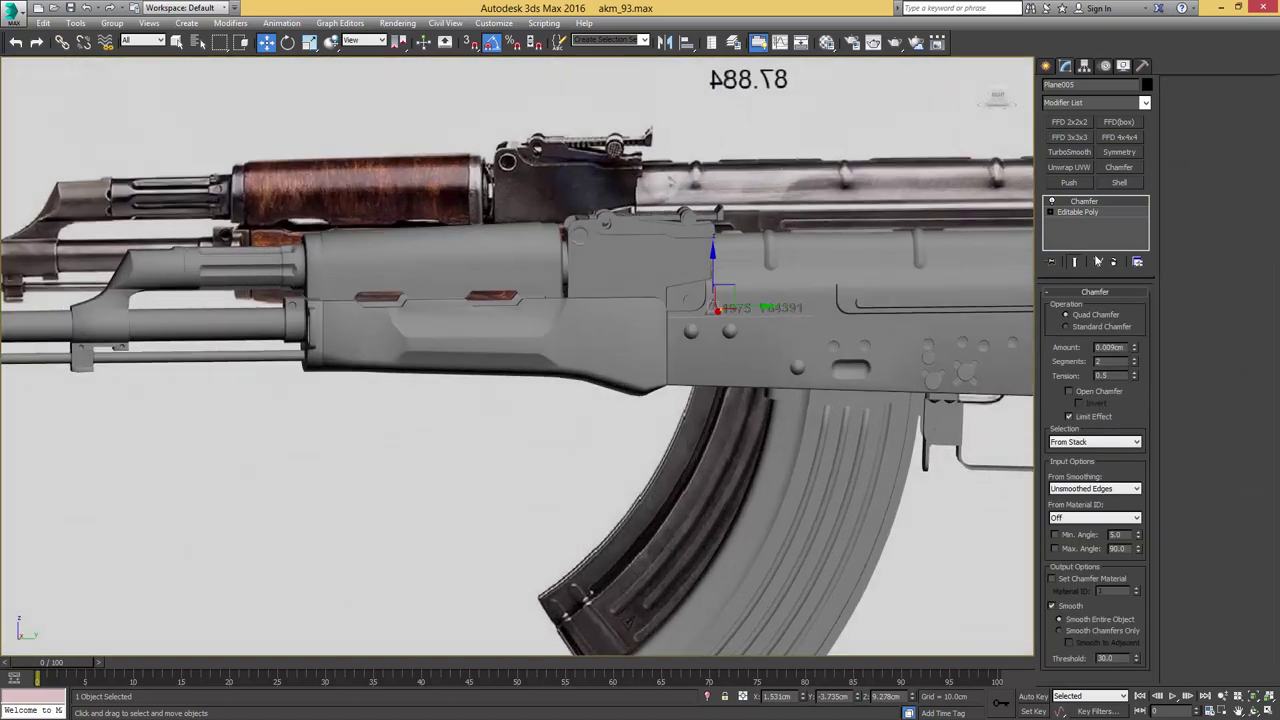
{"action": "key", "text": "ctrl+s"}
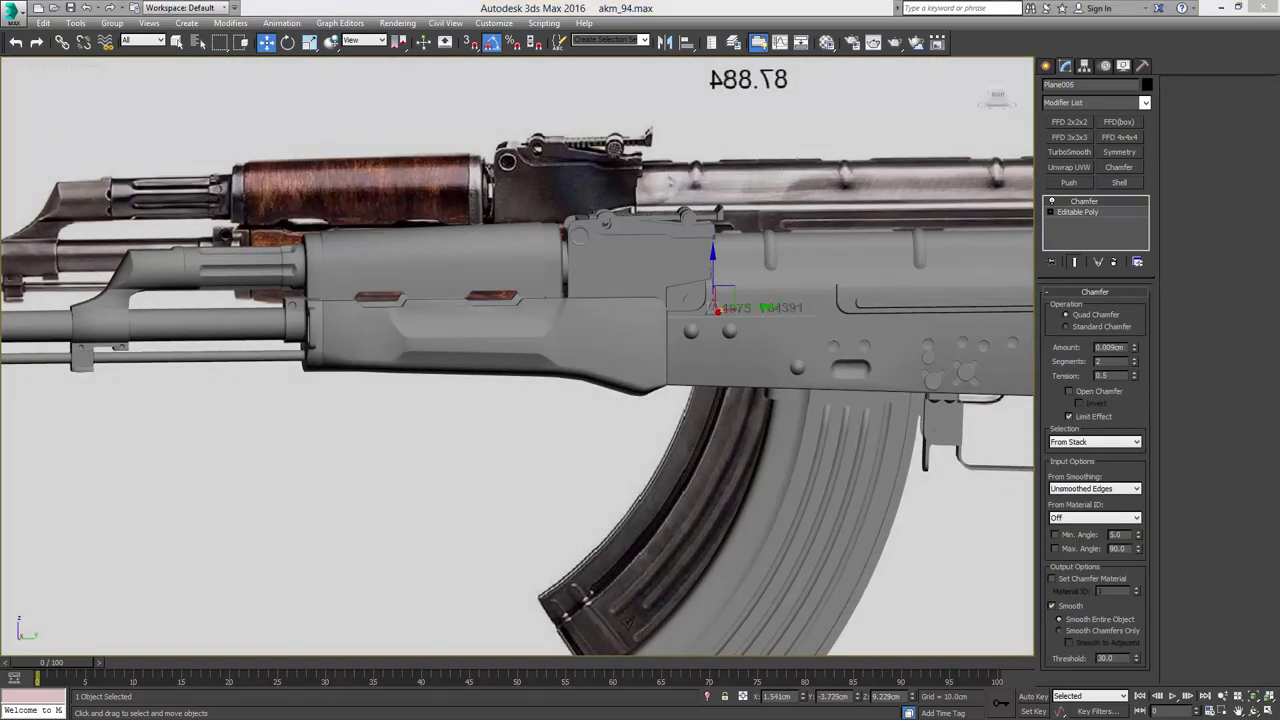
Select the upper rear corner edges of the rear sight base and chamfer them
{"action": "left_click", "coordinate": [653, 253]}
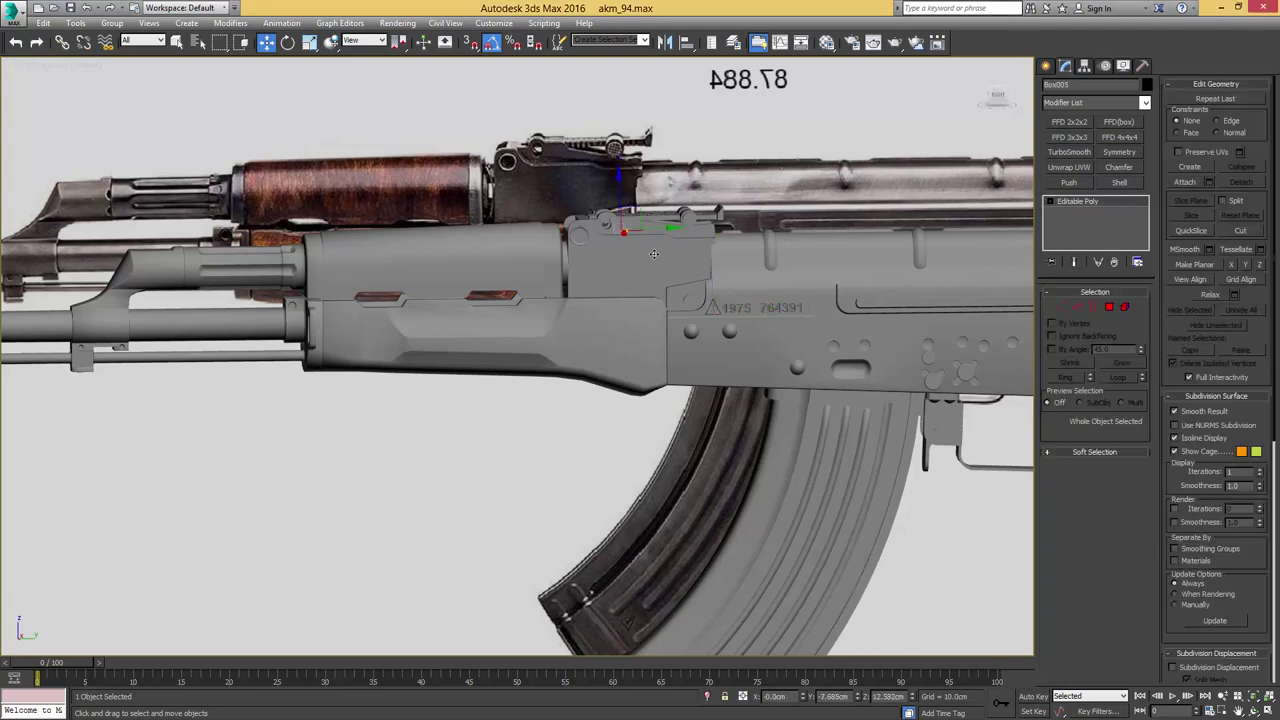
{"action": "key", "text": "l"}
{"action": "key", "text": "F4"}
{"action": "middle_click_drag", "start_coordinate": [233, 246], "coordinate": [682, 286]}
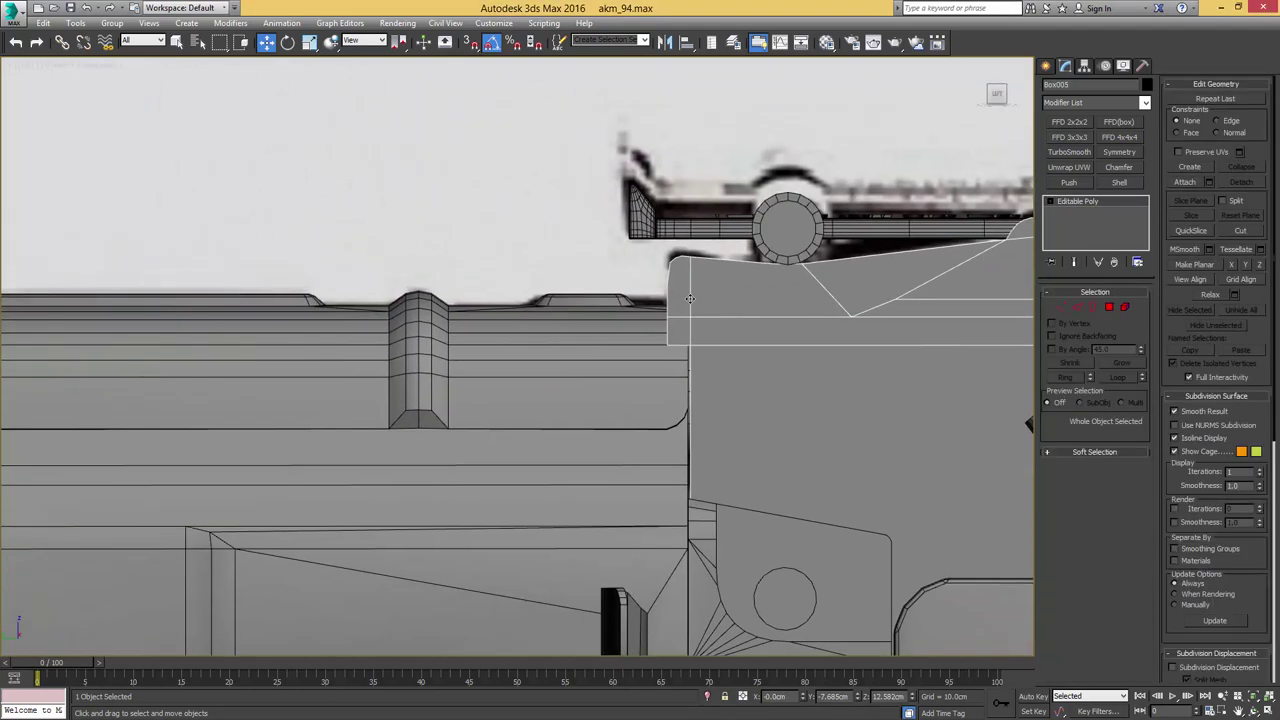
{"action": "scroll", "coordinate": [682, 286], "scroll_direction": "up", "scroll_amount": 6}
{"action": "left_click", "coordinate": [1073, 304]}
{"action": "middle_click_drag", "start_coordinate": [640, 187], "coordinate": [683, 224]}
{"action": "scroll", "coordinate": [685, 228], "scroll_direction": "up", "scroll_amount": 5}
{"action": "left_click", "coordinate": [645, 221]}
{"action": "left_click", "coordinate": [750, 222], "text": "ctrl"}
{"action": "key", "text": "ctrl+shift+c"}
{"action": "left_click_drag", "start_coordinate": [750, 219], "coordinate": [760, 203]}
Chamfer the four edges left by the first corner chamfer to round the sight base's rear corners further
{"action": "middle_click_drag", "start_coordinate": [797, 212], "coordinate": [814, 229], "text": "alt"}
{"action": "middle_click_drag", "start_coordinate": [907, 235], "coordinate": [737, 254], "text": "alt"}
{"action": "left_click", "coordinate": [748, 120], "text": "ctrl"}
{"action": "left_click", "coordinate": [721, 245], "text": "ctrl"}
{"action": "left_click", "coordinate": [739, 237], "text": "ctrl"}
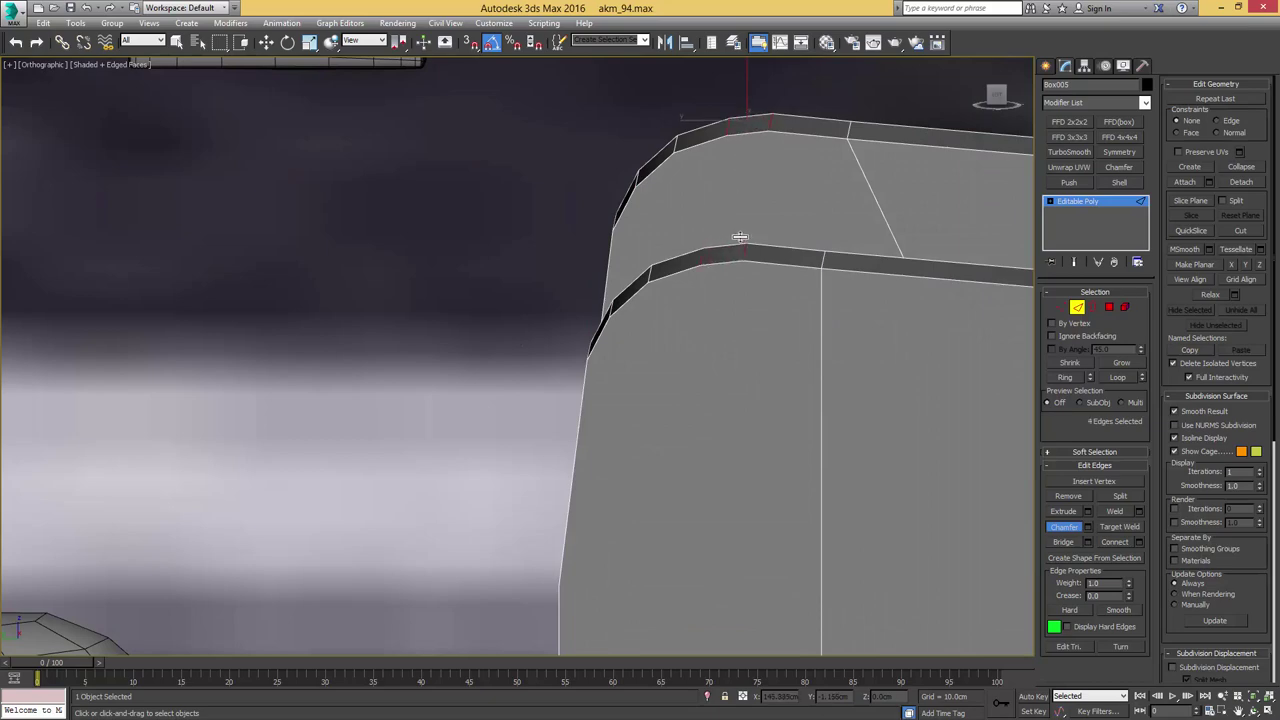
{"action": "middle_click_drag", "start_coordinate": [741, 236], "coordinate": [742, 237], "text": "alt"}
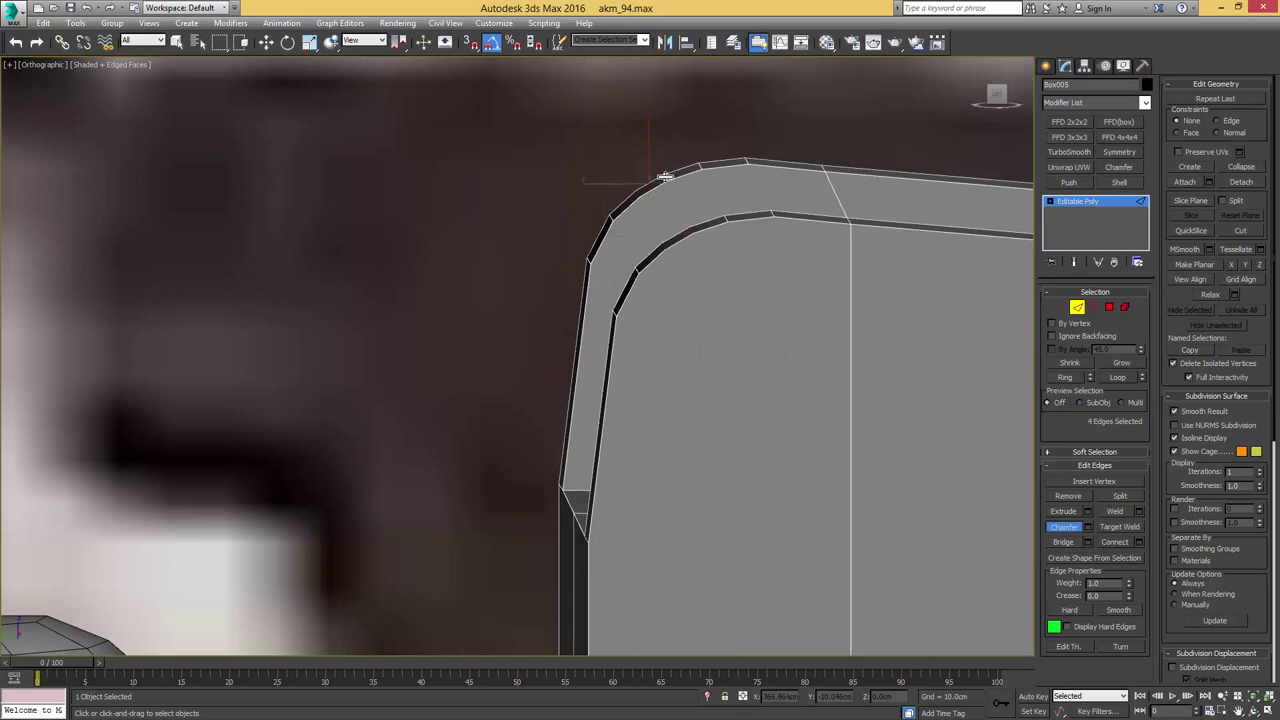
{"action": "key", "text": "2"}
{"action": "key", "text": "F4"}
{"action": "scroll", "coordinate": [766, 220], "scroll_direction": "down", "scroll_amount": 5}
{"action": "key", "text": "w"}
{"action": "middle_click_drag", "start_coordinate": [738, 245], "coordinate": [786, 246], "text": "alt"}
{"action": "middle_click_drag", "start_coordinate": [924, 262], "coordinate": [829, 270]}
Adjust the rounded corner edges of the sight base in the left view to follow the reference photo's outline
{"action": "key", "text": "F4"}
{"action": "scroll", "coordinate": [826, 272], "scroll_direction": "up", "scroll_amount": 4}
{"action": "key", "text": "2"}
{"action": "left_click", "coordinate": [810, 292]}
{"action": "key", "text": "q"}
{"action": "key", "text": "l"}
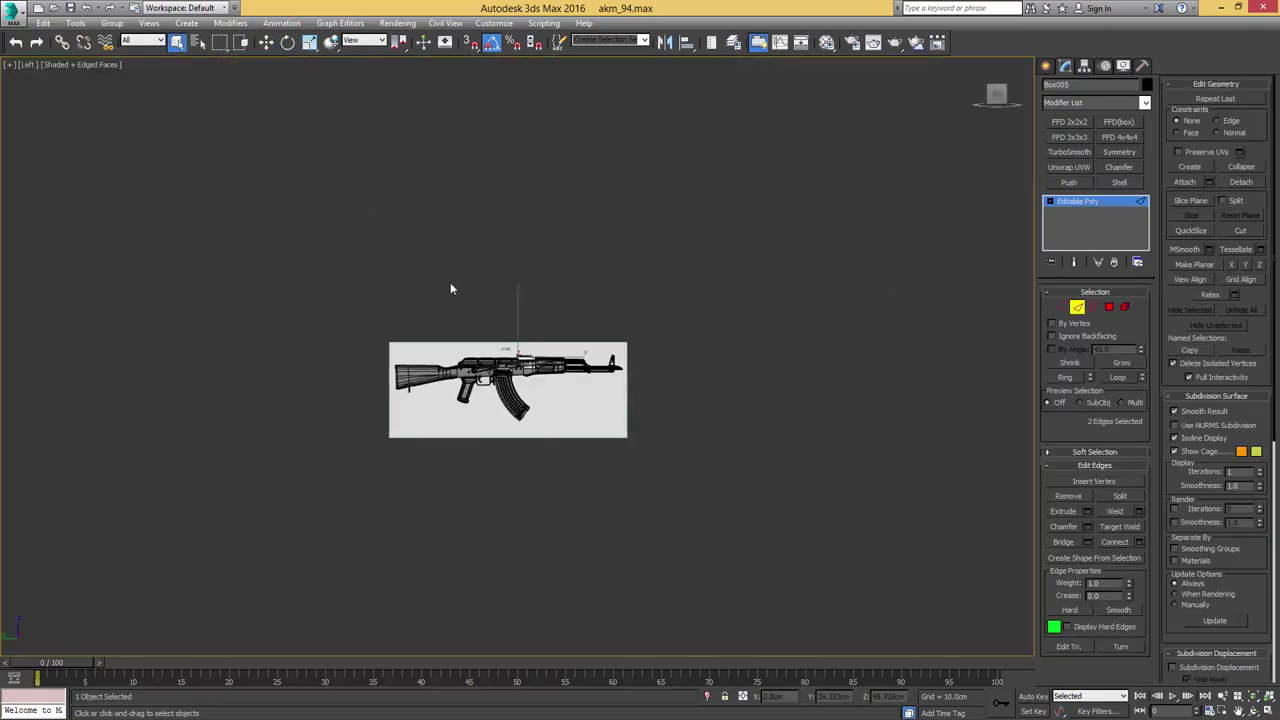
{"action": "scroll", "coordinate": [532, 367], "scroll_direction": "up", "scroll_amount": 10}
{"action": "middle_click_drag", "start_coordinate": [429, 196], "coordinate": [526, 297]}
{"action": "scroll", "coordinate": [526, 297], "scroll_direction": "down", "scroll_amount": 2}
{"action": "scroll", "coordinate": [498, 262], "scroll_direction": "up", "scroll_amount": 5}
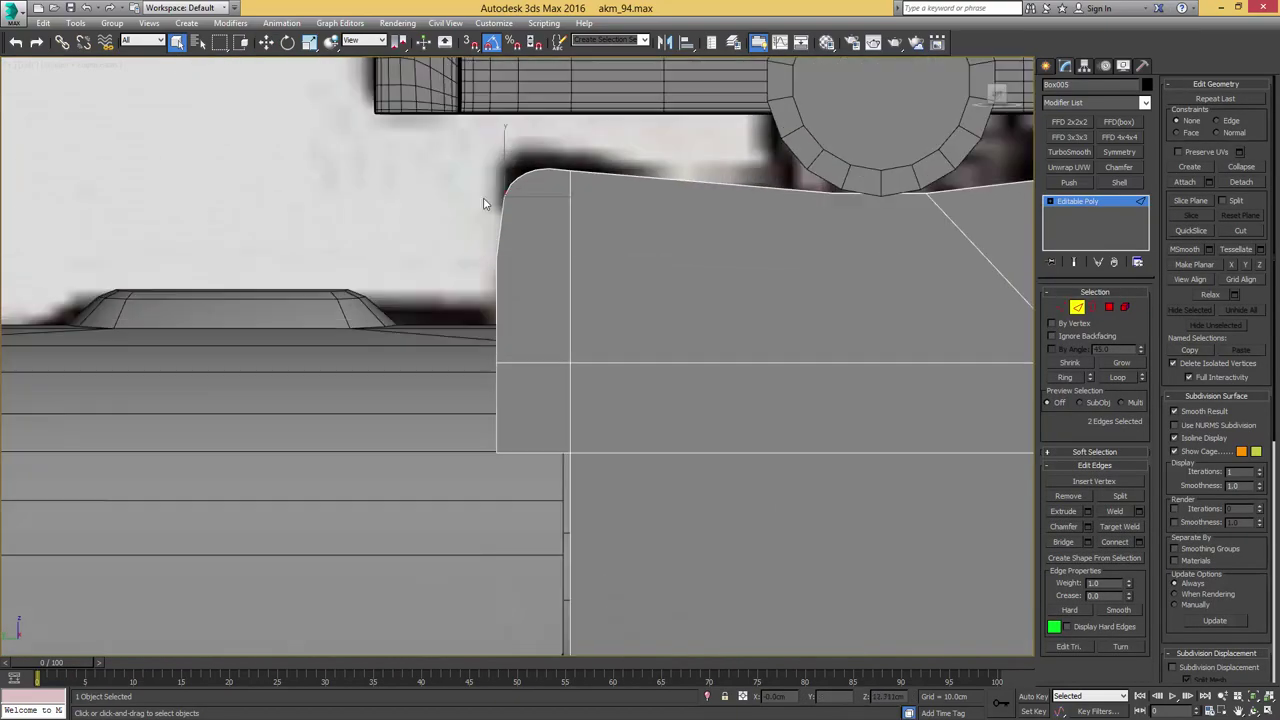
{"action": "scroll", "coordinate": [493, 197], "scroll_direction": "up", "scroll_amount": 3}
{"action": "key", "text": "w"}
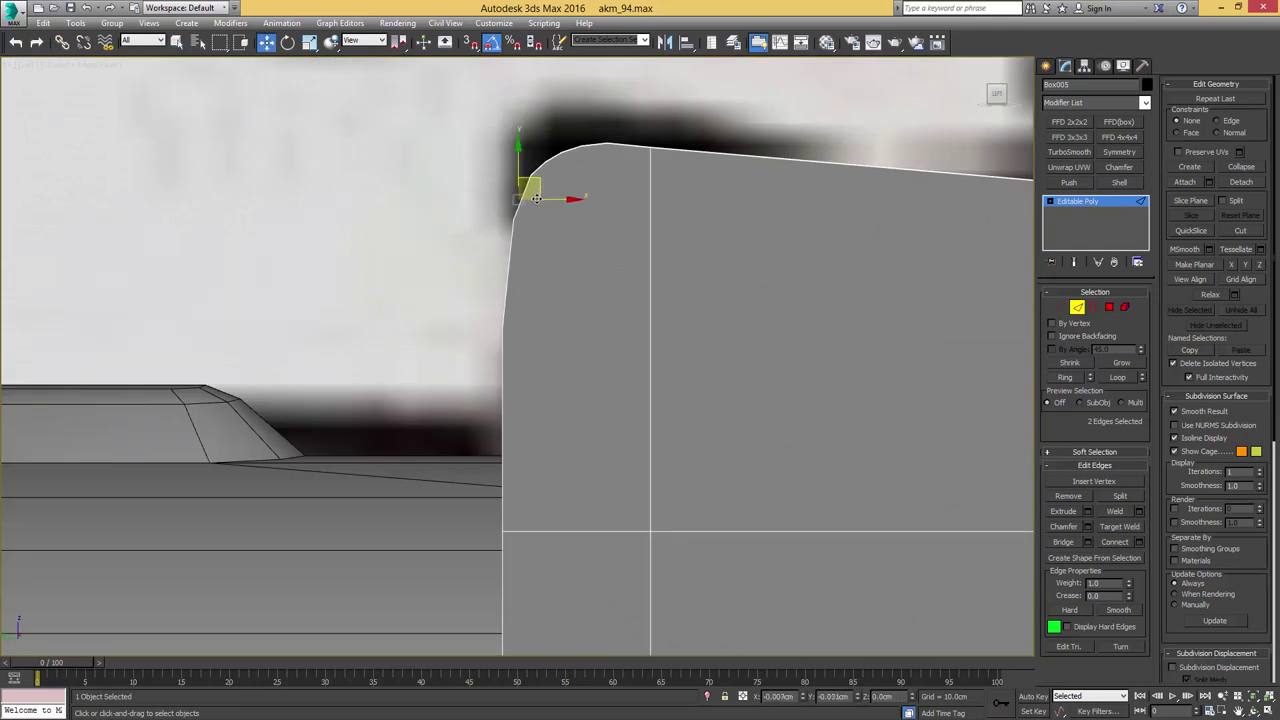
{"action": "left_click_drag", "start_coordinate": [536, 199], "coordinate": [532, 218]}
{"action": "key", "text": "F4"}
{"action": "key", "text": "F4"}
{"action": "left_click_drag", "start_coordinate": [485, 288], "coordinate": [539, 273]}
{"action": "key", "text": "2"}
{"action": "key", "text": "F4"}
{"action": "scroll", "coordinate": [562, 274], "scroll_direction": "down", "scroll_amount": 4}
{"action": "middle_click_drag", "start_coordinate": [586, 276], "coordinate": [802, 288], "text": "alt"}
{"action": "key", "text": "F4"}
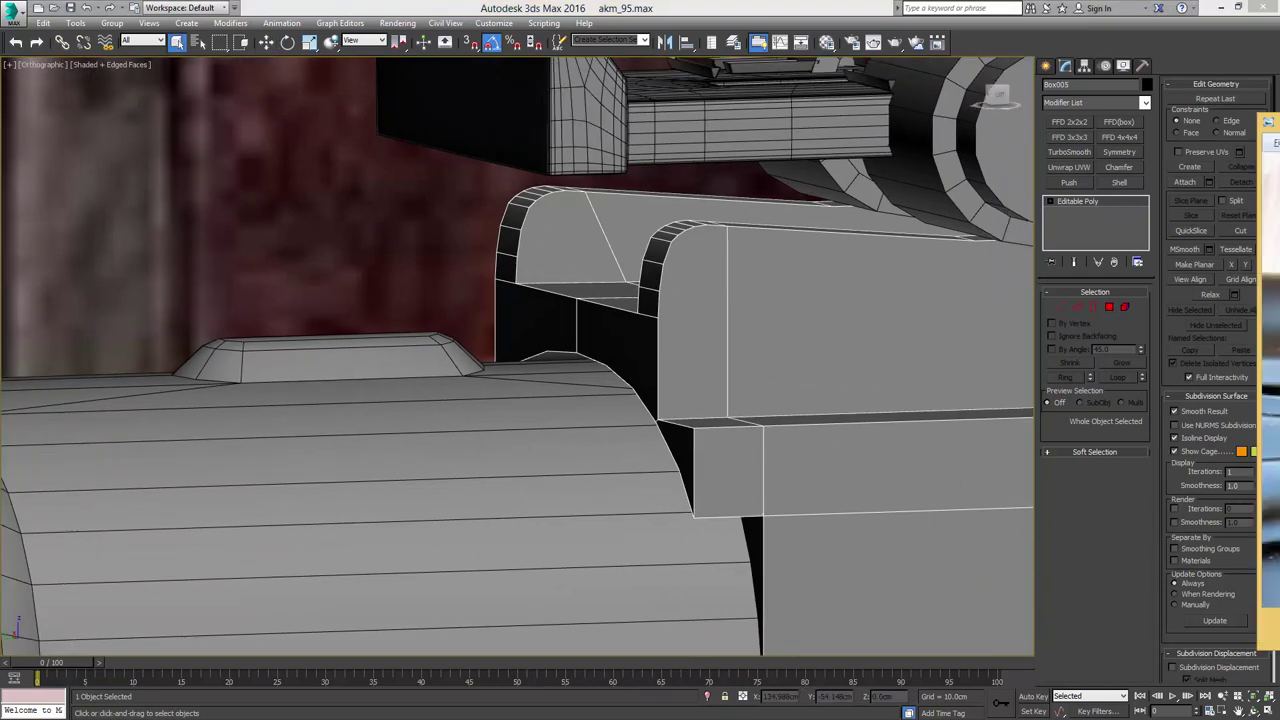
Switch to Windows Photo Viewer to examine the receiver cover in reference photo 7, and move it aside
{"action": "key", "text": "alt+Tab"}
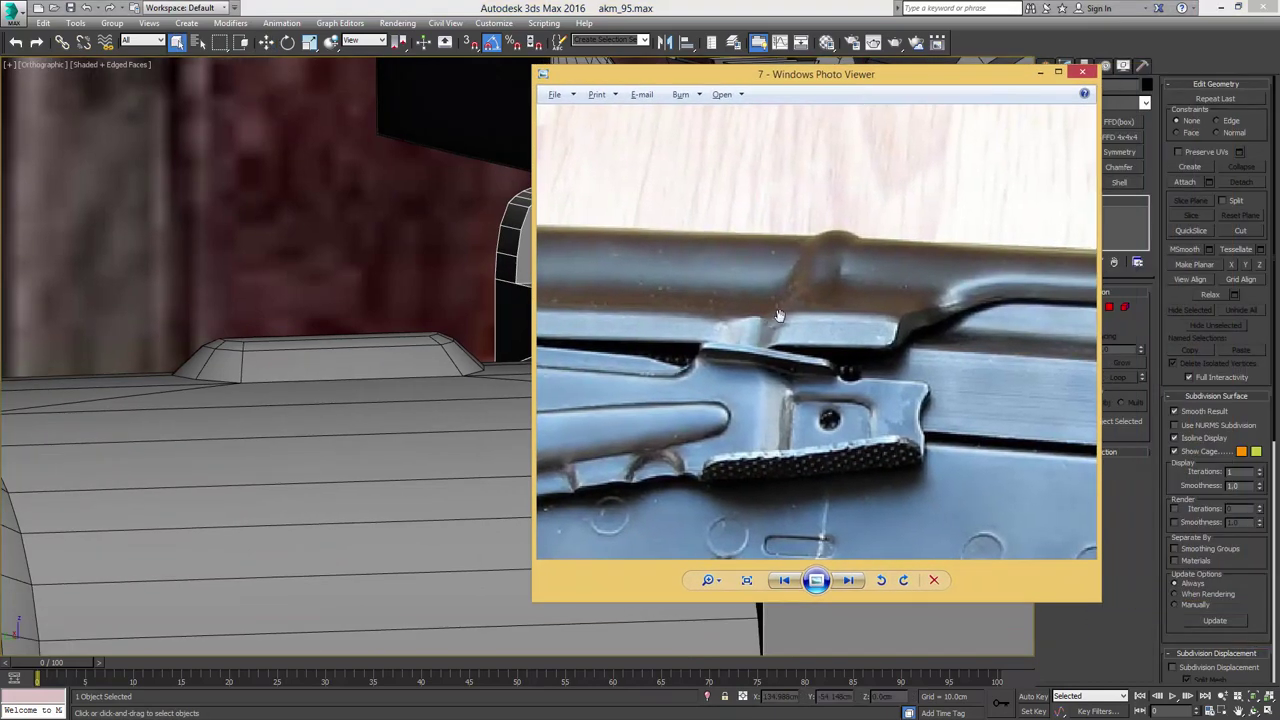
{"action": "left_click_drag", "start_coordinate": [813, 77], "coordinate": [1279, 146]}
Isolate the receiver's top cover, frame it in the left view and start editing its edges
{"action": "scroll", "coordinate": [584, 319], "scroll_direction": "down", "scroll_amount": 4}
{"action": "middle_click_drag", "start_coordinate": [584, 319], "coordinate": [587, 255], "text": "alt"}
{"action": "scroll", "coordinate": [587, 255], "scroll_direction": "down", "scroll_amount": 4}
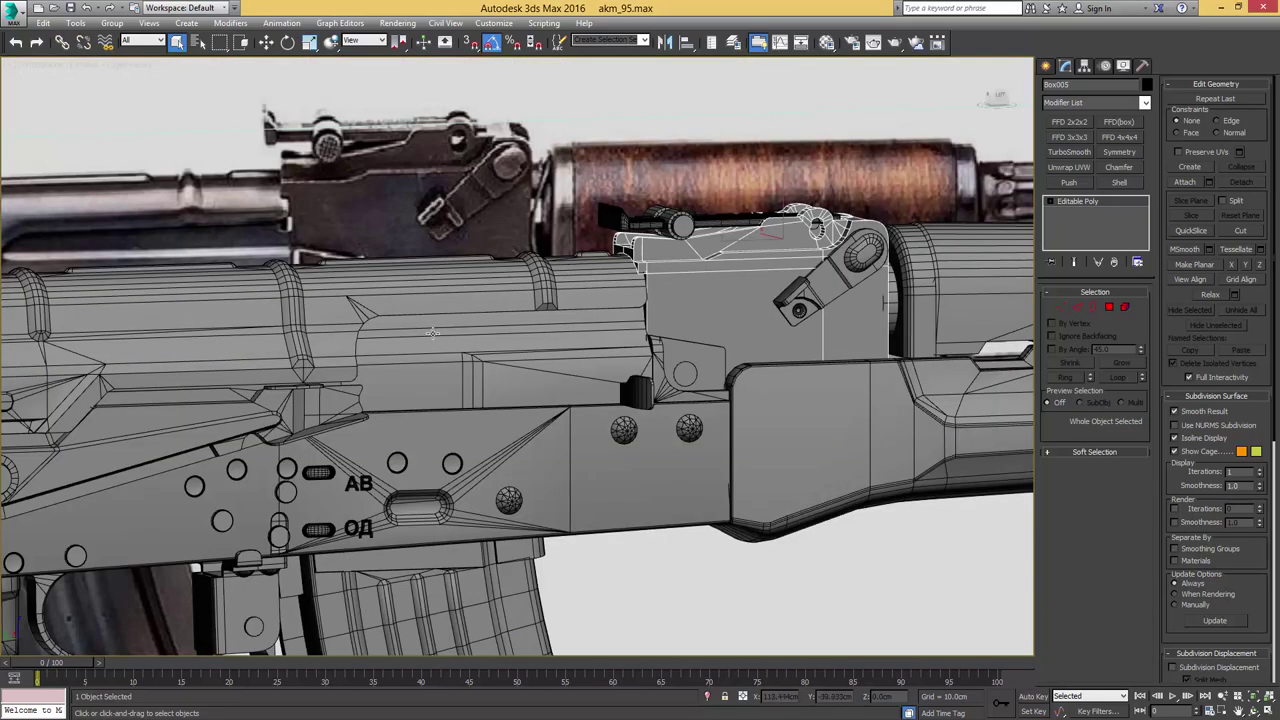
{"action": "left_click", "coordinate": [335, 337]}
{"action": "middle_click_drag", "start_coordinate": [338, 342], "coordinate": [526, 336]}
{"action": "key", "text": "alt+q"}
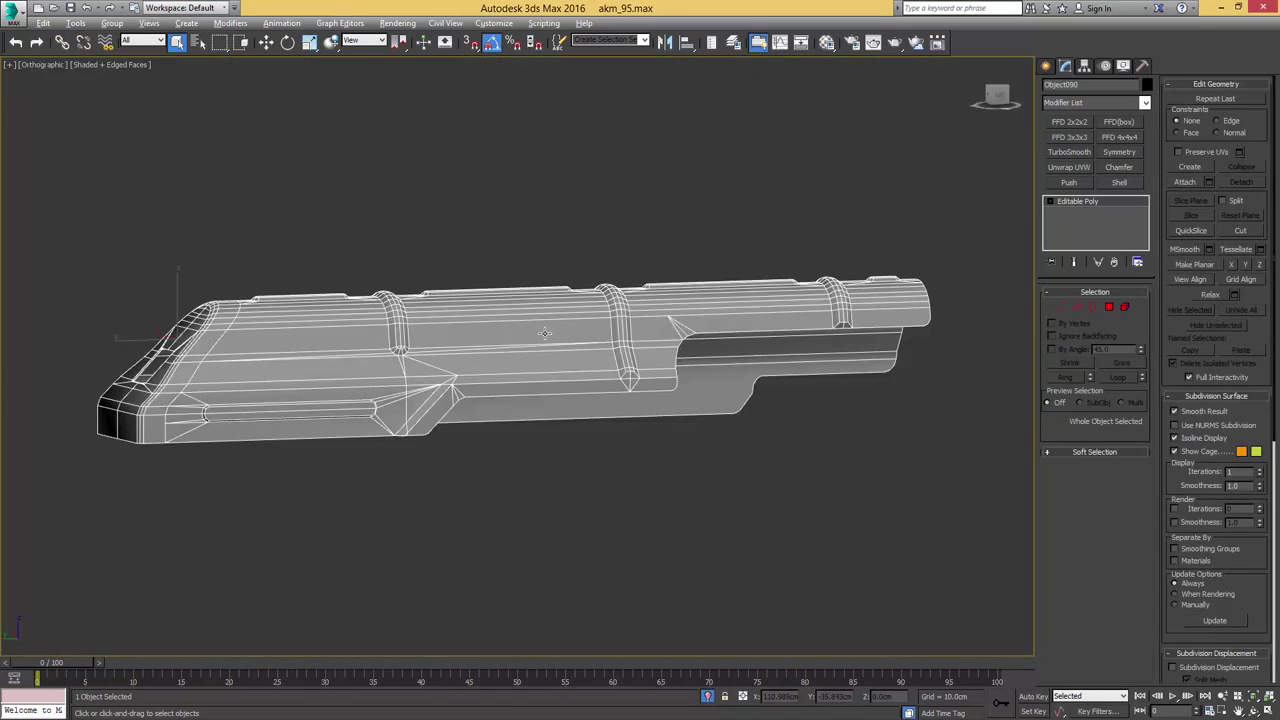
{"action": "key", "text": "l"}
{"action": "key", "text": "z"}
{"action": "key", "text": "2"}
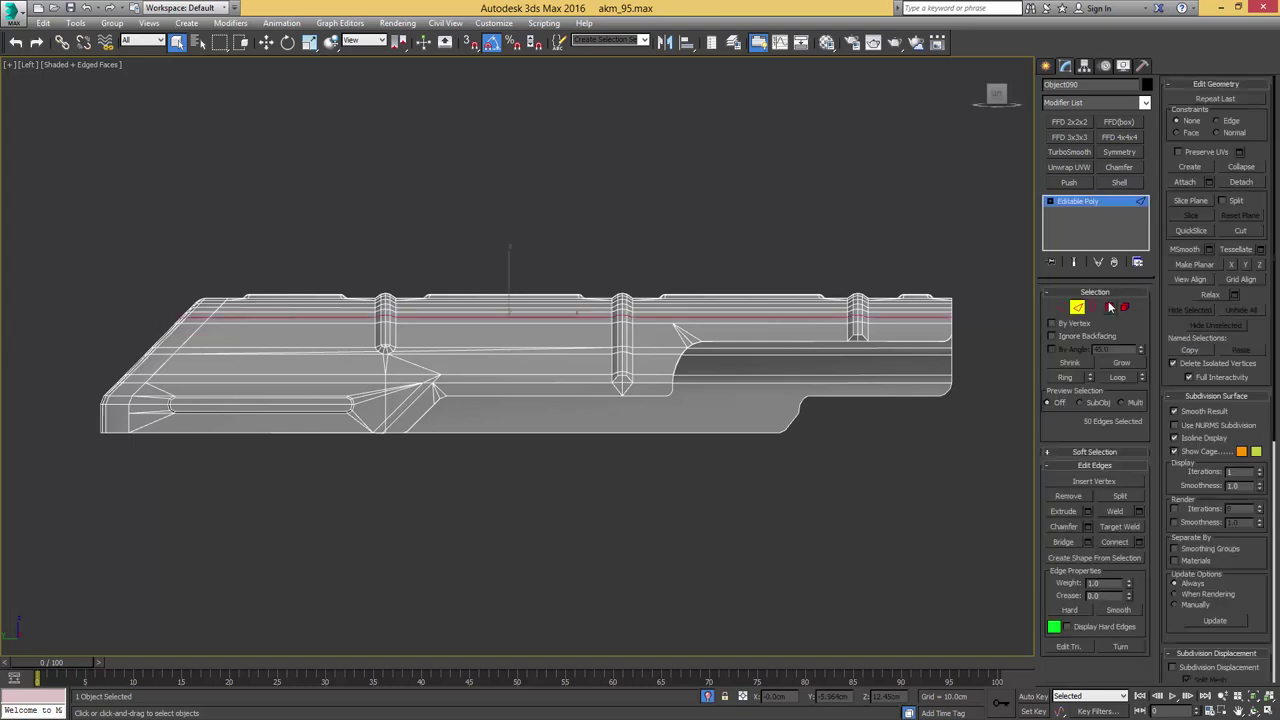
Rotate the slice plane to vertical, snap it to the muzzle-side edge of the middle rib, and slice the cover
{"action": "left_click", "coordinate": [1190, 201]}
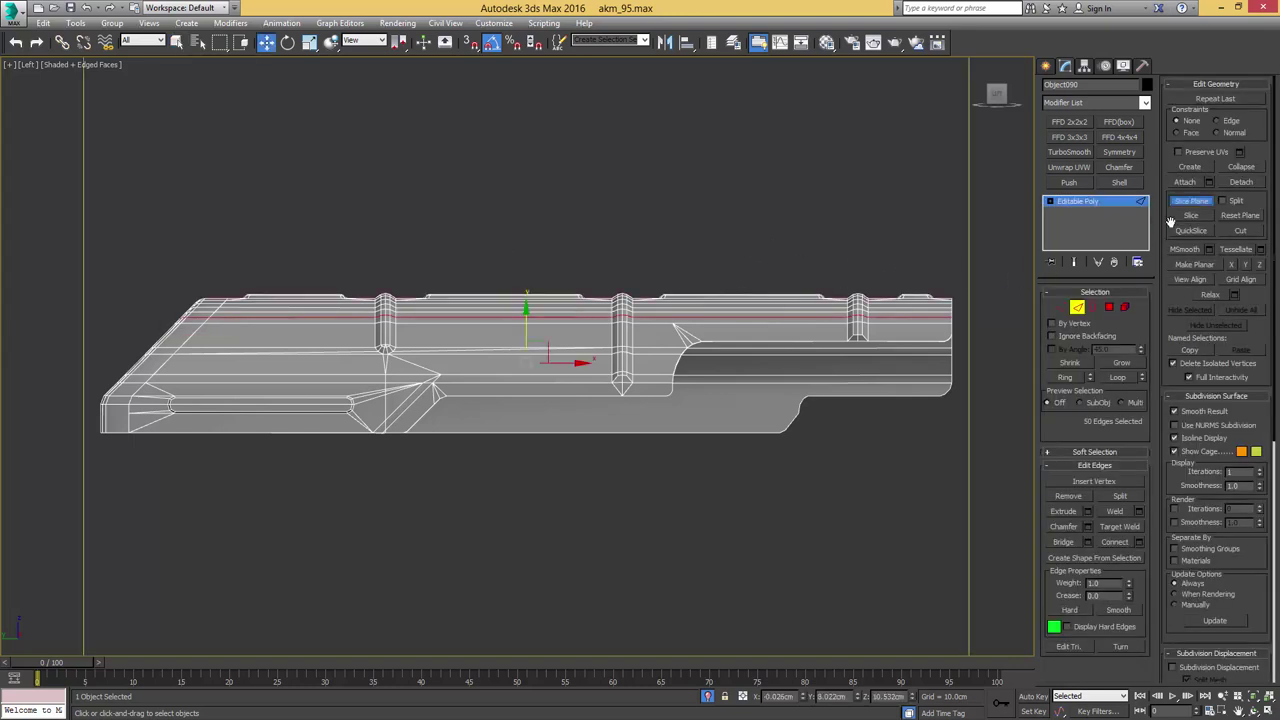
{"action": "left_click", "coordinate": [1197, 201]}
{"action": "left_click", "coordinate": [987, 229]}
{"action": "left_click", "coordinate": [1190, 201]}
{"action": "key", "text": "e"}
{"action": "left_click_drag", "start_coordinate": [576, 360], "coordinate": [630, 386]}
{"action": "key", "text": "w"}
{"action": "key", "text": "s"}
{"action": "scroll", "coordinate": [630, 386], "scroll_direction": "up", "scroll_amount": 5}
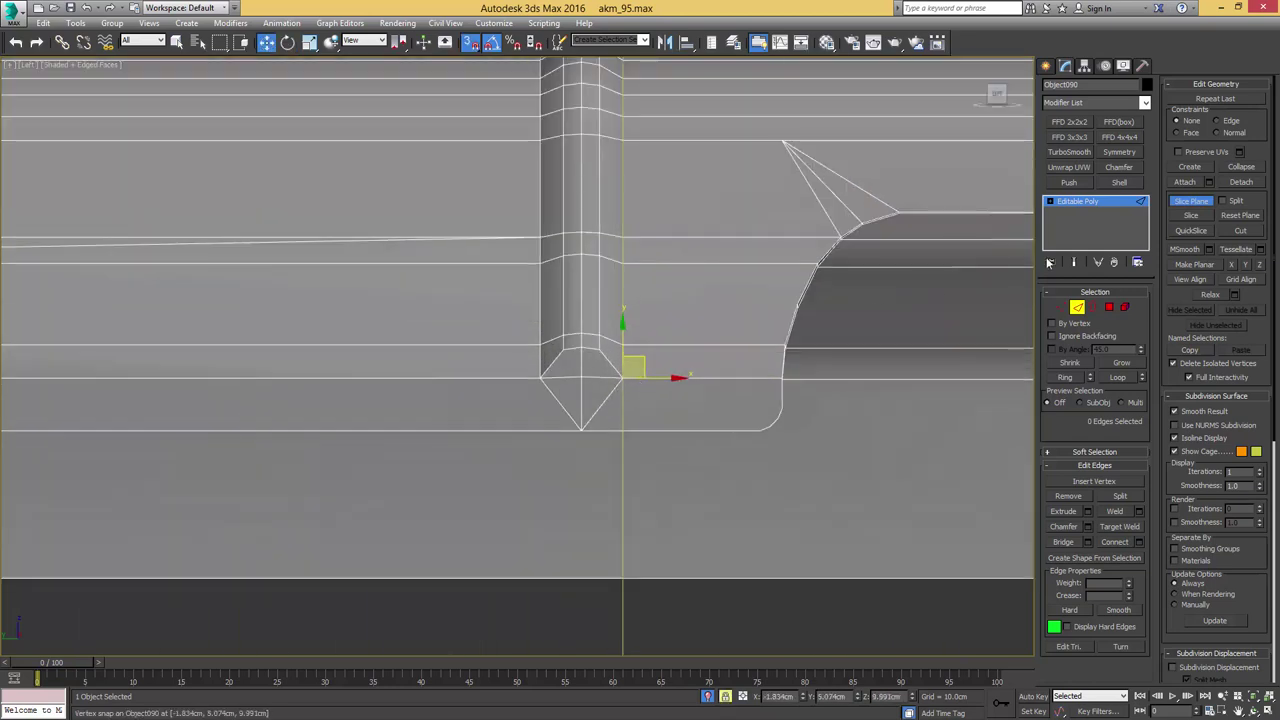
{"action": "left_click", "coordinate": [1190, 216]}
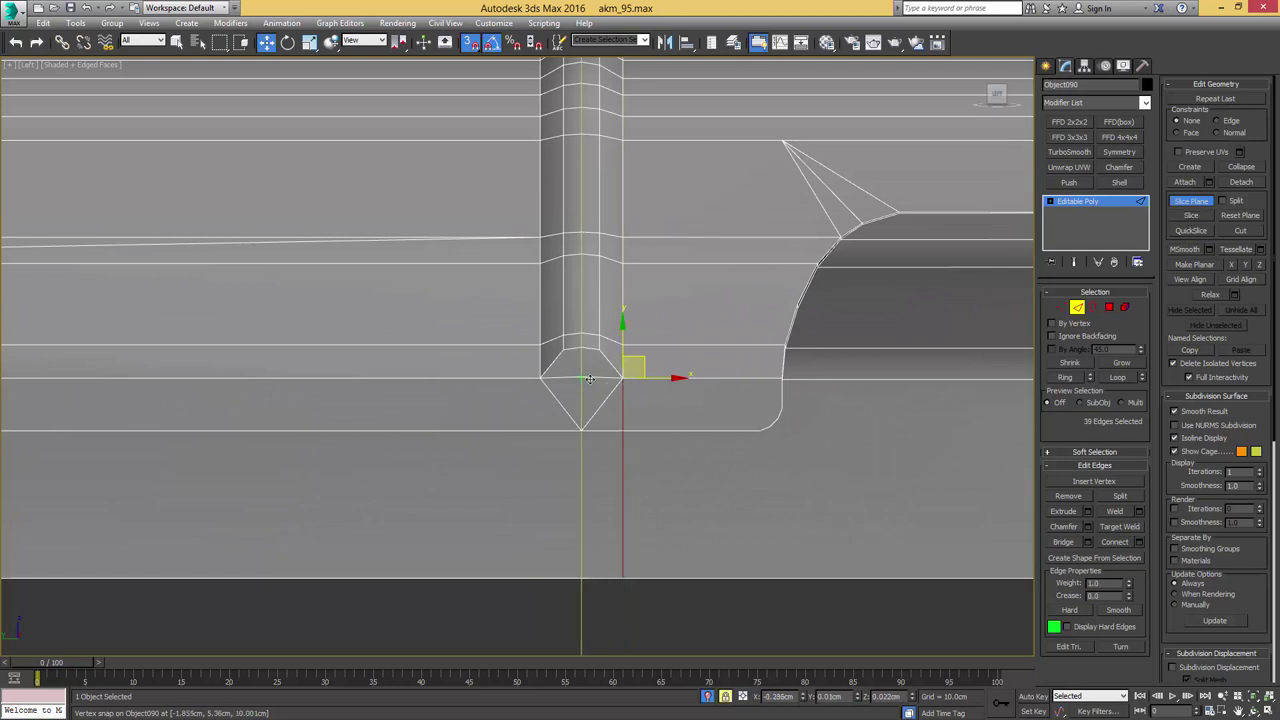
Slice the cover again through the middle rib's center and along its stock-side edge
{"action": "left_click_drag", "start_coordinate": [624, 385], "coordinate": [581, 378]}
{"action": "left_click", "coordinate": [1190, 216]}
{"action": "middle_click_drag", "start_coordinate": [569, 370], "coordinate": [688, 361]}
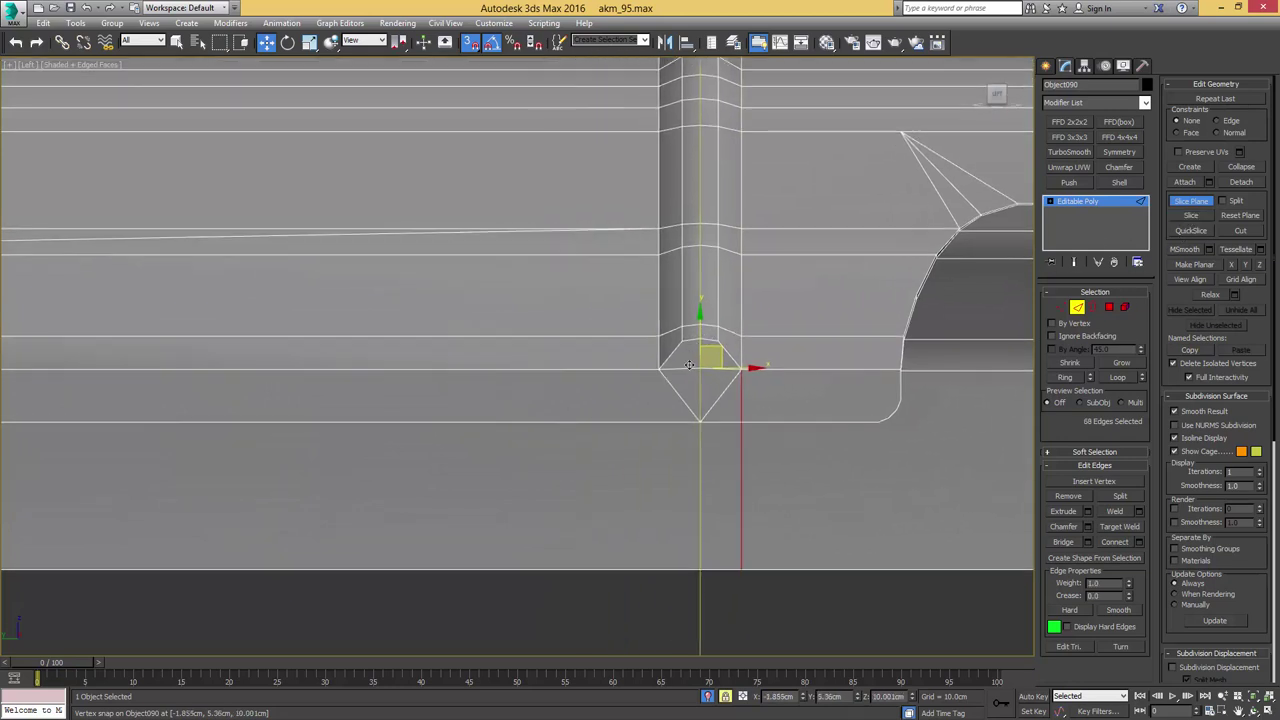
{"action": "left_click_drag", "start_coordinate": [700, 372], "coordinate": [659, 370]}
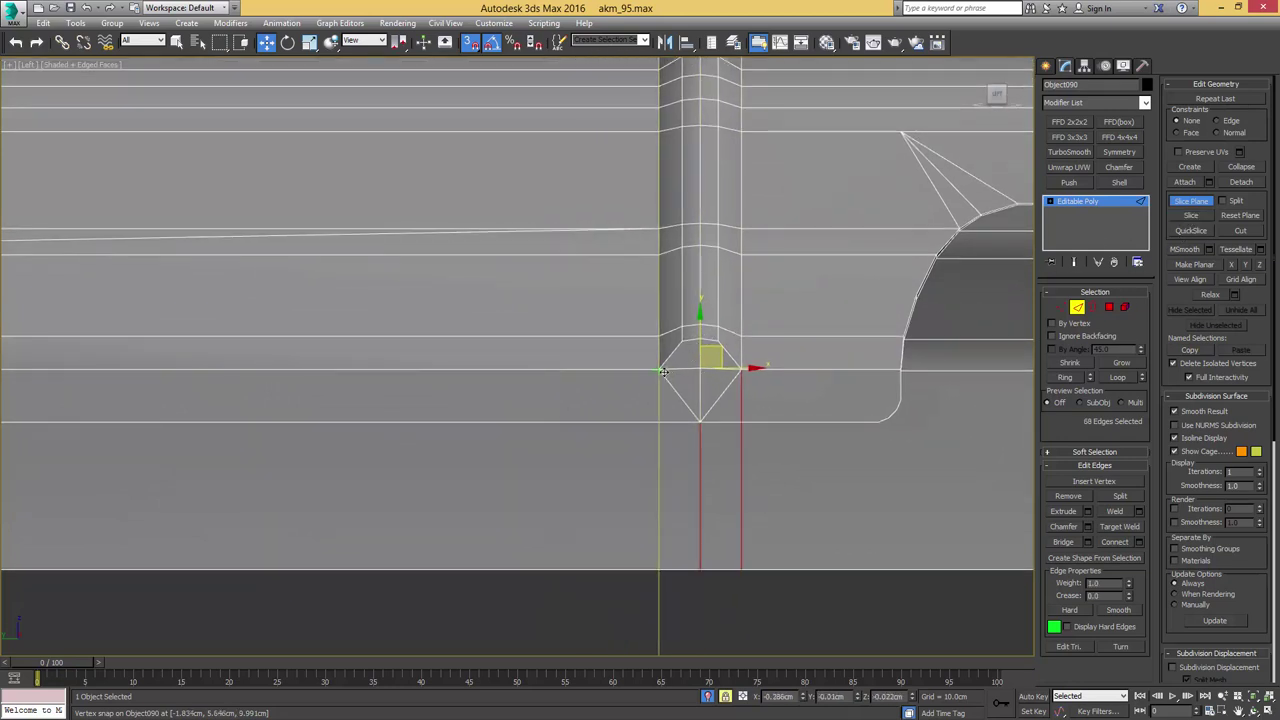
{"action": "left_click", "coordinate": [1191, 216]}
{"action": "scroll", "coordinate": [843, 294], "scroll_direction": "down", "scroll_amount": 3}
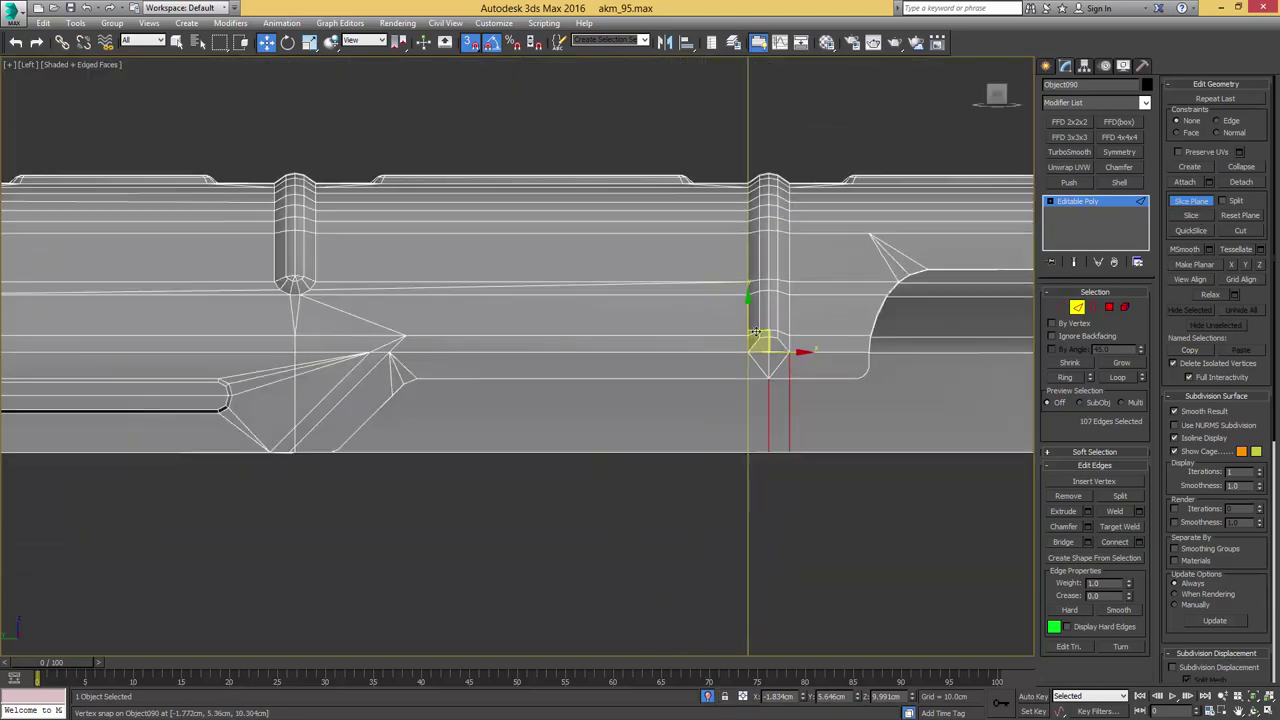
{"action": "left_click", "coordinate": [1178, 203]}
Remove the surplus slice edges from the cover's inner lower walls, keeping the short ones beneath the rib
{"action": "middle_click_drag", "start_coordinate": [737, 366], "coordinate": [629, 397], "text": "alt"}
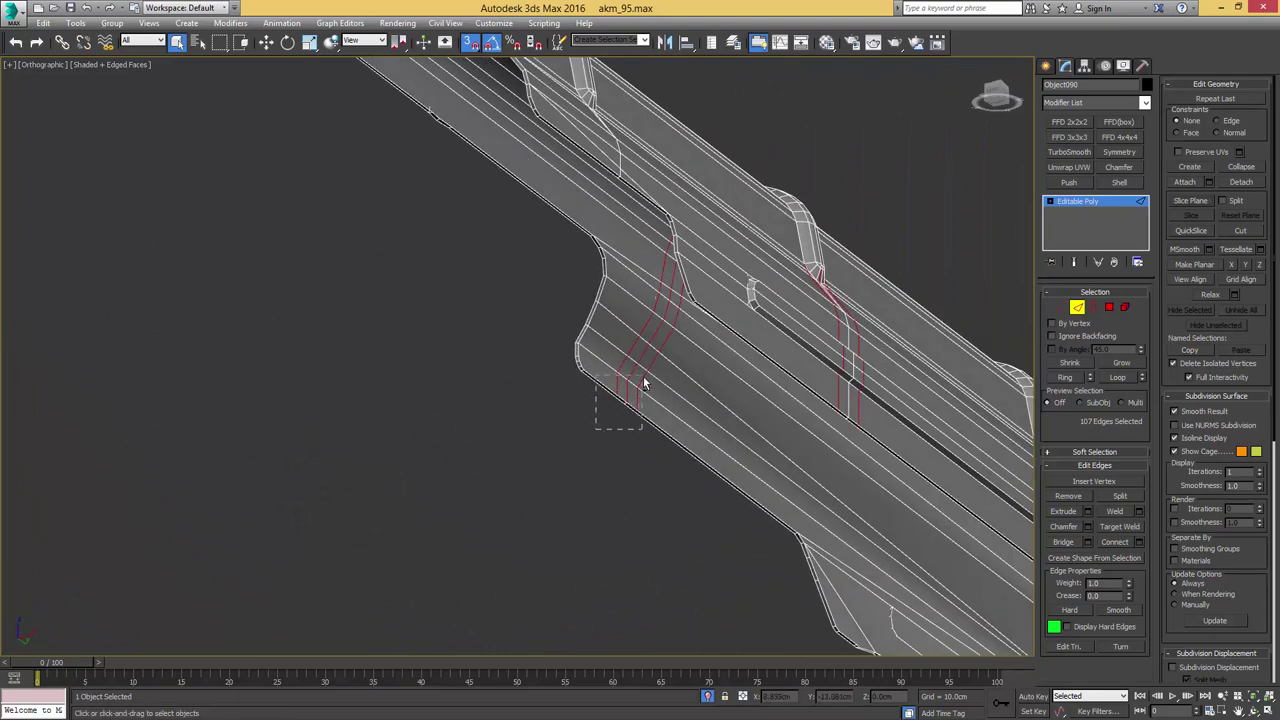
{"action": "middle_click_drag", "start_coordinate": [625, 370], "coordinate": [690, 400], "text": "alt"}
{"action": "left_click", "coordinate": [690, 400]}
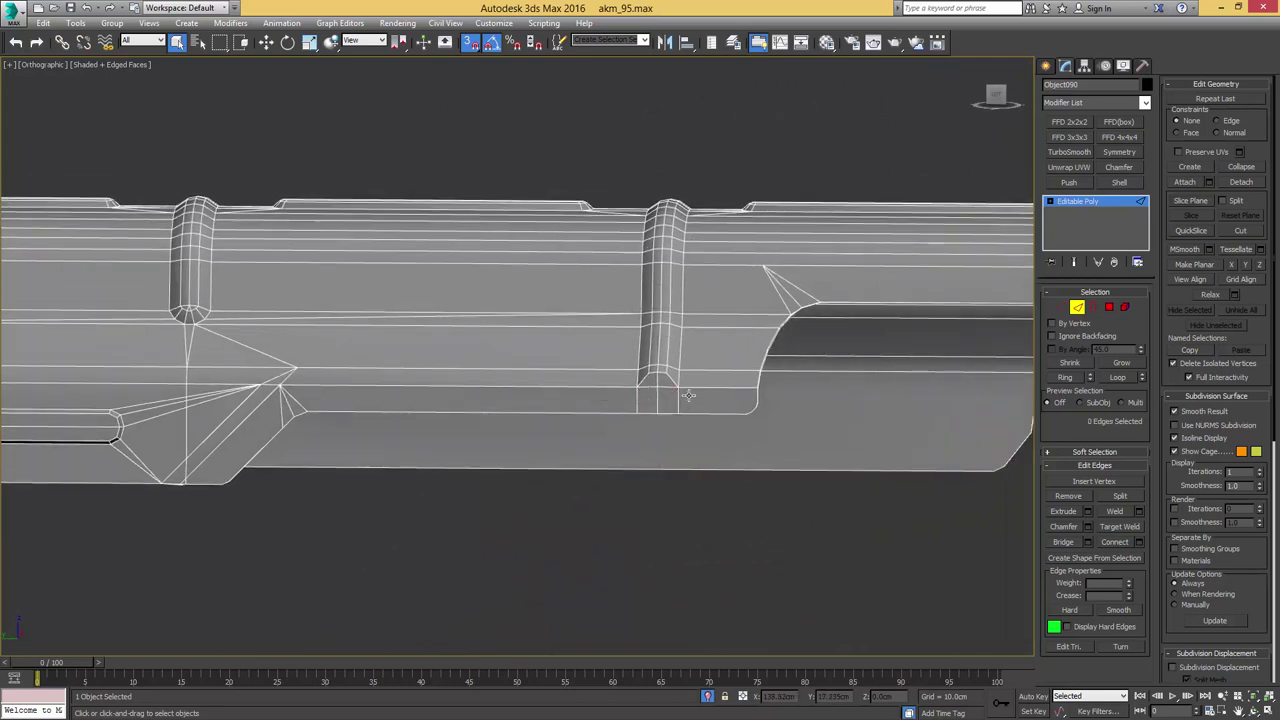
{"action": "middle_click_drag", "start_coordinate": [698, 389], "coordinate": [566, 391], "text": "alt"}
Select the polygons of the cover's lower tab on the muzzle side of the middle rib and move them outward about 0.14 cm
{"action": "scroll", "coordinate": [528, 384], "scroll_direction": "up", "scroll_amount": 3}
{"action": "key", "text": "4"}
{"action": "left_click_drag", "start_coordinate": [453, 430], "coordinate": [540, 390]}
{"action": "middle_click_drag", "start_coordinate": [540, 390], "coordinate": [511, 308], "text": "alt"}
{"action": "middle_click_drag", "start_coordinate": [655, 367], "coordinate": [785, 413], "text": "alt"}
{"action": "key", "text": "w"}
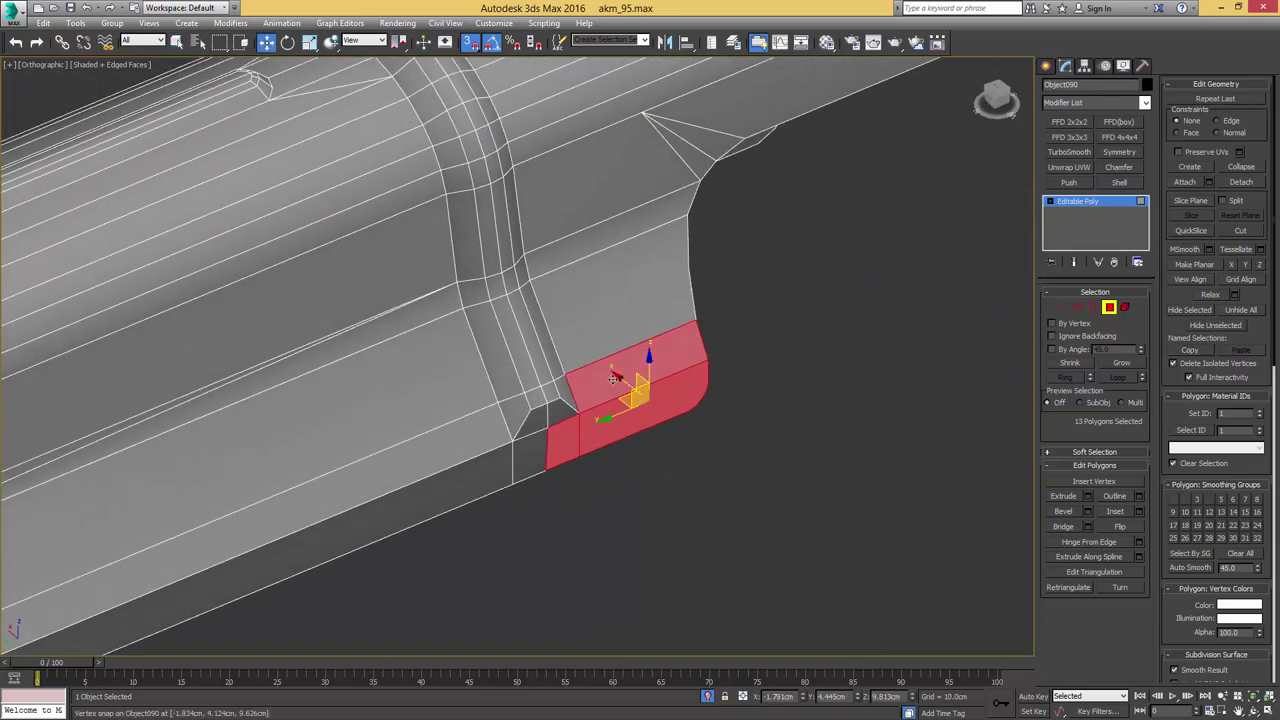
{"action": "mouse_move", "coordinate": [620, 380]}
{"action": "left_mouse_down"}
{"action": "mouse_move", "coordinate": [599, 363]}
{"action": "mouse_move", "coordinate": [634, 392]}
{"action": "left_mouse_up"}
{"action": "key", "text": "ctrl+z"}
{"action": "key", "text": "s"}
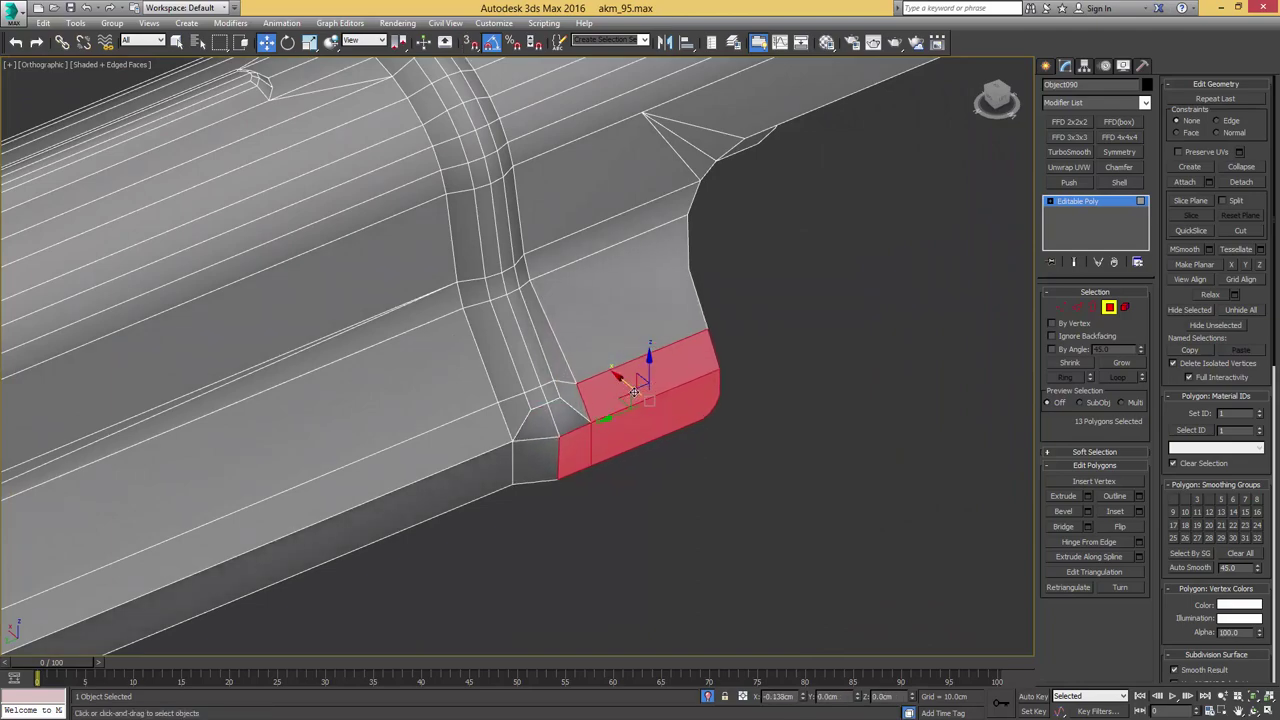
{"action": "middle_click_drag", "start_coordinate": [634, 392], "coordinate": [493, 346], "text": "alt"}
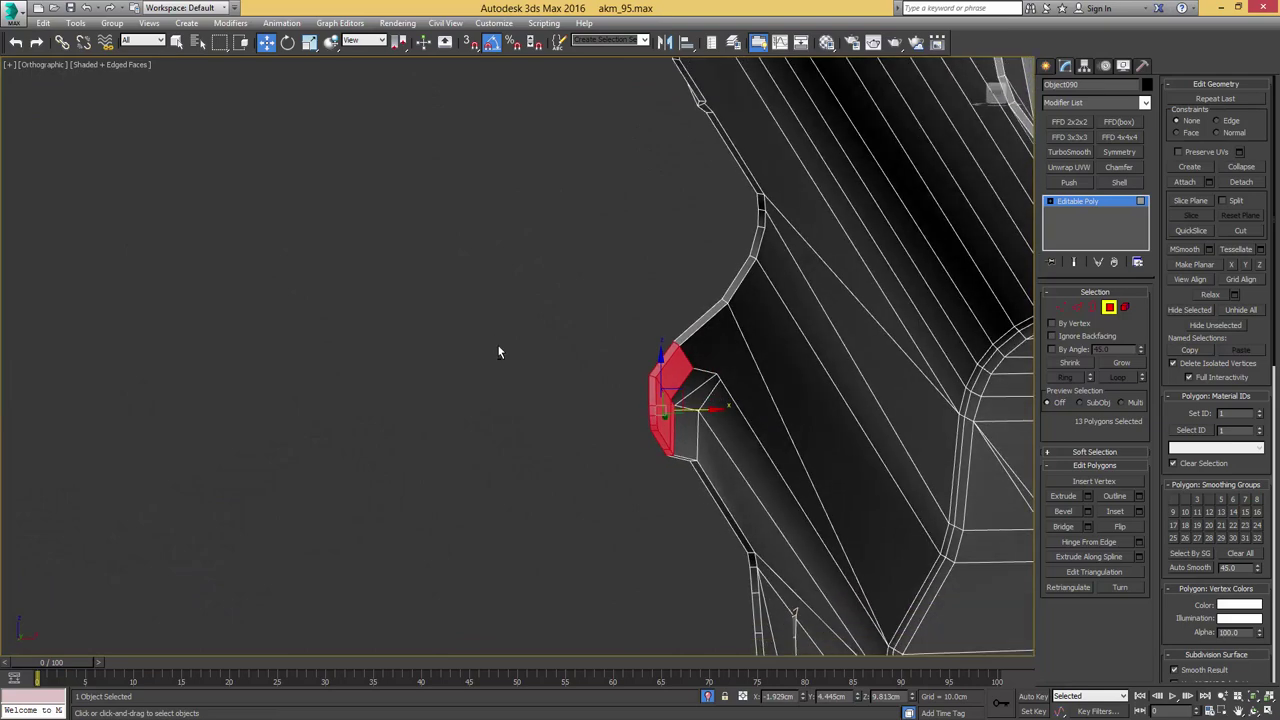
Connect the vertices on the tab's inner wall and target-weld the neighbouring vertices at the rib's inner end
{"action": "key", "text": "1"}
{"action": "key", "text": "1"}
{"action": "left_click_drag", "start_coordinate": [724, 342], "coordinate": [725, 302]}
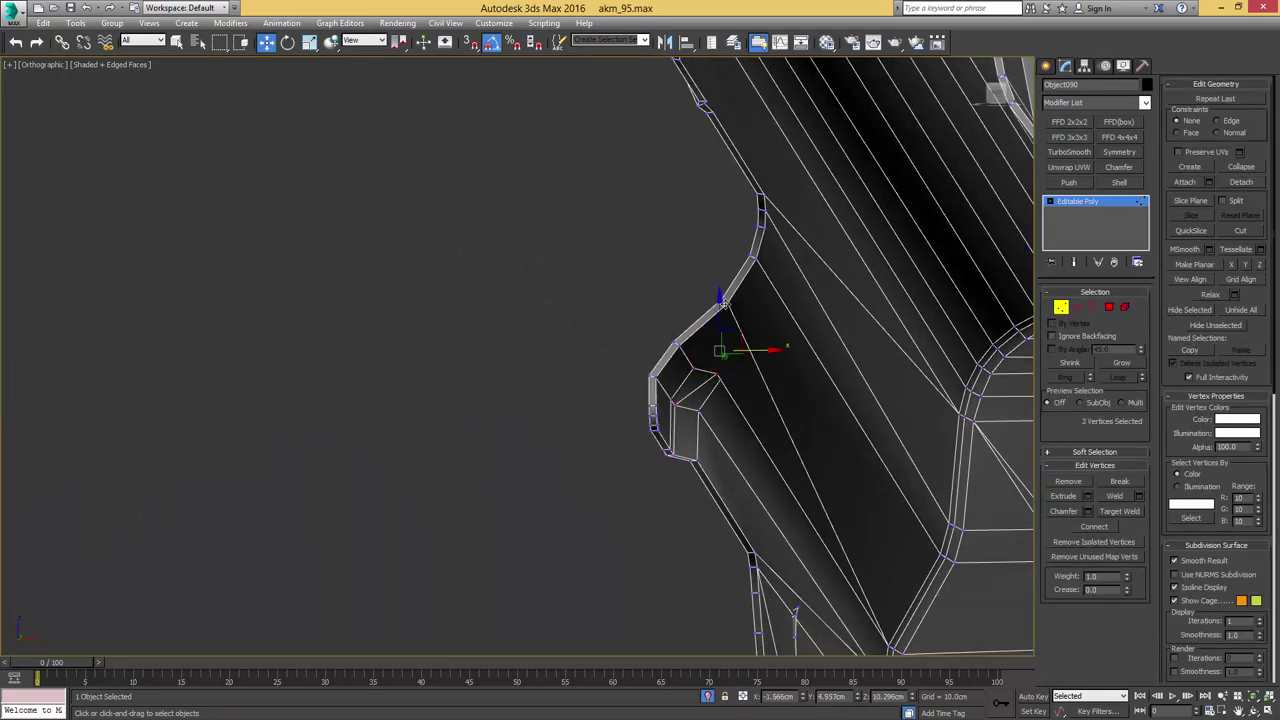
{"action": "middle_click_drag", "start_coordinate": [727, 380], "coordinate": [695, 352], "text": "alt"}
{"action": "key", "text": "ctrl+shift+w"}
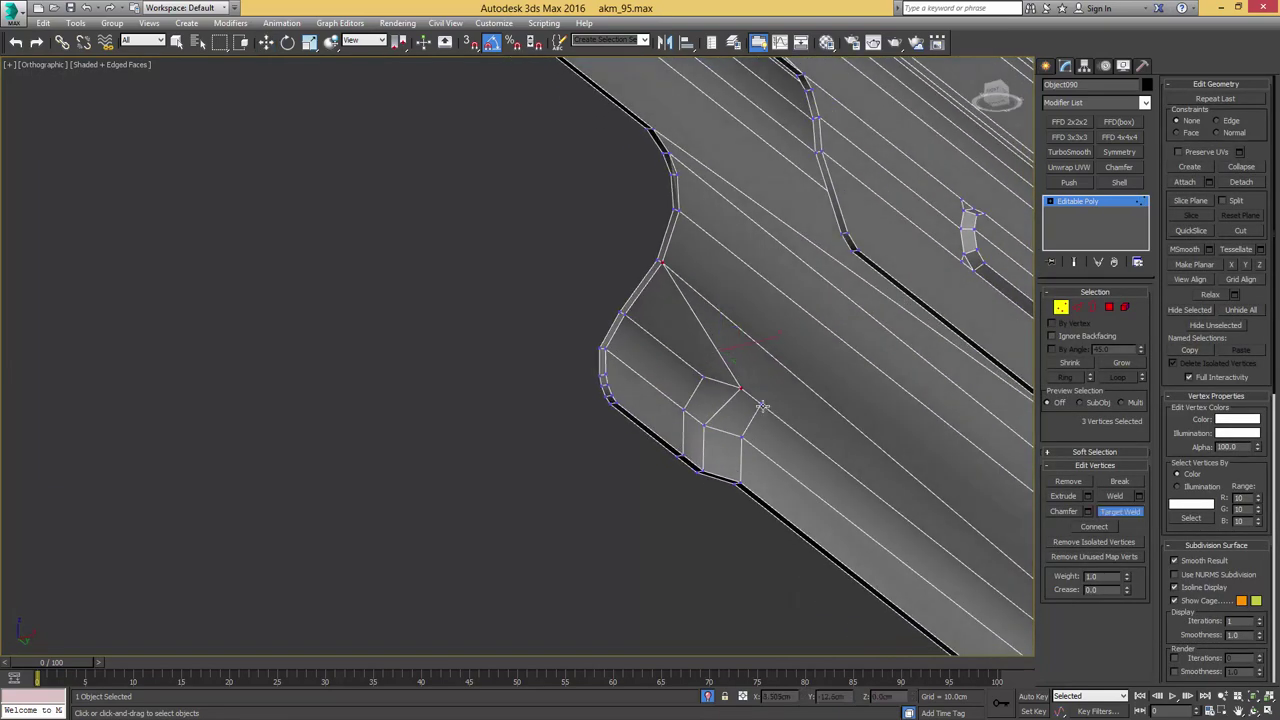
{"action": "middle_click_drag", "start_coordinate": [710, 397], "coordinate": [713, 395], "text": "alt"}
{"action": "key", "text": "q"}
Connect the lower horizontal edges on the stock-side half of the middle rib to add a vertical edge at its lower end
{"action": "middle_click_drag", "start_coordinate": [675, 339], "coordinate": [837, 394], "text": "alt"}
{"action": "key", "text": "1"}
{"action": "key", "text": "F4"}
{"action": "middle_click_drag", "start_coordinate": [595, 380], "coordinate": [641, 386]}
{"action": "key", "text": "F4"}
{"action": "key", "text": "2"}
{"action": "key", "text": "F3"}
{"action": "left_click", "coordinate": [766, 440]}
{"action": "left_click", "coordinate": [767, 473], "text": "ctrl"}
{"action": "mouse_move", "coordinate": [775, 437]}
{"action": "middle_mouse_down", "text": "alt"}
{"action": "mouse_move", "coordinate": [910, 533]}
{"action": "mouse_move", "coordinate": [777, 467]}
{"action": "middle_mouse_up", "text": "alt"}
{"action": "key", "text": "F3"}
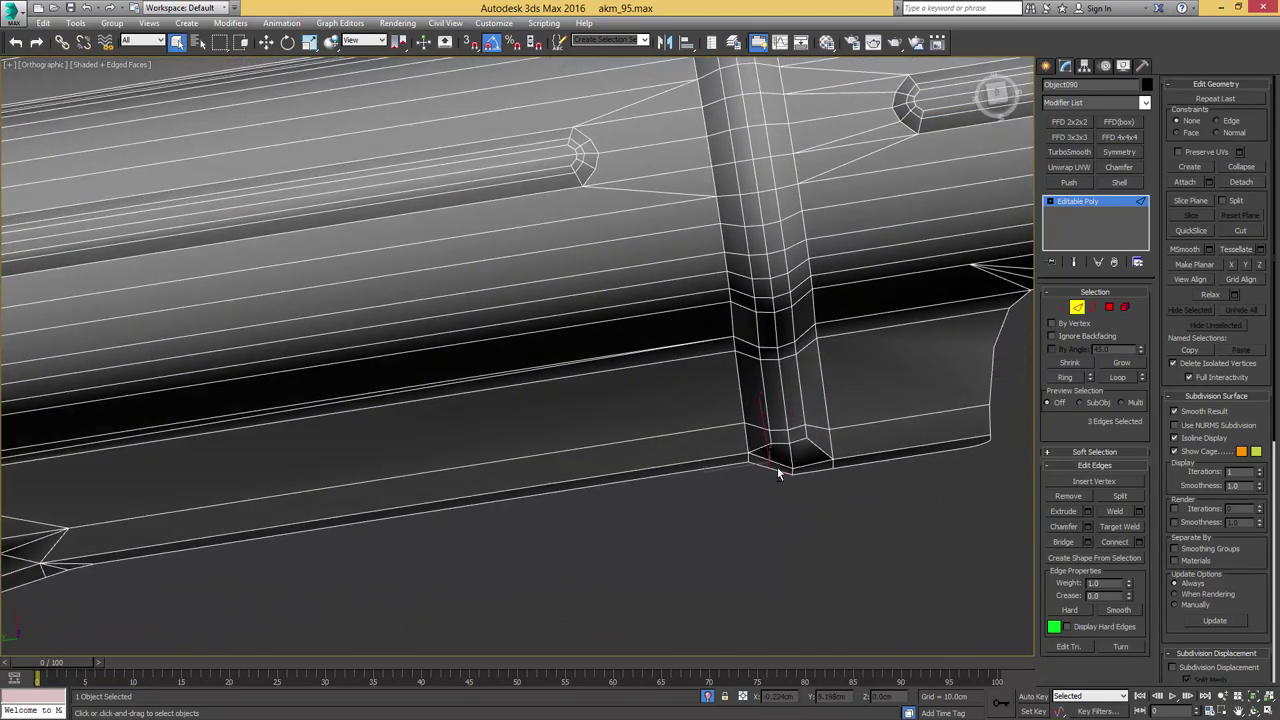
Shift the added edges outward to round the rib's lower end and connect their upper vertex to the rib's corner above
{"action": "scroll", "coordinate": [768, 453], "scroll_direction": "up", "scroll_amount": 4}
{"action": "key", "text": "w"}
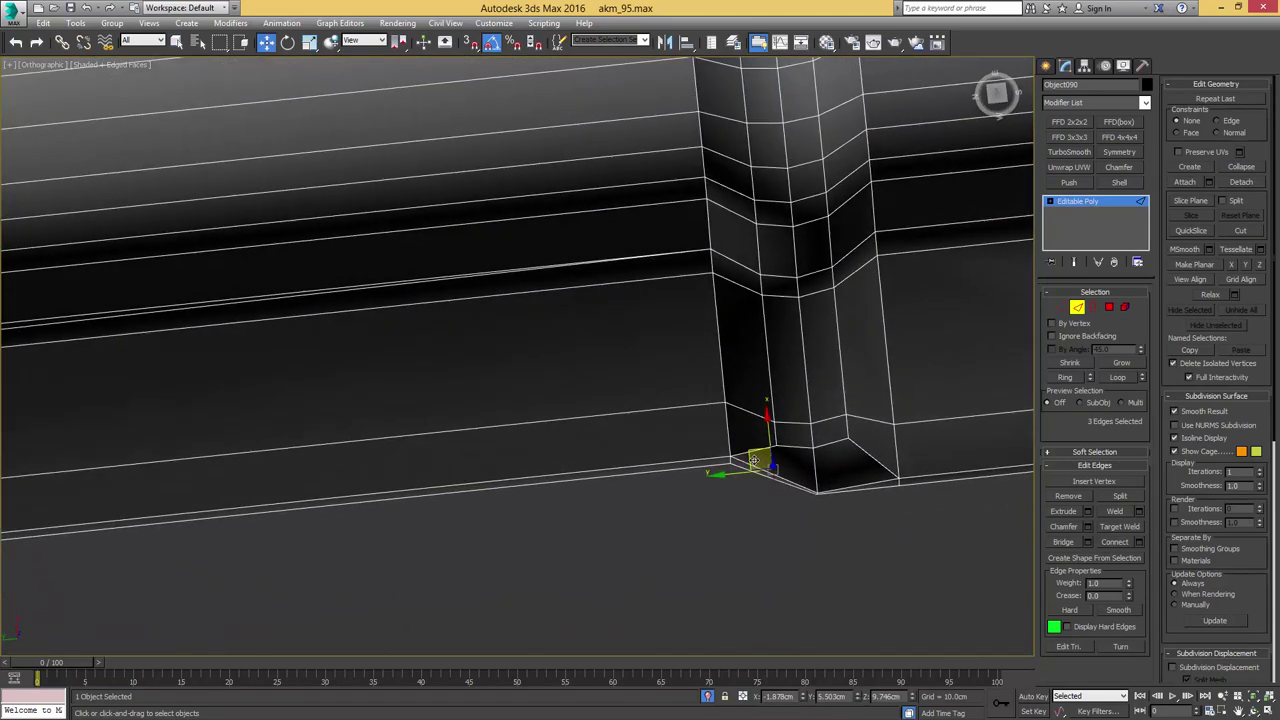
{"action": "middle_click_drag", "start_coordinate": [754, 457], "coordinate": [753, 462], "text": "alt"}
{"action": "left_click_drag", "start_coordinate": [753, 463], "coordinate": [755, 460]}
{"action": "middle_click_drag", "start_coordinate": [765, 452], "coordinate": [777, 385], "text": "alt"}
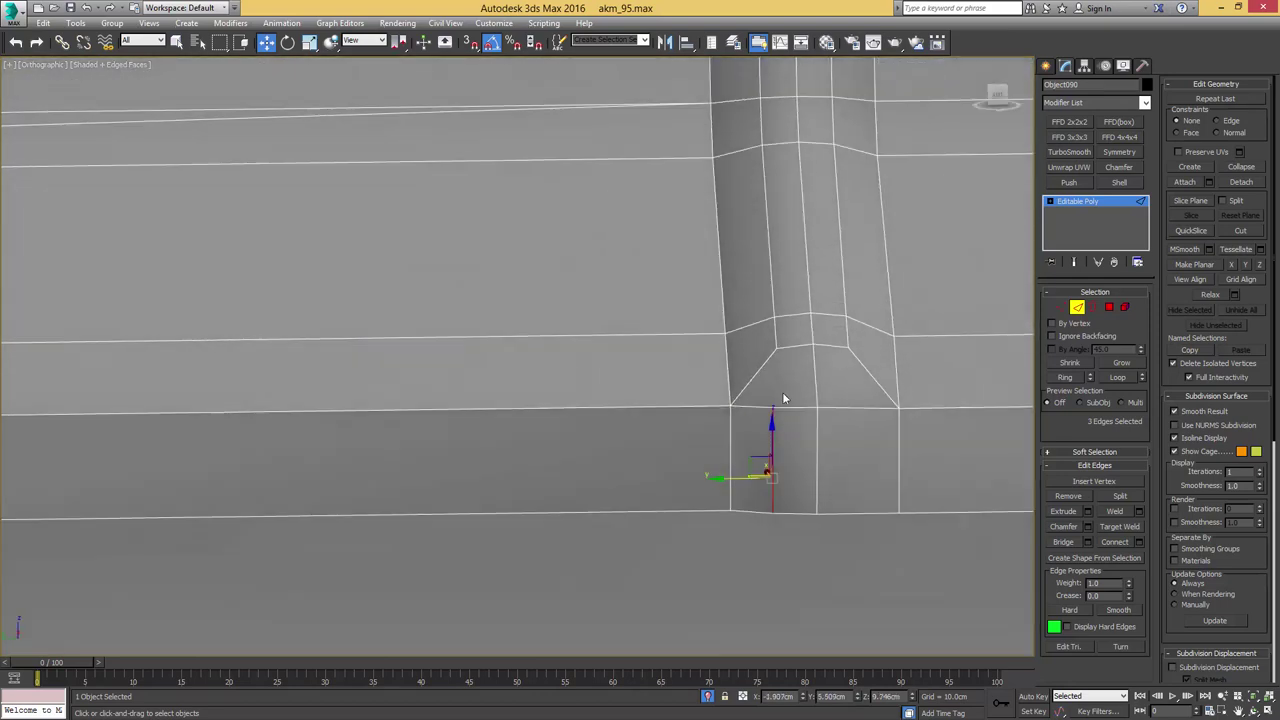
{"action": "key", "text": "1"}
{"action": "left_click_drag", "start_coordinate": [784, 400], "coordinate": [767, 417]}
{"action": "middle_click_drag", "start_coordinate": [812, 402], "coordinate": [695, 389], "text": "alt"}
{"action": "key", "text": "1"}
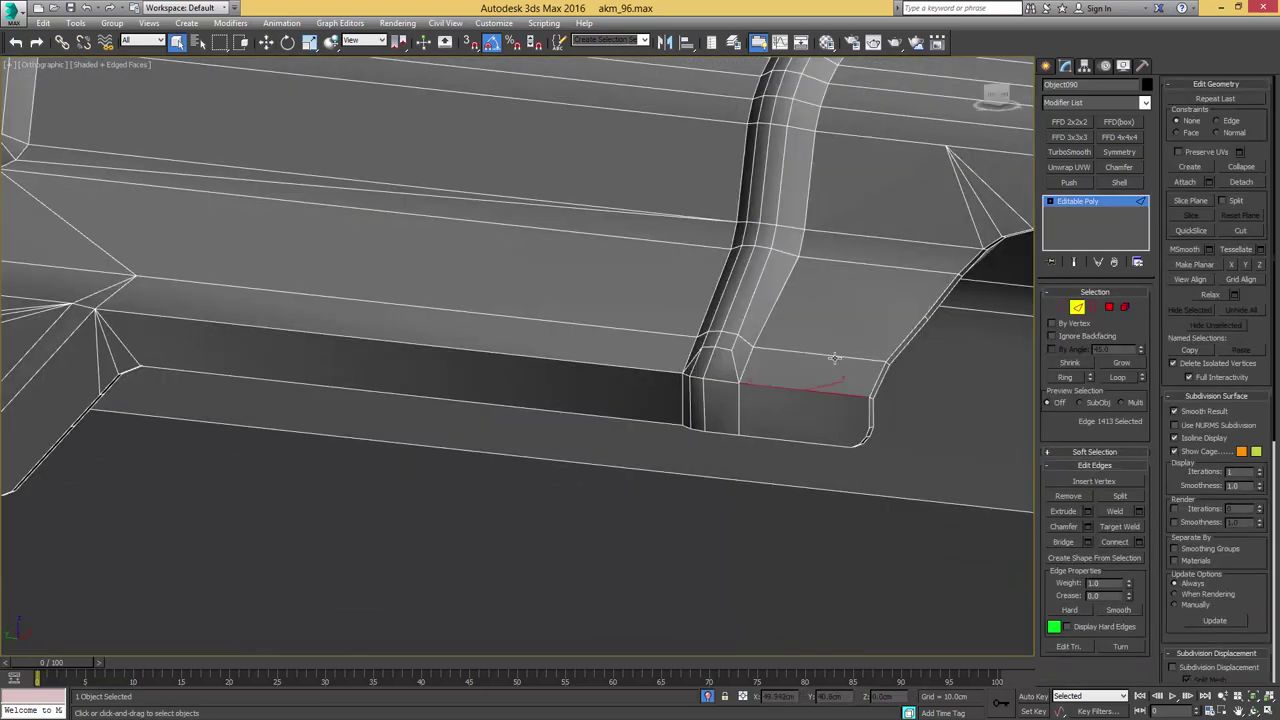
Chamfer the horizontal bend edge along the lower tab on the muzzle side of the middle rib
{"action": "middle_click_drag", "start_coordinate": [840, 356], "coordinate": [903, 392], "text": "alt"}
{"action": "left_click", "coordinate": [755, 388]}
{"action": "key", "text": "ctrl+shift+c"}
{"action": "left_click_drag", "start_coordinate": [872, 405], "coordinate": [878, 396]}
{"action": "middle_click_drag", "start_coordinate": [811, 386], "coordinate": [958, 391], "text": "alt"}
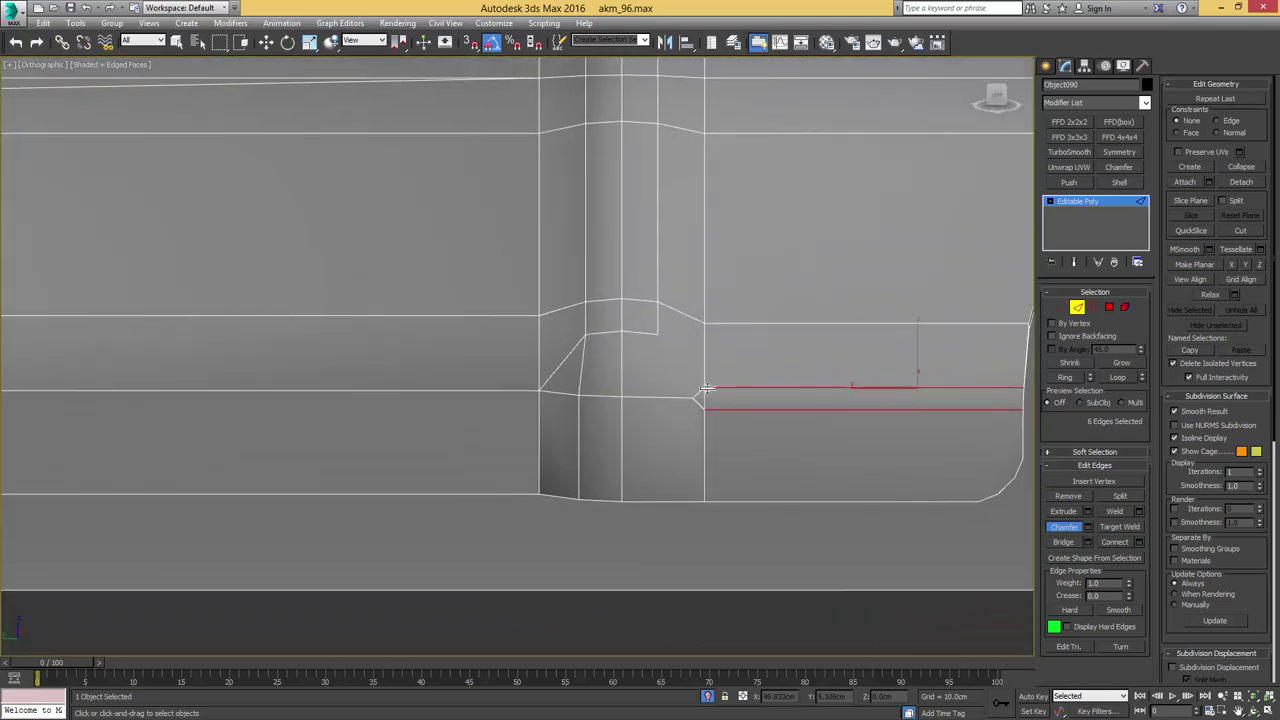
Connect the chamfer's end vertices to the rib's corner and center vertices, and remove the surplus edges between them
{"action": "key", "text": "1"}
{"action": "left_click", "coordinate": [704, 387]}
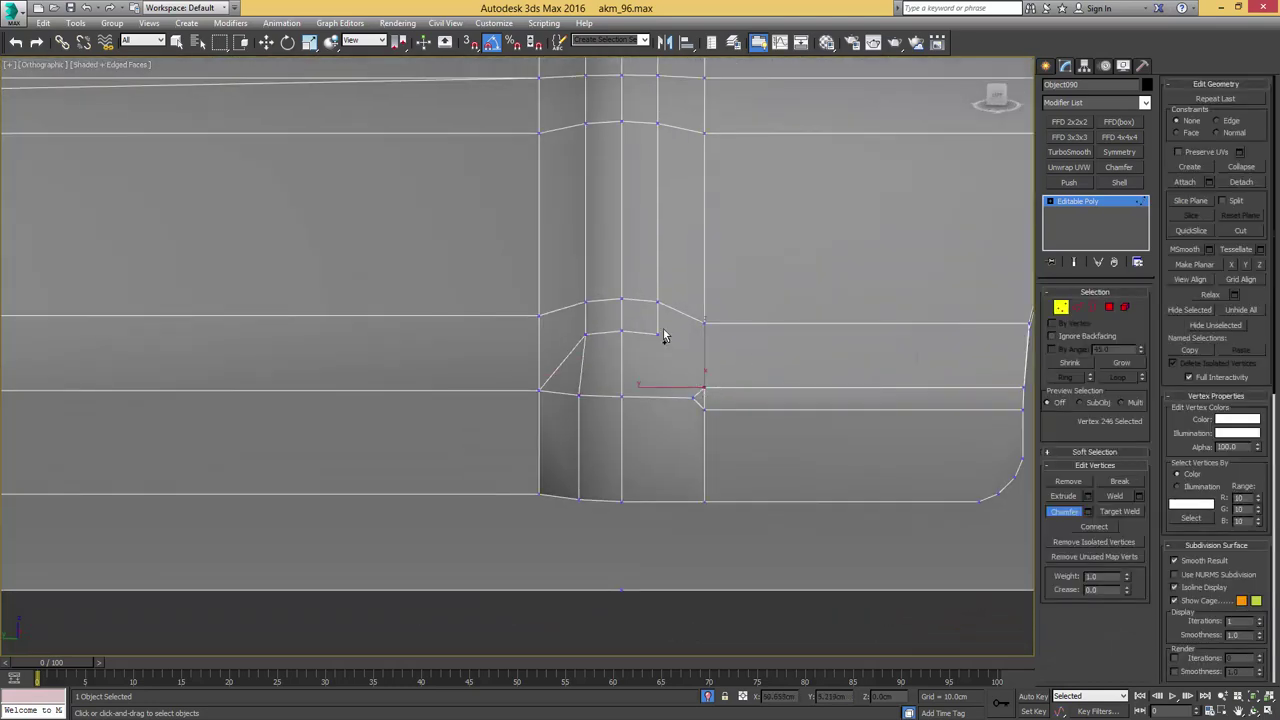
{"action": "left_click", "coordinate": [705, 410]}
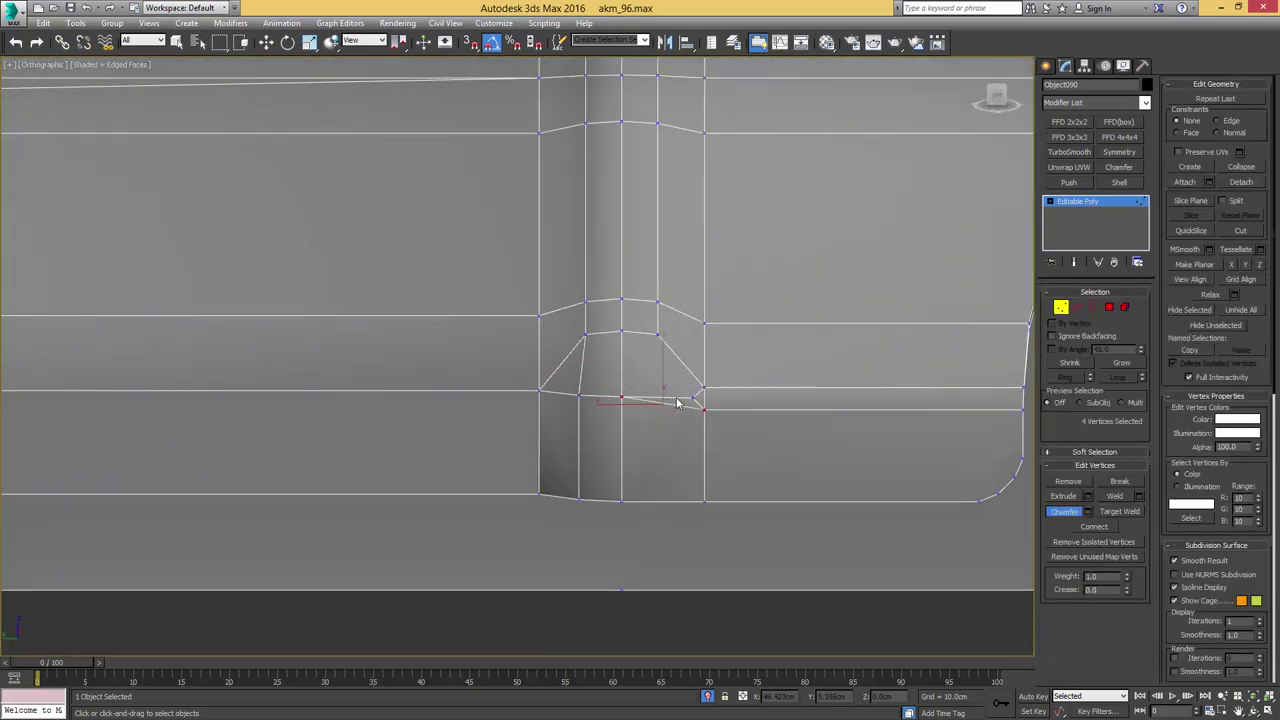
{"action": "key", "text": "2"}
{"action": "key", "text": "ctrl+BackSpace"}
Connect the vertices around the rib's lower end on the cover's inner wall to tidy the topology there
{"action": "scroll", "coordinate": [726, 383], "scroll_direction": "down", "scroll_amount": 4}
{"action": "middle_click_drag", "start_coordinate": [726, 383], "coordinate": [387, 301], "text": "alt"}
{"action": "middle_click_drag", "start_coordinate": [387, 301], "coordinate": [948, 362]}
{"action": "key", "text": "1"}
{"action": "left_click_drag", "start_coordinate": [566, 371], "coordinate": [600, 402]}
{"action": "middle_click_drag", "start_coordinate": [600, 402], "coordinate": [563, 389], "text": "alt"}
{"action": "scroll", "coordinate": [611, 403], "scroll_direction": "up", "scroll_amount": 4}
{"action": "scroll", "coordinate": [613, 405], "scroll_direction": "up", "scroll_amount": 2}
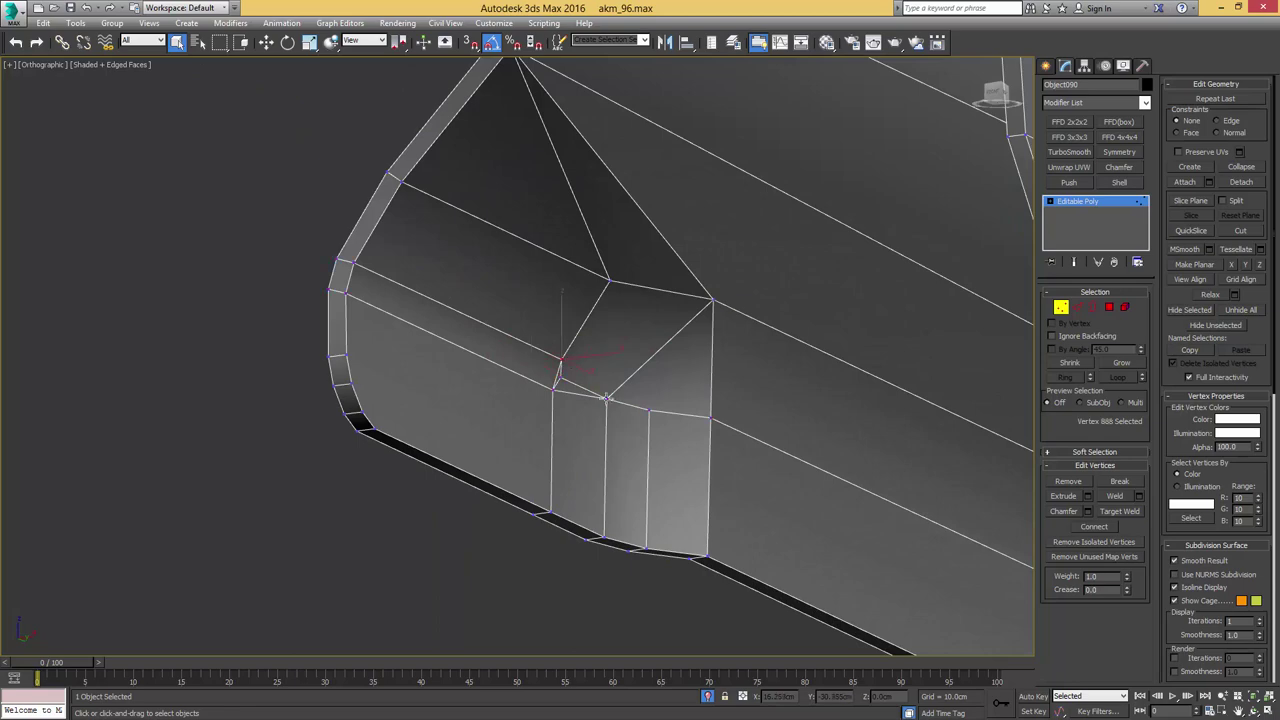
{"action": "left_click", "coordinate": [607, 374]}
{"action": "middle_click_drag", "start_coordinate": [630, 353], "coordinate": [628, 353]}
{"action": "left_click", "coordinate": [711, 301], "text": "ctrl"}
{"action": "key", "text": "ctrl+shift+e"}
{"action": "scroll", "coordinate": [709, 306], "scroll_direction": "down", "scroll_amount": 4}
{"action": "middle_click_drag", "start_coordinate": [709, 306], "coordinate": [681, 405], "text": "alt"}
{"action": "key", "text": "1"}
Select the middle rib's central edge loop, convert it to polygons and grow the selection once
{"action": "key", "text": "F4"}
{"action": "scroll", "coordinate": [838, 326], "scroll_direction": "down", "scroll_amount": 4}
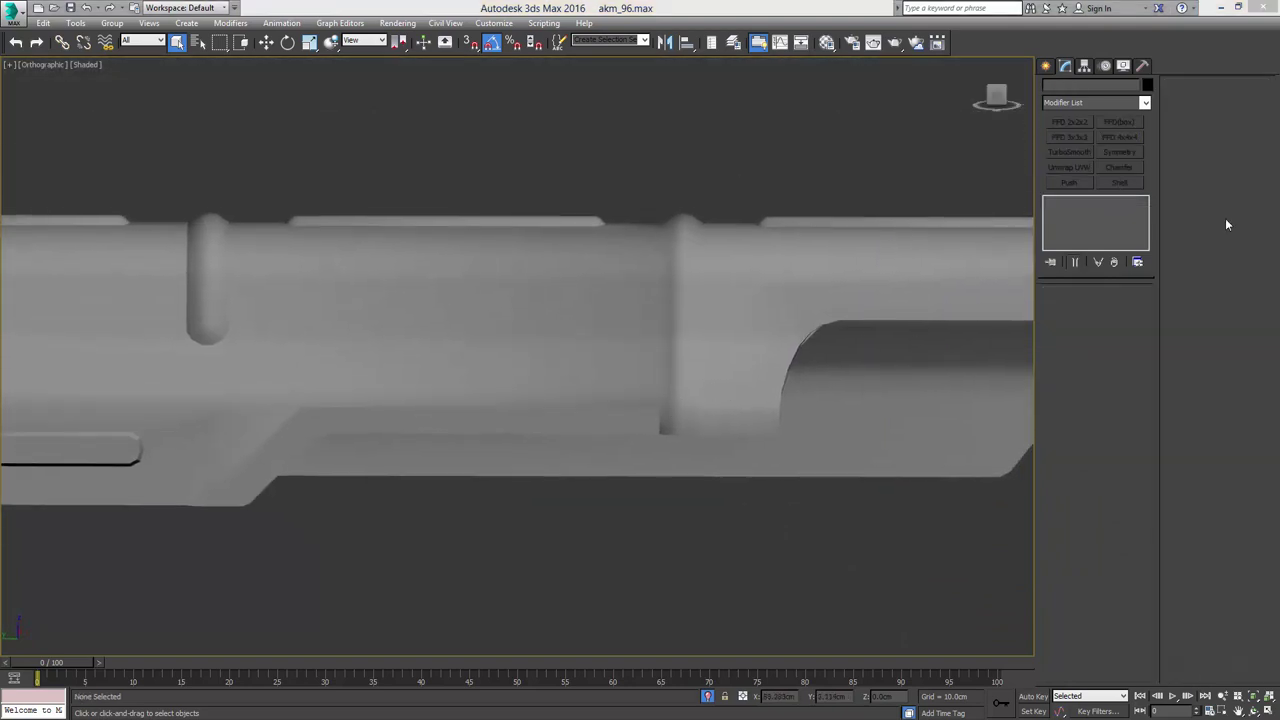
{"action": "left_click", "coordinate": [663, 263]}
{"action": "left_click", "coordinate": [1109, 307]}
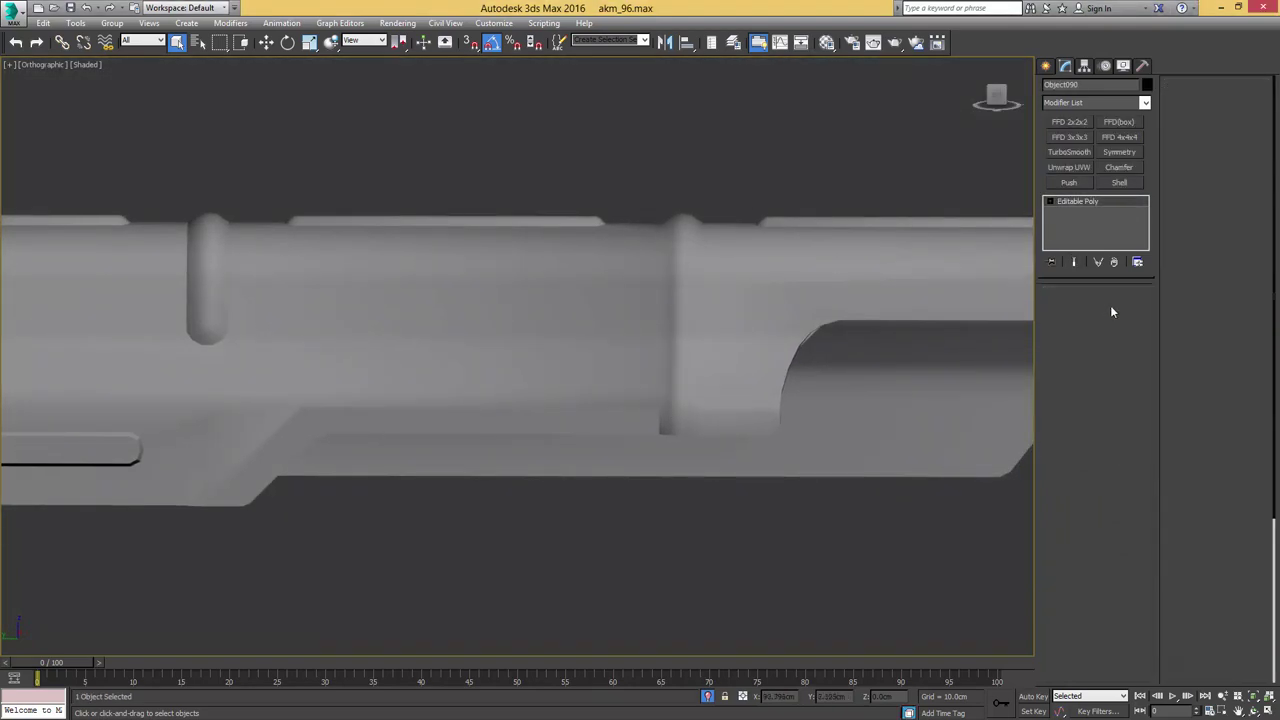
{"action": "key", "text": "F4"}
{"action": "middle_click_drag", "start_coordinate": [714, 263], "coordinate": [772, 262]}
{"action": "key", "text": "2"}
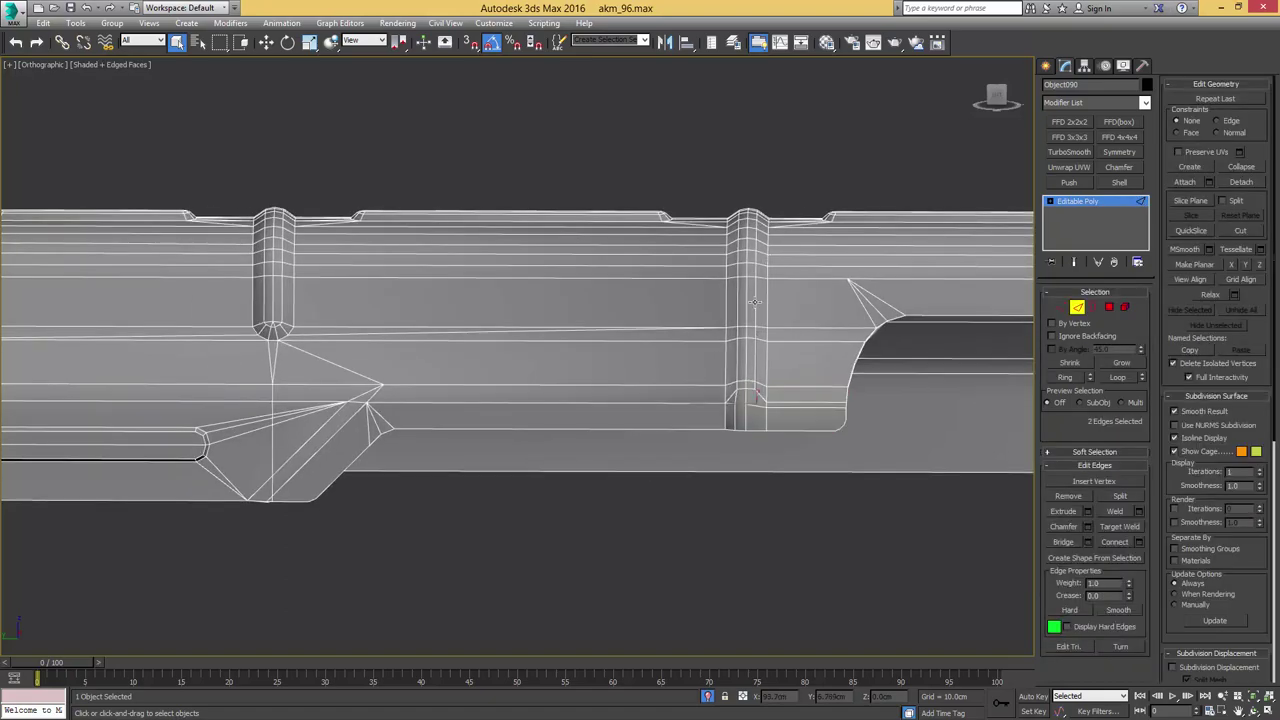
{"action": "double_click", "coordinate": [745, 307]}
{"action": "middle_click_drag", "start_coordinate": [775, 290], "coordinate": [856, 304], "text": "alt"}
{"action": "left_click", "coordinate": [1109, 308], "text": "ctrl"}
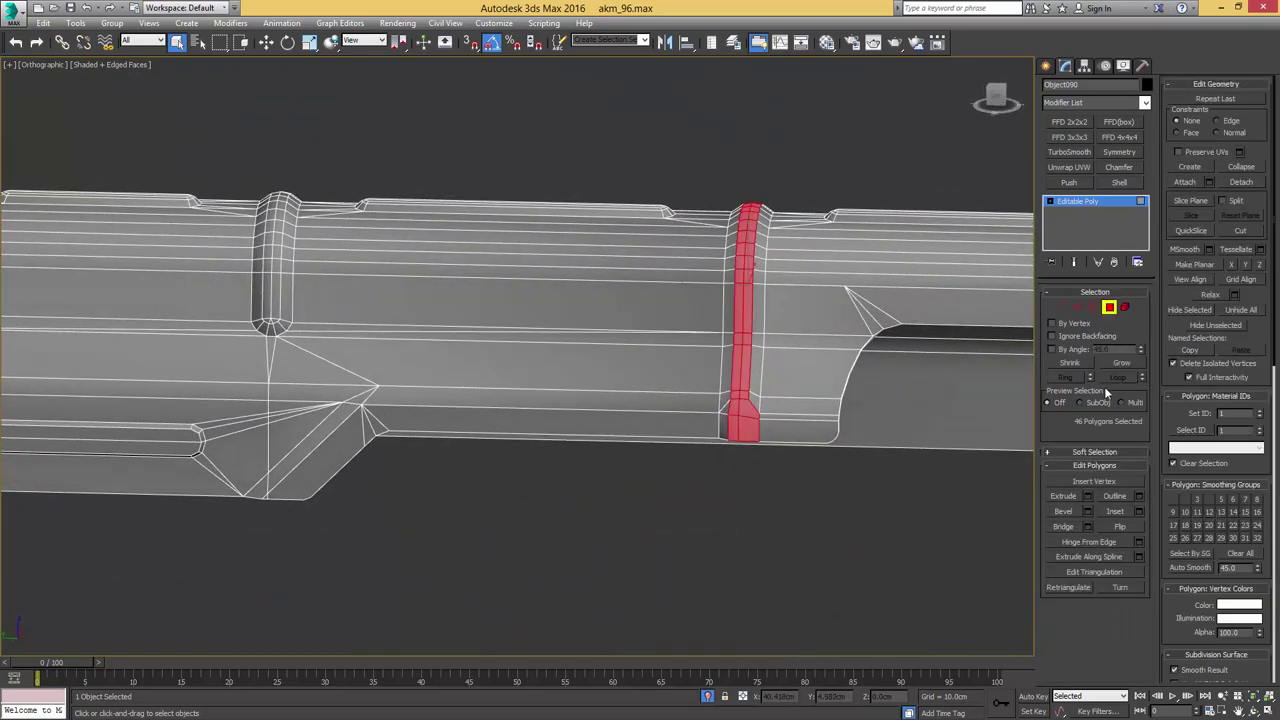
{"action": "left_click", "coordinate": [1125, 364]}
Deselect the inner-wall and surplus lower polygons from the rib selection, and smooth the remaining rib faces
{"action": "middle_click_drag", "start_coordinate": [836, 390], "coordinate": [660, 398], "text": "alt"}
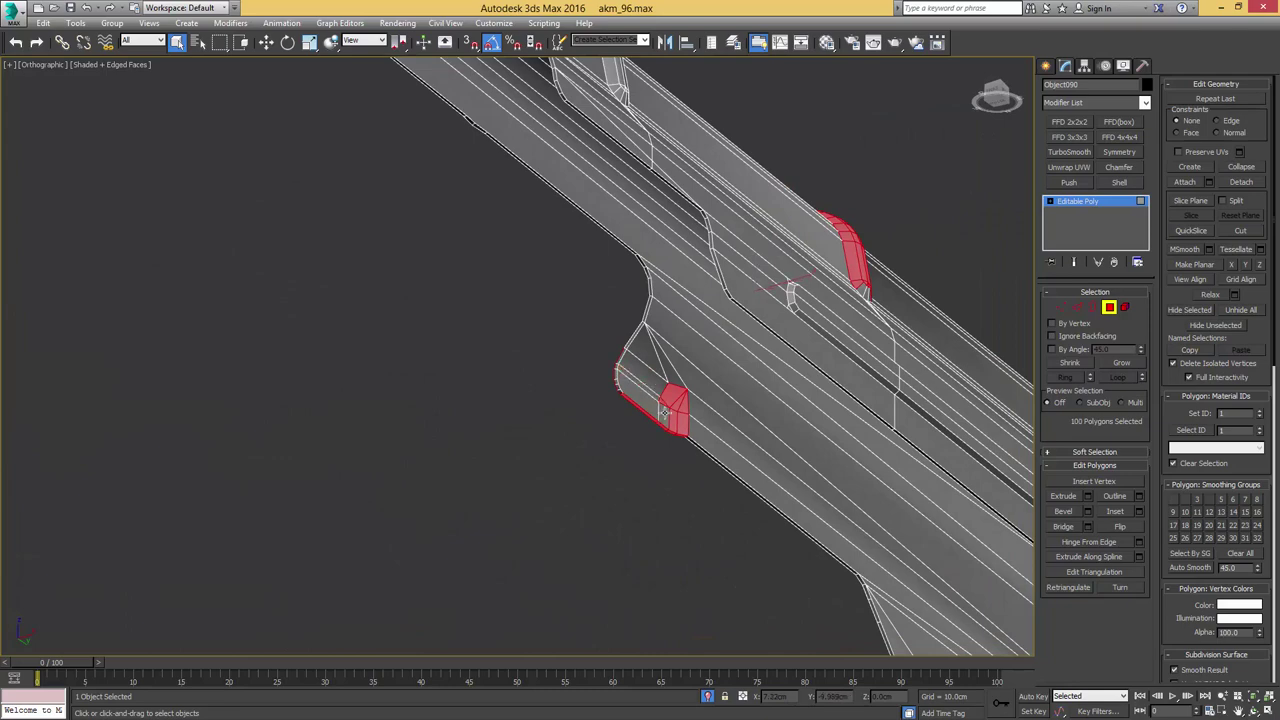
{"action": "left_click", "coordinate": [674, 400], "text": "alt"}
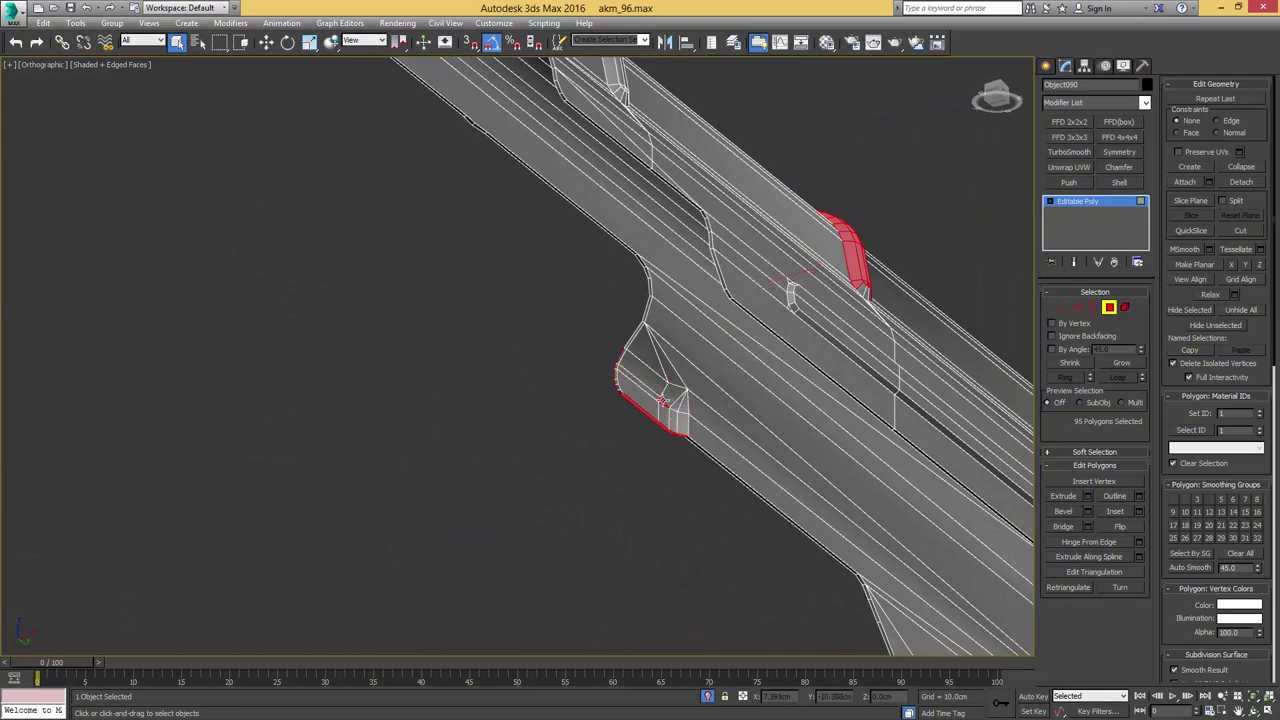
{"action": "middle_click_drag", "start_coordinate": [826, 277], "coordinate": [932, 261], "text": "alt"}
{"action": "left_click", "coordinate": [821, 323], "text": "ctrl"}
{"action": "scroll", "coordinate": [710, 285], "scroll_direction": "up", "scroll_amount": 5}
{"action": "left_click", "coordinate": [733, 271], "text": "alt"}
{"action": "left_click", "coordinate": [766, 265], "text": "alt"}
{"action": "left_click", "coordinate": [834, 263], "text": "alt"}
{"action": "scroll", "coordinate": [780, 268], "scroll_direction": "down", "scroll_amount": 4}
{"action": "middle_click_drag", "start_coordinate": [701, 274], "coordinate": [688, 325], "text": "alt"}
{"action": "key", "text": "shift+s"}
{"action": "key", "text": "4"}
{"action": "key", "text": "F4"}
{"action": "scroll", "coordinate": [696, 325], "scroll_direction": "down", "scroll_amount": 5}
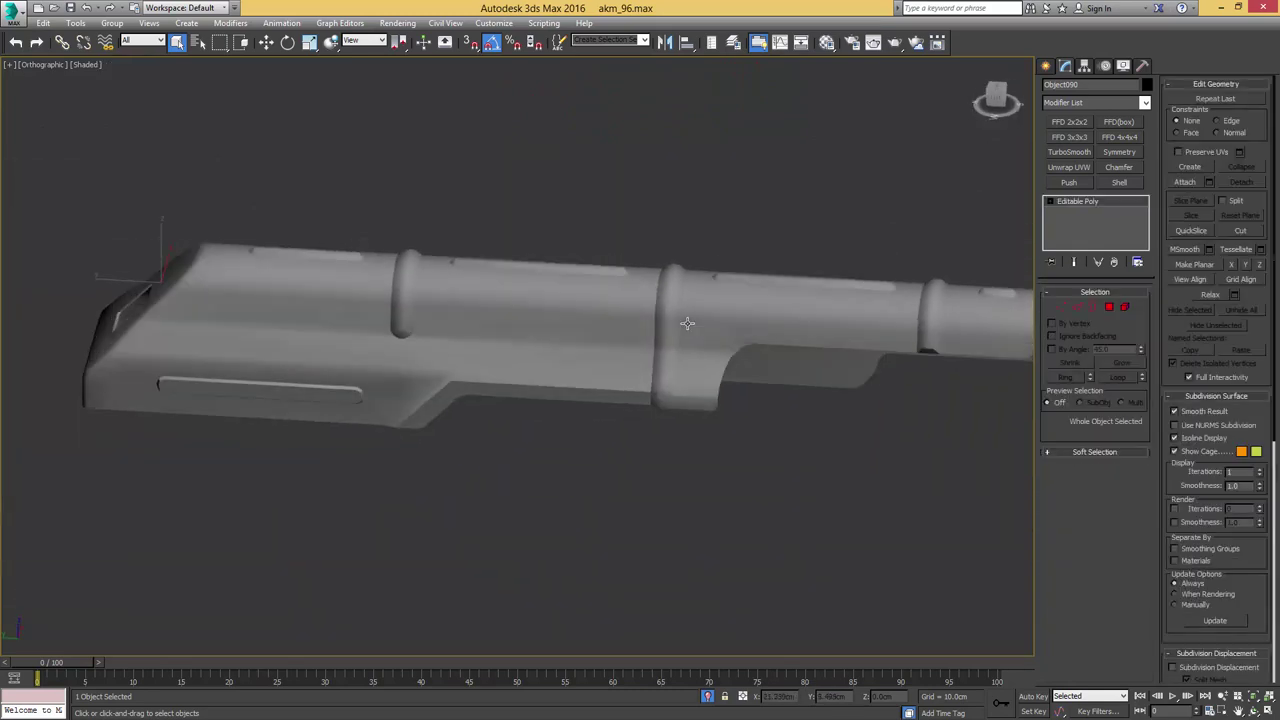
Exit isolation of the receiver top cover to bring back the whole rifle
{"action": "key", "text": "l"}
{"action": "key", "text": "alt+q"}
{"action": "scroll", "coordinate": [691, 280], "scroll_direction": "down", "scroll_amount": 5}
{"action": "middle_click_drag", "start_coordinate": [692, 280], "coordinate": [606, 278], "text": "alt"}
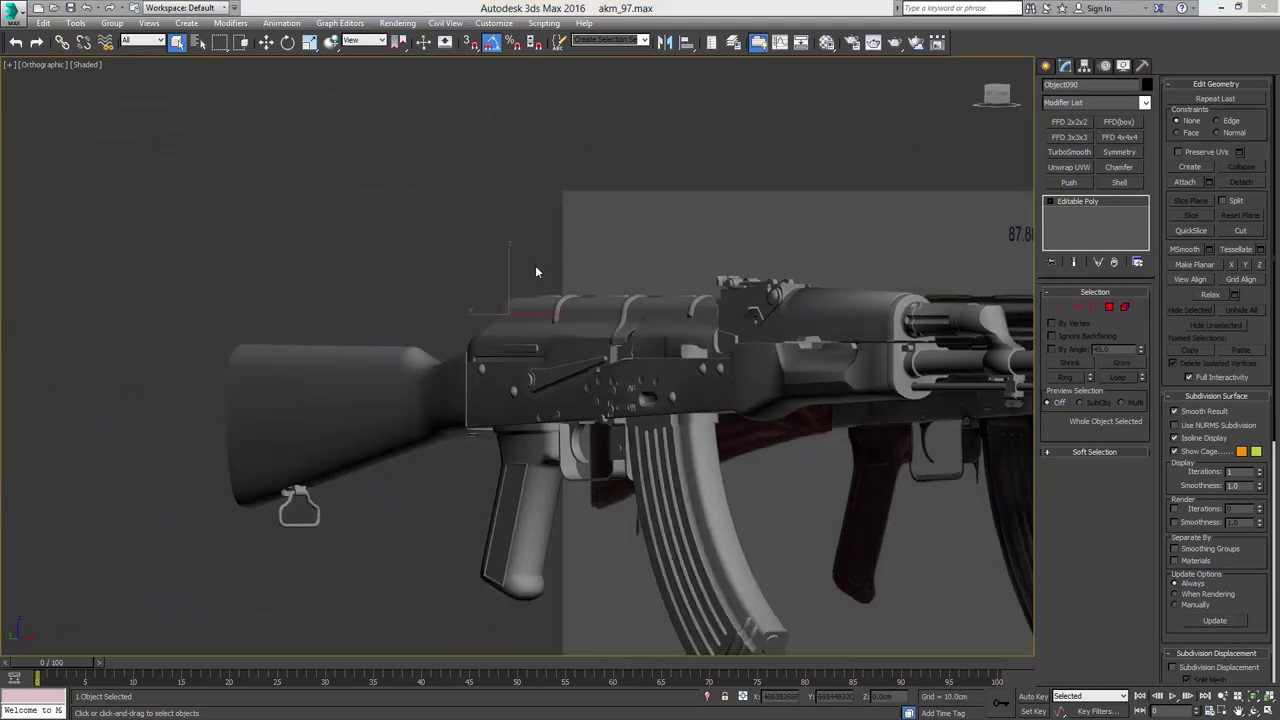
{"action": "middle_click_drag", "start_coordinate": [536, 271], "coordinate": [688, 284], "text": "alt"}
Start editing the edges of the stock's base mesh beneath its Symmetry modifier, at the tangs behind the receiver cover
{"action": "scroll", "coordinate": [634, 340], "scroll_direction": "up", "scroll_amount": 6}
{"action": "key", "text": "F4"}
{"action": "middle_click_drag", "start_coordinate": [578, 441], "coordinate": [614, 323]}
{"action": "scroll", "coordinate": [614, 323], "scroll_direction": "up", "scroll_amount": 5}
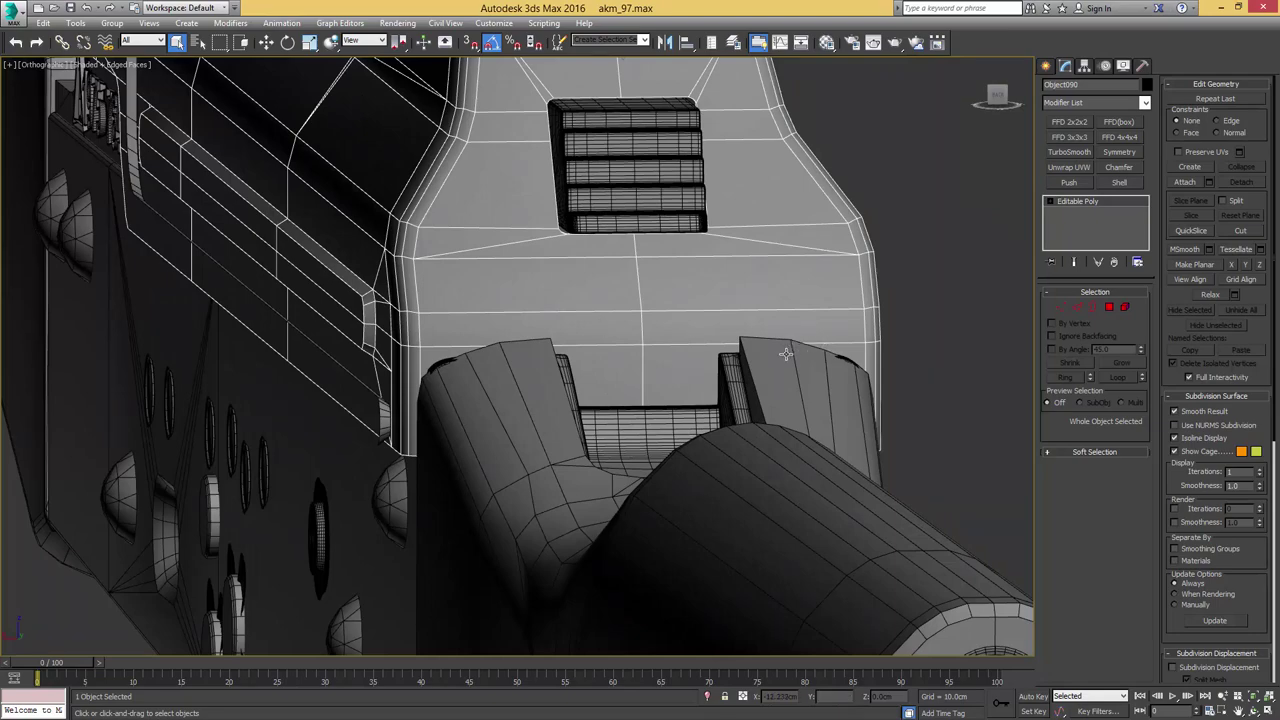
{"action": "left_click", "coordinate": [789, 352]}
{"action": "left_click", "coordinate": [1077, 212]}
{"action": "key", "text": "2"}
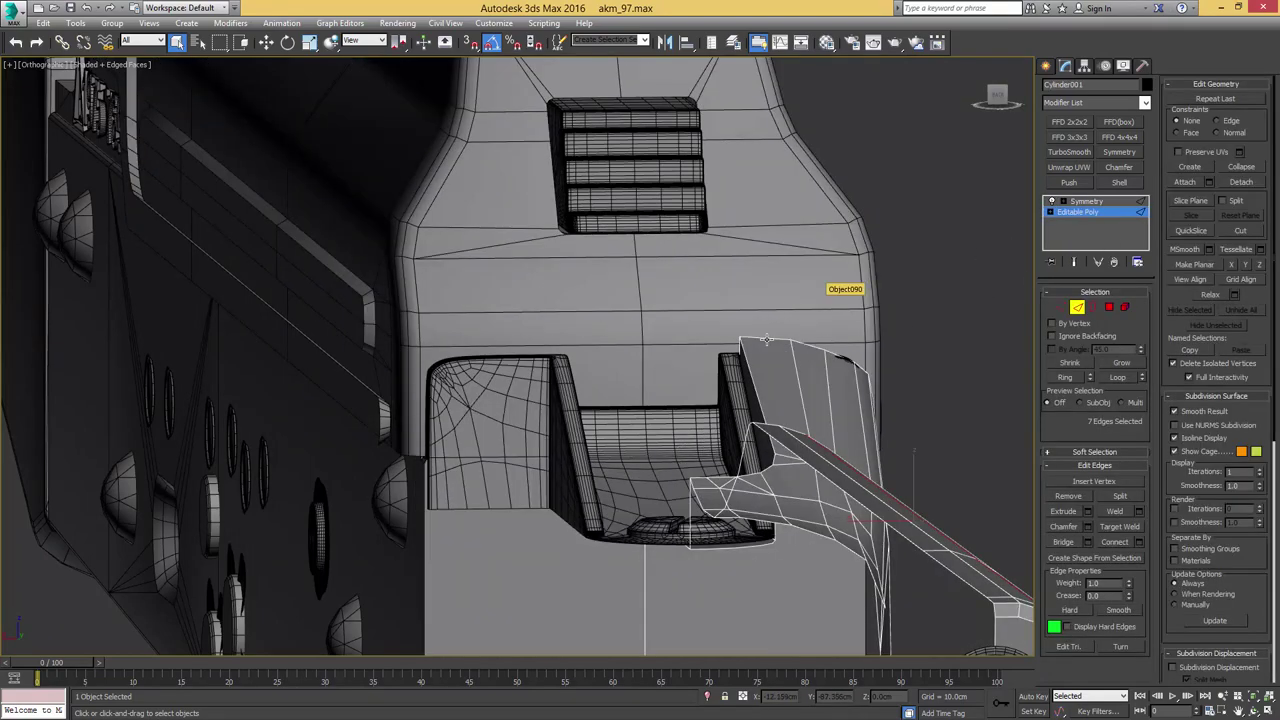
Add a vertex to the tang's top edge near its inner corner and connect it down to the tang's base
{"action": "middle_click_drag", "start_coordinate": [700, 380], "coordinate": [606, 383], "text": "alt"}
{"action": "left_click", "coordinate": [598, 375]}
{"action": "middle_click_drag", "start_coordinate": [743, 343], "coordinate": [707, 388], "text": "alt"}
{"action": "key", "text": "1"}
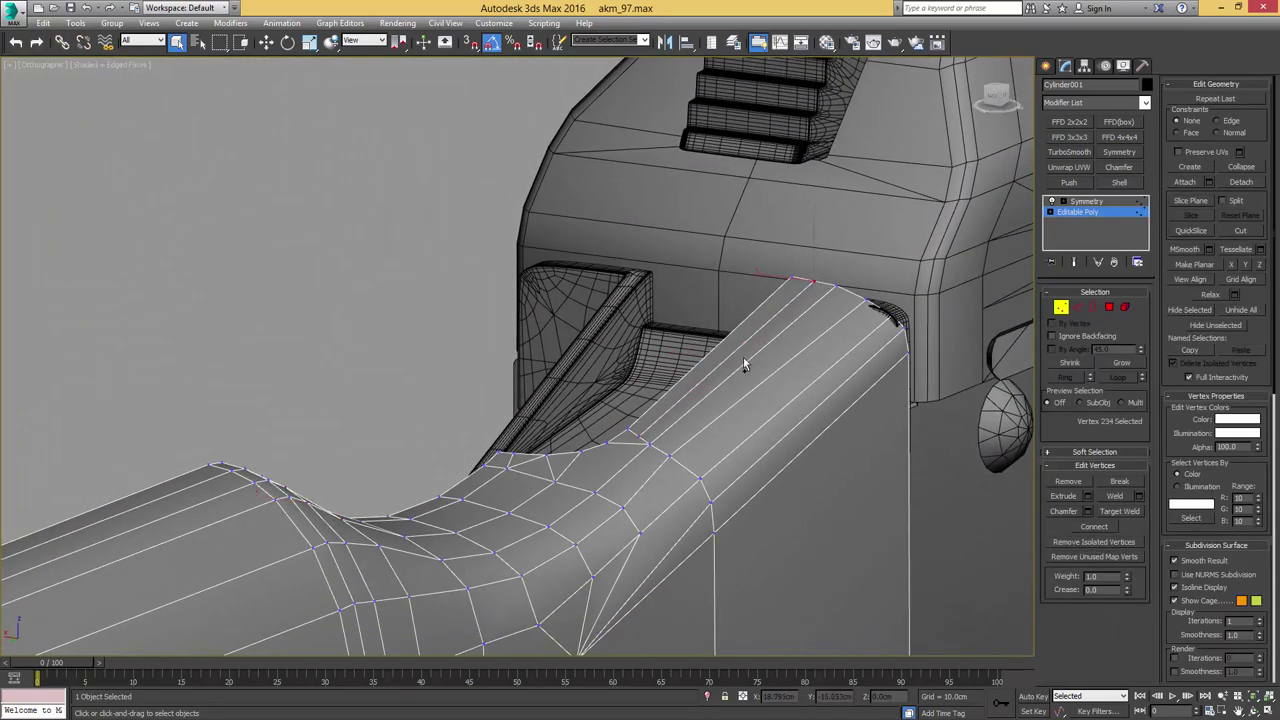
{"action": "key", "text": "2"}
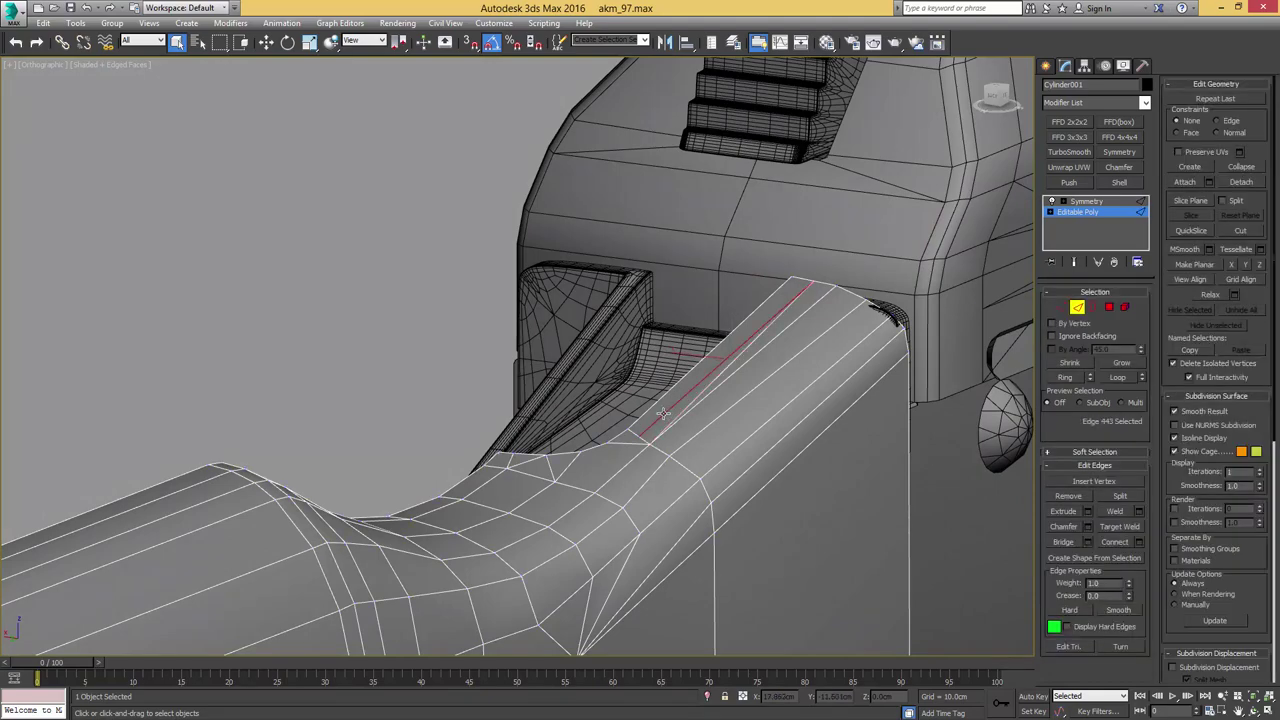
{"action": "middle_click_drag", "start_coordinate": [762, 344], "coordinate": [804, 316], "text": "alt"}
Raise the two vertices at the tang's inner top corner about 0.02 cm and return the stock to its Symmetry level
{"action": "key", "text": "1"}
{"action": "left_click", "coordinate": [782, 318]}
{"action": "scroll", "coordinate": [810, 318], "scroll_direction": "up", "scroll_amount": 3}
{"action": "key", "text": "w"}
{"action": "left_click", "coordinate": [805, 323], "text": "ctrl"}
{"action": "left_click_drag", "start_coordinate": [789, 284], "coordinate": [789, 281]}
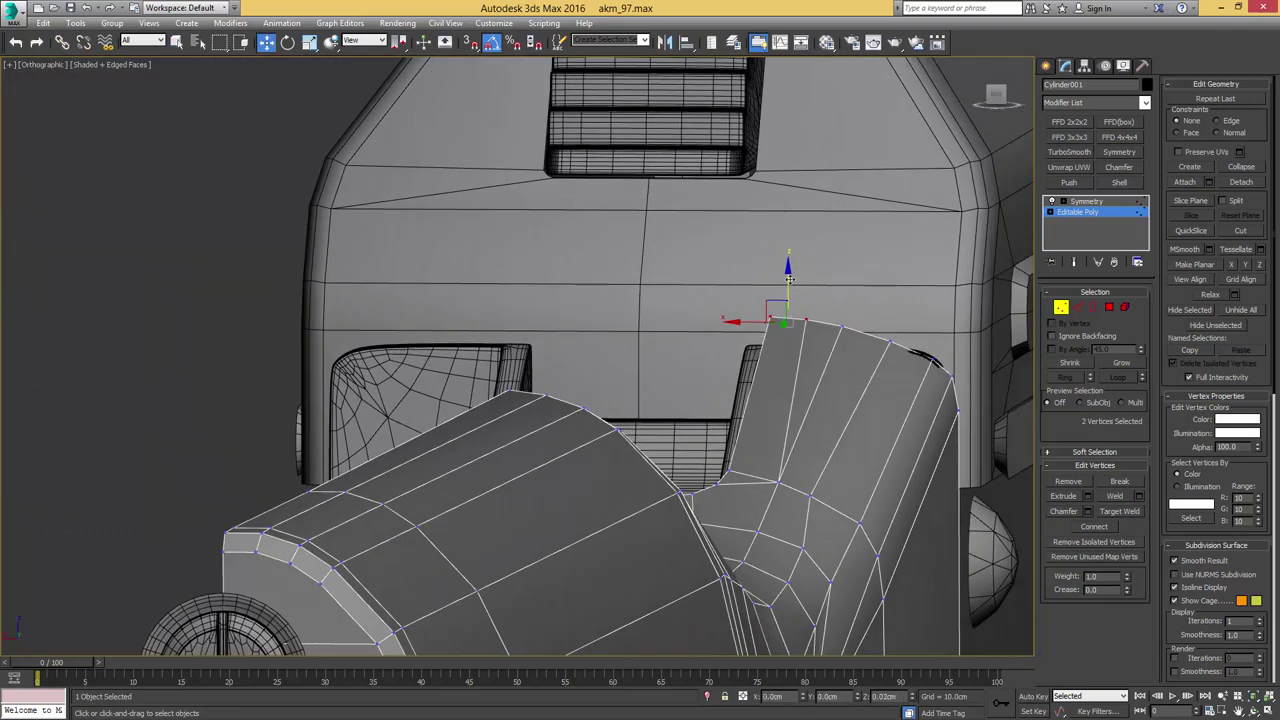
{"action": "left_click", "coordinate": [768, 319]}
{"action": "middle_click_drag", "start_coordinate": [785, 300], "coordinate": [925, 372], "text": "alt"}
{"action": "left_click", "coordinate": [1076, 212]}
{"action": "left_click", "coordinate": [1082, 202]}
Examine the stock tangs against the receiver cover, then the whole rifle beside the reference image
{"action": "key", "text": "F4"}
{"action": "scroll", "coordinate": [868, 323], "scroll_direction": "down", "scroll_amount": 5}
{"action": "scroll", "coordinate": [868, 323], "scroll_direction": "down", "scroll_amount": 3}
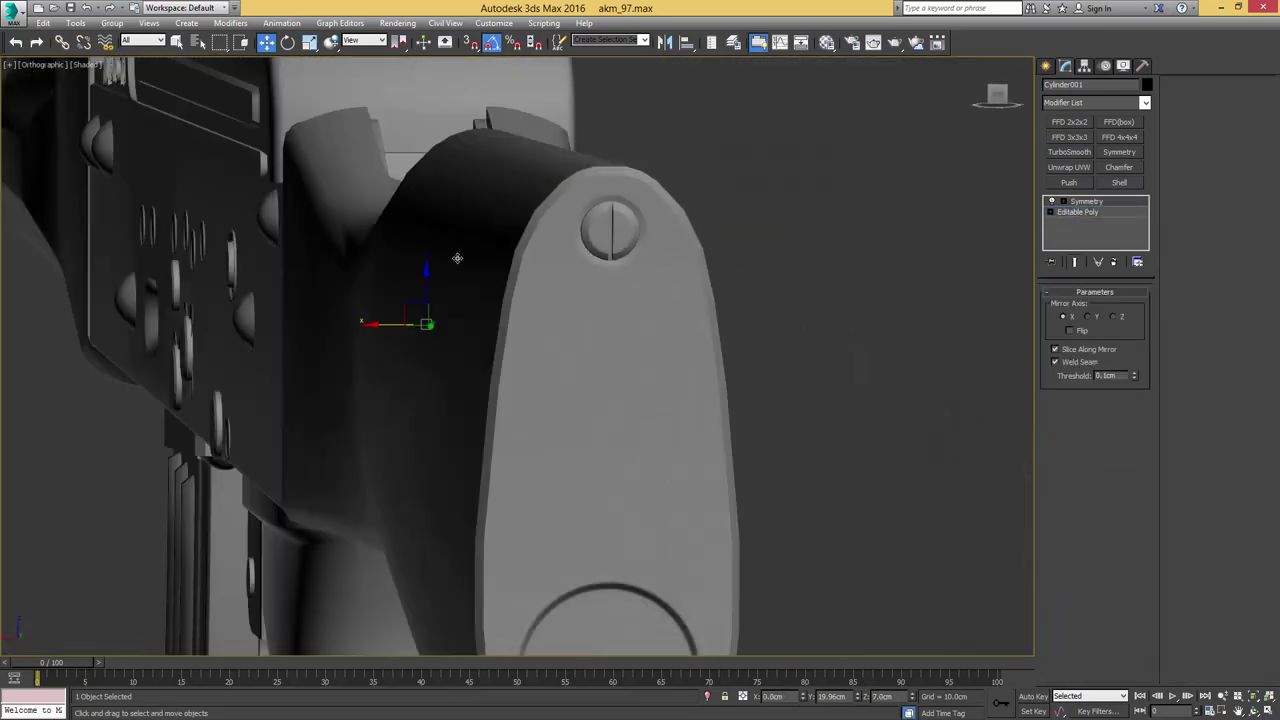
{"action": "middle_click_drag", "start_coordinate": [486, 269], "coordinate": [692, 460]}
{"action": "scroll", "coordinate": [505, 328], "scroll_direction": "up", "scroll_amount": 4}
{"action": "key", "text": "F4"}
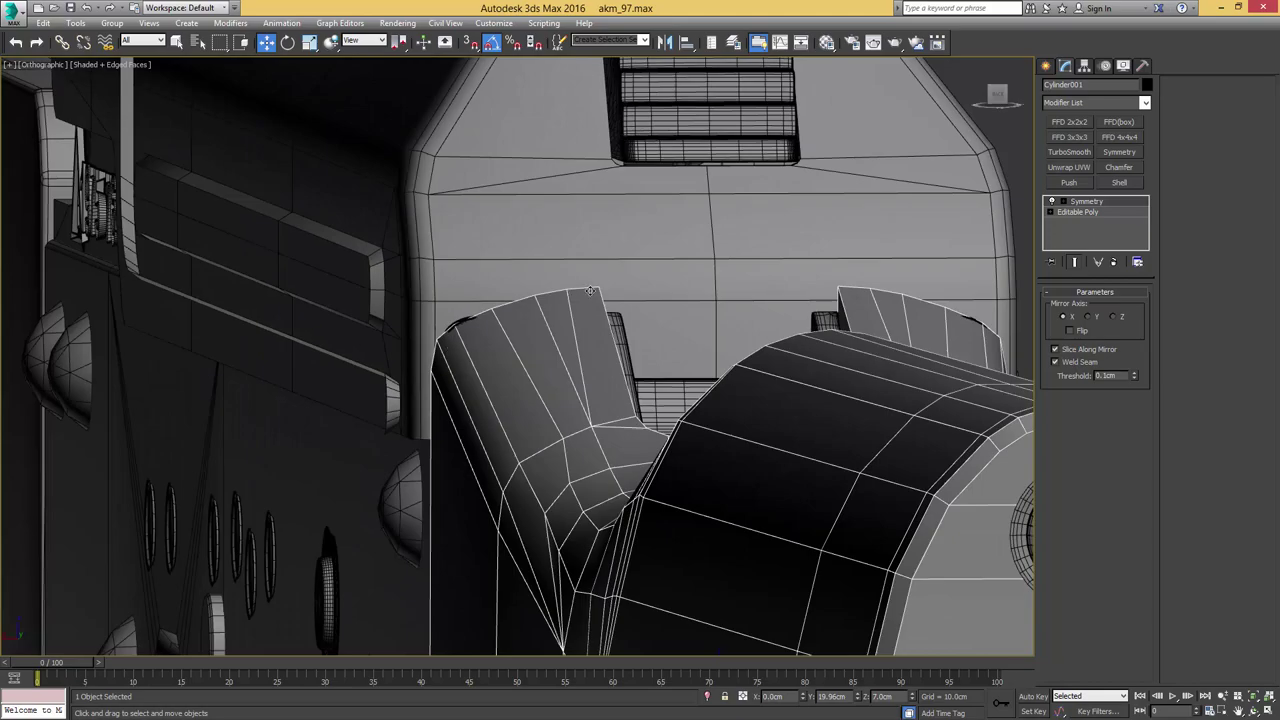
{"action": "scroll", "coordinate": [675, 311], "scroll_direction": "down", "scroll_amount": 5}
{"action": "middle_click_drag", "start_coordinate": [675, 311], "coordinate": [640, 321], "text": "alt"}
{"action": "scroll", "coordinate": [812, 293], "scroll_direction": "up", "scroll_amount": 3}
{"action": "middle_click_drag", "start_coordinate": [812, 293], "coordinate": [458, 406]}
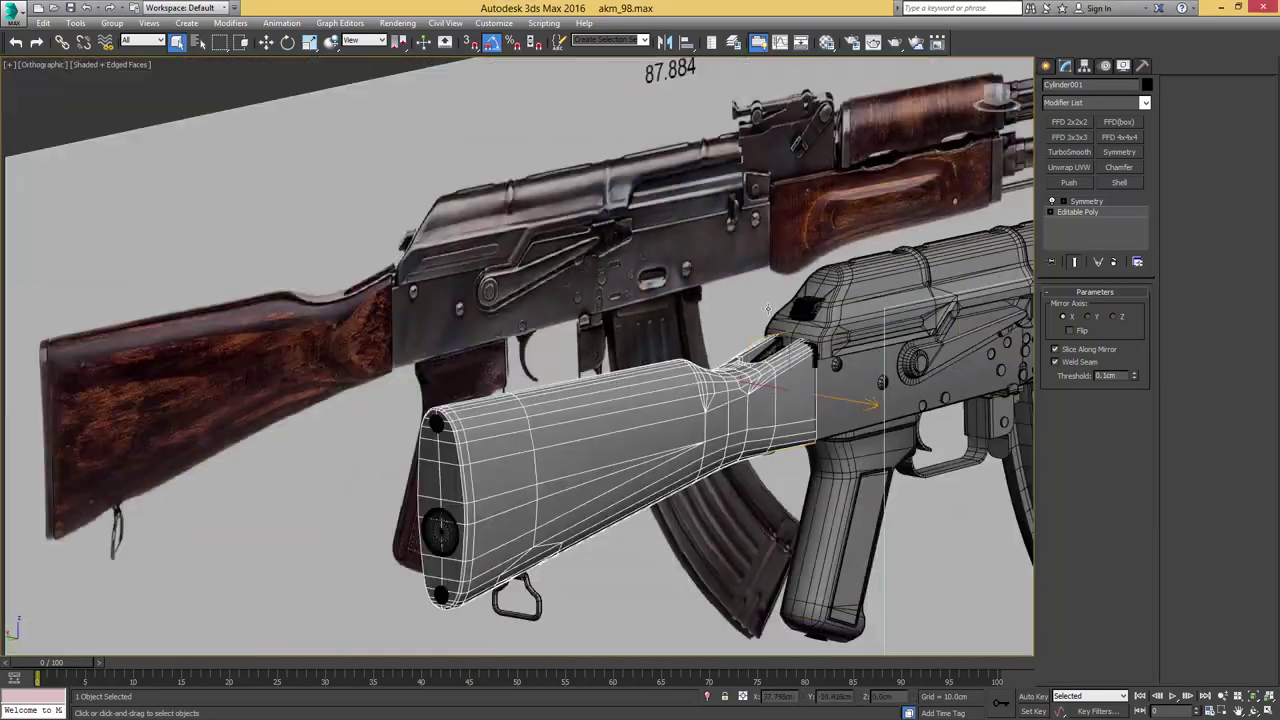
{"action": "middle_click_drag", "start_coordinate": [800, 317], "coordinate": [428, 311], "text": "alt"}
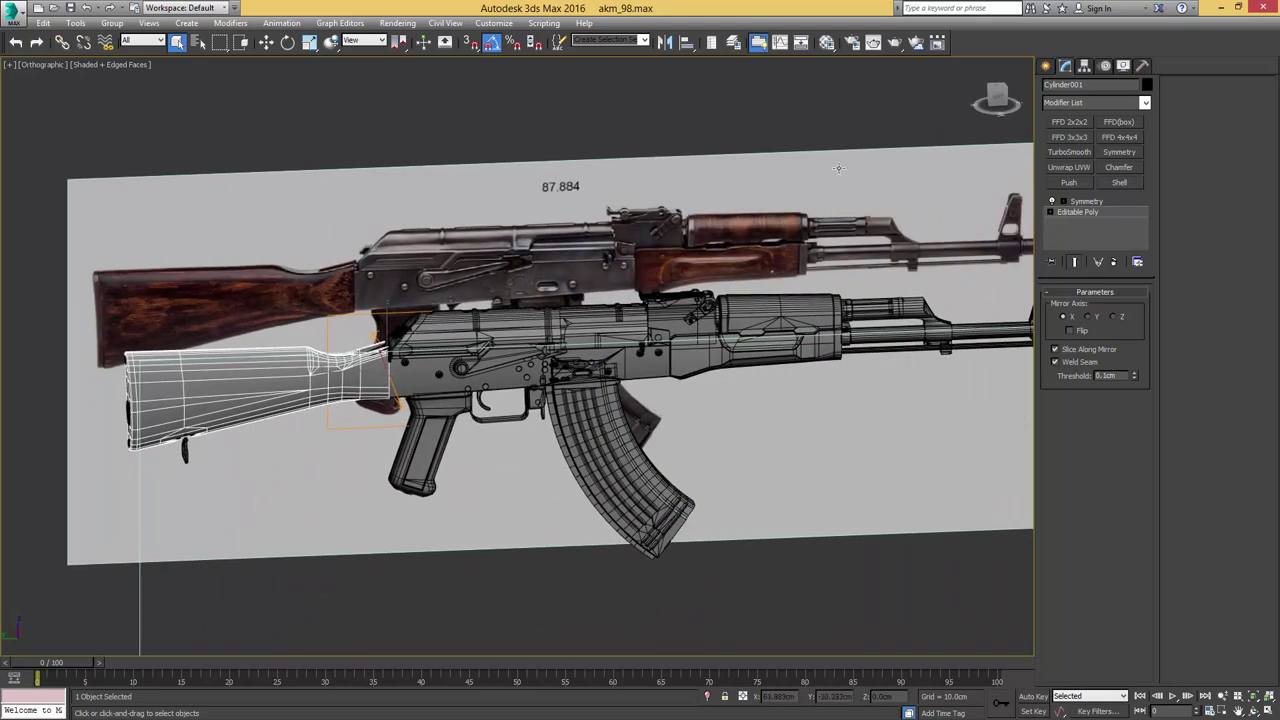
Open the layer explorer and hide the caliber and refs layers
{"action": "left_click", "coordinate": [749, 86]}
{"action": "left_click", "coordinate": [733, 42]}
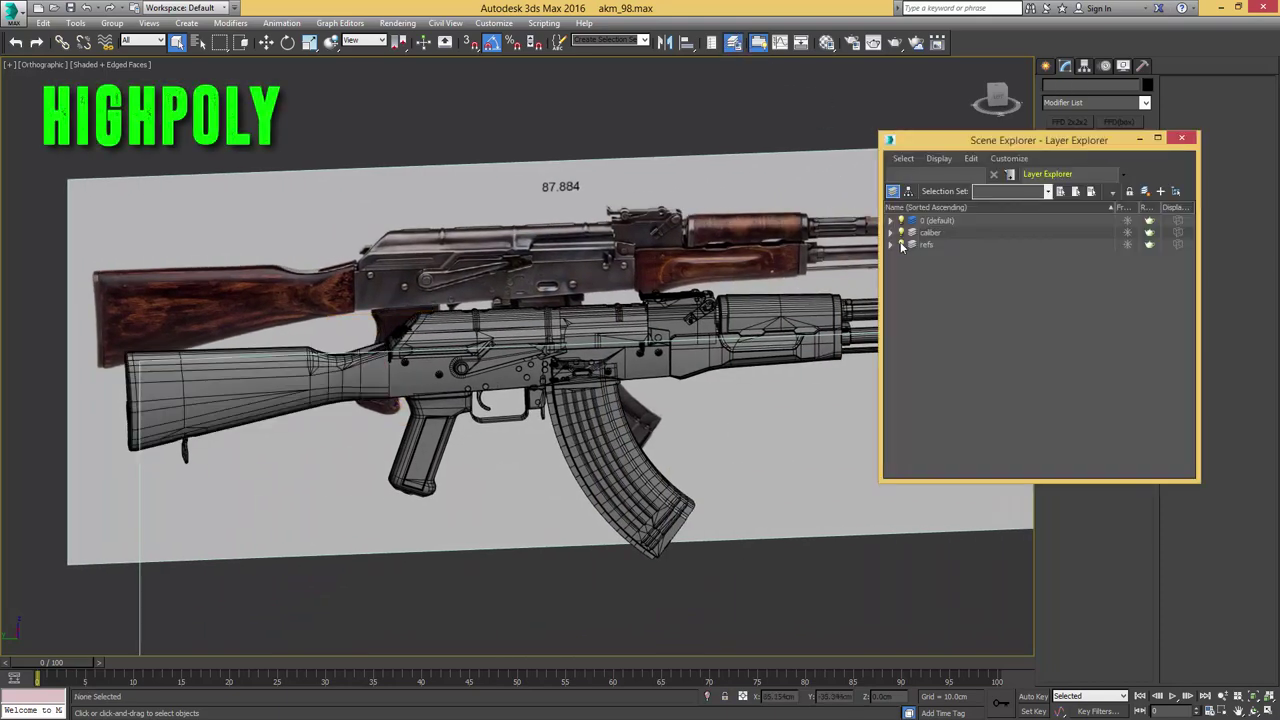
{"action": "scroll", "coordinate": [609, 258], "scroll_direction": "up", "scroll_amount": 5}
{"action": "key", "text": "F3"}
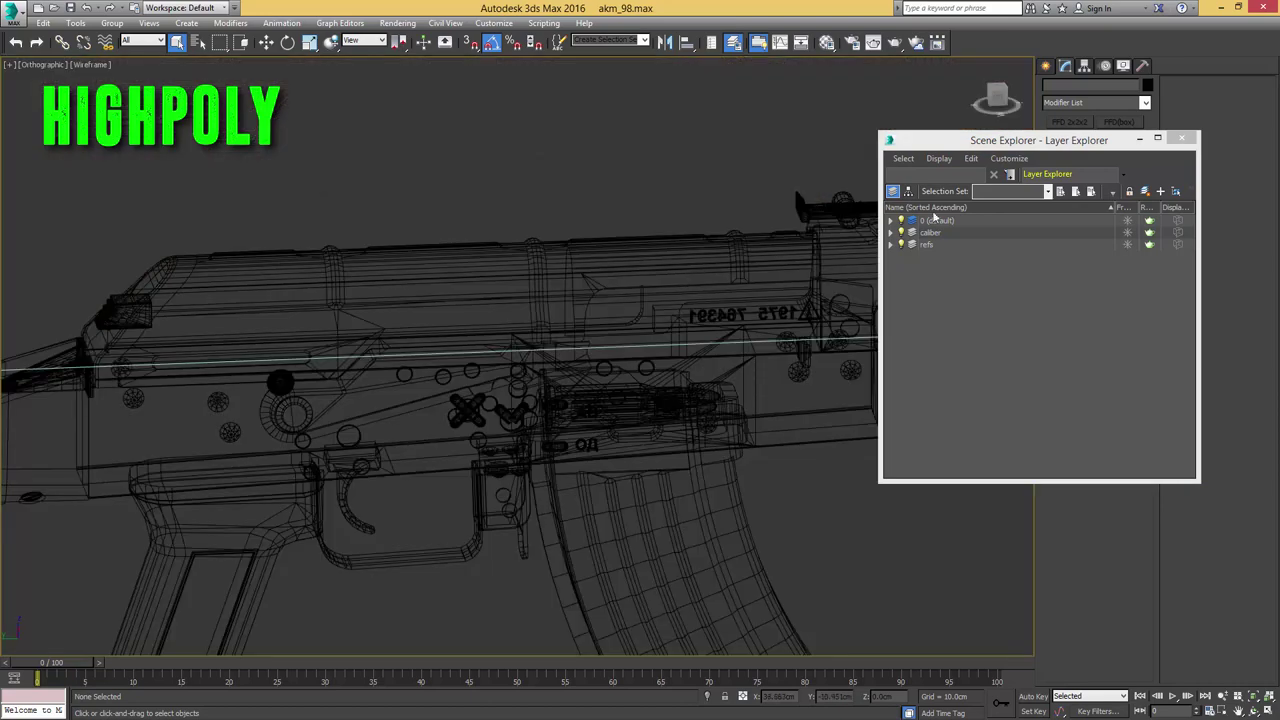
{"action": "left_click", "coordinate": [902, 233]}
{"action": "scroll", "coordinate": [735, 232], "scroll_direction": "down", "scroll_amount": 5}
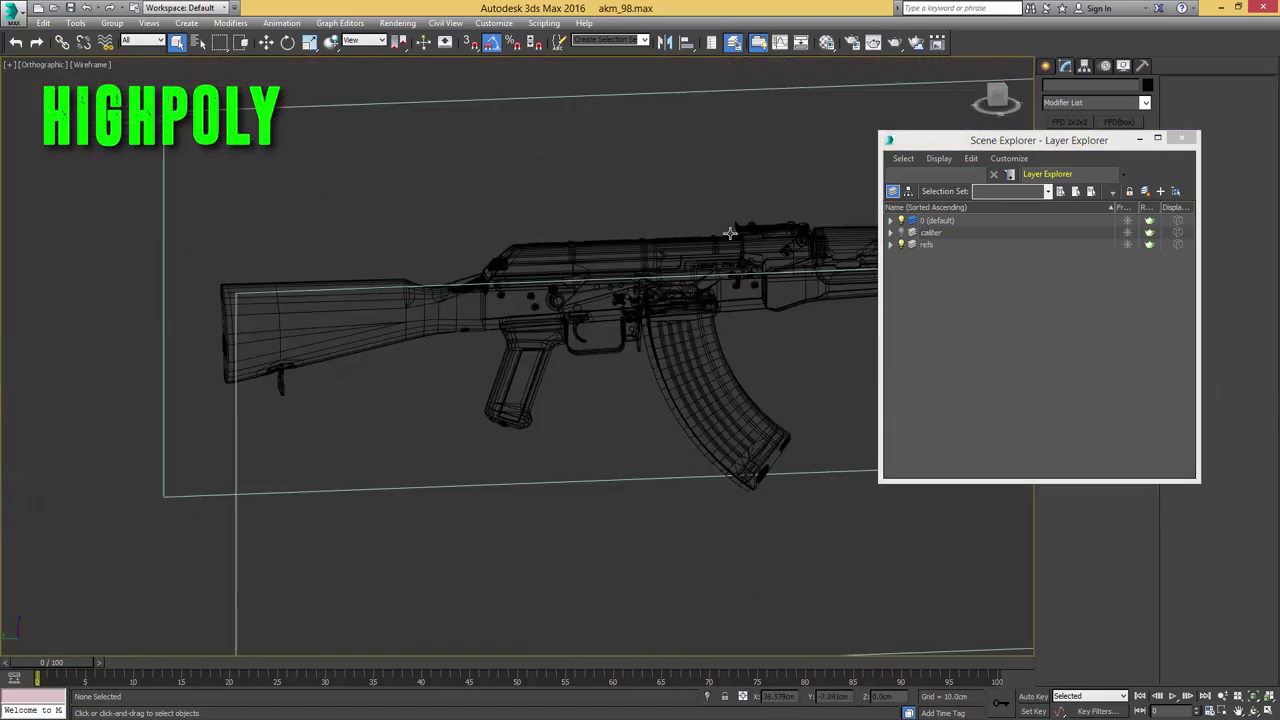
{"action": "key", "text": "F3"}
{"action": "middle_click_drag", "start_coordinate": [755, 210], "coordinate": [627, 234]}
{"action": "left_click", "coordinate": [902, 245]}
Select all the visible rifle parts
{"action": "middle_click_drag", "start_coordinate": [743, 213], "coordinate": [641, 244]}
{"action": "scroll", "coordinate": [665, 222], "scroll_direction": "down", "scroll_amount": 3}
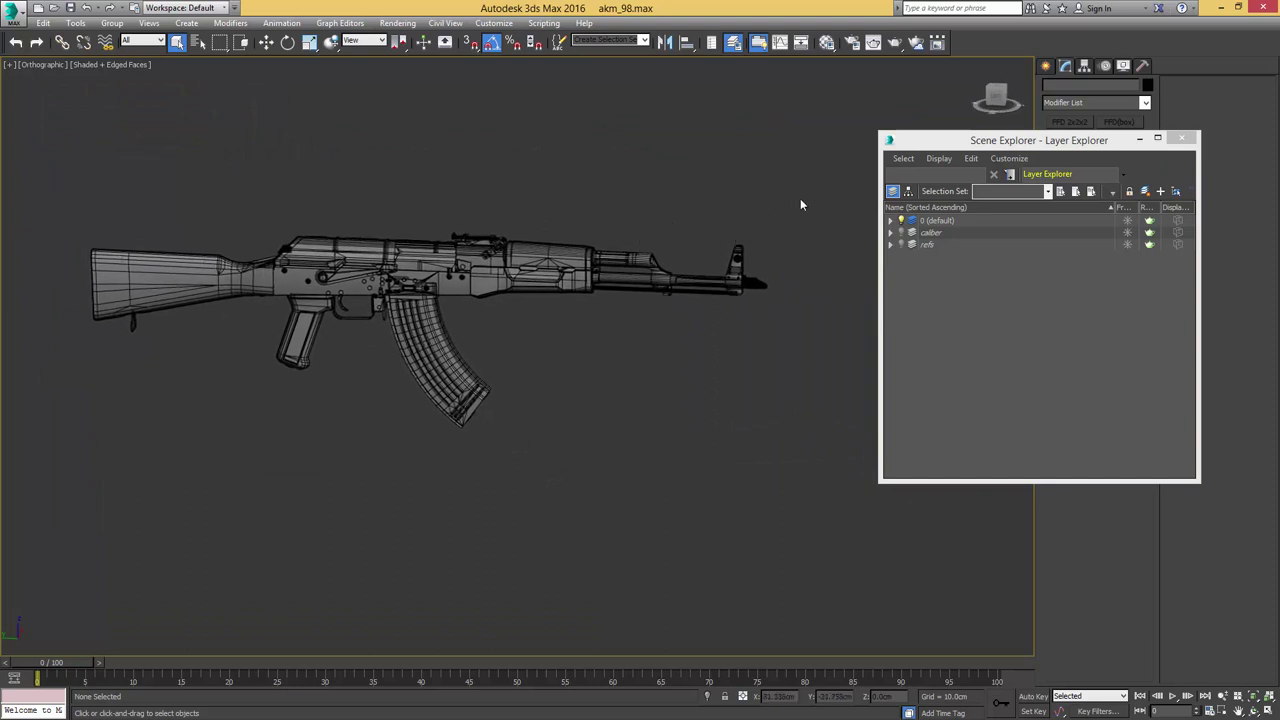
{"action": "left_click_drag", "start_coordinate": [41, 490], "coordinate": [45, 491]}
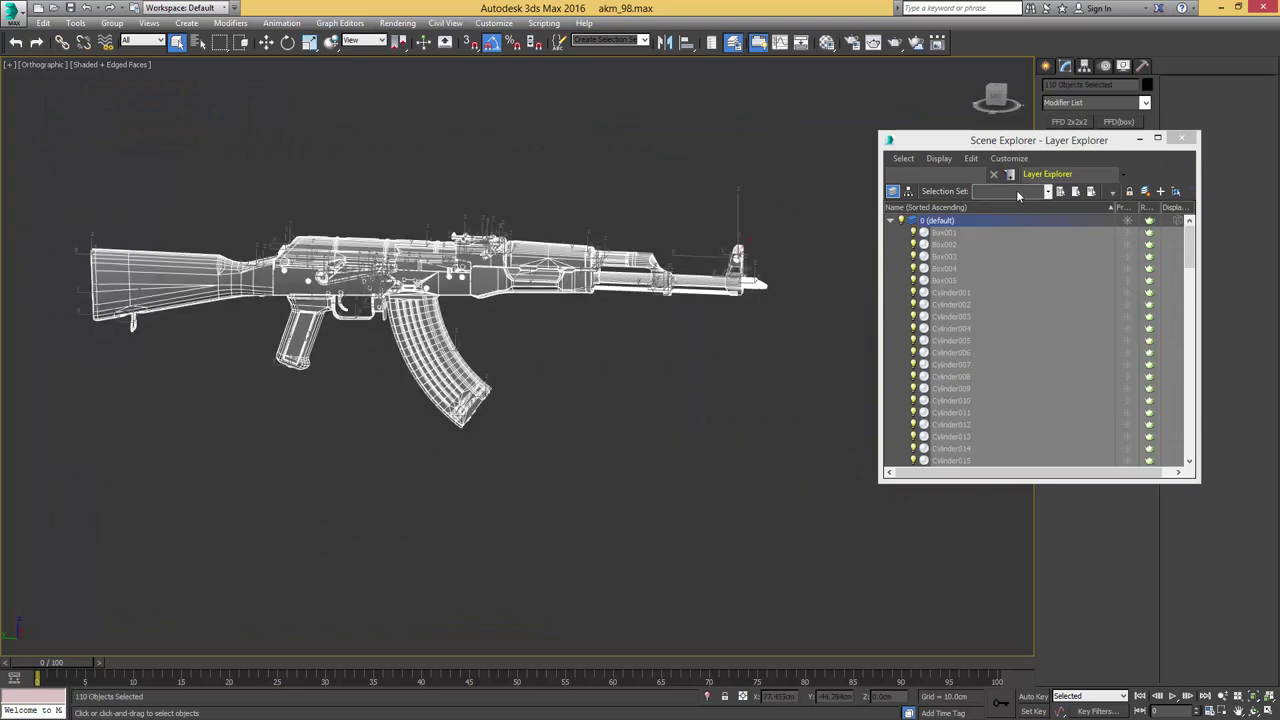
Move the selected rifle parts into a new layer named LowPoly and collapse its object list
{"action": "left_click", "coordinate": [1145, 192]}
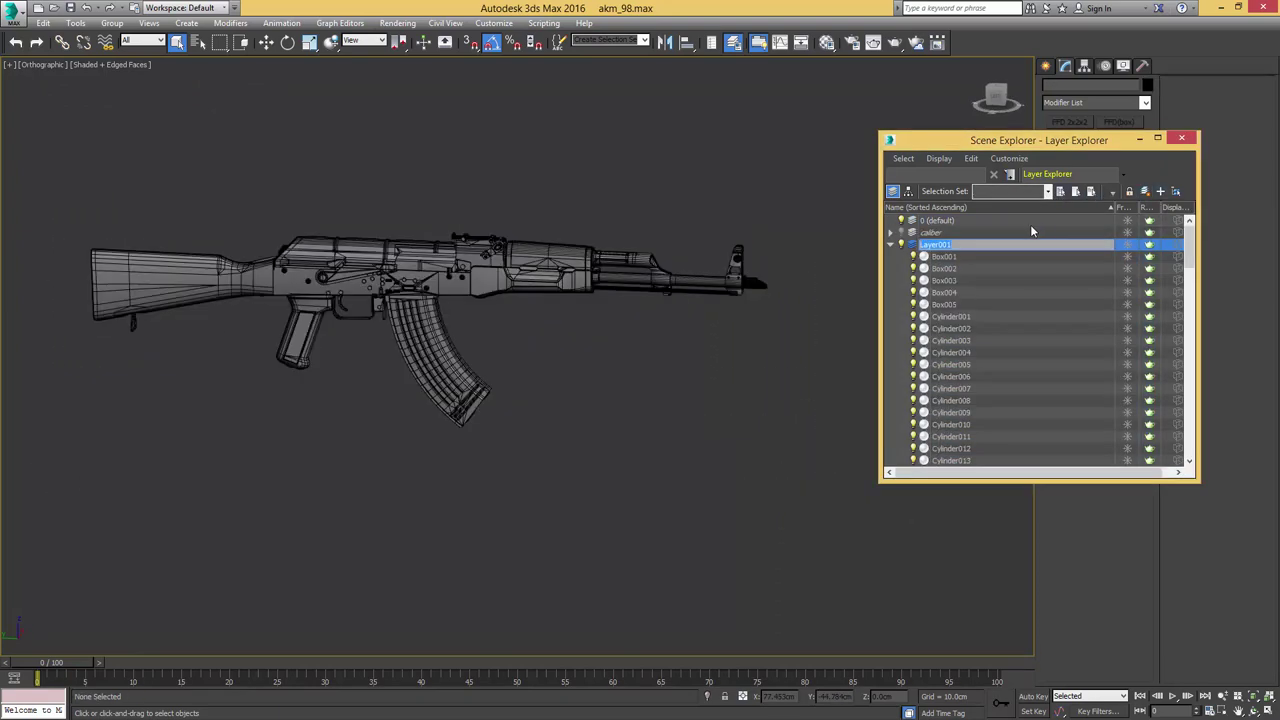
{"action": "type", "text": "LowPoly"}
{"action": "key", "text": "Return"}
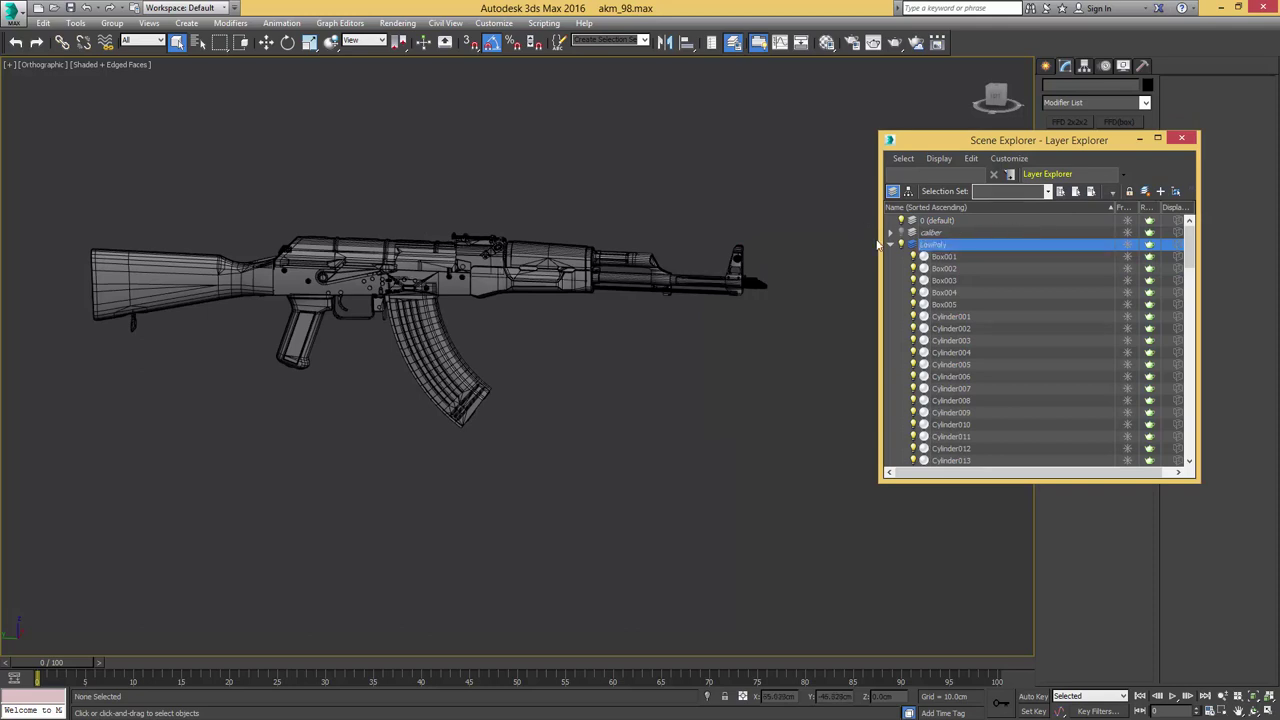
{"action": "left_click", "coordinate": [890, 245]}
{"action": "left_click", "coordinate": [812, 196]}
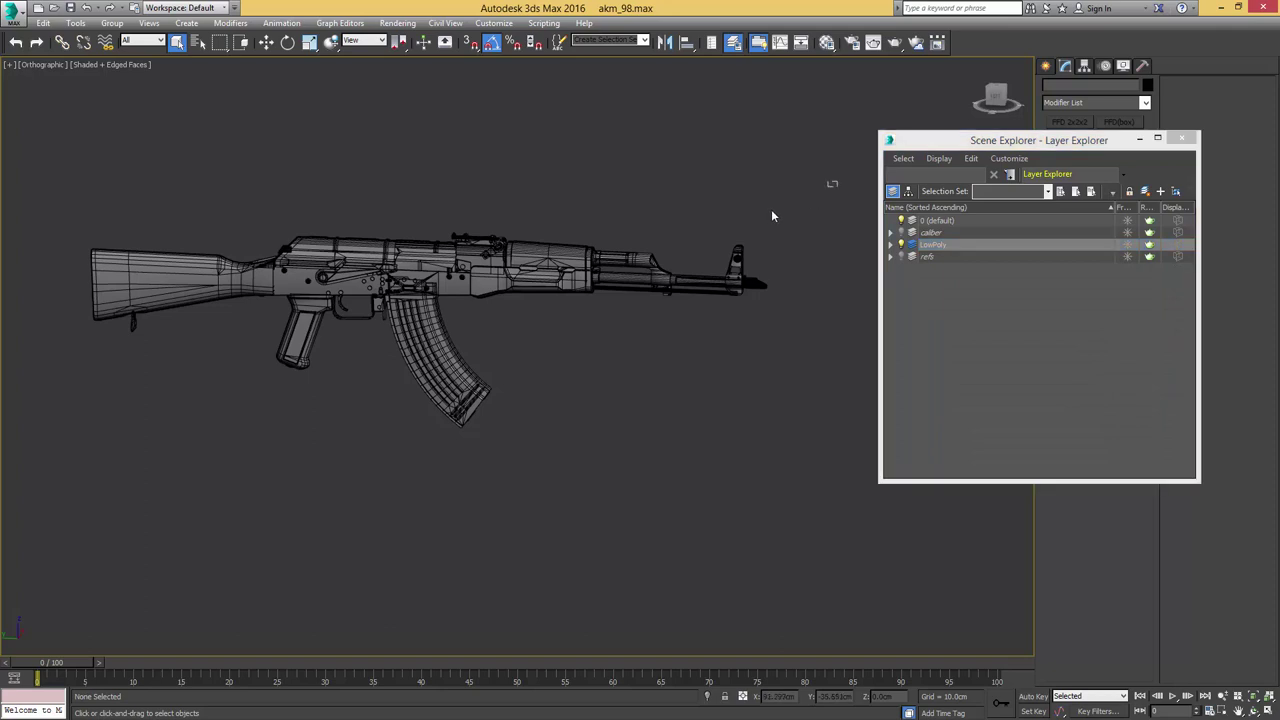
Clone all the rifle parts as copies and place them in a new layer named HighPoly
{"action": "key", "text": "ctrl+a"}
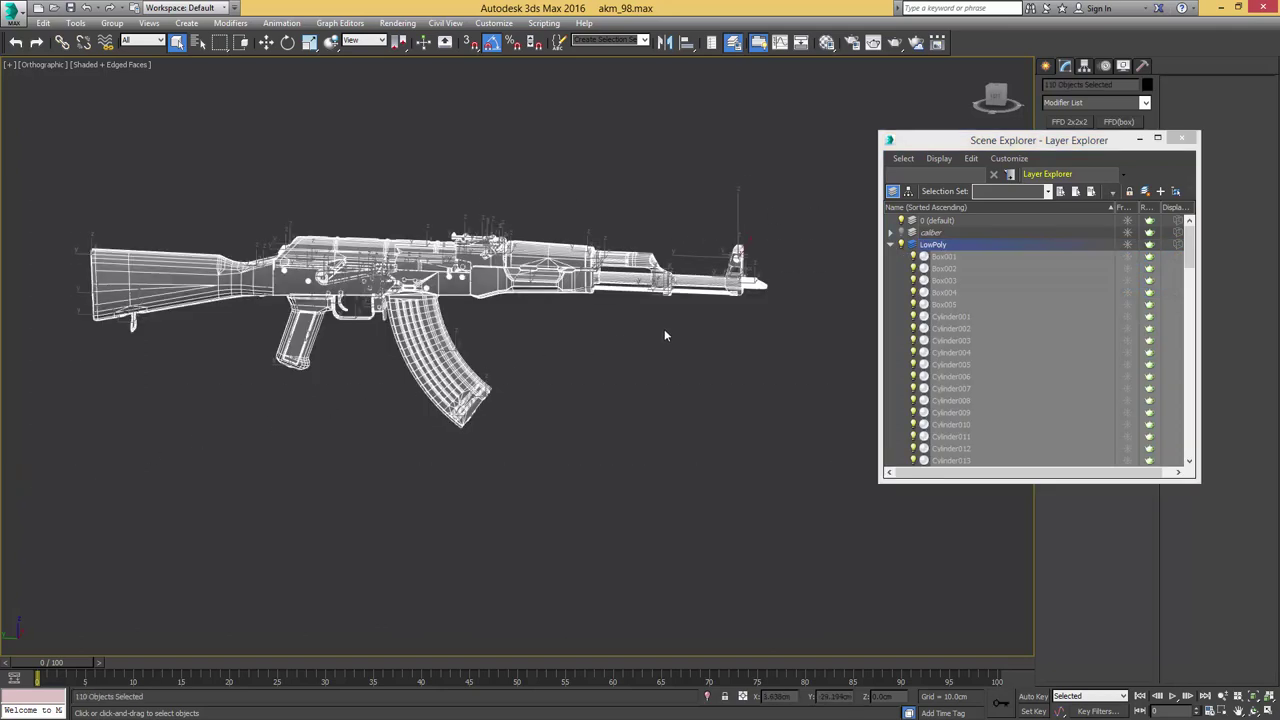
{"action": "key", "text": "ctrl+v"}
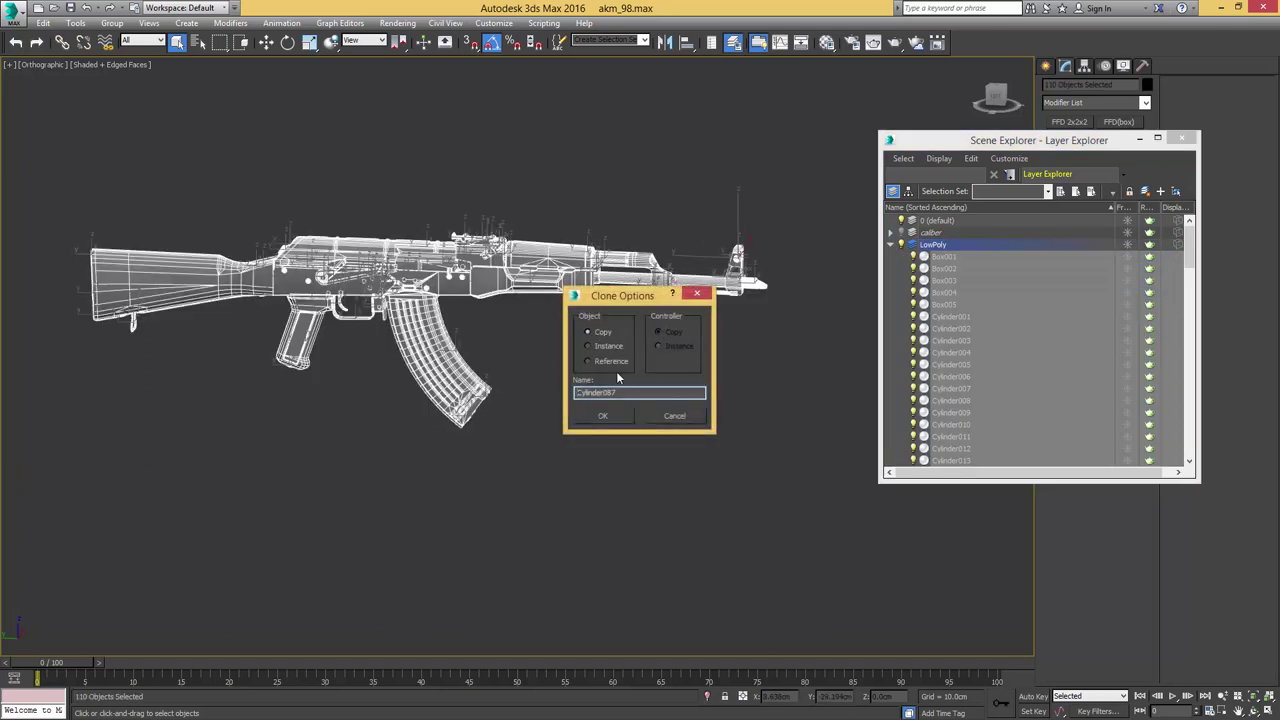
{"action": "left_click", "coordinate": [603, 416]}
{"action": "left_click", "coordinate": [1148, 191]}
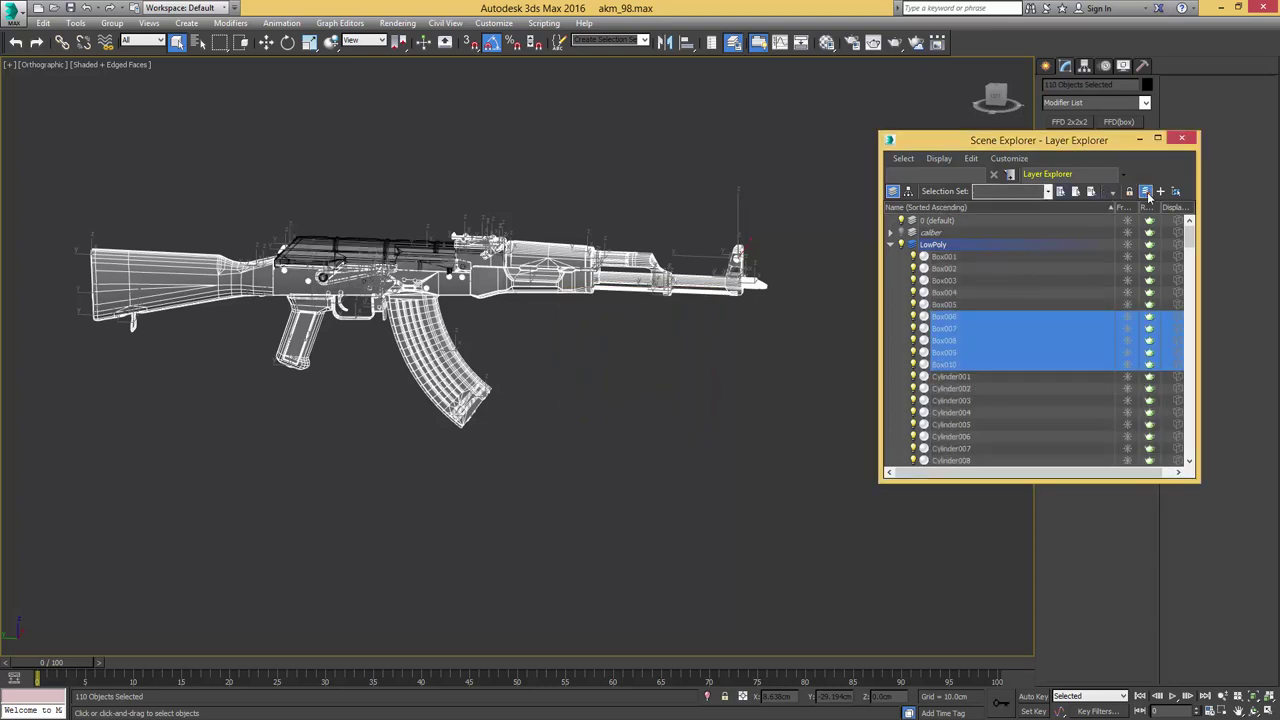
{"action": "type", "text": "HighPoly"}
{"action": "key", "text": "Return"}
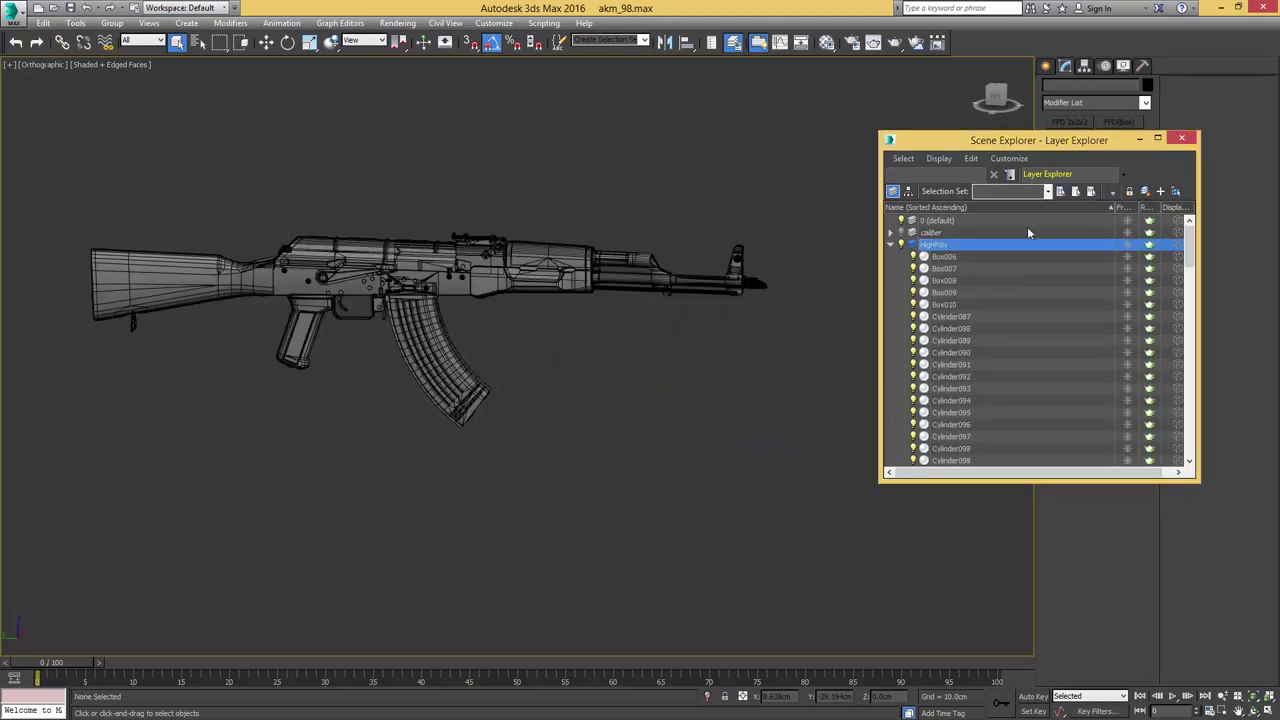
{"action": "left_click", "coordinate": [890, 246]}
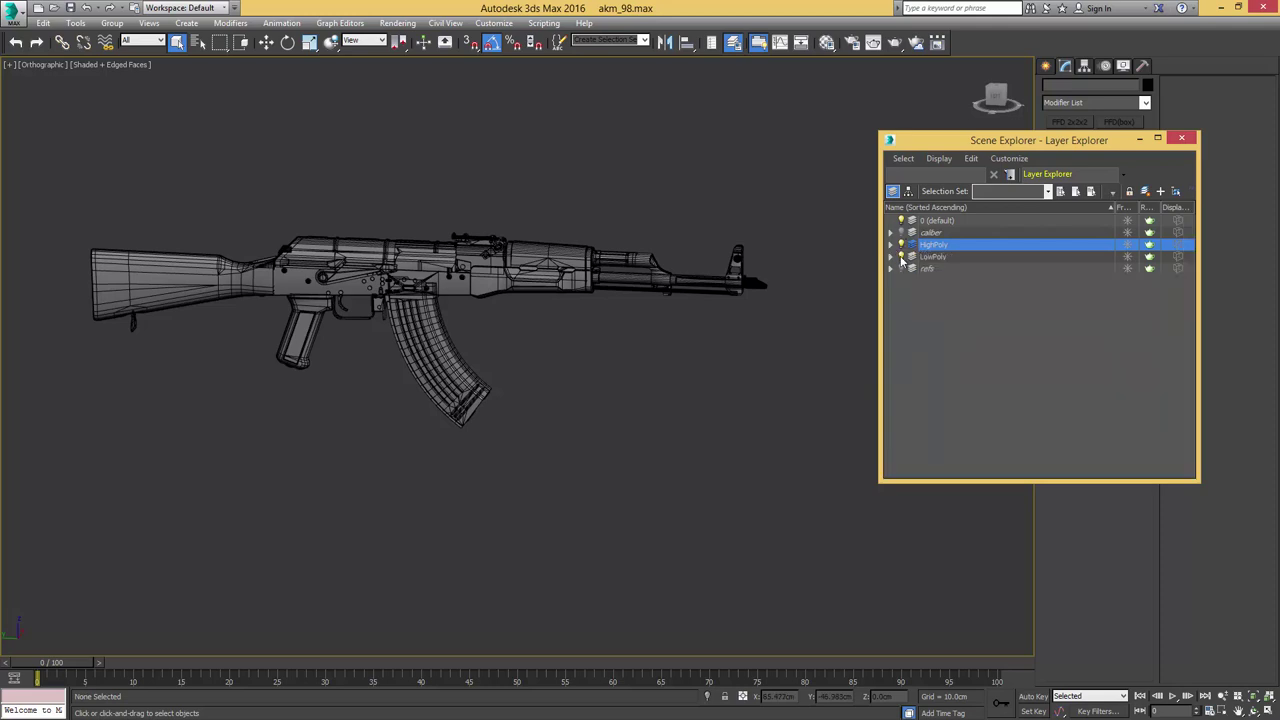
Hide the LowPoly layer while keeping HighPoly visible, save the scene as akm_99.max, and close the layer explorer
{"action": "left_click", "coordinate": [901, 245]}
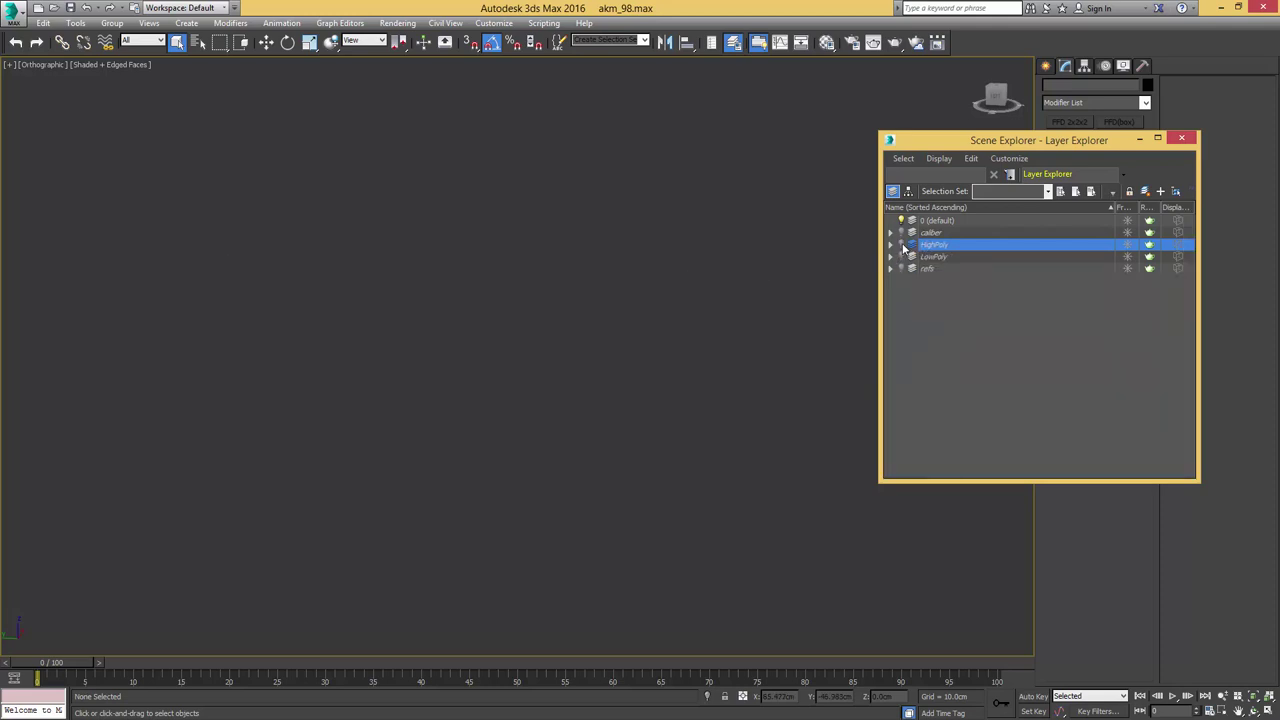
{"action": "left_click", "coordinate": [902, 246]}
{"action": "left_click", "coordinate": [769, 221]}
{"action": "key", "text": "F4"}
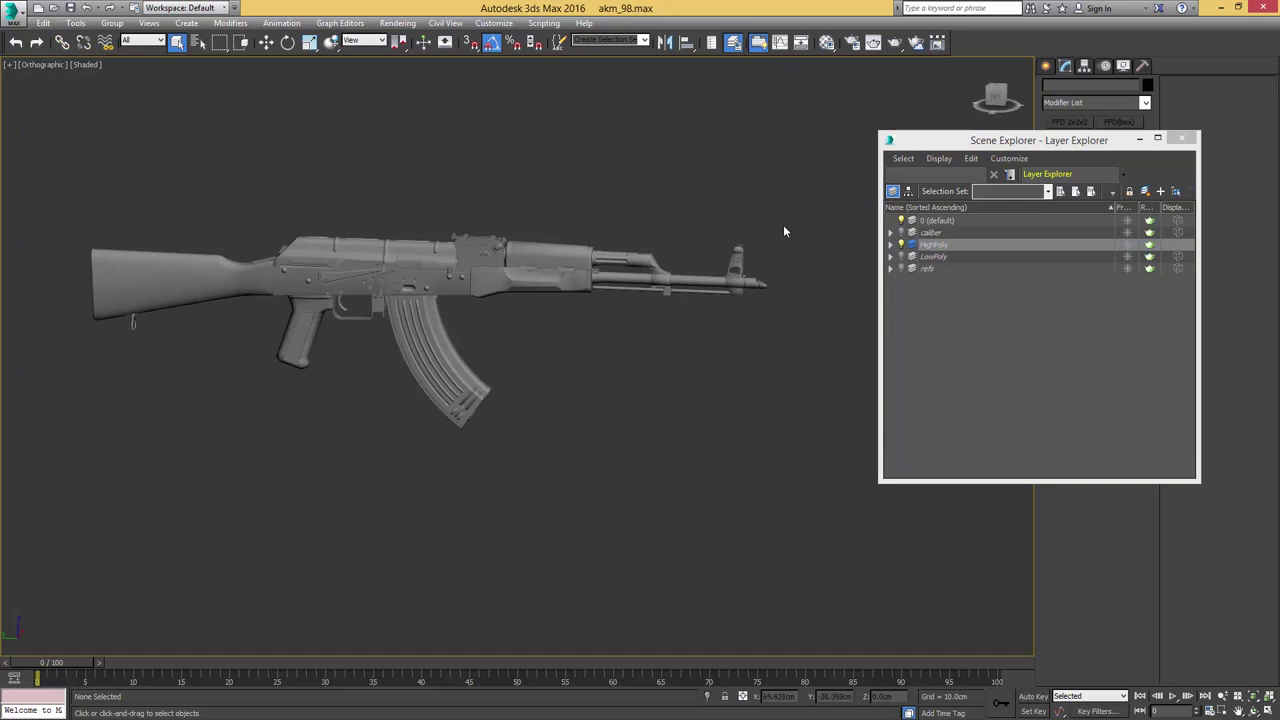
{"action": "key", "text": "ctrl+s"}
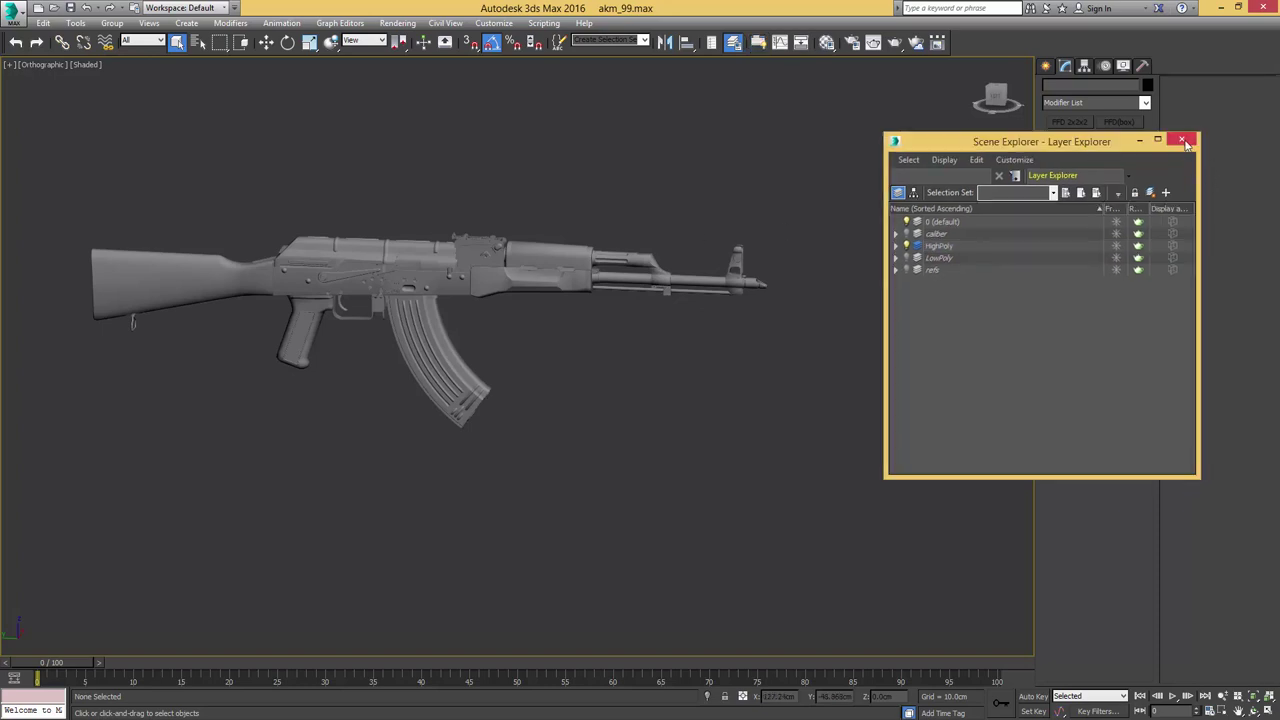
{"action": "left_click", "coordinate": [1181, 140]}
Select the copied stock and collapse its Symmetry modifier into a single editable poly
{"action": "scroll", "coordinate": [175, 285], "scroll_direction": "up", "scroll_amount": 5}
{"action": "key", "text": "F4"}
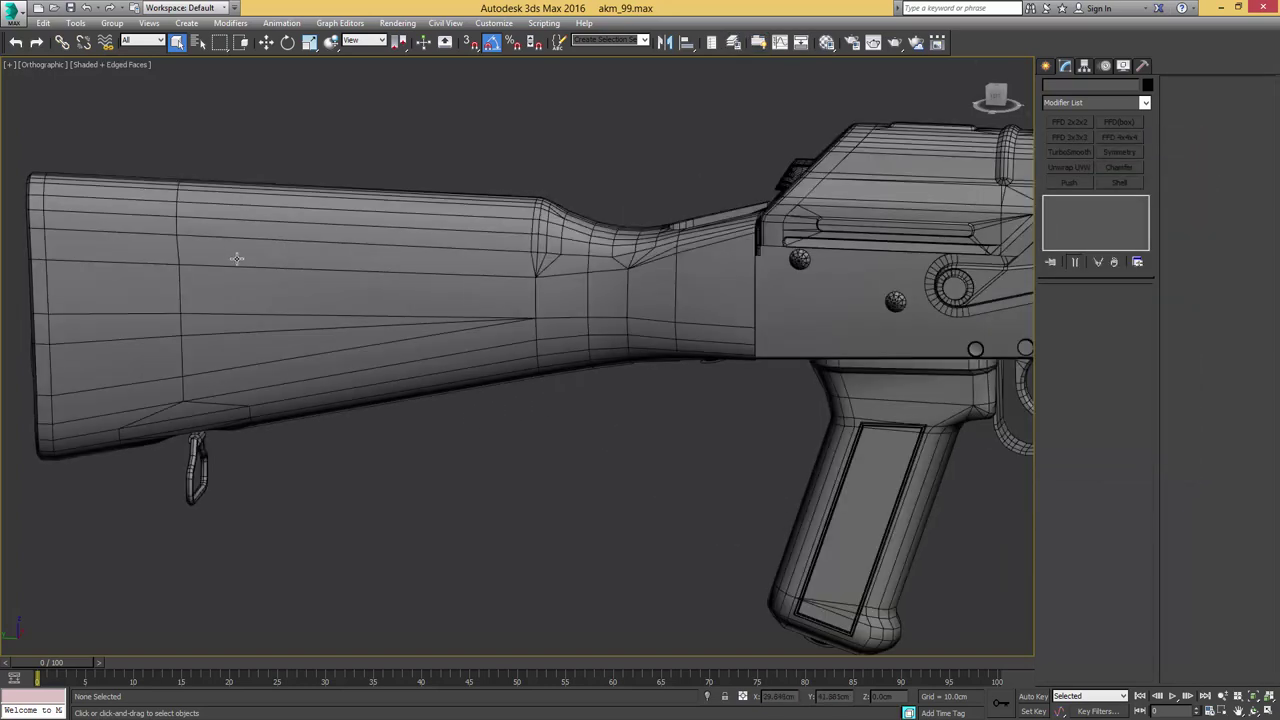
{"action": "left_click", "coordinate": [240, 260]}
{"action": "middle_click_drag", "start_coordinate": [240, 260], "coordinate": [757, 270]}
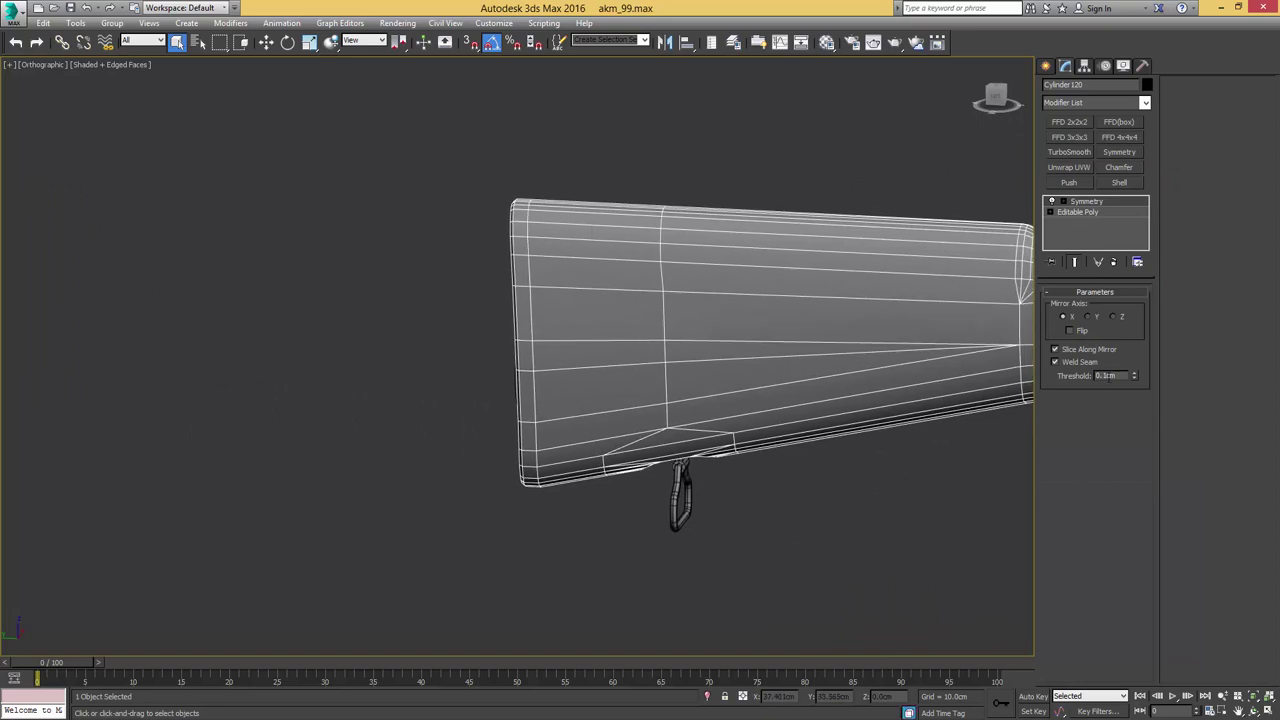
{"action": "mouse_move", "coordinate": [636, 280]}
{"action": "middle_mouse_down", "text": "alt"}
{"action": "mouse_move", "coordinate": [654, 315]}
{"action": "mouse_move", "coordinate": [645, 275]}
{"action": "middle_mouse_up", "text": "alt"}
{"action": "key", "text": "ctrl+e"}
Extrude the edge loop beside the stock's buttplate inward, with a height of -0.122 cm and a width of 0.034 cm
{"action": "scroll", "coordinate": [623, 295], "scroll_direction": "up", "scroll_amount": 4}
{"action": "key", "text": "2"}
{"action": "double_click", "coordinate": [617, 307]}
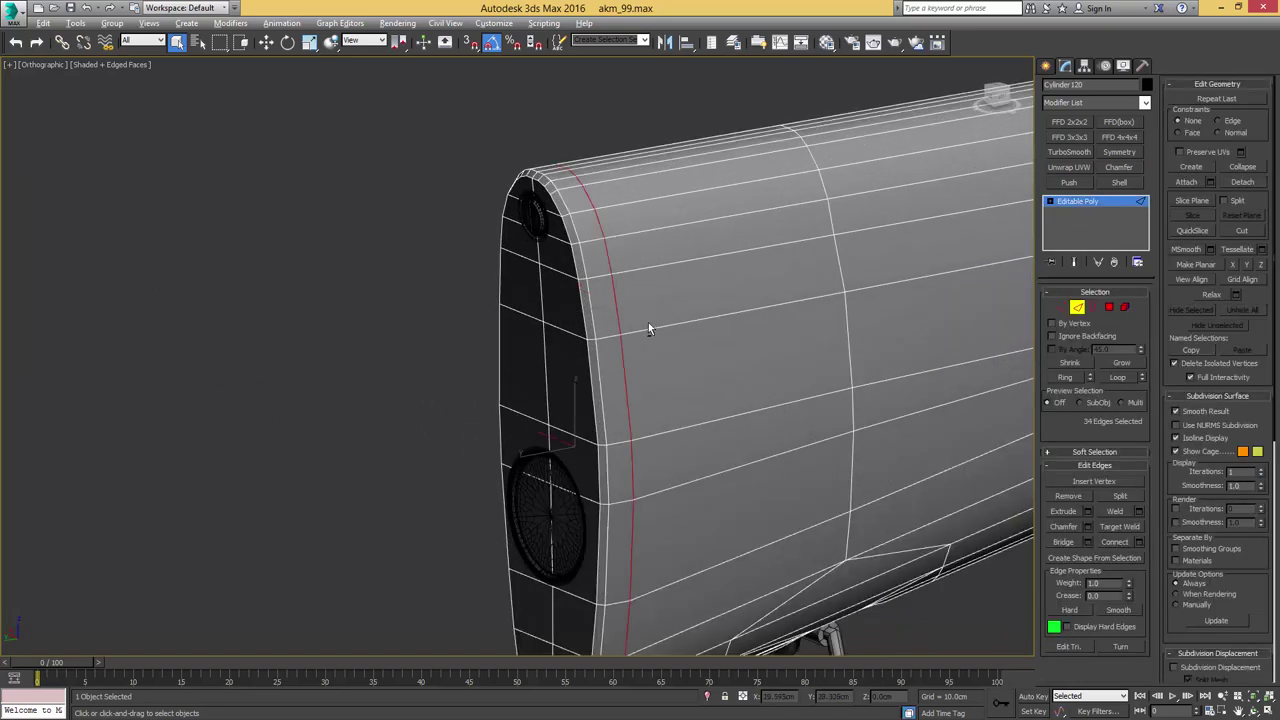
{"action": "middle_click_drag", "start_coordinate": [654, 329], "coordinate": [690, 335], "text": "alt"}
{"action": "left_click", "coordinate": [1089, 511]}
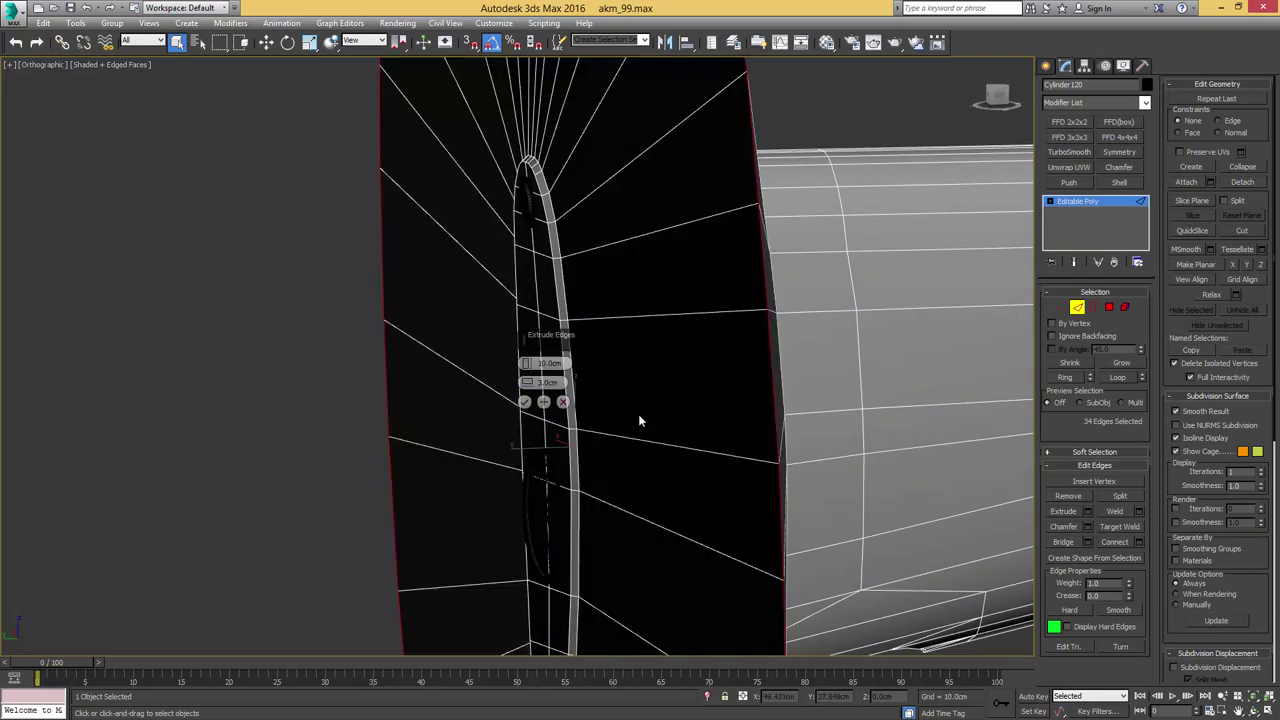
{"action": "left_click_drag", "start_coordinate": [527, 366], "coordinate": [605, 571]}
{"action": "middle_click_drag", "start_coordinate": [636, 487], "coordinate": [592, 466], "text": "alt"}
{"action": "scroll", "coordinate": [632, 350], "scroll_direction": "up", "scroll_amount": 4}
{"action": "middle_click_drag", "start_coordinate": [628, 327], "coordinate": [687, 450]}
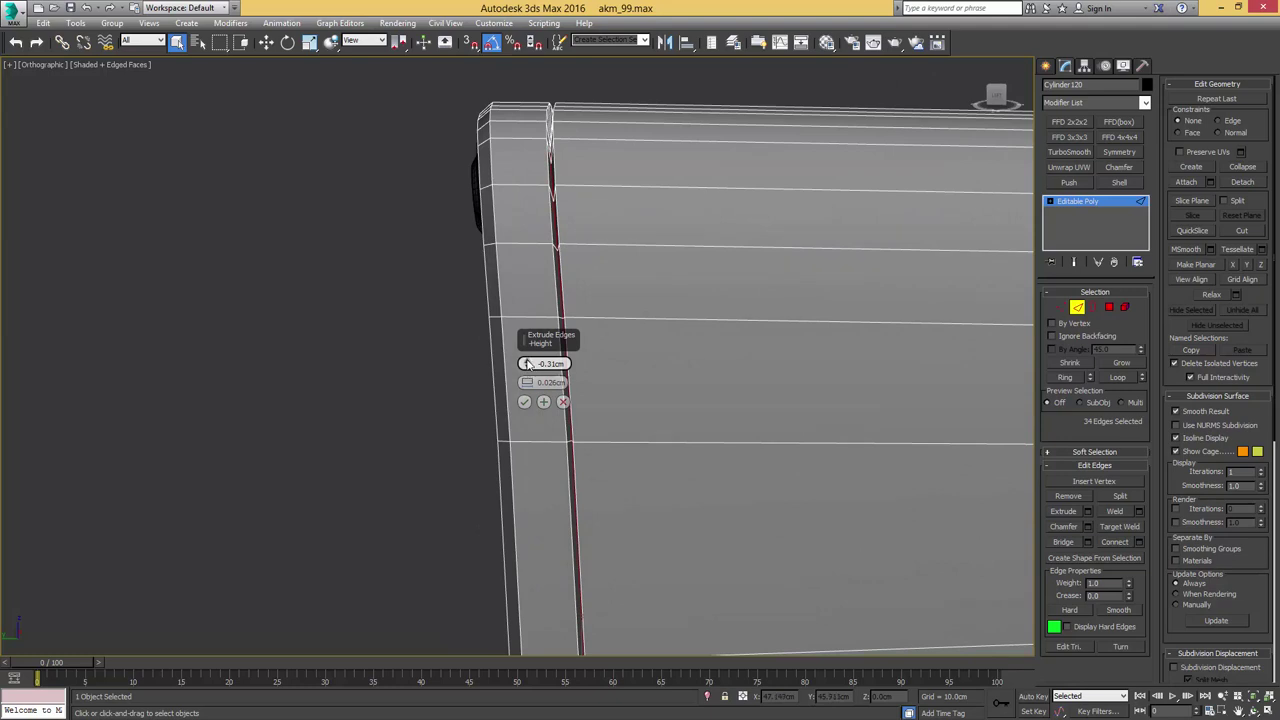
{"action": "left_click_drag", "start_coordinate": [573, 232], "coordinate": [599, 140]}
{"action": "left_click_drag", "start_coordinate": [526, 383], "coordinate": [527, 350]}
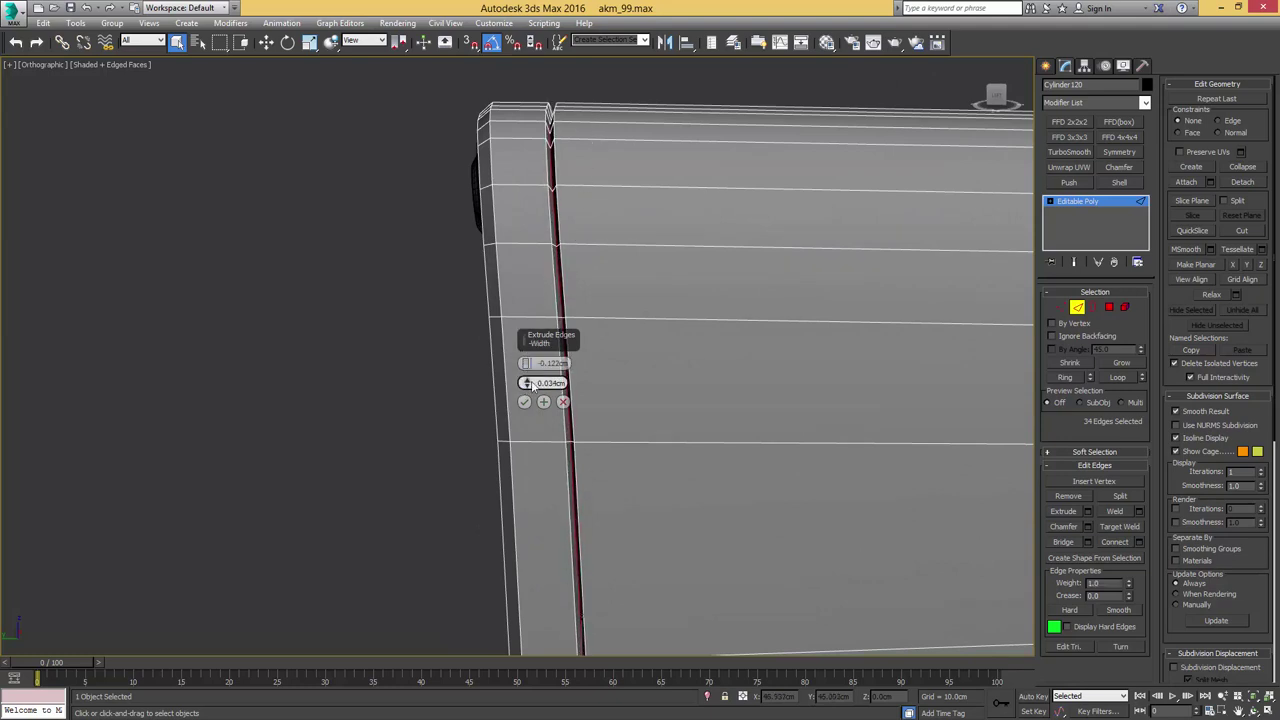
{"action": "left_click", "coordinate": [524, 401]}
Examine the buttplate groove and the rest of the stock in shaded view without edges
{"action": "key", "text": "4"}
{"action": "scroll", "coordinate": [577, 318], "scroll_direction": "down", "scroll_amount": 5}
{"action": "key", "text": "4"}
{"action": "key", "text": "F4"}
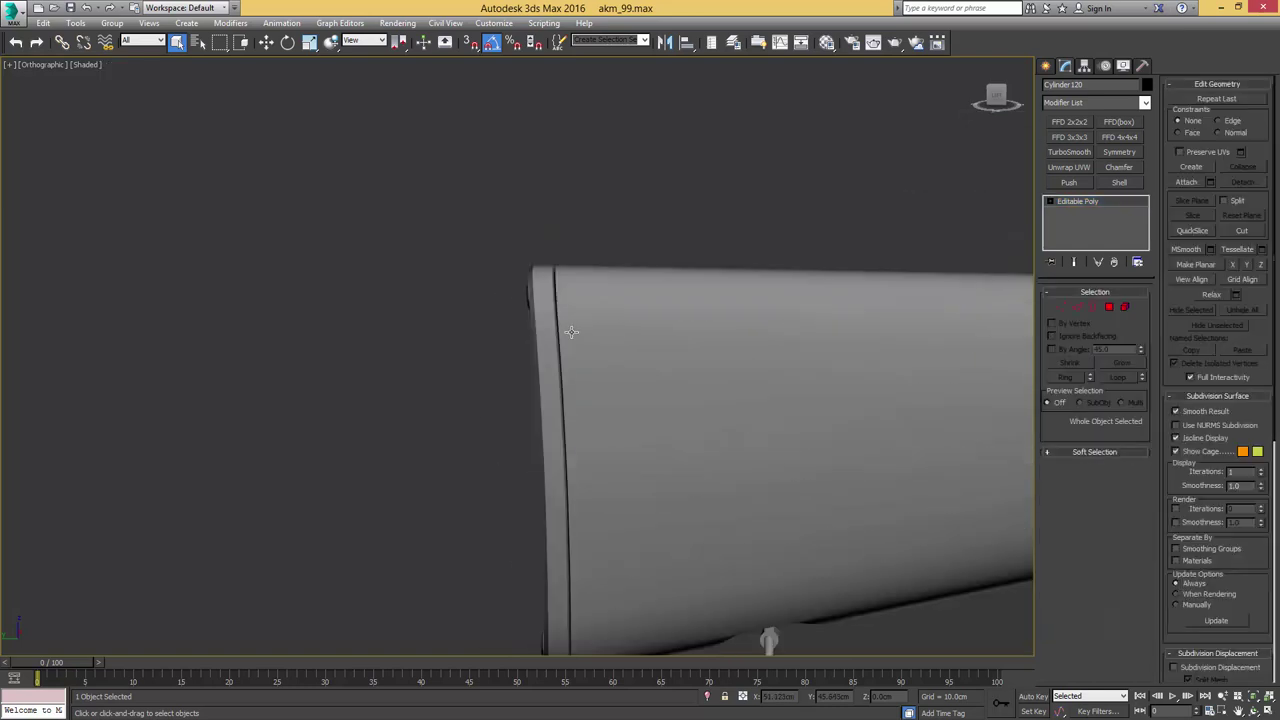
{"action": "middle_click_drag", "start_coordinate": [645, 336], "coordinate": [695, 336], "text": "alt"}
{"action": "scroll", "coordinate": [707, 335], "scroll_direction": "down", "scroll_amount": 3}
{"action": "middle_click_drag", "start_coordinate": [852, 346], "coordinate": [525, 345]}
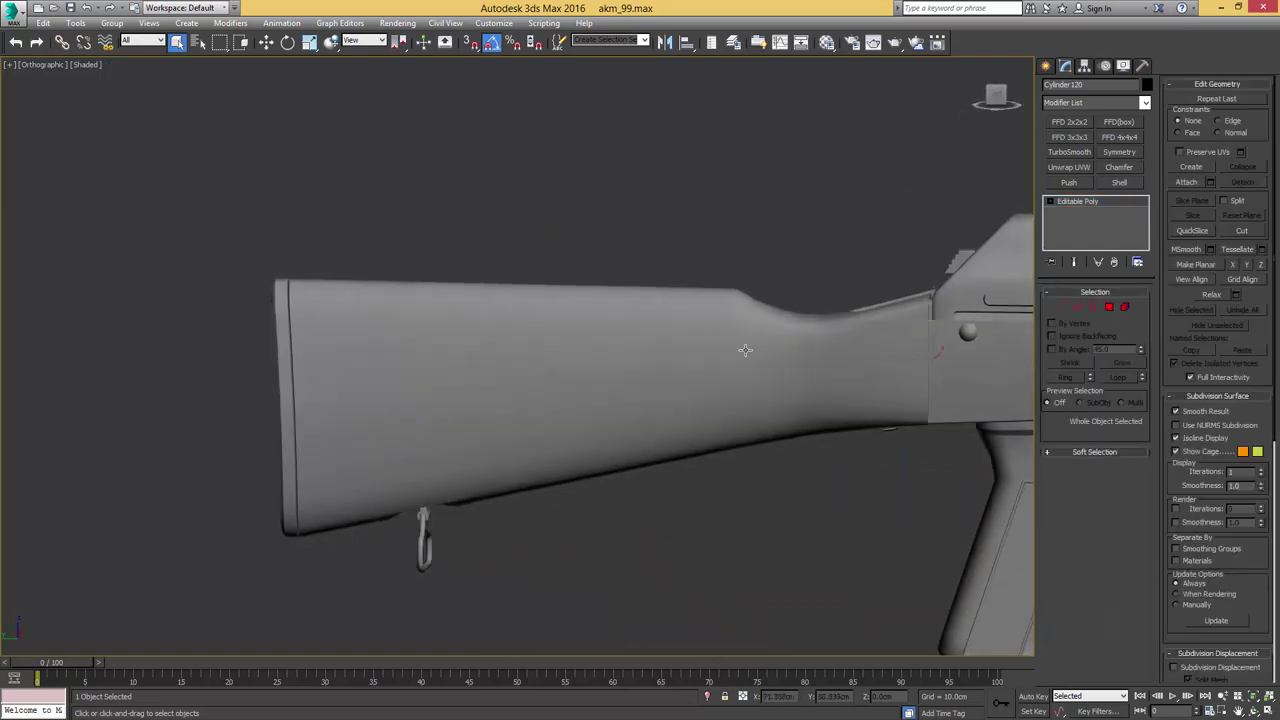
{"action": "middle_click_drag", "start_coordinate": [805, 354], "coordinate": [698, 351]}
{"action": "scroll", "coordinate": [700, 350], "scroll_direction": "down", "scroll_amount": 10}
{"action": "scroll", "coordinate": [740, 356], "scroll_direction": "up", "scroll_amount": 10}
Slice the stock vertically just behind its front end to add a supporting edge loop beside the receiver
{"action": "left_click", "coordinate": [1077, 307]}
{"action": "left_click", "coordinate": [1194, 201]}
{"action": "key", "text": "F4"}
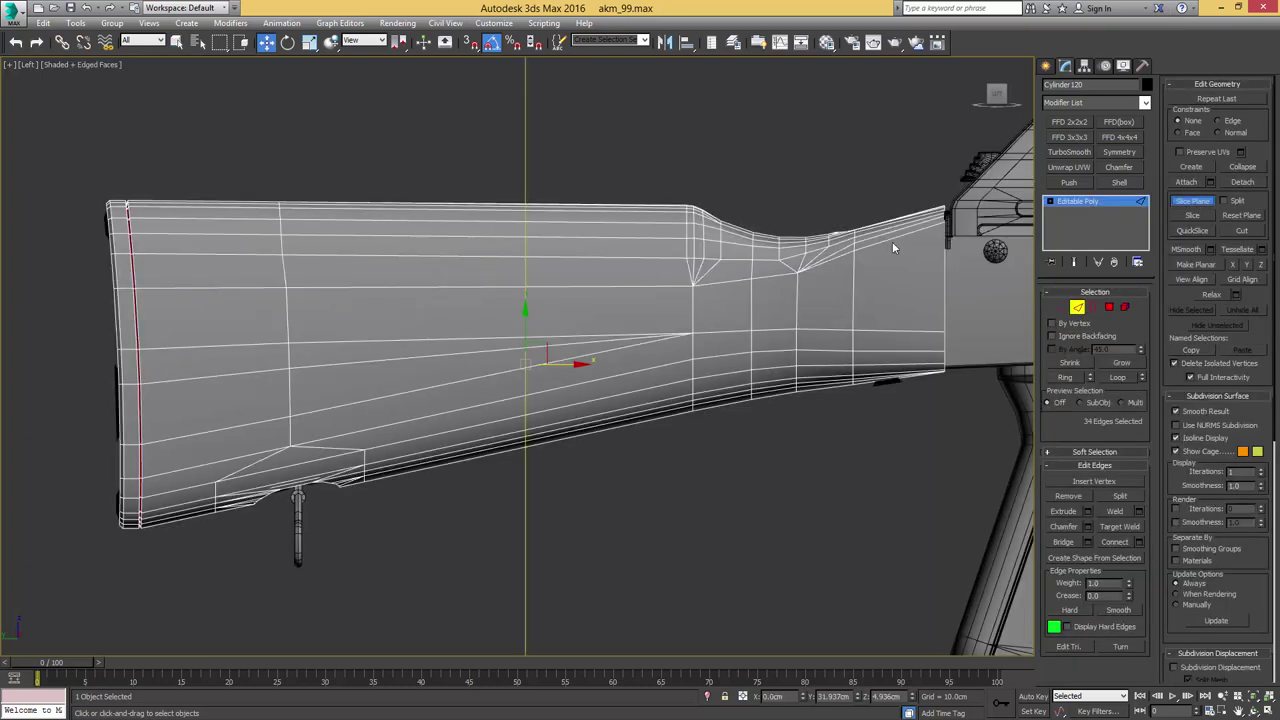
{"action": "left_click_drag", "start_coordinate": [560, 363], "coordinate": [974, 311]}
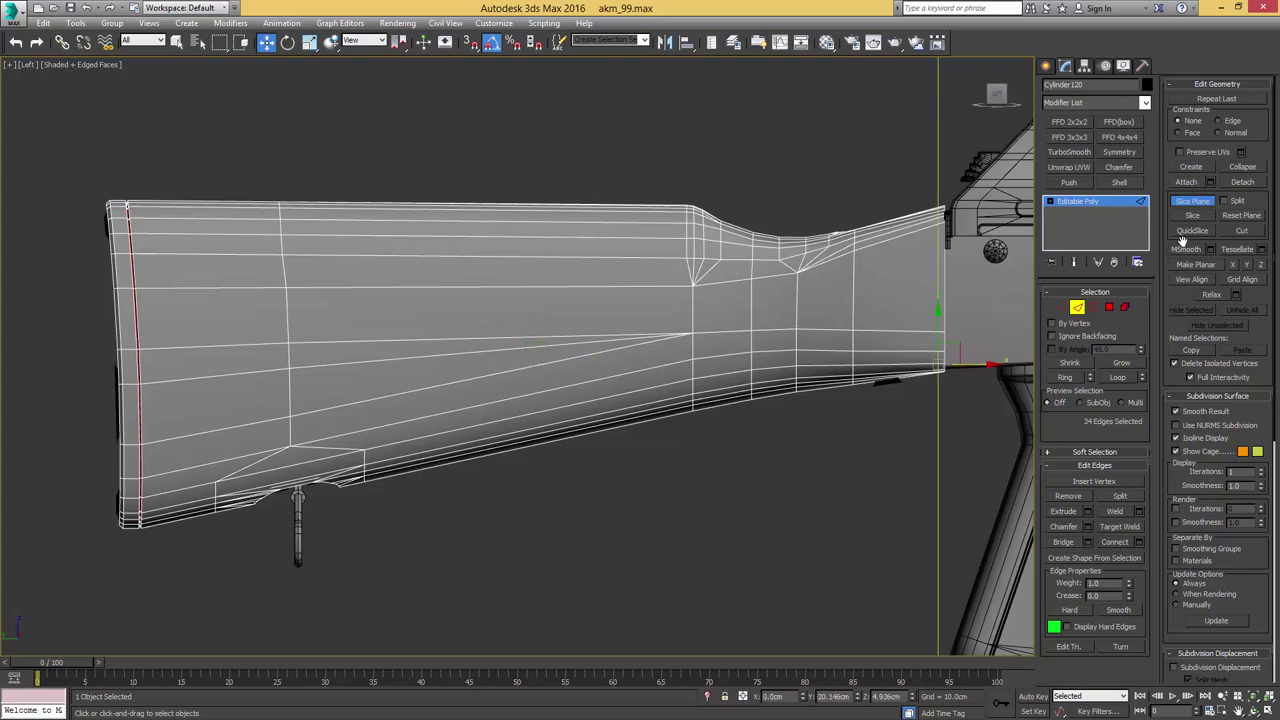
{"action": "left_click", "coordinate": [1199, 218]}
{"action": "middle_click_drag", "start_coordinate": [834, 246], "coordinate": [780, 272]}
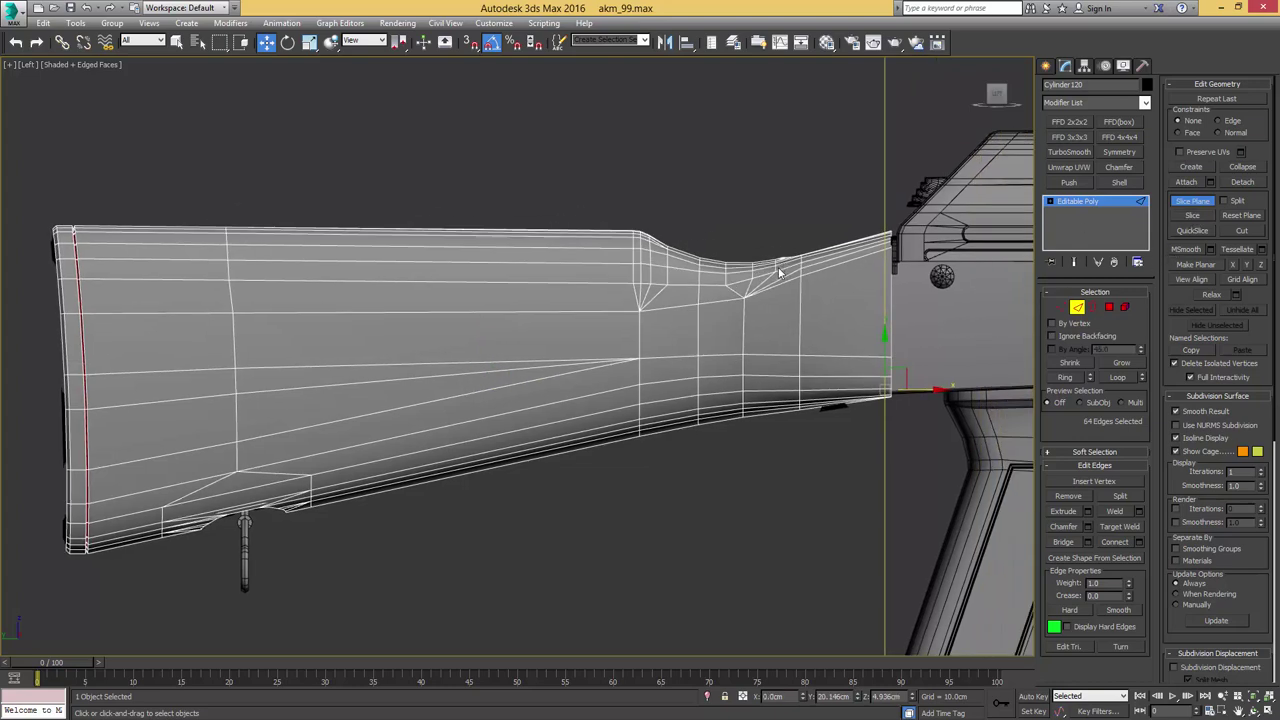
{"action": "key", "text": "r"}
{"action": "middle_click_drag", "start_coordinate": [860, 310], "coordinate": [655, 297]}
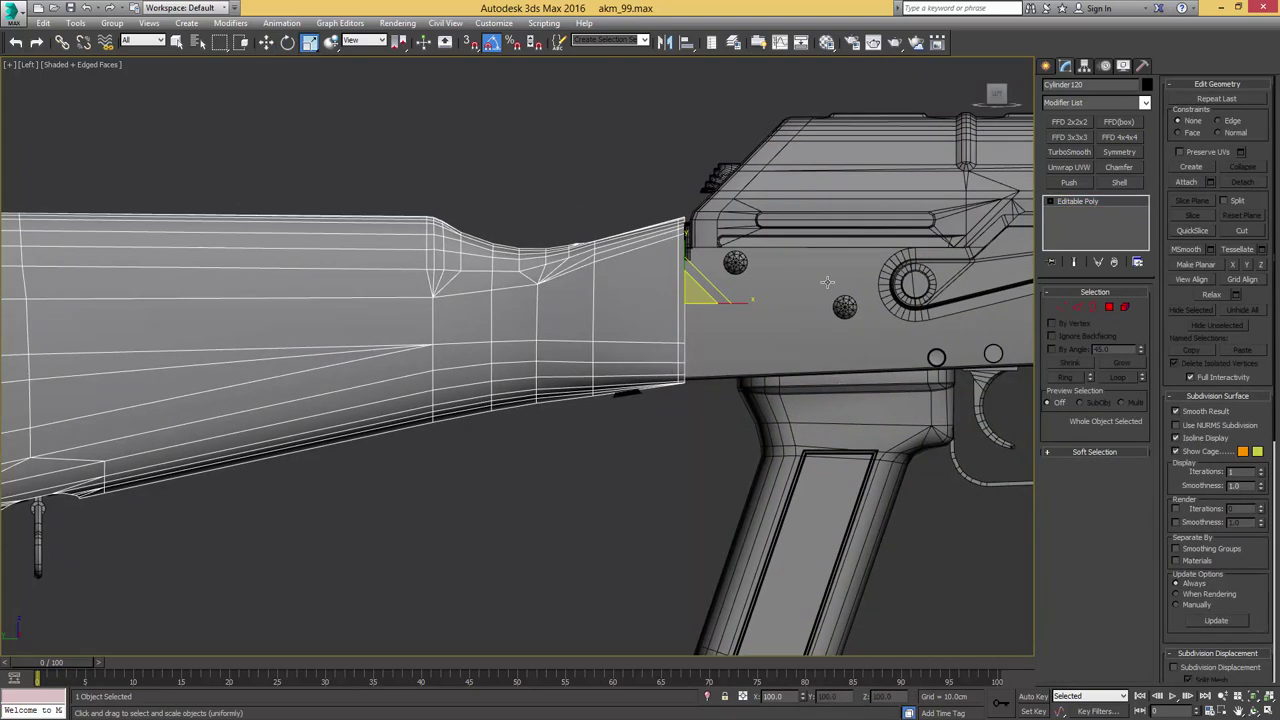
Copy the Chamfer and TurboSmooth modifiers from the metal tang between the stock and the receiver cover
{"action": "middle_click_drag", "start_coordinate": [708, 261], "coordinate": [725, 274], "text": "alt"}
{"action": "scroll", "coordinate": [703, 251], "scroll_direction": "up", "scroll_amount": 3}
{"action": "key", "text": "q"}
{"action": "left_click", "coordinate": [664, 185]}
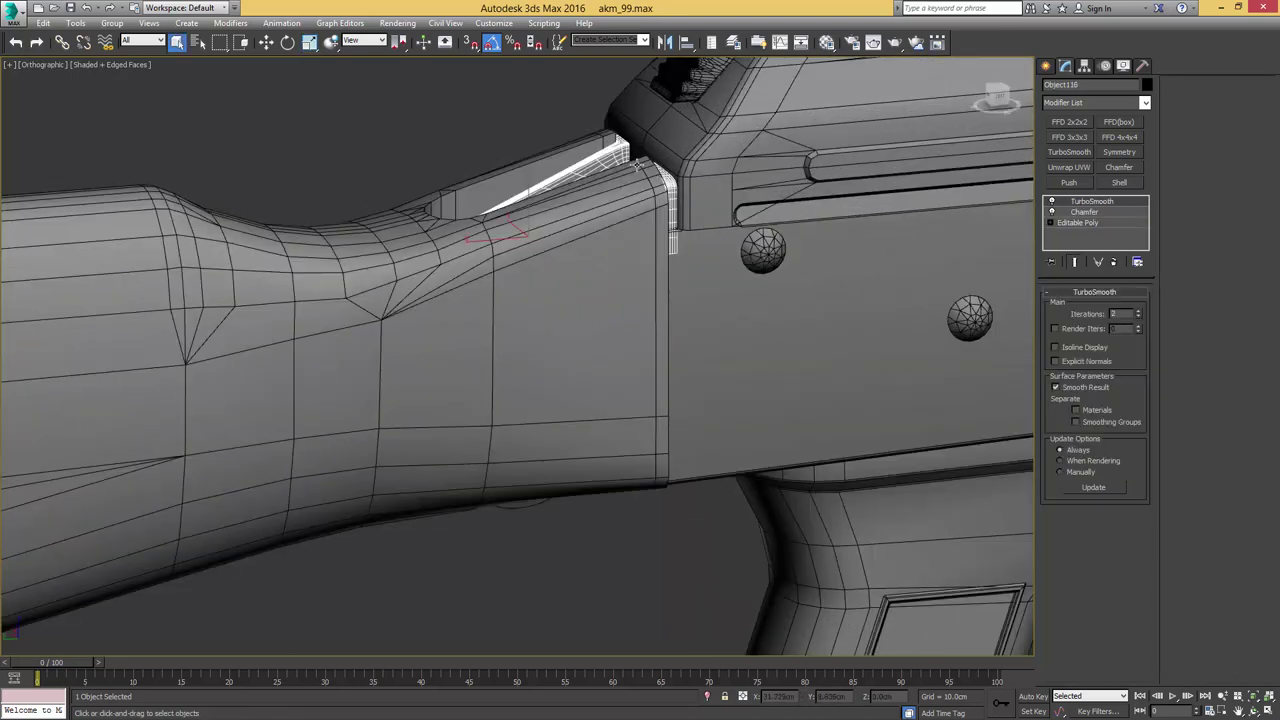
{"action": "middle_click_drag", "start_coordinate": [926, 141], "coordinate": [968, 213]}
{"action": "right_click", "coordinate": [1062, 214]}
{"action": "left_click", "coordinate": [1110, 263]}
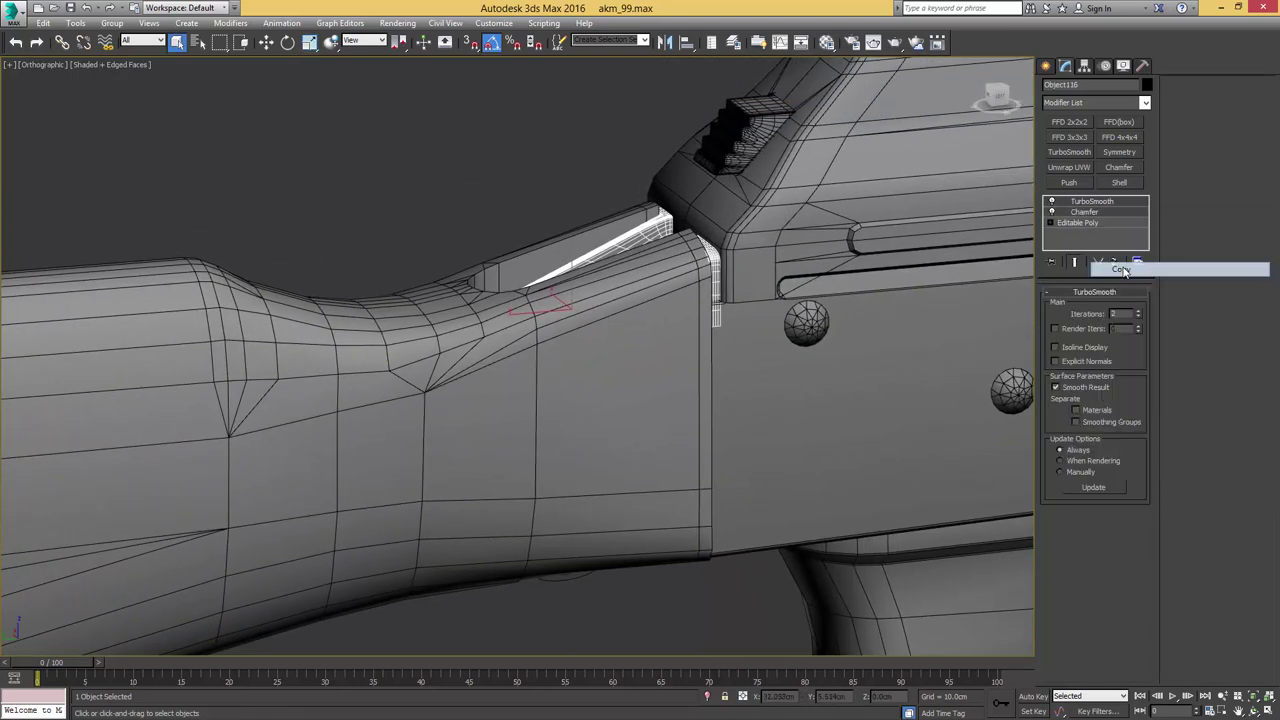
Paste the Chamfer and TurboSmooth modifiers onto the stock and check the smoothed result near the receiver
{"action": "left_click", "coordinate": [597, 308]}
{"action": "right_click", "coordinate": [1075, 203]}
{"action": "left_click", "coordinate": [1110, 275]}
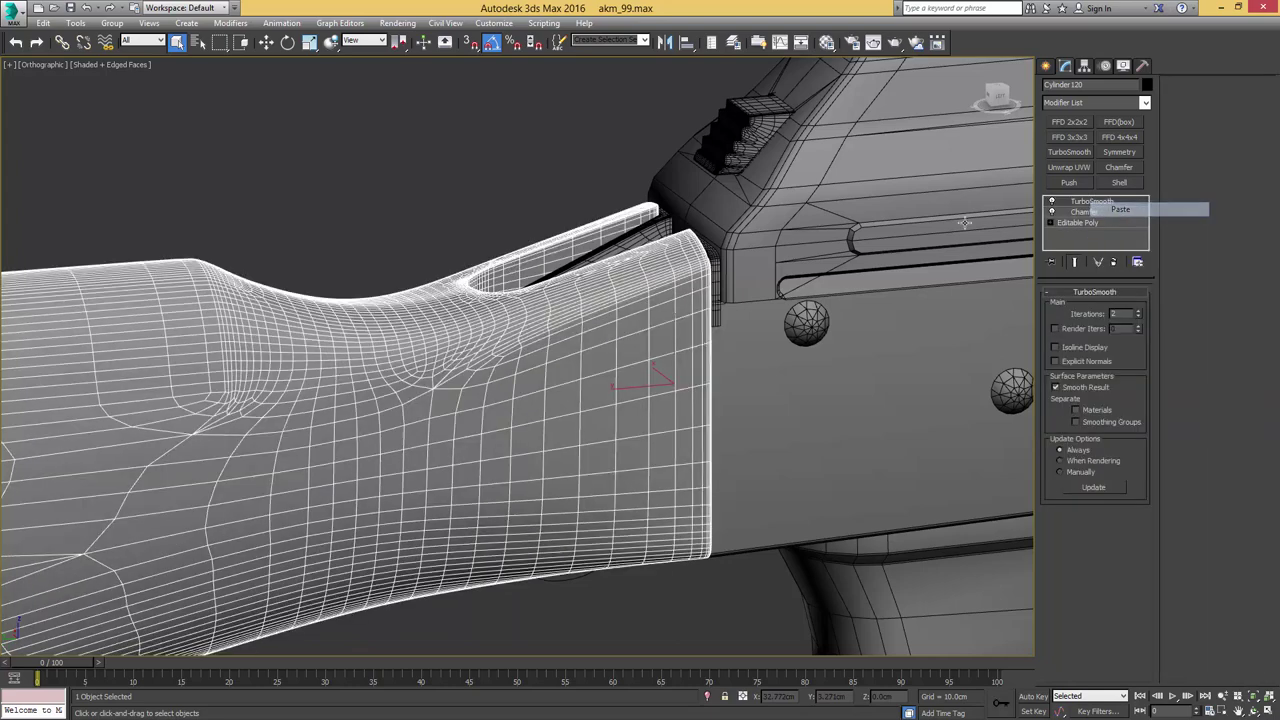
{"action": "key", "text": "F4"}
{"action": "middle_click_drag", "start_coordinate": [560, 262], "coordinate": [780, 241]}
{"action": "scroll", "coordinate": [730, 238], "scroll_direction": "down", "scroll_amount": 2}
{"action": "scroll", "coordinate": [780, 241], "scroll_direction": "up", "scroll_amount": 4}
{"action": "key", "text": "F4"}
Select the metal tang's end polygons facing the receiver cover and return the tang to its TurboSmooth level
{"action": "left_click", "coordinate": [731, 300]}
{"action": "middle_click_drag", "start_coordinate": [731, 300], "coordinate": [740, 305], "text": "alt"}
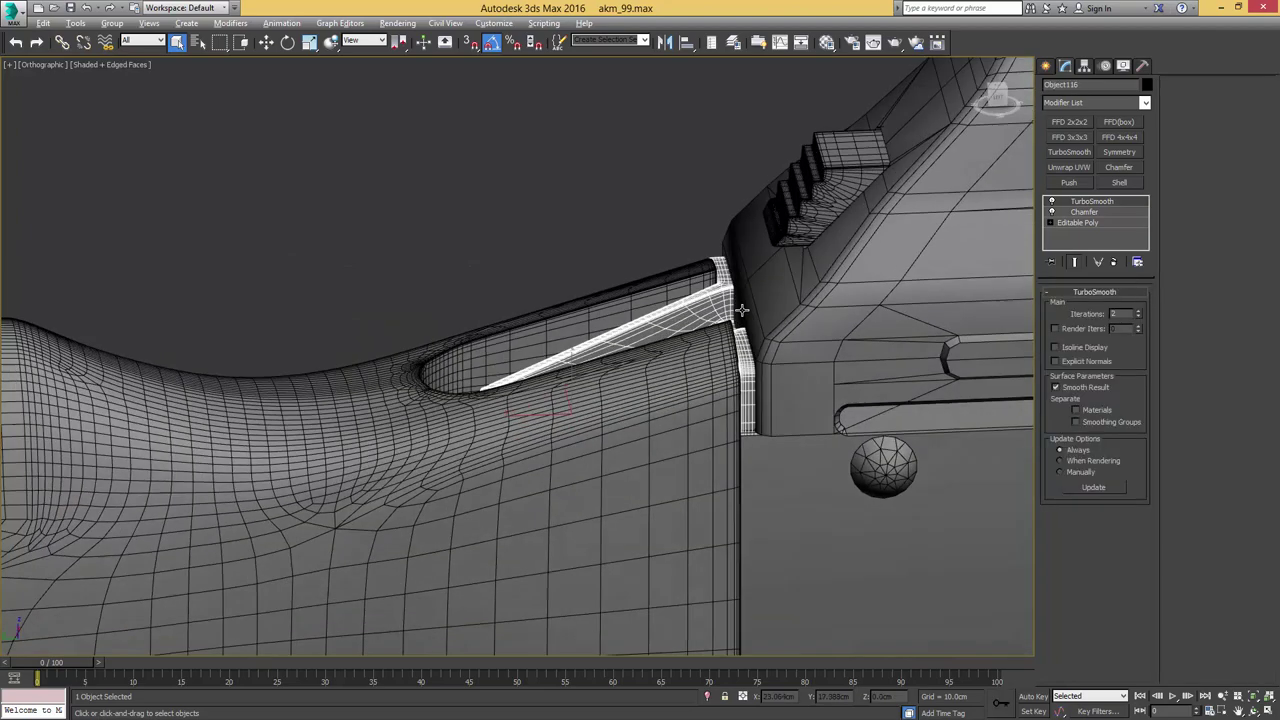
{"action": "left_click", "coordinate": [1077, 222]}
{"action": "key", "text": "F4"}
{"action": "key", "text": "4"}
{"action": "left_click", "coordinate": [713, 265]}
{"action": "key", "text": "F4"}
{"action": "left_click", "coordinate": [745, 340], "text": "ctrl"}
{"action": "left_click", "coordinate": [1091, 201]}
{"action": "key", "text": "F4"}
{"action": "middle_click_drag", "start_coordinate": [705, 262], "coordinate": [710, 245], "text": "alt"}
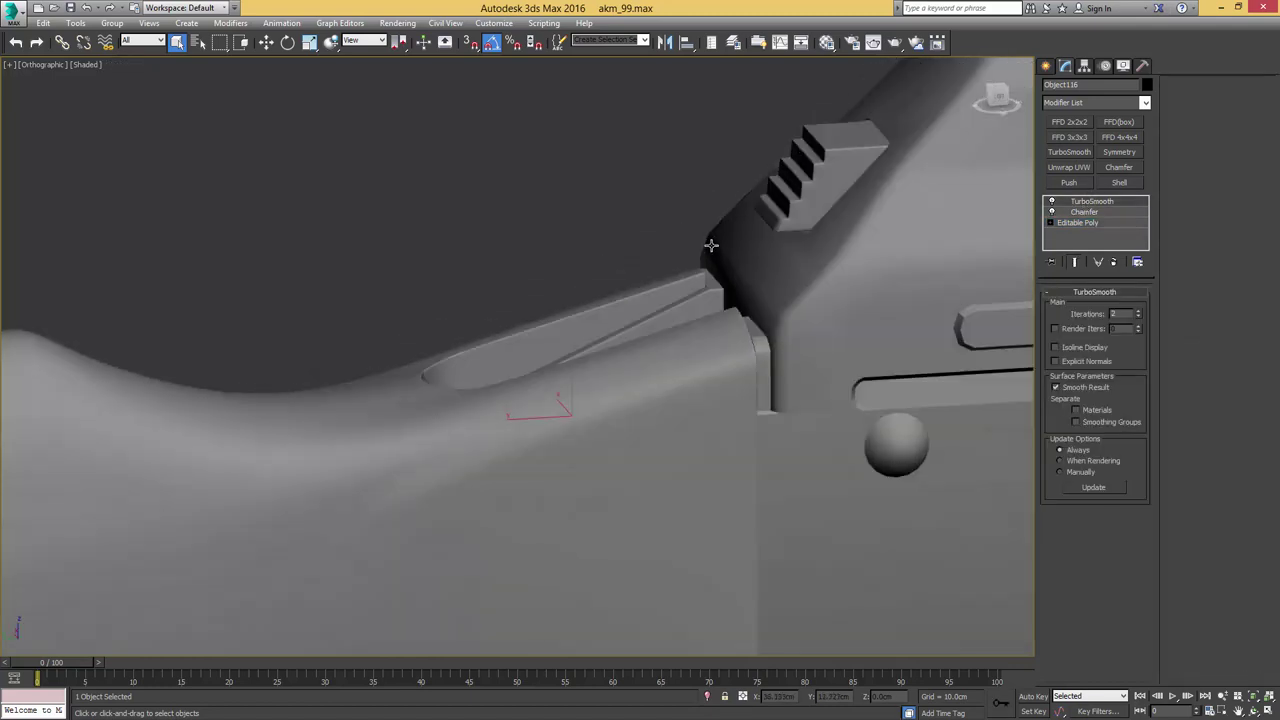
Select the stock and examine its smoothed surface from the buttplate to the tang recess
{"action": "scroll", "coordinate": [708, 245], "scroll_direction": "down", "scroll_amount": 8}
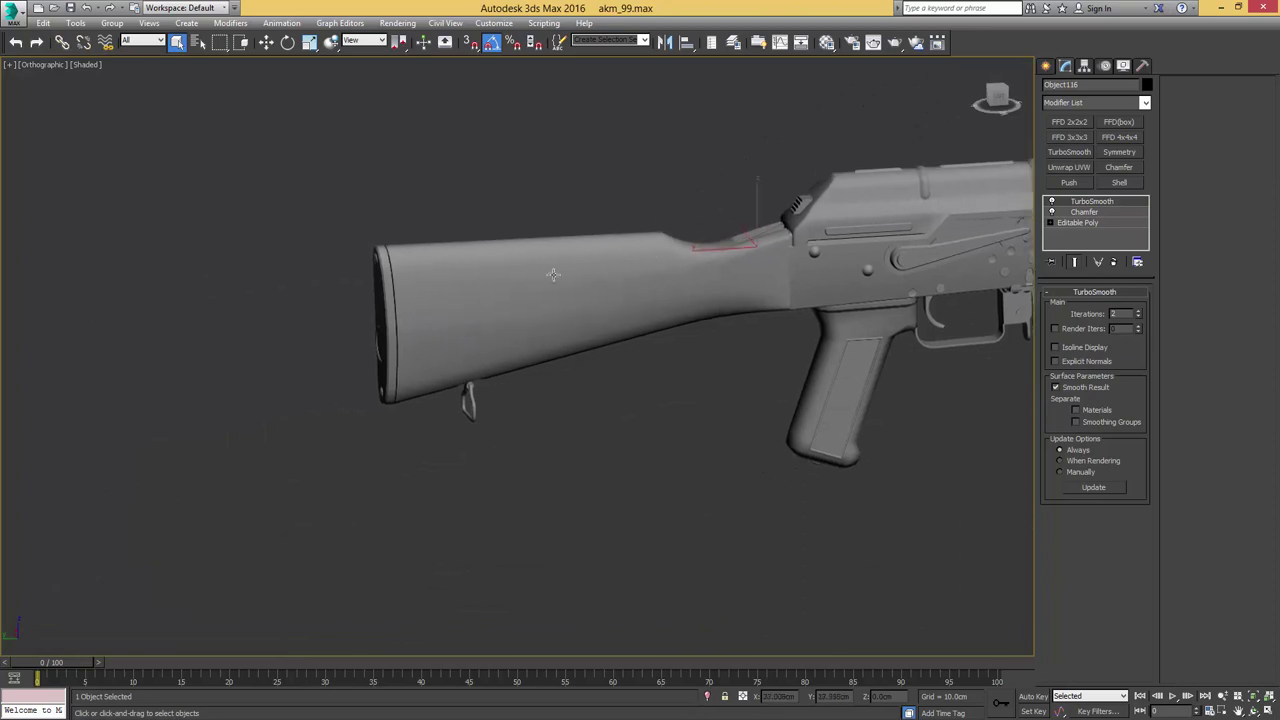
{"action": "scroll", "coordinate": [554, 282], "scroll_direction": "up", "scroll_amount": 10}
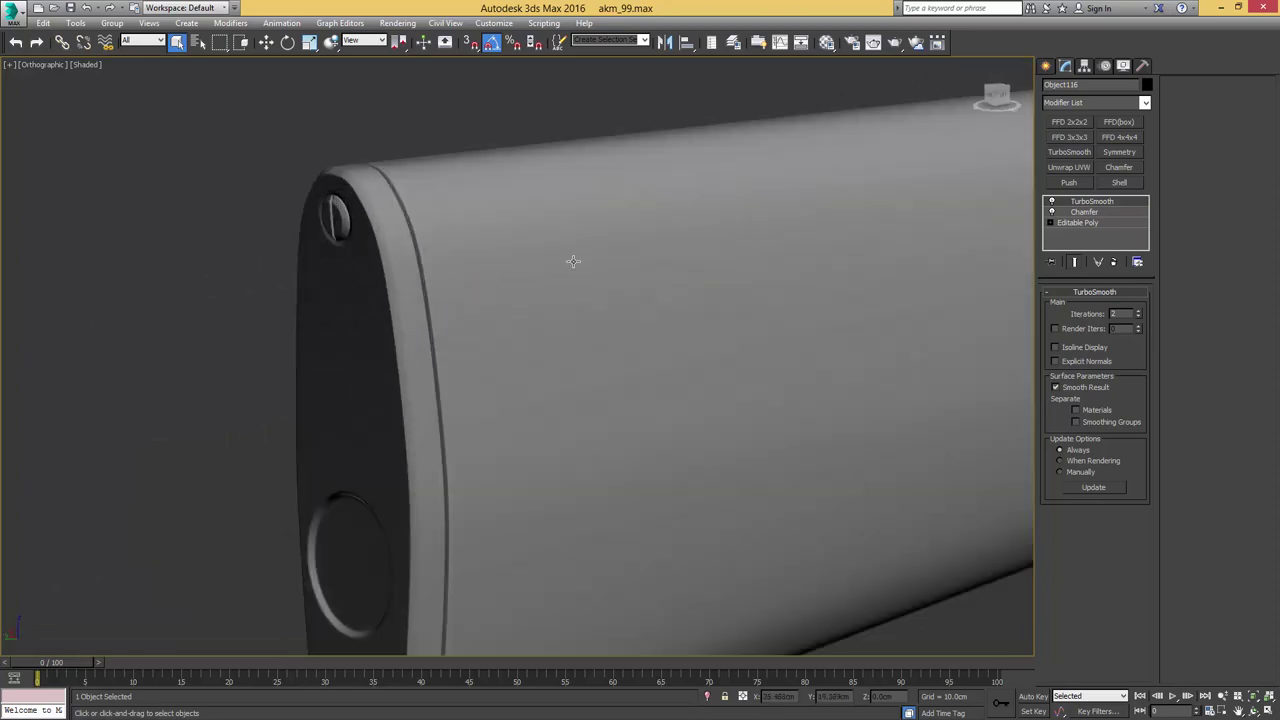
{"action": "left_click", "coordinate": [571, 260]}
{"action": "middle_click_drag", "start_coordinate": [768, 252], "coordinate": [388, 263]}
{"action": "middle_click_drag", "start_coordinate": [636, 257], "coordinate": [420, 285]}
{"action": "middle_click_drag", "start_coordinate": [497, 277], "coordinate": [499, 289], "text": "alt"}
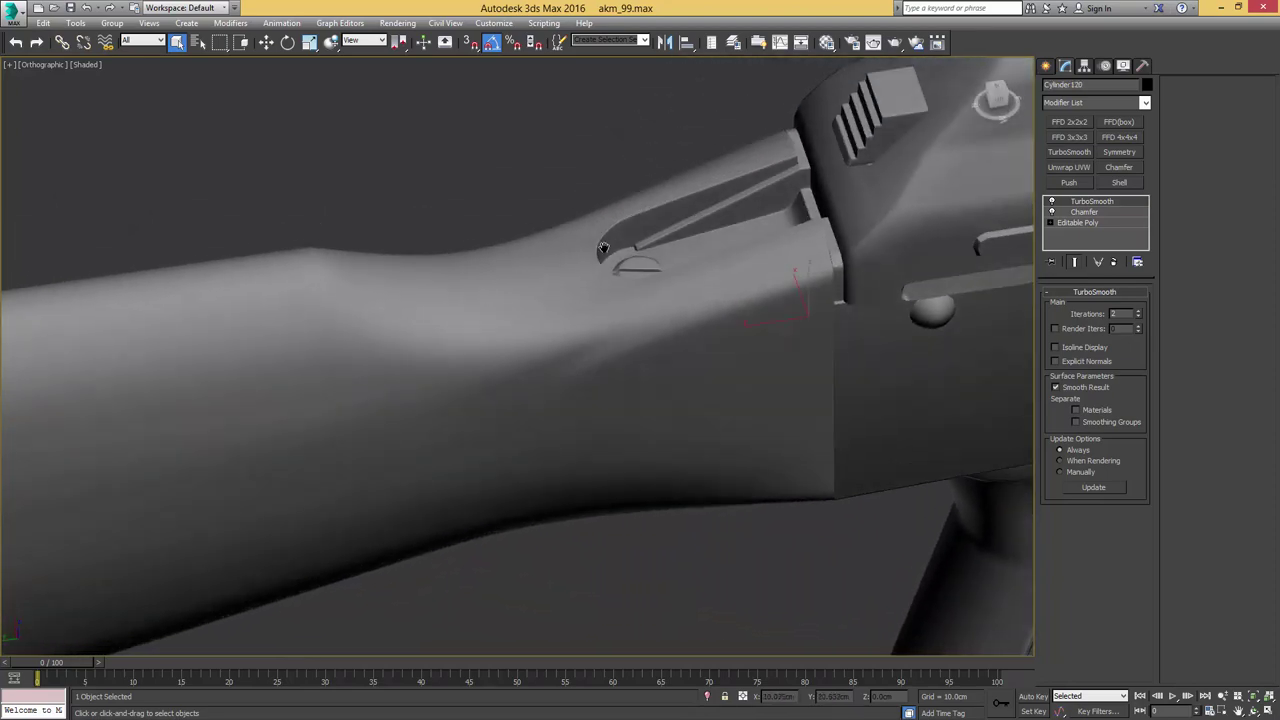
{"action": "scroll", "coordinate": [622, 243], "scroll_direction": "up", "scroll_amount": 3}
{"action": "middle_click_drag", "start_coordinate": [622, 243], "coordinate": [549, 261], "text": "alt"}
Set the stock's Chamfer modifier operation to Standard Chamfer
{"action": "key", "text": "F4"}
{"action": "left_click", "coordinate": [1085, 212]}
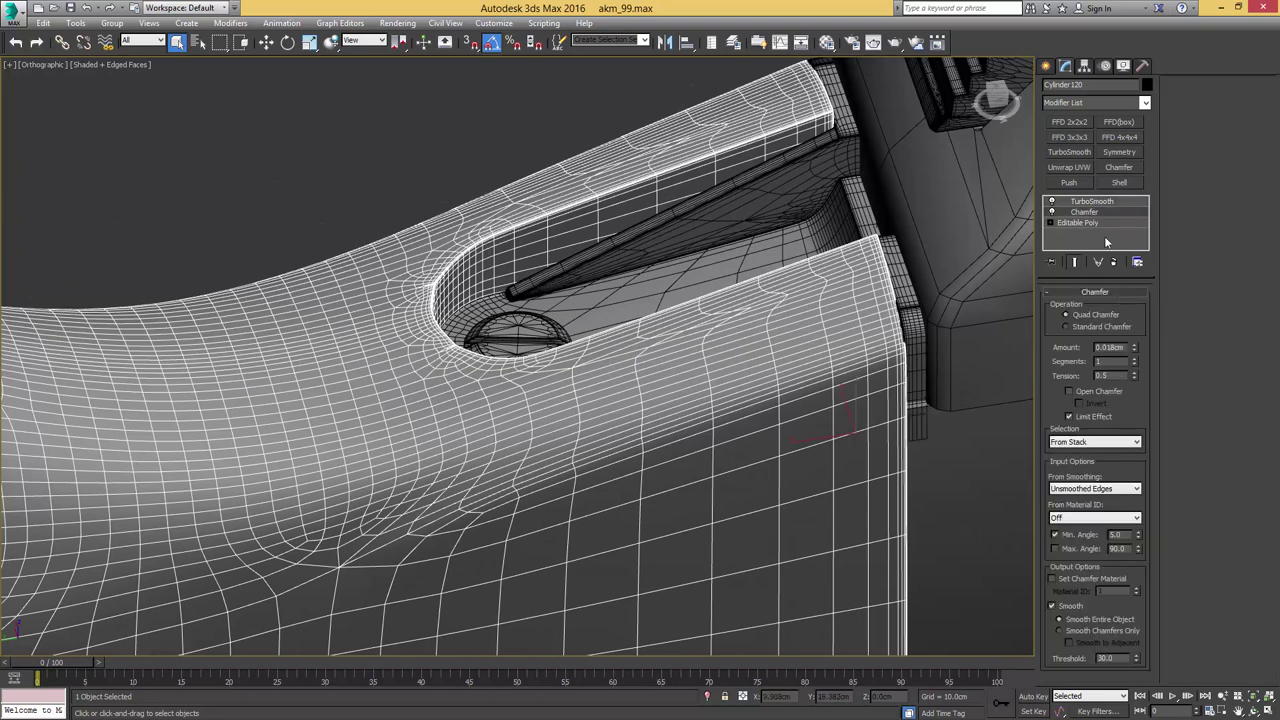
{"action": "left_click", "coordinate": [1088, 325]}
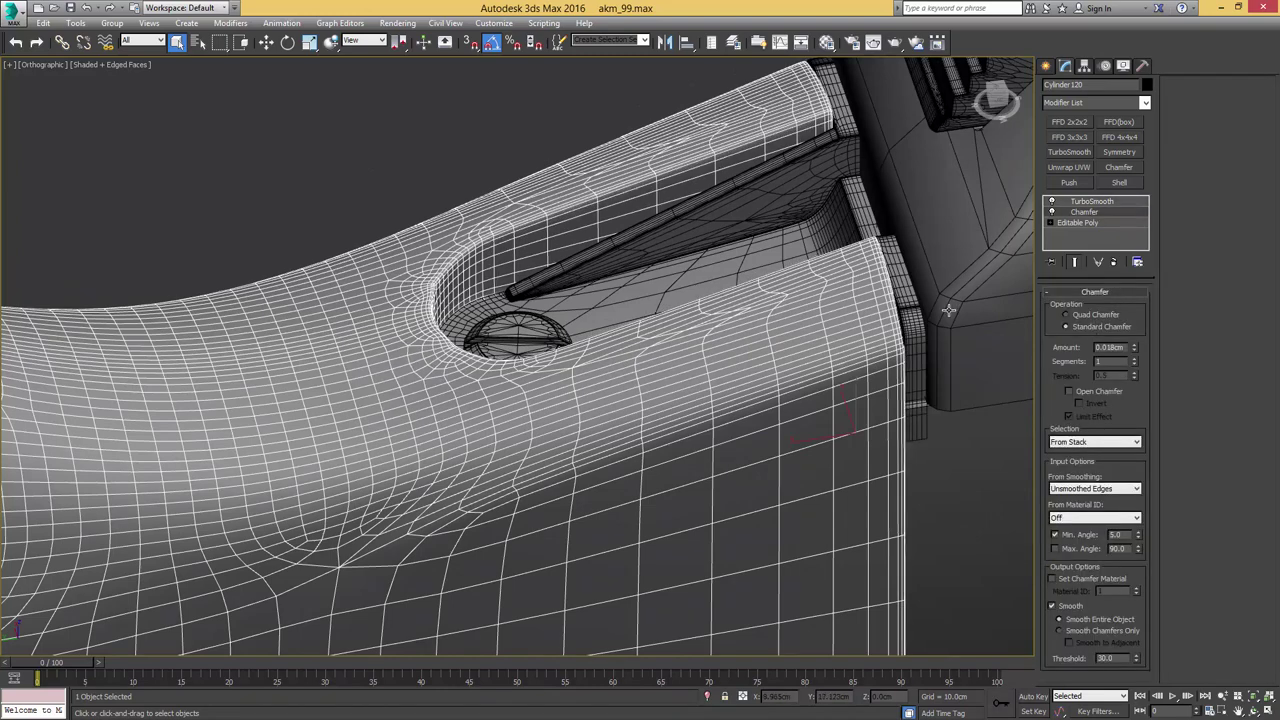
{"action": "key", "text": "F4"}
Select the receiver cover, frame it in the Left view and paste the copied Chamfer and TurboSmooth modifiers onto it
{"action": "scroll", "coordinate": [777, 279], "scroll_direction": "down", "scroll_amount": 5}
{"action": "middle_click_drag", "start_coordinate": [777, 278], "coordinate": [600, 303], "text": "alt"}
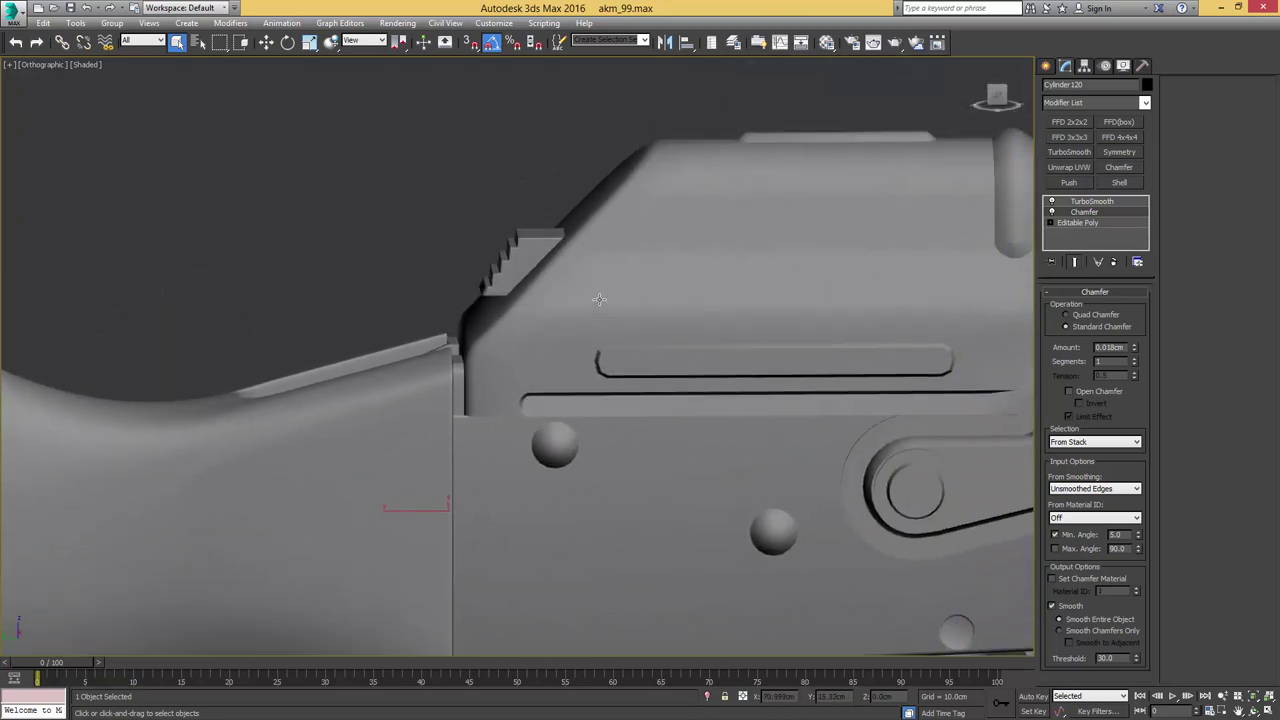
{"action": "key", "text": "F4"}
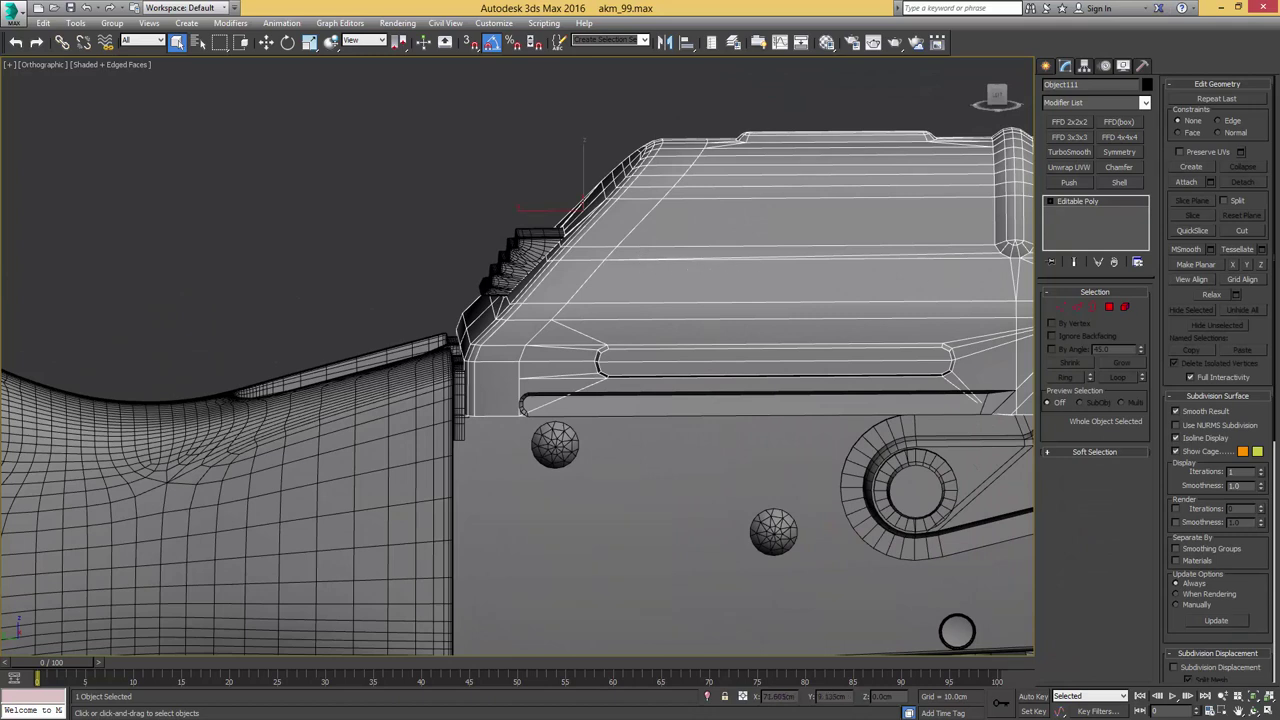
{"action": "key", "text": "l"}
{"action": "key", "text": "z"}
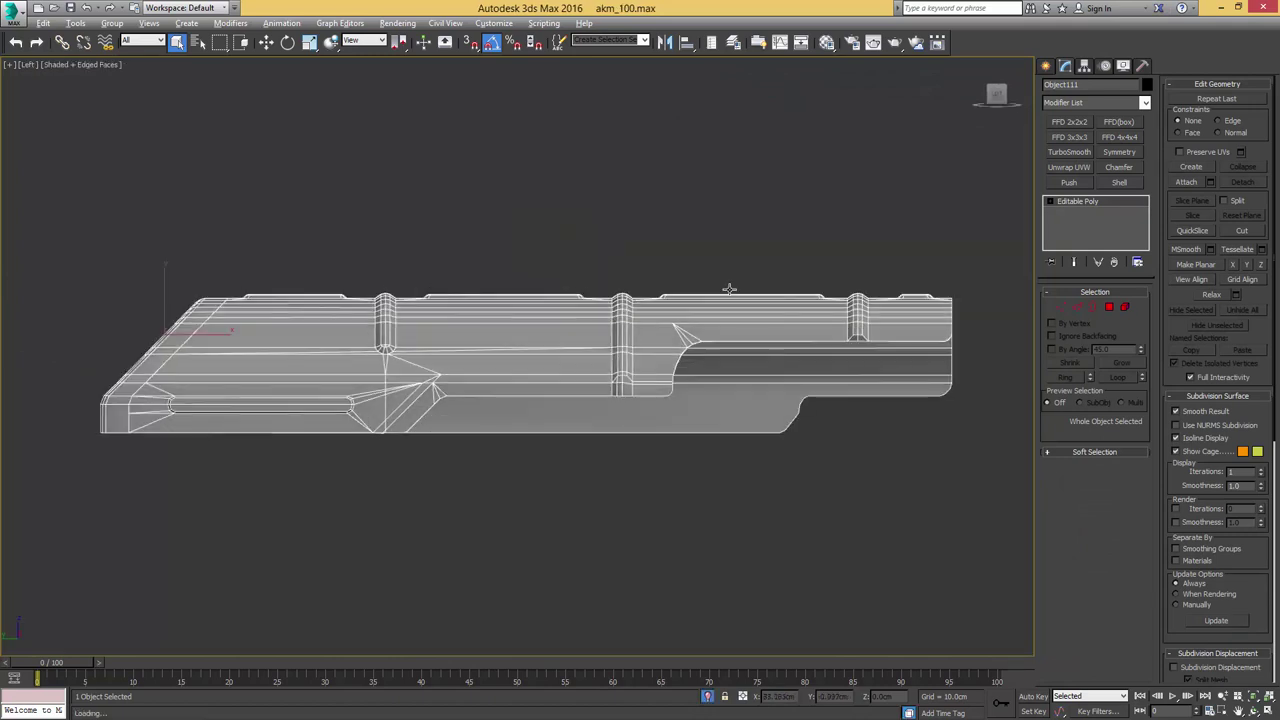
{"action": "right_click", "coordinate": [1090, 205]}
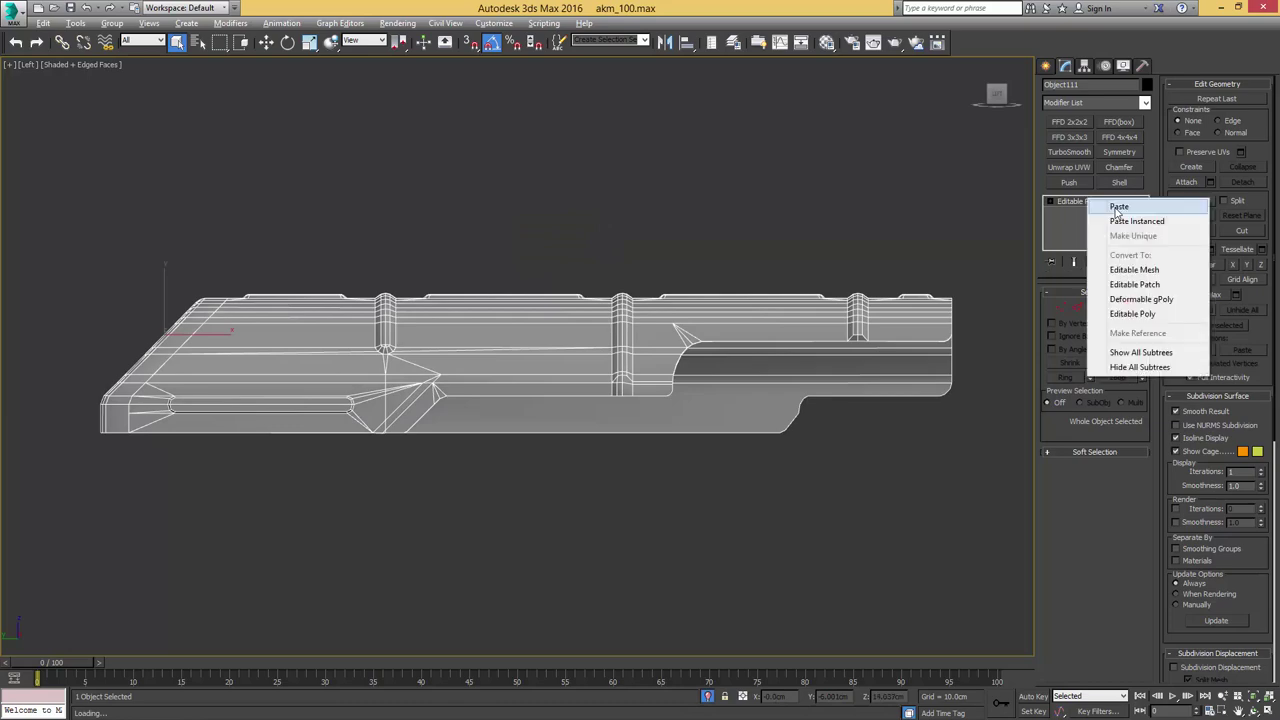
{"action": "left_click", "coordinate": [1110, 208]}
Set the receiver cover's Chamfer to an amount of 0.005 cm with the Standard Chamfer operation, keeping TurboSmooth off during the adjustment
{"action": "scroll", "coordinate": [760, 285], "scroll_direction": "up", "scroll_amount": 5}
{"action": "key", "text": "F4"}
{"action": "middle_click_drag", "start_coordinate": [766, 280], "coordinate": [569, 268], "text": "alt"}
{"action": "left_click", "coordinate": [1053, 204]}
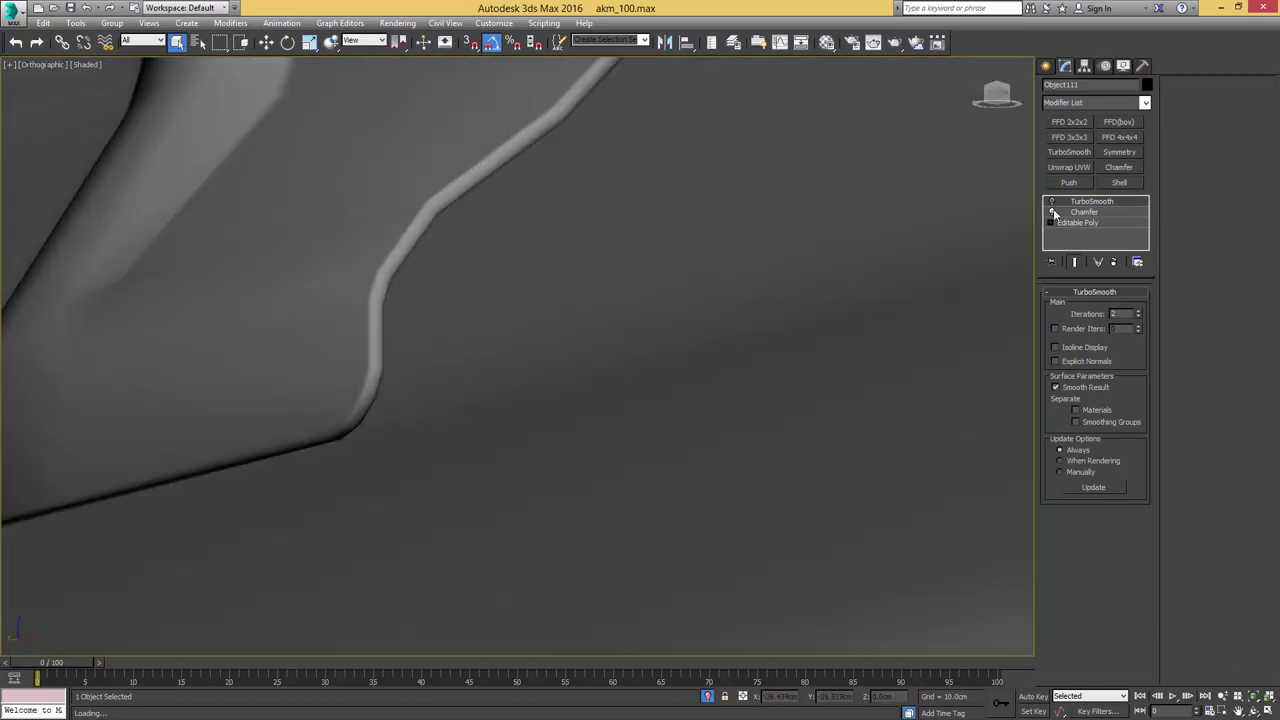
{"action": "middle_click_drag", "start_coordinate": [682, 189], "coordinate": [937, 311]}
{"action": "key", "text": "F4"}
{"action": "left_click", "coordinate": [1088, 214]}
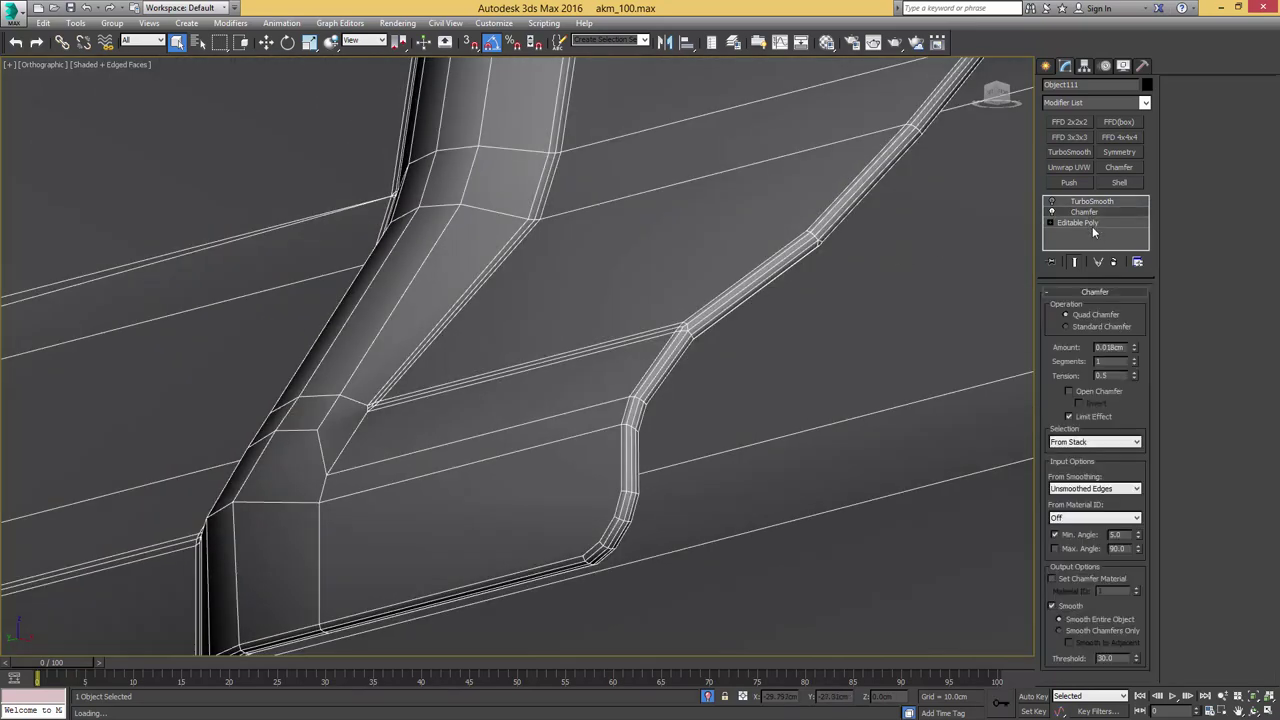
{"action": "left_click_drag", "start_coordinate": [1136, 355], "coordinate": [1135, 359]}
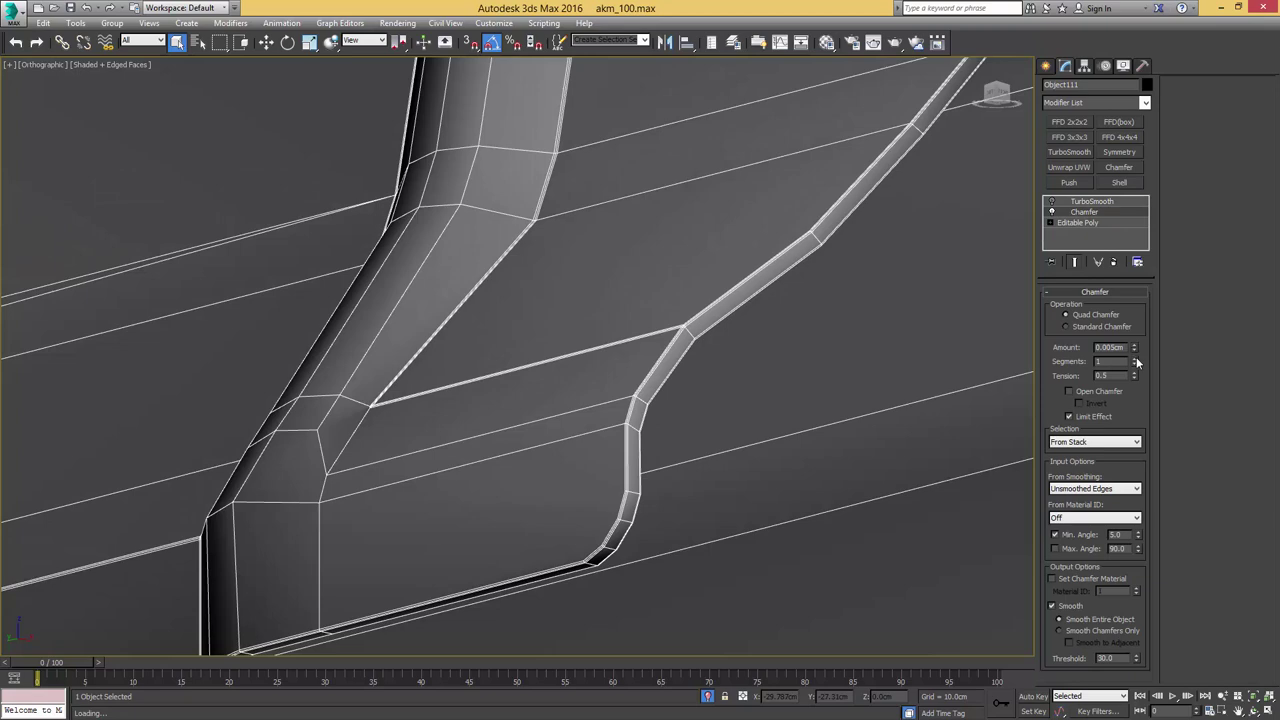
{"action": "left_click", "coordinate": [1066, 327]}
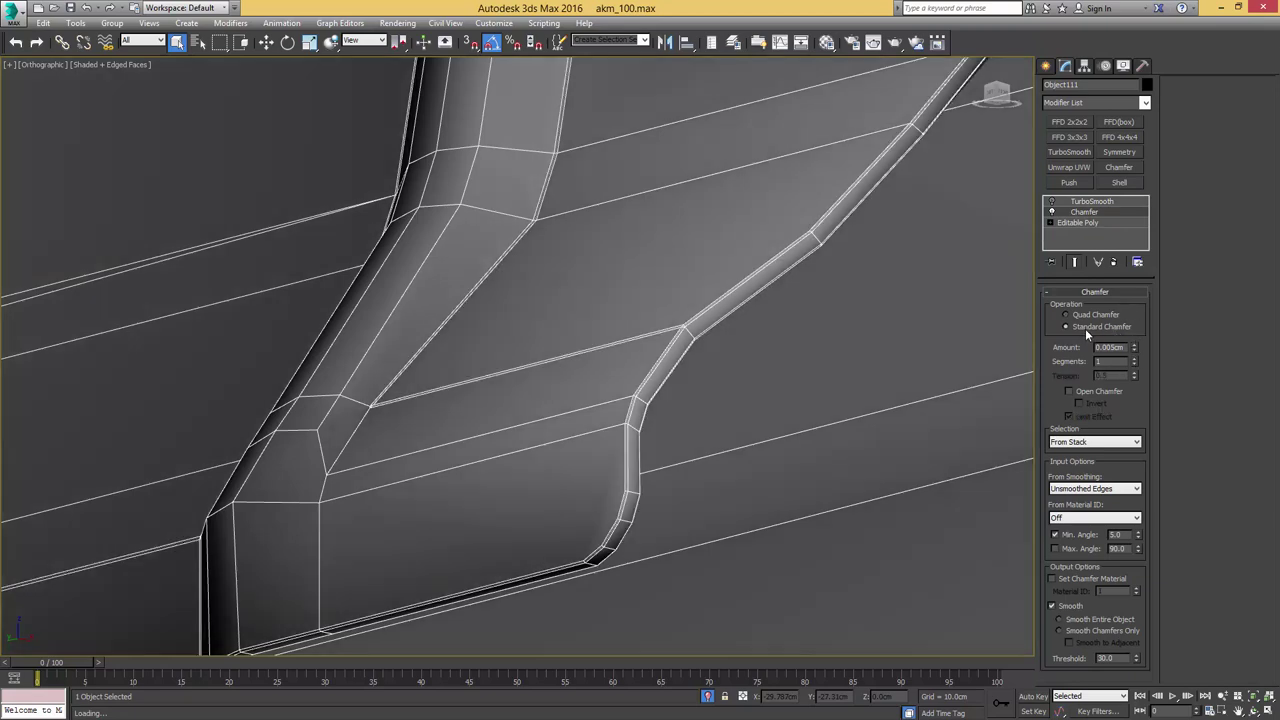
Connect the two neighbouring vertices near the lower end of the receiver cover's rib and re-enable the TurboSmooth modifier
{"action": "middle_click_drag", "start_coordinate": [520, 319], "coordinate": [803, 266]}
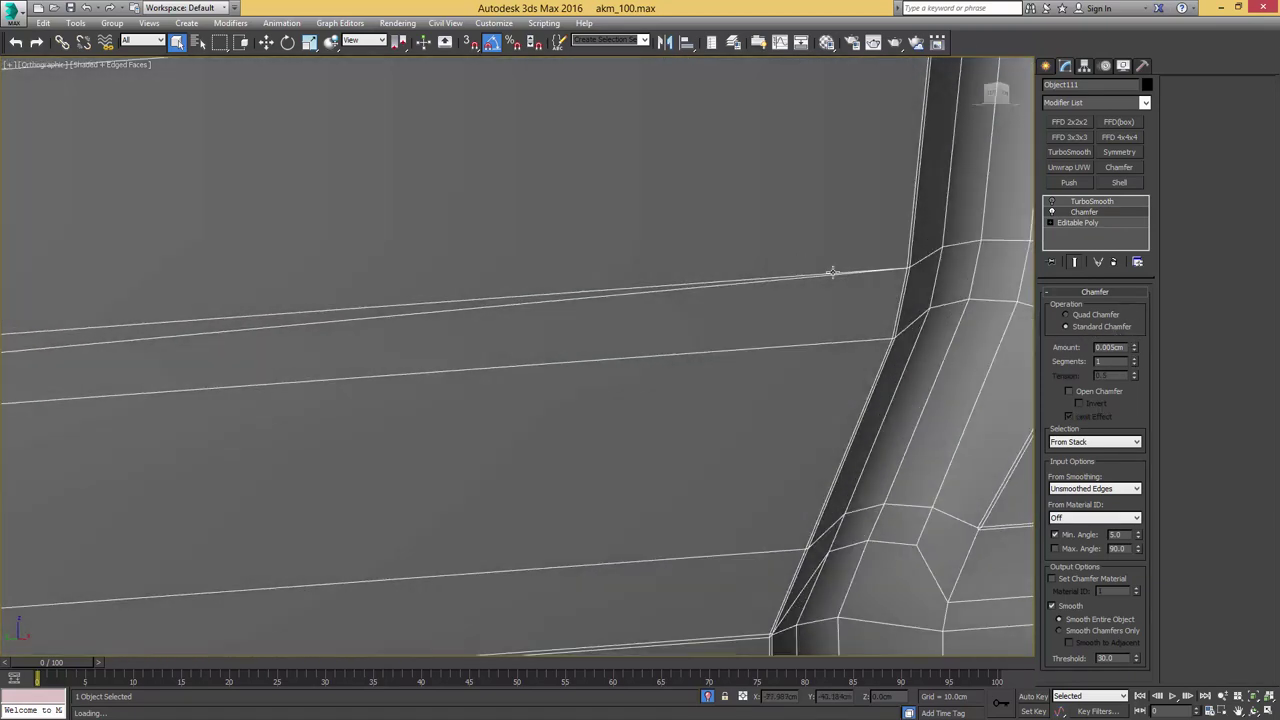
{"action": "middle_click_drag", "start_coordinate": [912, 334], "coordinate": [663, 258]}
{"action": "left_click", "coordinate": [1085, 222]}
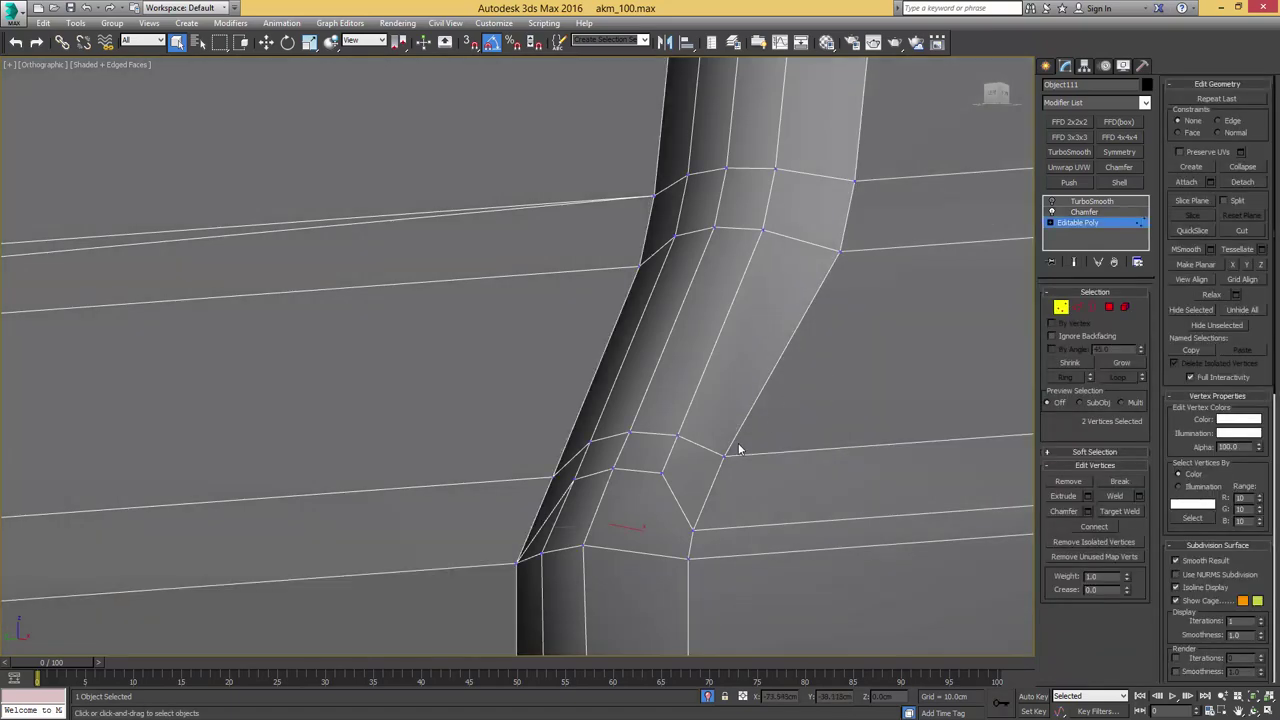
{"action": "left_click", "coordinate": [1057, 235]}
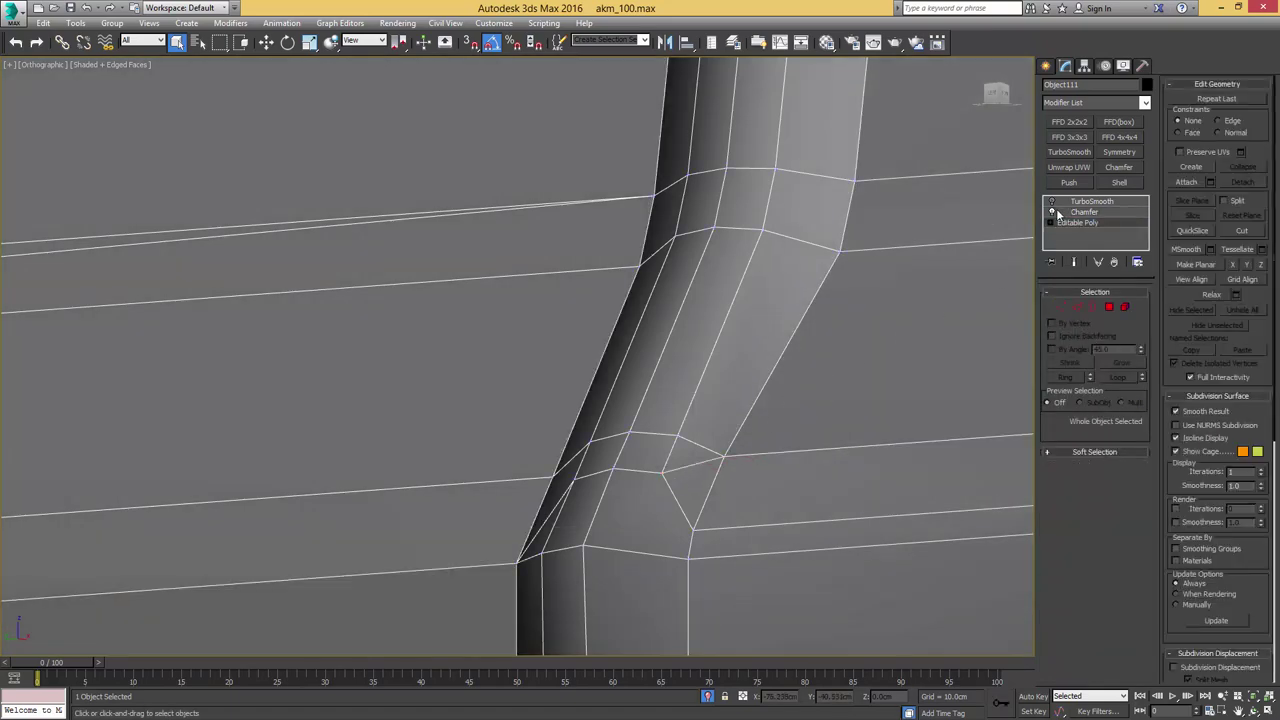
{"action": "left_click", "coordinate": [1062, 212]}
{"action": "left_click", "coordinate": [1052, 202]}
Rework the edges fanning from the corner vertex above the cover's diagonal lower step and return to the TurboSmooth level
{"action": "key", "text": "F4"}
{"action": "mouse_move", "coordinate": [846, 318]}
{"action": "middle_mouse_down"}
{"action": "mouse_move", "coordinate": [783, 314]}
{"action": "mouse_move", "coordinate": [834, 327]}
{"action": "middle_mouse_up"}
{"action": "scroll", "coordinate": [787, 314], "scroll_direction": "down", "scroll_amount": 5}
{"action": "key", "text": "w"}
{"action": "middle_click_drag", "start_coordinate": [334, 413], "coordinate": [682, 354]}
{"action": "scroll", "coordinate": [684, 354], "scroll_direction": "up", "scroll_amount": 4}
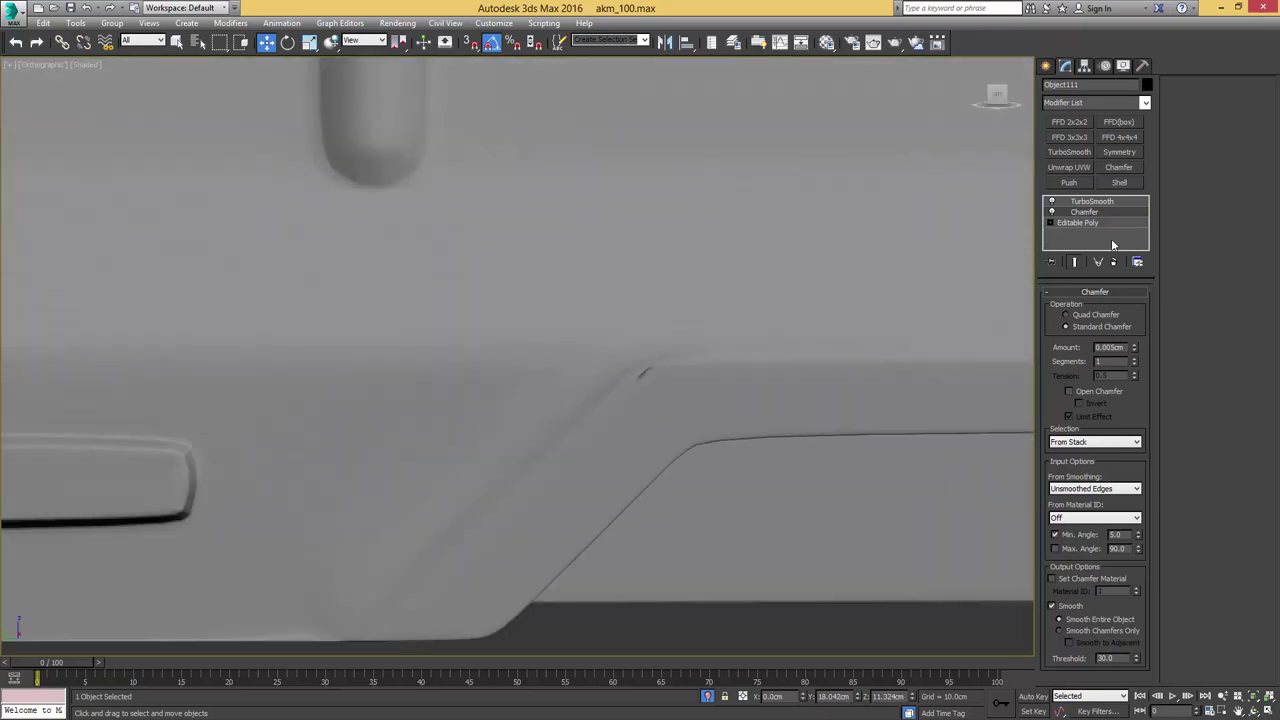
{"action": "left_click", "coordinate": [1076, 222]}
{"action": "key", "text": "2"}
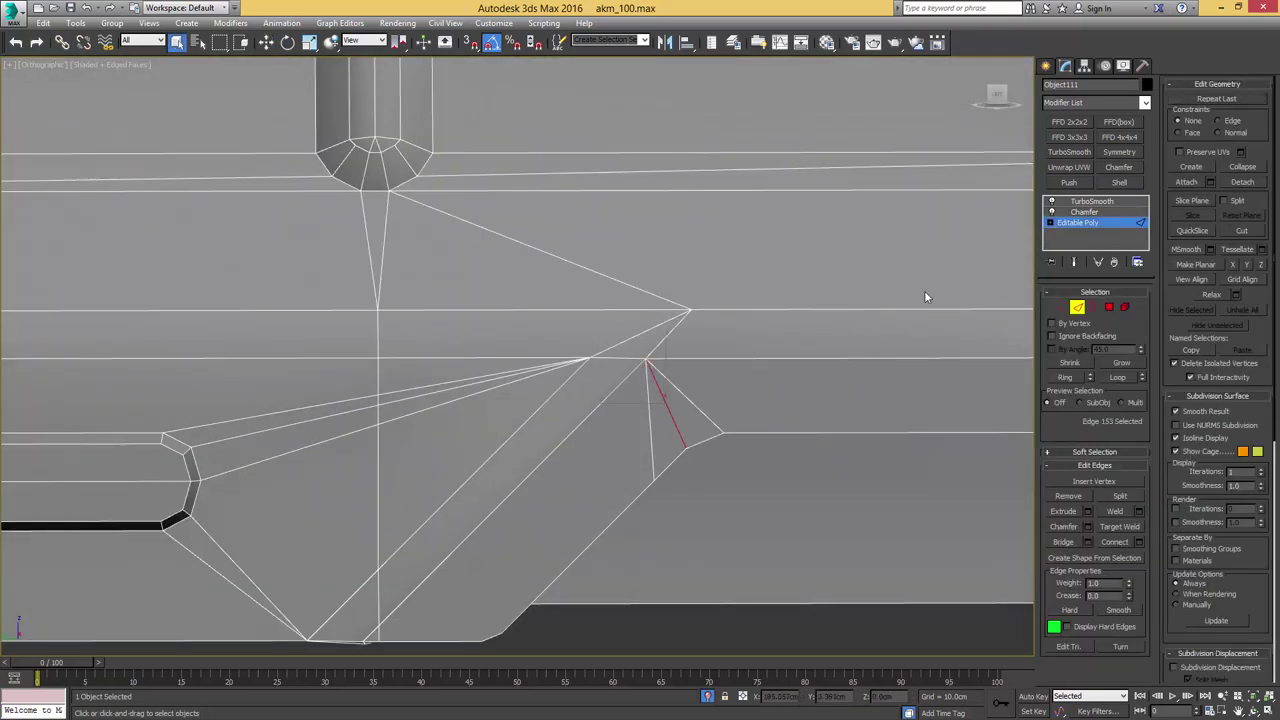
{"action": "left_click", "coordinate": [1092, 201]}
{"action": "scroll", "coordinate": [780, 262], "scroll_direction": "down", "scroll_amount": 5}
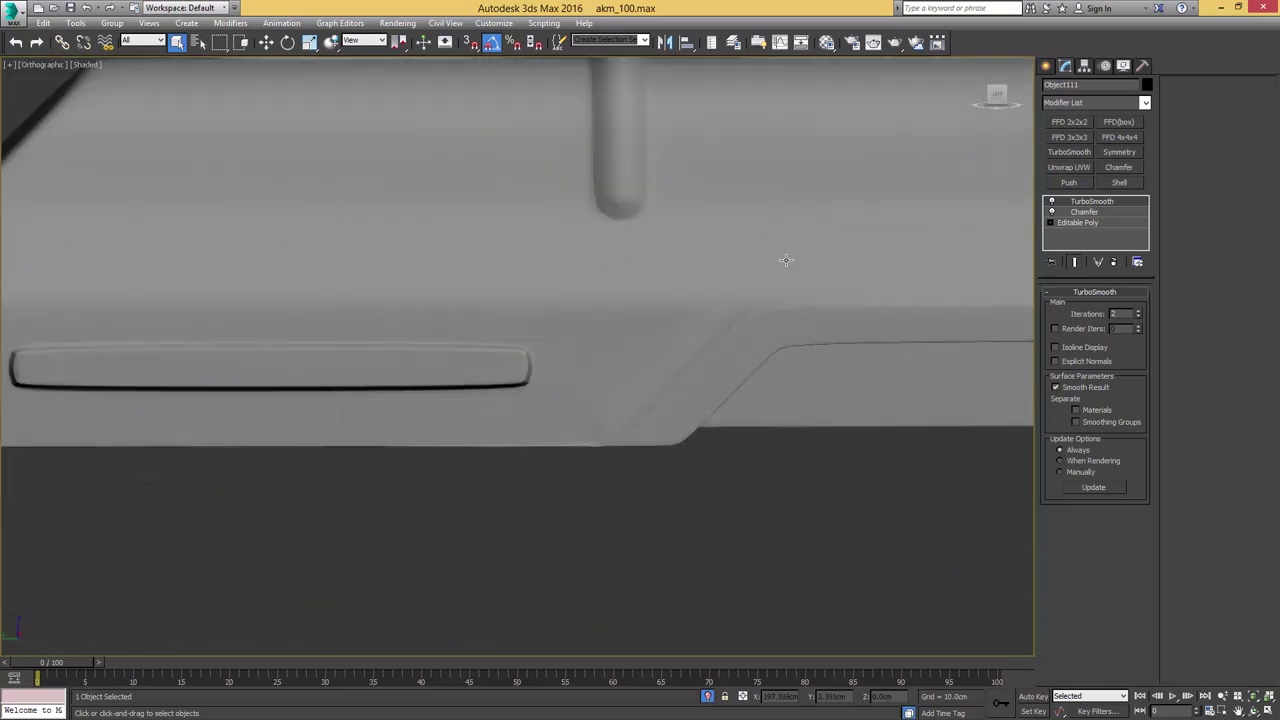
{"action": "middle_click_drag", "start_coordinate": [766, 263], "coordinate": [755, 280], "text": "alt"}
{"action": "middle_click_drag", "start_coordinate": [380, 355], "coordinate": [231, 361], "text": "alt"}
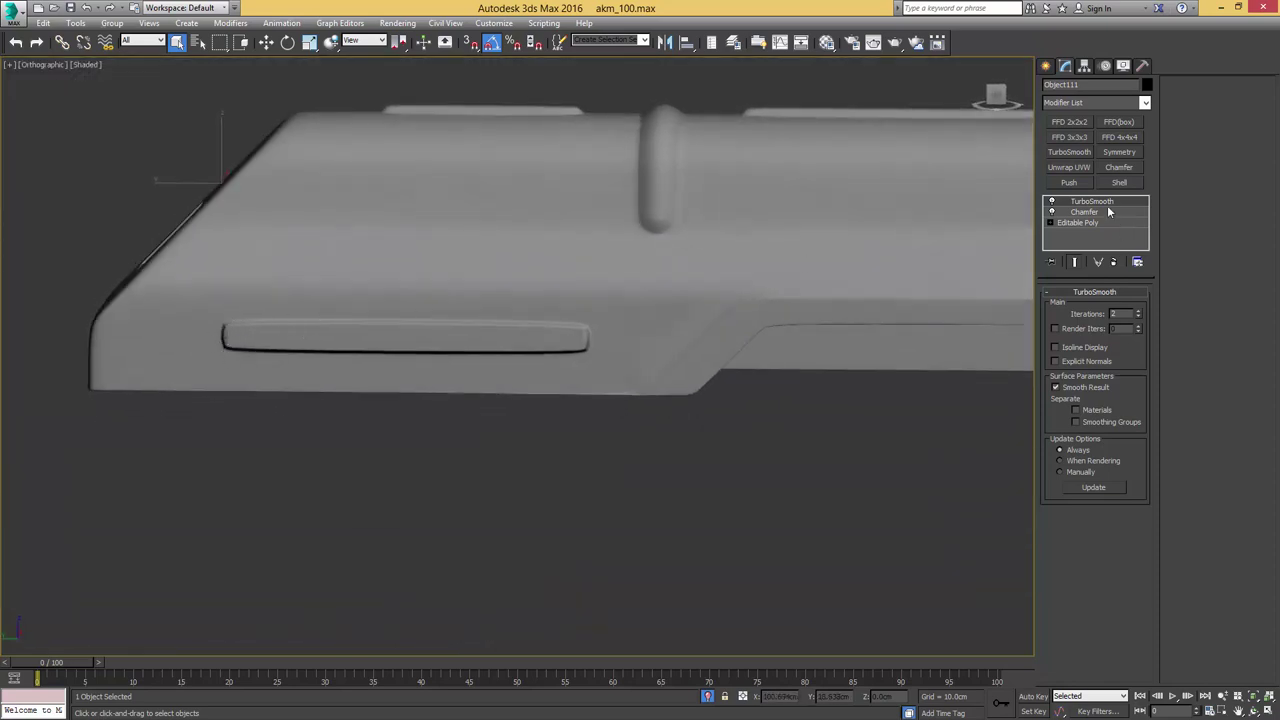
Turn off both modifiers and select the narrow ring of polygons bordering the cover's side groove
{"action": "left_click", "coordinate": [1051, 202]}
{"action": "left_click", "coordinate": [1052, 212]}
{"action": "key", "text": "F4"}
{"action": "scroll", "coordinate": [620, 334], "scroll_direction": "up", "scroll_amount": 4}
{"action": "middle_click_drag", "start_coordinate": [329, 341], "coordinate": [653, 360]}
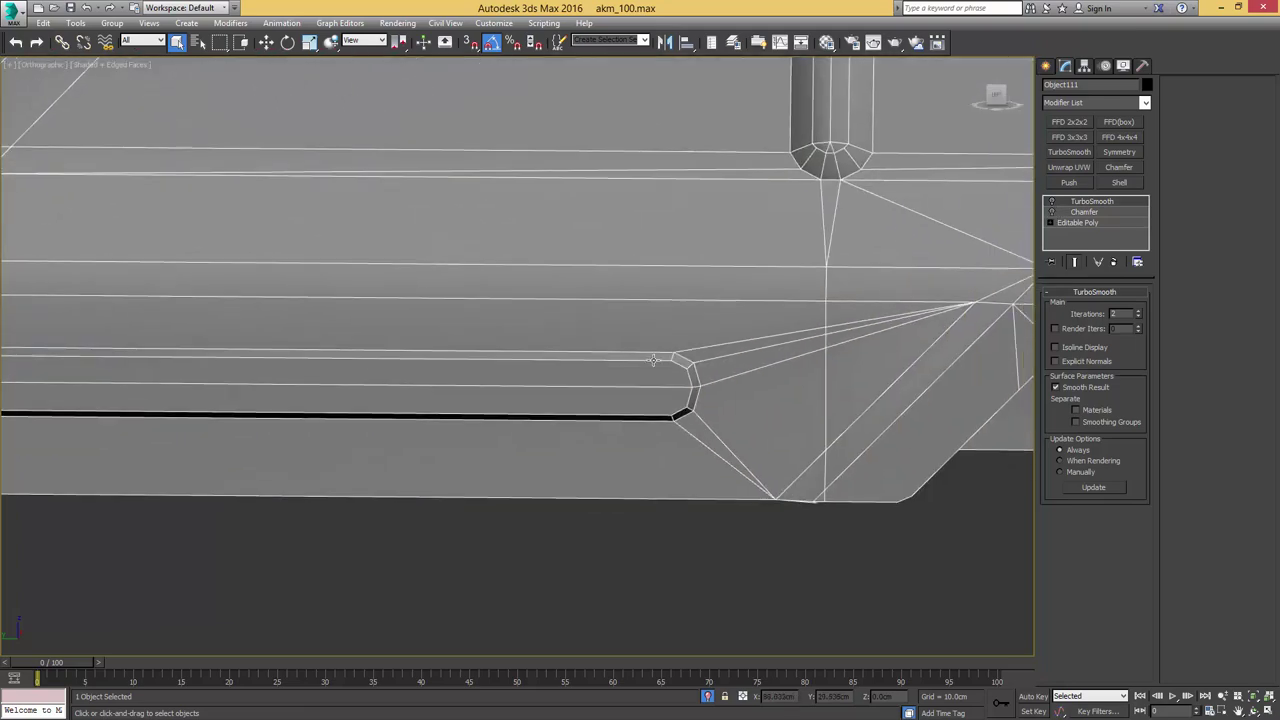
{"action": "left_click", "coordinate": [1076, 223]}
{"action": "key", "text": "4"}
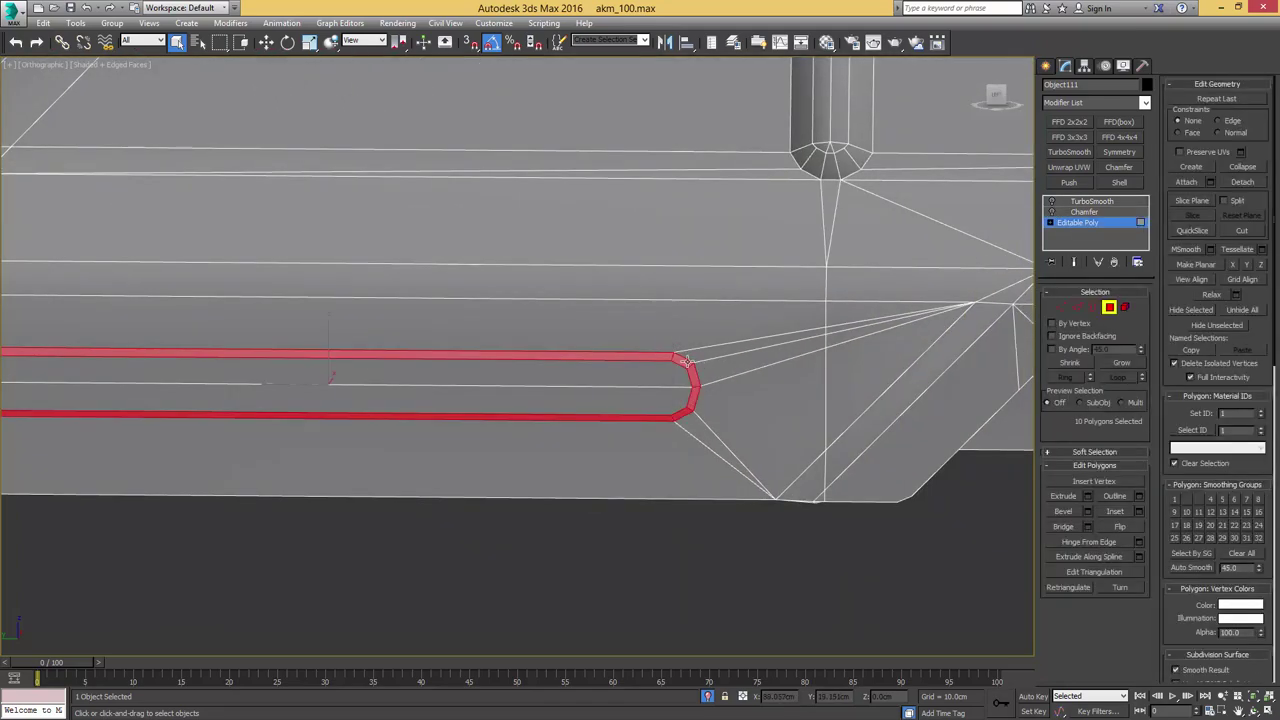
{"action": "middle_click_drag", "start_coordinate": [540, 315], "coordinate": [890, 350]}
{"action": "scroll", "coordinate": [711, 337], "scroll_direction": "down", "scroll_amount": 5}
{"action": "key", "text": "4"}
Select the edge ring around the second side groove, convert it to polygons and change their smoothing group assignment
{"action": "middle_click_drag", "start_coordinate": [890, 350], "coordinate": [313, 303]}
{"action": "middle_click_drag", "start_coordinate": [791, 389], "coordinate": [653, 306]}
{"action": "scroll", "coordinate": [706, 326], "scroll_direction": "up", "scroll_amount": 7}
{"action": "key", "text": "2"}
{"action": "left_click", "coordinate": [708, 358]}
{"action": "key", "text": "alt+r"}
{"action": "left_click", "coordinate": [1109, 307], "text": "ctrl"}
{"action": "left_click", "coordinate": [1187, 499]}
{"action": "key", "text": "4"}
Examine the cover's rear end with the square opening in its smoothed state and return to Edge level
{"action": "scroll", "coordinate": [664, 348], "scroll_direction": "down", "scroll_amount": 6}
{"action": "middle_click_drag", "start_coordinate": [664, 348], "coordinate": [526, 292], "text": "alt"}
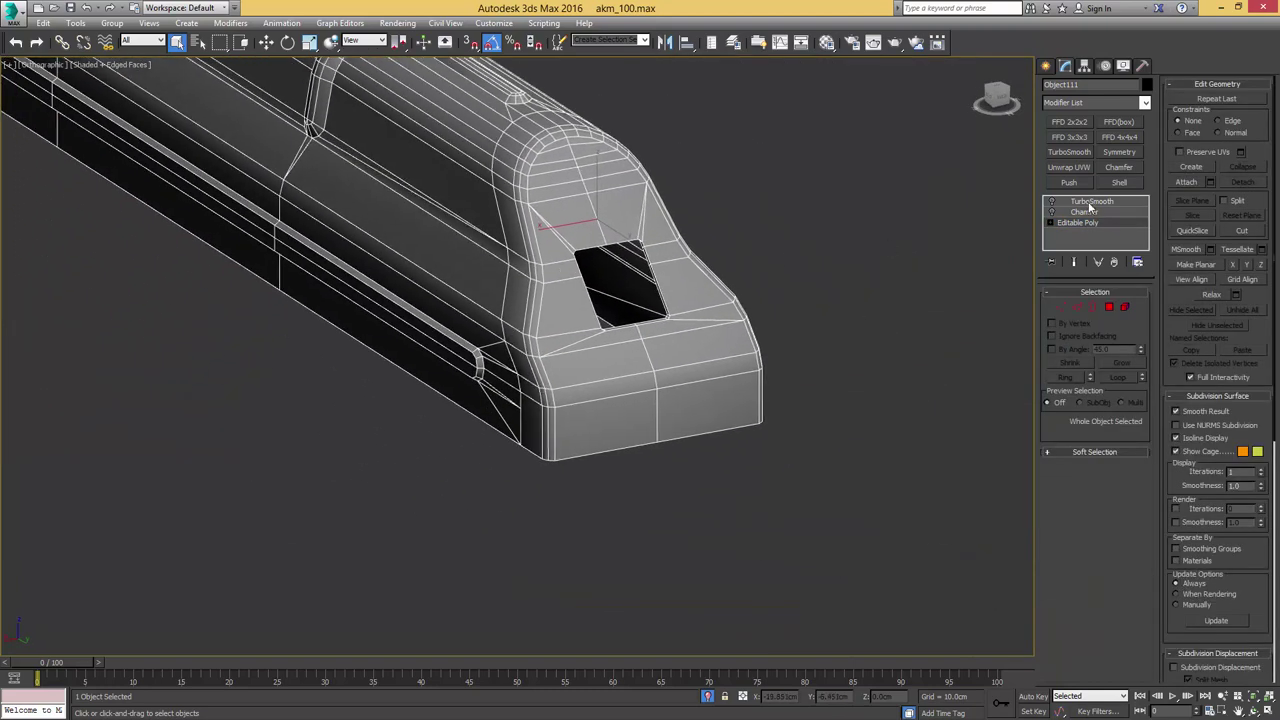
{"action": "left_click", "coordinate": [1091, 203]}
{"action": "key", "text": "F4"}
{"action": "left_click", "coordinate": [1081, 222]}
{"action": "key", "text": "F4"}
{"action": "key", "text": "2"}
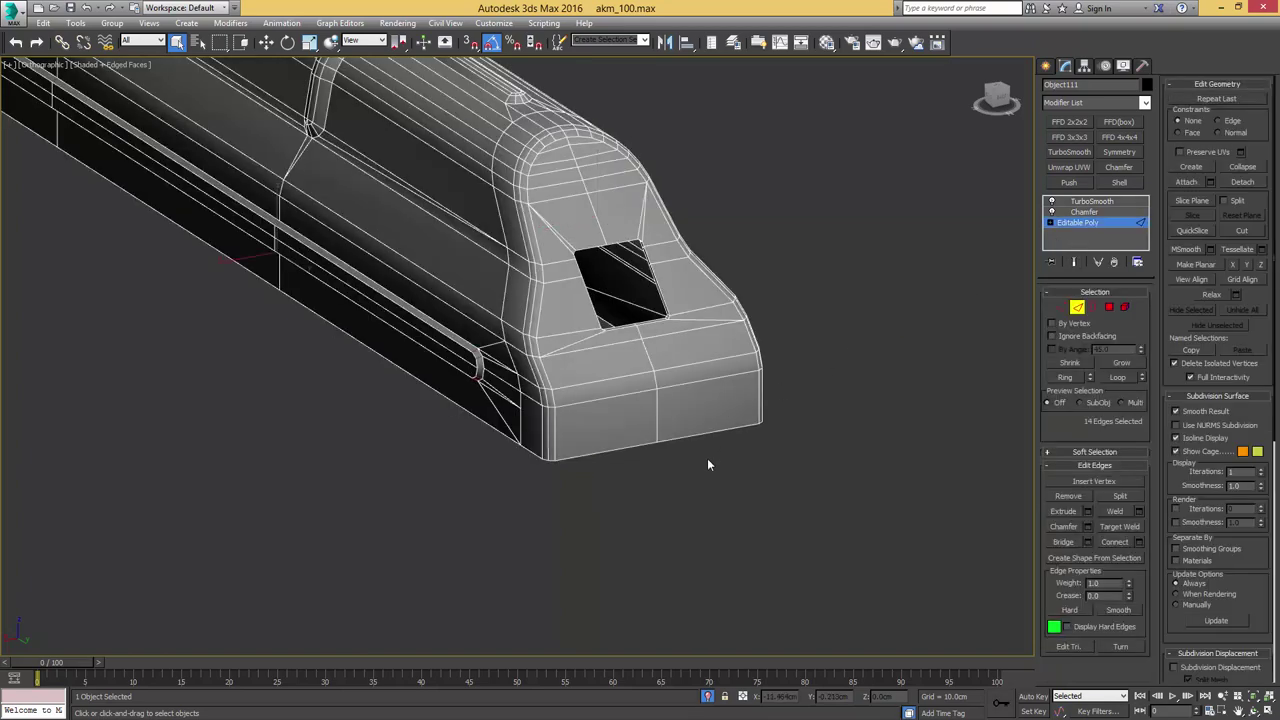
Connect the horizontal edges of the cover's lower rear band to add one vertical edge line on each half
{"action": "left_click_drag", "start_coordinate": [705, 375], "coordinate": [705, 373]}
{"action": "middle_click_drag", "start_coordinate": [705, 376], "coordinate": [770, 362], "text": "alt"}
{"action": "middle_click_drag", "start_coordinate": [644, 371], "coordinate": [603, 375], "text": "alt"}
{"action": "left_click", "coordinate": [603, 375], "text": "alt"}
{"action": "middle_click_drag", "start_coordinate": [677, 354], "coordinate": [771, 386], "text": "alt"}
{"action": "key", "text": "ctrl+shift+e"}
{"action": "left_click_drag", "start_coordinate": [866, 441], "coordinate": [871, 375]}
{"action": "key", "text": "ctrl+shift+e"}
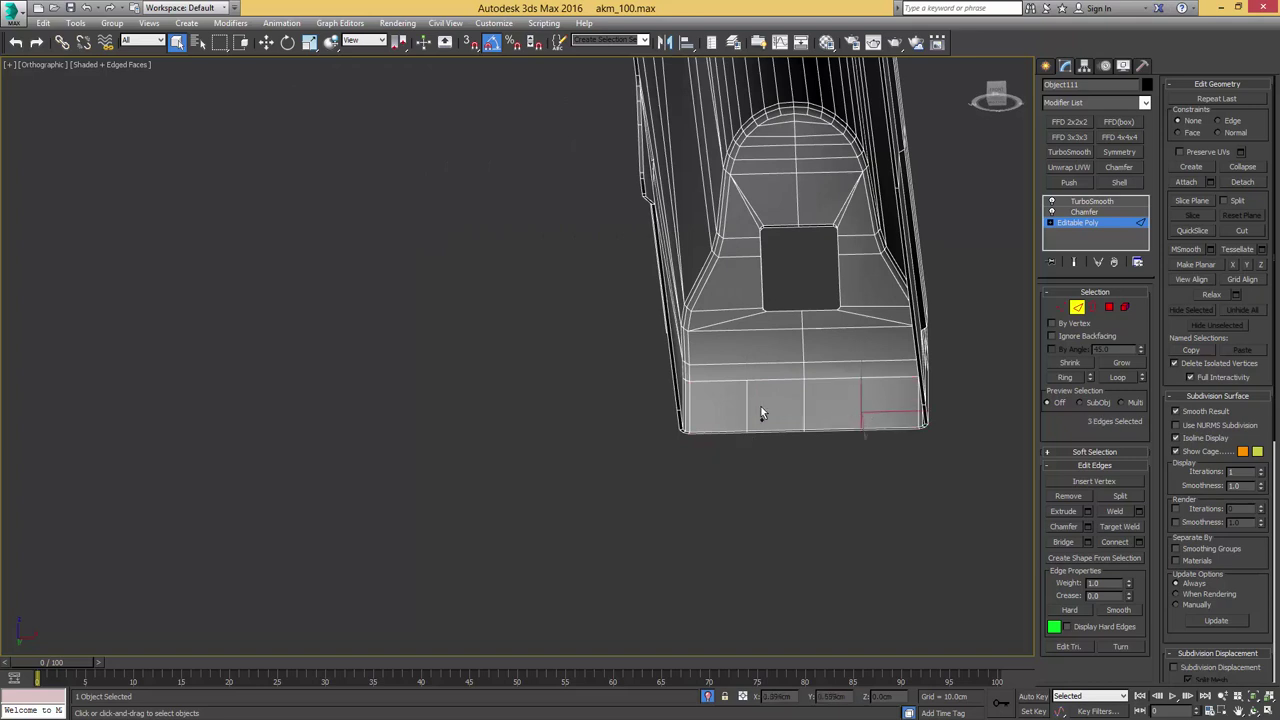
Convert the new edges to vertices and scale them outward to the side corners under the Edge constraint, showing the smoothed result
{"action": "left_click", "coordinate": [1061, 308], "text": "ctrl"}
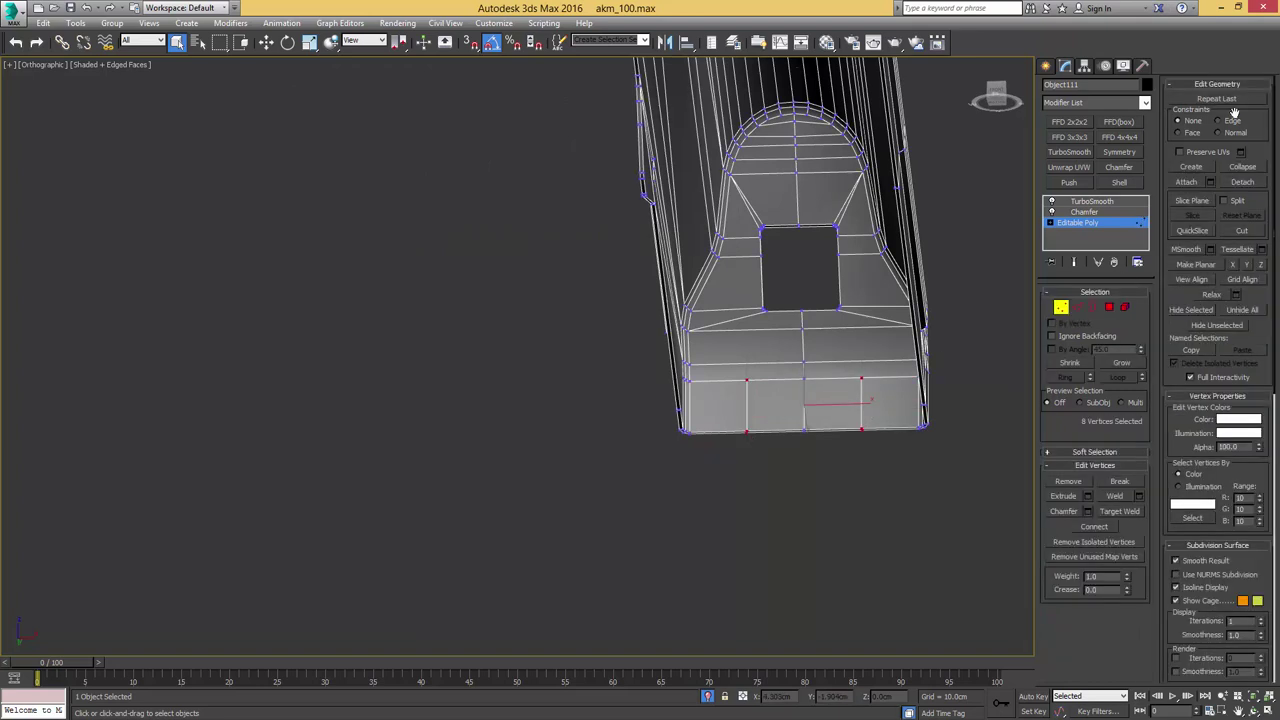
{"action": "key", "text": "w"}
{"action": "left_click_drag", "start_coordinate": [862, 405], "coordinate": [902, 399]}
{"action": "middle_click_drag", "start_coordinate": [902, 399], "coordinate": [830, 400], "text": "alt"}
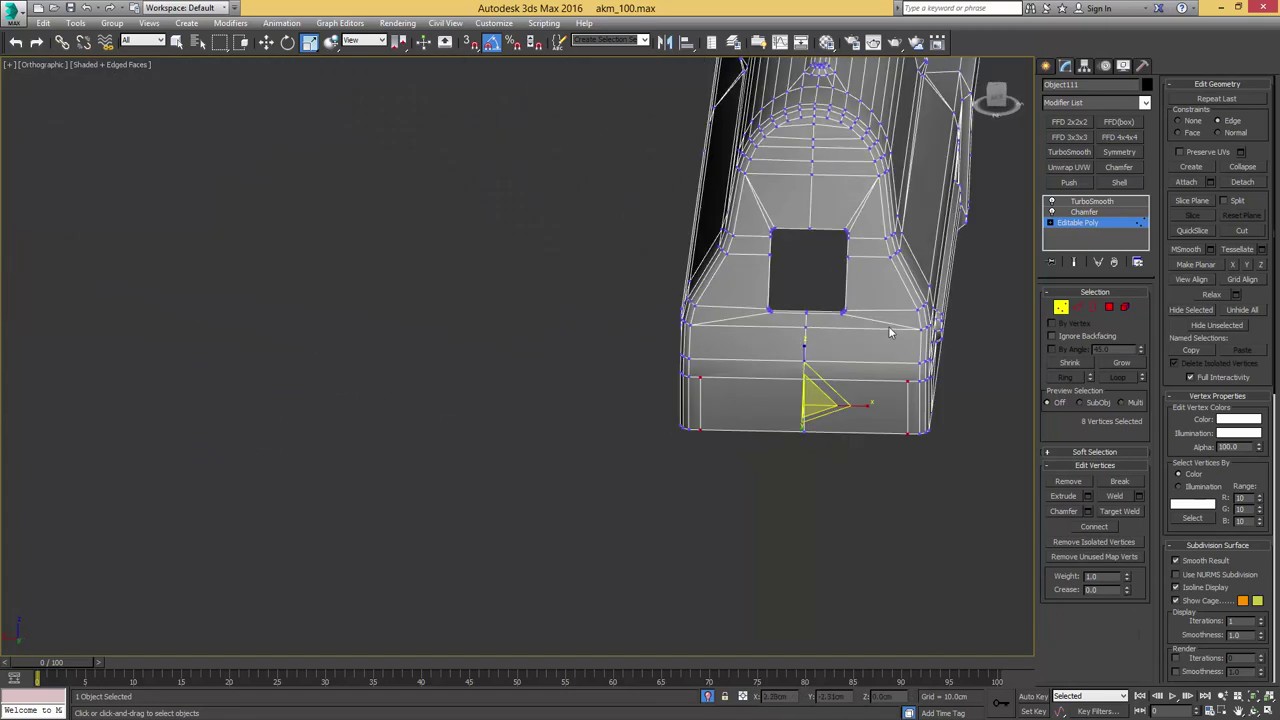
{"action": "left_click", "coordinate": [1098, 222]}
{"action": "scroll", "coordinate": [892, 350], "scroll_direction": "up", "scroll_amount": 3}
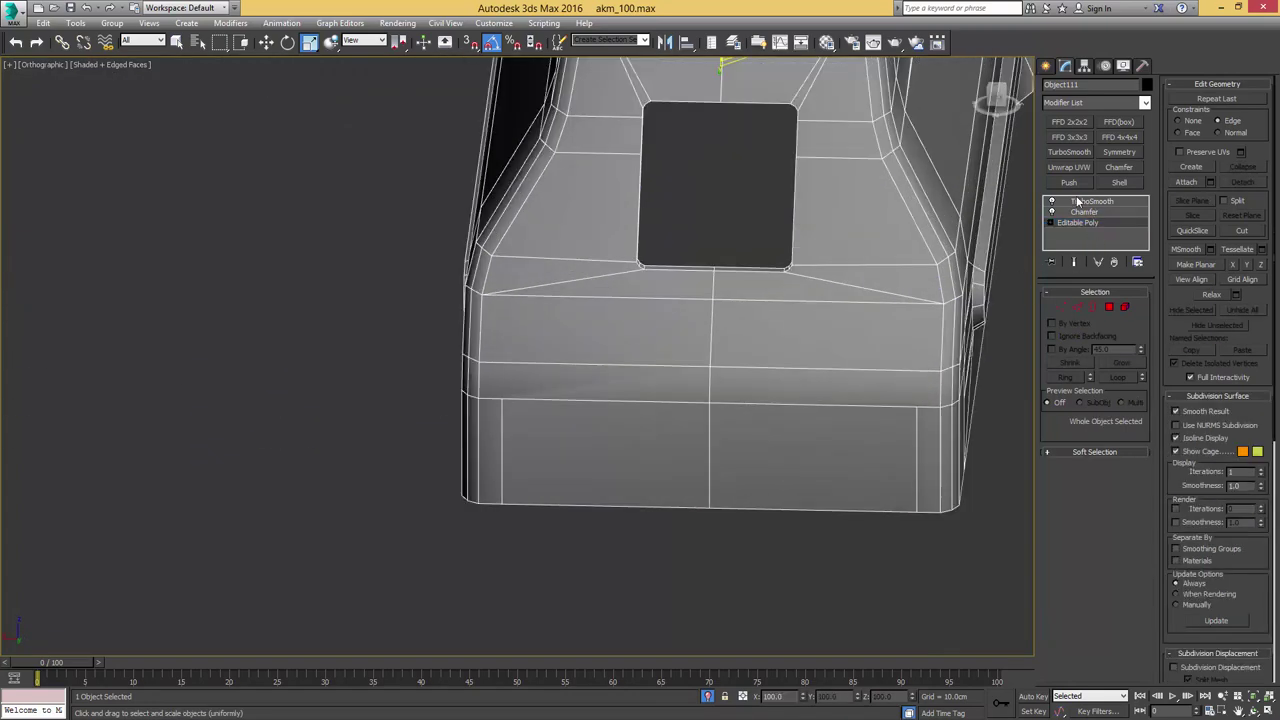
{"action": "left_click", "coordinate": [1078, 201]}
{"action": "key", "text": "F4"}
{"action": "scroll", "coordinate": [706, 332], "scroll_direction": "down", "scroll_amount": 4}
Slice the cover vertically at two places along the side groove with the Slice Plane, with the end result shown
{"action": "key", "text": "w"}
{"action": "middle_click_drag", "start_coordinate": [706, 332], "coordinate": [636, 327], "text": "alt"}
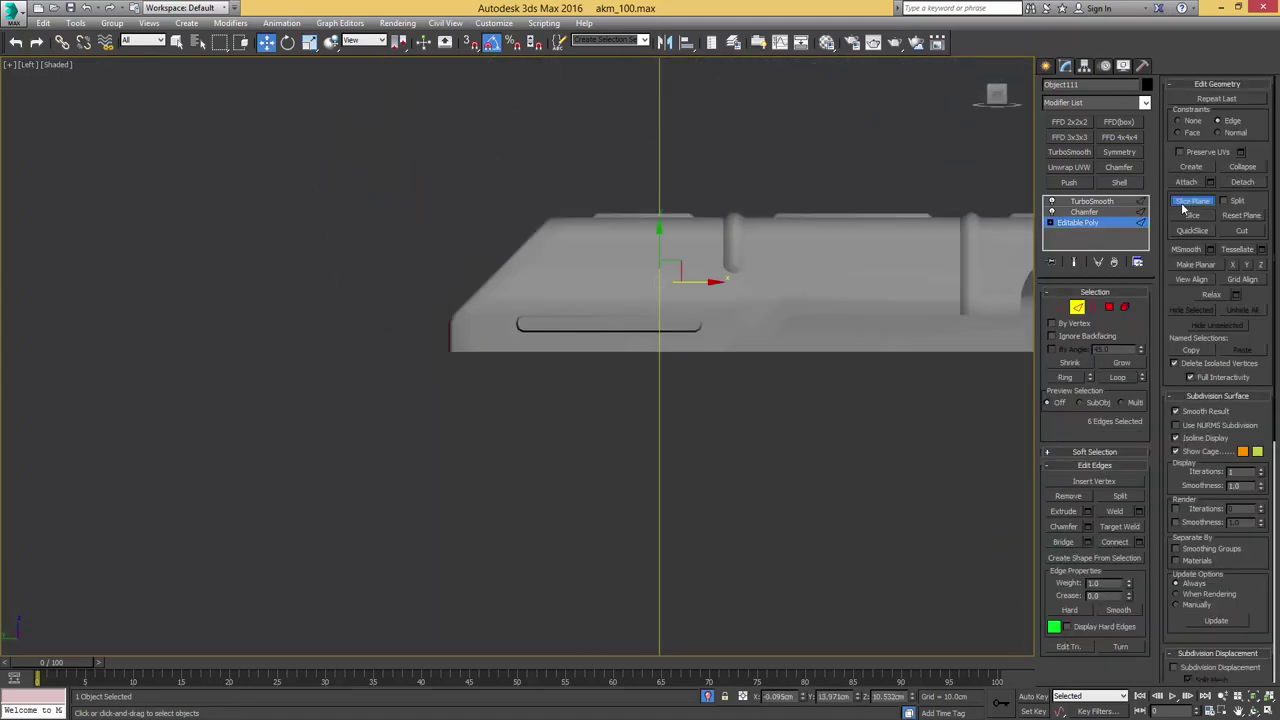
{"action": "left_click", "coordinate": [1078, 263]}
{"action": "scroll", "coordinate": [700, 250], "scroll_direction": "up", "scroll_amount": 5}
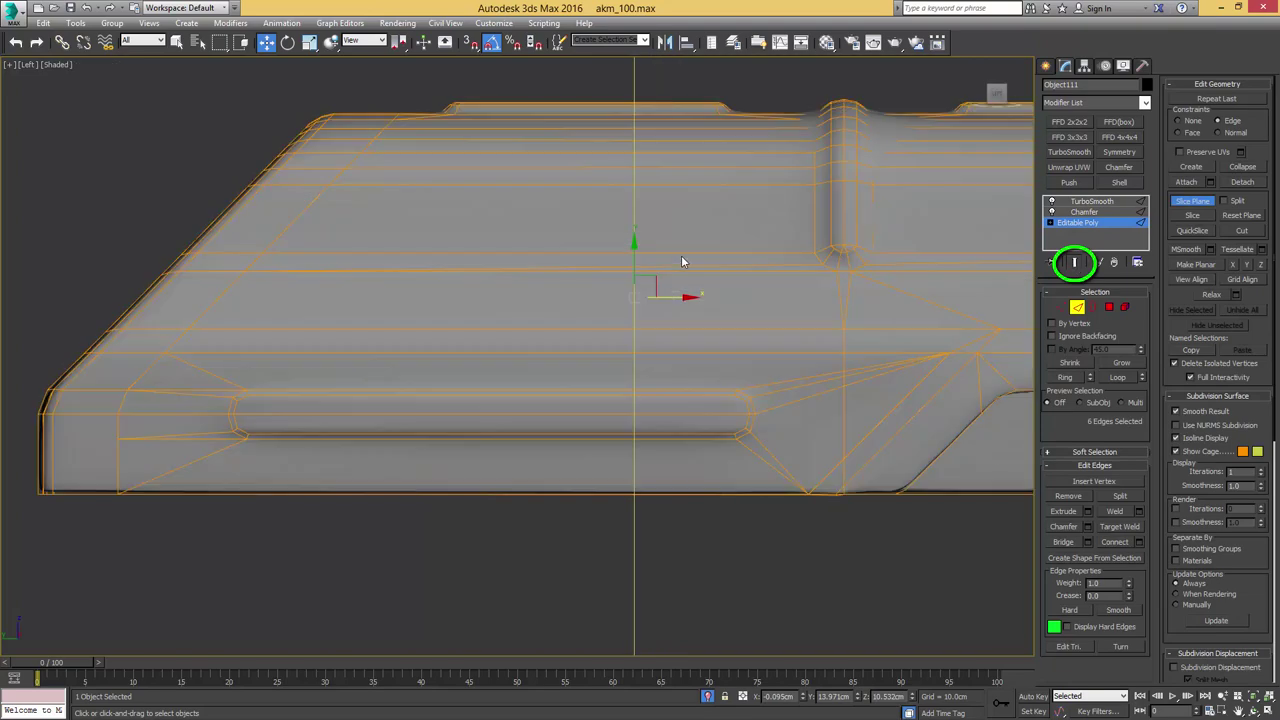
{"action": "left_click_drag", "start_coordinate": [672, 296], "coordinate": [500, 271]}
{"action": "left_click", "coordinate": [1190, 217]}
{"action": "left_click", "coordinate": [1190, 217]}
{"action": "scroll", "coordinate": [723, 268], "scroll_direction": "down", "scroll_amount": 3}
Slice the cover vertically just behind and just in front of the middle rib
{"action": "middle_click_drag", "start_coordinate": [603, 297], "coordinate": [383, 294]}
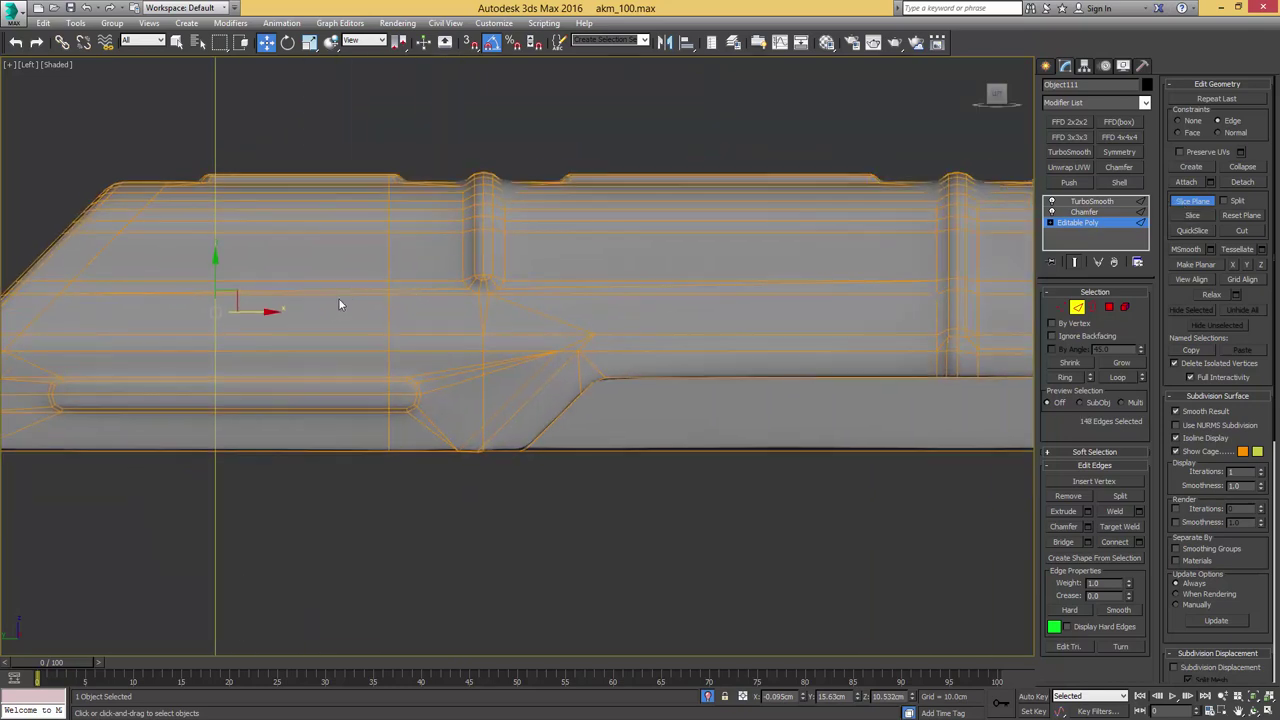
{"action": "left_click_drag", "start_coordinate": [258, 310], "coordinate": [965, 299]}
{"action": "scroll", "coordinate": [957, 299], "scroll_direction": "up", "scroll_amount": 2}
{"action": "middle_click_drag", "start_coordinate": [957, 299], "coordinate": [703, 310]}
{"action": "left_click_drag", "start_coordinate": [703, 330], "coordinate": [708, 330]}
{"action": "left_click", "coordinate": [1191, 216]}
{"action": "middle_click_drag", "start_coordinate": [816, 230], "coordinate": [729, 243]}
{"action": "left_click_drag", "start_coordinate": [605, 345], "coordinate": [686, 341]}
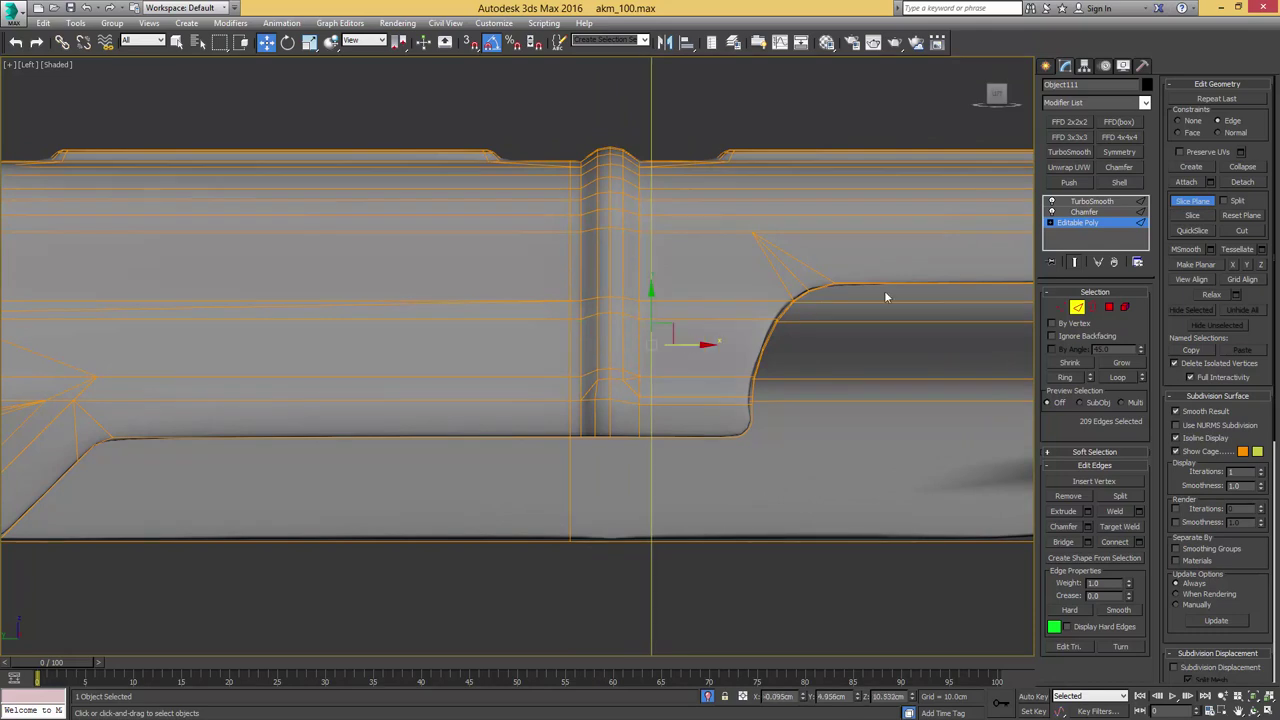
{"action": "middle_click_drag", "start_coordinate": [832, 242], "coordinate": [477, 366]}
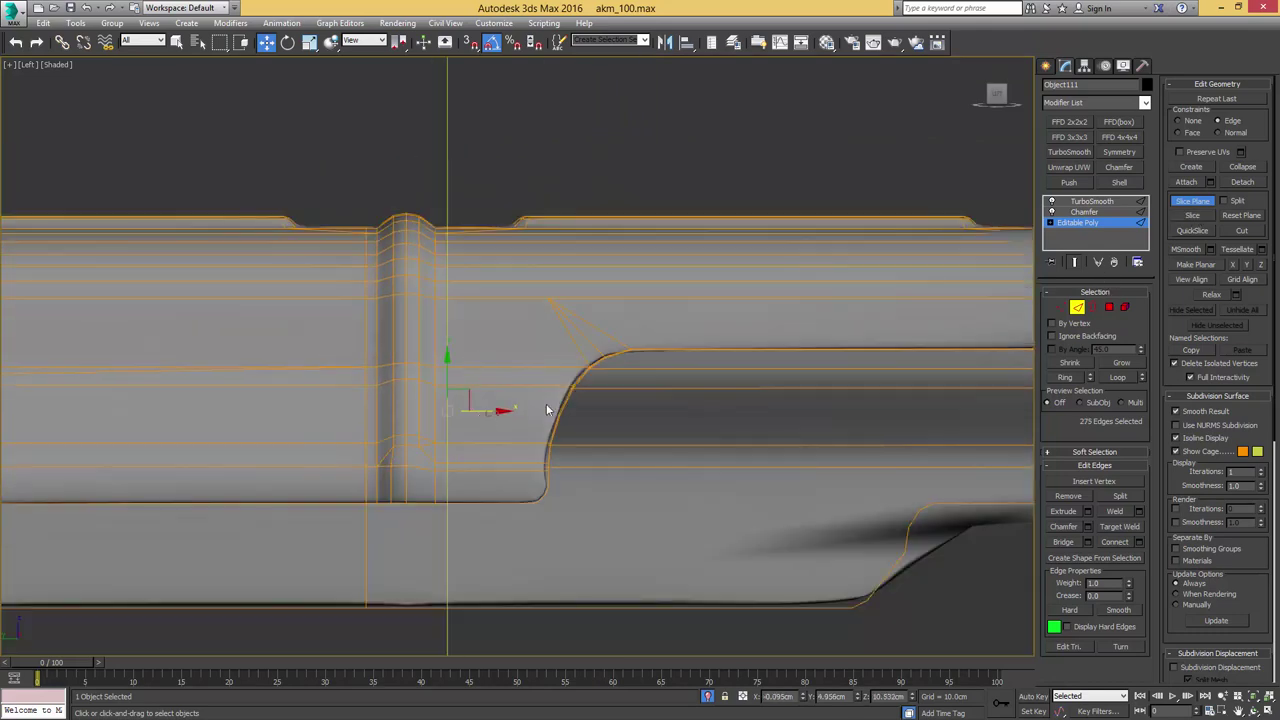
Slice the cover vertically past the ejection port's curved corner and past the step in the lower edge
{"action": "left_click_drag", "start_coordinate": [502, 410], "coordinate": [677, 411]}
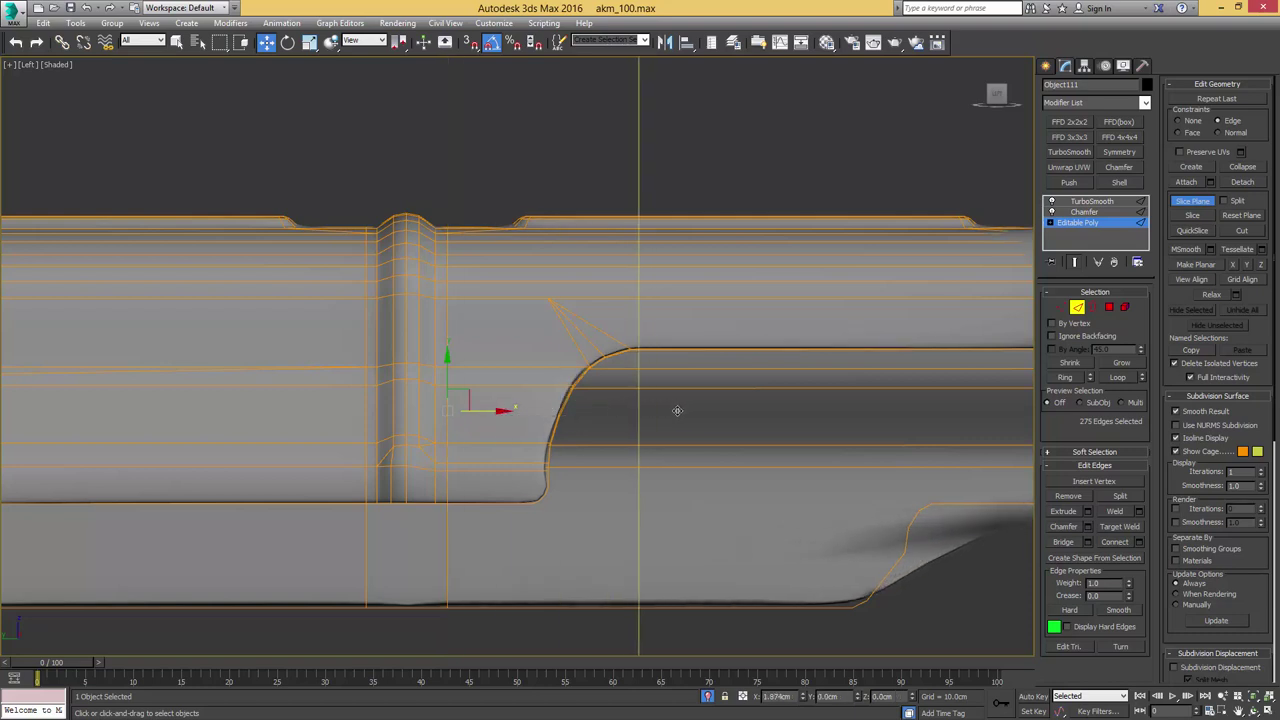
{"action": "left_click", "coordinate": [1193, 216]}
{"action": "middle_click_drag", "start_coordinate": [800, 318], "coordinate": [531, 388]}
{"action": "left_click_drag", "start_coordinate": [429, 434], "coordinate": [738, 408]}
{"action": "left_click", "coordinate": [1193, 216]}
Slice the cover vertically around the front rib and near the front end, and leave the Slice Plane mode
{"action": "middle_click_drag", "start_coordinate": [744, 440], "coordinate": [531, 438]}
{"action": "left_click_drag", "start_coordinate": [516, 429], "coordinate": [818, 420]}
{"action": "left_click", "coordinate": [1192, 217]}
{"action": "left_click", "coordinate": [1192, 215]}
{"action": "left_click", "coordinate": [1194, 217]}
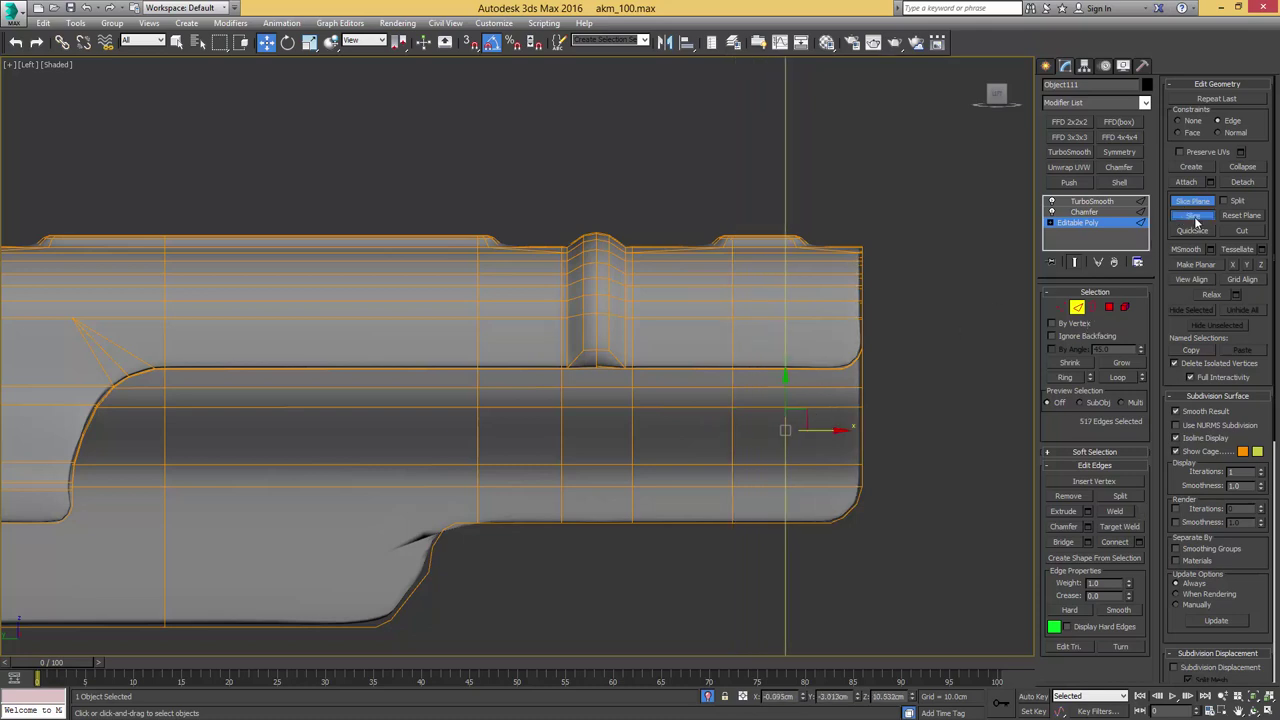
{"action": "key", "text": "2"}
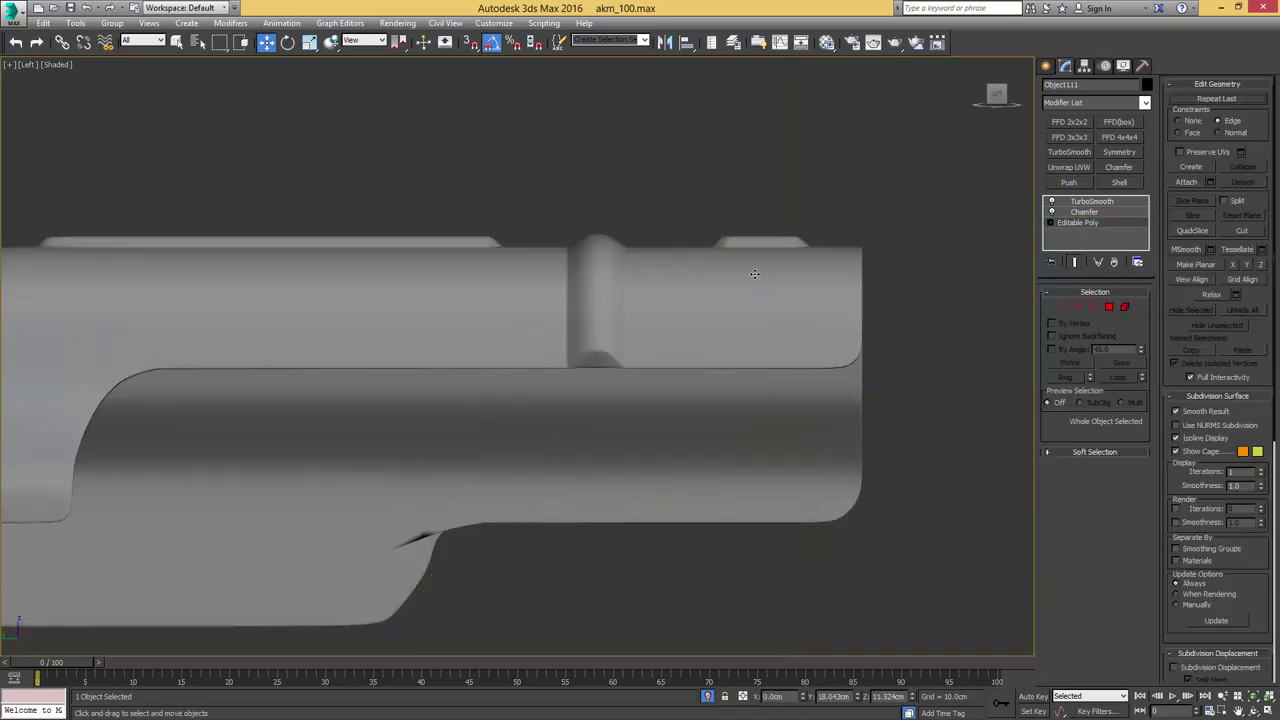
Examine the smoothed cover's grooves and ribs, comparing the wireframe with TurboSmooth hidden and shown
{"action": "middle_click_drag", "start_coordinate": [391, 348], "coordinate": [822, 306]}
{"action": "scroll", "coordinate": [822, 306], "scroll_direction": "down", "scroll_amount": 1}
{"action": "middle_click_drag", "start_coordinate": [690, 285], "coordinate": [546, 351], "text": "alt"}
{"action": "middle_click_drag", "start_coordinate": [460, 306], "coordinate": [585, 324]}
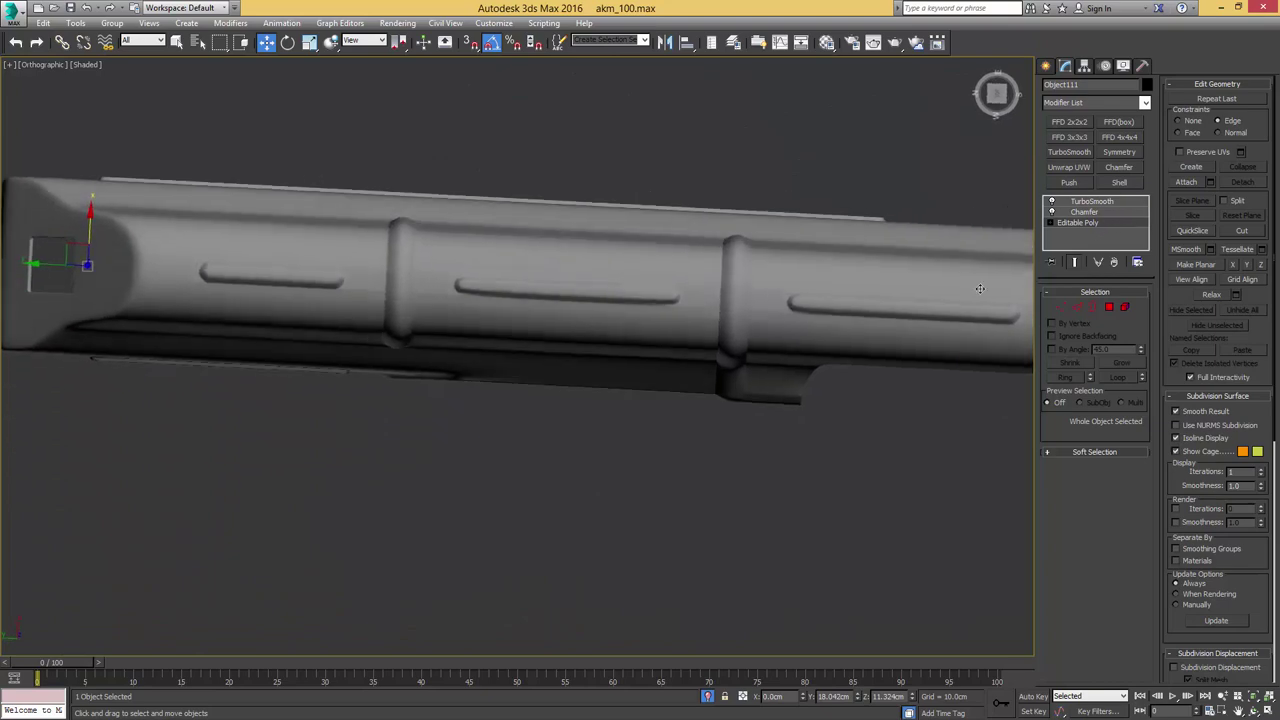
{"action": "key", "text": "F4"}
{"action": "left_click", "coordinate": [1051, 201]}
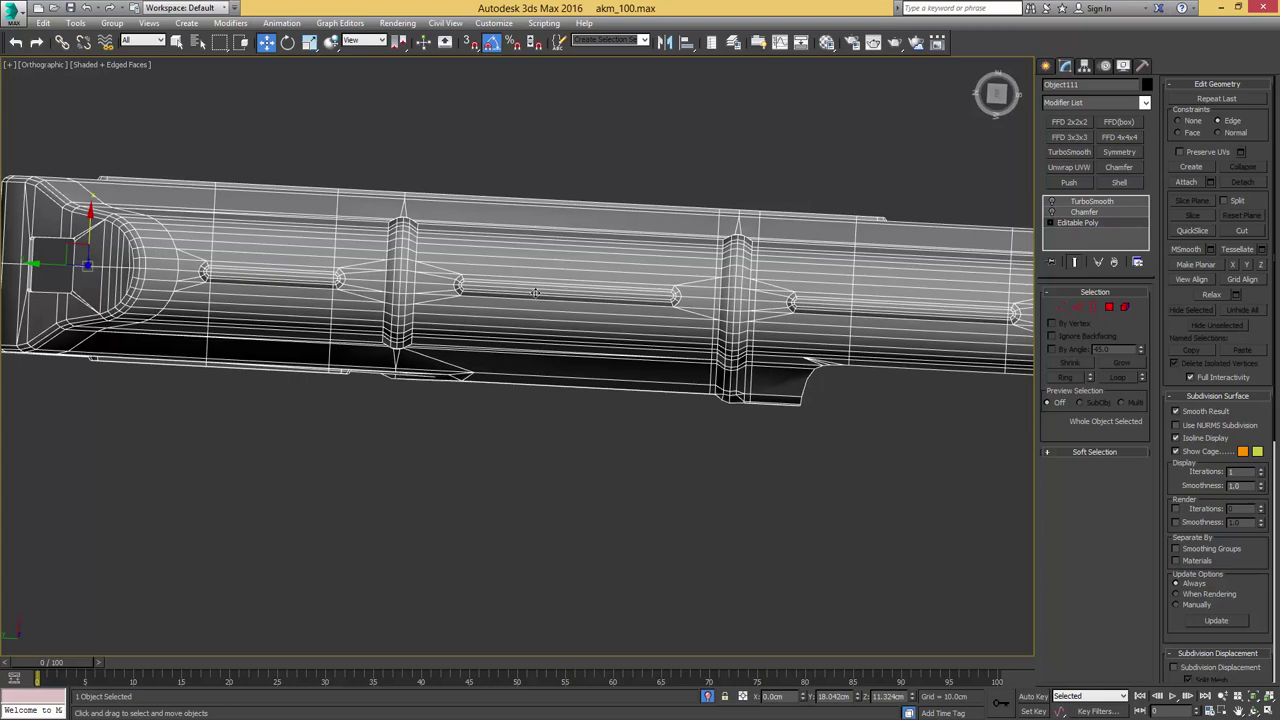
{"action": "left_click", "coordinate": [1051, 202]}
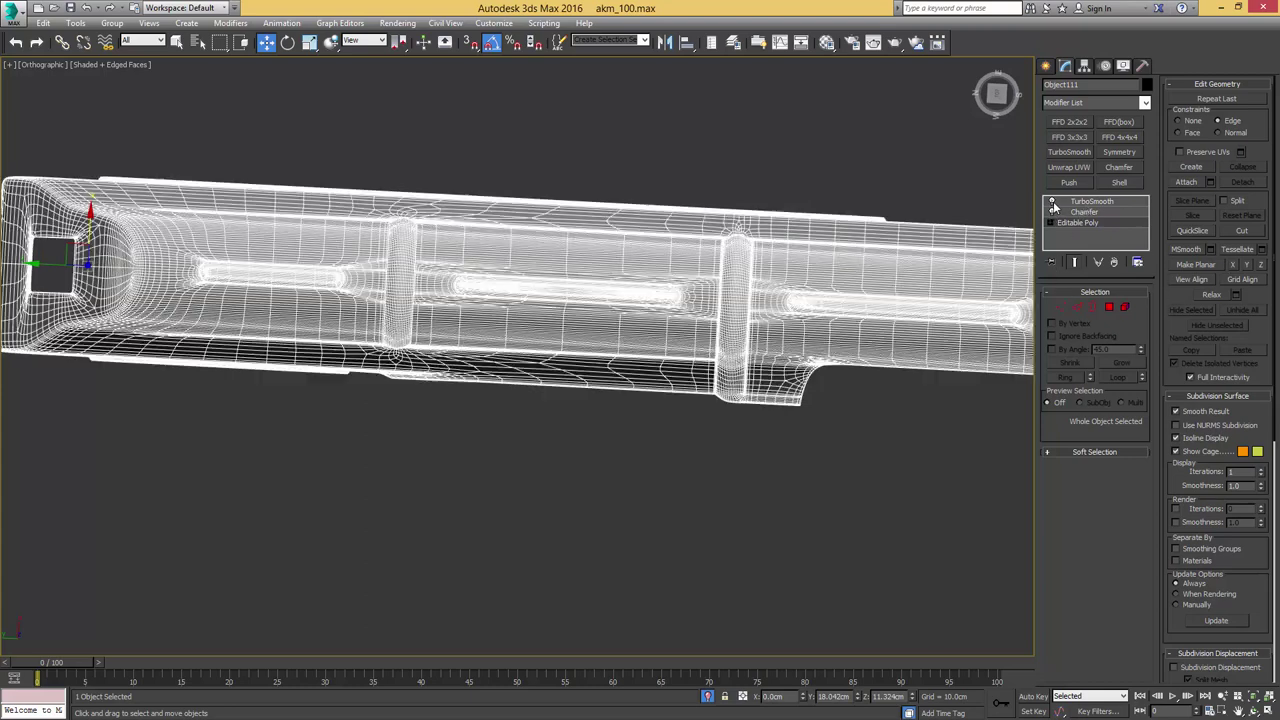
Slice the cover vertically at the front and rear ends of the middle top groove, and return to the smoothed result
{"action": "left_click", "coordinate": [1077, 309]}
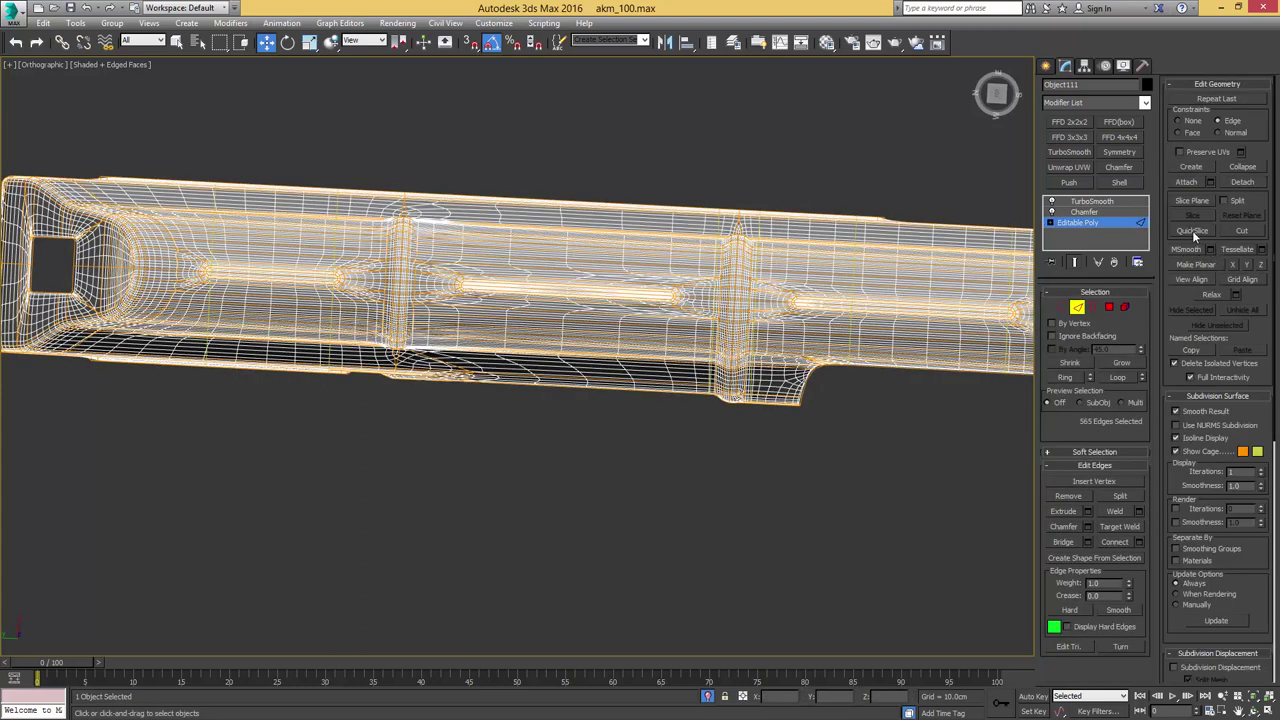
{"action": "left_click", "coordinate": [1191, 201]}
{"action": "scroll", "coordinate": [706, 243], "scroll_direction": "down", "scroll_amount": 5}
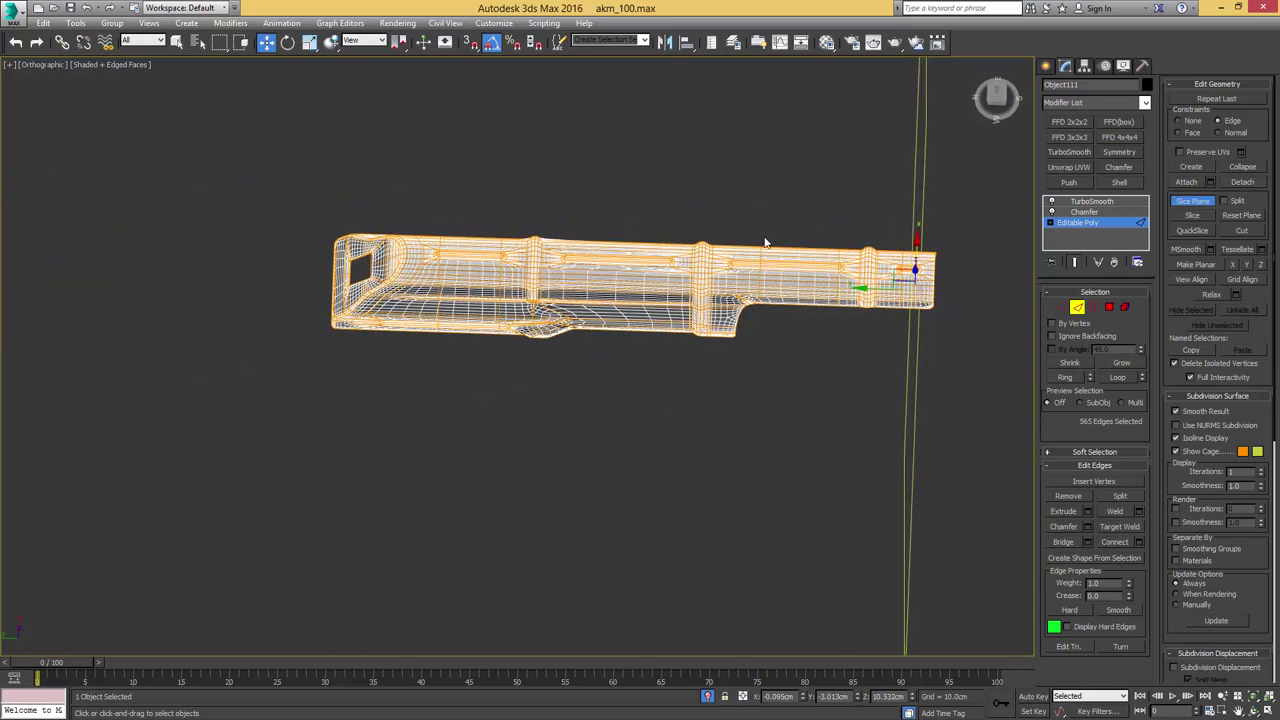
{"action": "left_click_drag", "start_coordinate": [868, 287], "coordinate": [612, 275]}
{"action": "scroll", "coordinate": [615, 272], "scroll_direction": "up", "scroll_amount": 6}
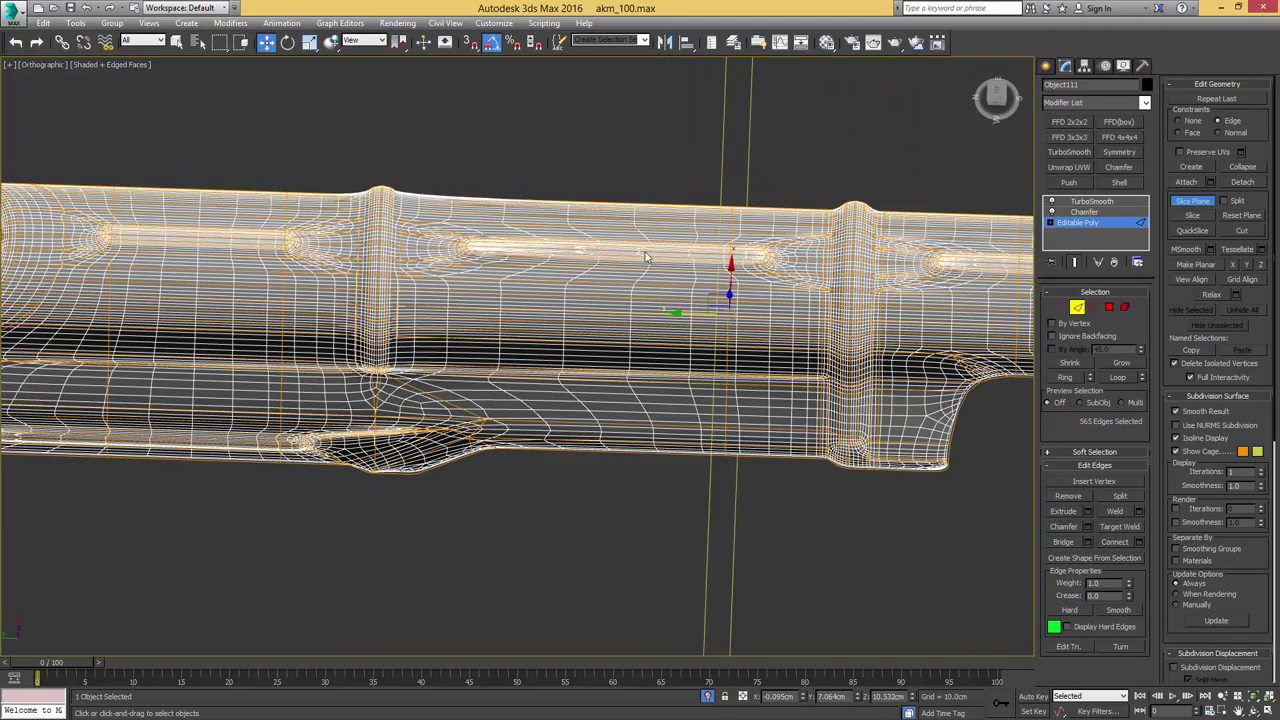
{"action": "left_click_drag", "start_coordinate": [705, 338], "coordinate": [786, 334]}
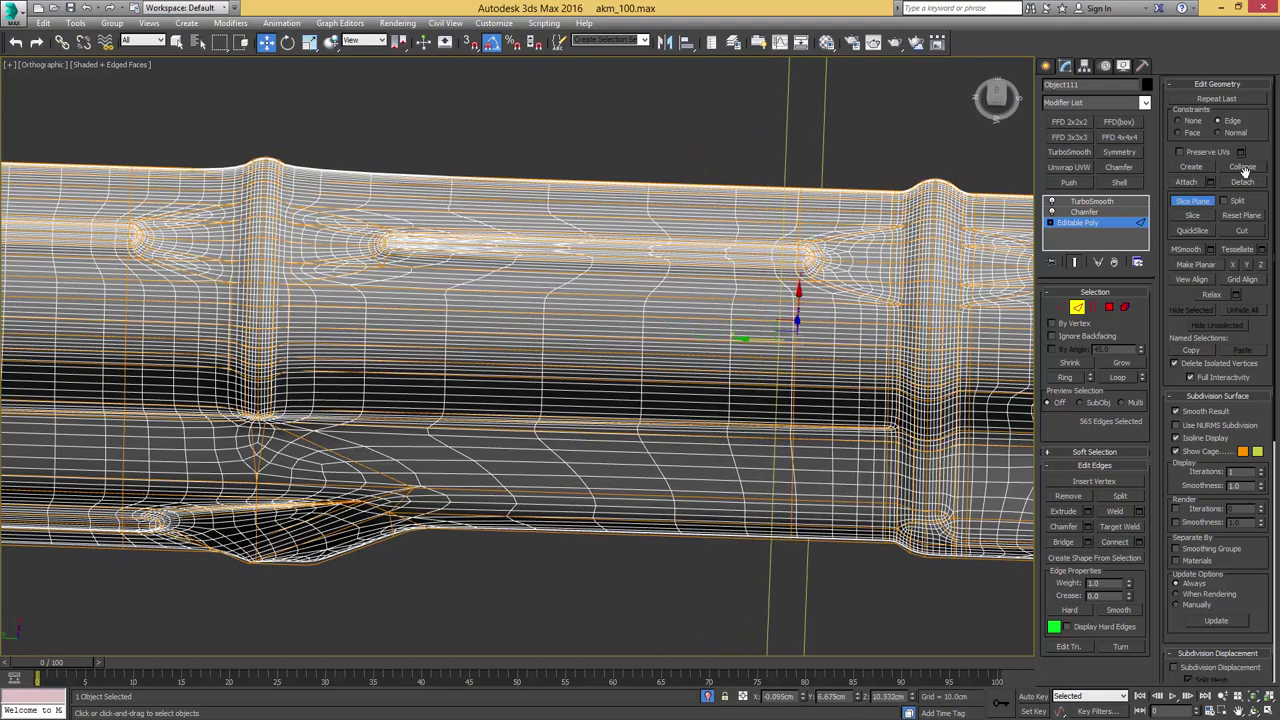
{"action": "key", "text": "F4"}
{"action": "left_click", "coordinate": [1190, 216]}
{"action": "left_click_drag", "start_coordinate": [762, 280], "coordinate": [380, 273]}
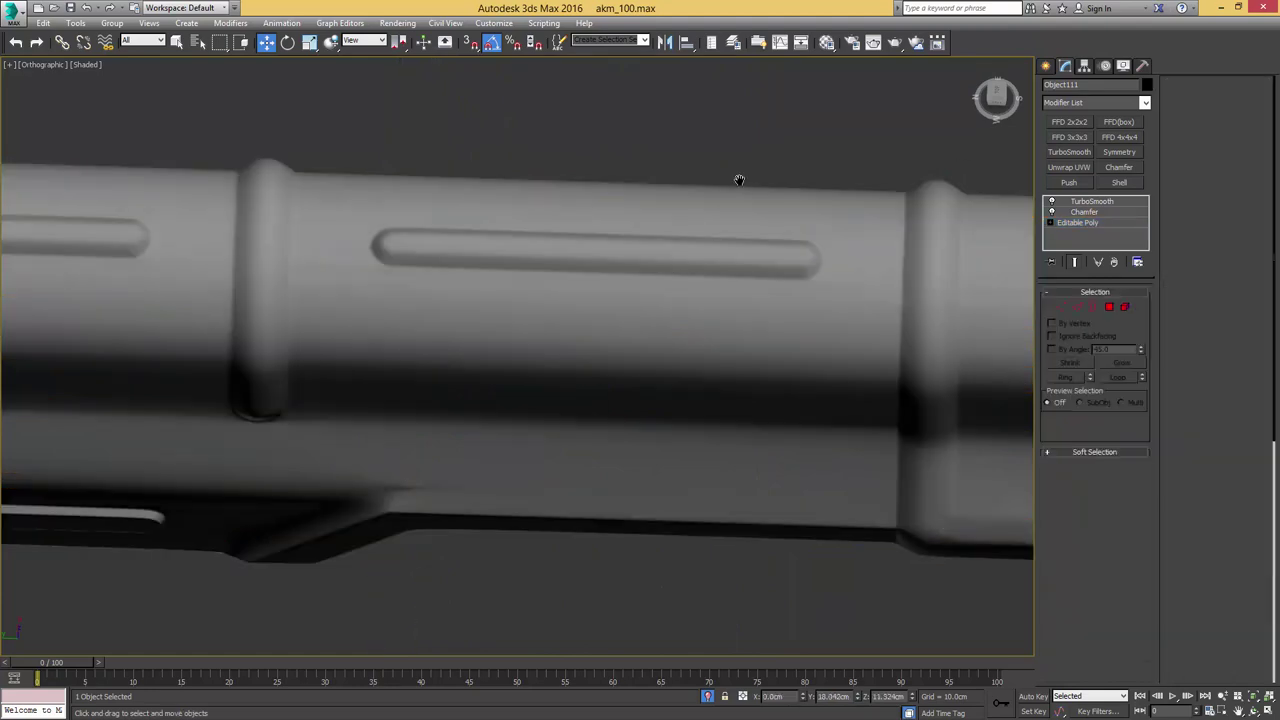
{"action": "middle_click_drag", "start_coordinate": [737, 177], "coordinate": [571, 198], "text": "alt"}
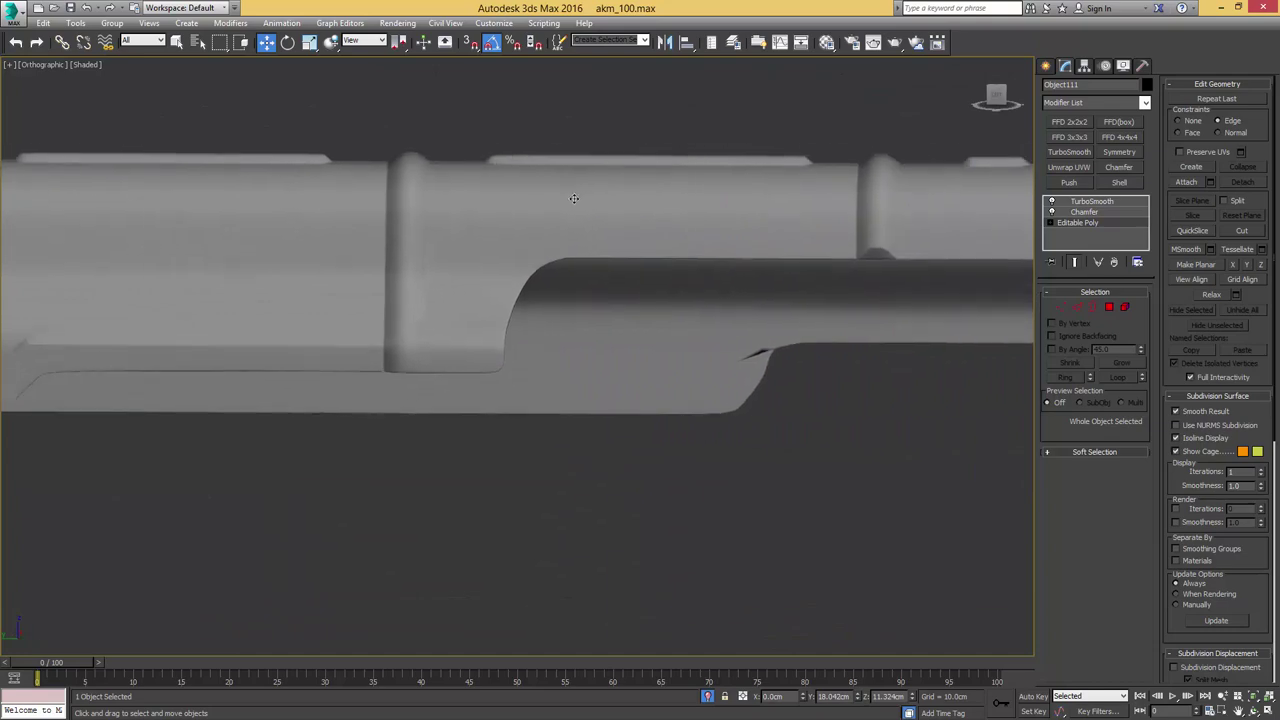
Assign smoothing group 2 to the two polygons closing the lower end of the cover's front rib
{"action": "middle_click_drag", "start_coordinate": [852, 177], "coordinate": [795, 336], "text": "alt"}
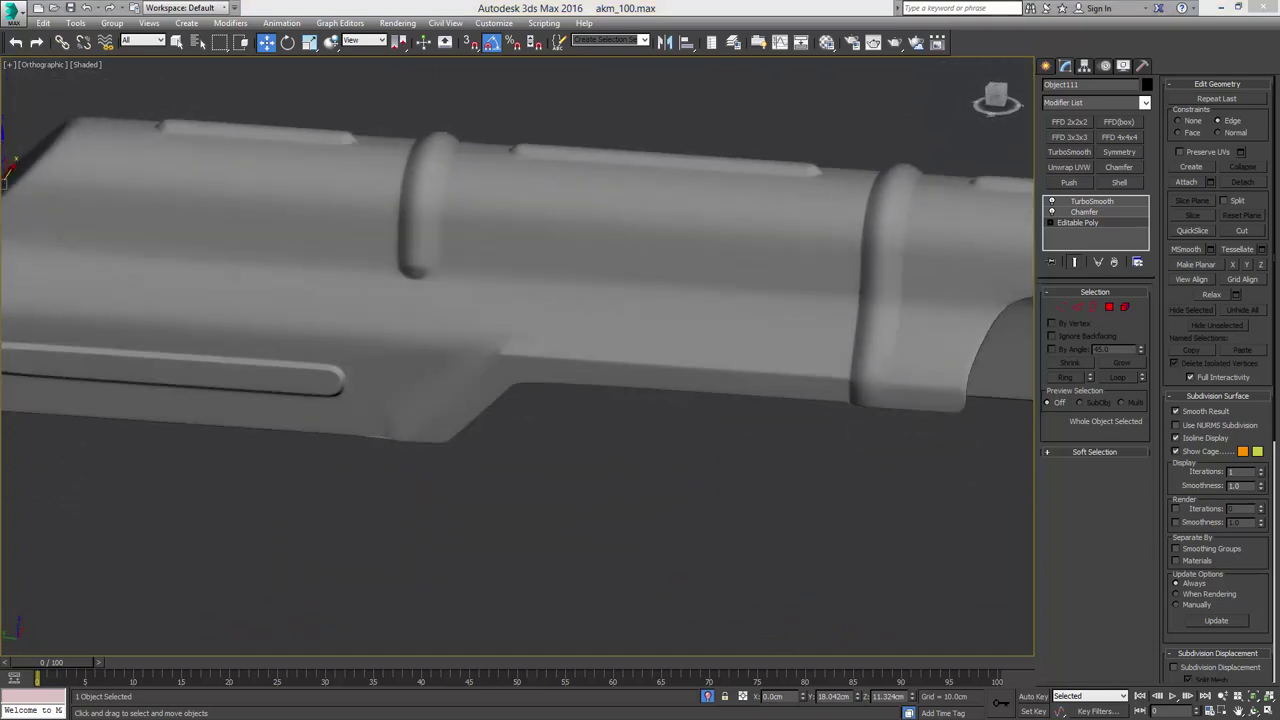
{"action": "middle_click_drag", "start_coordinate": [890, 230], "coordinate": [538, 223], "text": "alt"}
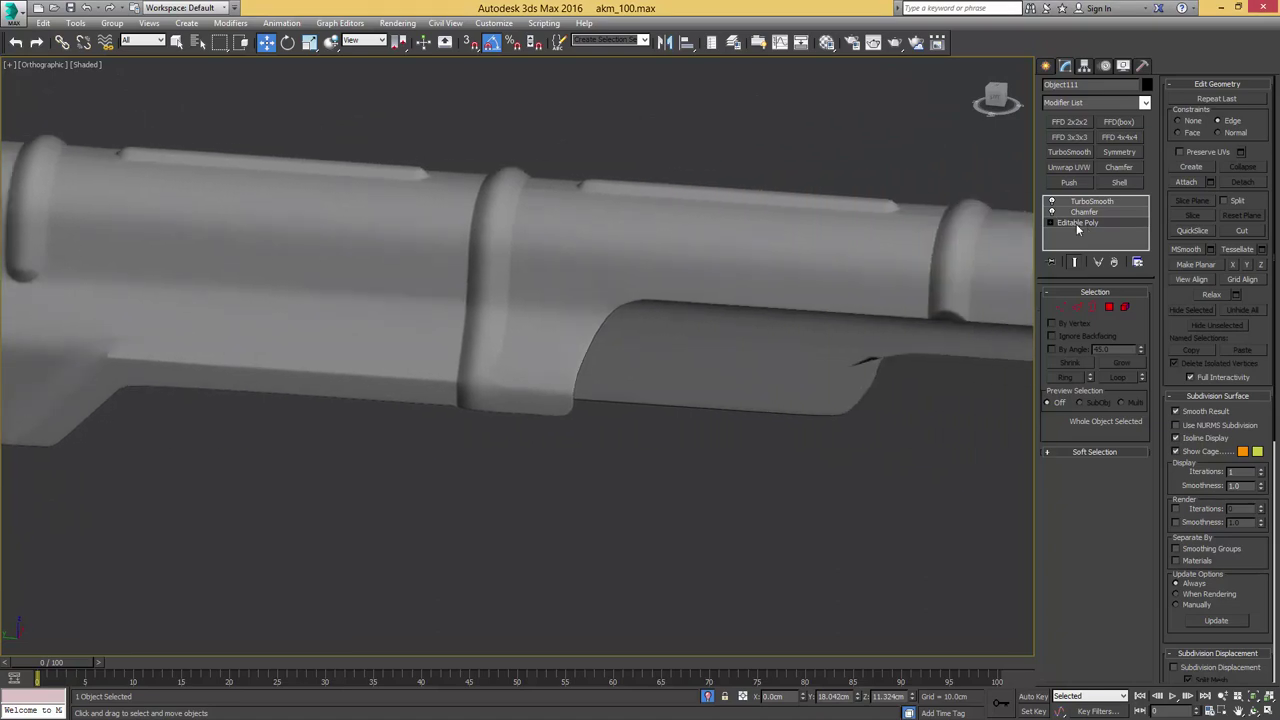
{"action": "left_click", "coordinate": [1078, 222]}
{"action": "middle_click_drag", "start_coordinate": [886, 194], "coordinate": [878, 181], "text": "alt"}
{"action": "left_click", "coordinate": [1052, 202]}
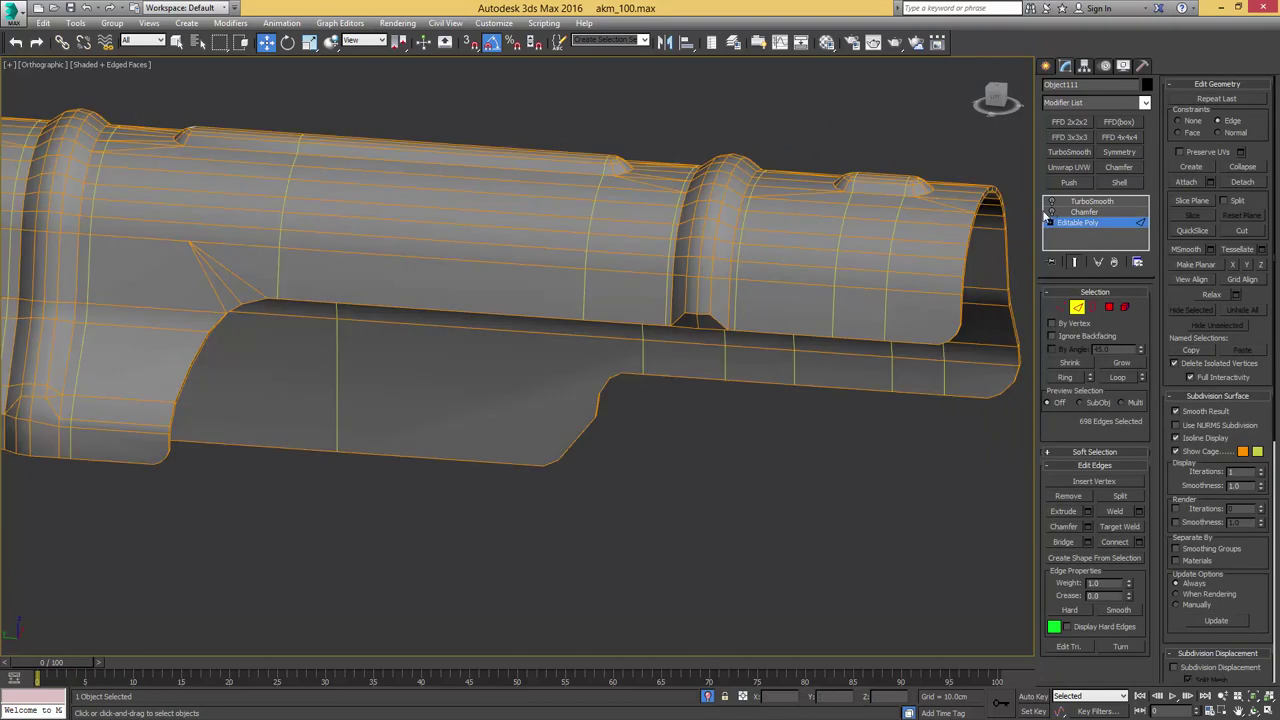
{"action": "scroll", "coordinate": [735, 196], "scroll_direction": "up", "scroll_amount": 5}
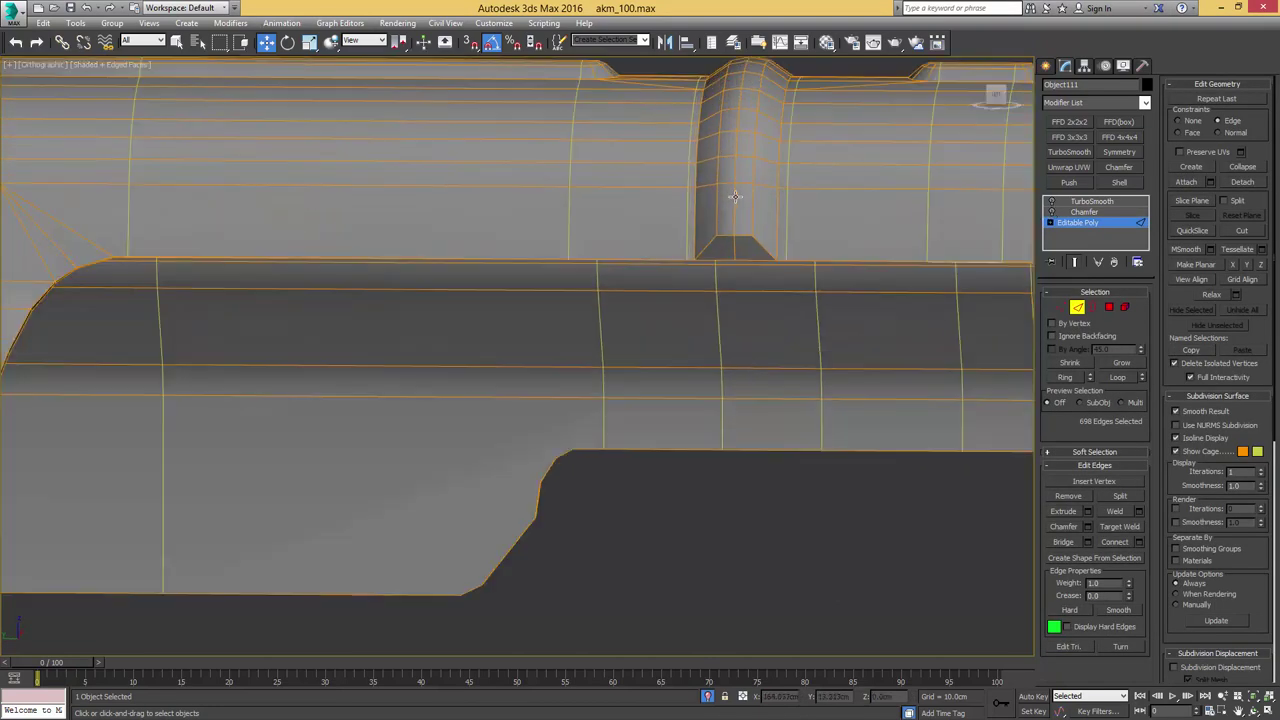
{"action": "scroll", "coordinate": [735, 196], "scroll_direction": "up", "scroll_amount": 2}
{"action": "key", "text": "4"}
{"action": "left_click", "coordinate": [738, 216]}
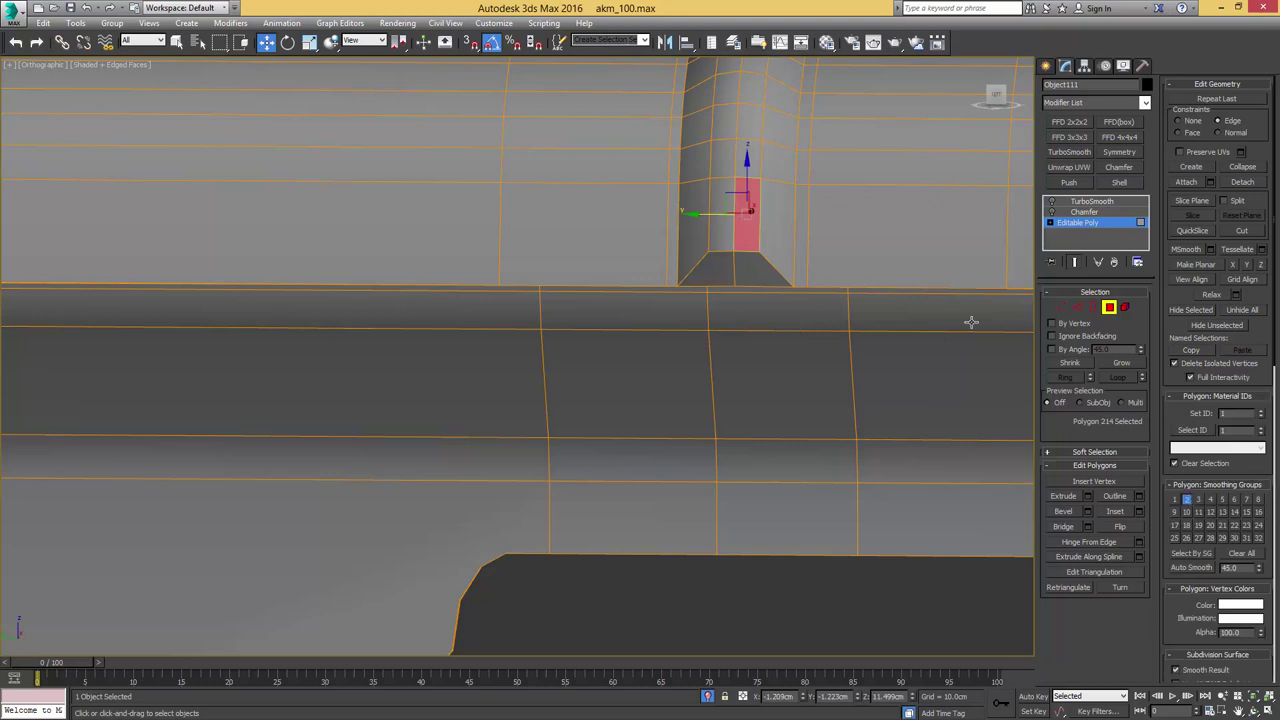
{"action": "left_click", "coordinate": [741, 267]}
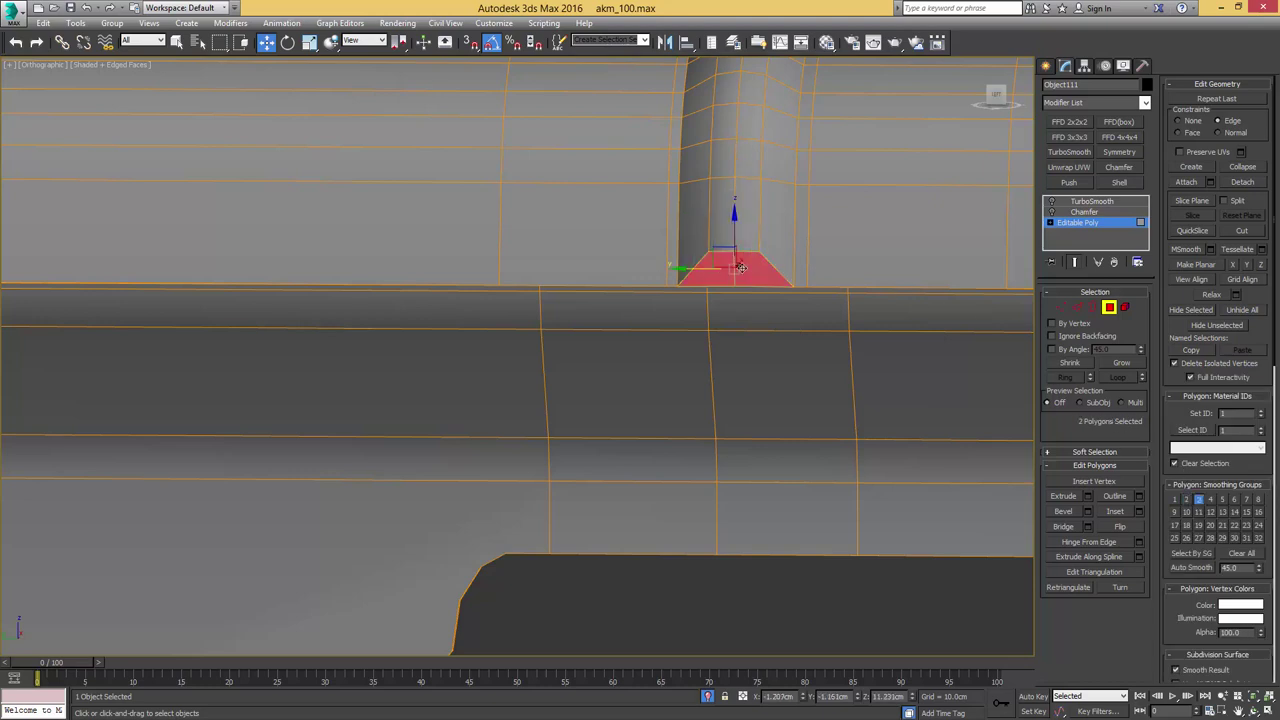
{"action": "left_click", "coordinate": [1188, 500]}
{"action": "key", "text": "4"}
{"action": "key", "text": "F4"}
{"action": "middle_click_drag", "start_coordinate": [834, 180], "coordinate": [920, 249], "text": "alt"}
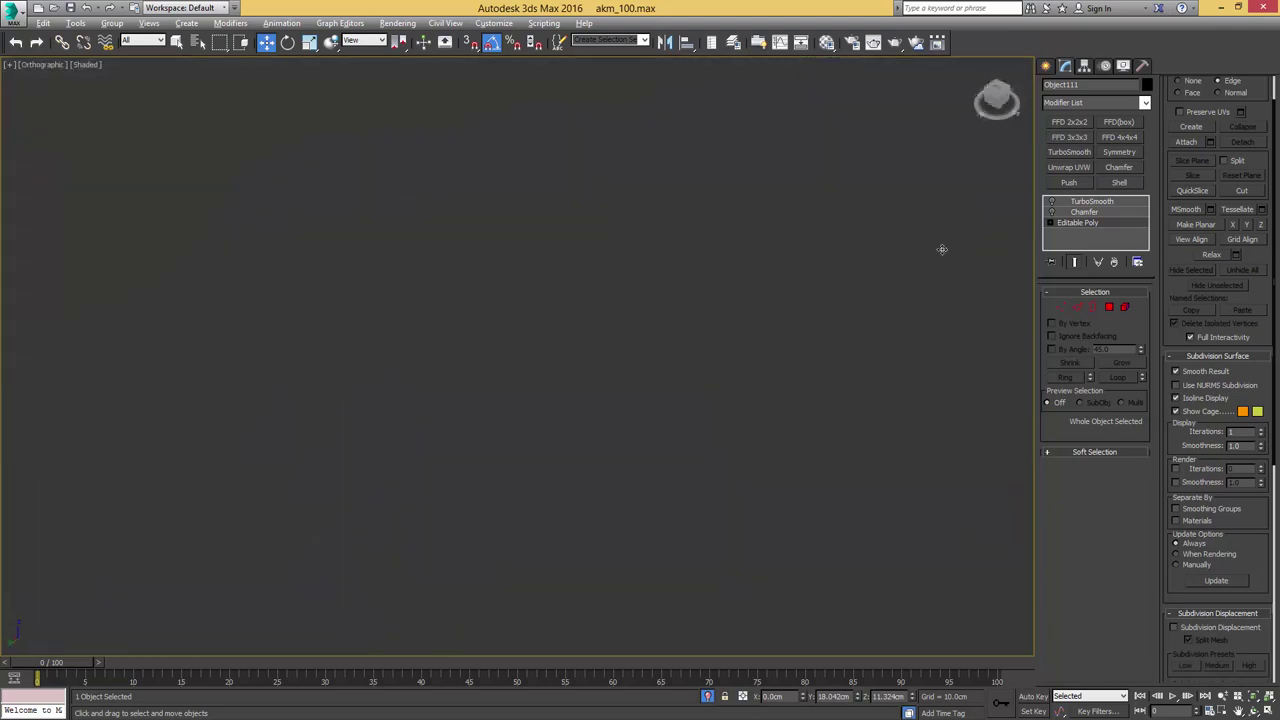
Try a vertical Slice Plane position near the cover's sloped rear end, and return to the TurboSmooth level
{"action": "key", "text": "2"}
{"action": "left_click", "coordinate": [1192, 201]}
{"action": "scroll", "coordinate": [789, 274], "scroll_direction": "down", "scroll_amount": 4}
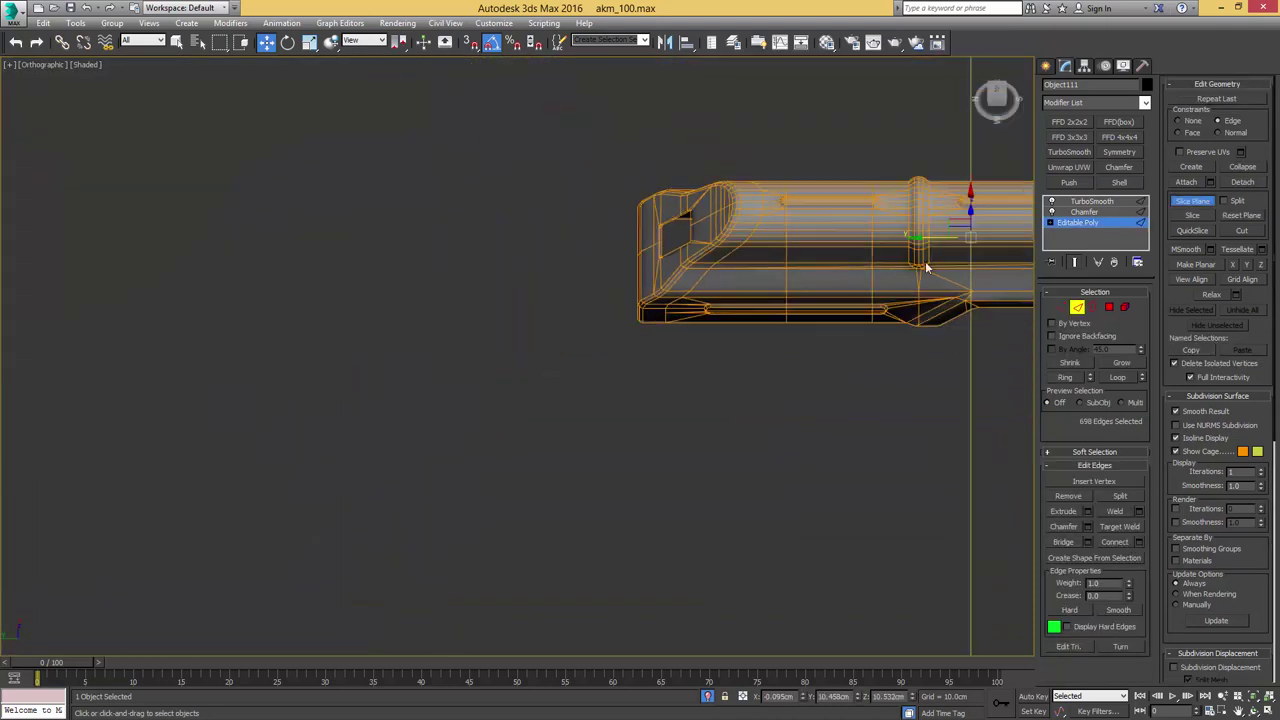
{"action": "left_click_drag", "start_coordinate": [940, 237], "coordinate": [686, 235]}
{"action": "scroll", "coordinate": [686, 235], "scroll_direction": "up", "scroll_amount": 3}
{"action": "middle_click_drag", "start_coordinate": [686, 235], "coordinate": [728, 210], "text": "alt"}
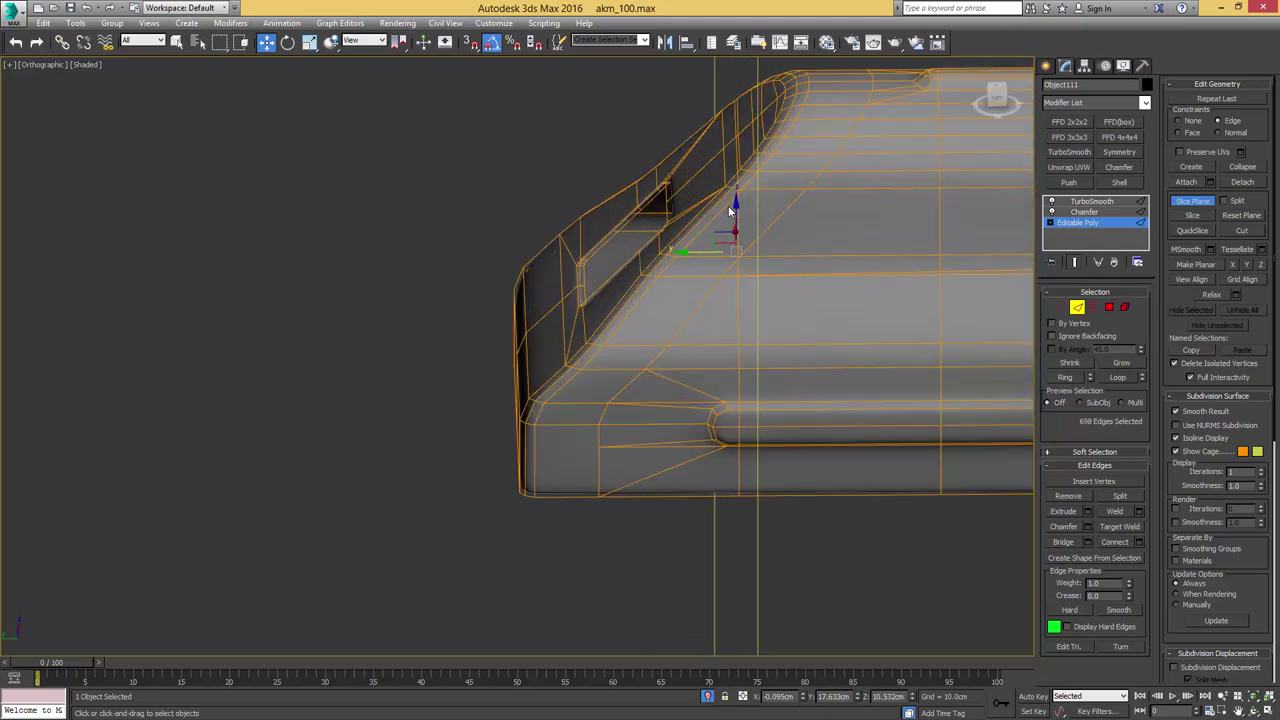
{"action": "left_click", "coordinate": [1082, 202]}
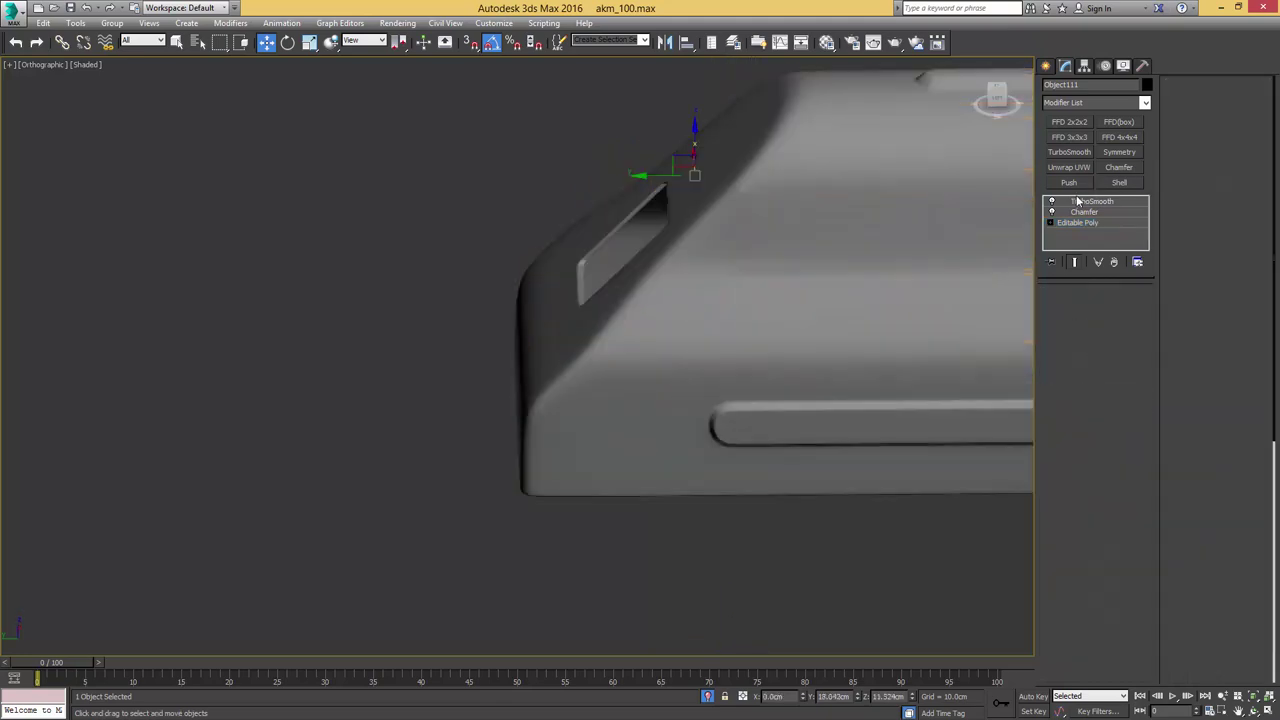
Exit isolation to show the whole rifle, and detach the receiver body from its rivets as a separate object
{"action": "middle_click_drag", "start_coordinate": [922, 212], "coordinate": [434, 216]}
{"action": "scroll", "coordinate": [771, 217], "scroll_direction": "down", "scroll_amount": 3}
{"action": "key", "text": "alt+q"}
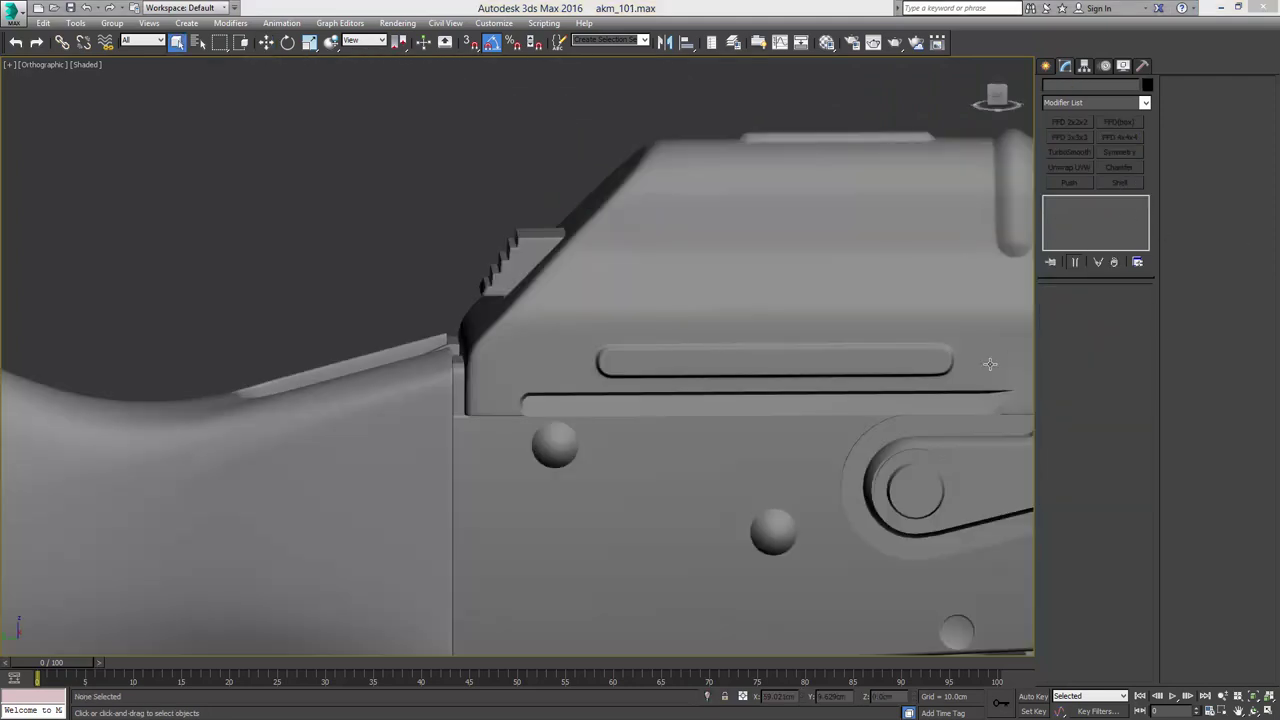
{"action": "middle_click_drag", "start_coordinate": [844, 361], "coordinate": [600, 291]}
{"action": "scroll", "coordinate": [600, 291], "scroll_direction": "down", "scroll_amount": 3}
{"action": "left_click", "coordinate": [687, 391]}
{"action": "key", "text": "F4"}
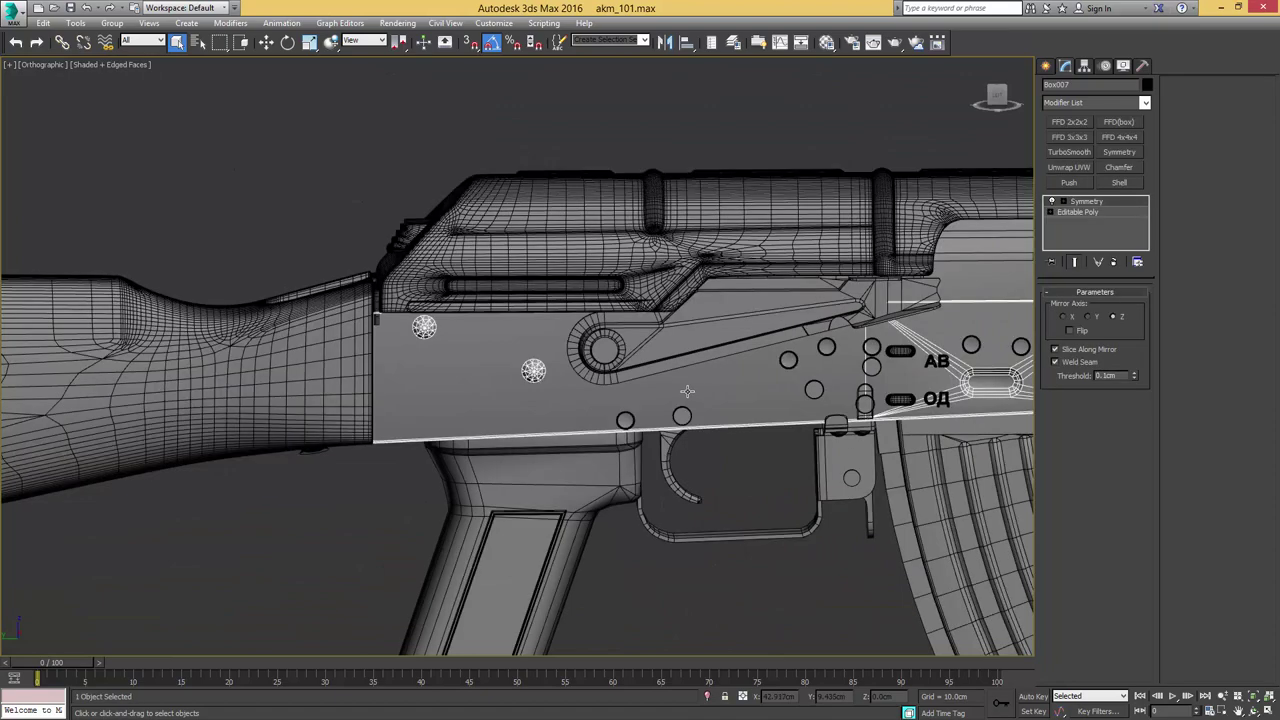
{"action": "middle_click_drag", "start_coordinate": [745, 390], "coordinate": [624, 355]}
{"action": "left_click", "coordinate": [1102, 212]}
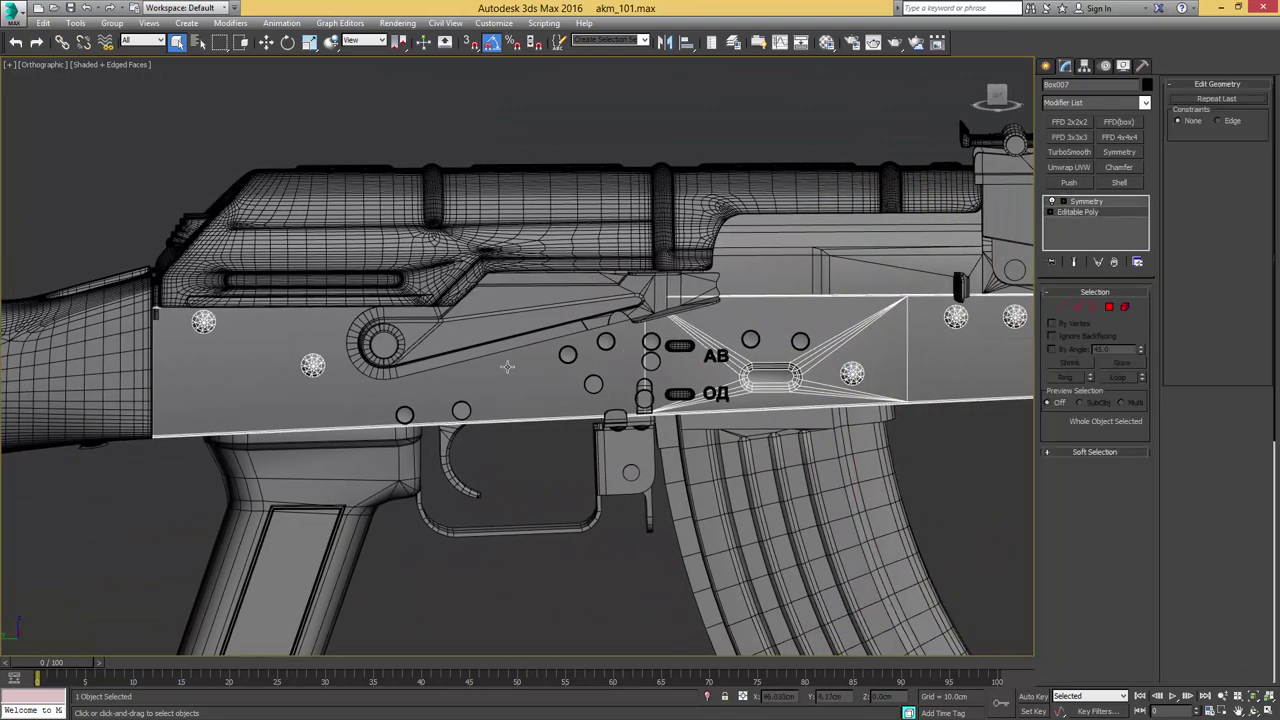
{"action": "key", "text": "5"}
{"action": "left_click", "coordinate": [502, 390]}
{"action": "key", "text": "alt+d"}
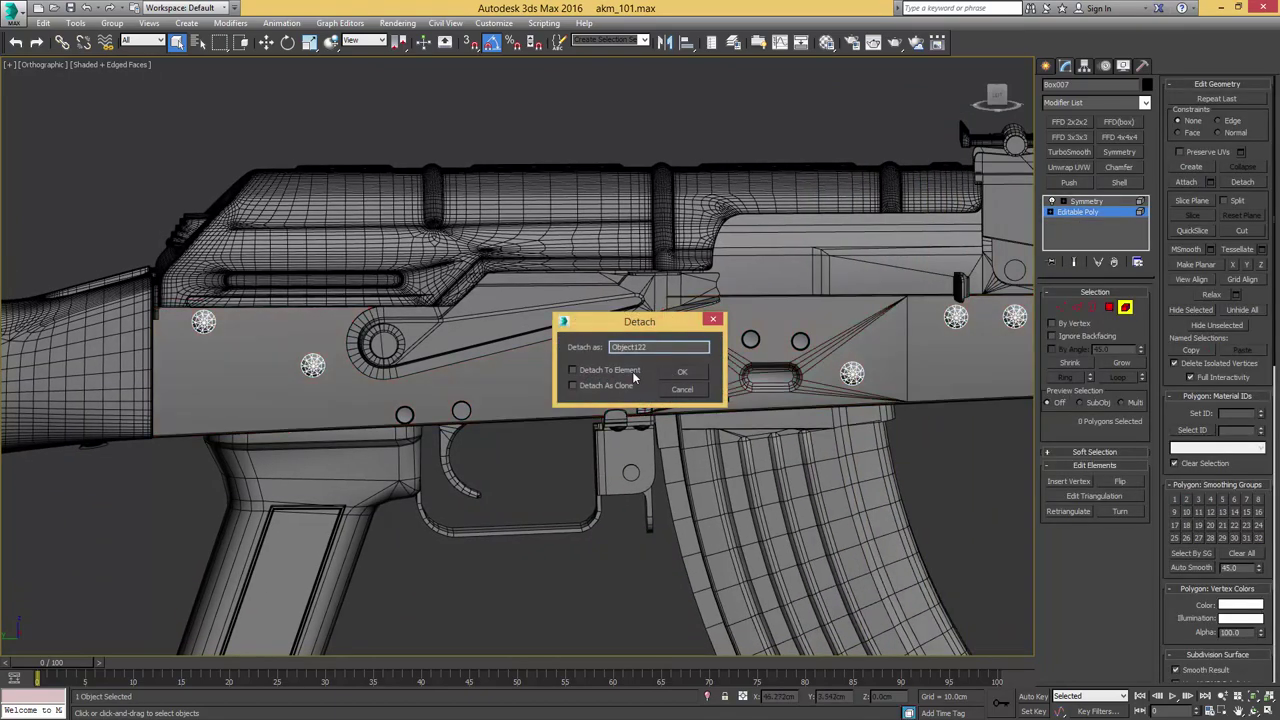
{"action": "left_click", "coordinate": [682, 371]}
Mirror the detached receiver body with a Symmetry modifier on the Z axis and collapse it to Editable Poly
{"action": "key", "text": "w"}
{"action": "left_click", "coordinate": [1119, 153]}
{"action": "middle_click_drag", "start_coordinate": [880, 440], "coordinate": [843, 372], "text": "alt"}
{"action": "left_click", "coordinate": [1120, 316]}
{"action": "key", "text": "alt+c"}
{"action": "middle_click_drag", "start_coordinate": [582, 349], "coordinate": [757, 396], "text": "alt"}
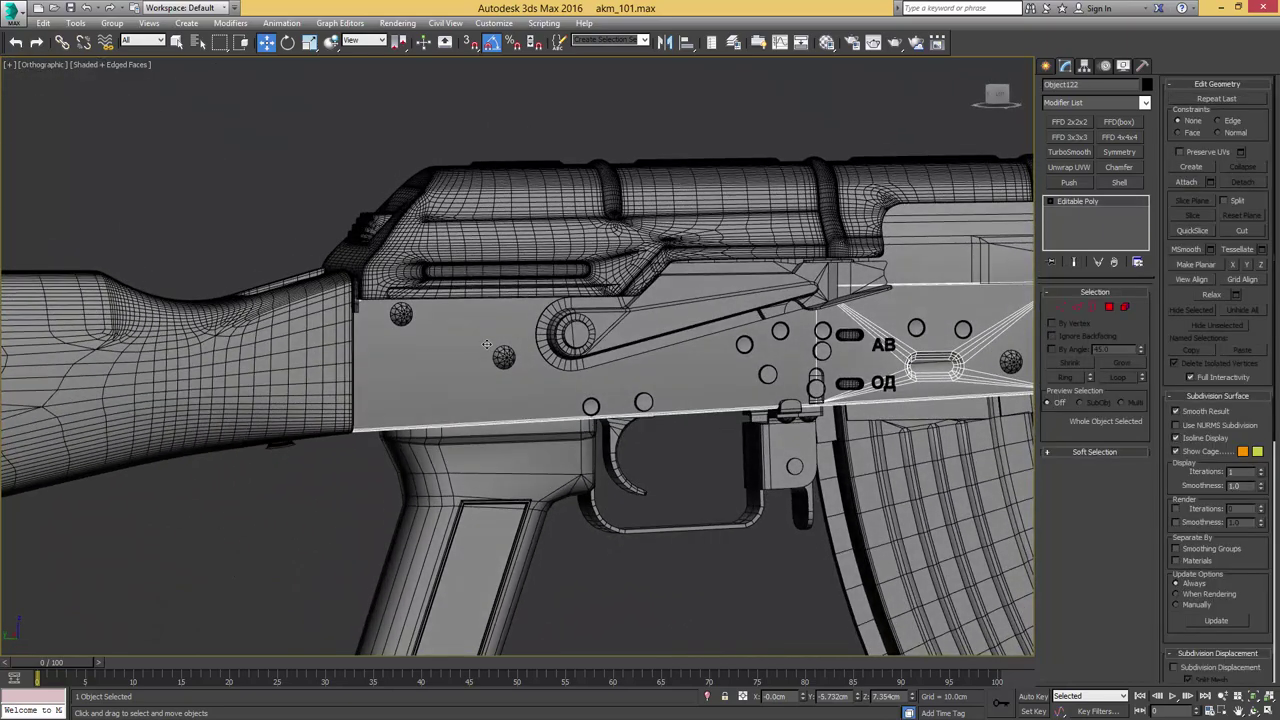
Add TurboSmooth with 2 iterations to the receiver's domed rivets
{"action": "key", "text": "q"}
{"action": "middle_click_drag", "start_coordinate": [583, 372], "coordinate": [568, 412], "text": "alt"}
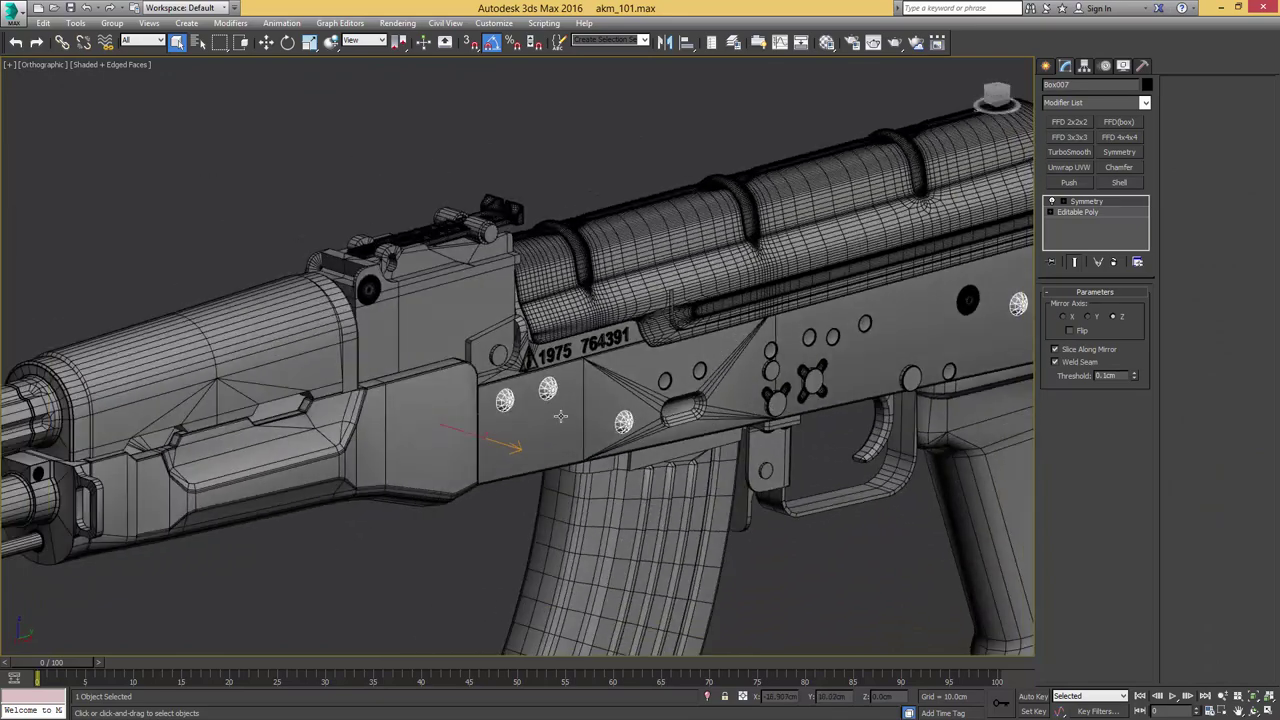
{"action": "scroll", "coordinate": [568, 412], "scroll_direction": "up", "scroll_amount": 8}
{"action": "left_click", "coordinate": [1069, 152]}
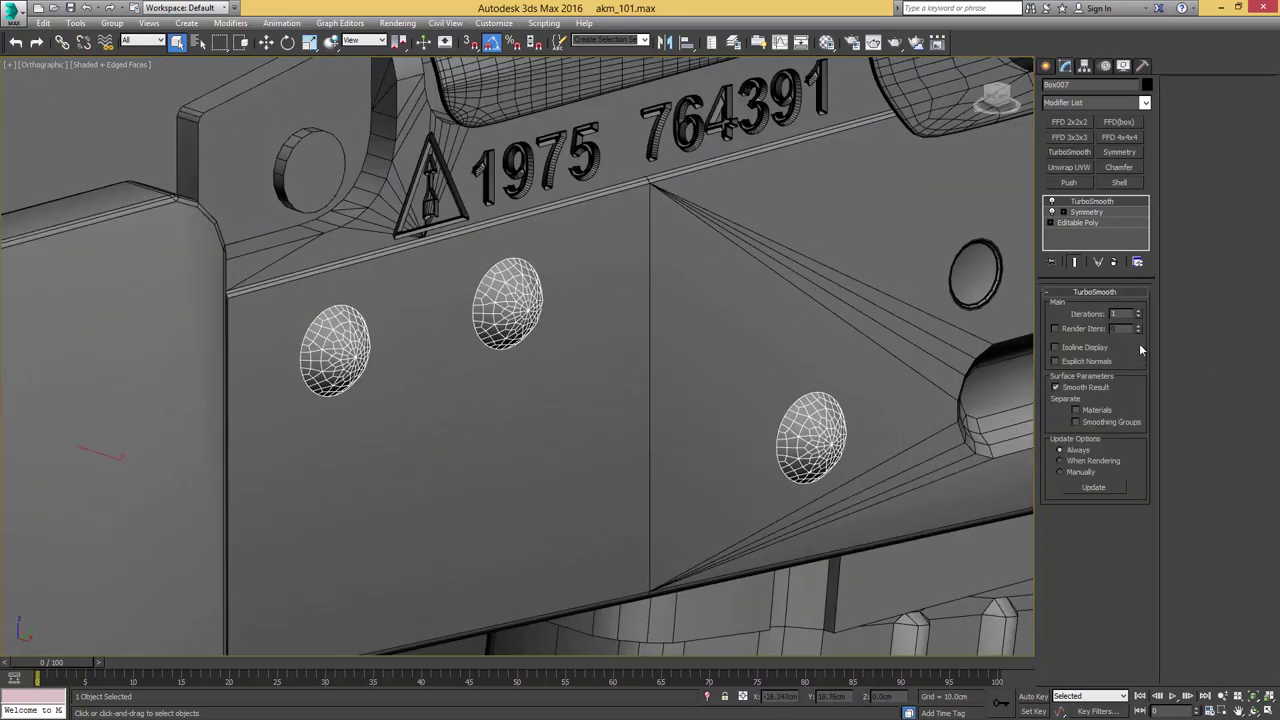
{"action": "key", "text": "F4"}
{"action": "scroll", "coordinate": [737, 363], "scroll_direction": "down", "scroll_amount": 8}
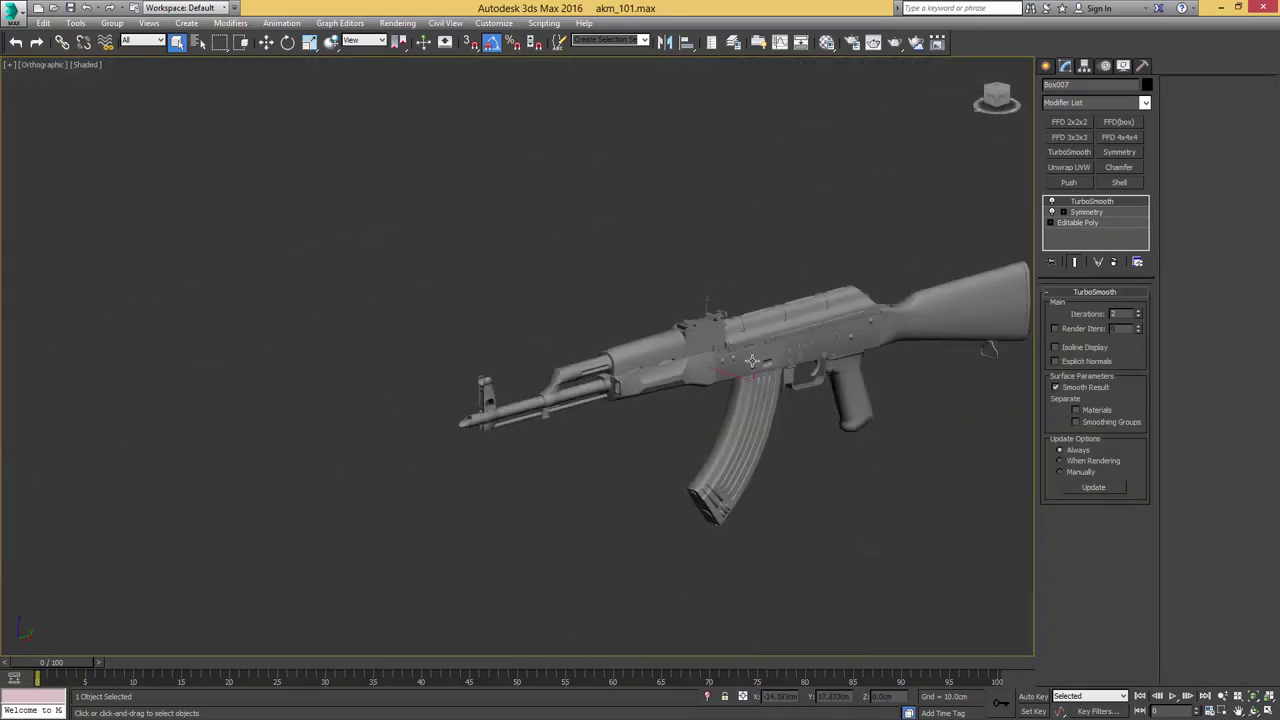
Turn TurboSmooth back on for the two small pins above the receiver's recessed slot over the magazine
{"action": "scroll", "coordinate": [744, 352], "scroll_direction": "up", "scroll_amount": 5}
{"action": "key", "text": "F4"}
{"action": "scroll", "coordinate": [744, 352], "scroll_direction": "up", "scroll_amount": 5}
{"action": "left_click", "coordinate": [795, 313]}
{"action": "scroll", "coordinate": [705, 337], "scroll_direction": "up", "scroll_amount": 5}
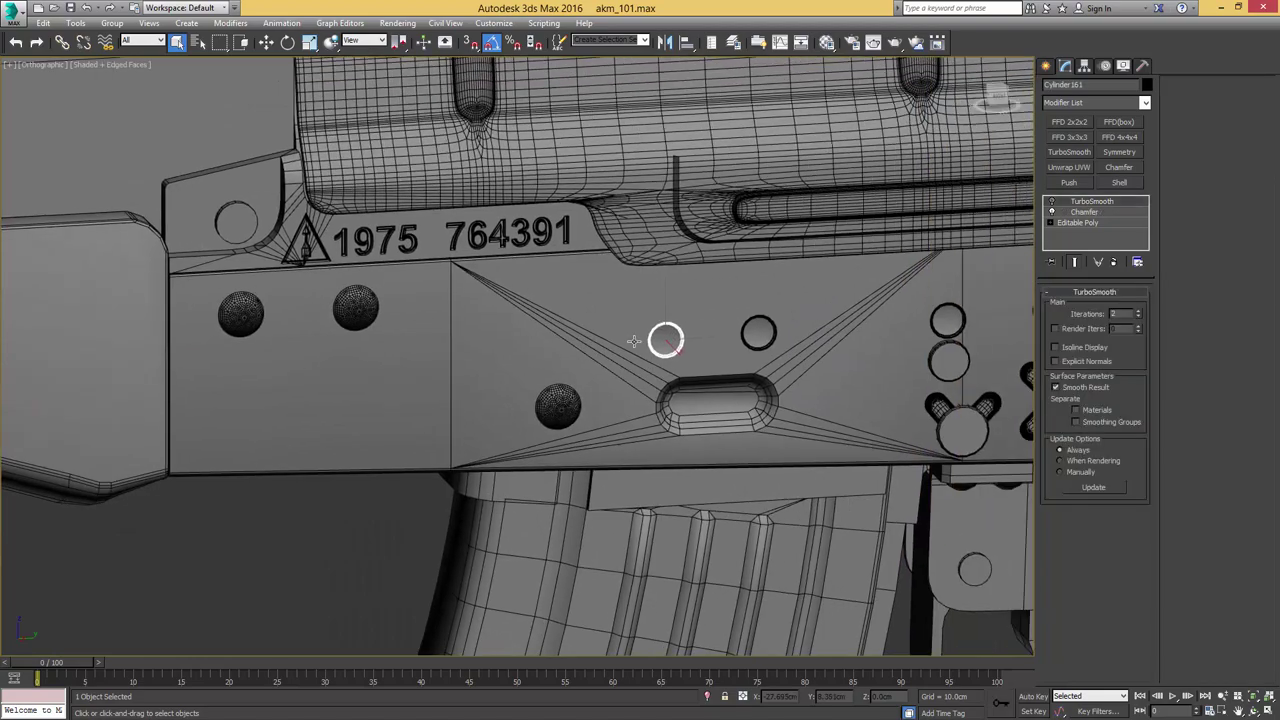
{"action": "scroll", "coordinate": [537, 353], "scroll_direction": "up", "scroll_amount": 5}
{"action": "left_click", "coordinate": [1051, 202]}
{"action": "scroll", "coordinate": [676, 348], "scroll_direction": "down", "scroll_amount": 6}
{"action": "left_click", "coordinate": [650, 350]}
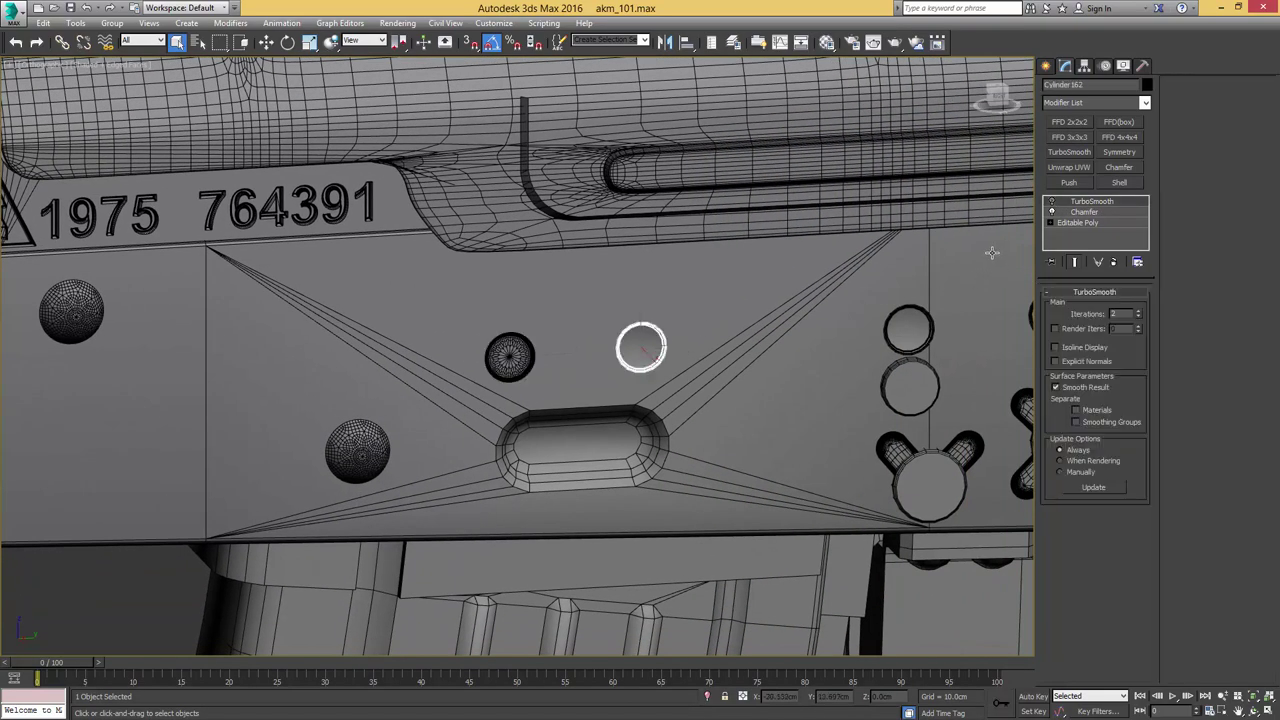
{"action": "left_click", "coordinate": [1051, 202]}
Turn TurboSmooth back on for the upper pin behind the recessed slot and the three pins behind it
{"action": "left_click", "coordinate": [912, 325]}
{"action": "left_click", "coordinate": [1051, 202]}
{"action": "middle_click_drag", "start_coordinate": [990, 301], "coordinate": [688, 310]}
{"action": "left_click", "coordinate": [766, 323]}
{"action": "left_click", "coordinate": [1051, 203]}
{"action": "left_click", "coordinate": [962, 316]}
{"action": "left_click", "coordinate": [1051, 203]}
{"action": "left_click", "coordinate": [840, 330]}
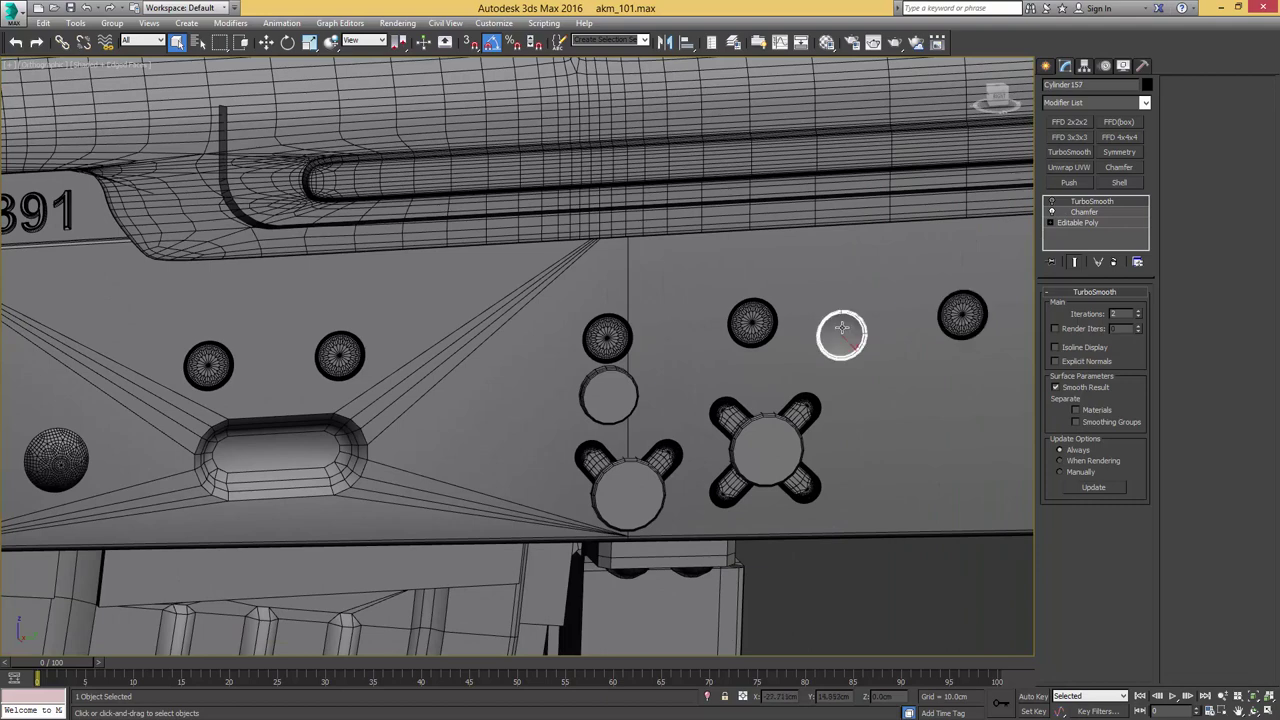
{"action": "left_click", "coordinate": [1051, 203]}
Turn TurboSmooth back on for the small pin above the pistol grip, behind the trigger pin
{"action": "key", "text": "F4"}
{"action": "middle_click_drag", "start_coordinate": [759, 322], "coordinate": [337, 346]}
{"action": "key", "text": "F4"}
{"action": "scroll", "coordinate": [632, 334], "scroll_direction": "down", "scroll_amount": 2}
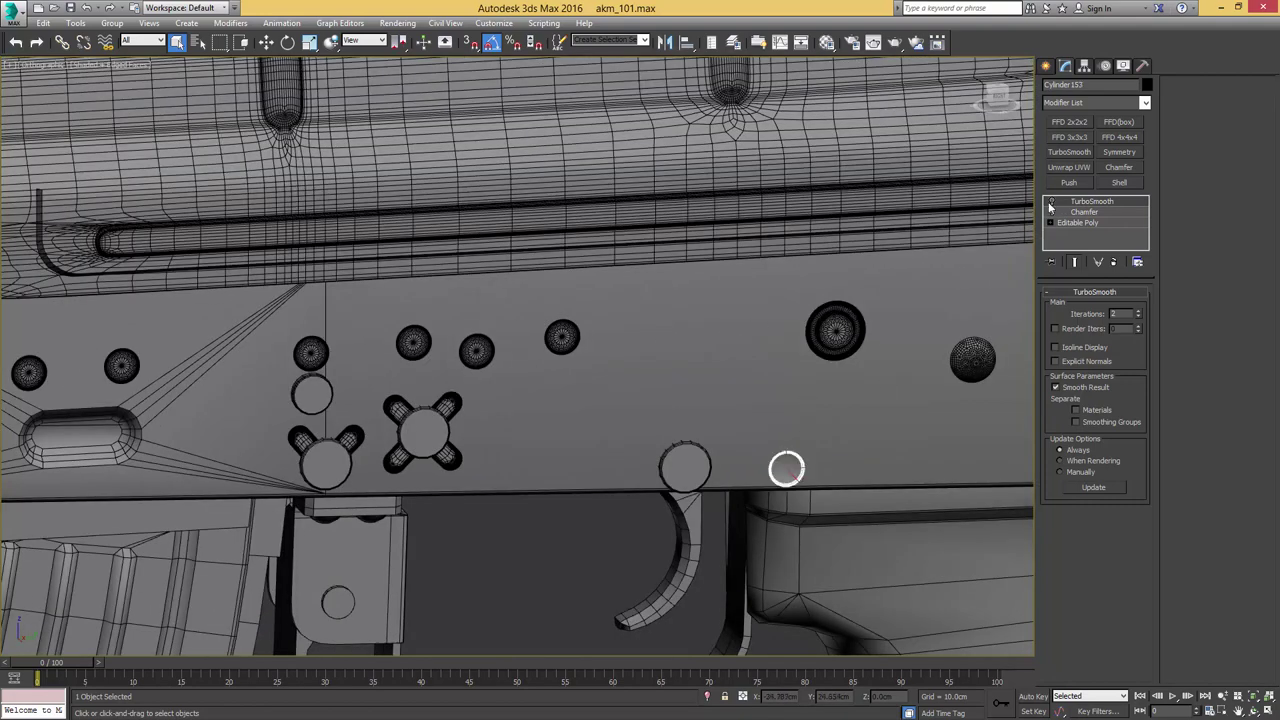
{"action": "scroll", "coordinate": [930, 309], "scroll_direction": "down", "scroll_amount": 2}
Set the Chamfer tension to 0.0 on the flat pin below the upper pin behind the slot, and add TurboSmooth
{"action": "middle_click_drag", "start_coordinate": [923, 311], "coordinate": [1103, 284]}
{"action": "scroll", "coordinate": [665, 340], "scroll_direction": "up", "scroll_amount": 2}
{"action": "left_click", "coordinate": [673, 327]}
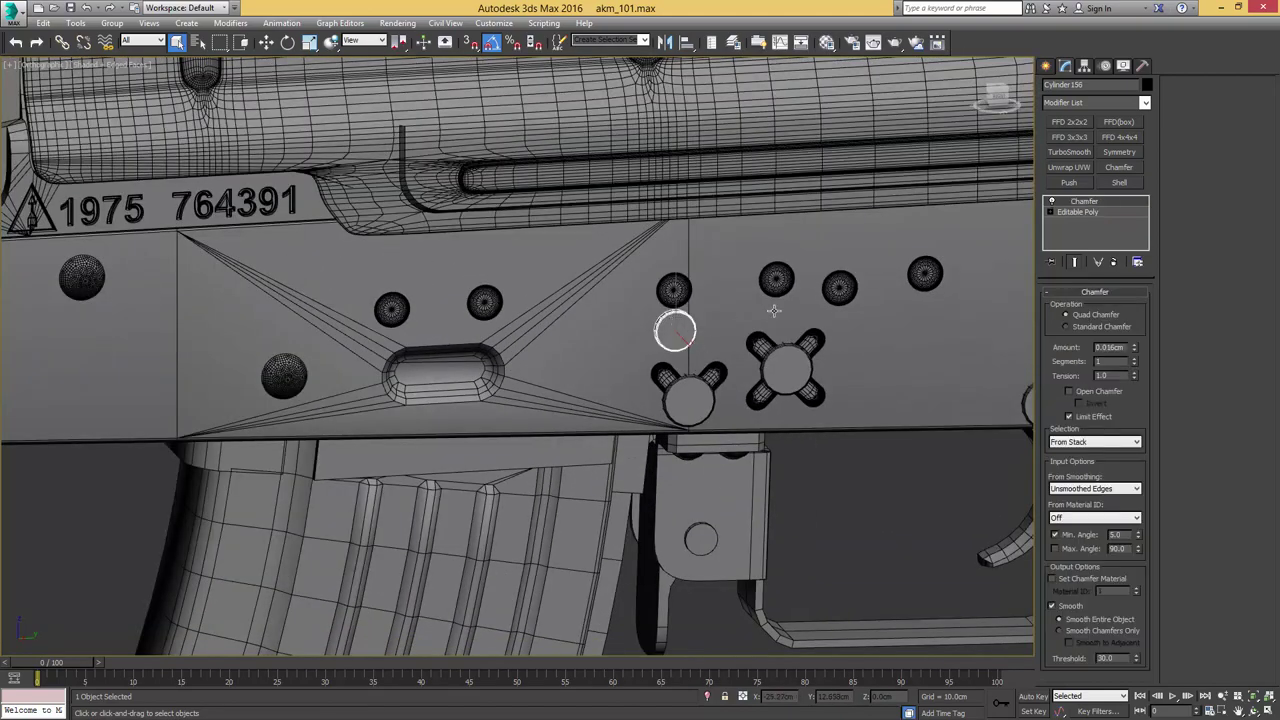
{"action": "scroll", "coordinate": [700, 333], "scroll_direction": "up", "scroll_amount": 7}
{"action": "middle_click_drag", "start_coordinate": [666, 323], "coordinate": [710, 318], "text": "alt"}
{"action": "scroll", "coordinate": [671, 325], "scroll_direction": "down", "scroll_amount": 2}
{"action": "scroll", "coordinate": [607, 298], "scroll_direction": "up", "scroll_amount": 7}
{"action": "middle_click_drag", "start_coordinate": [603, 297], "coordinate": [690, 282], "text": "alt"}
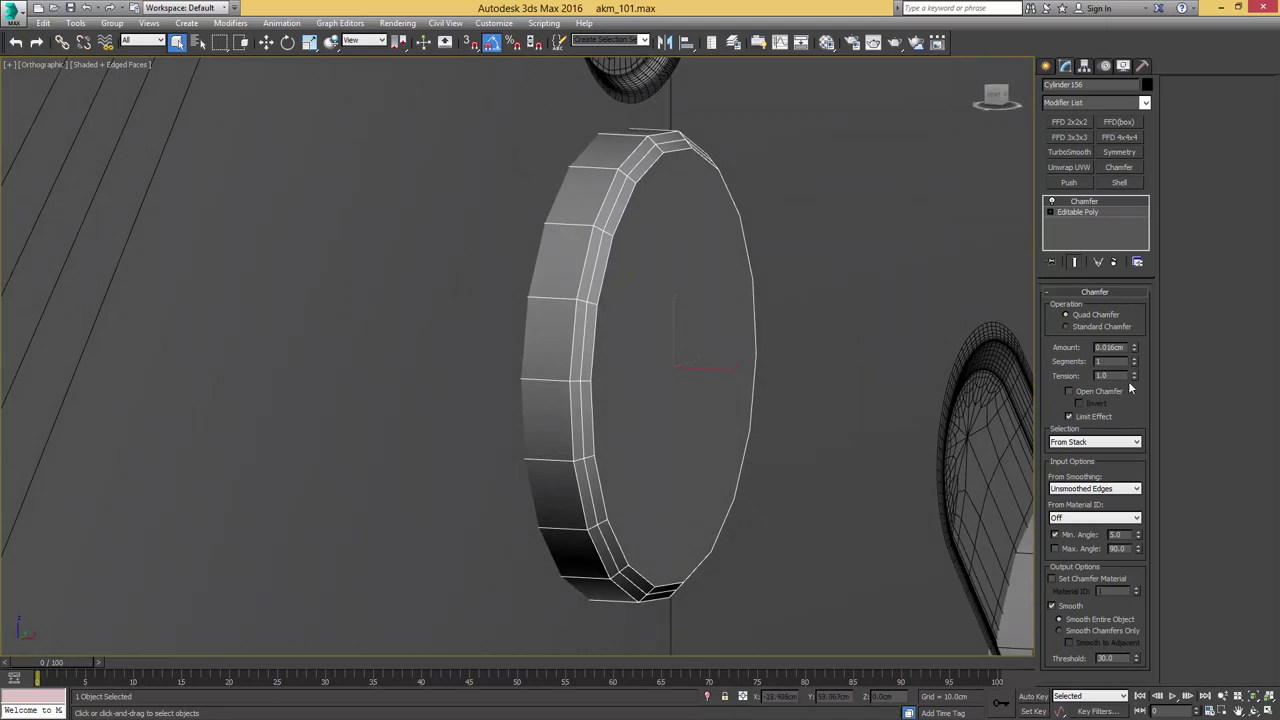
{"action": "left_click_drag", "start_coordinate": [1134, 377], "coordinate": [1137, 486]}
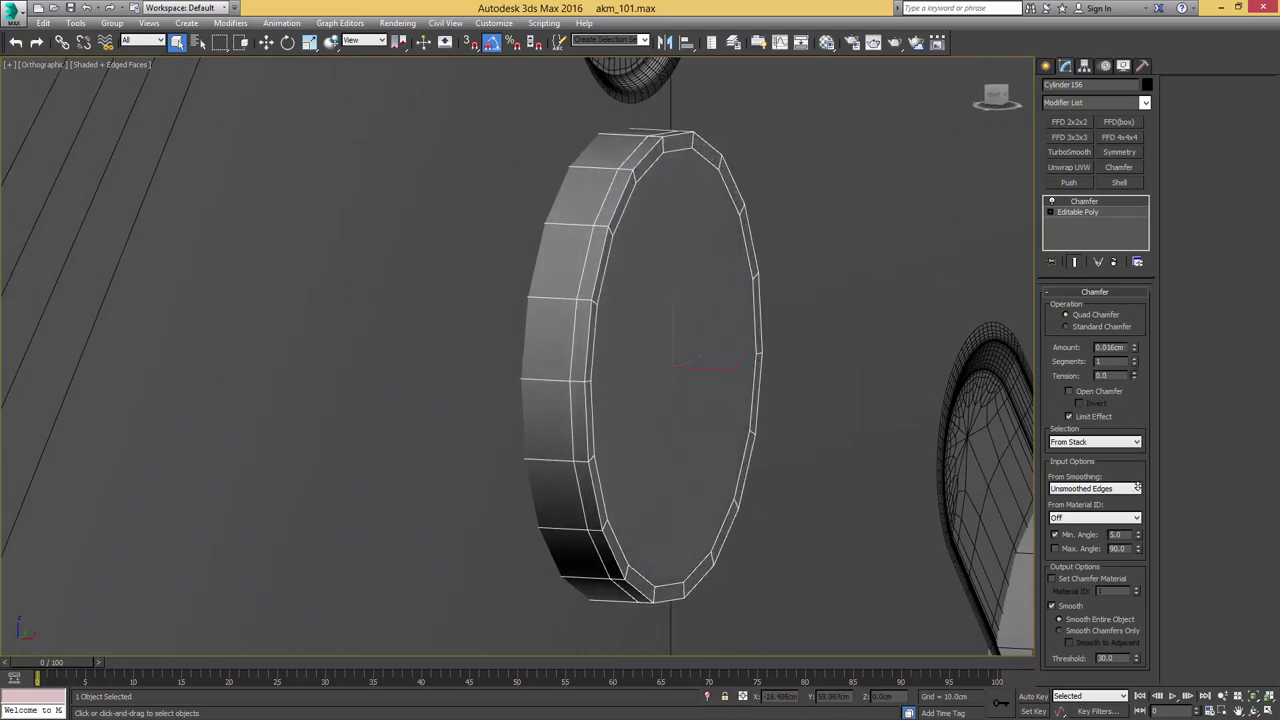
{"action": "left_click", "coordinate": [1068, 152]}
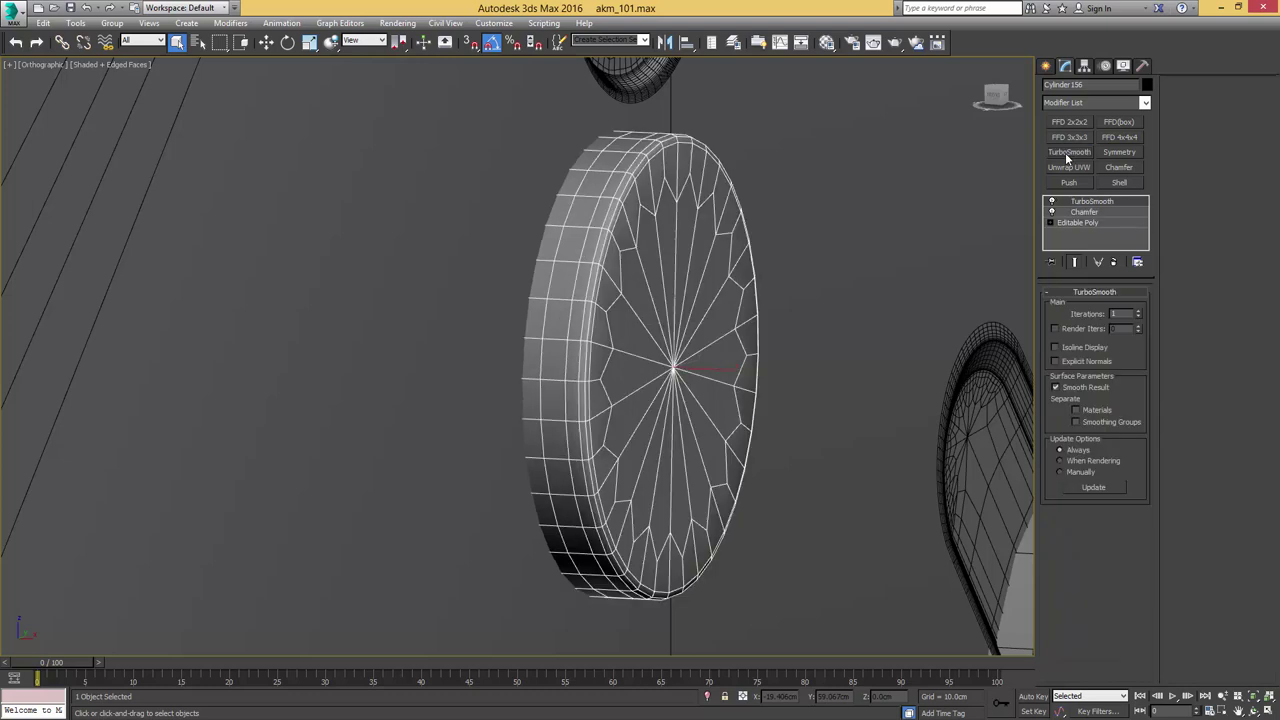
Set the flat pin's TurboSmooth iterations to 2, compare it with smoothing off, and copy its Chamfer and TurboSmooth modifiers
{"action": "left_click", "coordinate": [1141, 312]}
{"action": "key", "text": "F4"}
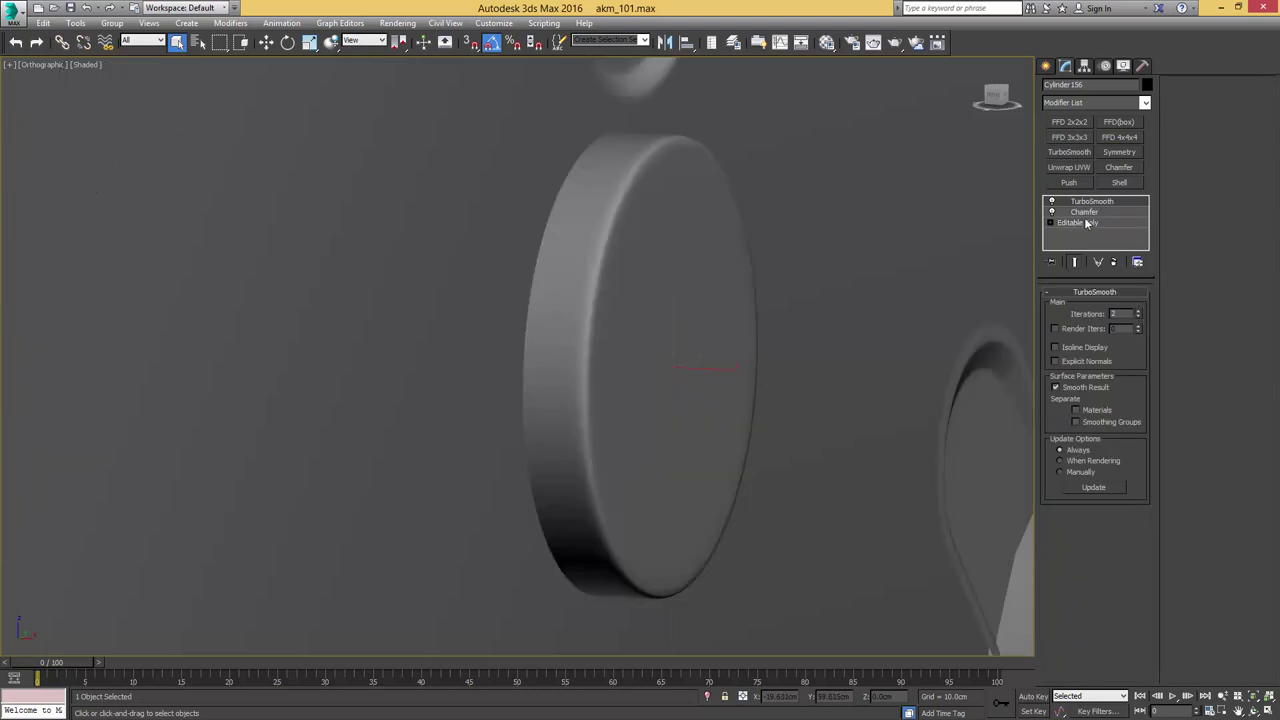
{"action": "middle_click_drag", "start_coordinate": [880, 194], "coordinate": [896, 194], "text": "alt"}
{"action": "left_click", "coordinate": [1051, 202]}
{"action": "left_click", "coordinate": [1051, 202]}
{"action": "left_click", "coordinate": [1051, 202]}
{"action": "left_click", "coordinate": [1051, 202]}
{"action": "right_click", "coordinate": [1085, 215]}
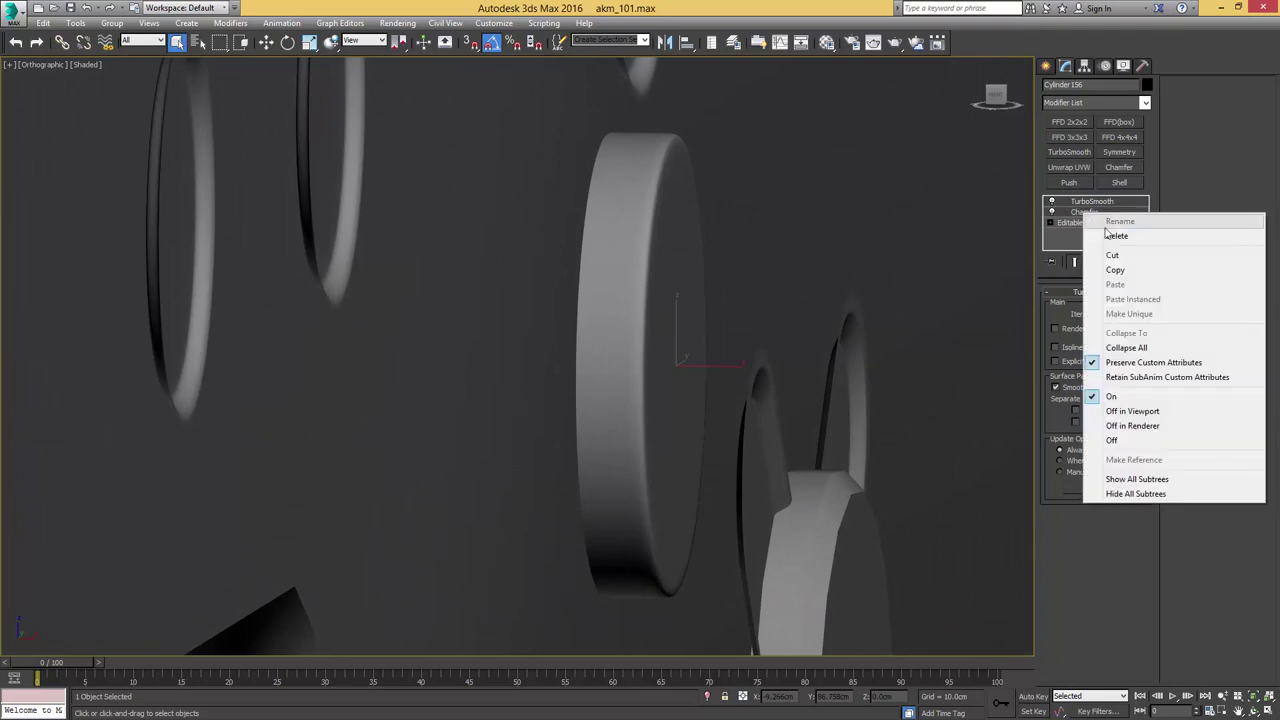
{"action": "left_click", "coordinate": [1115, 270]}
Delete the old Chamfer from the flat pins in the V-shaped and X-shaped recesses and from the flat pin above the trigger guard's rear end
{"action": "middle_click_drag", "start_coordinate": [924, 300], "coordinate": [789, 253]}
{"action": "scroll", "coordinate": [851, 231], "scroll_direction": "down", "scroll_amount": 4}
{"action": "scroll", "coordinate": [789, 253], "scroll_direction": "down", "scroll_amount": 5}
{"action": "key", "text": "F4"}
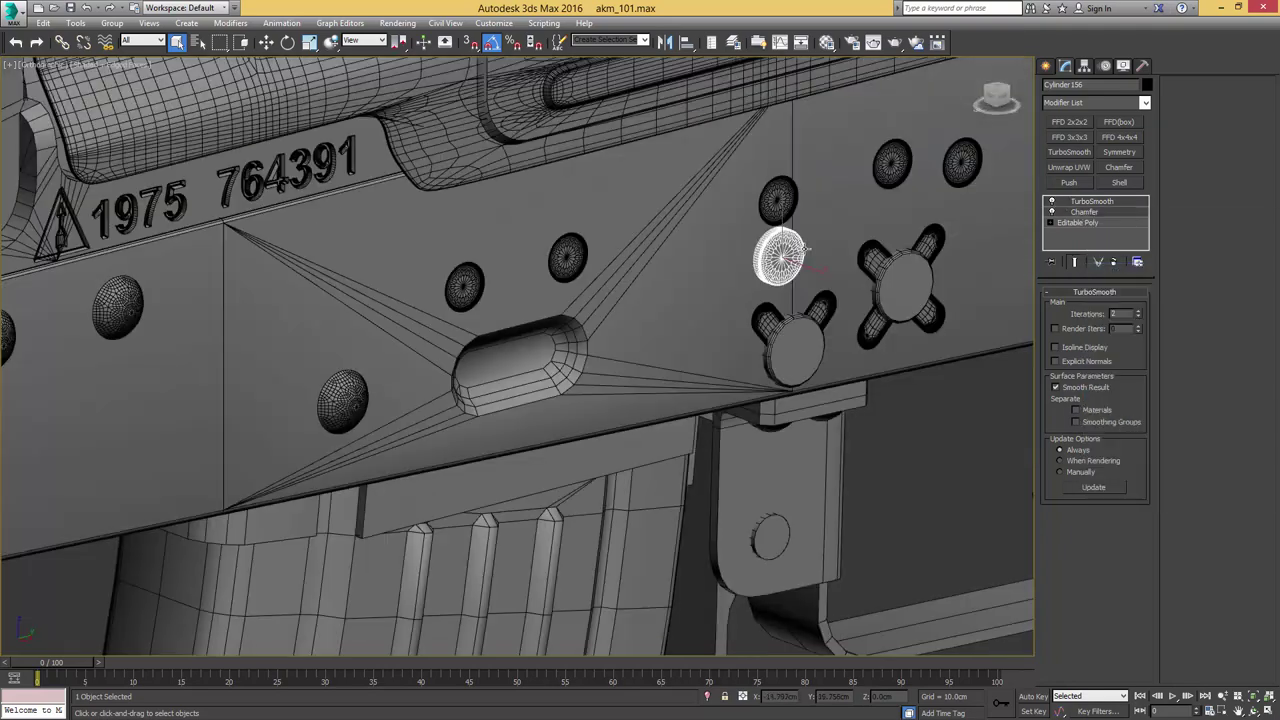
{"action": "middle_click_drag", "start_coordinate": [540, 305], "coordinate": [409, 354]}
{"action": "left_click", "coordinate": [675, 387]}
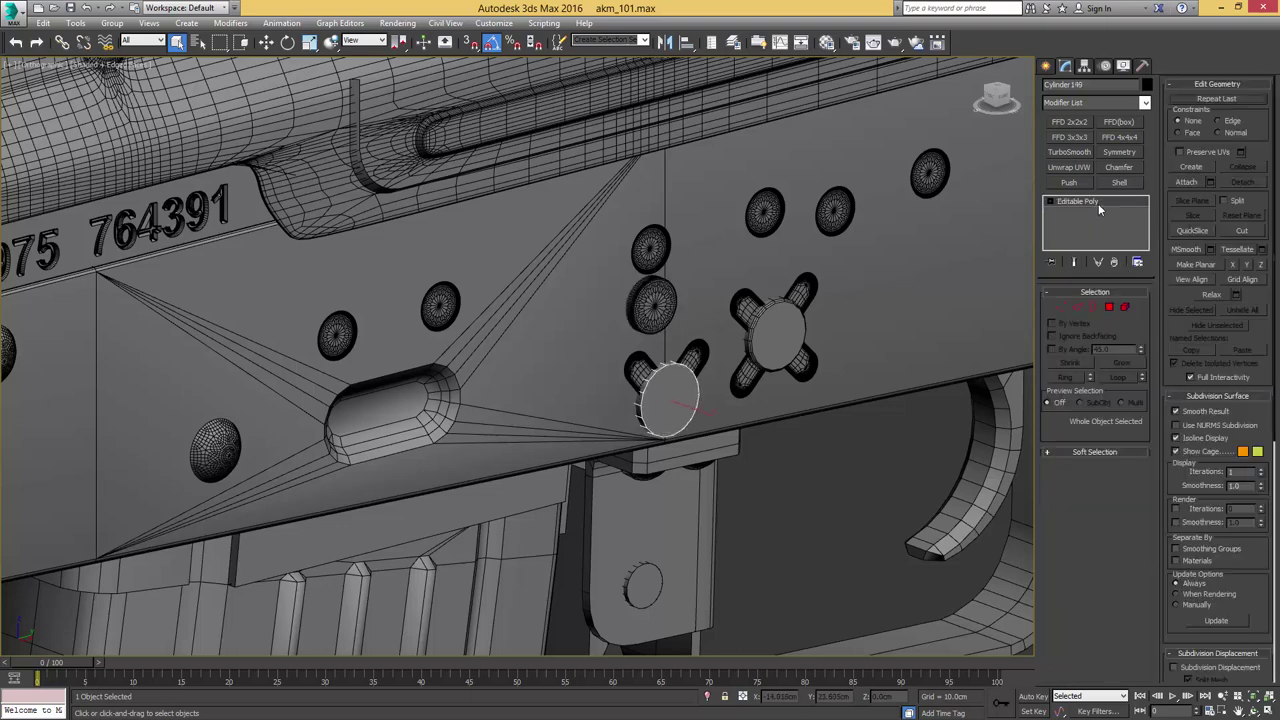
{"action": "left_click", "coordinate": [780, 332]}
{"action": "left_click", "coordinate": [1112, 263]}
{"action": "middle_click_drag", "start_coordinate": [794, 284], "coordinate": [430, 296]}
{"action": "left_click", "coordinate": [706, 316]}
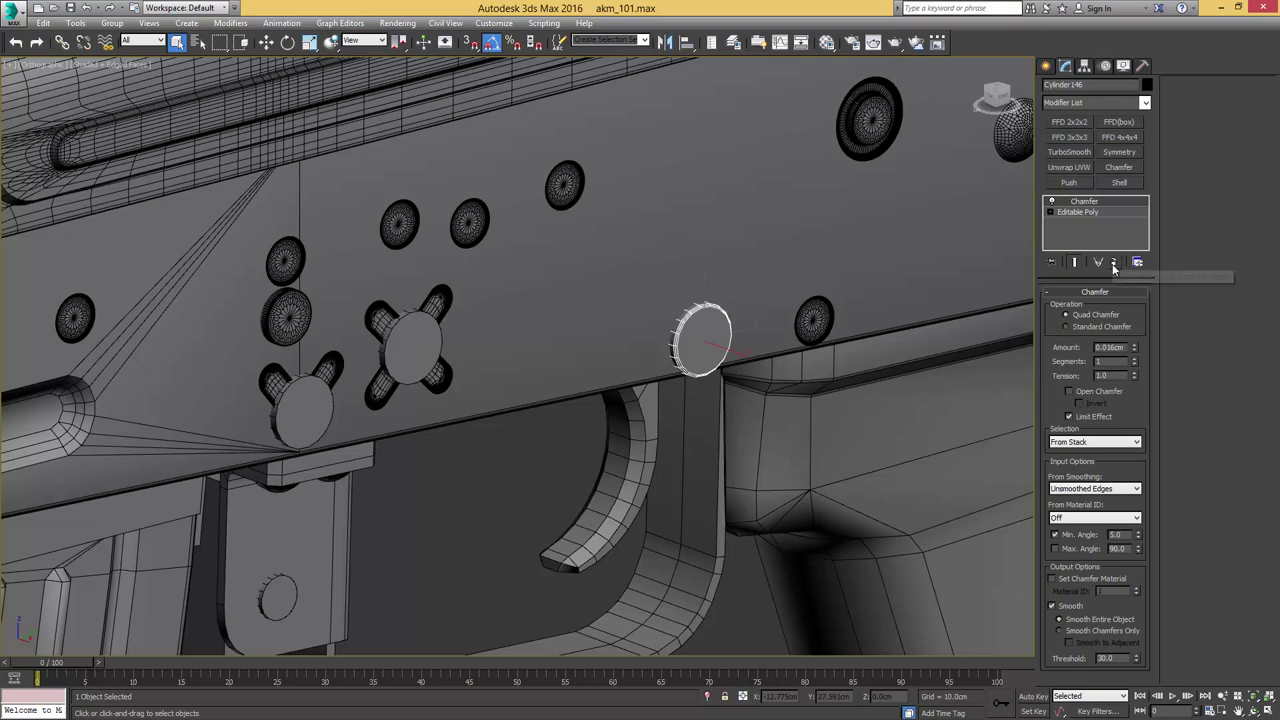
{"action": "left_click", "coordinate": [1113, 264]}
Paste the copied Chamfer and TurboSmooth onto the flat pin above the guard's rear end and the pins in the X-shaped and V-shaped recesses
{"action": "scroll", "coordinate": [789, 270], "scroll_direction": "down", "scroll_amount": 5}
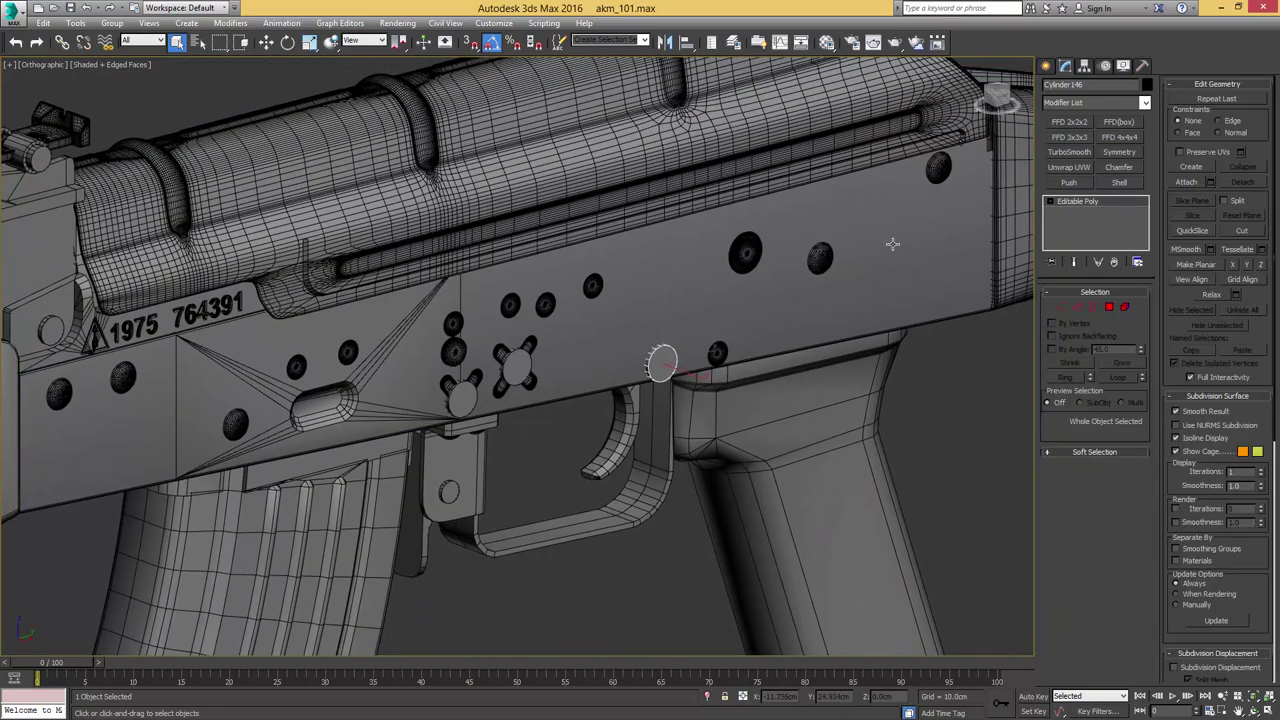
{"action": "right_click", "coordinate": [1065, 204]}
{"action": "left_click", "coordinate": [1085, 212]}
{"action": "left_click", "coordinate": [509, 370]}
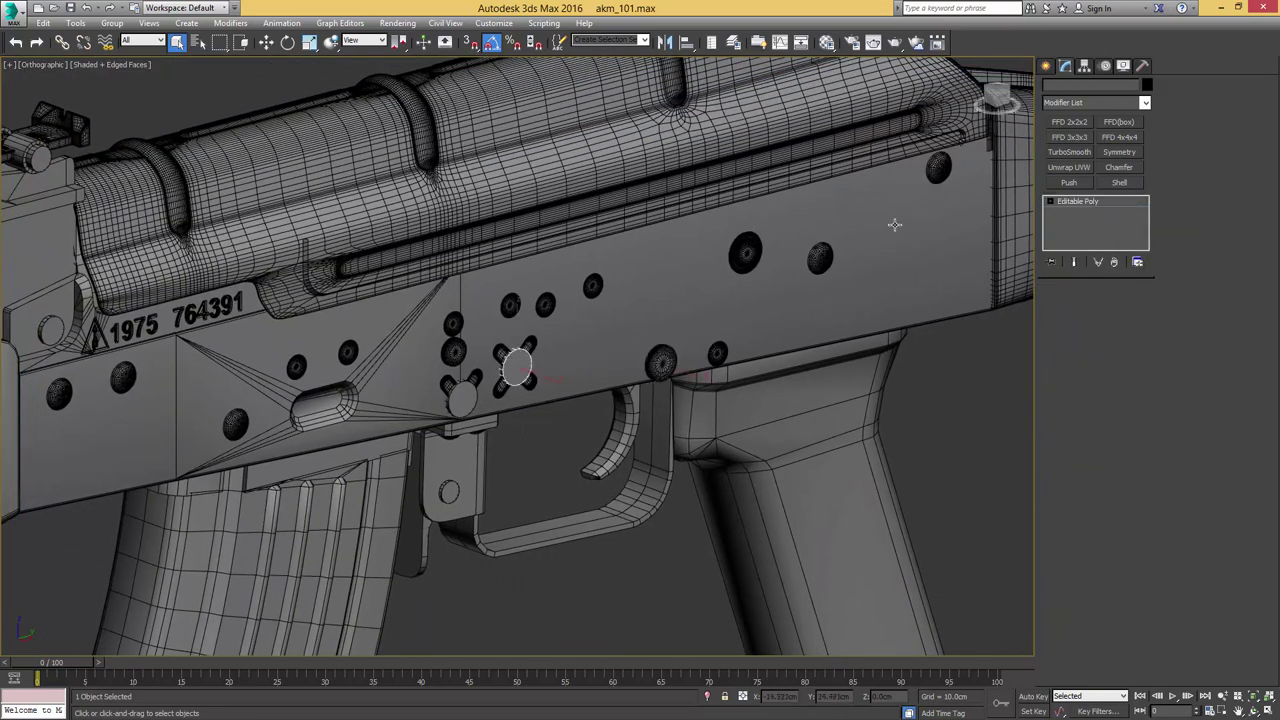
{"action": "right_click", "coordinate": [1091, 204]}
{"action": "left_click", "coordinate": [1105, 211]}
{"action": "left_click", "coordinate": [464, 401]}
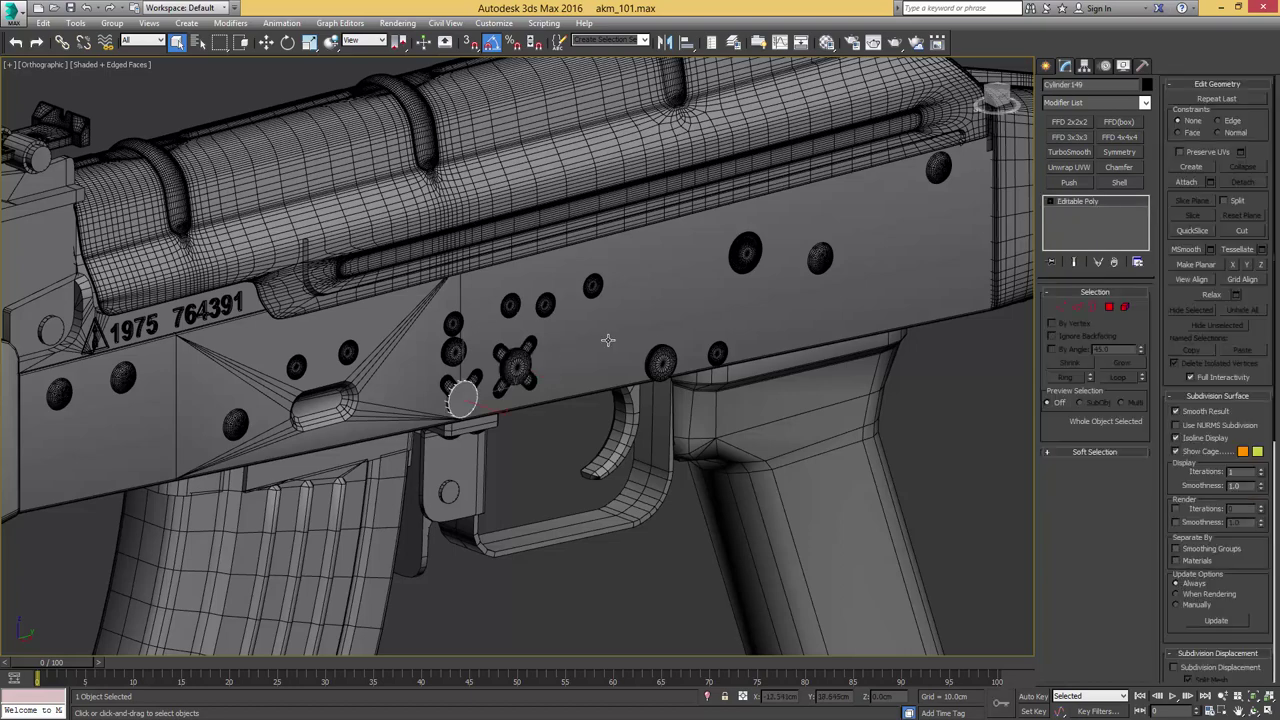
{"action": "right_click", "coordinate": [1077, 201]}
{"action": "left_click", "coordinate": [1089, 208]}
Paste the copied Chamfer and TurboSmooth onto the pin on the bracket in front of the trigger guard
{"action": "middle_click_drag", "start_coordinate": [459, 486], "coordinate": [685, 375]}
{"action": "scroll", "coordinate": [685, 375], "scroll_direction": "up", "scroll_amount": 5}
{"action": "left_click", "coordinate": [689, 370]}
{"action": "left_click", "coordinate": [689, 371]}
{"action": "right_click", "coordinate": [1063, 199]}
{"action": "left_click", "coordinate": [1083, 210]}
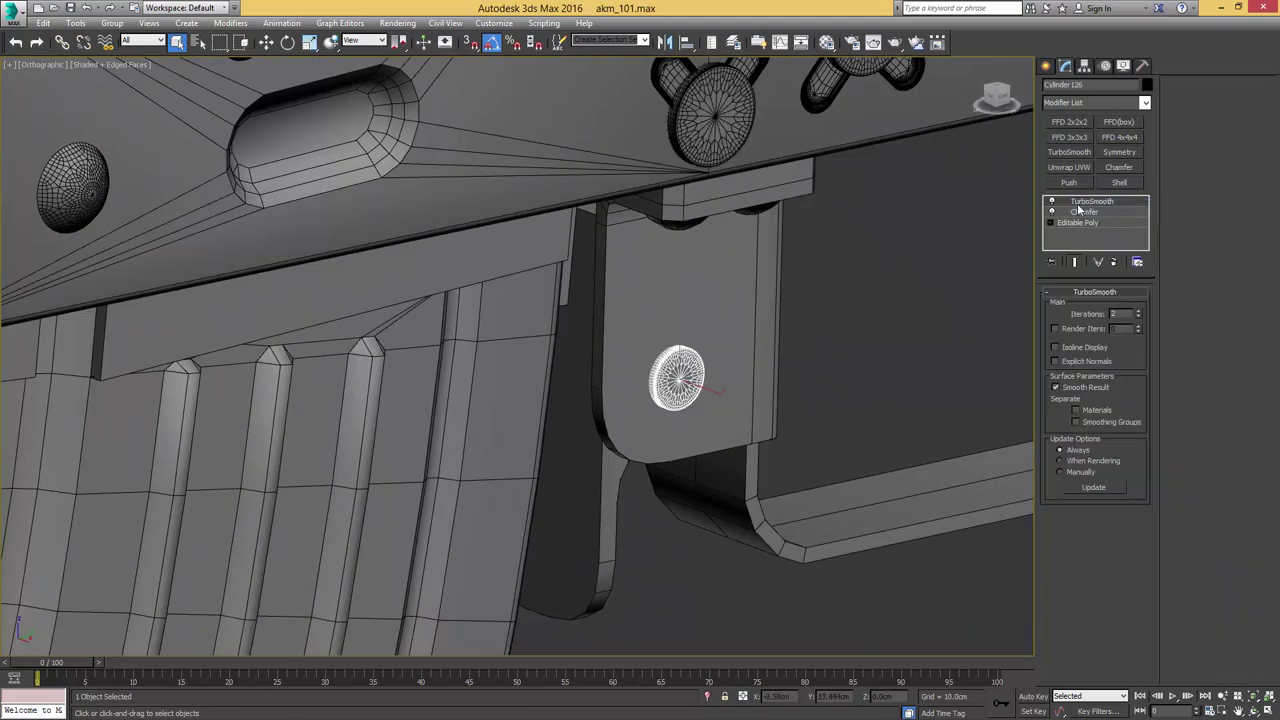
Paste the copied Chamfer and TurboSmooth onto the round pin in the recess below the rear sight, ahead of the serial number
{"action": "key", "text": "F4"}
{"action": "middle_click_drag", "start_coordinate": [356, 289], "coordinate": [660, 429]}
{"action": "scroll", "coordinate": [660, 429], "scroll_direction": "down", "scroll_amount": 3}
{"action": "middle_click_drag", "start_coordinate": [507, 361], "coordinate": [526, 497]}
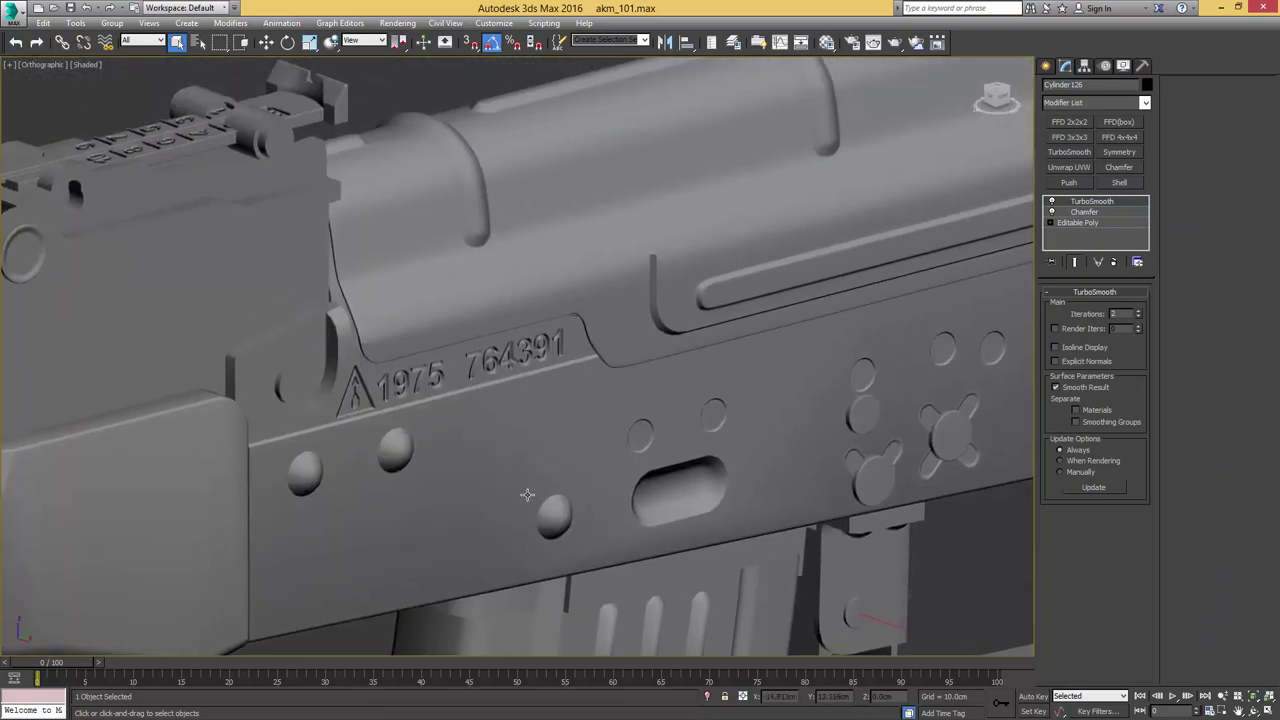
{"action": "left_click", "coordinate": [300, 391]}
{"action": "key", "text": "F4"}
{"action": "middle_click_drag", "start_coordinate": [300, 391], "coordinate": [564, 386]}
{"action": "scroll", "coordinate": [564, 386], "scroll_direction": "up", "scroll_amount": 5}
{"action": "right_click", "coordinate": [1097, 202]}
{"action": "left_click", "coordinate": [1127, 209]}
Turn TurboSmooth back on for the small recessed pin above the pistol grip on the selector-lever side
{"action": "mouse_move", "coordinate": [775, 285]}
{"action": "middle_mouse_down", "text": "alt"}
{"action": "mouse_move", "coordinate": [748, 374]}
{"action": "mouse_move", "coordinate": [755, 265]}
{"action": "mouse_move", "coordinate": [774, 286]}
{"action": "middle_mouse_up", "text": "alt"}
{"action": "scroll", "coordinate": [774, 286], "scroll_direction": "down", "scroll_amount": 5}
{"action": "middle_click_drag", "start_coordinate": [985, 303], "coordinate": [820, 305]}
{"action": "middle_click_drag", "start_coordinate": [268, 386], "coordinate": [989, 338]}
{"action": "mouse_move", "coordinate": [151, 449]}
{"action": "middle_mouse_down"}
{"action": "mouse_move", "coordinate": [374, 383]}
{"action": "mouse_move", "coordinate": [540, 363]}
{"action": "middle_mouse_up"}
{"action": "scroll", "coordinate": [593, 384], "scroll_direction": "up", "scroll_amount": 4}
{"action": "left_click", "coordinate": [645, 441]}
{"action": "middle_click_drag", "start_coordinate": [645, 441], "coordinate": [700, 447], "text": "alt"}
{"action": "scroll", "coordinate": [785, 387], "scroll_direction": "up", "scroll_amount": 4}
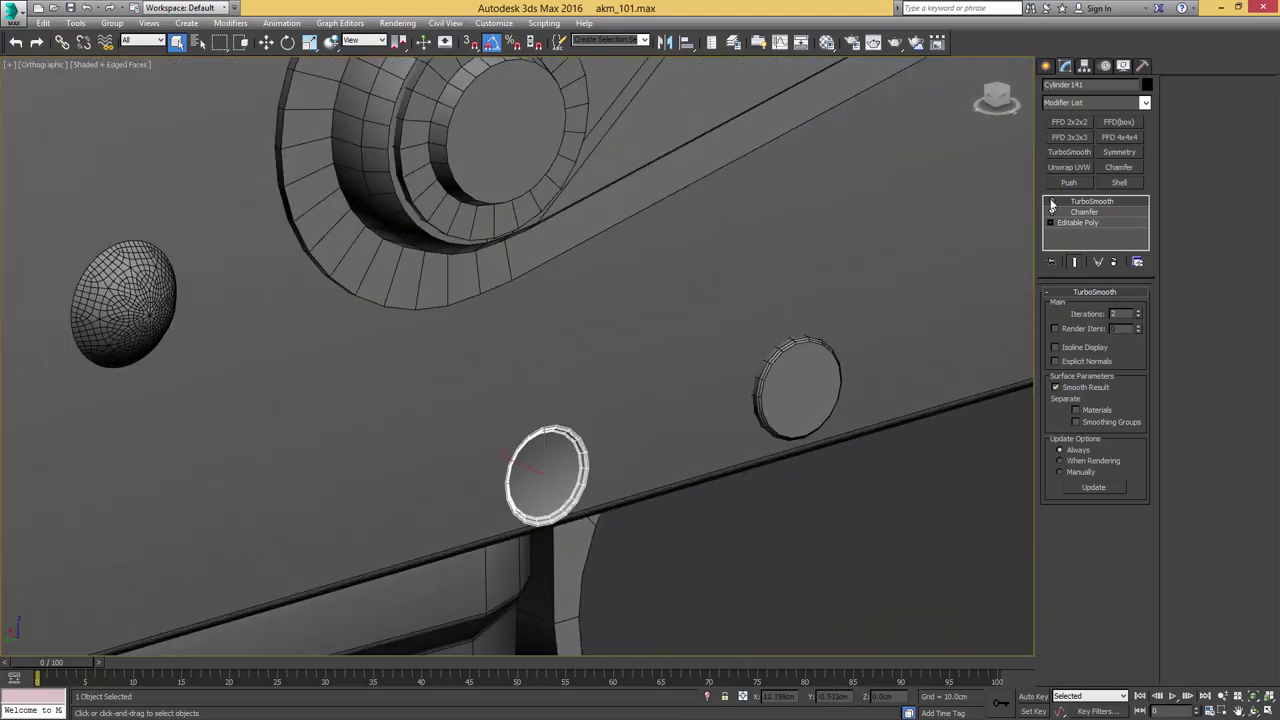
{"action": "left_click", "coordinate": [1051, 201]}
Paste the copied Chamfer and TurboSmooth onto the flat pin ahead of the small pistol-grip pin, replacing its old Chamfer
{"action": "left_click", "coordinate": [805, 373]}
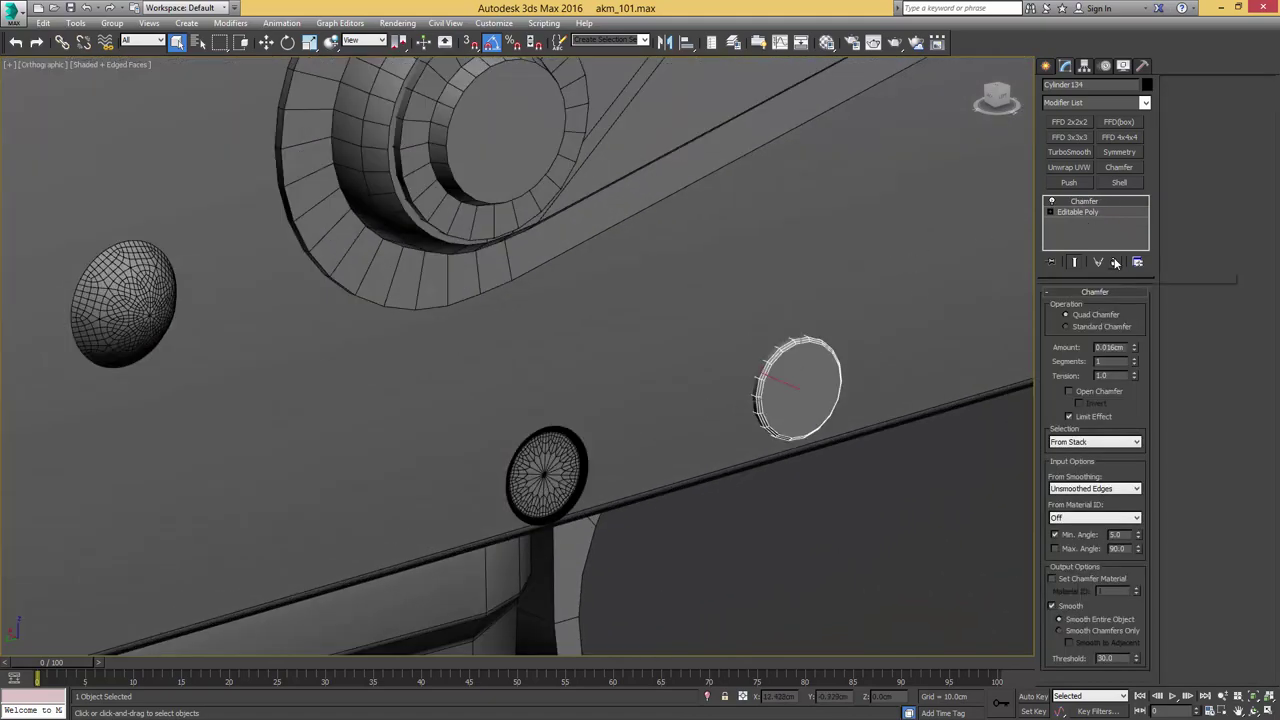
{"action": "right_click", "coordinate": [1108, 200]}
{"action": "left_click", "coordinate": [1125, 206]}
Turn TurboSmooth back on for the three recessed pins behind the AB marking and the rear pin above the magazine slot
{"action": "scroll", "coordinate": [625, 303], "scroll_direction": "down", "scroll_amount": 5}
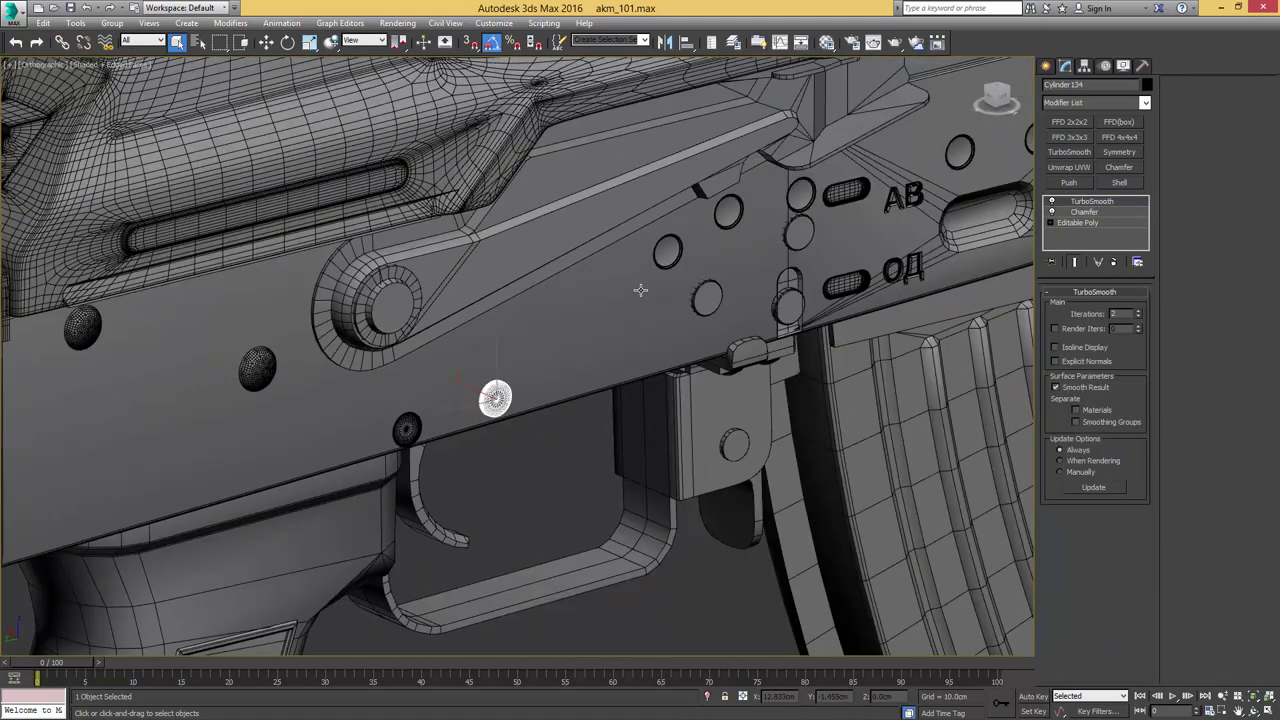
{"action": "scroll", "coordinate": [625, 303], "scroll_direction": "up", "scroll_amount": 4}
{"action": "left_click", "coordinate": [548, 287]}
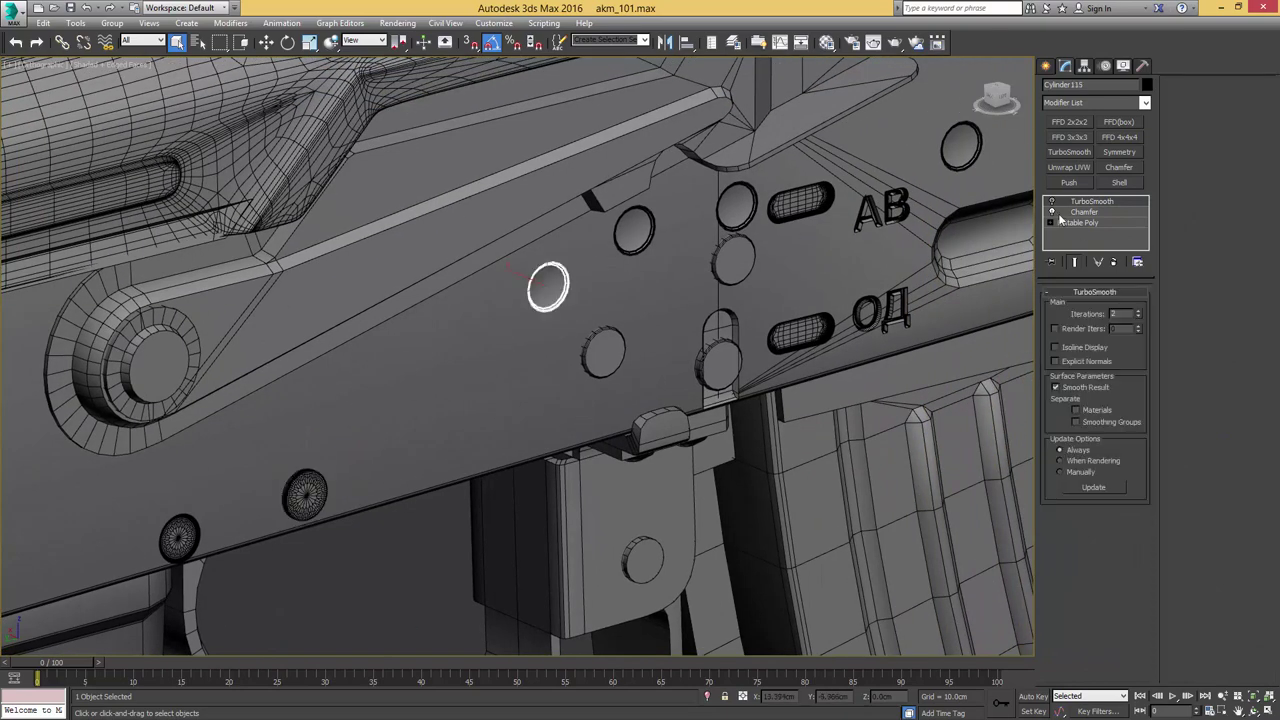
{"action": "left_click", "coordinate": [639, 226]}
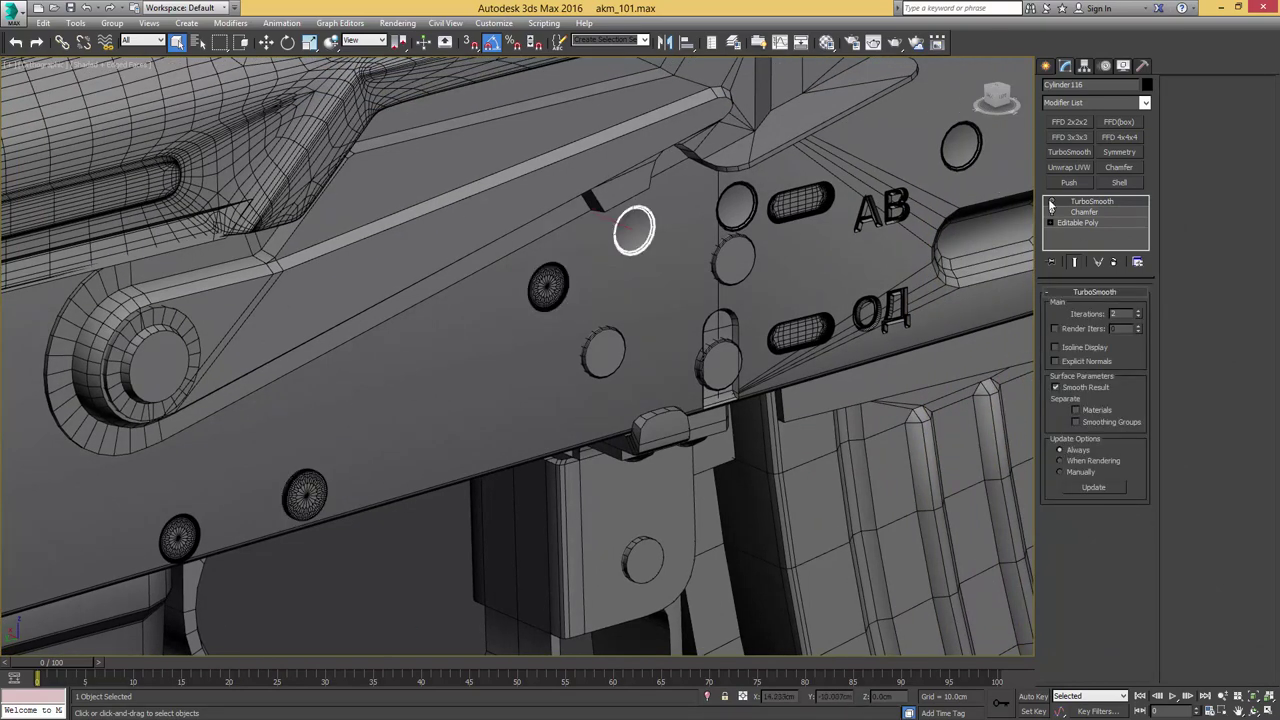
{"action": "left_click", "coordinate": [736, 205]}
{"action": "left_click", "coordinate": [966, 146]}
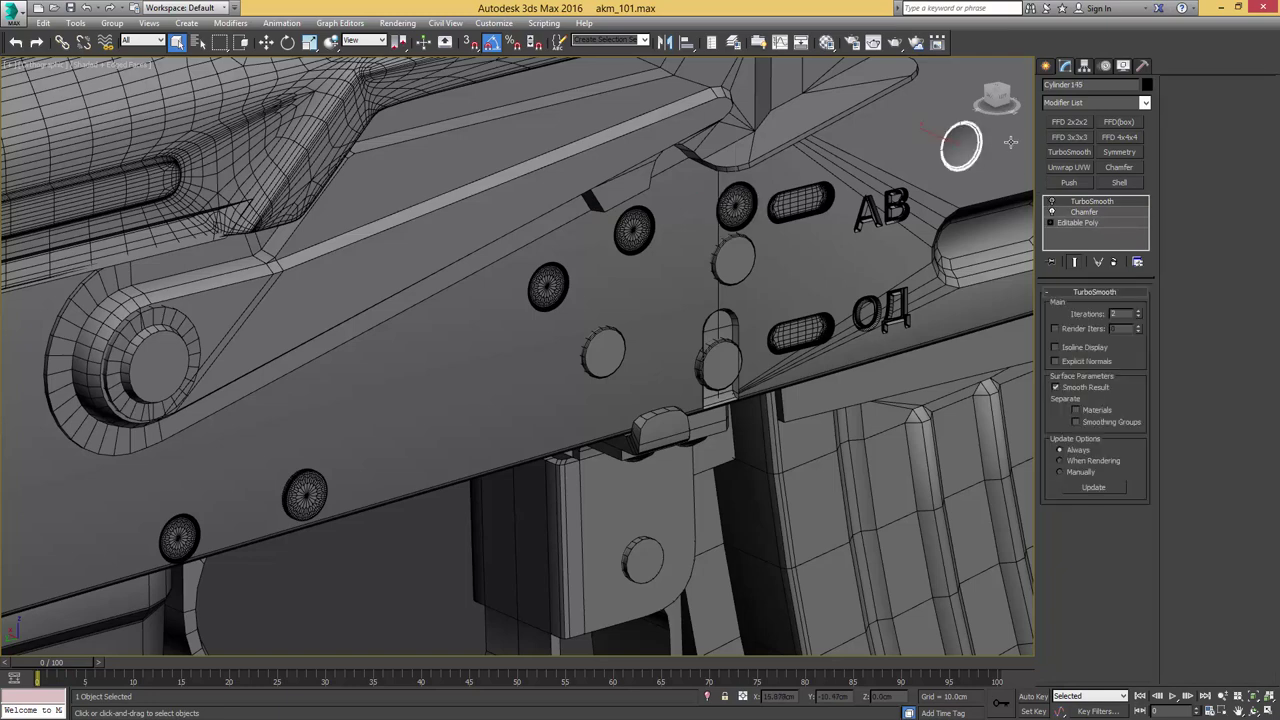
Replace the old Chamfer with the copied Chamfer and TurboSmooth on the lower rear flat pin and the flat pin beside the ОД marking
{"action": "left_click", "coordinate": [606, 350]}
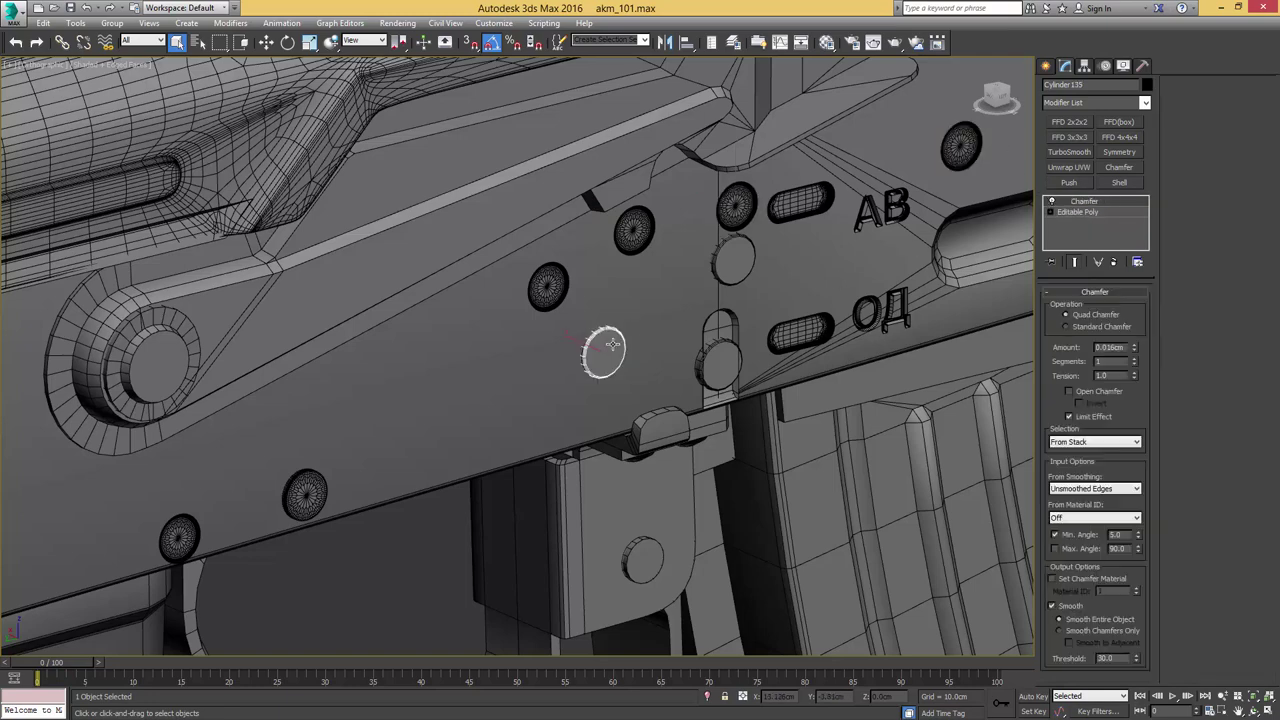
{"action": "left_click", "coordinate": [1115, 264]}
{"action": "right_click", "coordinate": [1087, 199]}
{"action": "left_click", "coordinate": [1108, 208]}
{"action": "left_click", "coordinate": [731, 352]}
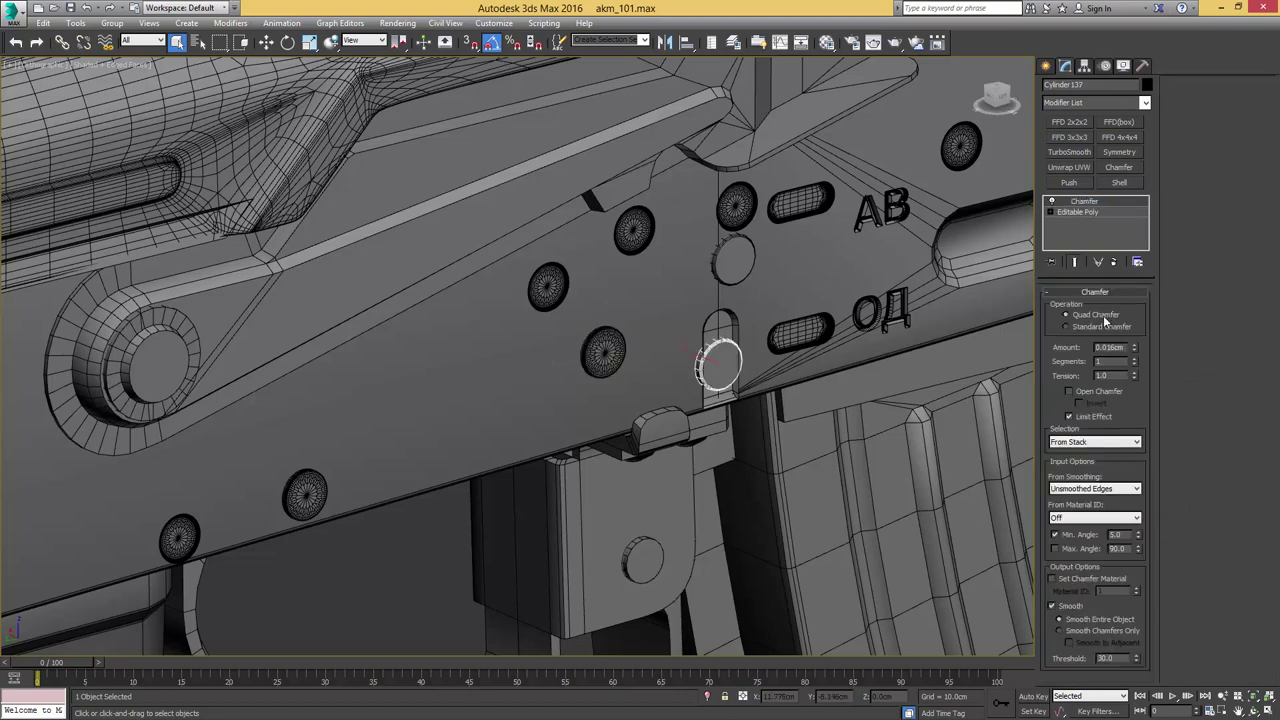
{"action": "left_click", "coordinate": [1115, 265]}
{"action": "right_click", "coordinate": [1067, 206]}
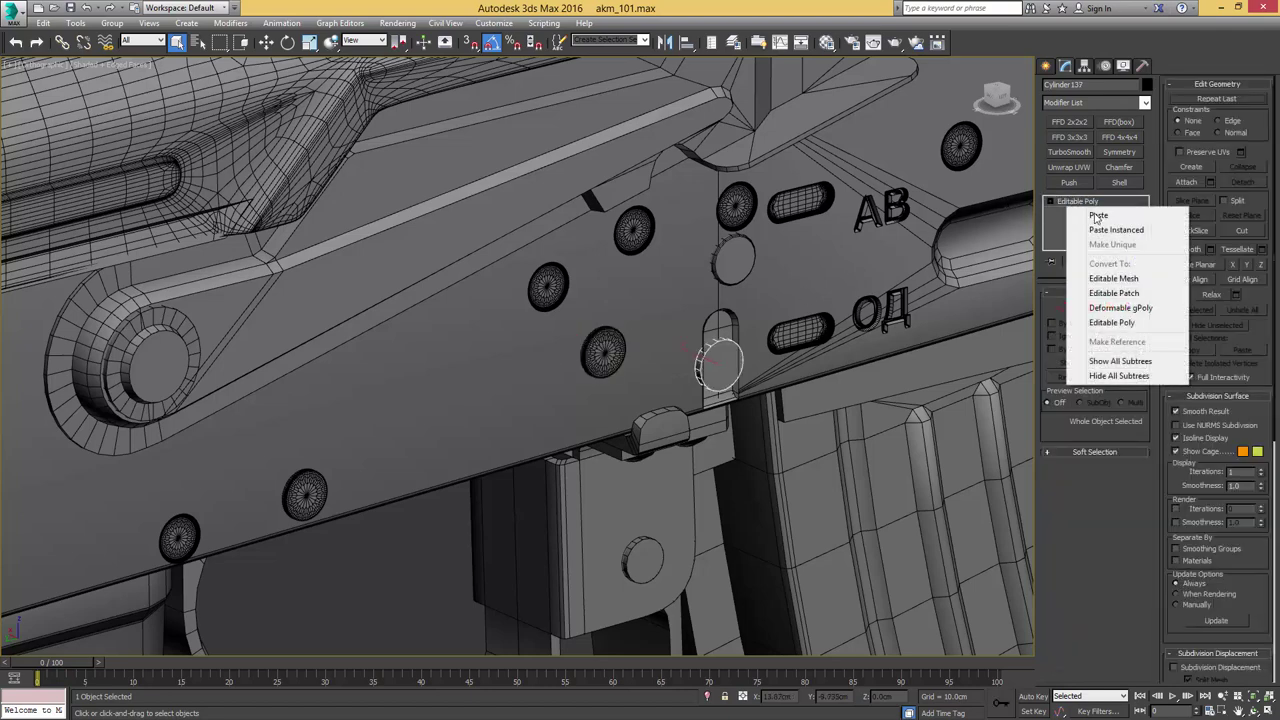
{"action": "left_click", "coordinate": [1096, 214]}
Replace the old Chamfer with the copied Chamfer and TurboSmooth on the flat pin just below the recessed pin by the AB marking
{"action": "left_click_drag", "start_coordinate": [764, 253], "coordinate": [740, 258]}
{"action": "left_click", "coordinate": [735, 258]}
{"action": "left_click", "coordinate": [1115, 264]}
{"action": "right_click", "coordinate": [1083, 200]}
{"action": "left_click", "coordinate": [1103, 206]}
Turn TurboSmooth back on for the front pin above the recessed slot over the magazine, and check the shaded result
{"action": "middle_click_drag", "start_coordinate": [970, 259], "coordinate": [667, 334]}
{"action": "left_click", "coordinate": [746, 216]}
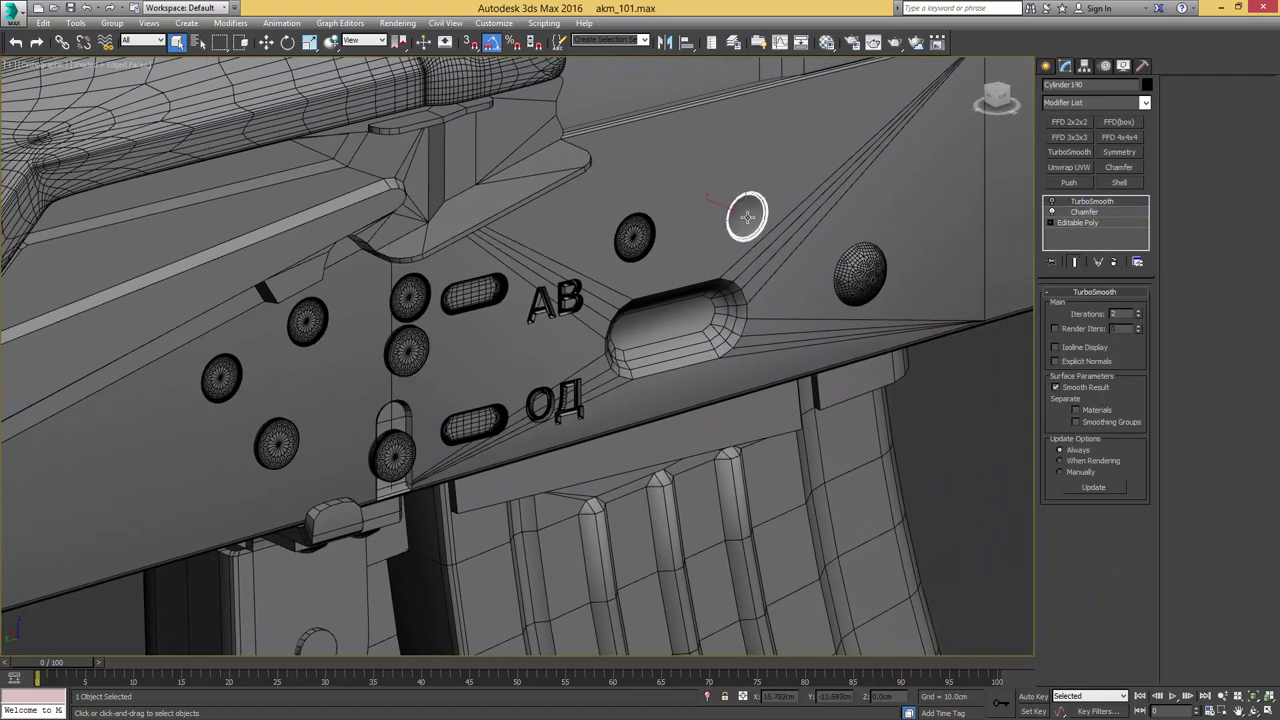
{"action": "key", "text": "F4"}
{"action": "mouse_move", "coordinate": [948, 252]}
{"action": "middle_mouse_down", "text": "alt"}
{"action": "mouse_move", "coordinate": [485, 309]}
{"action": "mouse_move", "coordinate": [926, 373]}
{"action": "mouse_move", "coordinate": [550, 386]}
{"action": "middle_mouse_up", "text": "alt"}
{"action": "key", "text": "F4"}
{"action": "scroll", "coordinate": [580, 382], "scroll_direction": "down", "scroll_amount": 4}
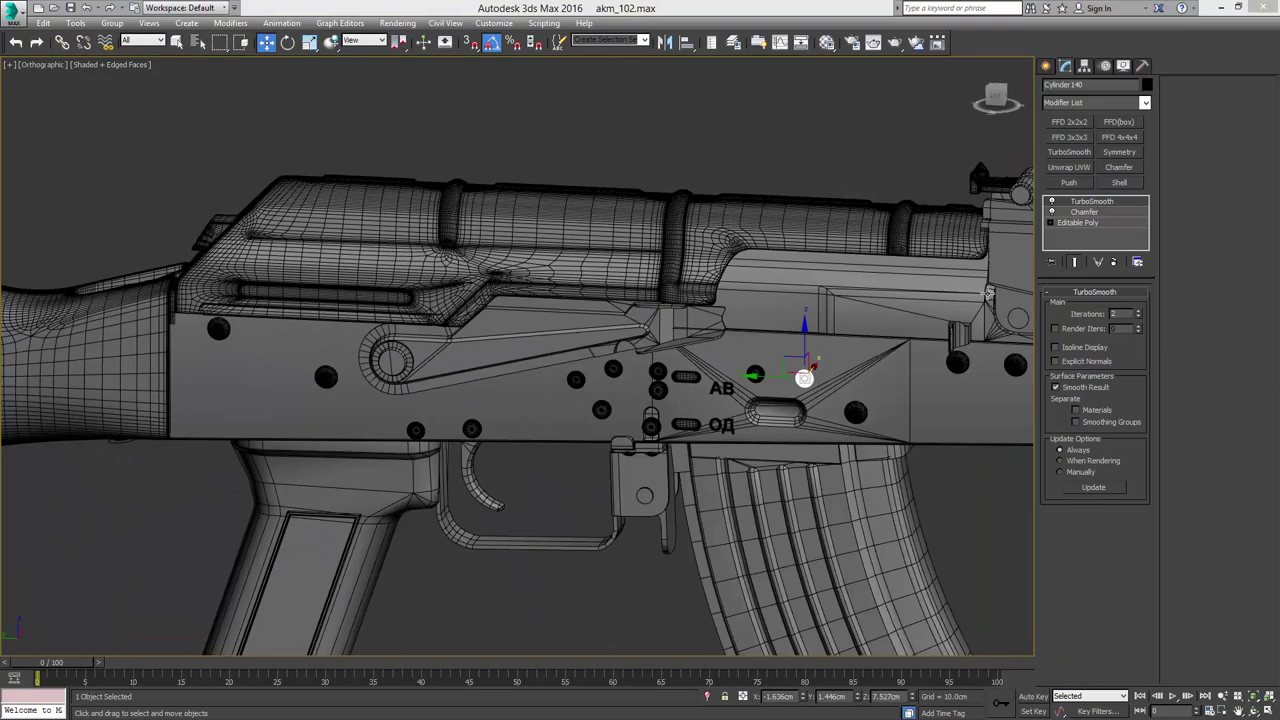
Copy the Chamfer and TurboSmooth from the finished bracket pin onto the matching pin on the bracket's opposite side
{"action": "middle_click_drag", "start_coordinate": [988, 293], "coordinate": [820, 192]}
{"action": "scroll", "coordinate": [466, 384], "scroll_direction": "up", "scroll_amount": 5}
{"action": "left_click", "coordinate": [502, 423]}
{"action": "right_click", "coordinate": [1090, 210]}
{"action": "left_click", "coordinate": [1125, 272]}
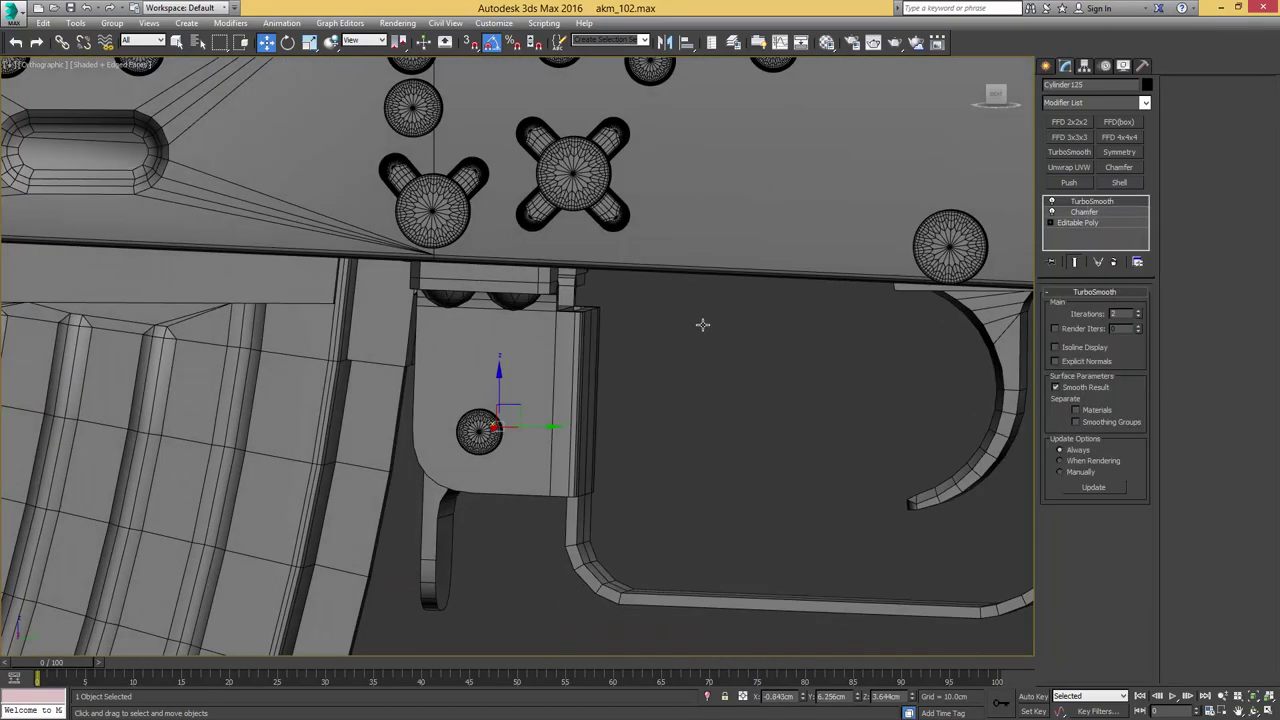
Show the receiver front in wireframe and make the LowPoly layer visible in the Layer Explorer
{"action": "scroll", "coordinate": [731, 323], "scroll_direction": "down", "scroll_amount": 4}
{"action": "mouse_move", "coordinate": [972, 256]}
{"action": "middle_mouse_down"}
{"action": "mouse_move", "coordinate": [648, 304]}
{"action": "mouse_move", "coordinate": [350, 420]}
{"action": "middle_mouse_up"}
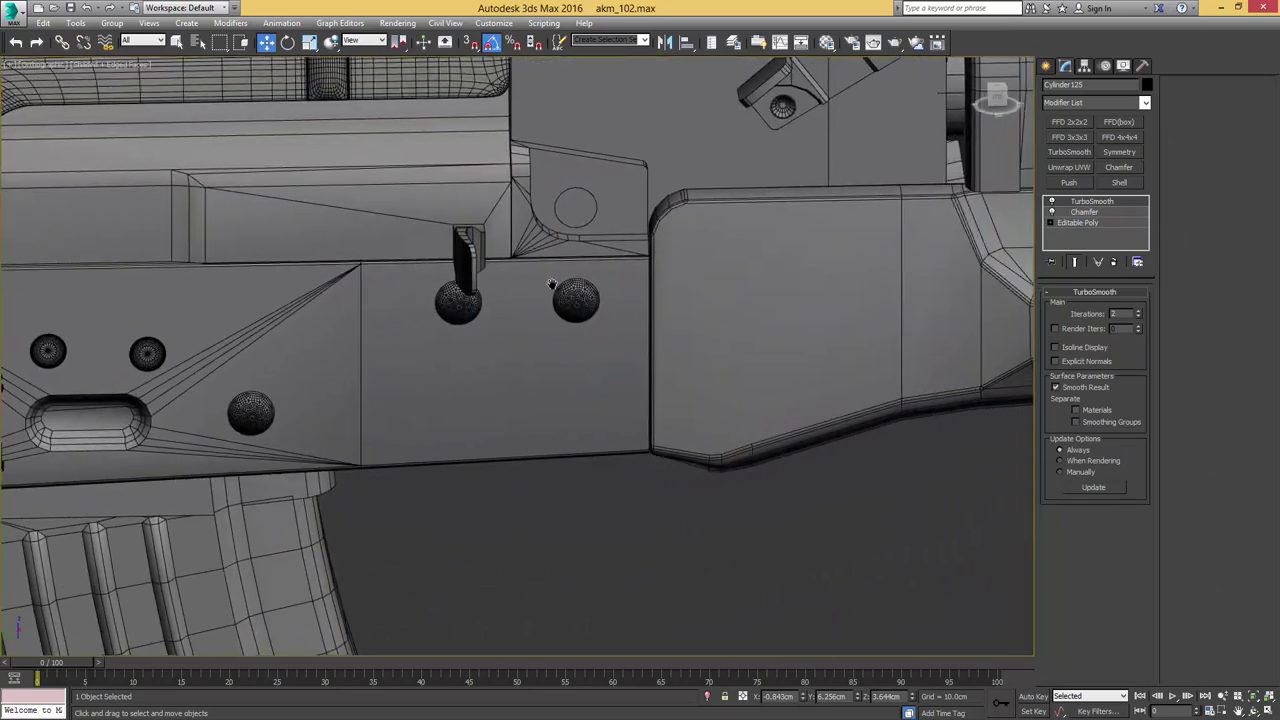
{"action": "scroll", "coordinate": [350, 420], "scroll_direction": "up", "scroll_amount": 3}
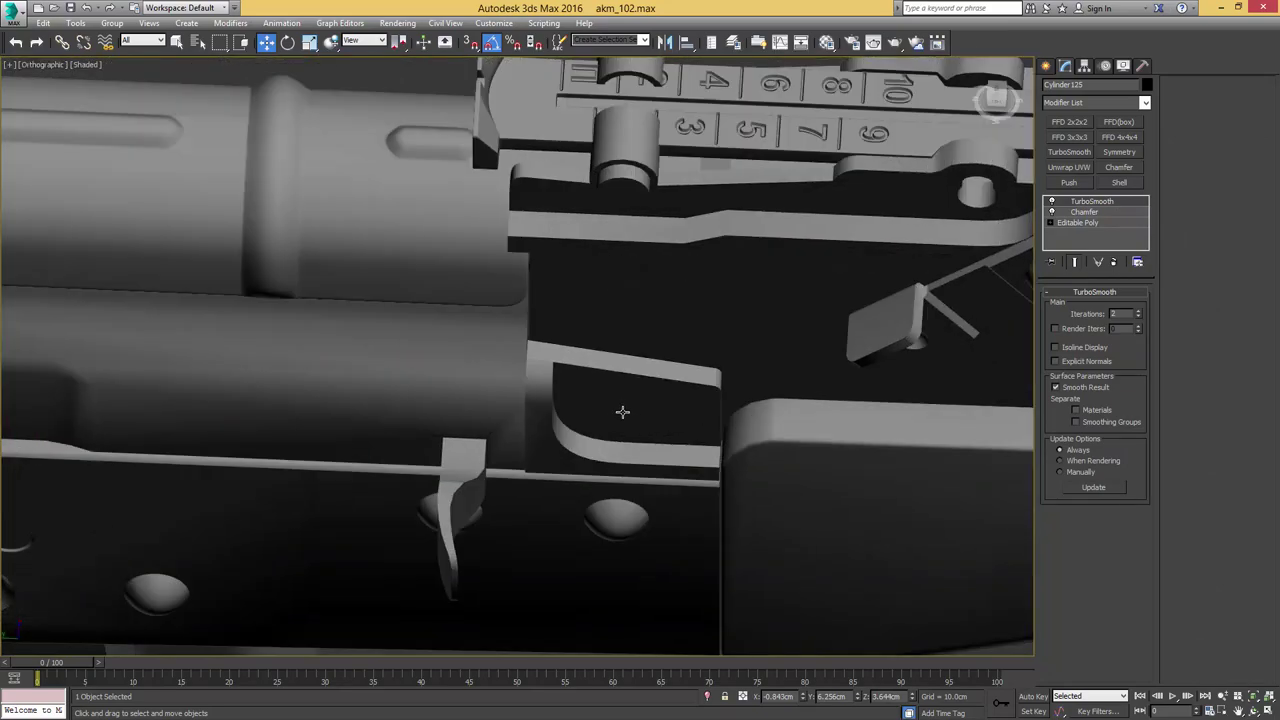
{"action": "scroll", "coordinate": [622, 411], "scroll_direction": "up", "scroll_amount": 3}
{"action": "key", "text": "F4"}
{"action": "key", "text": "F3"}
{"action": "left_click", "coordinate": [735, 43]}
{"action": "left_click_drag", "start_coordinate": [1188, 334], "coordinate": [1194, 232]}
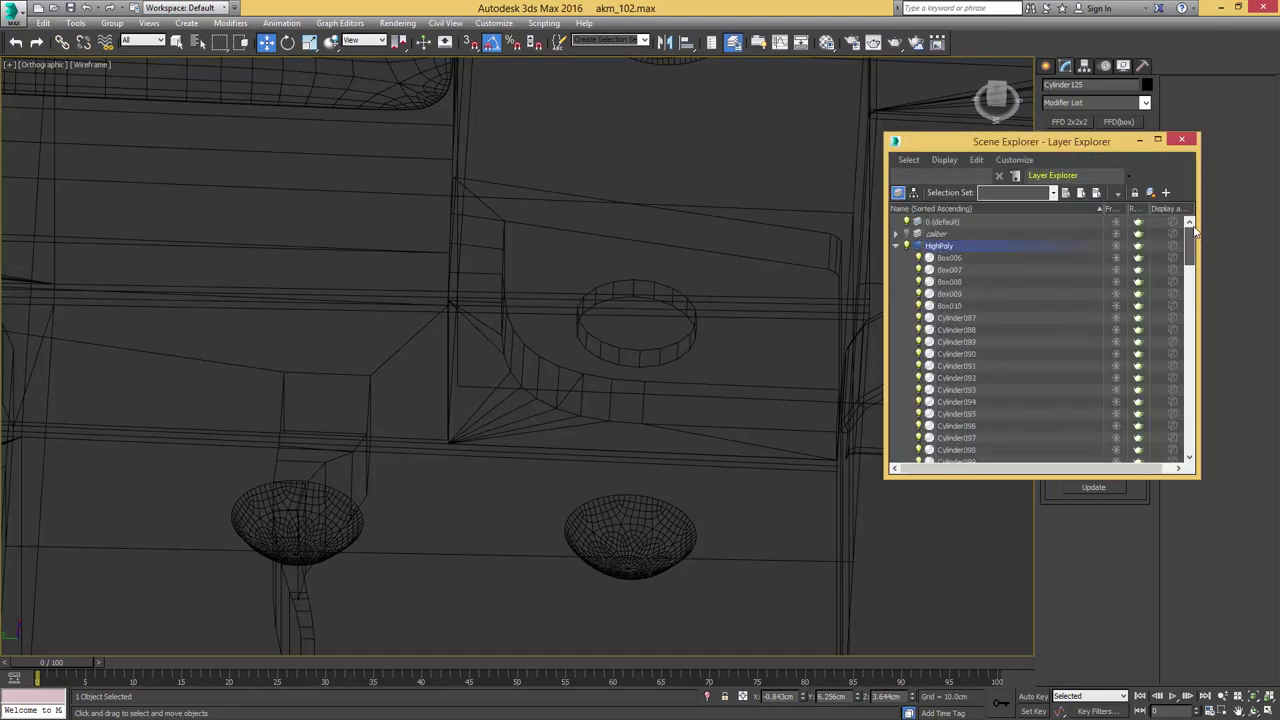
{"action": "left_click", "coordinate": [896, 246]}
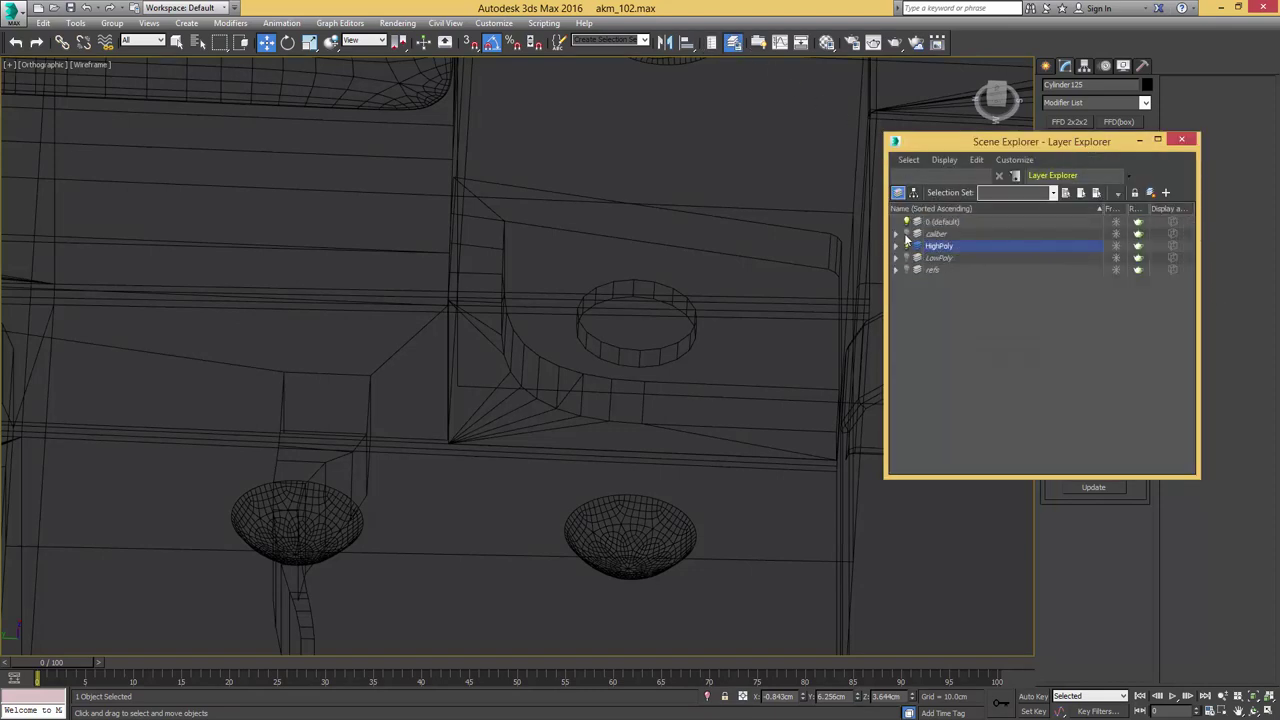
{"action": "left_click", "coordinate": [906, 258]}
Select both the high-poly and low-poly pins in the recess below the rear sight and move them outward along X
{"action": "scroll", "coordinate": [751, 291], "scroll_direction": "up", "scroll_amount": 3}
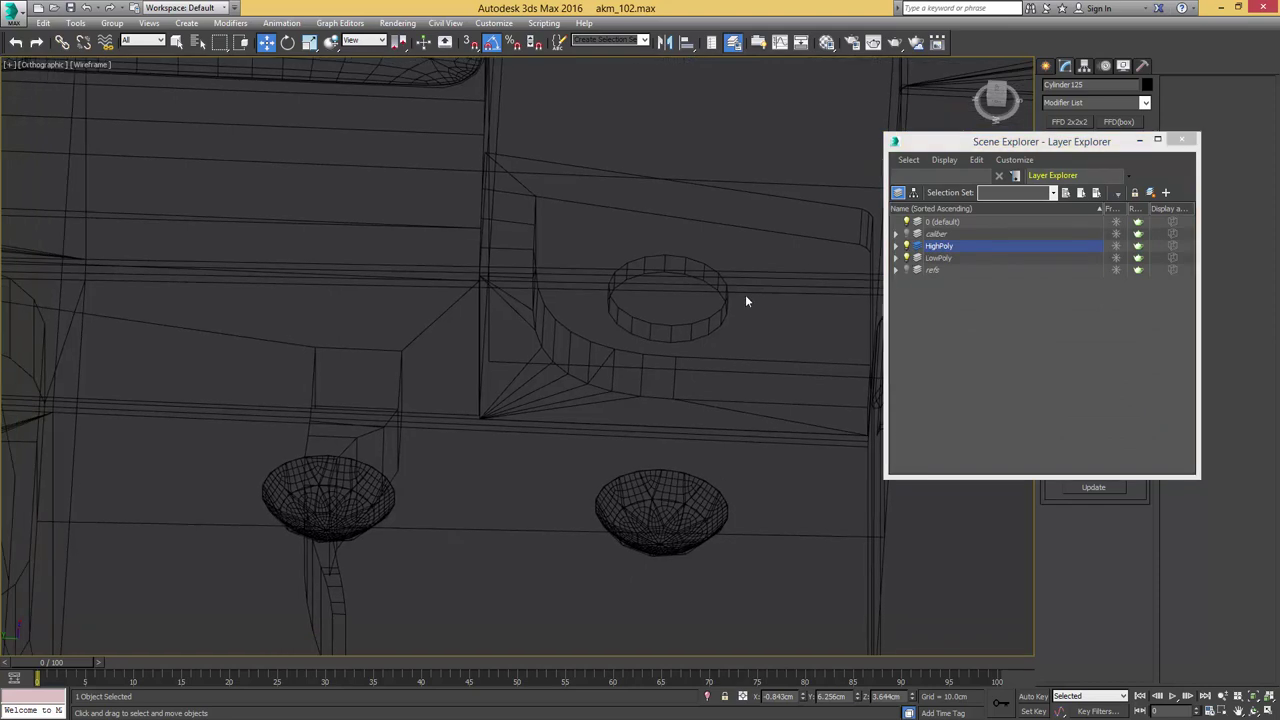
{"action": "key", "text": "q"}
{"action": "left_click_drag", "start_coordinate": [744, 313], "coordinate": [695, 327]}
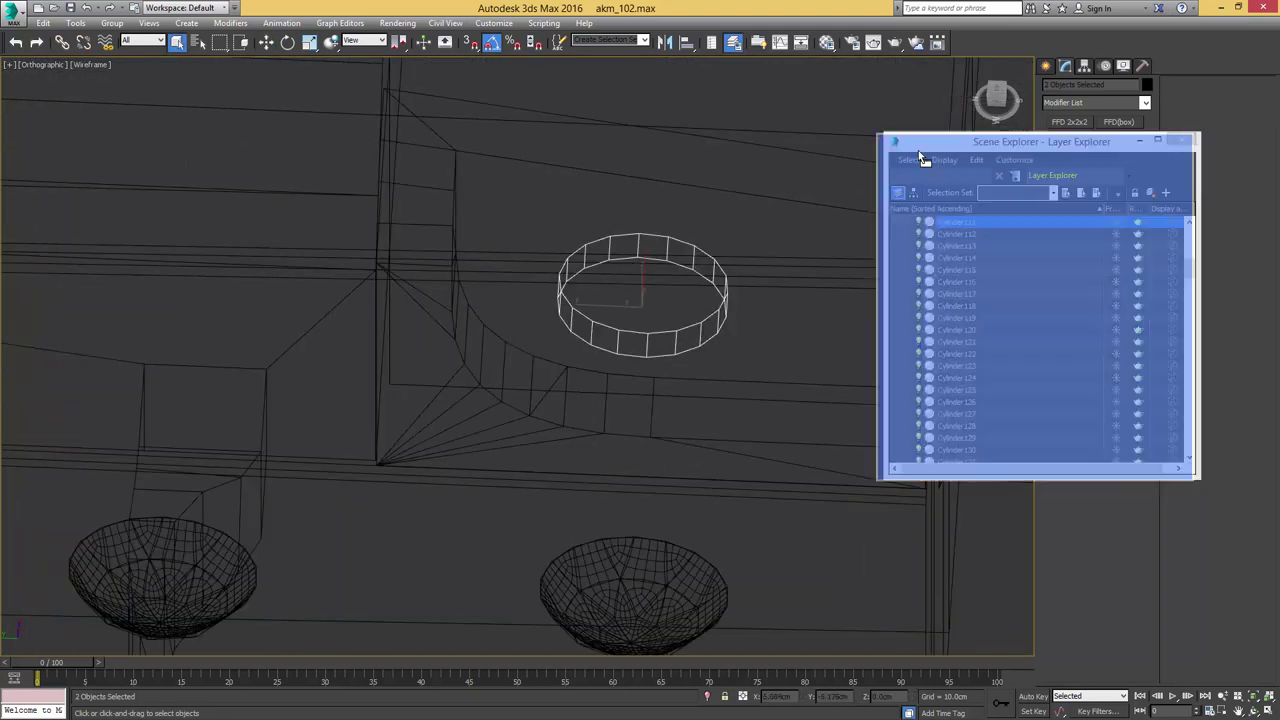
{"action": "left_click_drag", "start_coordinate": [960, 148], "coordinate": [189, 114]}
{"action": "key", "text": "F3"}
{"action": "mouse_move", "coordinate": [774, 214]}
{"action": "middle_mouse_down", "text": "alt"}
{"action": "mouse_move", "coordinate": [766, 238]}
{"action": "mouse_move", "coordinate": [796, 246]}
{"action": "middle_mouse_up", "text": "alt"}
{"action": "key", "text": "w"}
{"action": "left_click_drag", "start_coordinate": [708, 277], "coordinate": [719, 292]}
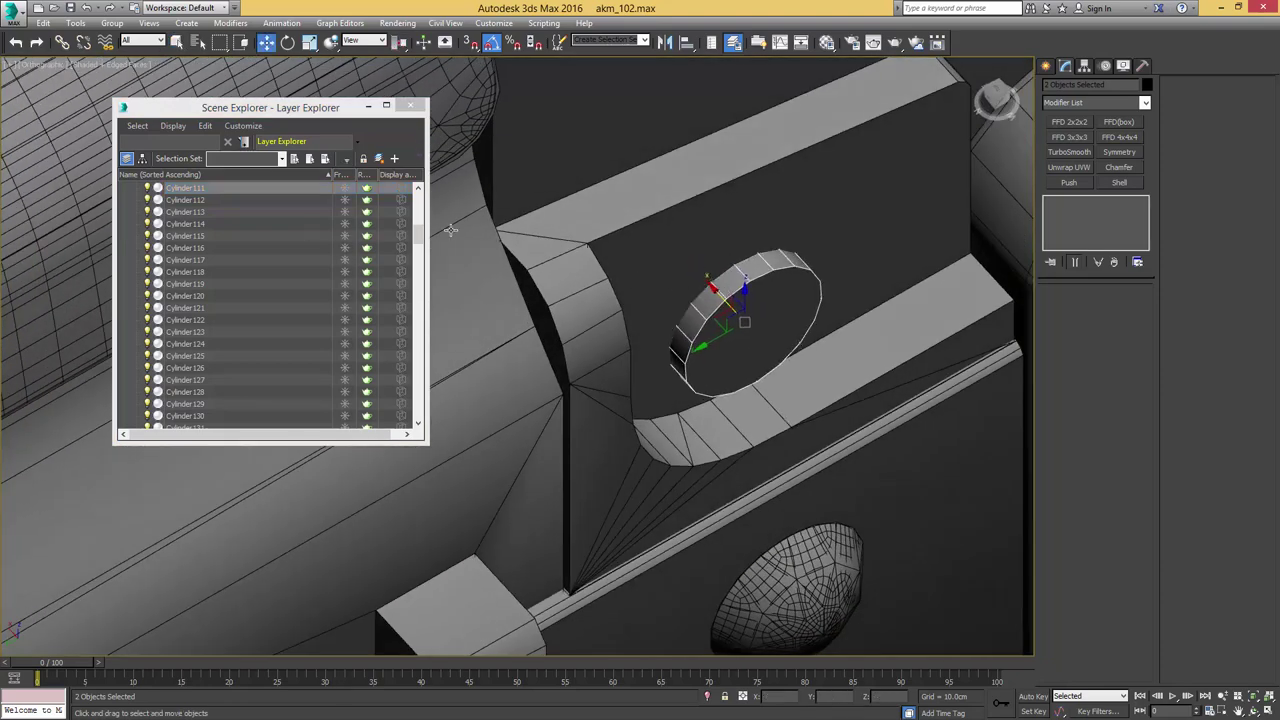
Deselect the pins and hide the LowPoly layer
{"action": "left_click_drag", "start_coordinate": [420, 233], "coordinate": [421, 192]}
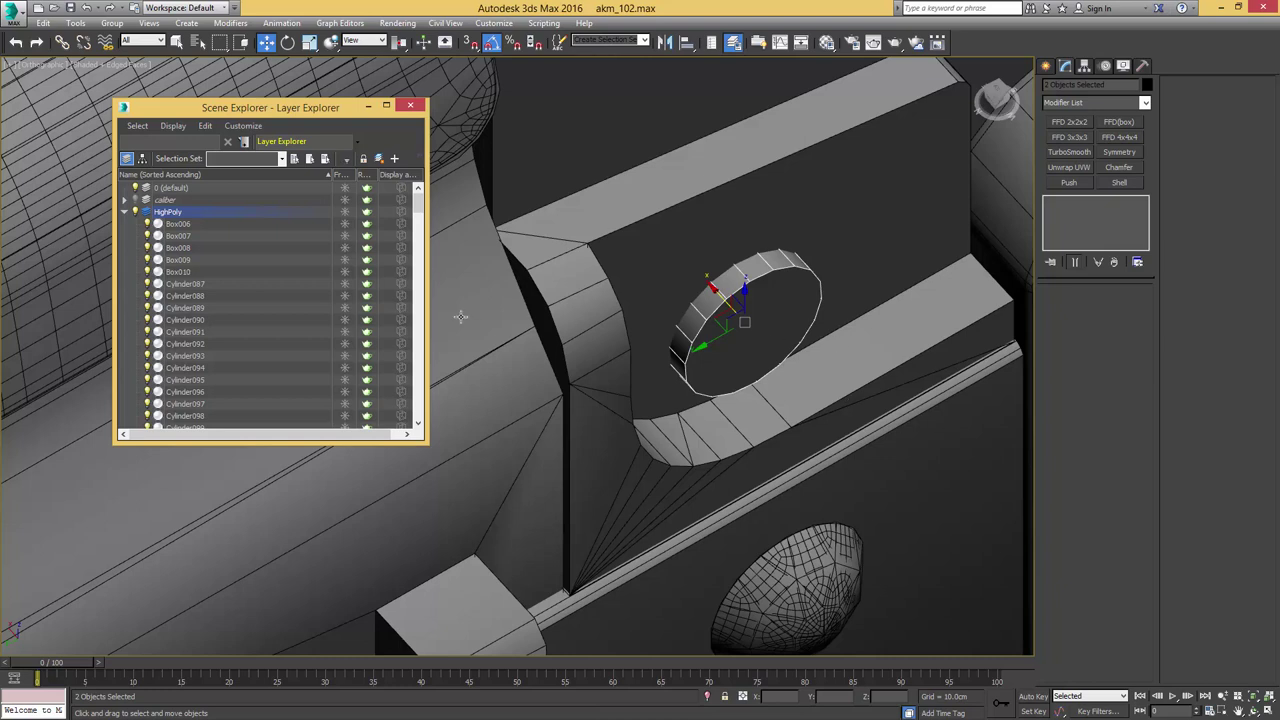
{"action": "left_click", "coordinate": [125, 229]}
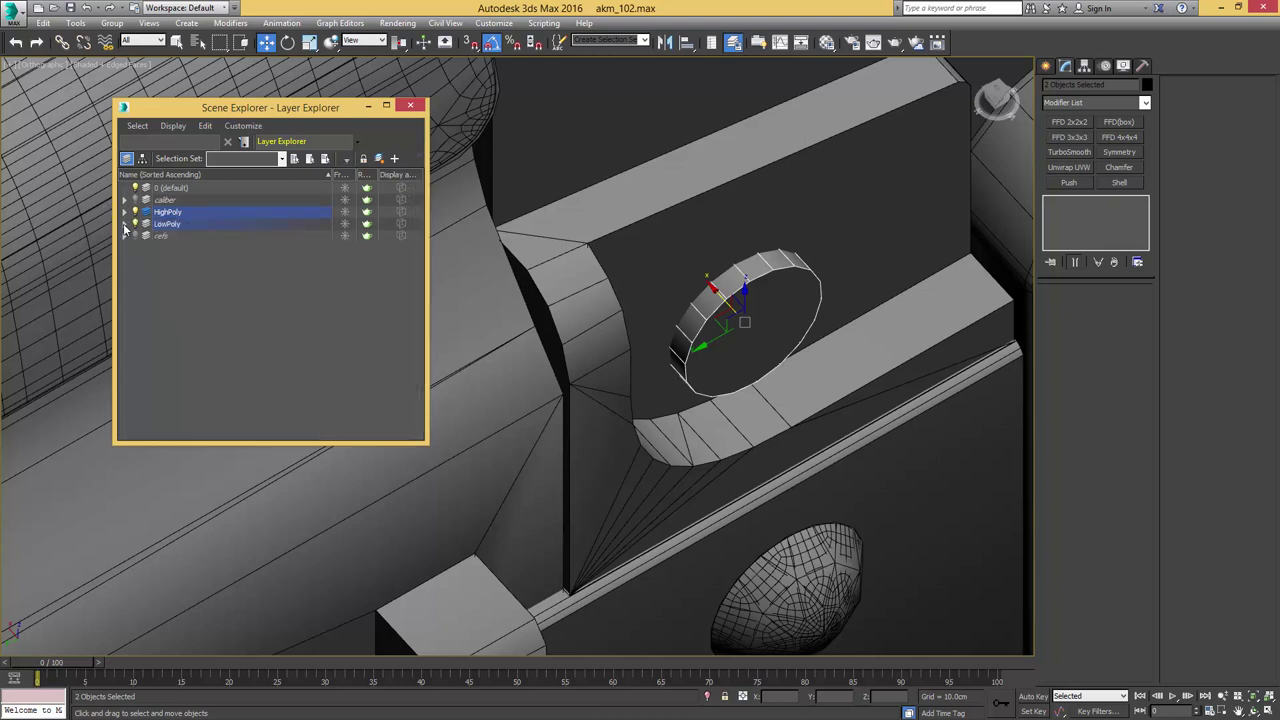
{"action": "key", "text": "ctrl+d"}
{"action": "left_click", "coordinate": [135, 224]}
Paste the copied Chamfer and TurboSmooth onto the high-poly pin in the recess below the rear sight, and close the Layer Explorer
{"action": "middle_click_drag", "start_coordinate": [727, 283], "coordinate": [715, 306]}
{"action": "left_click", "coordinate": [729, 323]}
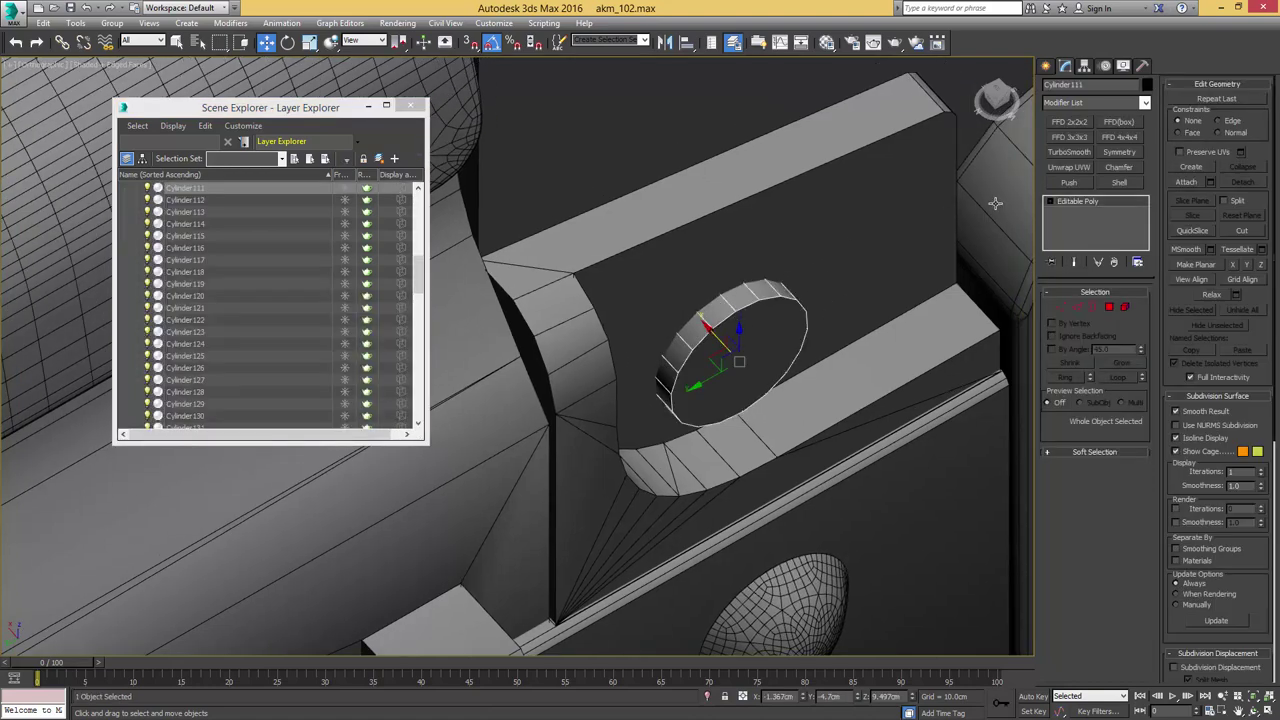
{"action": "right_click", "coordinate": [1070, 203]}
{"action": "left_click", "coordinate": [1088, 208]}
{"action": "key", "text": "F4"}
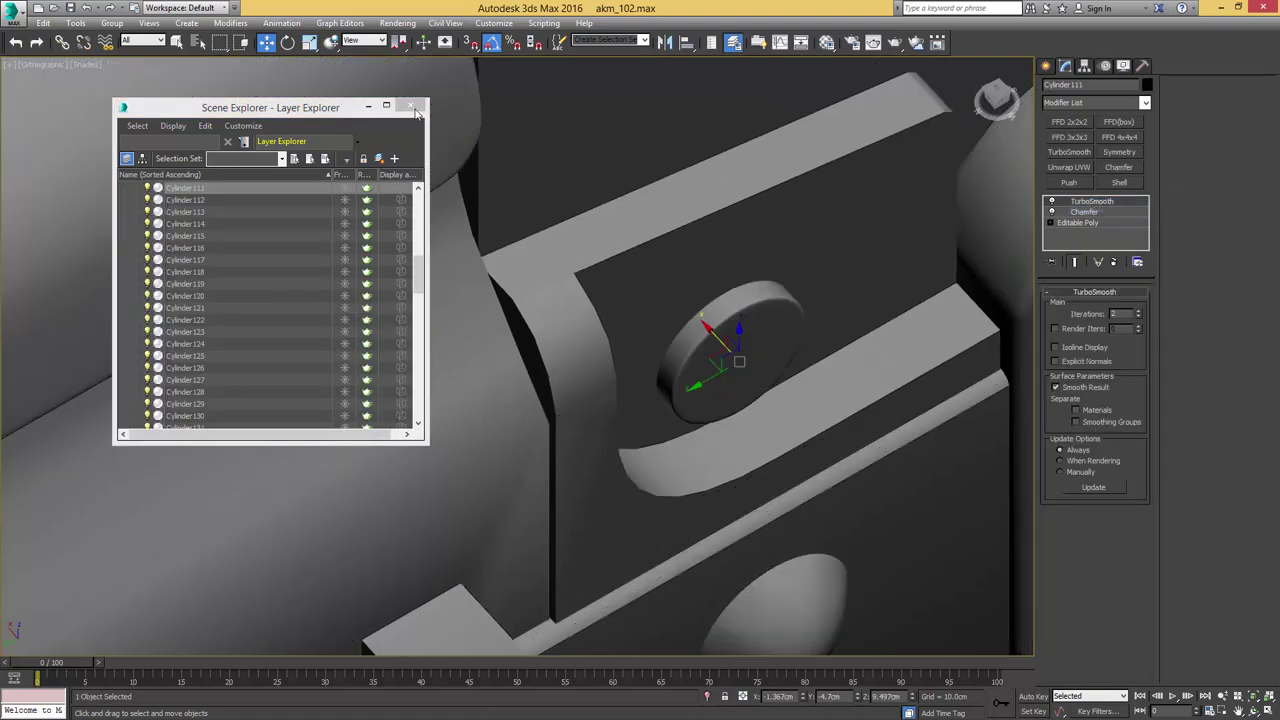
{"action": "left_click", "coordinate": [415, 109]}
{"action": "scroll", "coordinate": [629, 260], "scroll_direction": "down", "scroll_amount": 7}
{"action": "middle_click_drag", "start_coordinate": [636, 263], "coordinate": [567, 195], "text": "alt"}
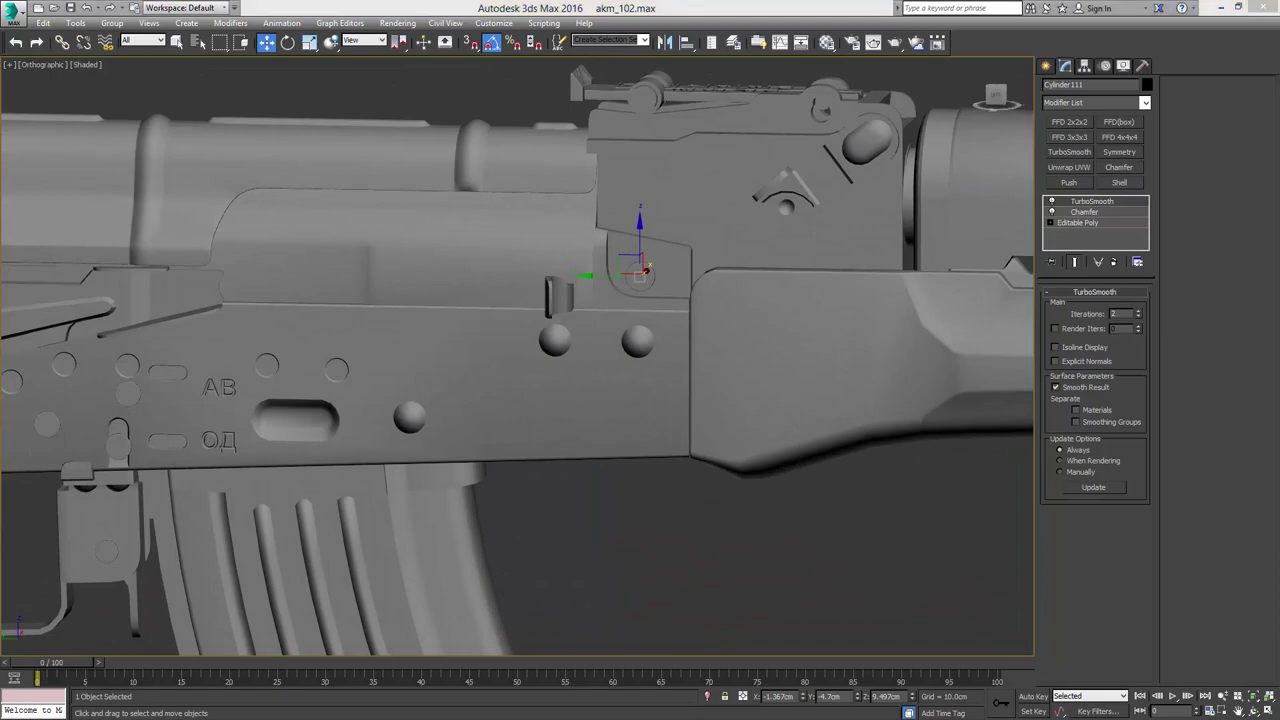
Isolate the long stepped part inside the ejection opening and the notched block ahead of it, and select the notched block
{"action": "key", "text": "F4"}
{"action": "middle_click_drag", "start_coordinate": [686, 194], "coordinate": [942, 265]}
{"action": "key", "text": "q"}
{"action": "left_click", "coordinate": [796, 262]}
{"action": "left_click", "coordinate": [662, 277], "text": "ctrl"}
{"action": "middle_click_drag", "start_coordinate": [662, 277], "coordinate": [581, 289], "text": "alt"}
{"action": "key", "text": "alt+q"}
{"action": "left_click", "coordinate": [590, 307]}
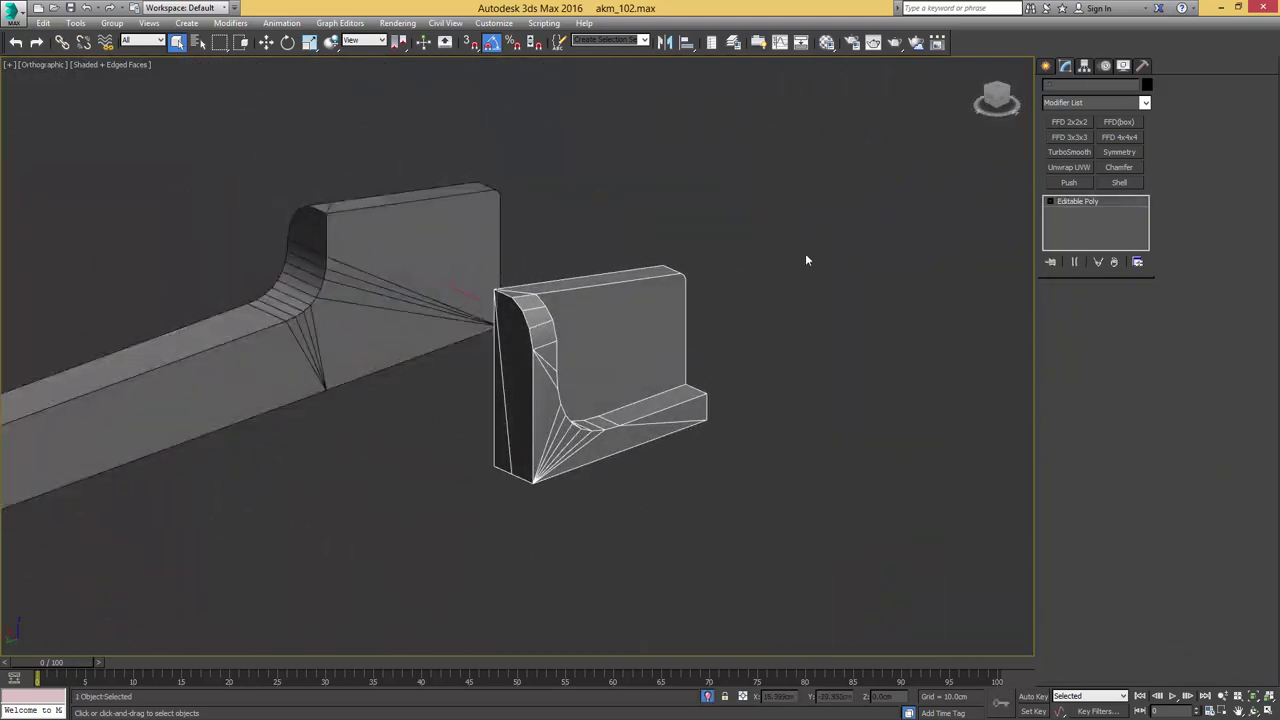
Paste the copied Chamfer and TurboSmooth onto the notched block and hide the edge display
{"action": "right_click", "coordinate": [1080, 201]}
{"action": "left_click", "coordinate": [1095, 206]}
{"action": "key", "text": "F4"}
{"action": "mouse_move", "coordinate": [851, 263]}
{"action": "middle_mouse_down", "text": "alt"}
{"action": "mouse_move", "coordinate": [731, 269]}
{"action": "mouse_move", "coordinate": [734, 254]}
{"action": "mouse_move", "coordinate": [706, 237]}
{"action": "mouse_move", "coordinate": [783, 237]}
{"action": "middle_mouse_up", "text": "alt"}
{"action": "scroll", "coordinate": [783, 237], "scroll_direction": "up", "scroll_amount": 2}
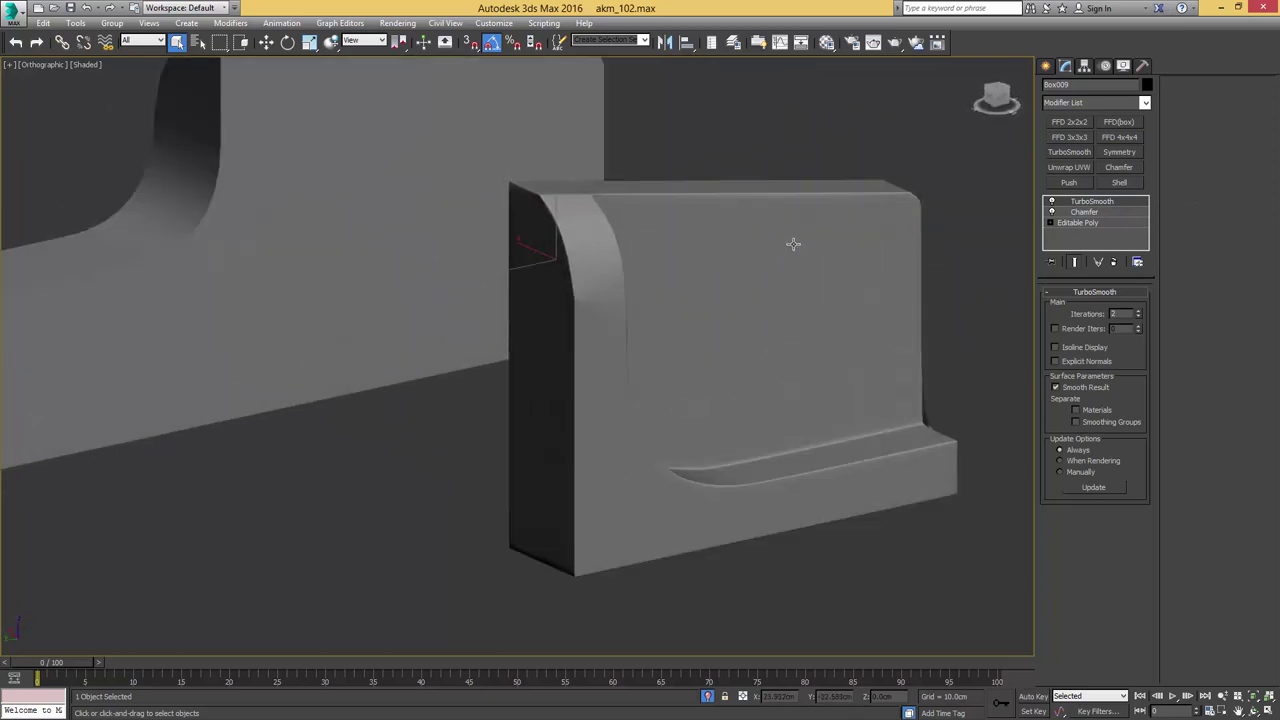
Select the two diagonal edges beside the notched block's curved end and examine the smoothed surface there
{"action": "left_click", "coordinate": [1067, 225]}
{"action": "key", "text": "F4"}
{"action": "mouse_move", "coordinate": [720, 271]}
{"action": "middle_mouse_down", "text": "alt"}
{"action": "mouse_move", "coordinate": [777, 263]}
{"action": "mouse_move", "coordinate": [721, 260]}
{"action": "middle_mouse_up", "text": "alt"}
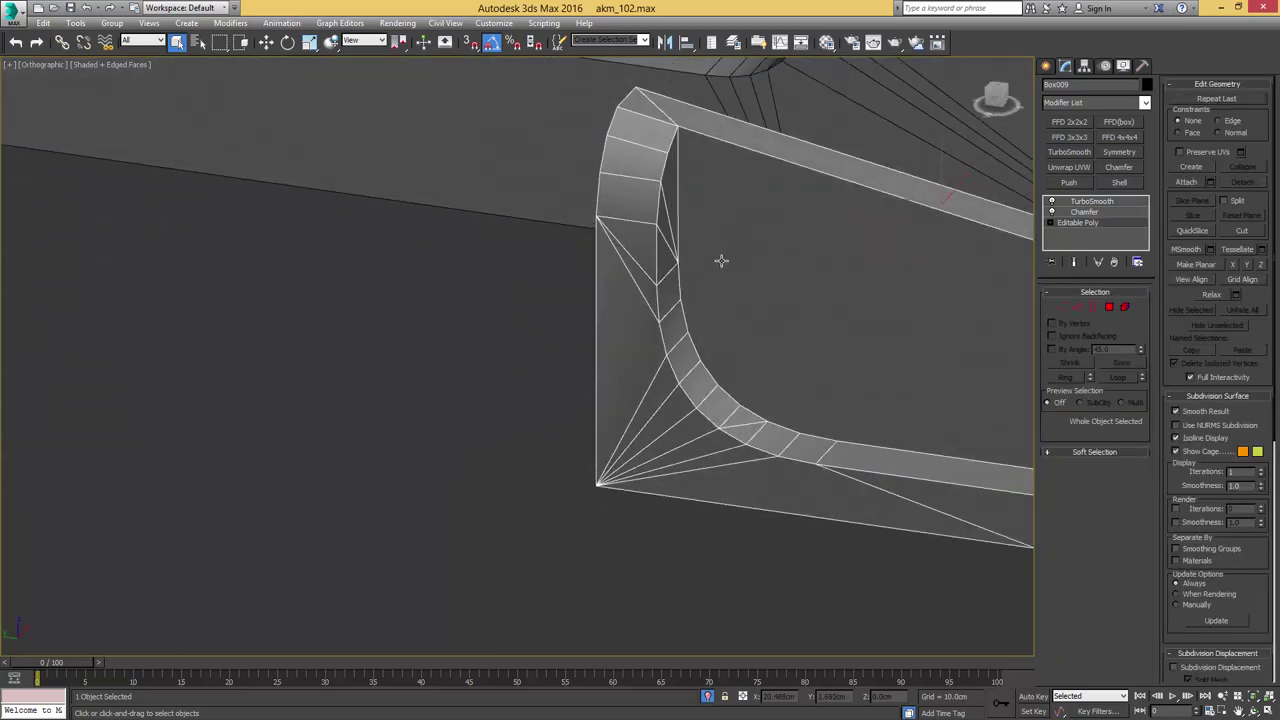
{"action": "key", "text": "2"}
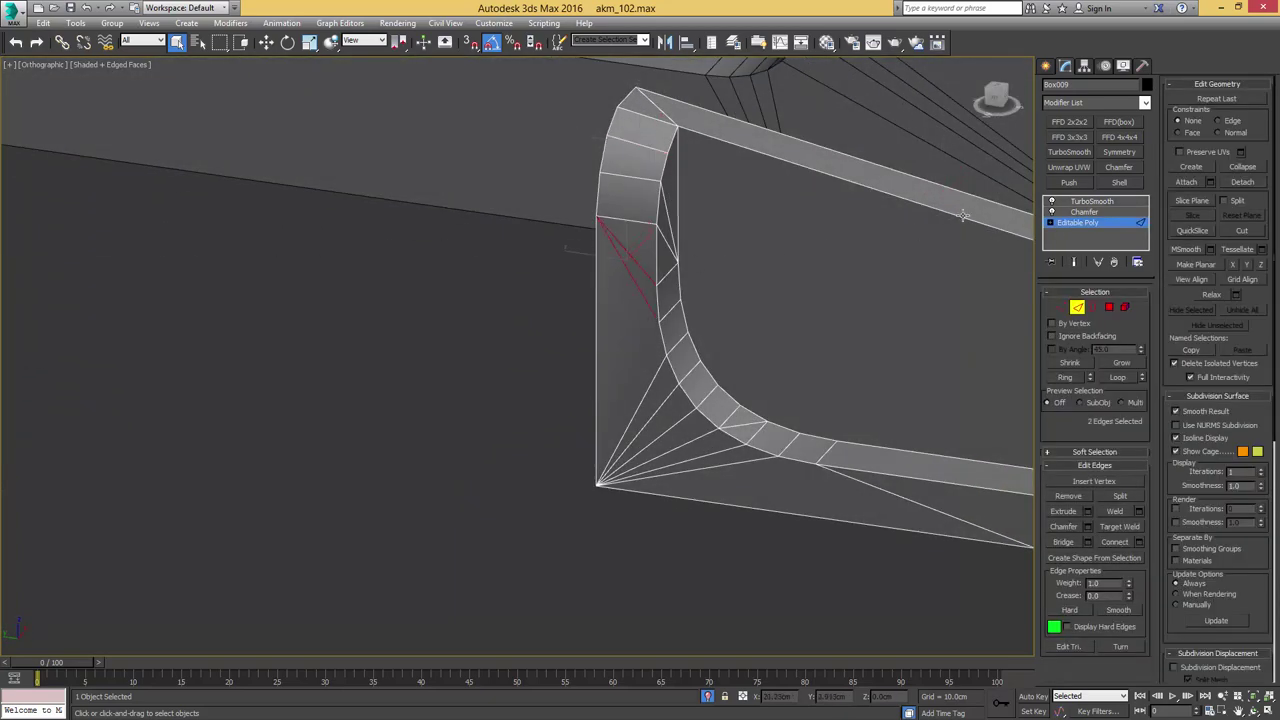
{"action": "left_click", "coordinate": [1091, 204]}
{"action": "key", "text": "F4"}
{"action": "scroll", "coordinate": [931, 160], "scroll_direction": "down", "scroll_amount": 2}
{"action": "middle_click_drag", "start_coordinate": [931, 160], "coordinate": [727, 137]}
{"action": "scroll", "coordinate": [894, 223], "scroll_direction": "up", "scroll_amount": 3}
{"action": "scroll", "coordinate": [905, 205], "scroll_direction": "down", "scroll_amount": 2}
Cut a new edge across the notched block's narrow end face at the ledge's inner corner and return to the TurboSmooth result
{"action": "left_click", "coordinate": [1072, 223]}
{"action": "key", "text": "F4"}
{"action": "middle_click_drag", "start_coordinate": [877, 285], "coordinate": [805, 205]}
{"action": "key", "text": "1"}
{"action": "key", "text": "alt+c"}
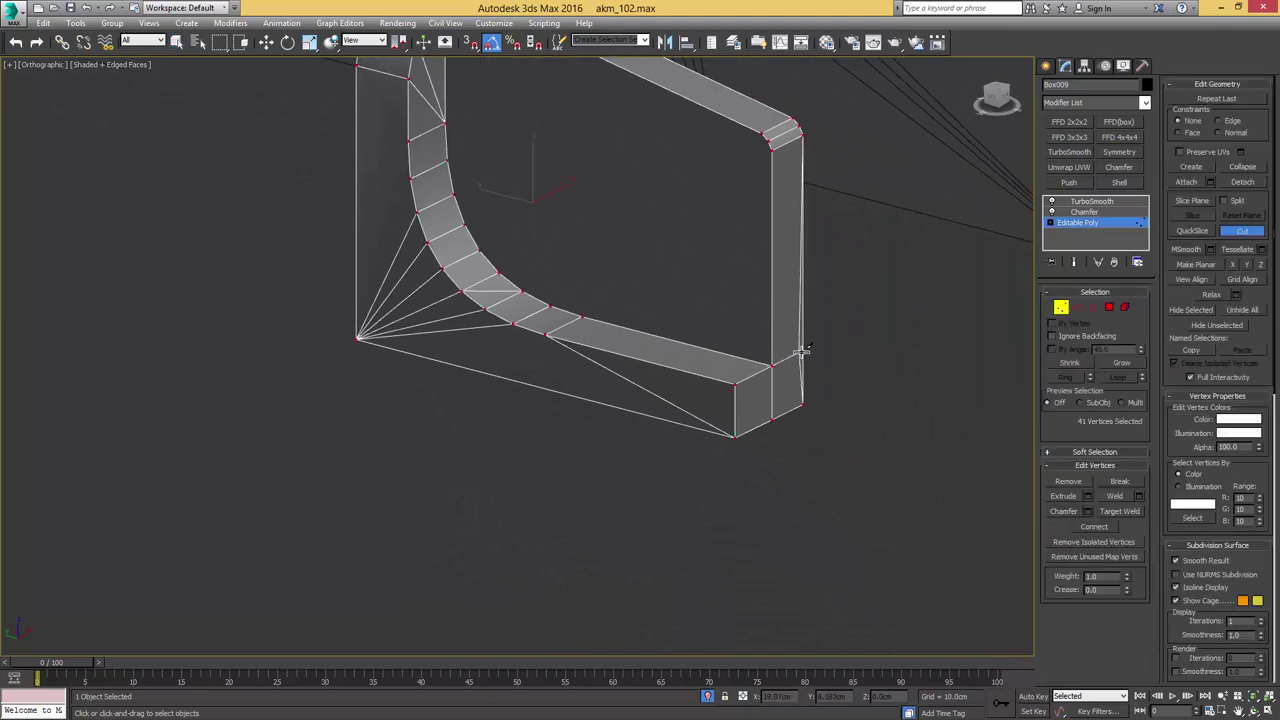
{"action": "left_click", "coordinate": [1091, 222]}
{"action": "left_click", "coordinate": [1084, 203]}
{"action": "key", "text": "F4"}
Set the notched block's Chamfer amount to 0.034 cm
{"action": "middle_click_drag", "start_coordinate": [770, 249], "coordinate": [881, 282], "text": "alt"}
{"action": "key", "text": "w"}
{"action": "key", "text": "Page_Down"}
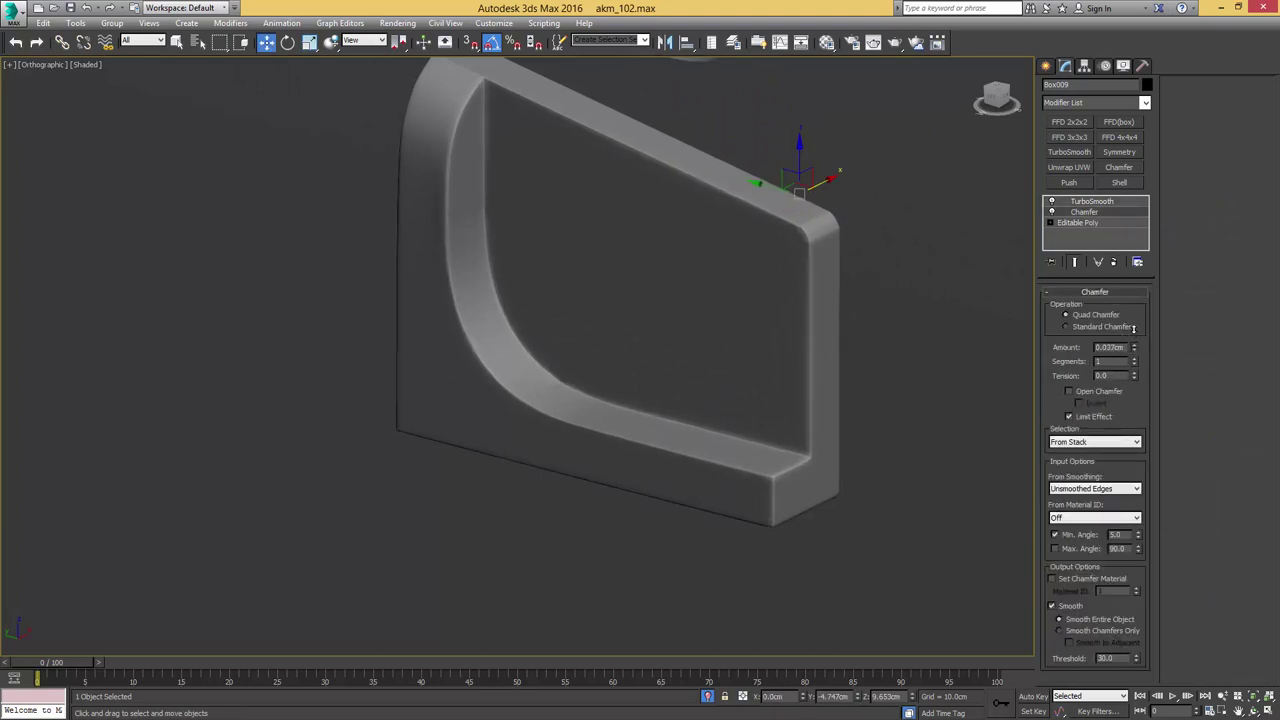
{"action": "middle_click_drag", "start_coordinate": [828, 229], "coordinate": [878, 288], "text": "alt"}
{"action": "middle_click_drag", "start_coordinate": [650, 268], "coordinate": [1012, 363], "text": "alt"}
{"action": "middle_click_drag", "start_coordinate": [700, 290], "coordinate": [935, 305], "text": "alt"}
{"action": "scroll", "coordinate": [874, 354], "scroll_direction": "down", "scroll_amount": 3}
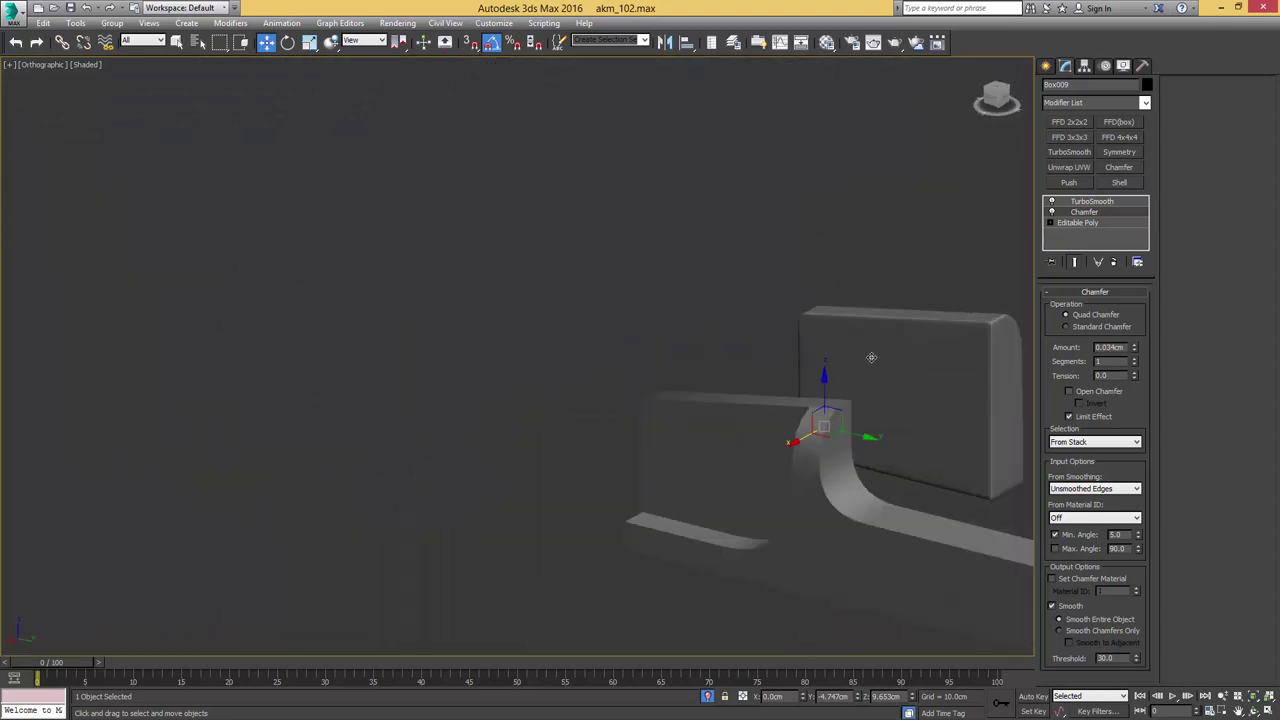
Copy the notched block's Chamfer and TurboSmooth modifiers and paste them onto the long stepped part
{"action": "middle_click_drag", "start_coordinate": [930, 376], "coordinate": [777, 300]}
{"action": "key", "text": "F4"}
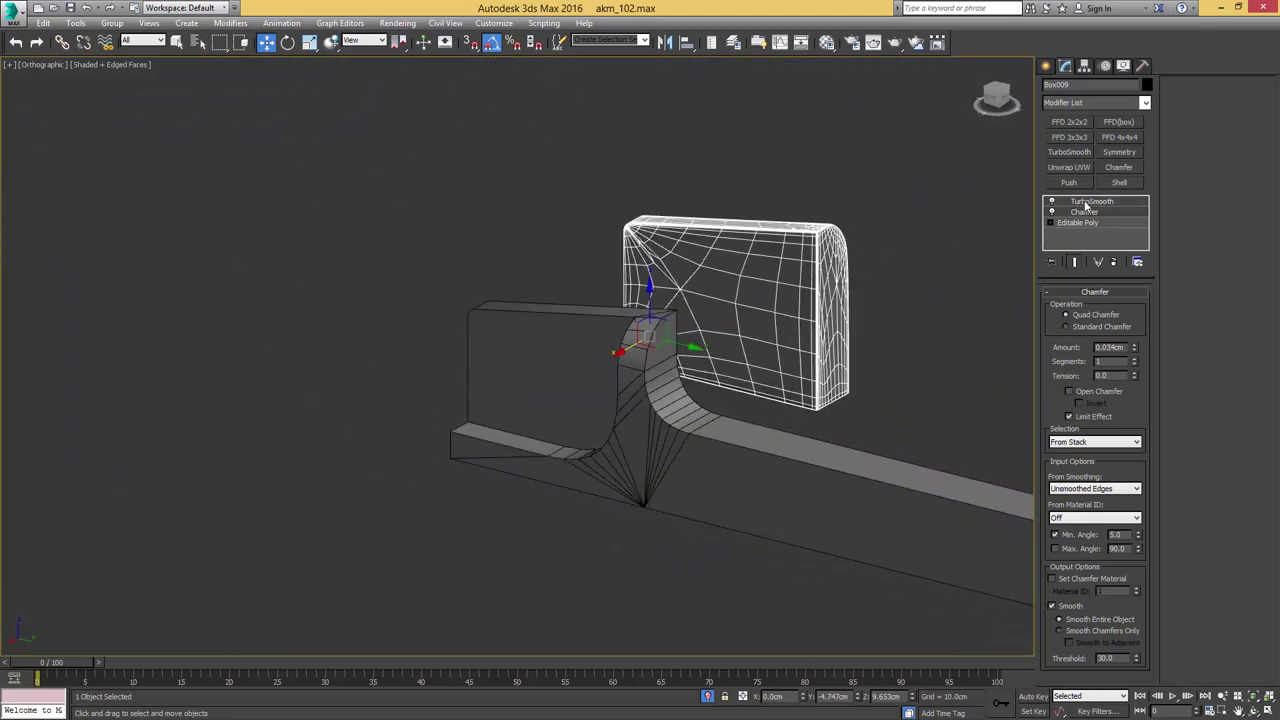
{"action": "right_click", "coordinate": [1086, 205]}
{"action": "left_click", "coordinate": [643, 410]}
{"action": "middle_click_drag", "start_coordinate": [645, 410], "coordinate": [738, 408], "text": "alt"}
{"action": "right_click", "coordinate": [1087, 201]}
{"action": "left_click", "coordinate": [1097, 208]}
{"action": "middle_click_drag", "start_coordinate": [601, 413], "coordinate": [757, 329]}
{"action": "key", "text": "F4"}
{"action": "scroll", "coordinate": [757, 329], "scroll_direction": "up", "scroll_amount": 4}
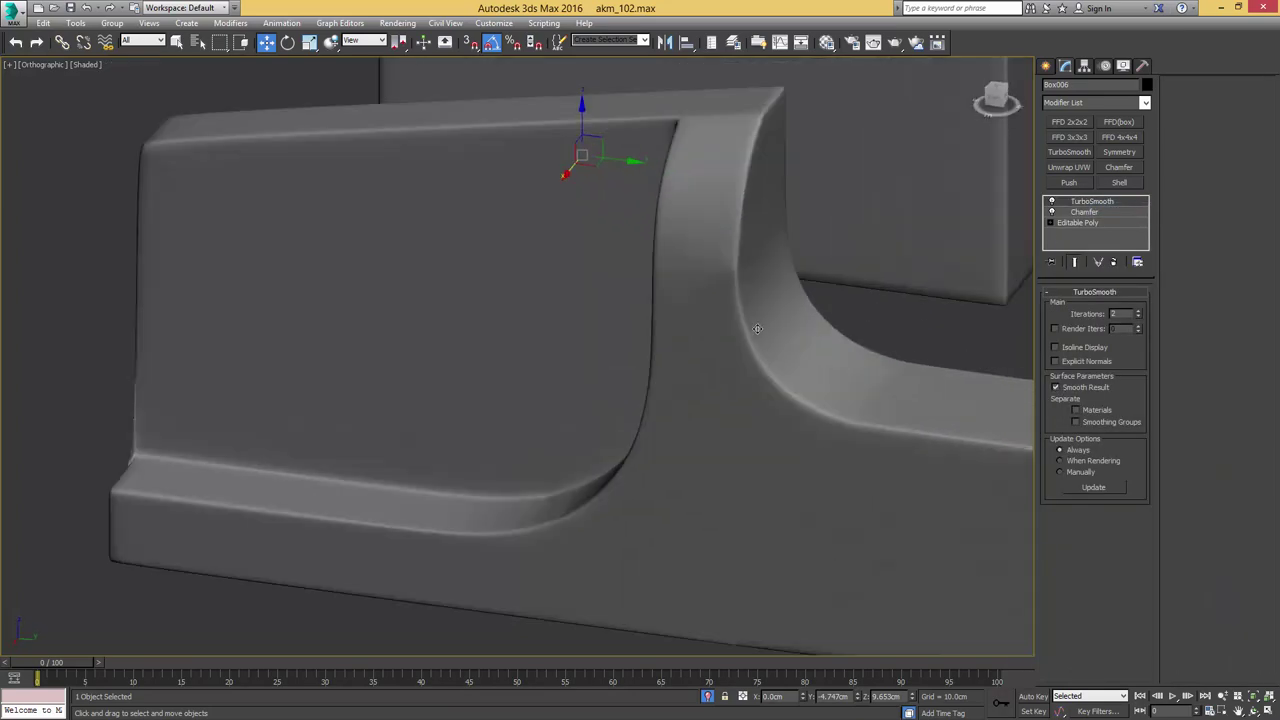
Select an edge in the long stepped part's base mesh and examine the smoothed surface around its notch and ledge corner
{"action": "left_click", "coordinate": [1076, 223]}
{"action": "key", "text": "F4"}
{"action": "middle_click_drag", "start_coordinate": [815, 298], "coordinate": [814, 356]}
{"action": "key", "text": "2"}
{"action": "middle_click_drag", "start_coordinate": [700, 358], "coordinate": [880, 285], "text": "alt"}
{"action": "left_click", "coordinate": [785, 349]}
{"action": "left_click", "coordinate": [1088, 202]}
{"action": "key", "text": "F4"}
{"action": "scroll", "coordinate": [790, 284], "scroll_direction": "down", "scroll_amount": 3}
{"action": "scroll", "coordinate": [834, 320], "scroll_direction": "up", "scroll_amount": 6}
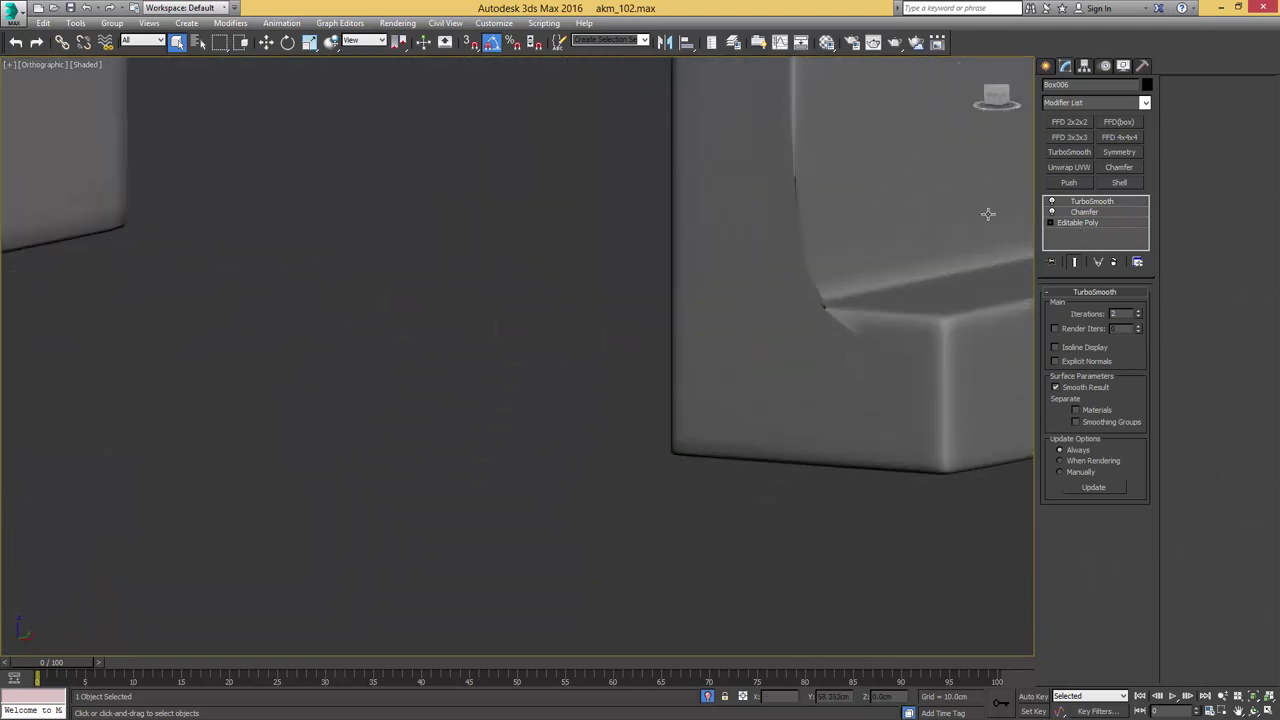
Cut a new edge across the long stepped part's end face at the ledge's inner corner and return to the TurboSmooth result
{"action": "left_click", "coordinate": [1077, 222]}
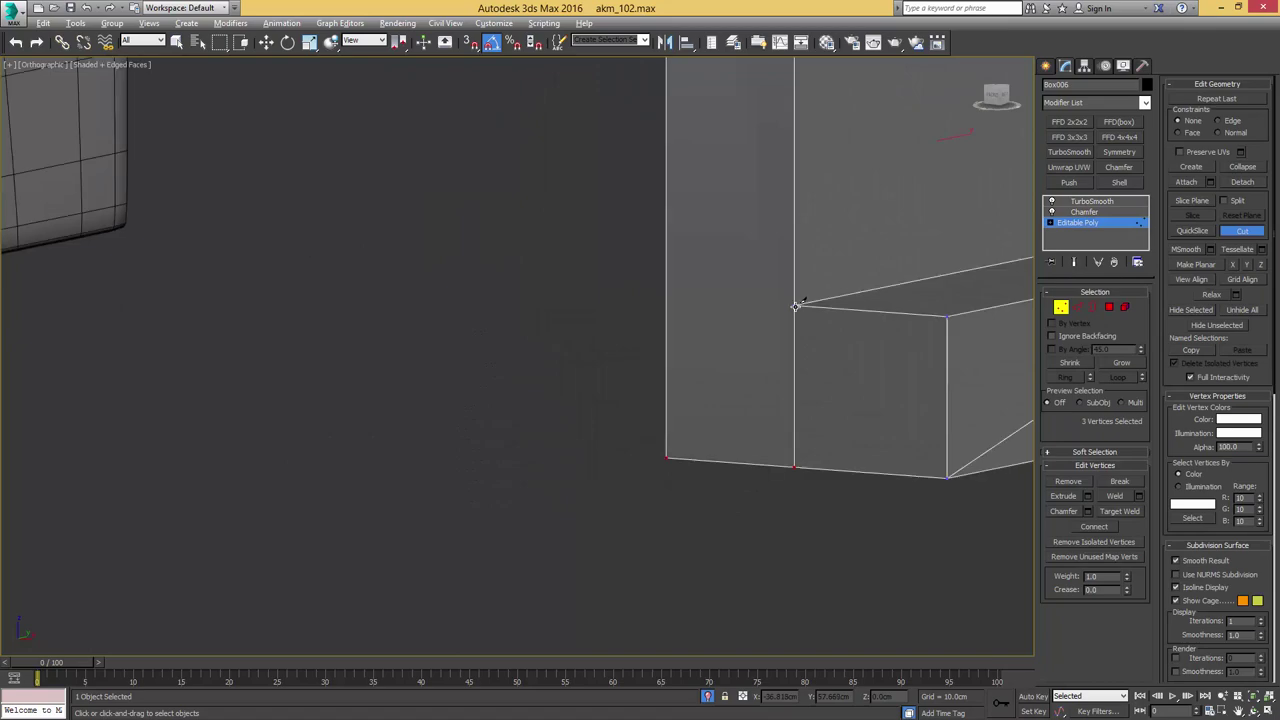
{"action": "right_click", "coordinate": [743, 279]}
{"action": "key", "text": "1"}
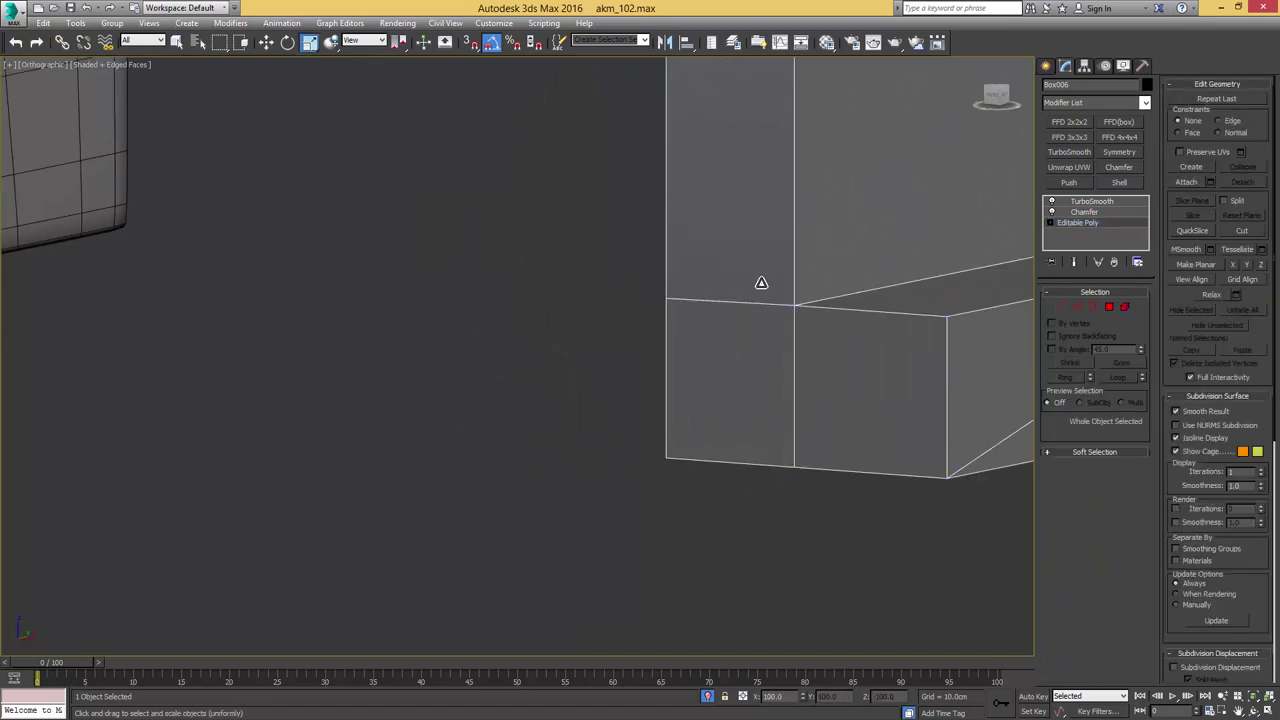
{"action": "middle_click_drag", "start_coordinate": [760, 283], "coordinate": [838, 255], "text": "alt"}
{"action": "scroll", "coordinate": [838, 255], "scroll_direction": "down", "scroll_amount": 3}
{"action": "left_click", "coordinate": [1092, 201]}
{"action": "key", "text": "F4"}
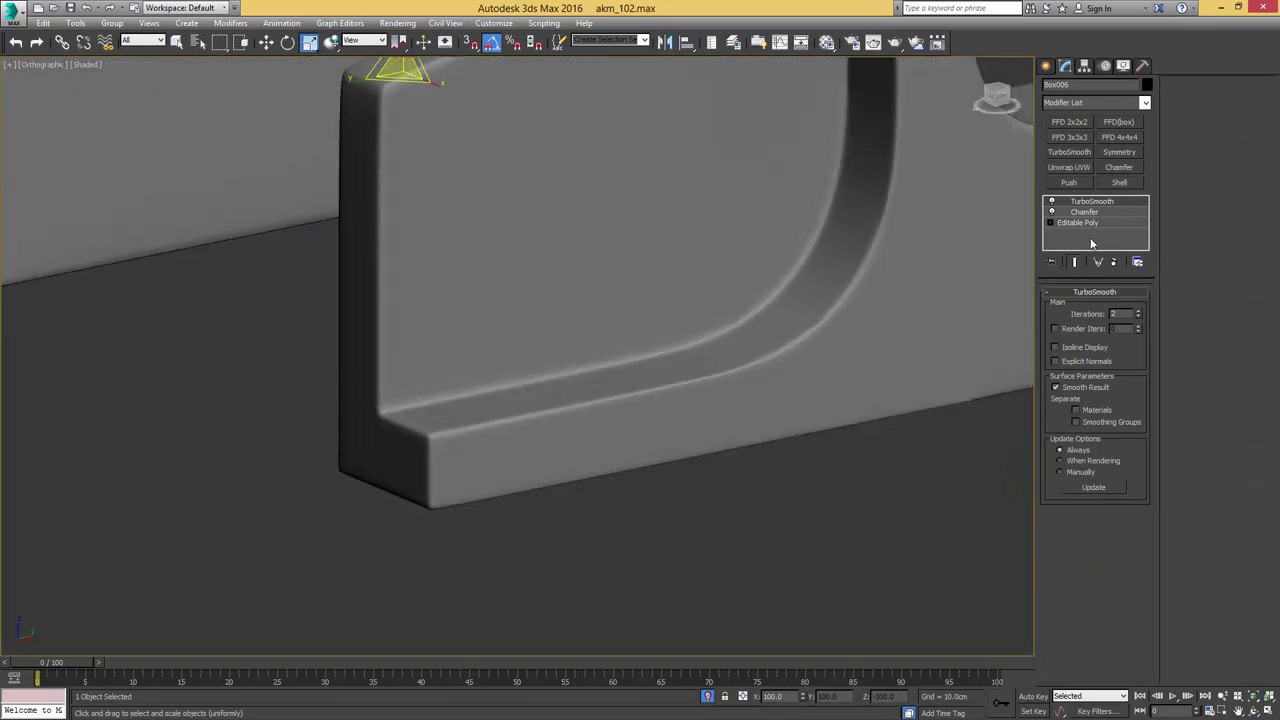
Remove a surplus edge from the long stepped part's base mesh and return to its TurboSmooth result
{"action": "left_click", "coordinate": [1078, 222]}
{"action": "key", "text": "F4"}
{"action": "key", "text": "ctrl+BackSpace"}
{"action": "scroll", "coordinate": [841, 319], "scroll_direction": "down", "scroll_amount": 3}
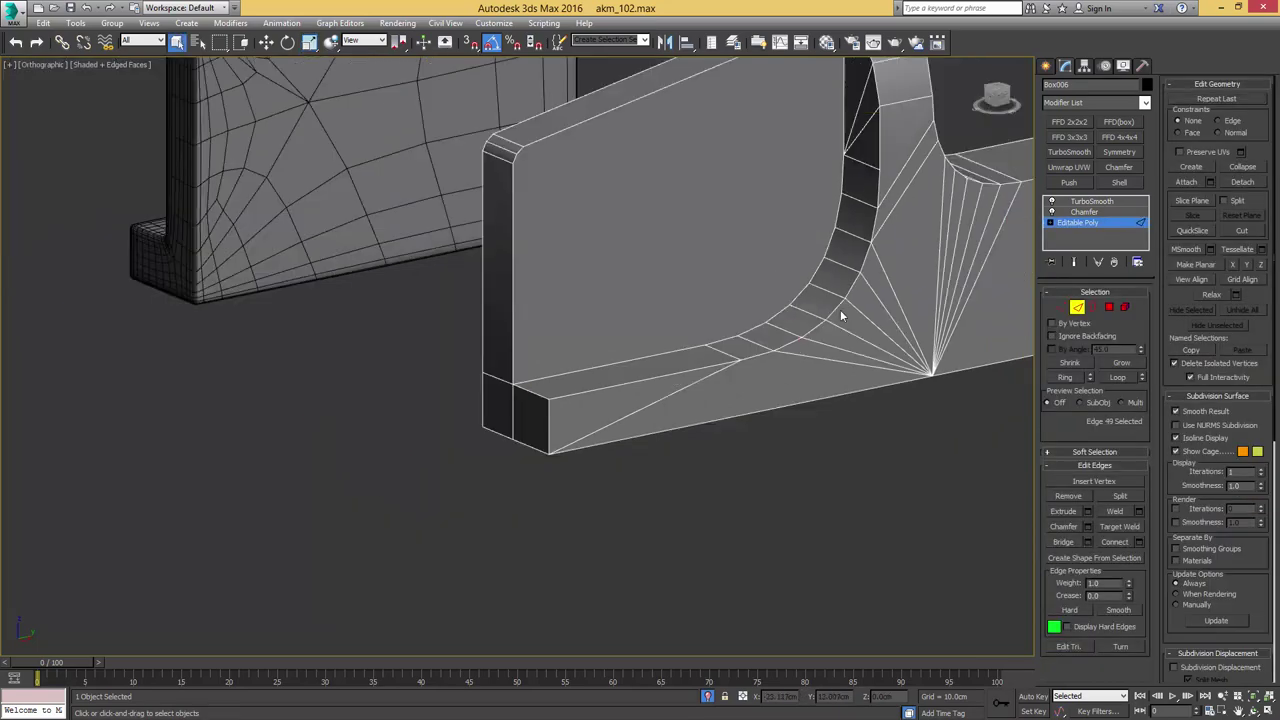
{"action": "middle_click_drag", "start_coordinate": [856, 266], "coordinate": [677, 306]}
{"action": "key", "text": "2"}
{"action": "left_click", "coordinate": [1092, 201]}
{"action": "middle_click_drag", "start_coordinate": [980, 245], "coordinate": [754, 271]}
Leave isolation of the two front parts, and select and isolate the rear sight base
{"action": "scroll", "coordinate": [798, 287], "scroll_direction": "down", "scroll_amount": 3}
{"action": "key", "text": "F4"}
{"action": "scroll", "coordinate": [862, 243], "scroll_direction": "down", "scroll_amount": 2}
{"action": "middle_click_drag", "start_coordinate": [856, 246], "coordinate": [695, 320]}
{"action": "scroll", "coordinate": [723, 324], "scroll_direction": "down", "scroll_amount": 2}
{"action": "key", "text": "alt+q"}
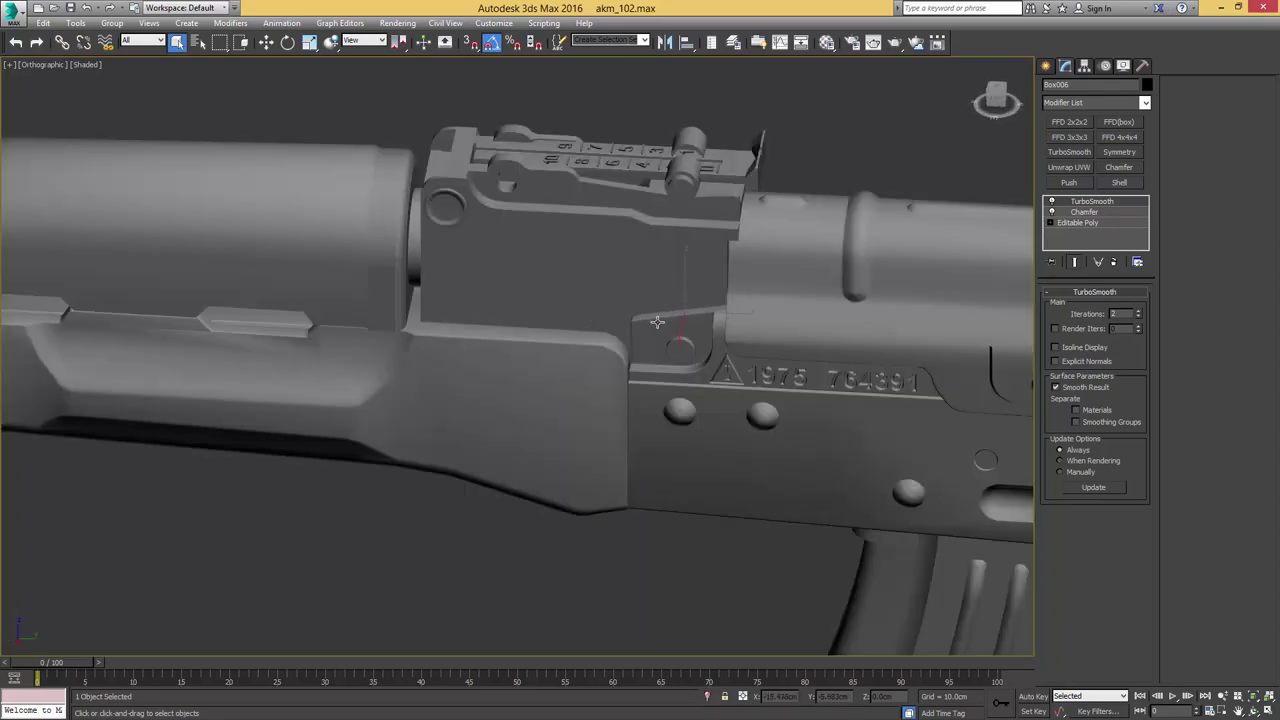
{"action": "scroll", "coordinate": [458, 233], "scroll_direction": "up", "scroll_amount": 2}
{"action": "key", "text": "F4"}
{"action": "middle_click_drag", "start_coordinate": [540, 277], "coordinate": [688, 250]}
{"action": "left_click", "coordinate": [706, 260]}
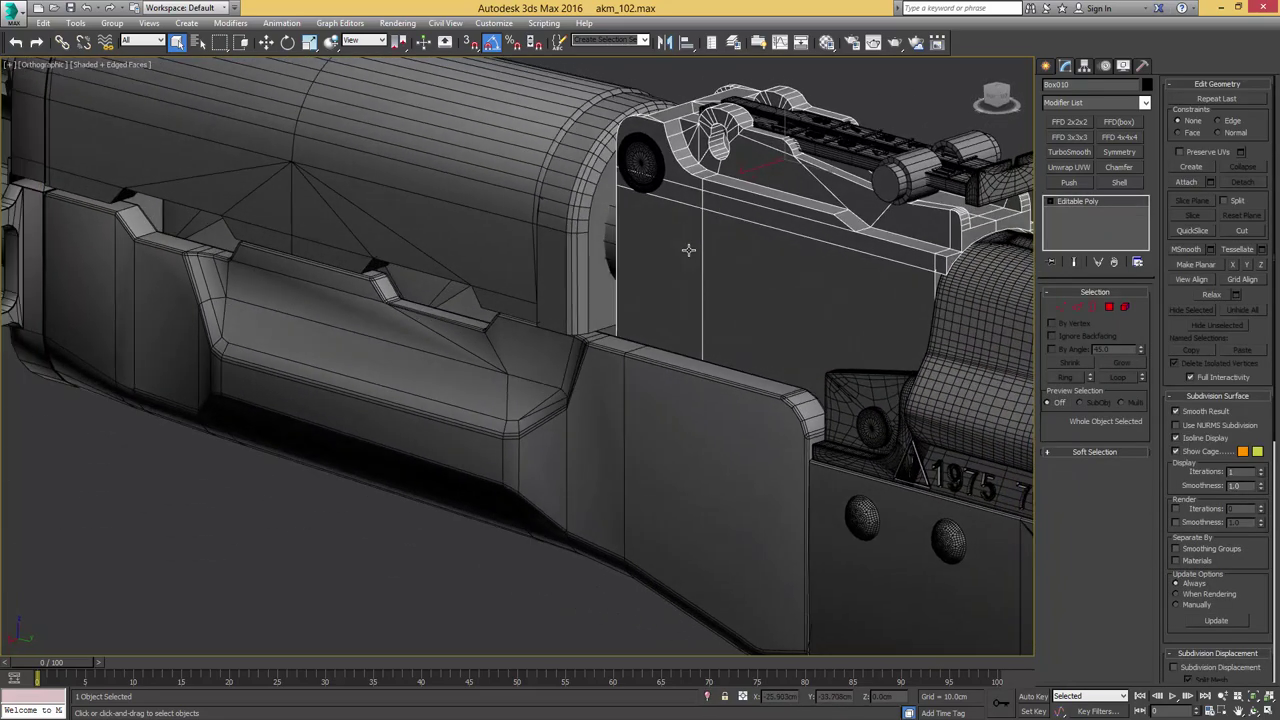
{"action": "scroll", "coordinate": [688, 250], "scroll_direction": "down", "scroll_amount": 3}
{"action": "key", "text": "alt+q"}
Paste the copied Chamfer and TurboSmooth onto the rear sight base and hide the edge display
{"action": "right_click", "coordinate": [1068, 208]}
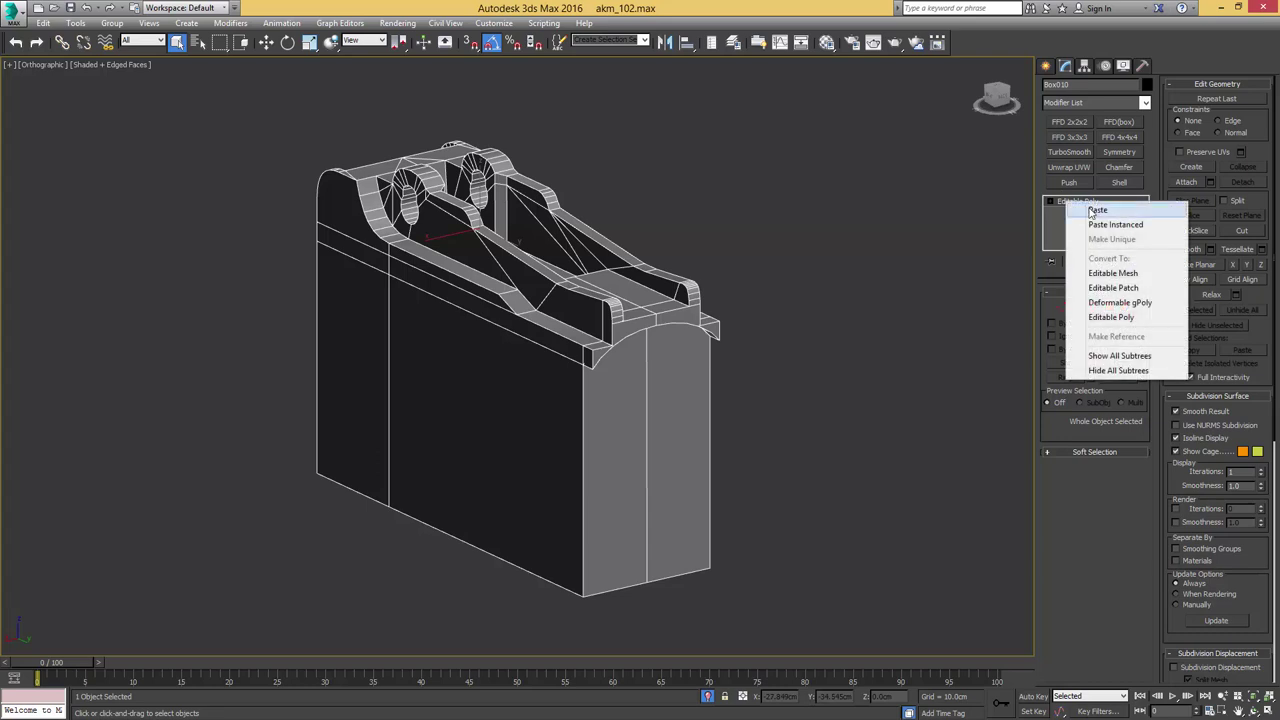
{"action": "left_click", "coordinate": [1095, 212]}
{"action": "key", "text": "F4"}
{"action": "middle_click_drag", "start_coordinate": [791, 210], "coordinate": [724, 215], "text": "alt"}
{"action": "scroll", "coordinate": [724, 215], "scroll_direction": "up", "scroll_amount": 3}
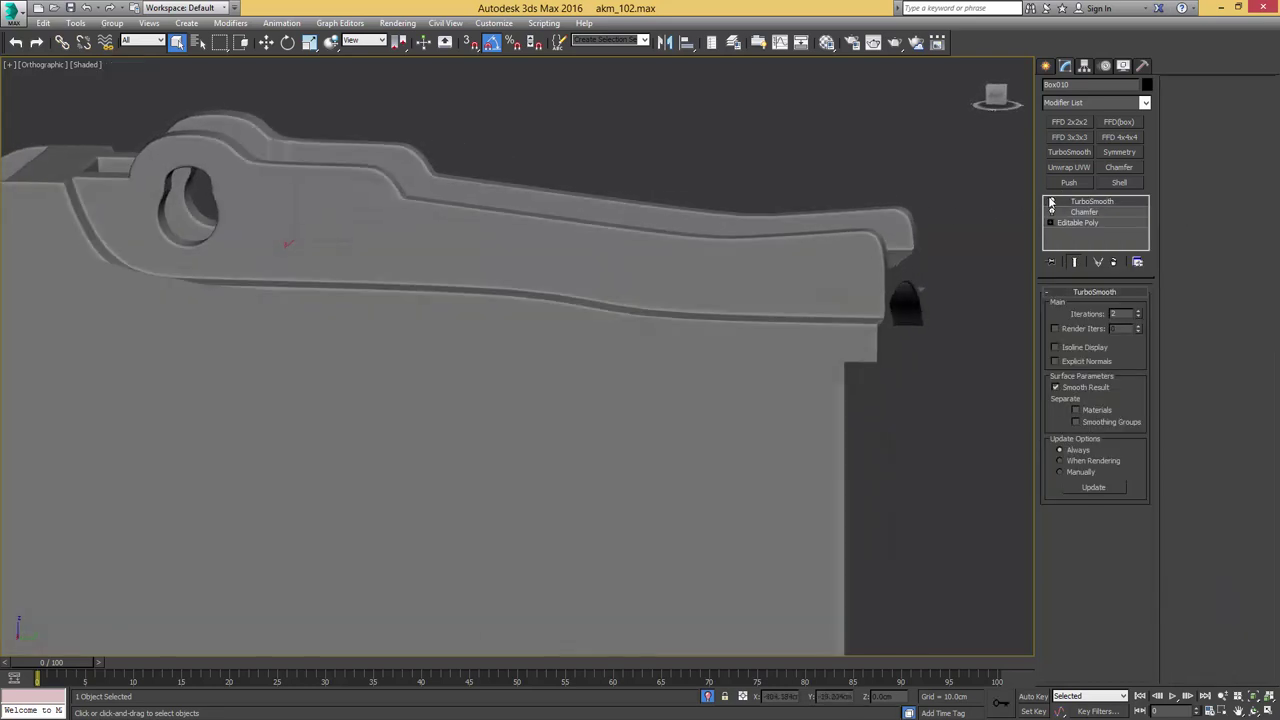
Connect the curved ledge's vertex to the outer edge vertex on one side of the rear sight base, with TurboSmooth switched off
{"action": "middle_click_drag", "start_coordinate": [441, 225], "coordinate": [816, 211]}
{"action": "key", "text": "F4"}
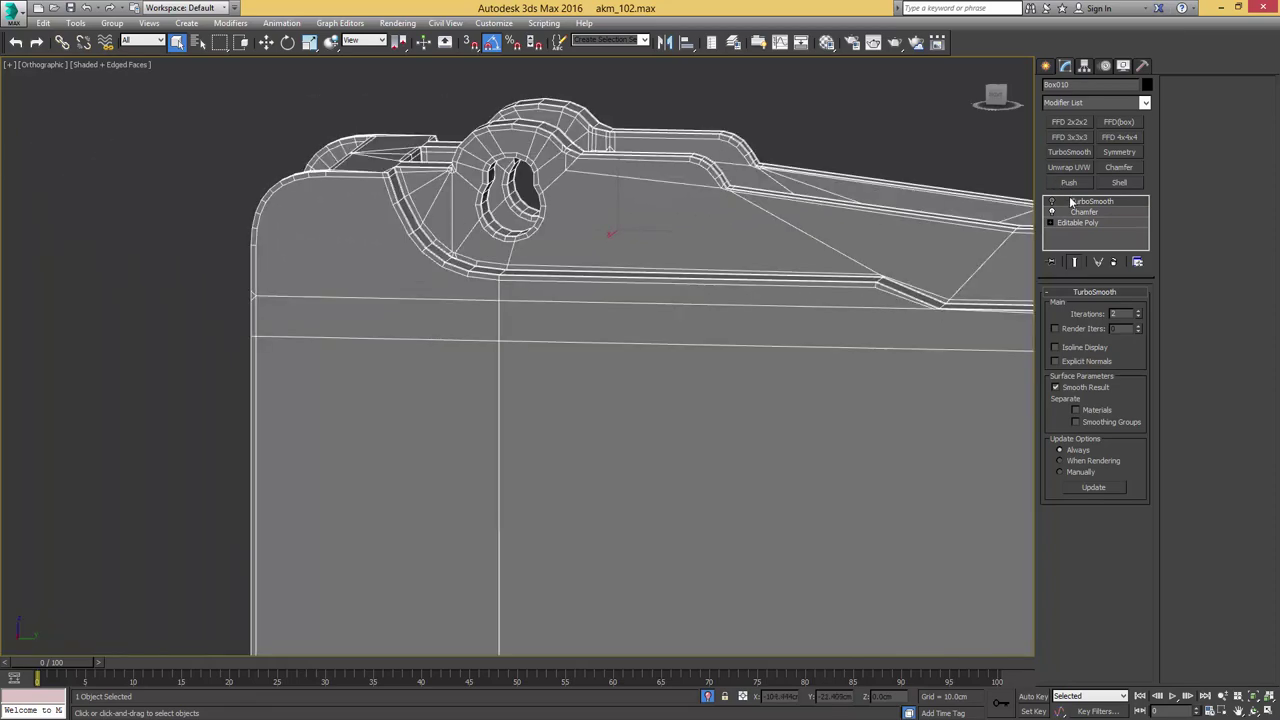
{"action": "left_click", "coordinate": [1077, 222]}
{"action": "scroll", "coordinate": [645, 236], "scroll_direction": "up", "scroll_amount": 5}
{"action": "key", "text": "1"}
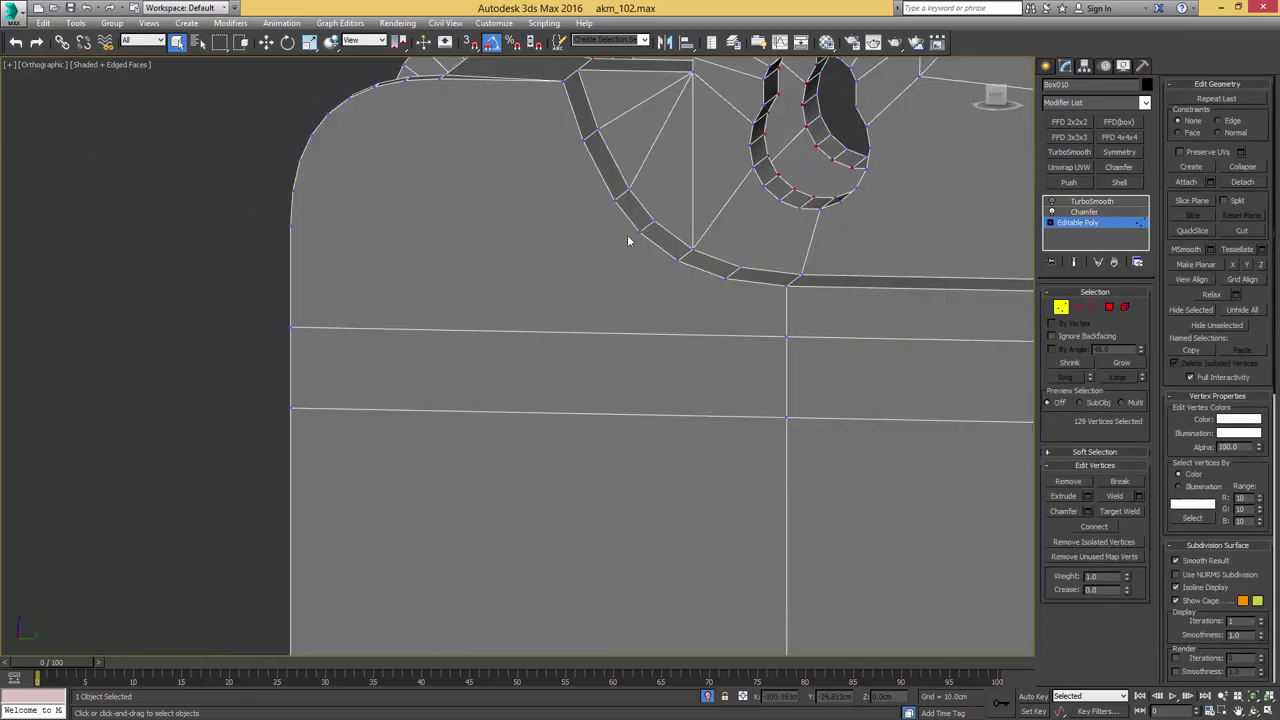
{"action": "middle_click_drag", "start_coordinate": [482, 258], "coordinate": [528, 210], "text": "alt"}
Select the slanted ledge polygon on the rear sight base to check its smoothing group, and examine the smoothed surface
{"action": "key", "text": "4"}
{"action": "left_click", "coordinate": [623, 255]}
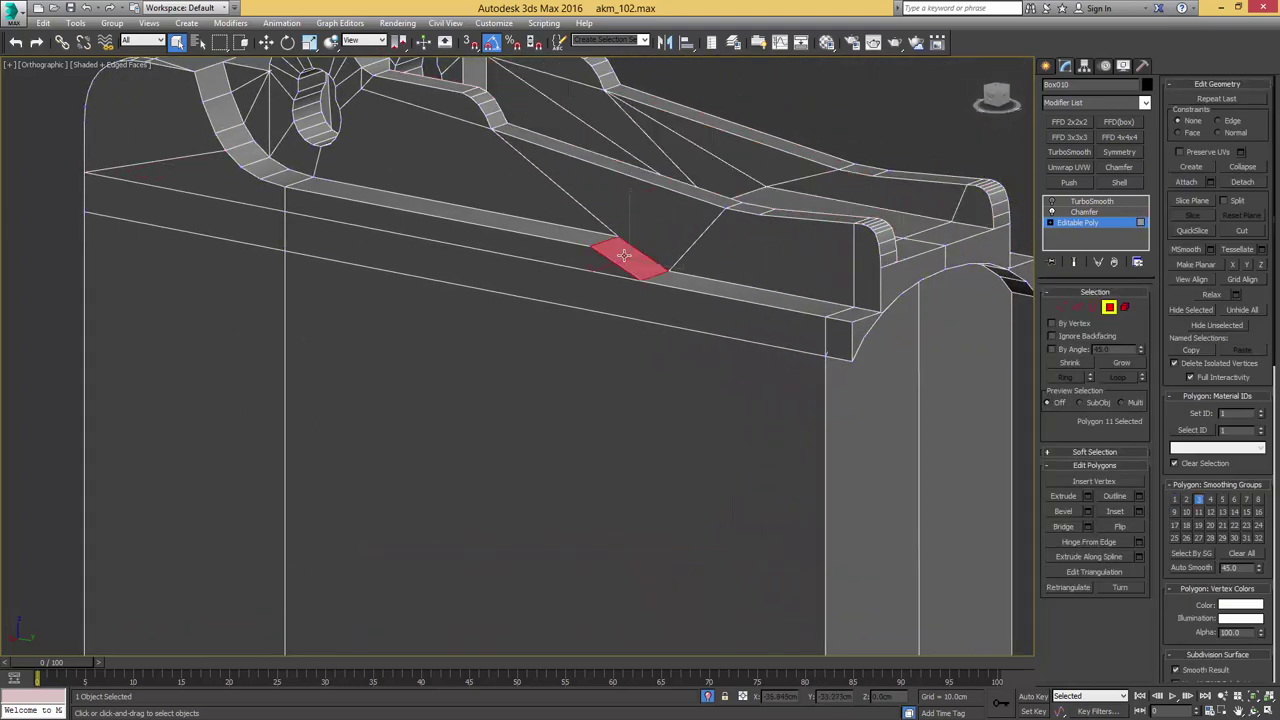
{"action": "key", "text": "4"}
{"action": "middle_click_drag", "start_coordinate": [414, 208], "coordinate": [481, 208]}
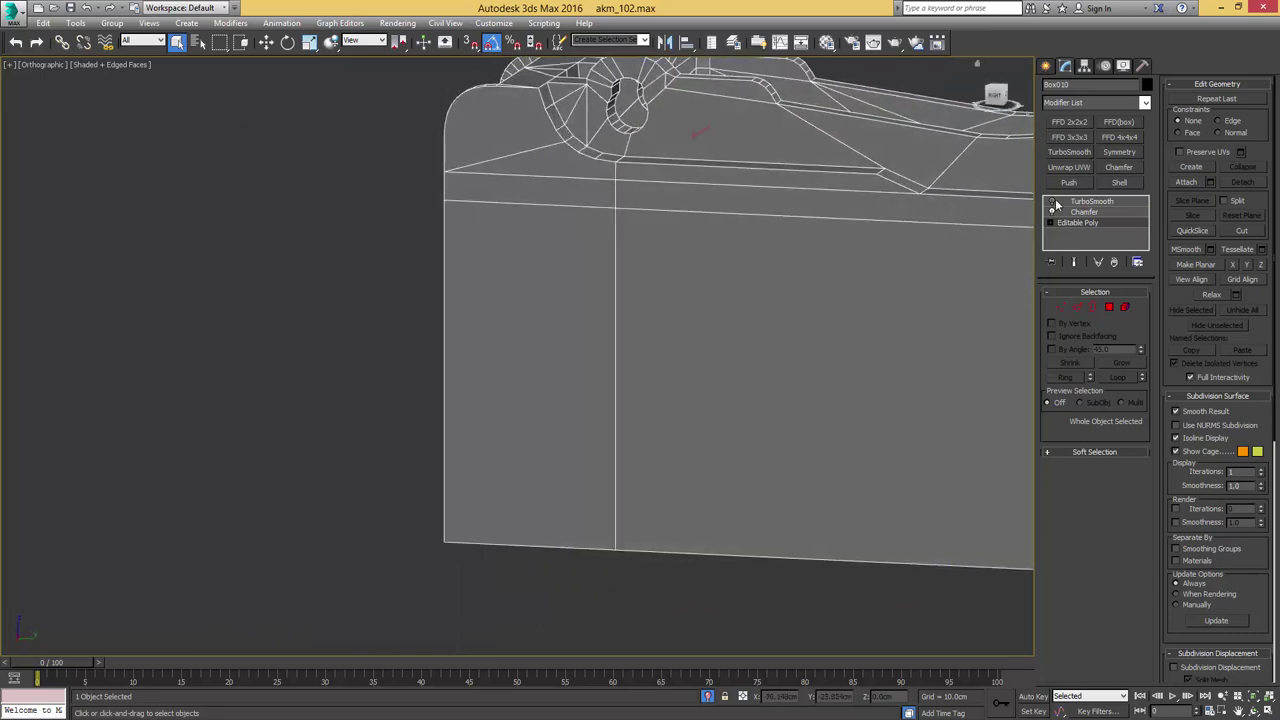
{"action": "left_click", "coordinate": [1077, 204]}
{"action": "key", "text": "F4"}
{"action": "middle_click_drag", "start_coordinate": [796, 265], "coordinate": [851, 320], "text": "alt"}
{"action": "scroll", "coordinate": [727, 207], "scroll_direction": "up", "scroll_amount": 5}
Connect the outer lower corner vertices of the rear sight base's arched end face to nearby arch vertices on both sides
{"action": "left_click", "coordinate": [1066, 223]}
{"action": "key", "text": "F4"}
{"action": "middle_click_drag", "start_coordinate": [854, 364], "coordinate": [867, 357], "text": "alt"}
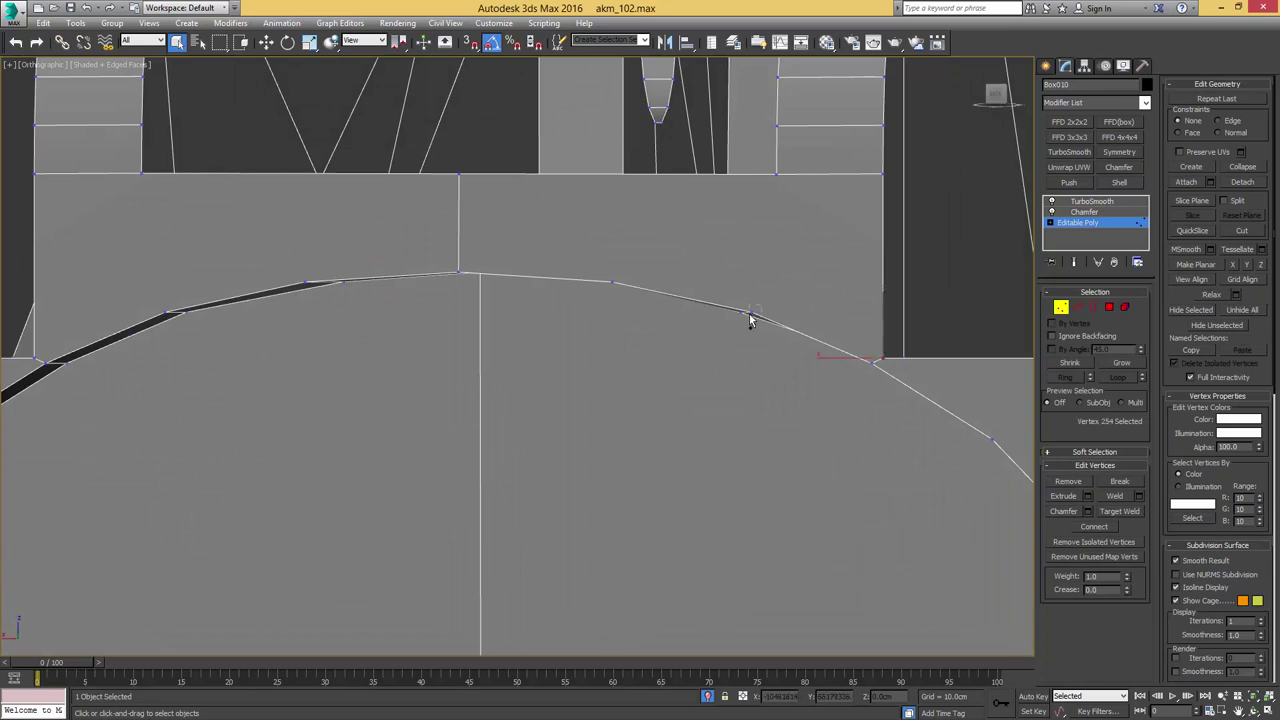
{"action": "middle_click_drag", "start_coordinate": [768, 325], "coordinate": [808, 344], "text": "alt"}
{"action": "scroll", "coordinate": [774, 313], "scroll_direction": "down", "scroll_amount": 4}
{"action": "scroll", "coordinate": [435, 341], "scroll_direction": "up", "scroll_amount": 4}
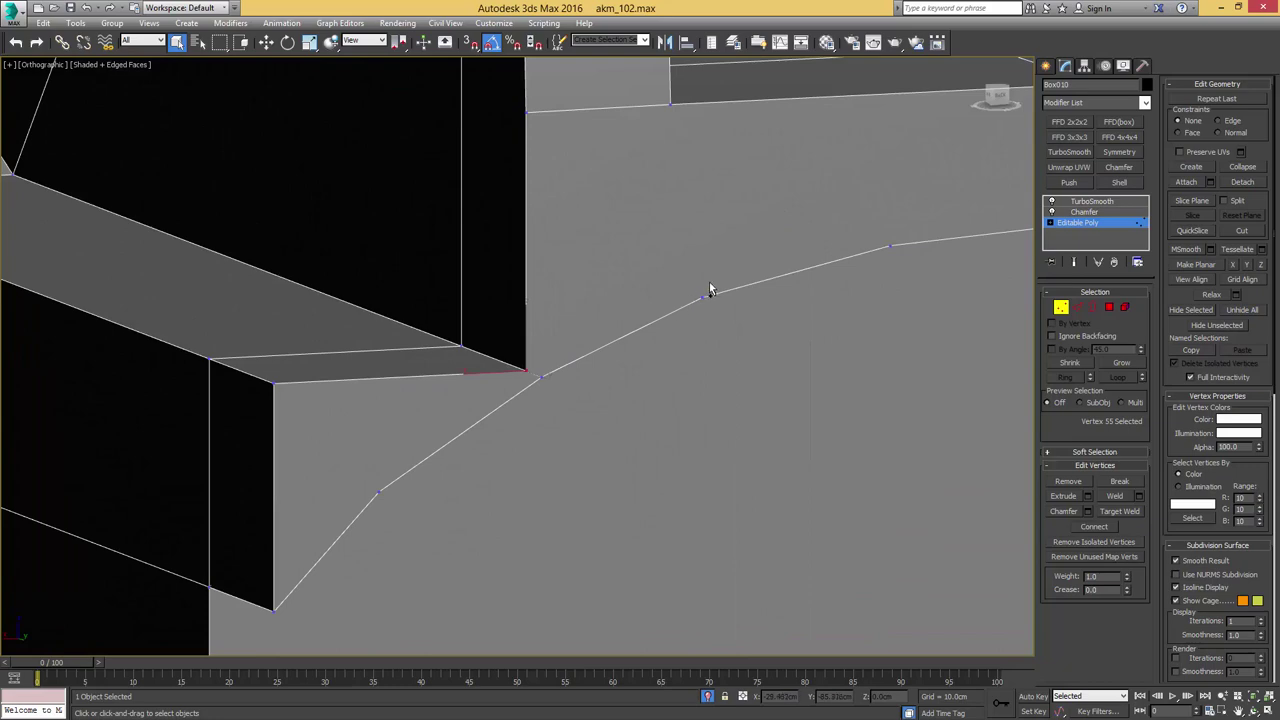
{"action": "key", "text": "1"}
{"action": "left_click", "coordinate": [1083, 203]}
{"action": "key", "text": "F4"}
{"action": "mouse_move", "coordinate": [612, 317]}
{"action": "middle_mouse_down"}
{"action": "mouse_move", "coordinate": [711, 320]}
{"action": "mouse_move", "coordinate": [520, 357]}
{"action": "middle_mouse_up"}
{"action": "scroll", "coordinate": [701, 318], "scroll_direction": "down", "scroll_amount": 6}
{"action": "middle_click_drag", "start_coordinate": [656, 335], "coordinate": [600, 323], "text": "alt"}
{"action": "scroll", "coordinate": [600, 323], "scroll_direction": "up", "scroll_amount": 3}
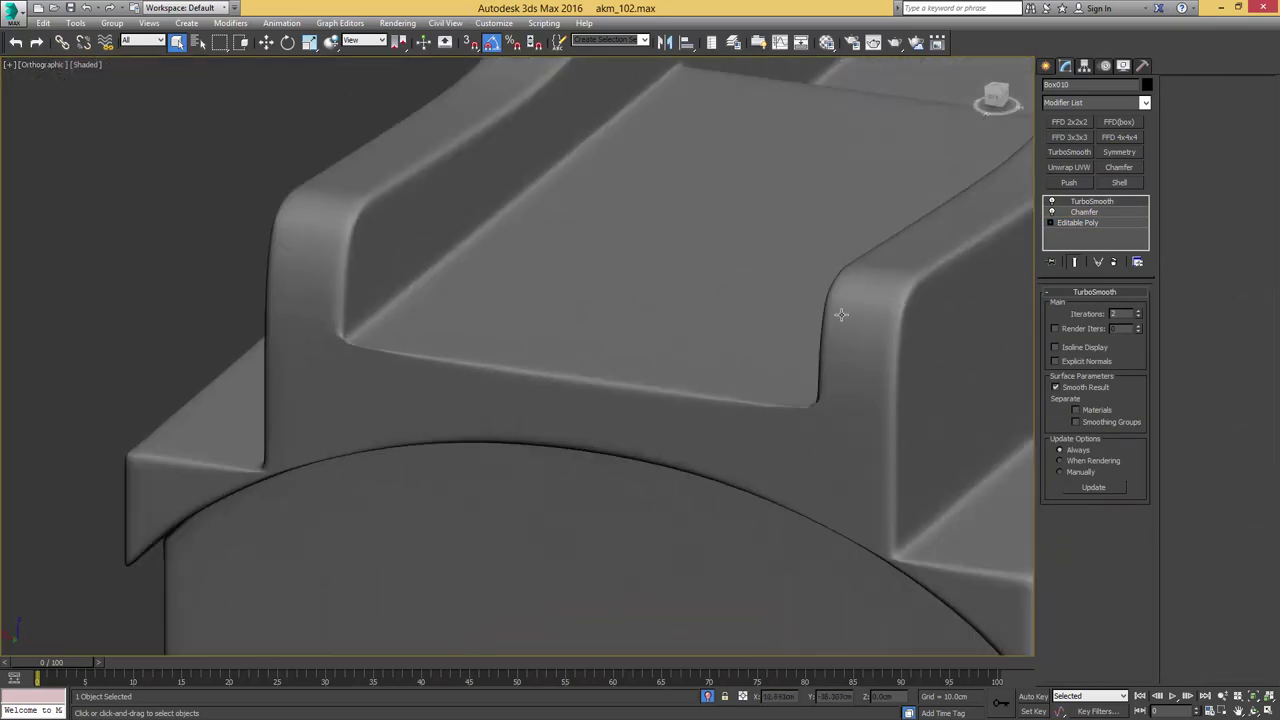
Connect the inner rail corner vertices to the arch vertices on both sides of the rear sight base's end face
{"action": "key", "text": "F4"}
{"action": "left_click", "coordinate": [1076, 222]}
{"action": "key", "text": "1"}
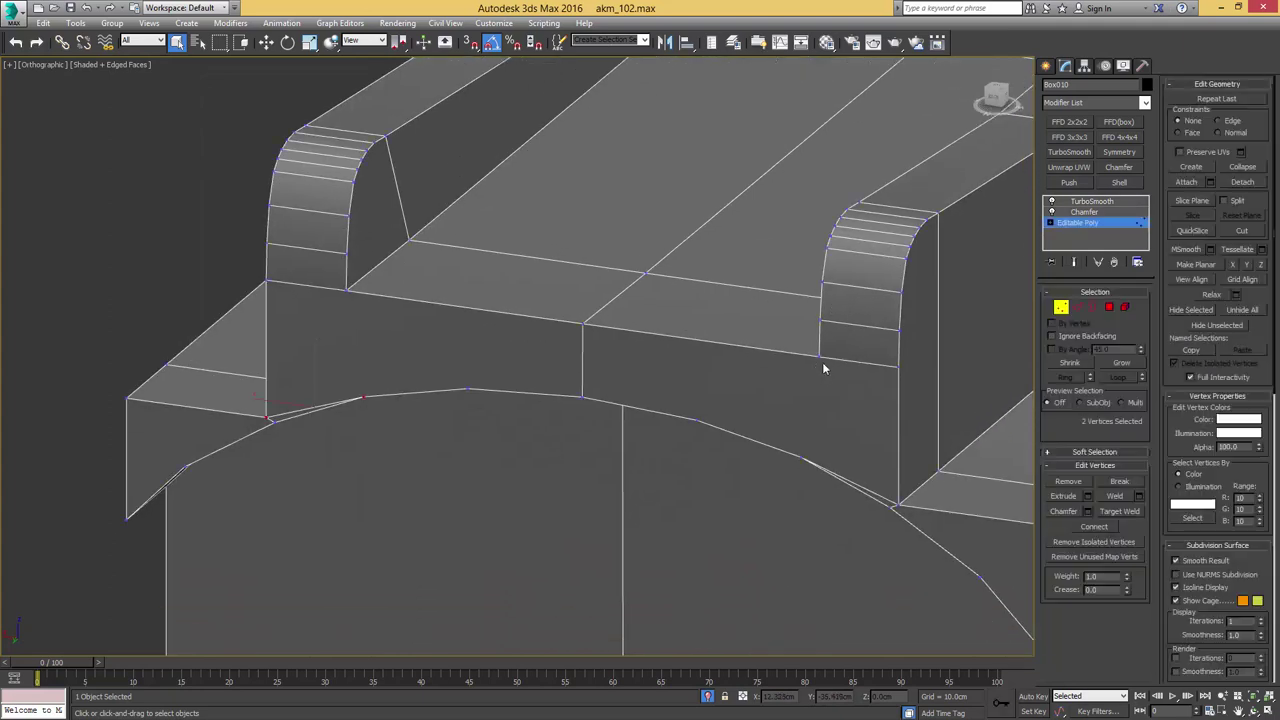
{"action": "mouse_move", "coordinate": [812, 389]}
{"action": "middle_mouse_down", "text": "alt"}
{"action": "mouse_move", "coordinate": [805, 370]}
{"action": "mouse_move", "coordinate": [793, 401]}
{"action": "middle_mouse_up", "text": "alt"}
{"action": "left_click", "coordinate": [687, 438], "text": "ctrl"}
{"action": "key", "text": "ctrl+shift+e"}
{"action": "middle_click_drag", "start_coordinate": [545, 378], "coordinate": [740, 369]}
{"action": "middle_click_drag", "start_coordinate": [640, 417], "coordinate": [647, 425], "text": "alt"}
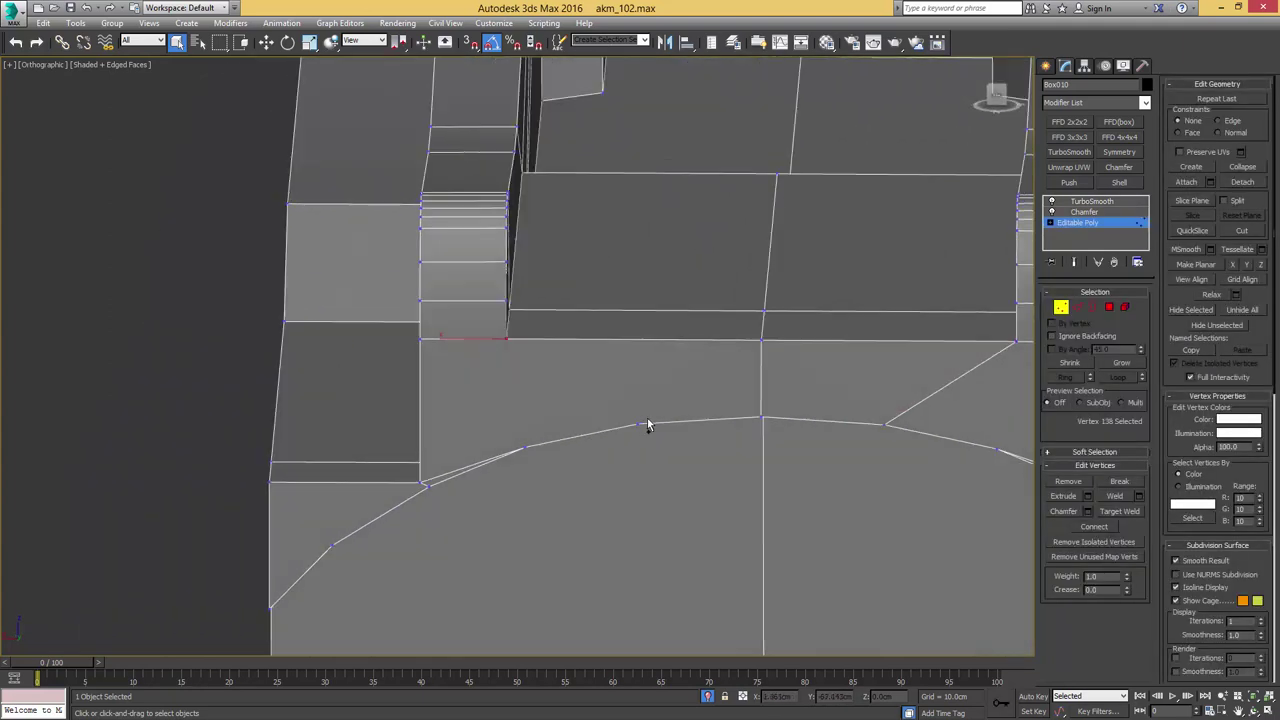
{"action": "left_click", "coordinate": [1101, 226]}
{"action": "left_click", "coordinate": [1089, 204]}
{"action": "key", "text": "F4"}
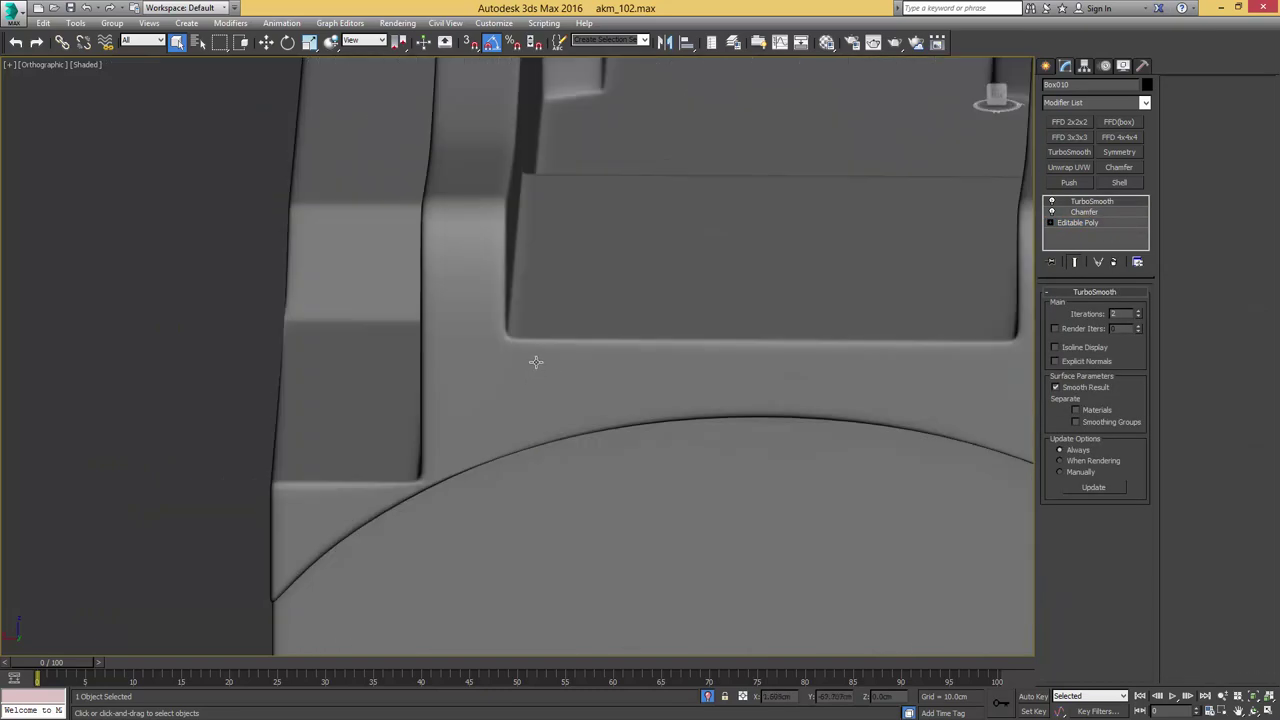
Connect the curved ledge's vertex to the outer edge vertex on the opposite side of the rear sight base
{"action": "mouse_move", "coordinate": [637, 358]}
{"action": "middle_mouse_down", "text": "alt"}
{"action": "mouse_move", "coordinate": [594, 386]}
{"action": "mouse_move", "coordinate": [649, 383]}
{"action": "mouse_move", "coordinate": [546, 359]}
{"action": "mouse_move", "coordinate": [491, 366]}
{"action": "mouse_move", "coordinate": [651, 371]}
{"action": "mouse_move", "coordinate": [683, 314]}
{"action": "middle_mouse_up", "text": "alt"}
{"action": "key", "text": "F4"}
{"action": "left_click", "coordinate": [1072, 222]}
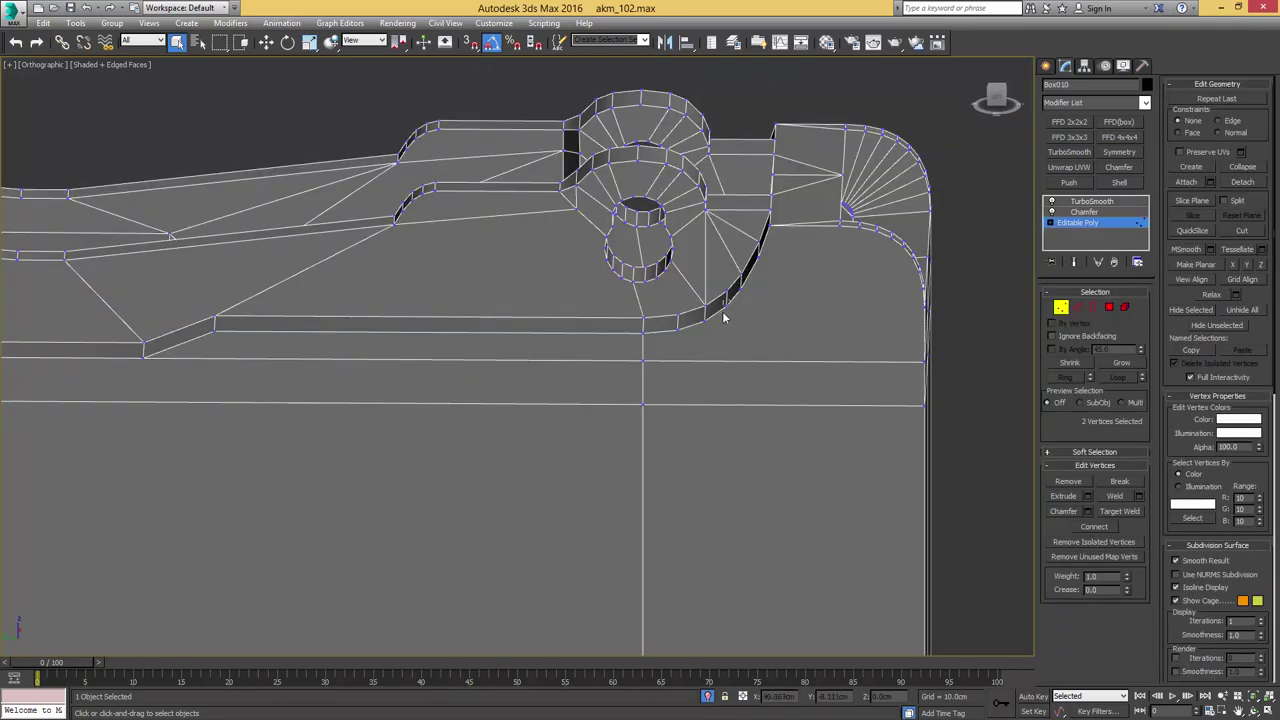
{"action": "left_click", "coordinate": [1090, 201]}
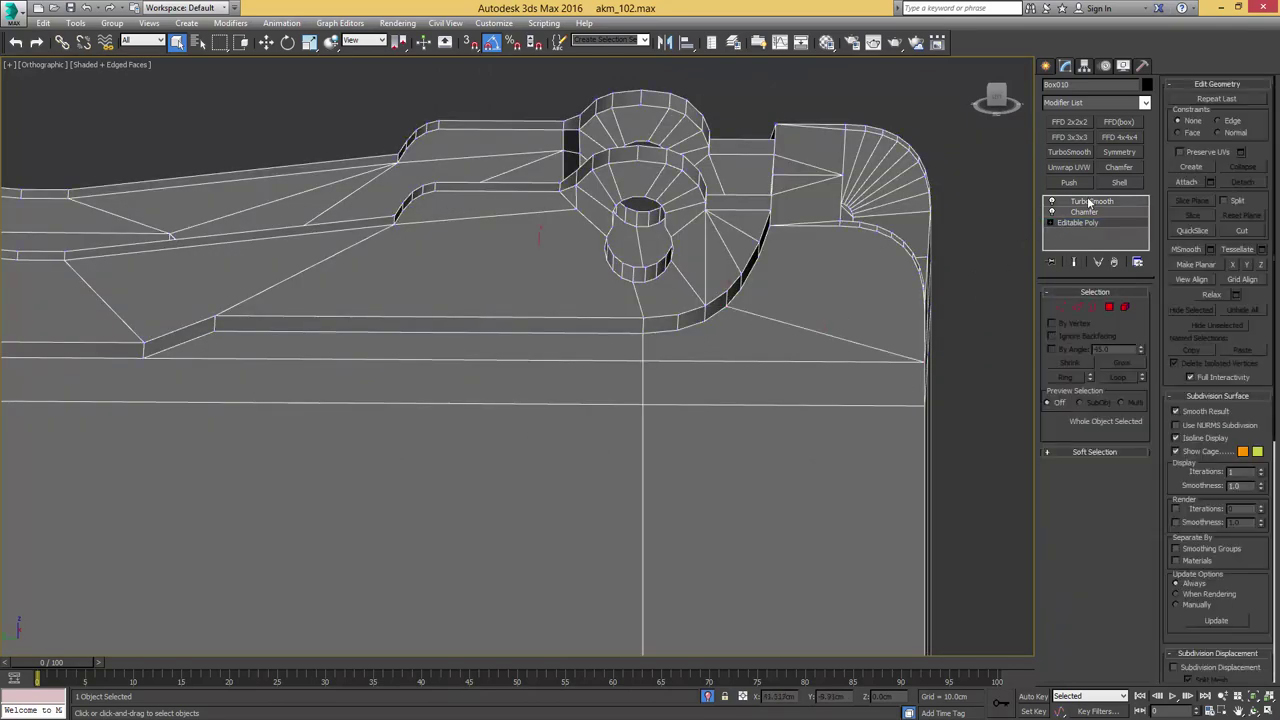
{"action": "key", "text": "F4"}
Leave isolation of the rear sight base, and select and isolate the rear sight leaf
{"action": "scroll", "coordinate": [837, 331], "scroll_direction": "down", "scroll_amount": 5}
{"action": "middle_click_drag", "start_coordinate": [837, 346], "coordinate": [871, 340], "text": "alt"}
{"action": "scroll", "coordinate": [728, 334], "scroll_direction": "up", "scroll_amount": 4}
{"action": "scroll", "coordinate": [728, 334], "scroll_direction": "up", "scroll_amount": 3}
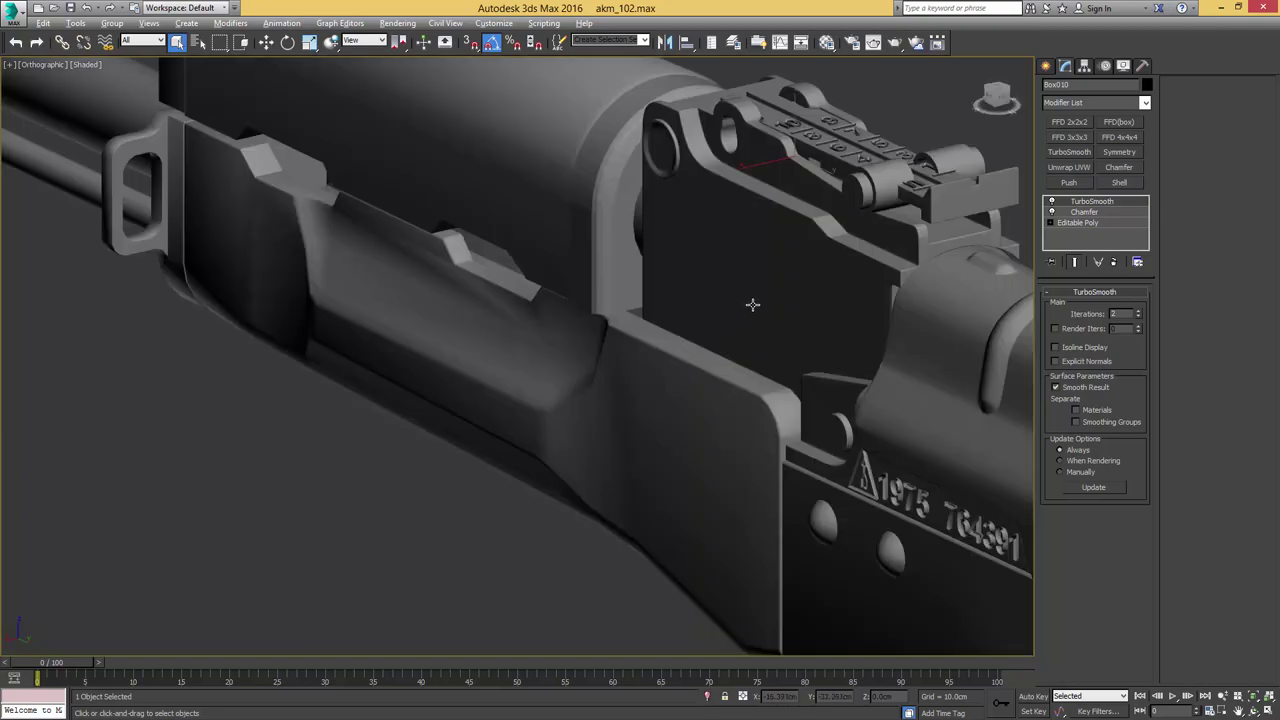
{"action": "middle_click_drag", "start_coordinate": [751, 300], "coordinate": [690, 440]}
{"action": "key", "text": "F4"}
{"action": "left_click", "coordinate": [703, 240]}
{"action": "middle_click_drag", "start_coordinate": [770, 344], "coordinate": [811, 333], "text": "alt"}
{"action": "scroll", "coordinate": [678, 328], "scroll_direction": "up", "scroll_amount": 6}
{"action": "key", "text": "F4"}
{"action": "scroll", "coordinate": [626, 300], "scroll_direction": "up", "scroll_amount": 2}
{"action": "middle_click_drag", "start_coordinate": [659, 345], "coordinate": [646, 293], "text": "alt"}
{"action": "key", "text": "alt+q"}
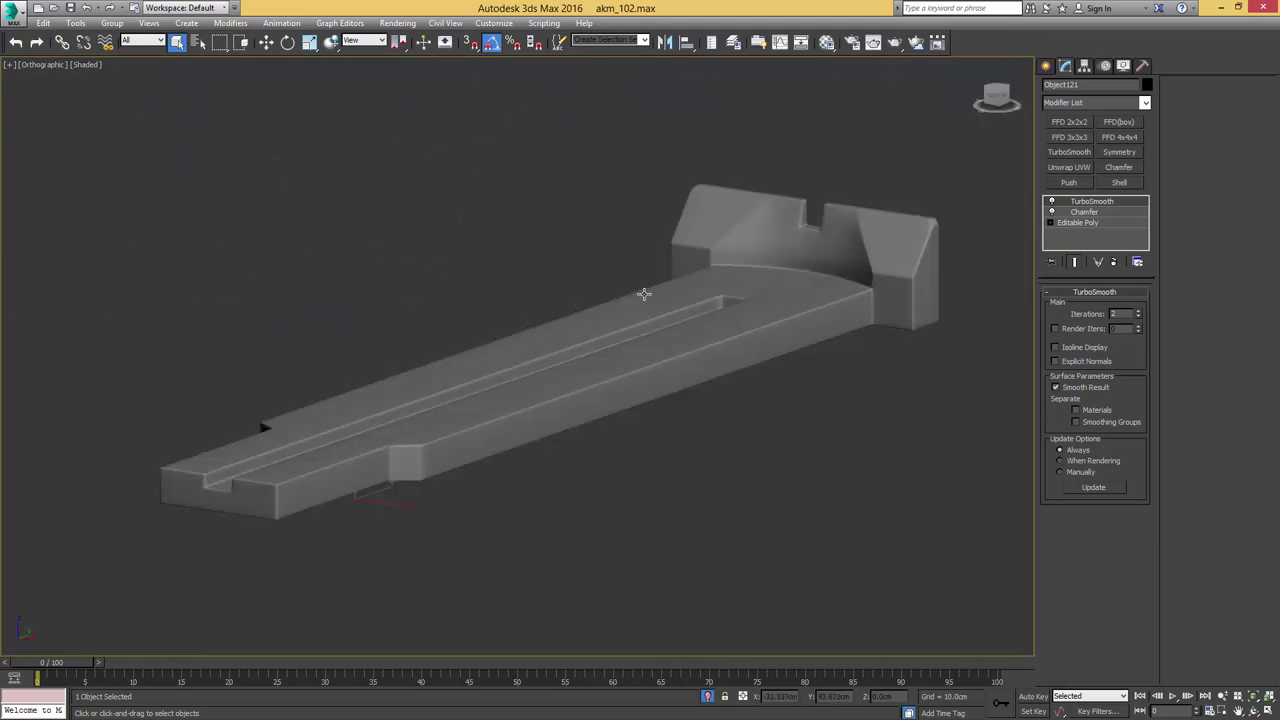
Turn off TurboSmooth on the rear sight leaf and raise its Chamfer amount to about 0.013 cm
{"action": "scroll", "coordinate": [491, 353], "scroll_direction": "up", "scroll_amount": 6}
{"action": "scroll", "coordinate": [567, 357], "scroll_direction": "down", "scroll_amount": 5}
{"action": "middle_click_drag", "start_coordinate": [478, 312], "coordinate": [650, 486]}
{"action": "scroll", "coordinate": [660, 430], "scroll_direction": "down", "scroll_amount": 3}
{"action": "scroll", "coordinate": [651, 357], "scroll_direction": "up", "scroll_amount": 5}
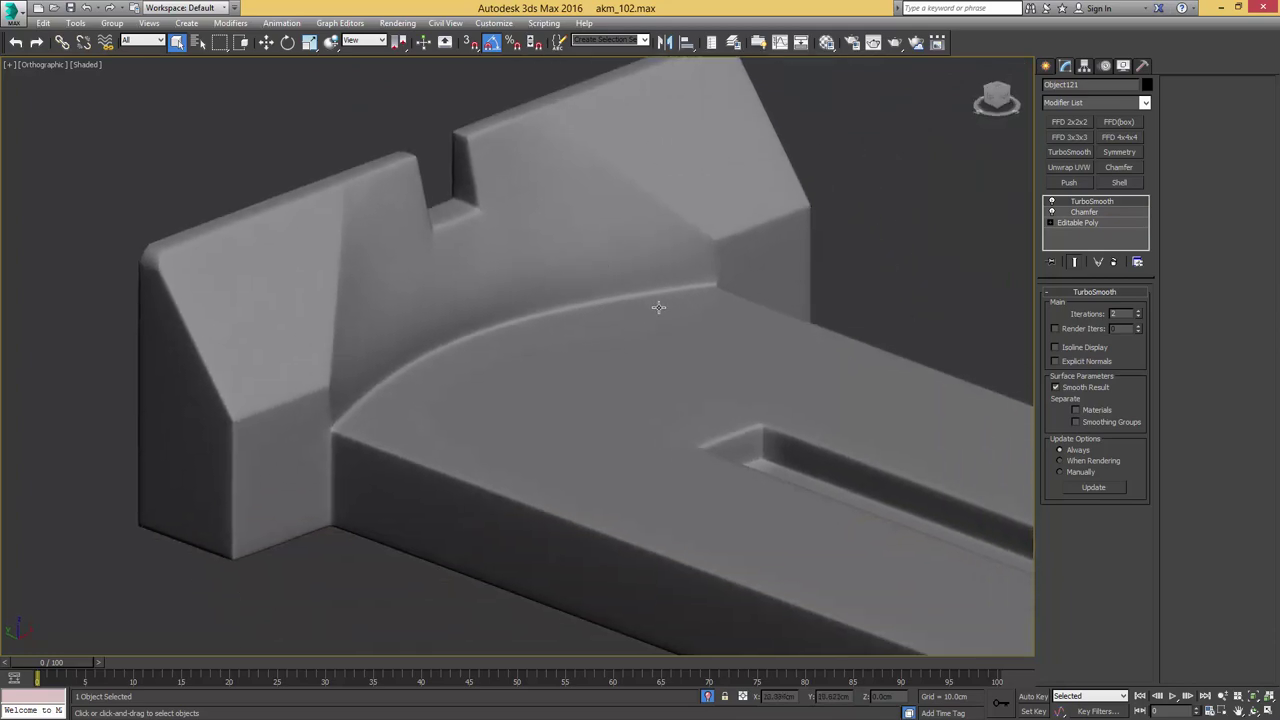
{"action": "key", "text": "F4"}
{"action": "left_click", "coordinate": [1051, 202]}
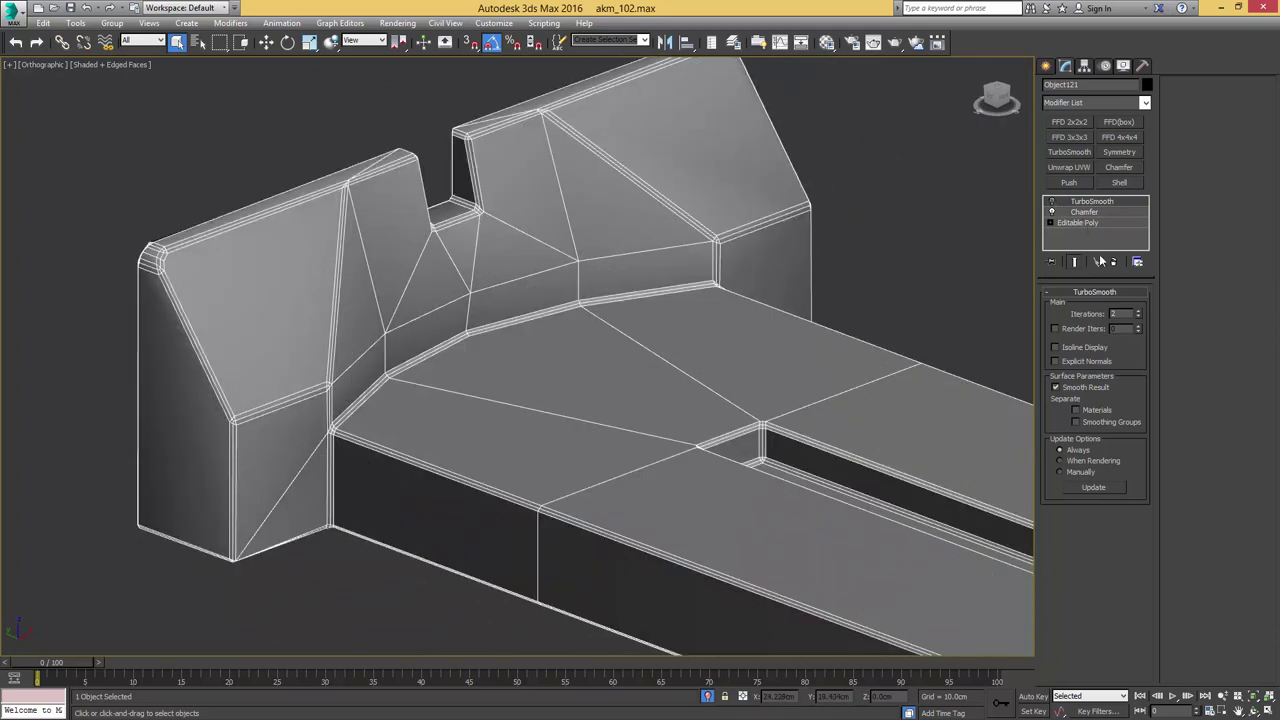
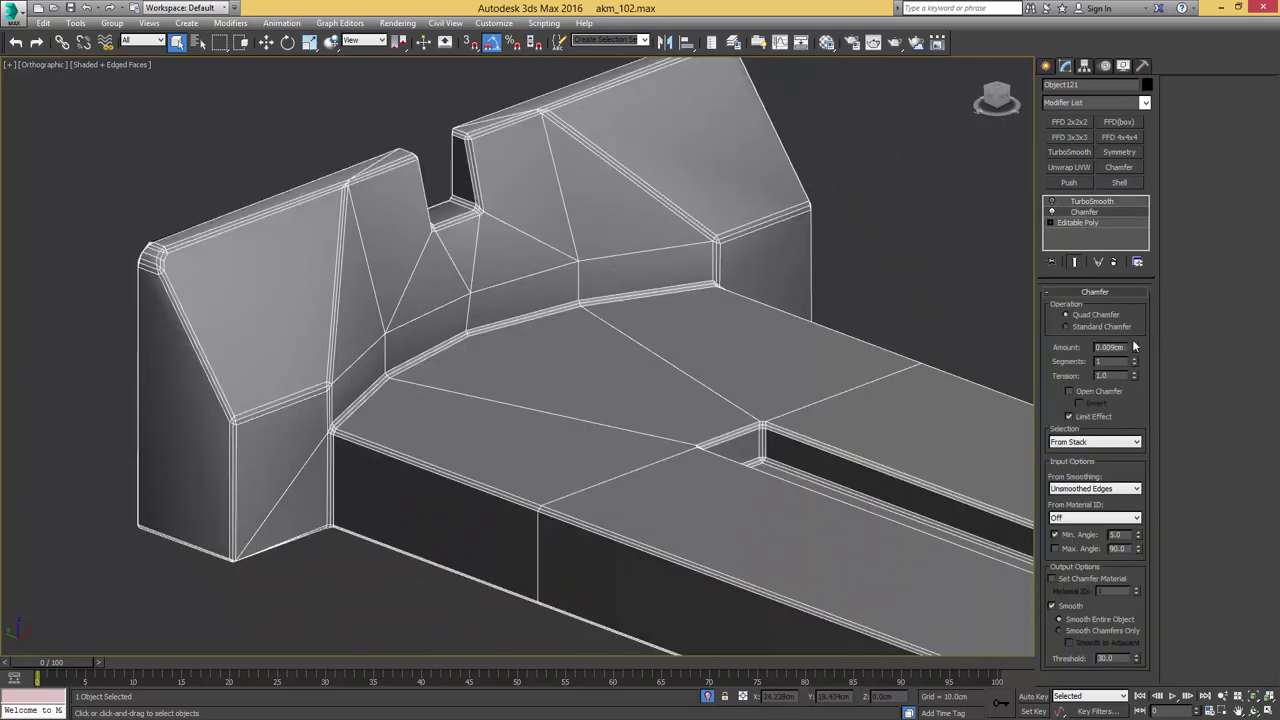
{"action": "left_click_drag", "start_coordinate": [1135, 349], "coordinate": [1133, 345]}
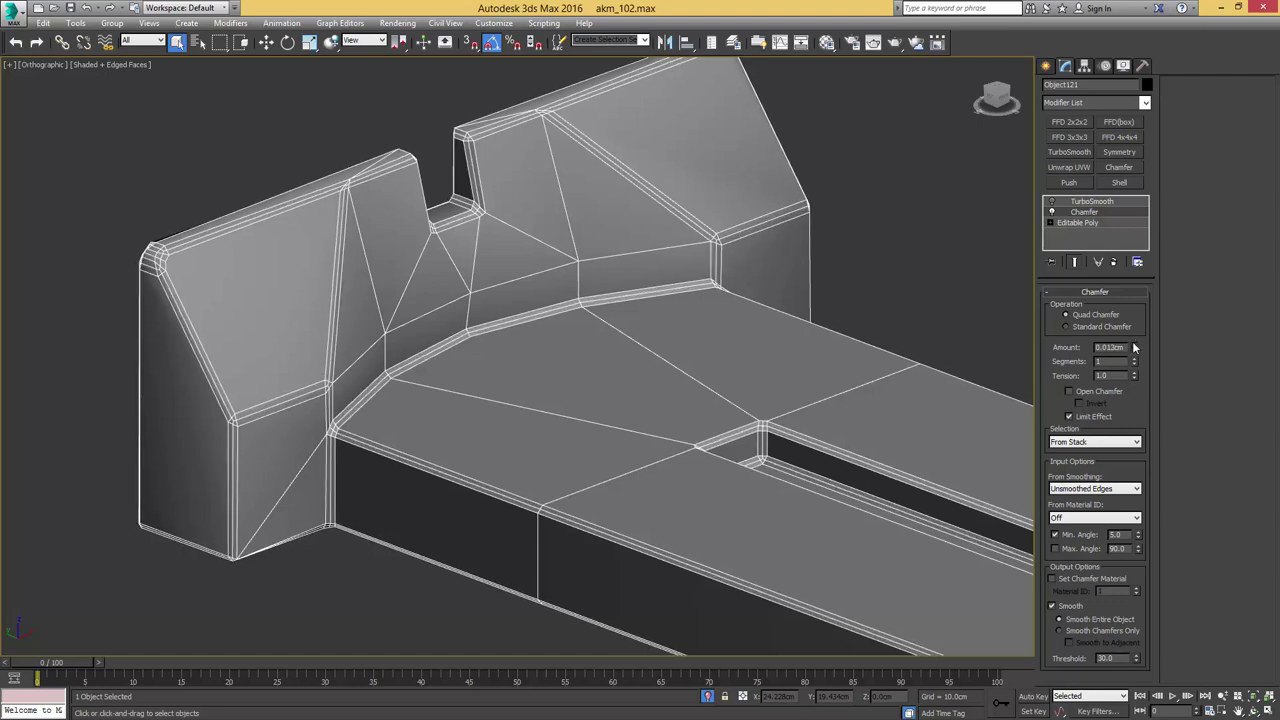
Turn TurboSmooth back on for the rear sight leaf and leave its isolation
{"action": "left_click", "coordinate": [1051, 202]}
{"action": "key", "text": "F4"}
{"action": "scroll", "coordinate": [690, 226], "scroll_direction": "down", "scroll_amount": 6}
{"action": "middle_click_drag", "start_coordinate": [567, 244], "coordinate": [571, 266], "text": "alt"}
{"action": "key", "text": "alt+q"}
{"action": "middle_click_drag", "start_coordinate": [694, 266], "coordinate": [557, 271]}
{"action": "scroll", "coordinate": [557, 271], "scroll_direction": "down", "scroll_amount": 5}
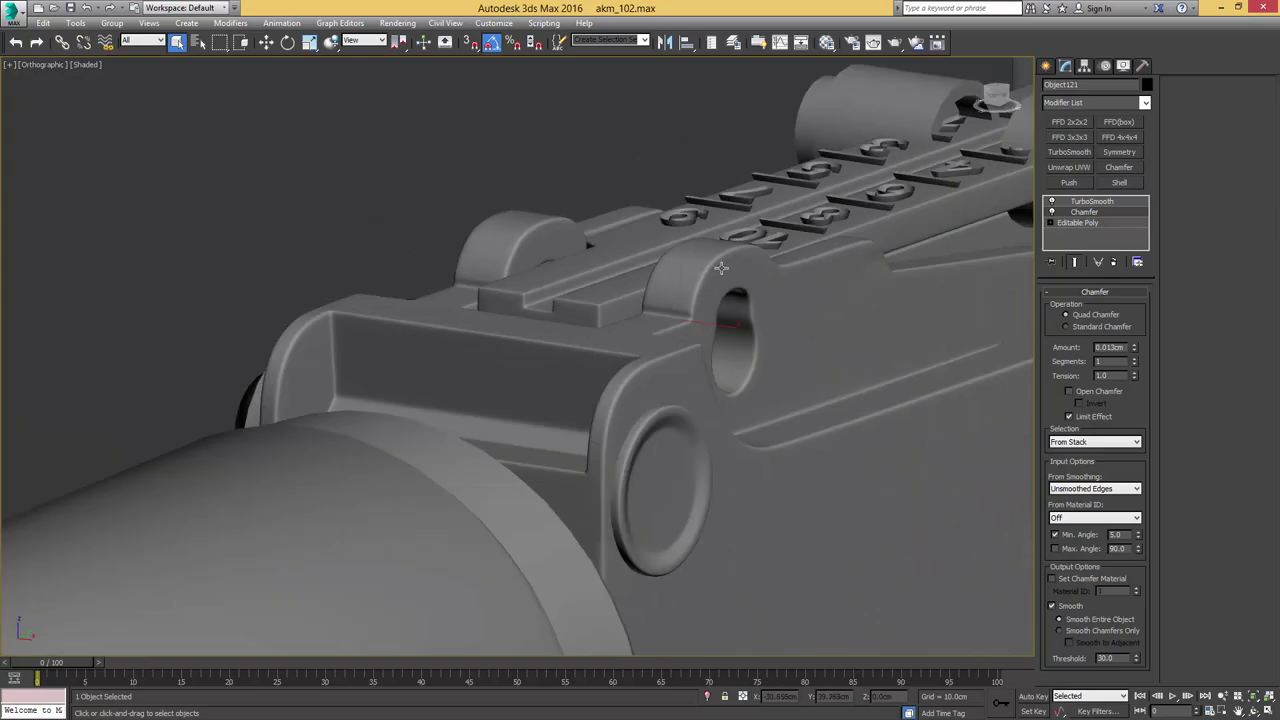
Select the hinge pin cylinder in the rear sight base's side hole and paste the Chamfer and TurboSmooth modifiers onto it
{"action": "scroll", "coordinate": [744, 269], "scroll_direction": "down", "scroll_amount": 2}
{"action": "mouse_move", "coordinate": [752, 268]}
{"action": "middle_mouse_down", "text": "alt"}
{"action": "mouse_move", "coordinate": [571, 271]}
{"action": "mouse_move", "coordinate": [780, 290]}
{"action": "mouse_move", "coordinate": [822, 275]}
{"action": "middle_mouse_up", "text": "alt"}
{"action": "key", "text": "F4"}
{"action": "key", "text": "F3"}
{"action": "key", "text": "F3"}
{"action": "scroll", "coordinate": [822, 275], "scroll_direction": "up", "scroll_amount": 4}
{"action": "left_click", "coordinate": [822, 274]}
{"action": "key", "text": "F3"}
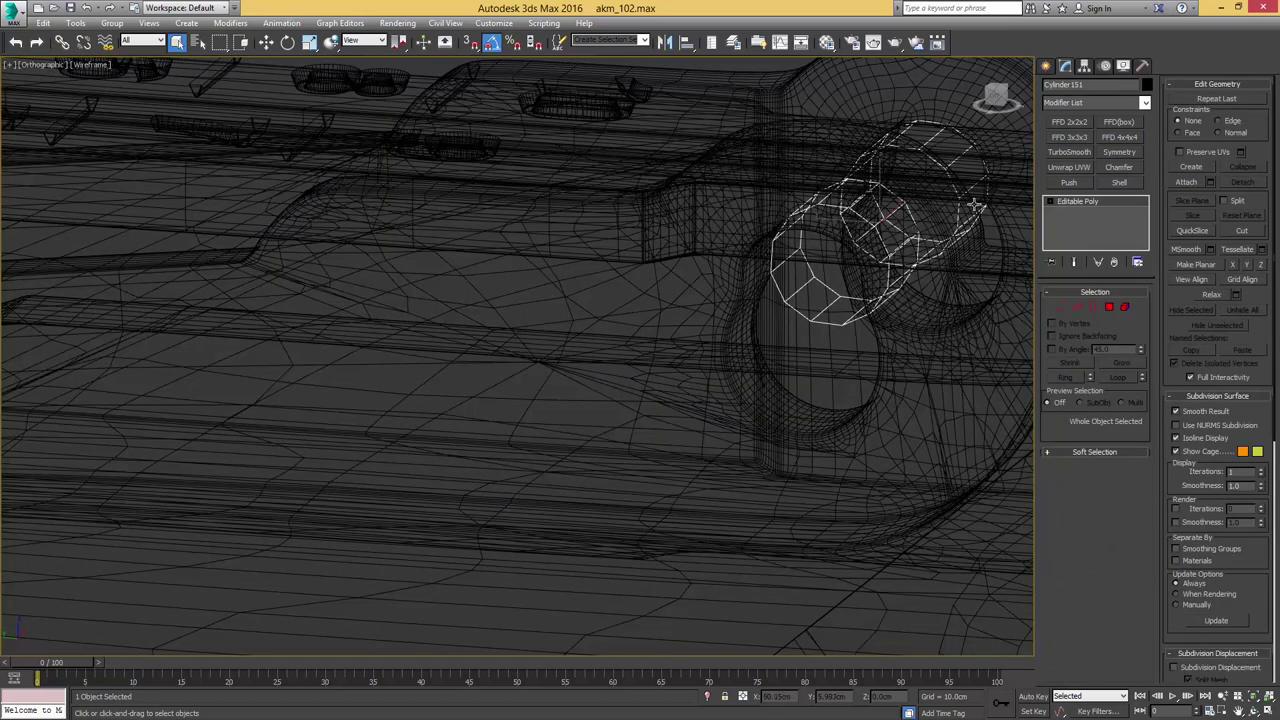
{"action": "left_click", "coordinate": [1092, 212]}
Isolate the hinge pin, set its Chamfer amount to about 0.02 cm with TurboSmooth on, and leave isolation
{"action": "middle_click_drag", "start_coordinate": [970, 193], "coordinate": [909, 235], "text": "alt"}
{"action": "key", "text": "F3"}
{"action": "key", "text": "F4"}
{"action": "middle_click_drag", "start_coordinate": [828, 241], "coordinate": [641, 277], "text": "alt"}
{"action": "key", "text": "alt+q"}
{"action": "scroll", "coordinate": [843, 223], "scroll_direction": "down", "scroll_amount": 4}
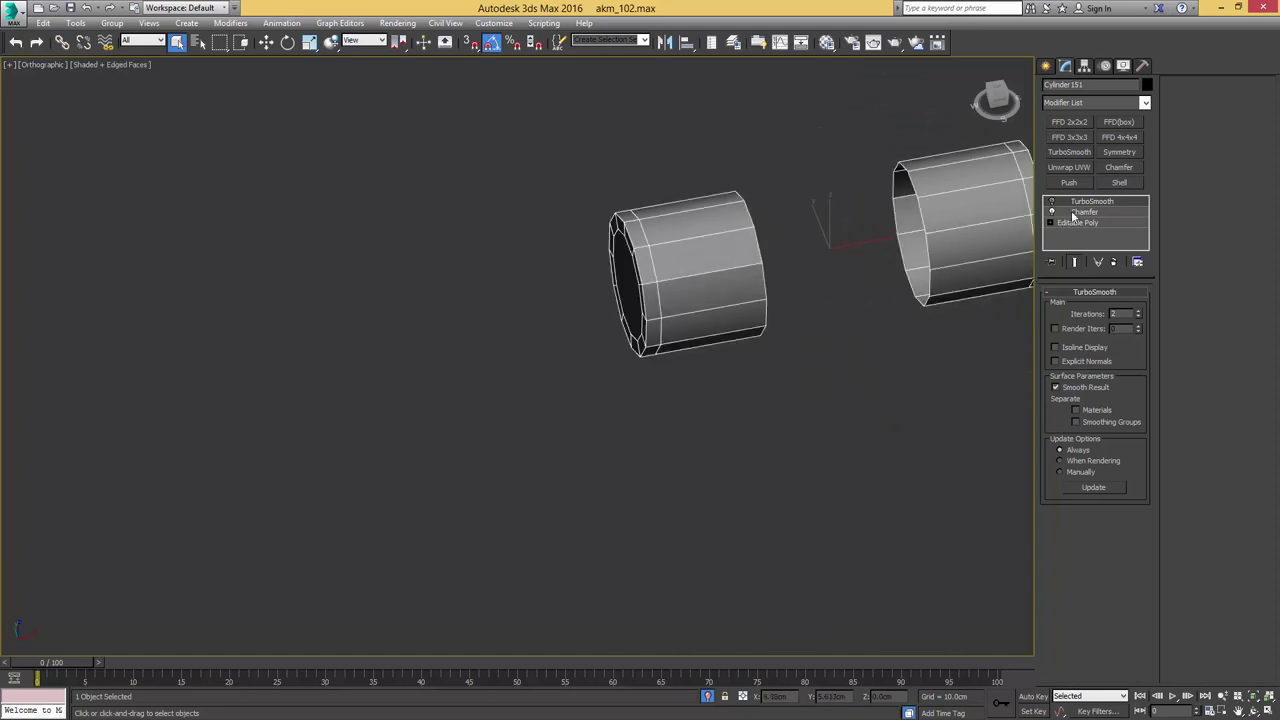
{"action": "left_click", "coordinate": [1052, 202]}
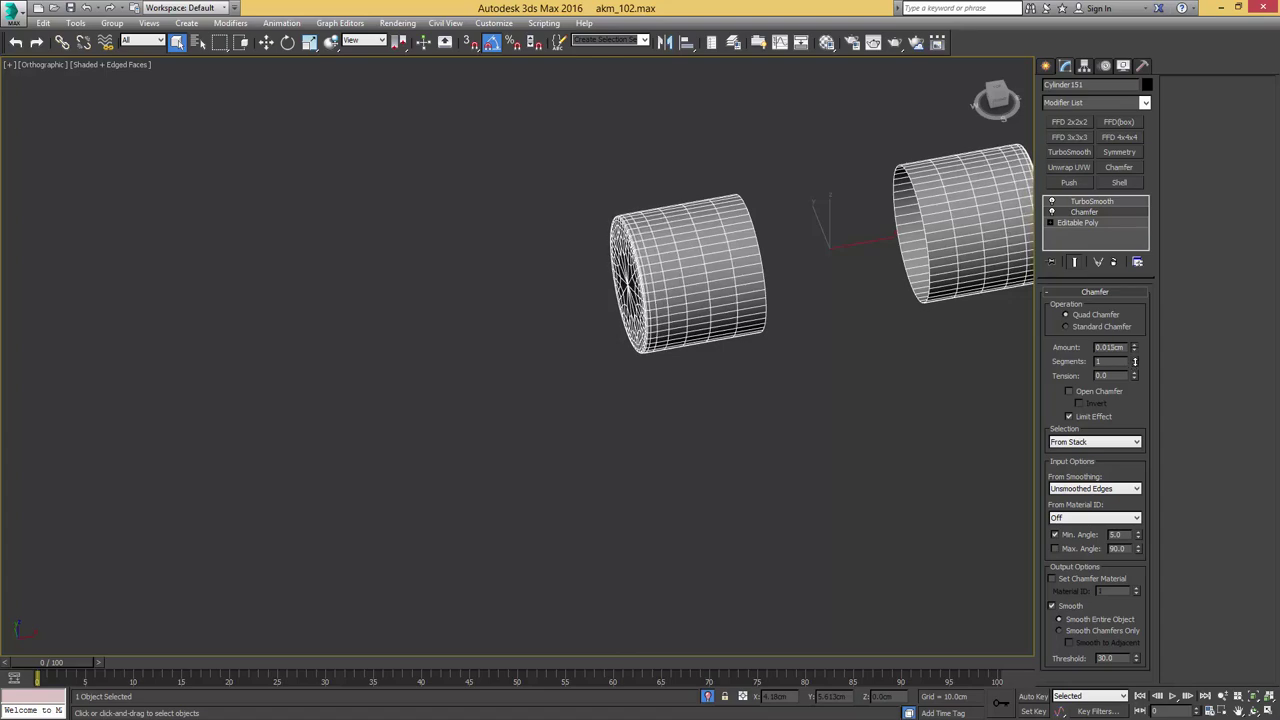
{"action": "key", "text": "F4"}
{"action": "middle_click_drag", "start_coordinate": [862, 184], "coordinate": [632, 219]}
{"action": "key", "text": "alt+q"}
Add a Chamfer of 0.006 cm with 0.5 tension to the range numerals and tick marks on the rear sight leaf
{"action": "scroll", "coordinate": [665, 211], "scroll_direction": "down", "scroll_amount": 10}
{"action": "middle_click_drag", "start_coordinate": [760, 214], "coordinate": [429, 266], "text": "alt"}
{"action": "scroll", "coordinate": [576, 265], "scroll_direction": "up", "scroll_amount": 10}
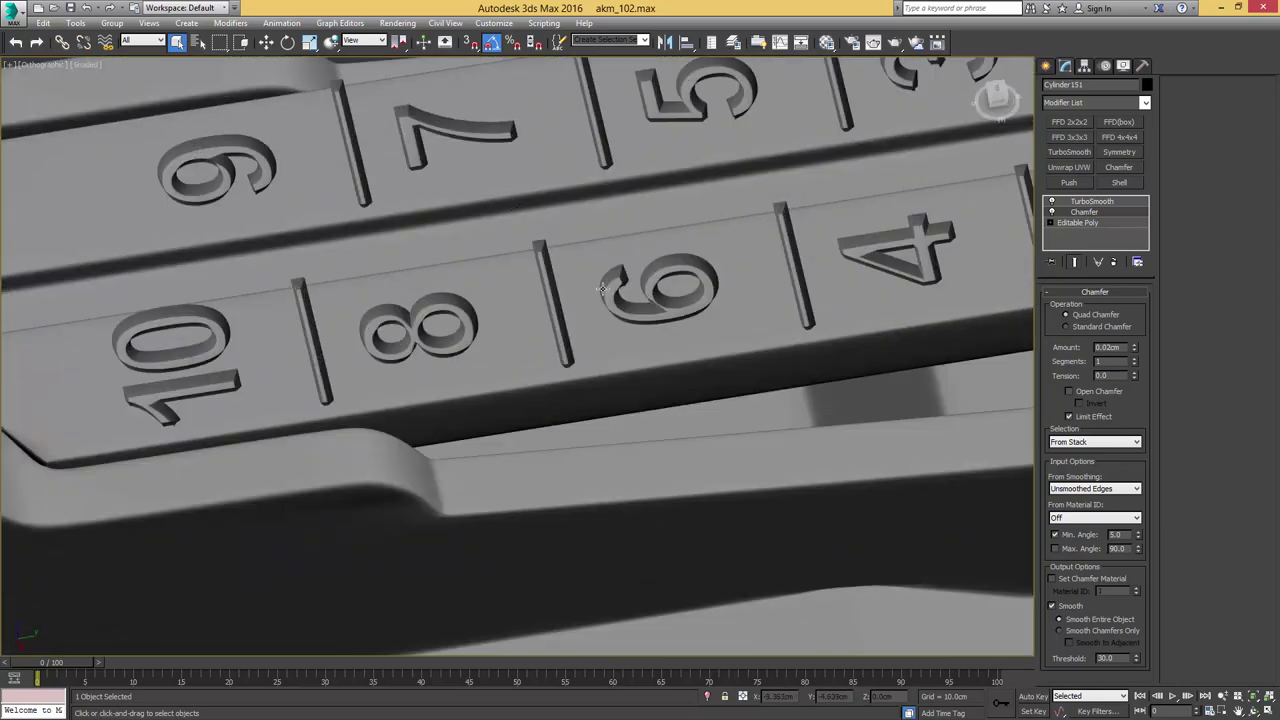
{"action": "key", "text": "F4"}
{"action": "left_click", "coordinate": [620, 285]}
{"action": "scroll", "coordinate": [617, 282], "scroll_direction": "up", "scroll_amount": 10}
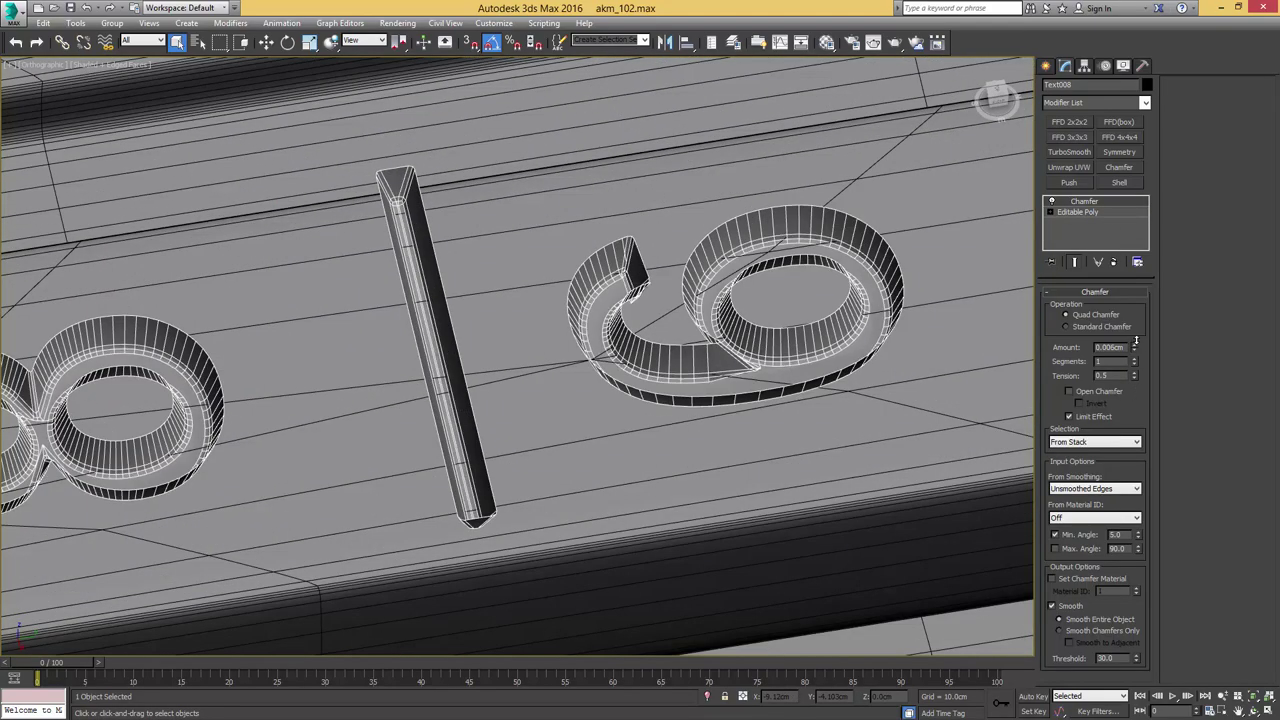
{"action": "key", "text": "F4"}
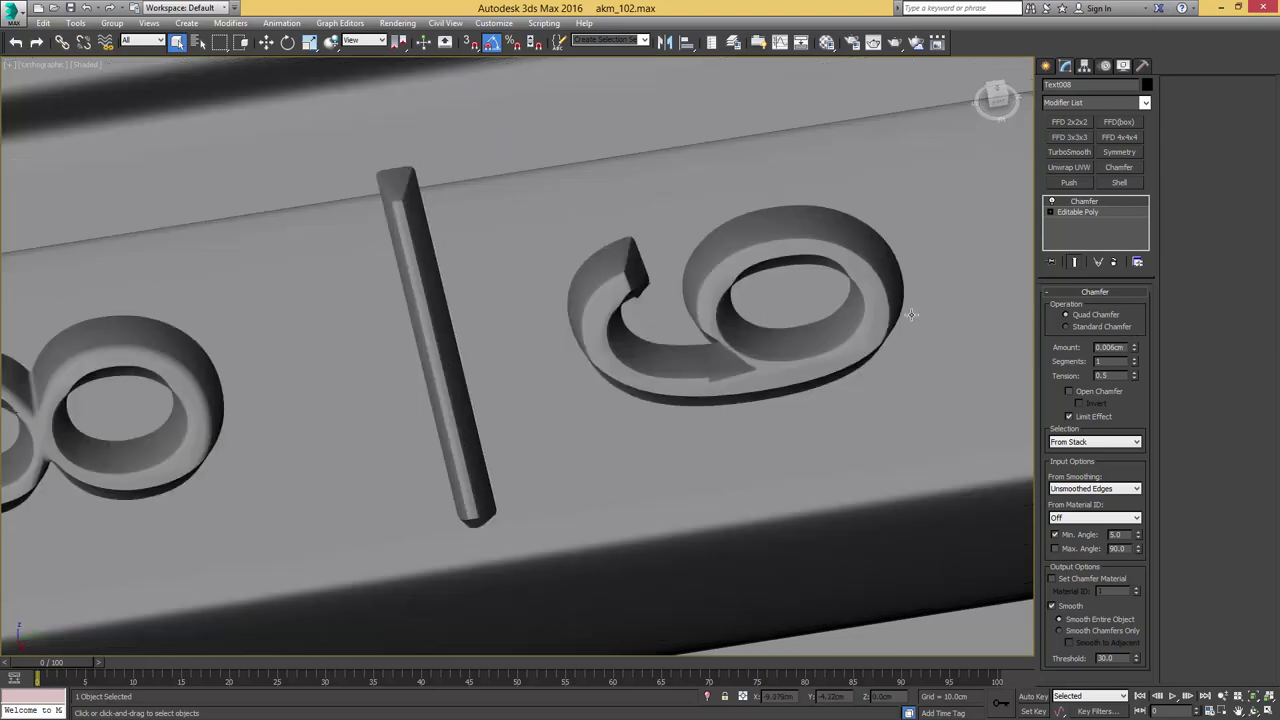
Select the angled lever on the side of the rear sight base and paste the Chamfer and TurboSmooth modifiers onto it
{"action": "scroll", "coordinate": [853, 307], "scroll_direction": "down", "scroll_amount": 15}
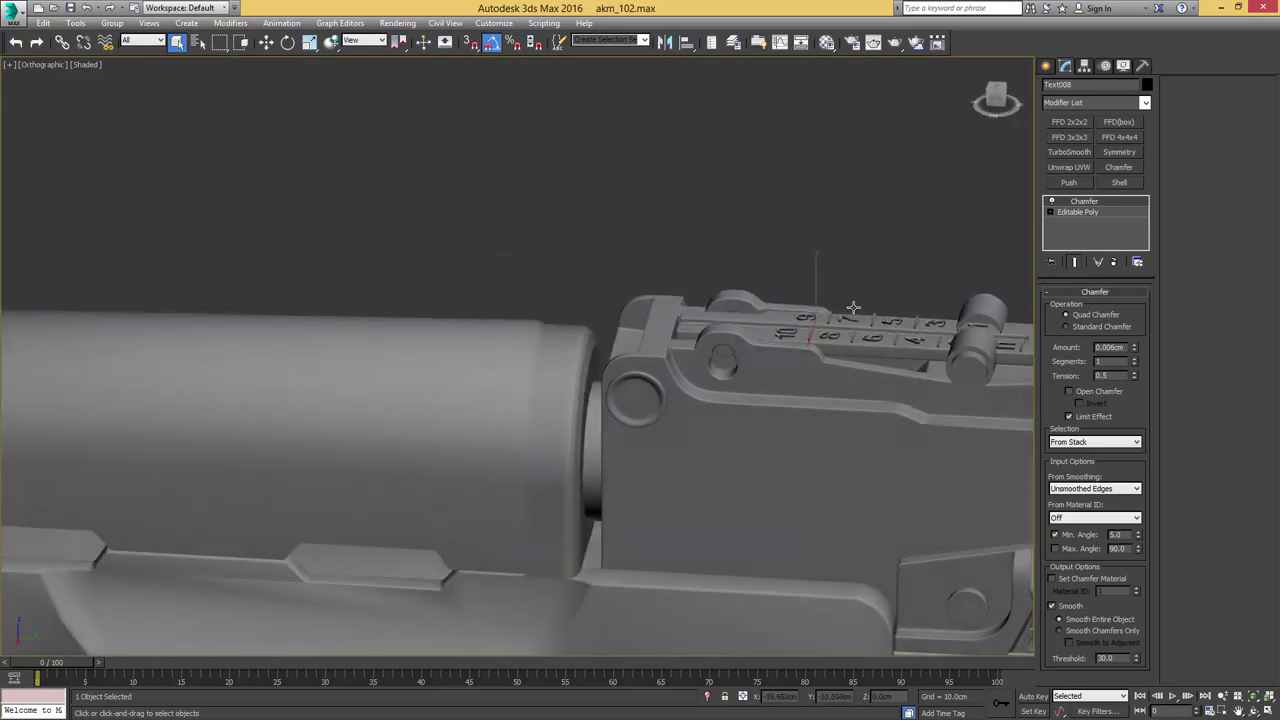
{"action": "middle_click_drag", "start_coordinate": [853, 307], "coordinate": [798, 248], "text": "alt"}
{"action": "key", "text": "F4"}
{"action": "left_click", "coordinate": [740, 374]}
{"action": "mouse_move", "coordinate": [740, 374]}
{"action": "middle_mouse_down", "text": "alt"}
{"action": "mouse_move", "coordinate": [743, 358]}
{"action": "mouse_move", "coordinate": [794, 370]}
{"action": "mouse_move", "coordinate": [797, 357]}
{"action": "middle_mouse_up", "text": "alt"}
{"action": "scroll", "coordinate": [742, 358], "scroll_direction": "up", "scroll_amount": 5}
{"action": "key", "text": "F4"}
{"action": "right_click", "coordinate": [1091, 203]}
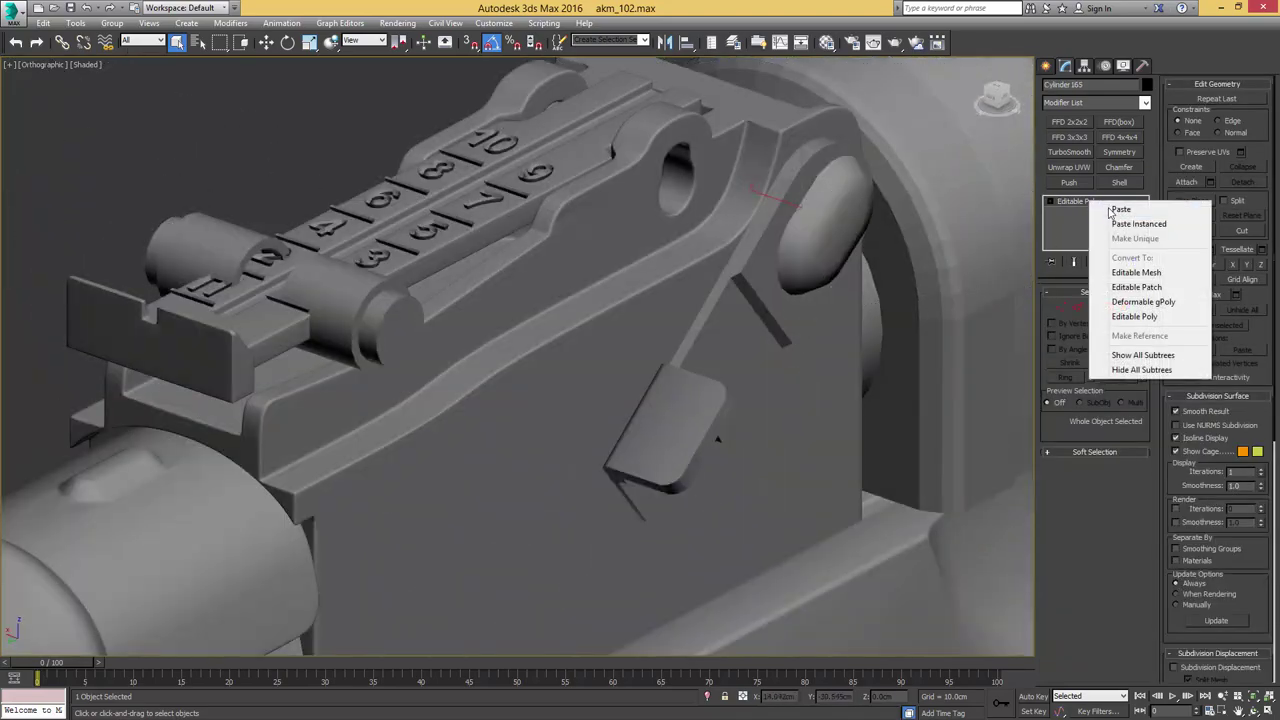
{"action": "left_click", "coordinate": [1104, 209]}
{"action": "mouse_move", "coordinate": [907, 325]}
{"action": "middle_mouse_down", "text": "alt"}
{"action": "mouse_move", "coordinate": [872, 251]}
{"action": "mouse_move", "coordinate": [811, 337]}
{"action": "mouse_move", "coordinate": [889, 247]}
{"action": "middle_mouse_up", "text": "alt"}
Select the oval boss on the lever's upper end and paste the Chamfer and TurboSmooth modifiers onto it
{"action": "key", "text": "F4"}
{"action": "left_click", "coordinate": [889, 247]}
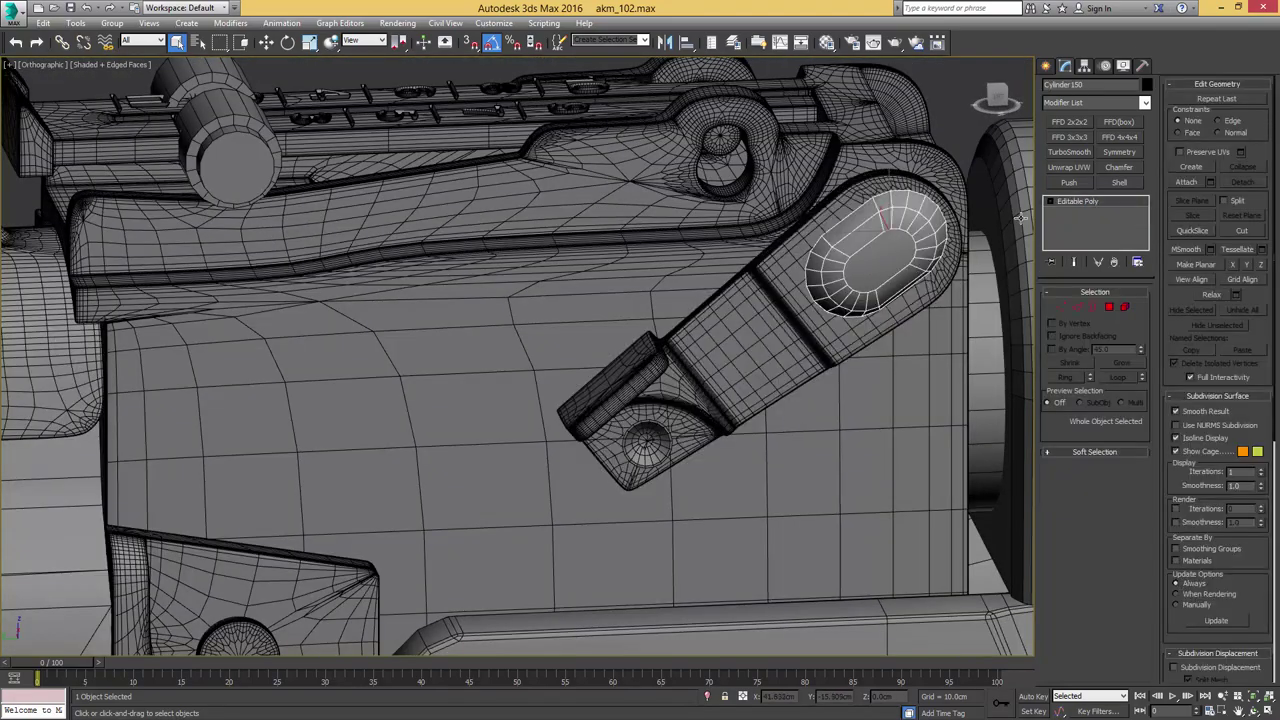
{"action": "right_click", "coordinate": [1073, 203]}
{"action": "left_click", "coordinate": [1110, 248]}
Connect the opposite vertices across the oval boss's flat face and return to its TurboSmooth result
{"action": "key", "text": "F4"}
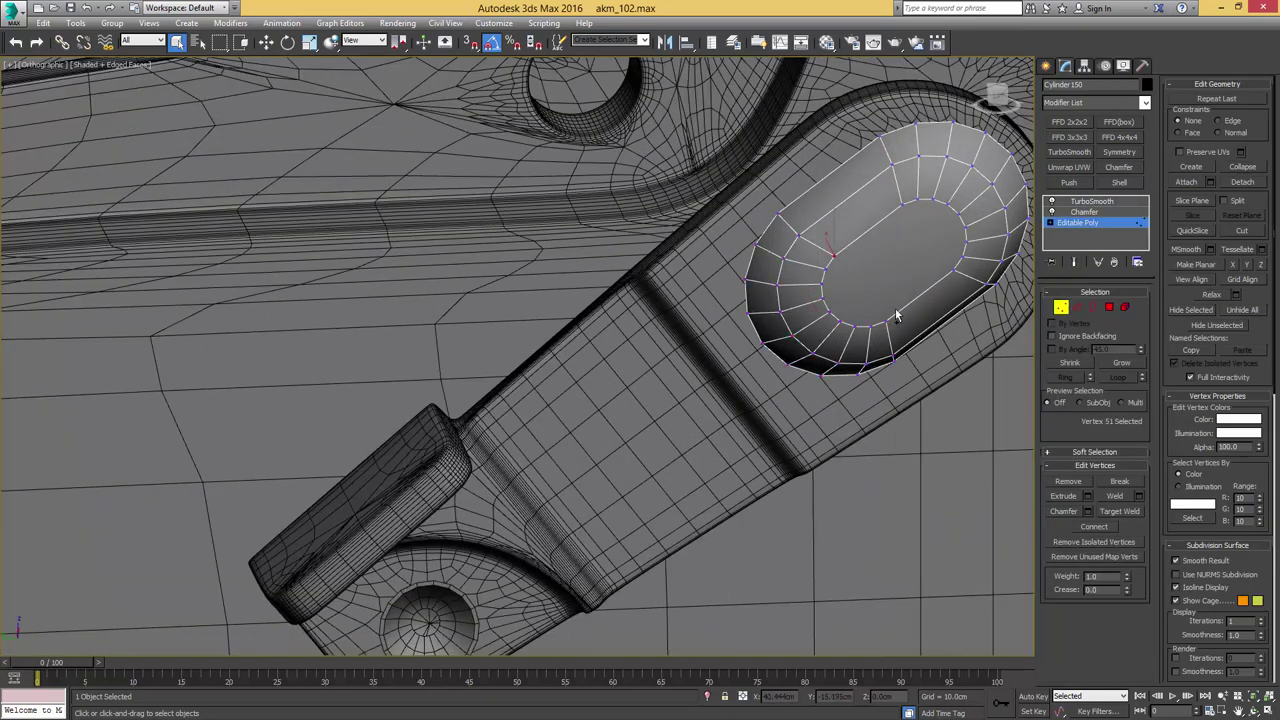
{"action": "key", "text": "ctrl+shift+e"}
{"action": "key", "text": "1"}
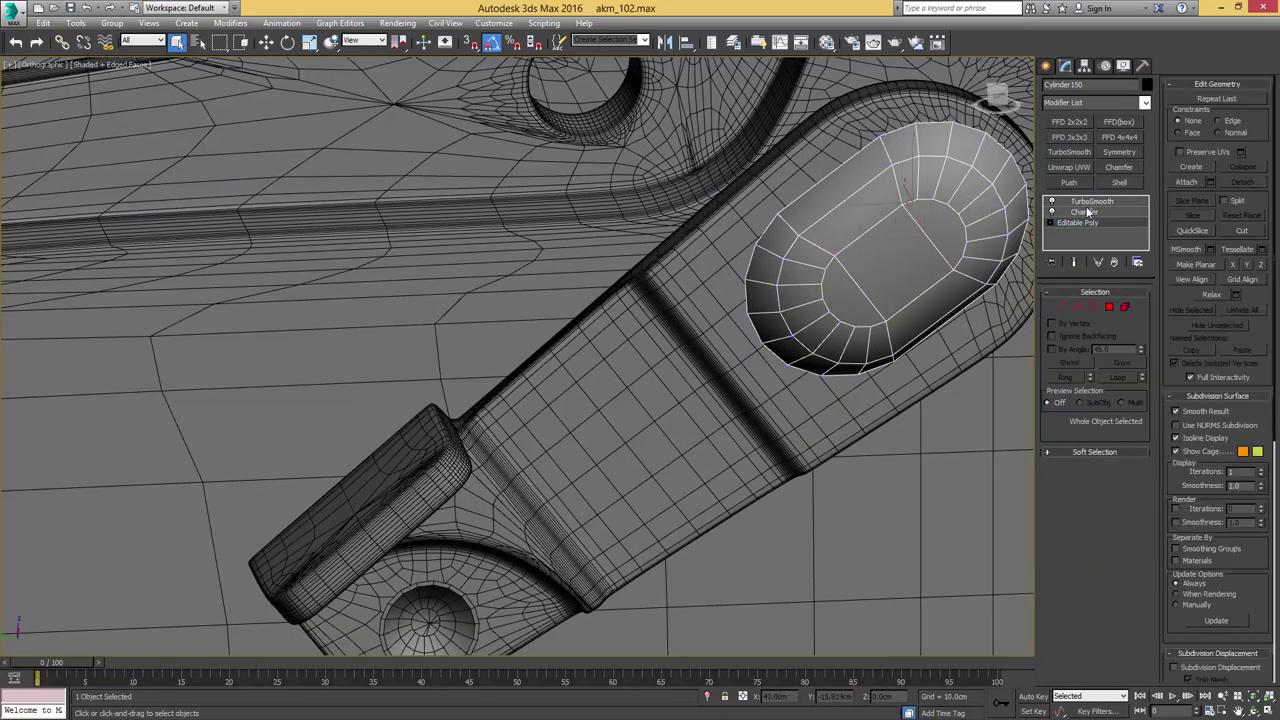
{"action": "left_click", "coordinate": [1087, 203]}
{"action": "key", "text": "F4"}
{"action": "scroll", "coordinate": [745, 319], "scroll_direction": "down", "scroll_amount": 5}
{"action": "key", "text": "F4"}
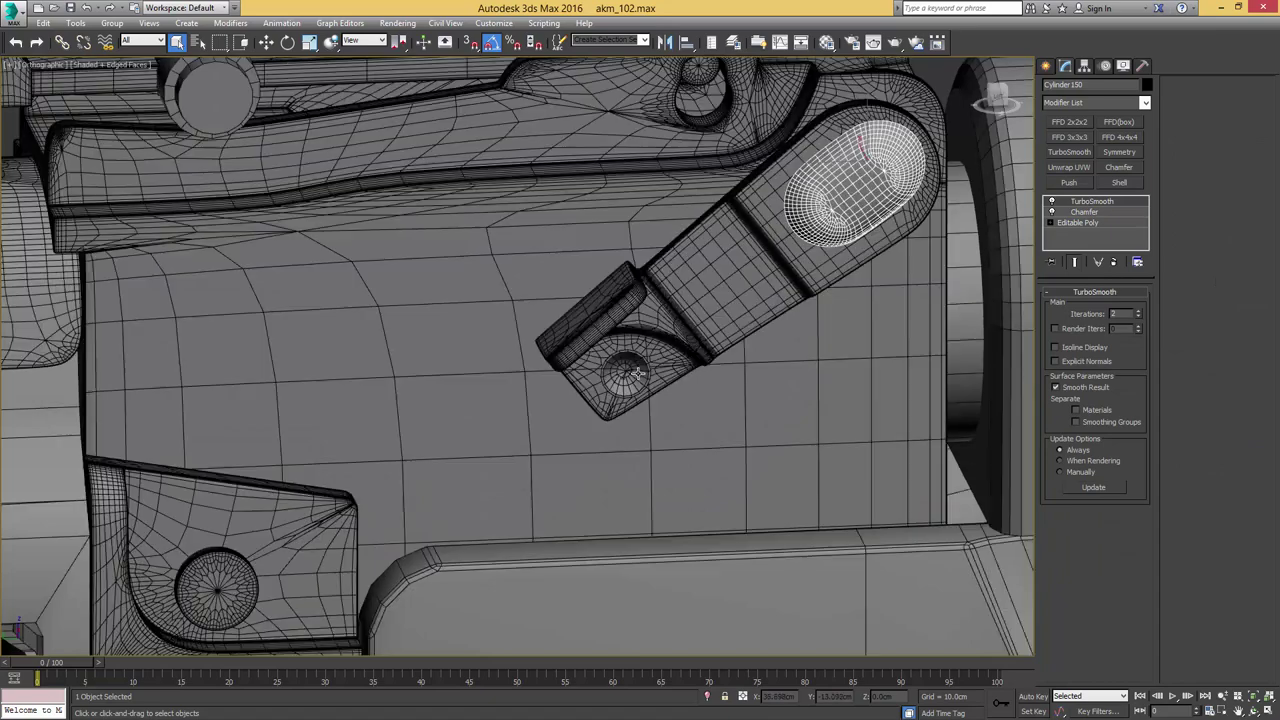
Select the small round detail at the lever's lower end and paste the Chamfer and TurboSmooth modifiers onto it
{"action": "left_click", "coordinate": [633, 370]}
{"action": "scroll", "coordinate": [633, 370], "scroll_direction": "up", "scroll_amount": 5}
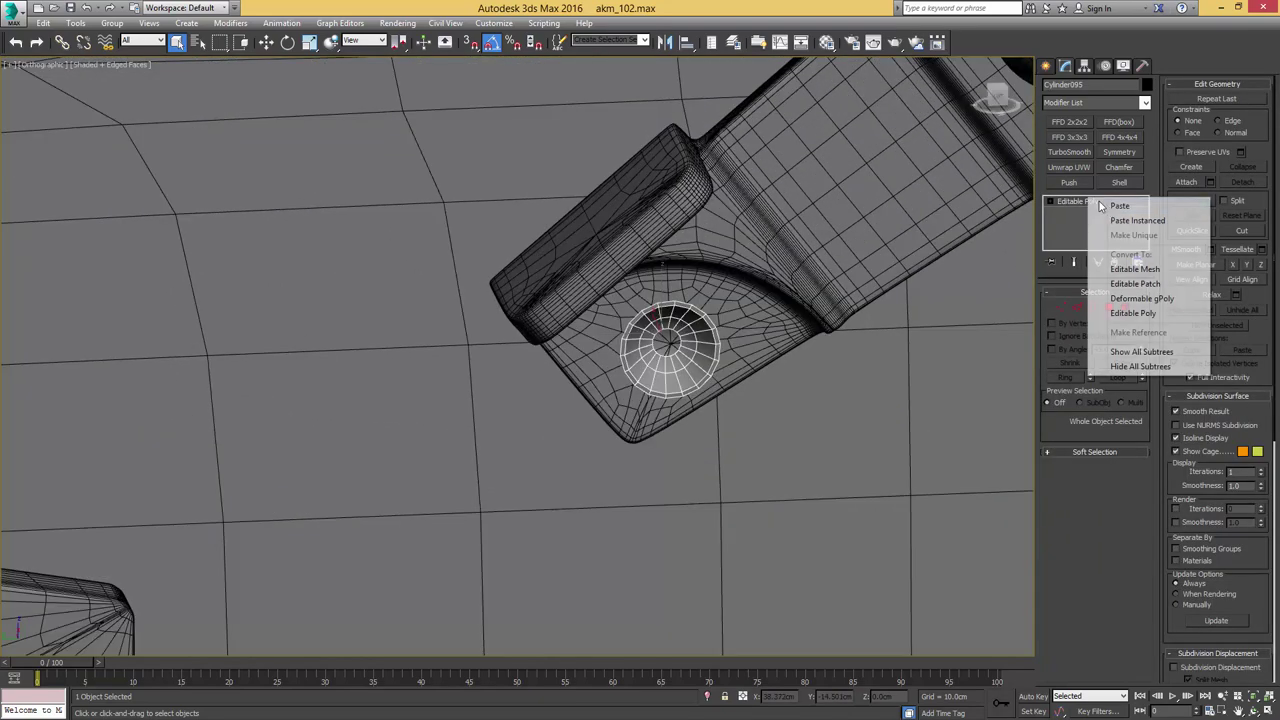
{"action": "left_click", "coordinate": [1095, 205]}
{"action": "key", "text": "F4"}
{"action": "scroll", "coordinate": [720, 280], "scroll_direction": "down", "scroll_amount": 5}
{"action": "key", "text": "w"}
{"action": "scroll", "coordinate": [760, 245], "scroll_direction": "up", "scroll_amount": 4}
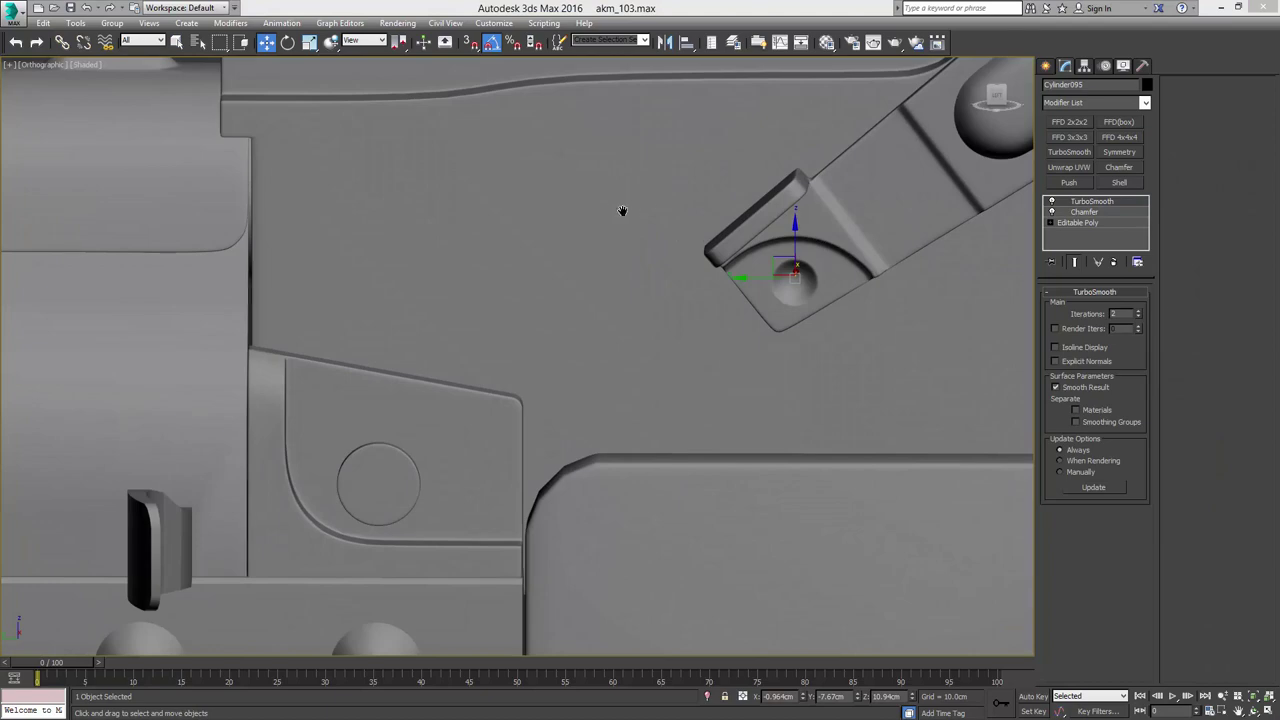
Select and isolate the rear sight base
{"action": "middle_click_drag", "start_coordinate": [622, 211], "coordinate": [645, 351]}
{"action": "key", "text": "F4"}
{"action": "left_click", "coordinate": [549, 251]}
{"action": "key", "text": "alt+q"}
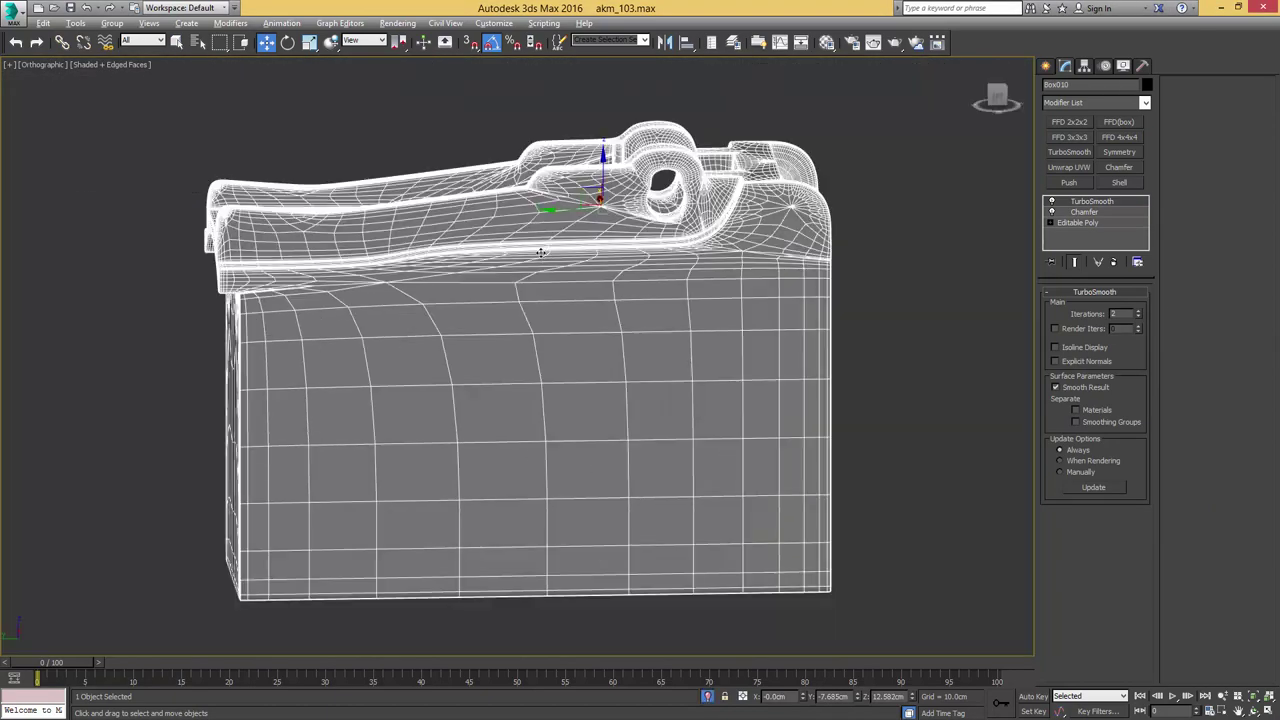
Examine the rear sight base's side faces and stepped ledge, both as base polygons and with the modifiers applied
{"action": "middle_click_drag", "start_coordinate": [543, 251], "coordinate": [857, 212], "text": "alt"}
{"action": "left_click", "coordinate": [1060, 219]}
{"action": "key", "text": "4"}
{"action": "key", "text": "F4"}
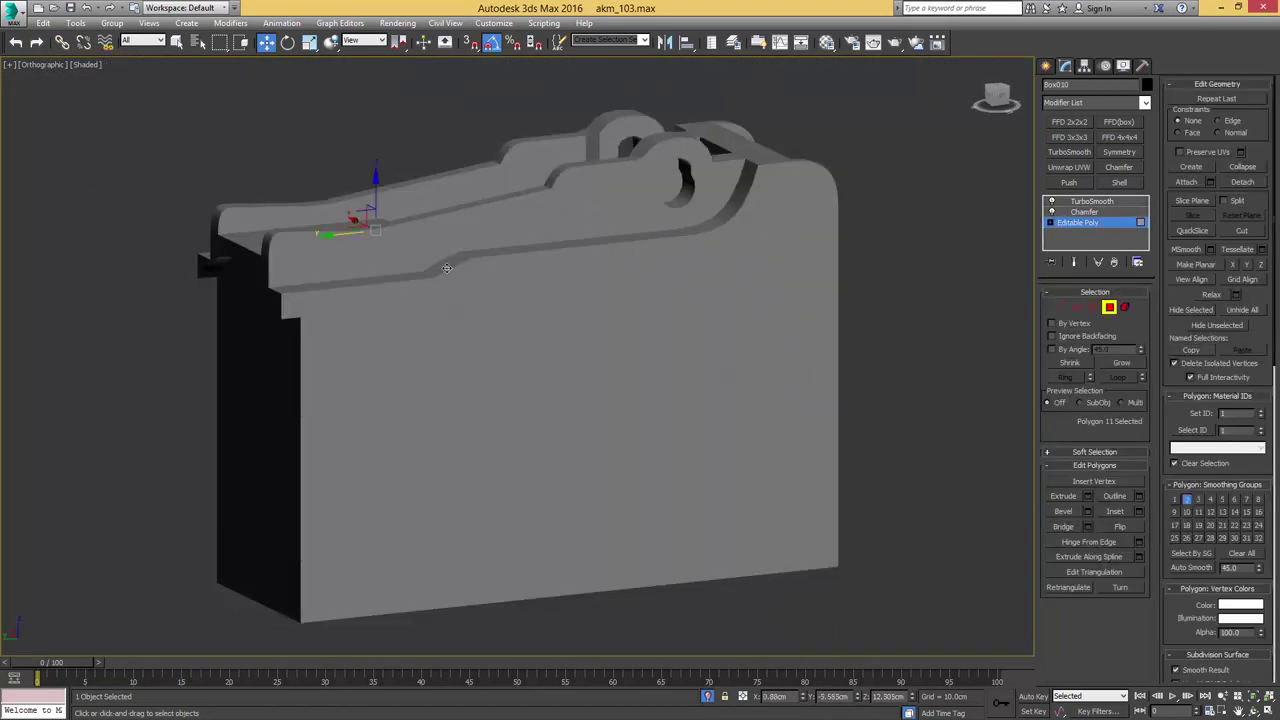
{"action": "key", "text": "4"}
{"action": "left_click", "coordinate": [1137, 203]}
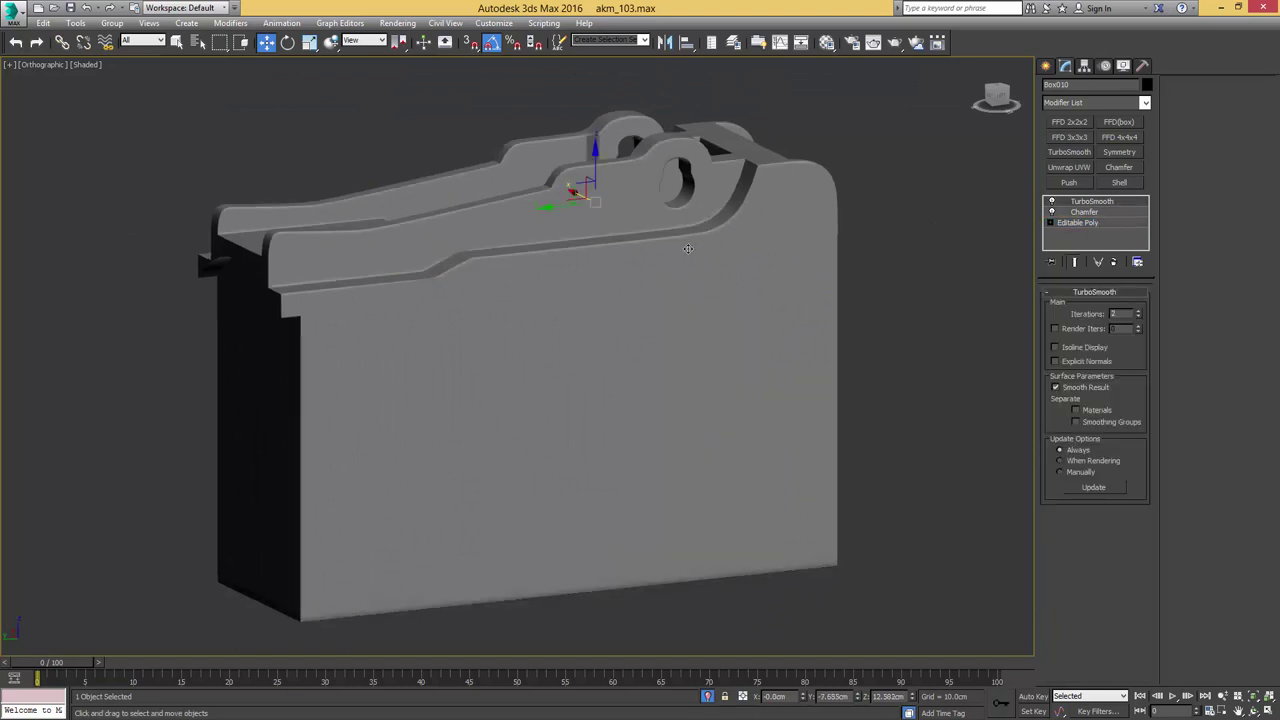
{"action": "middle_click_drag", "start_coordinate": [414, 281], "coordinate": [595, 264]}
{"action": "scroll", "coordinate": [595, 264], "scroll_direction": "up", "scroll_amount": 4}
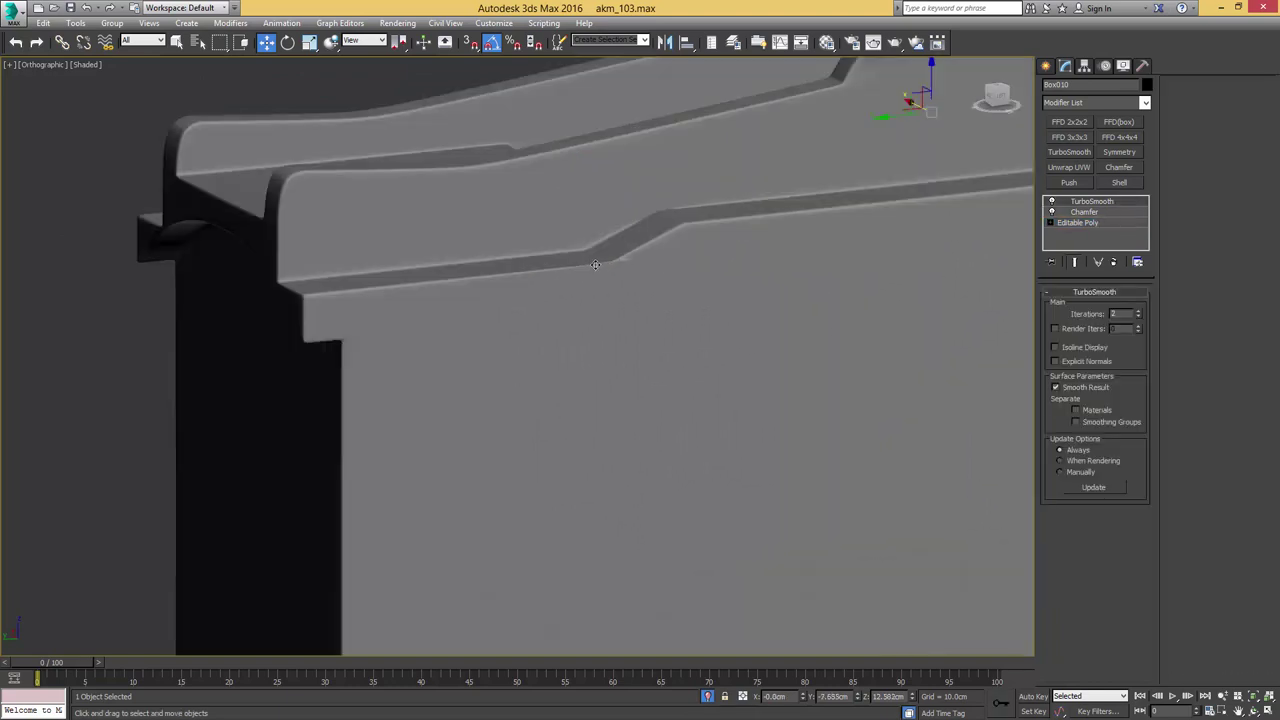
Cut an edge from the side ledge's lower bend vertex down to the ledge's bottom edge, and return to the TurboSmooth result
{"action": "left_click", "coordinate": [1070, 224]}
{"action": "key", "text": "F4"}
{"action": "key", "text": "1"}
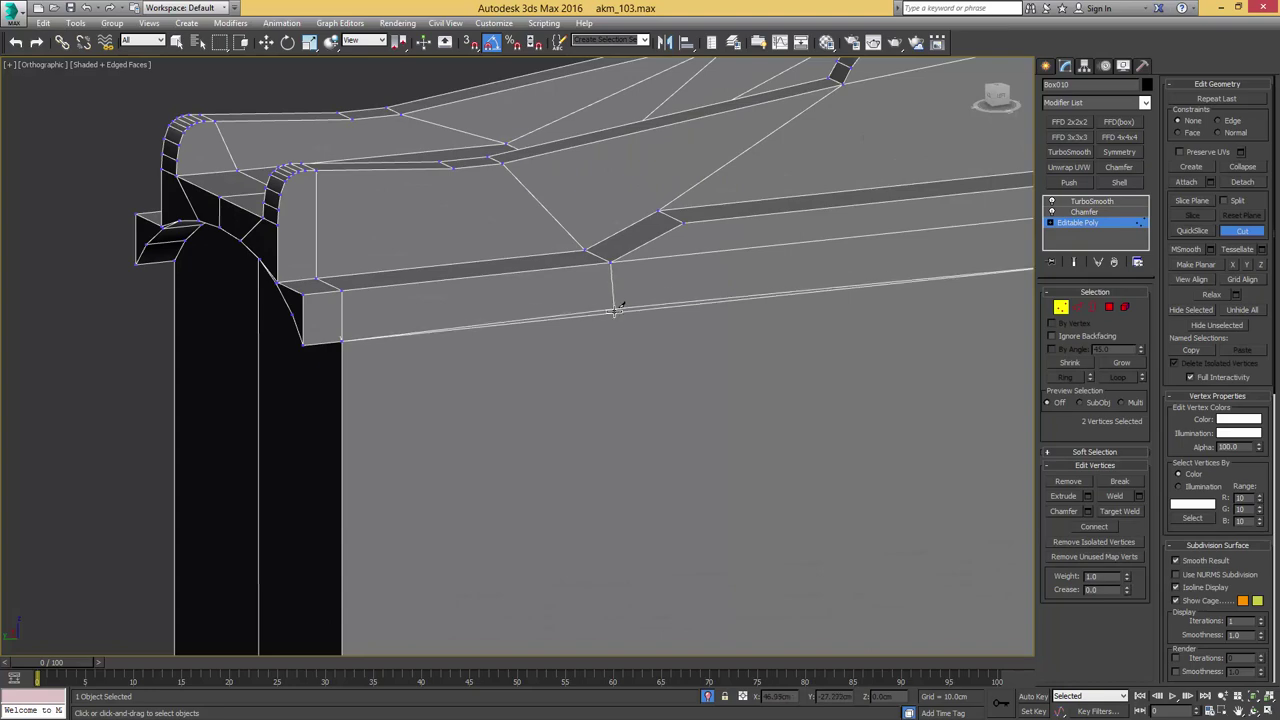
{"action": "key", "text": "1"}
{"action": "left_click", "coordinate": [1091, 202]}
{"action": "key", "text": "F4"}
Cut the matching edge from the ledge's bend vertex to its bottom edge on the opposite side of the rear sight base
{"action": "middle_click_drag", "start_coordinate": [817, 234], "coordinate": [927, 257]}
{"action": "scroll", "coordinate": [802, 250], "scroll_direction": "down", "scroll_amount": 4}
{"action": "scroll", "coordinate": [912, 254], "scroll_direction": "up", "scroll_amount": 8}
{"action": "left_click", "coordinate": [1078, 222]}
{"action": "key", "text": "F4"}
{"action": "scroll", "coordinate": [807, 257], "scroll_direction": "down", "scroll_amount": 2}
{"action": "middle_click_drag", "start_coordinate": [838, 290], "coordinate": [804, 236]}
{"action": "key", "text": "1"}
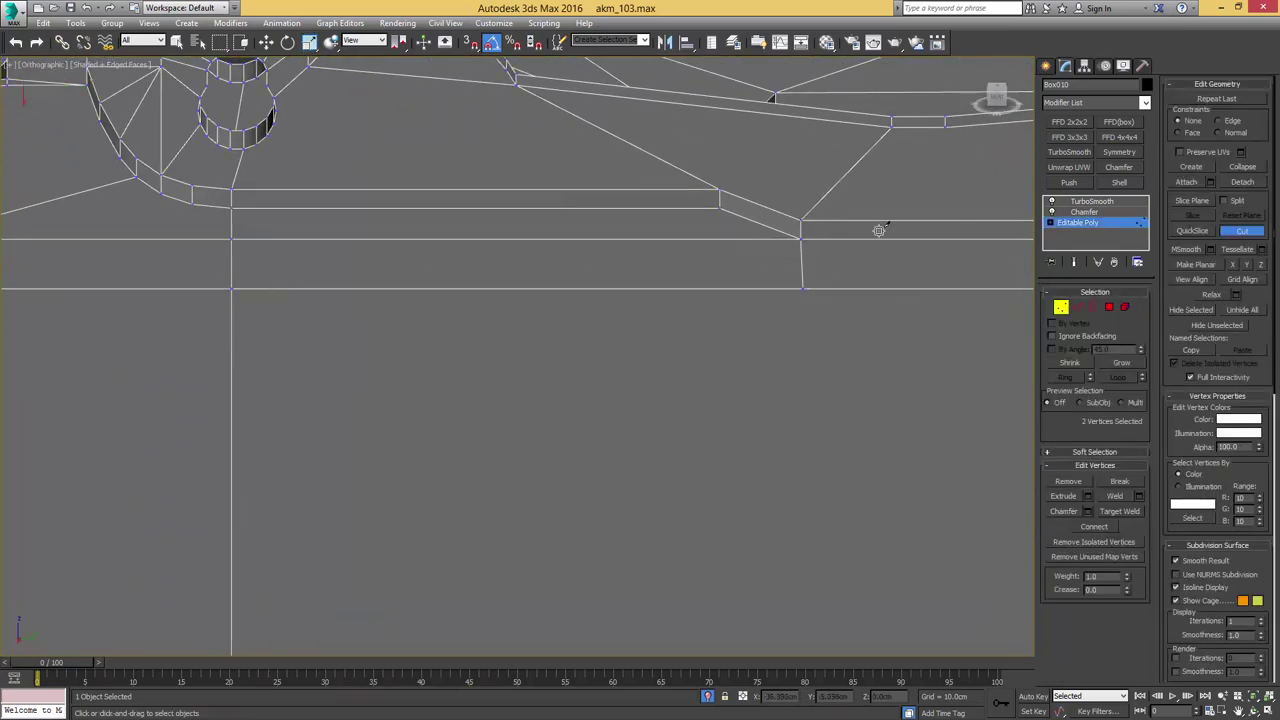
{"action": "key", "text": "1"}
{"action": "left_click", "coordinate": [1082, 203]}
Cut new edges between the inner wall corners and the top face vertices at the rear sight base's rounded end
{"action": "middle_click_drag", "start_coordinate": [836, 258], "coordinate": [700, 340]}
{"action": "key", "text": "F4"}
{"action": "scroll", "coordinate": [397, 349], "scroll_direction": "up", "scroll_amount": 2}
{"action": "key", "text": "w"}
{"action": "middle_click_drag", "start_coordinate": [370, 378], "coordinate": [631, 306]}
{"action": "scroll", "coordinate": [658, 342], "scroll_direction": "up", "scroll_amount": 5}
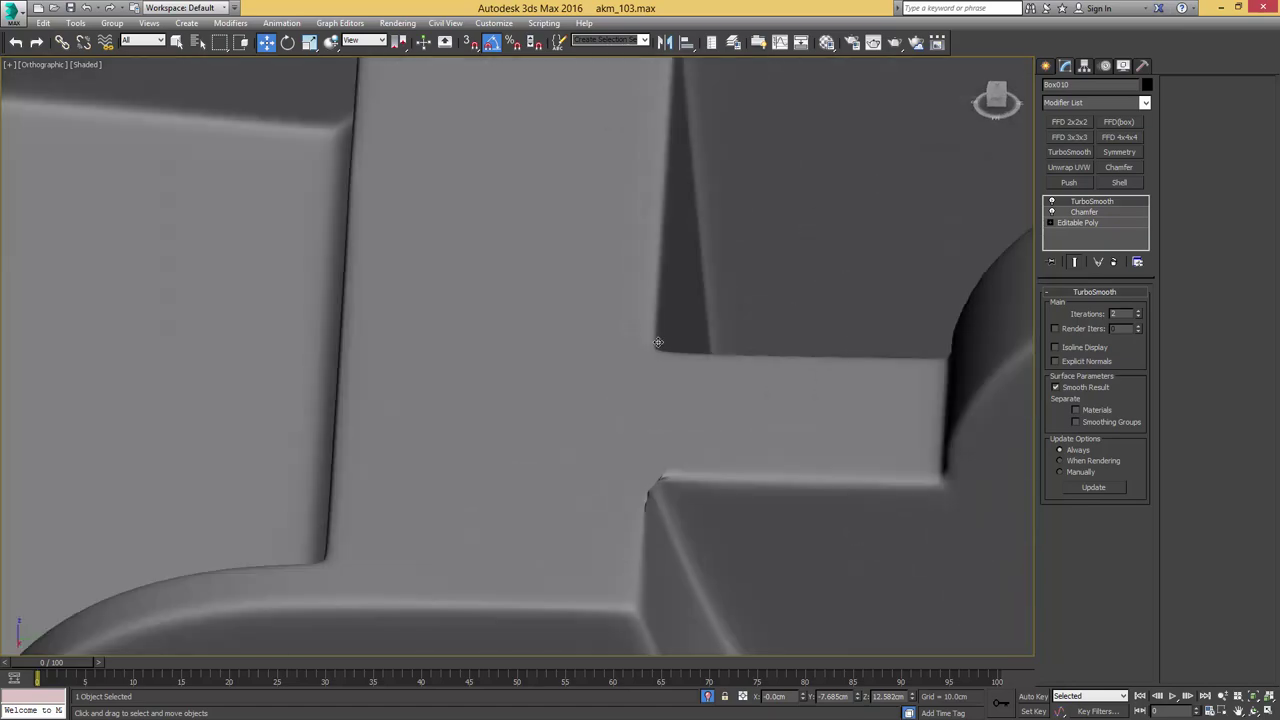
{"action": "left_click", "coordinate": [1077, 223]}
{"action": "key", "text": "F4"}
{"action": "scroll", "coordinate": [702, 405], "scroll_direction": "down", "scroll_amount": 3}
{"action": "middle_click_drag", "start_coordinate": [656, 387], "coordinate": [804, 351], "text": "alt"}
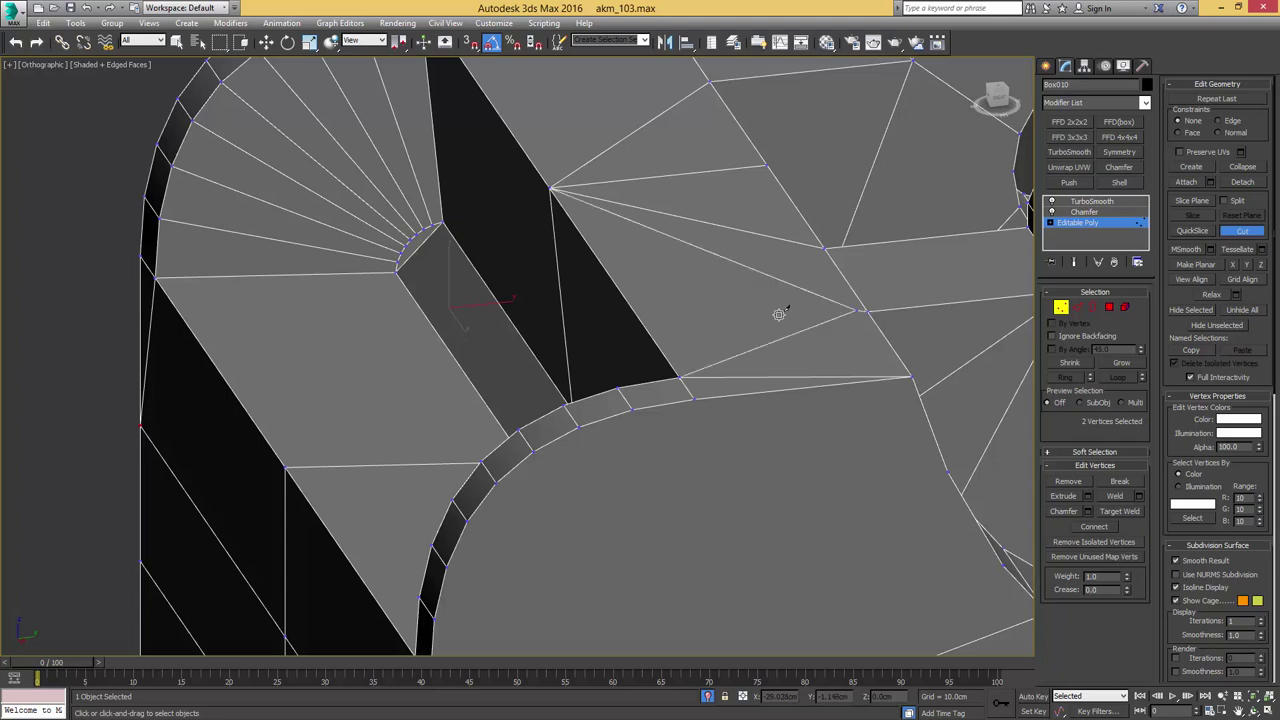
{"action": "scroll", "coordinate": [663, 304], "scroll_direction": "down", "scroll_amount": 4}
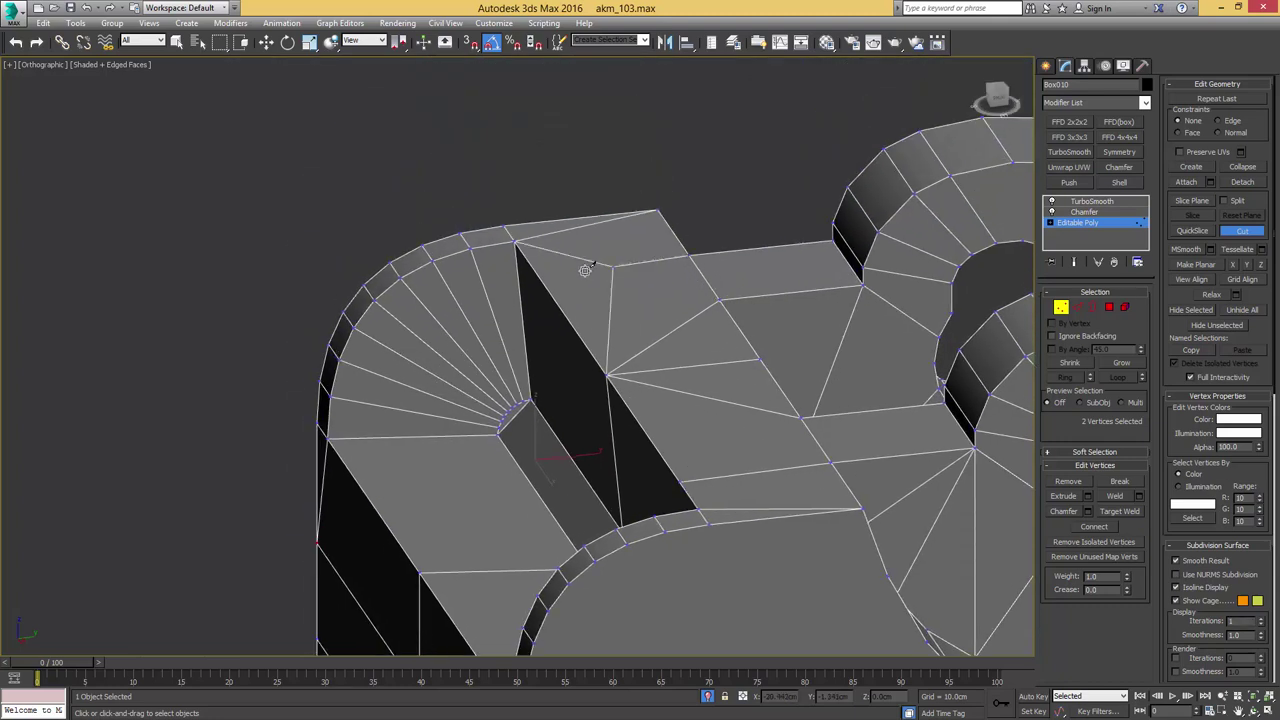
{"action": "key", "text": "1"}
{"action": "left_click", "coordinate": [1068, 203]}
{"action": "key", "text": "F4"}
Compare the rear sight base's rounded side with TurboSmooth on and off, and leave its isolation
{"action": "middle_click_drag", "start_coordinate": [762, 343], "coordinate": [749, 311], "text": "alt"}
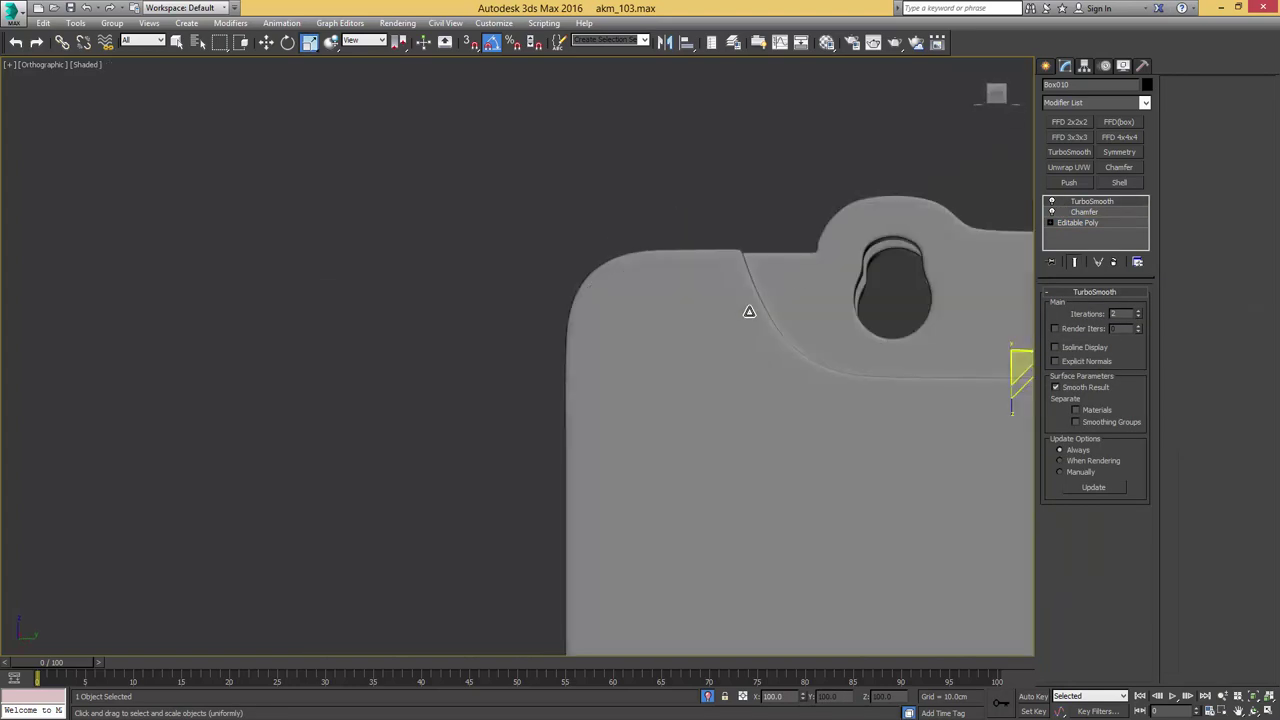
{"action": "left_click", "coordinate": [1050, 212]}
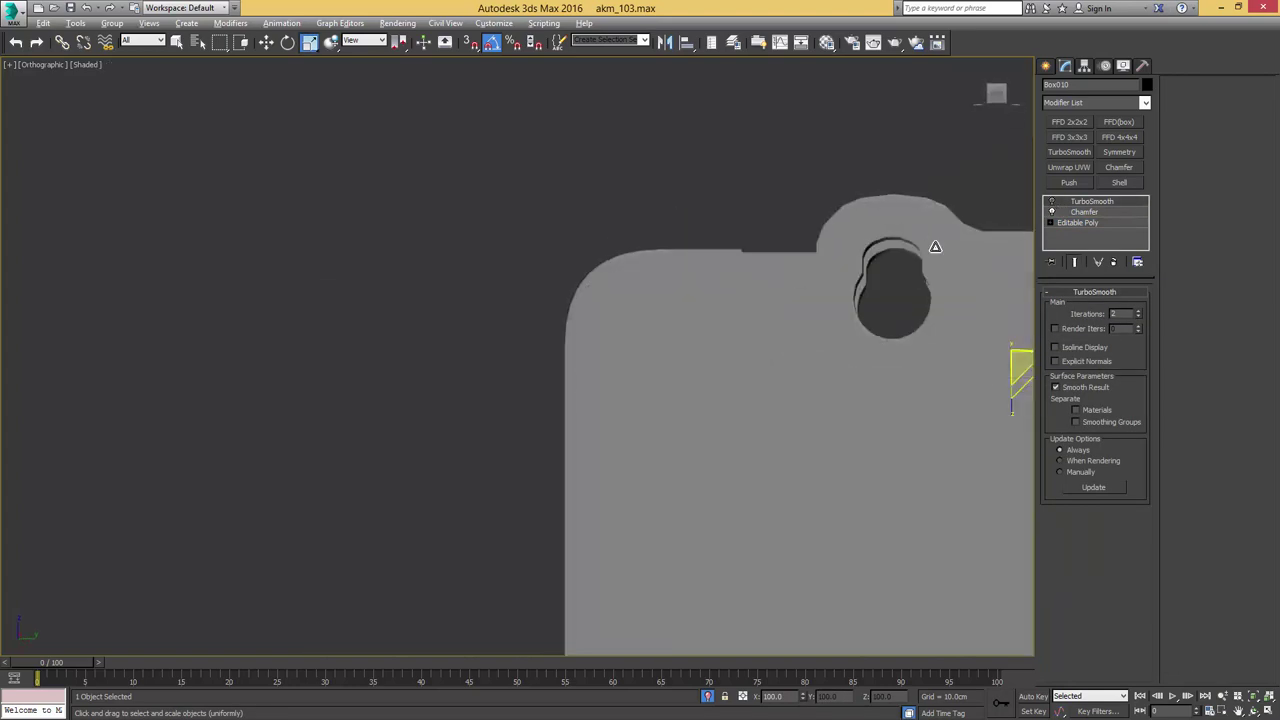
{"action": "middle_click_drag", "start_coordinate": [933, 240], "coordinate": [1068, 237], "text": "alt"}
{"action": "middle_click_drag", "start_coordinate": [851, 374], "coordinate": [623, 298], "text": "alt"}
{"action": "scroll", "coordinate": [722, 350], "scroll_direction": "down", "scroll_amount": 5}
{"action": "key", "text": "w"}
{"action": "middle_click_drag", "start_coordinate": [623, 298], "coordinate": [543, 334], "text": "alt"}
{"action": "key", "text": "alt+q"}
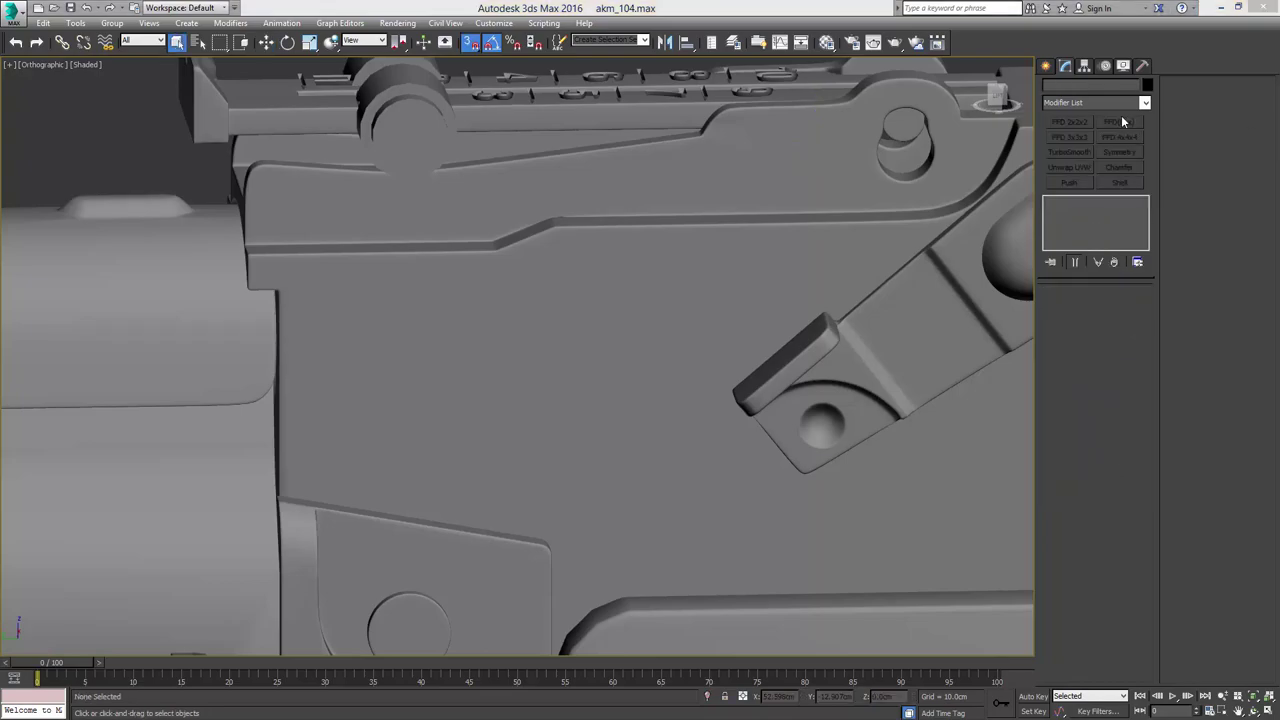
Select the slider knob cylinders on the rear sight leaf and paste the Chamfer and TurboSmooth modifiers onto them
{"action": "middle_click_drag", "start_coordinate": [593, 152], "coordinate": [846, 257]}
{"action": "scroll", "coordinate": [774, 207], "scroll_direction": "up", "scroll_amount": 6}
{"action": "key", "text": "F4"}
{"action": "left_click", "coordinate": [672, 175]}
{"action": "middle_click_drag", "start_coordinate": [674, 177], "coordinate": [876, 184], "text": "alt"}
{"action": "right_click", "coordinate": [1094, 200]}
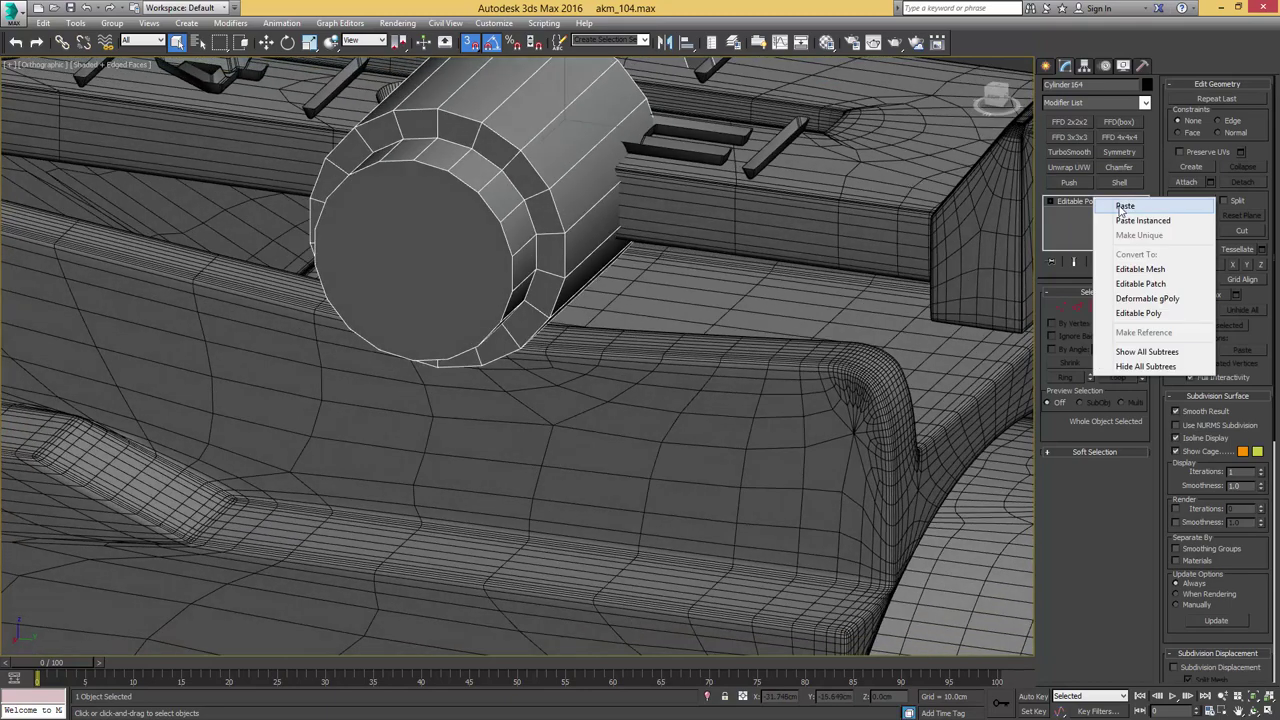
{"action": "left_click", "coordinate": [1120, 208]}
Lower the Chamfer amount on the slider knobs to about 0.018 cm
{"action": "key", "text": "F4"}
{"action": "middle_click_drag", "start_coordinate": [735, 160], "coordinate": [905, 216]}
{"action": "left_click", "coordinate": [1098, 212]}
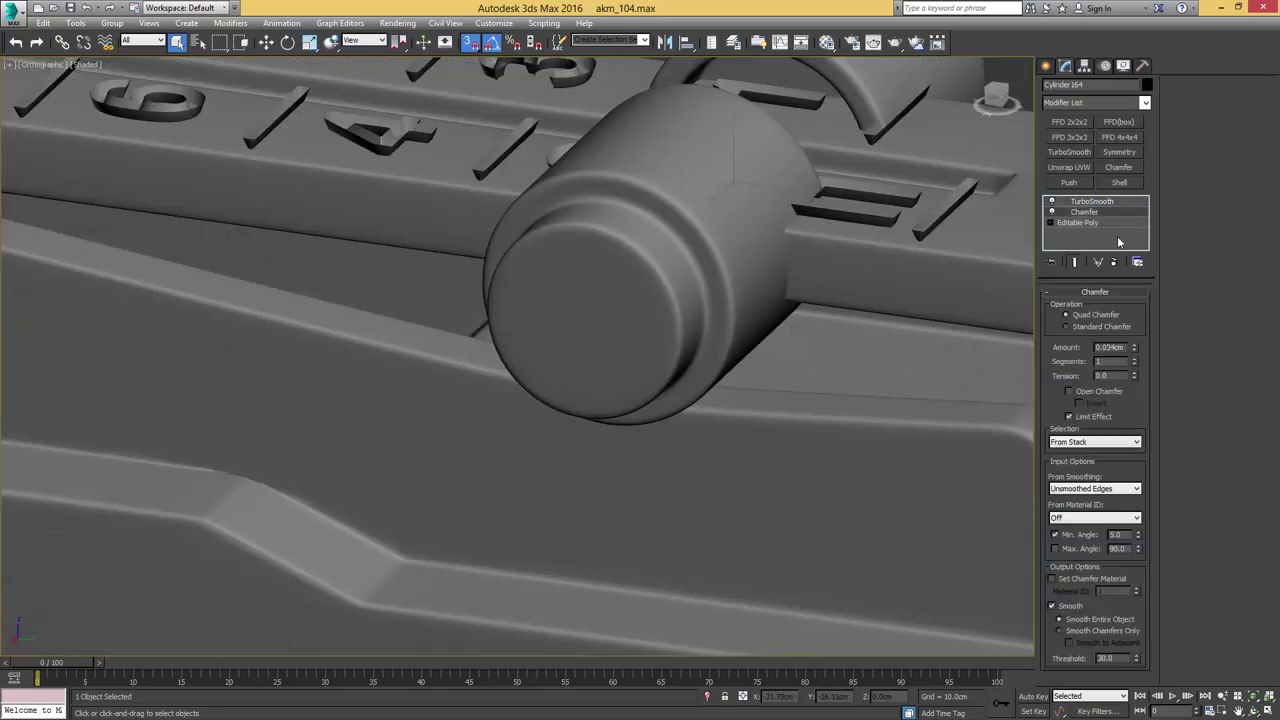
{"action": "left_click_drag", "start_coordinate": [1134, 350], "coordinate": [1133, 362]}
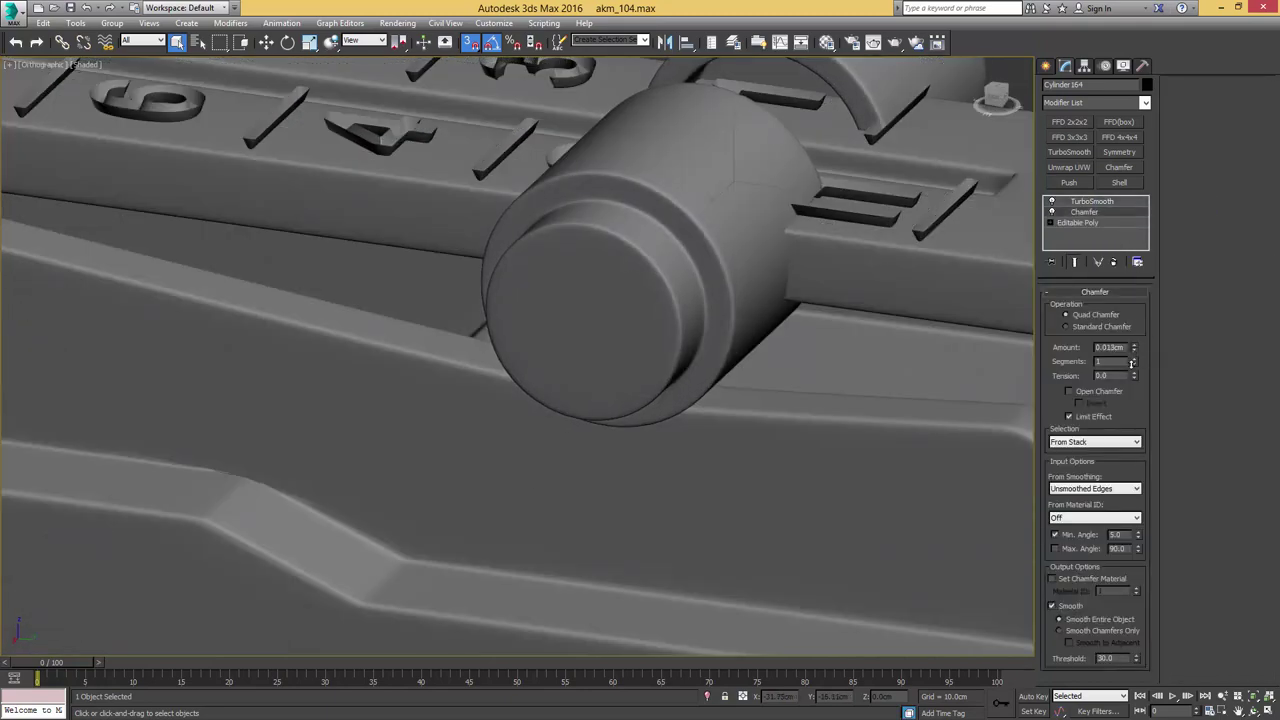
Extrude the edge loop at the slider knobs' inner step by about -0.103 cm height and 0.012 cm width, and show the smoothed result
{"action": "left_click", "coordinate": [1111, 224]}
{"action": "key", "text": "F4"}
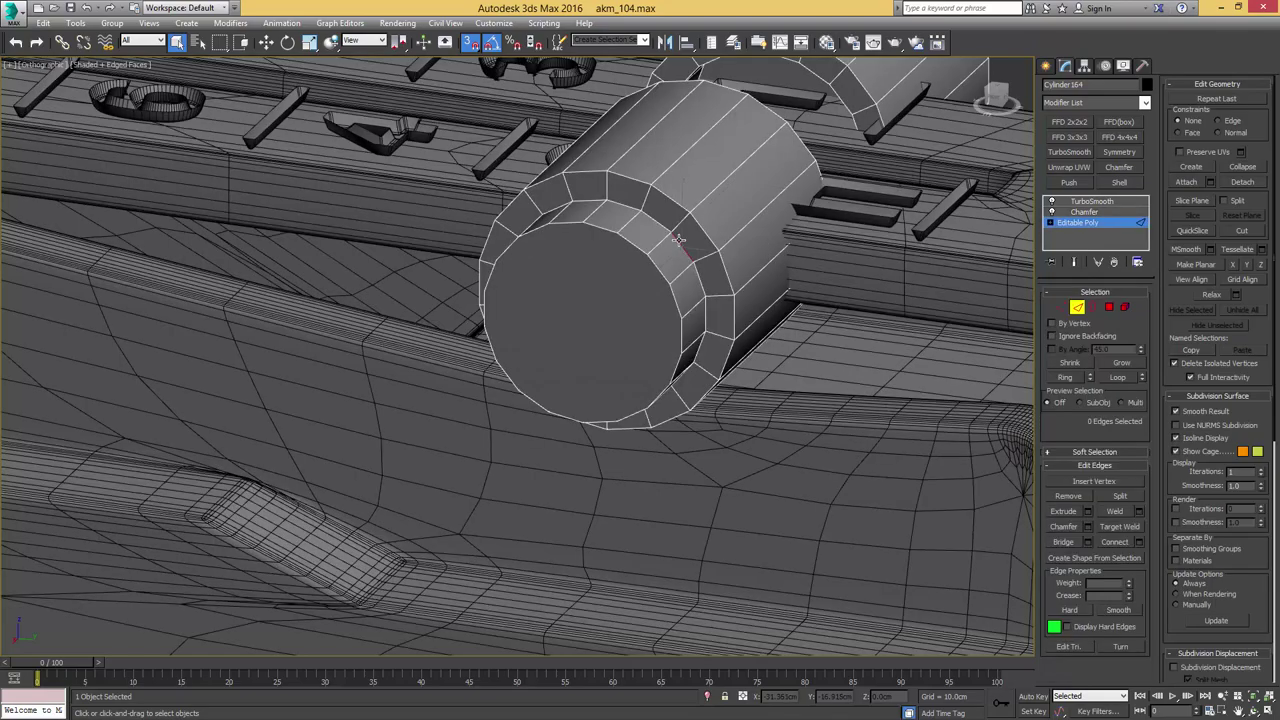
{"action": "middle_click_drag", "start_coordinate": [808, 252], "coordinate": [853, 336], "text": "alt"}
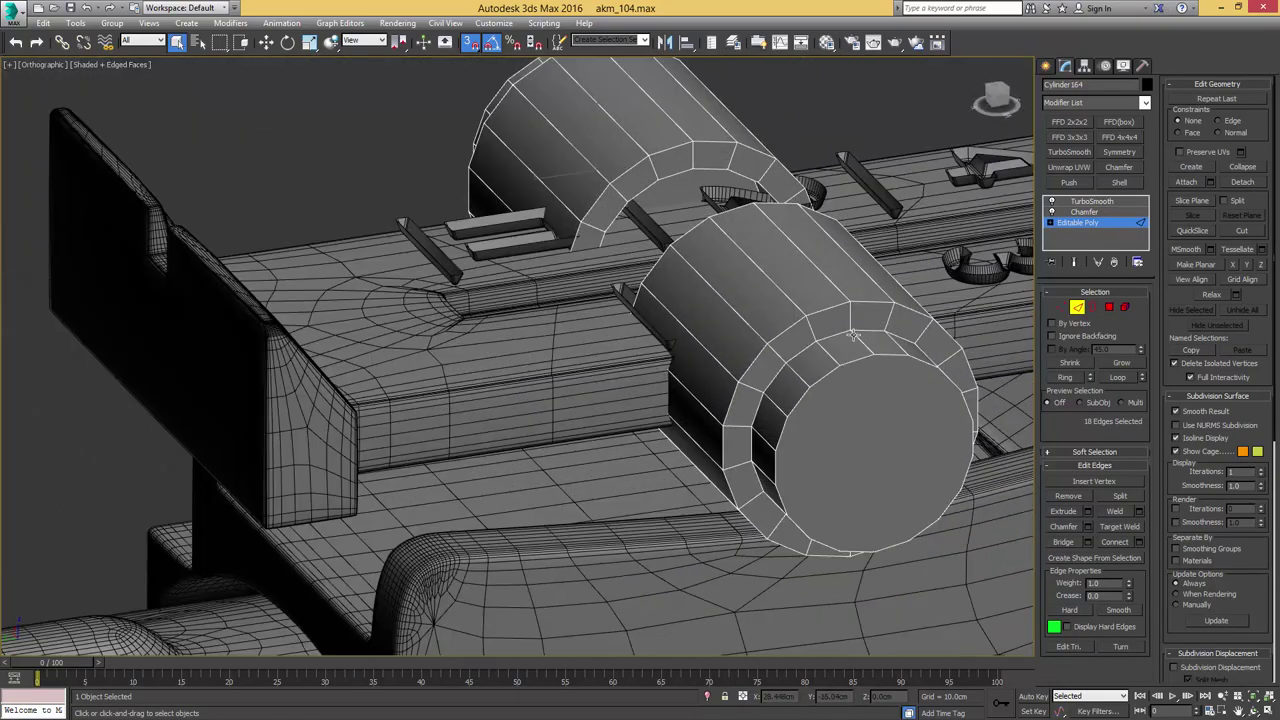
{"action": "left_click", "coordinate": [1087, 511]}
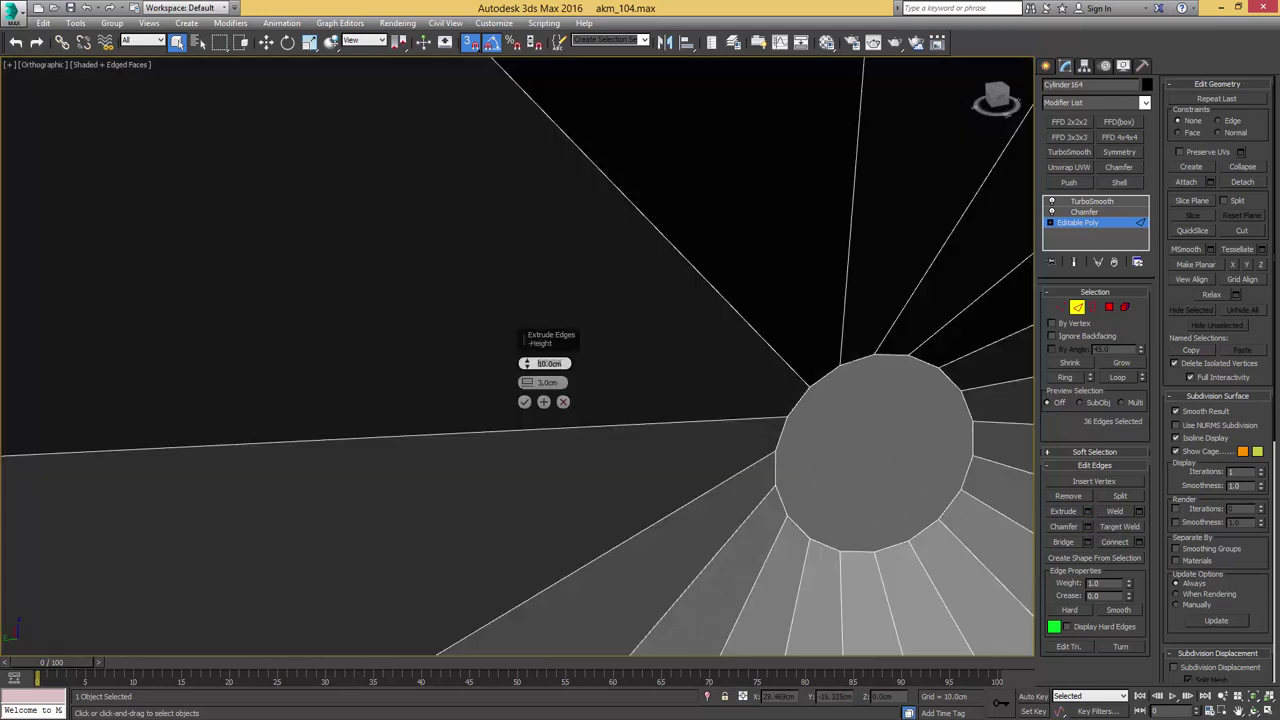
{"action": "key", "text": "Tab"}
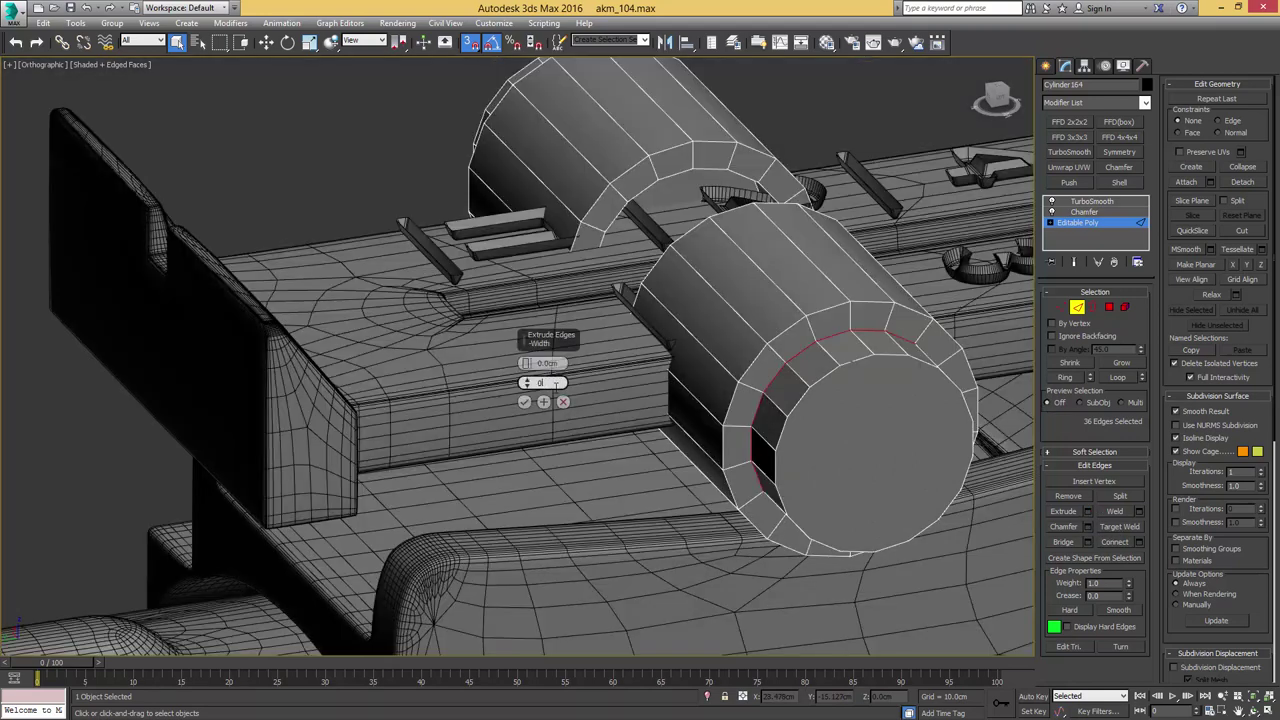
{"action": "mouse_move", "coordinate": [528, 386]}
{"action": "left_mouse_down"}
{"action": "mouse_move", "coordinate": [530, 364]}
{"action": "mouse_move", "coordinate": [528, 386]}
{"action": "left_mouse_up"}
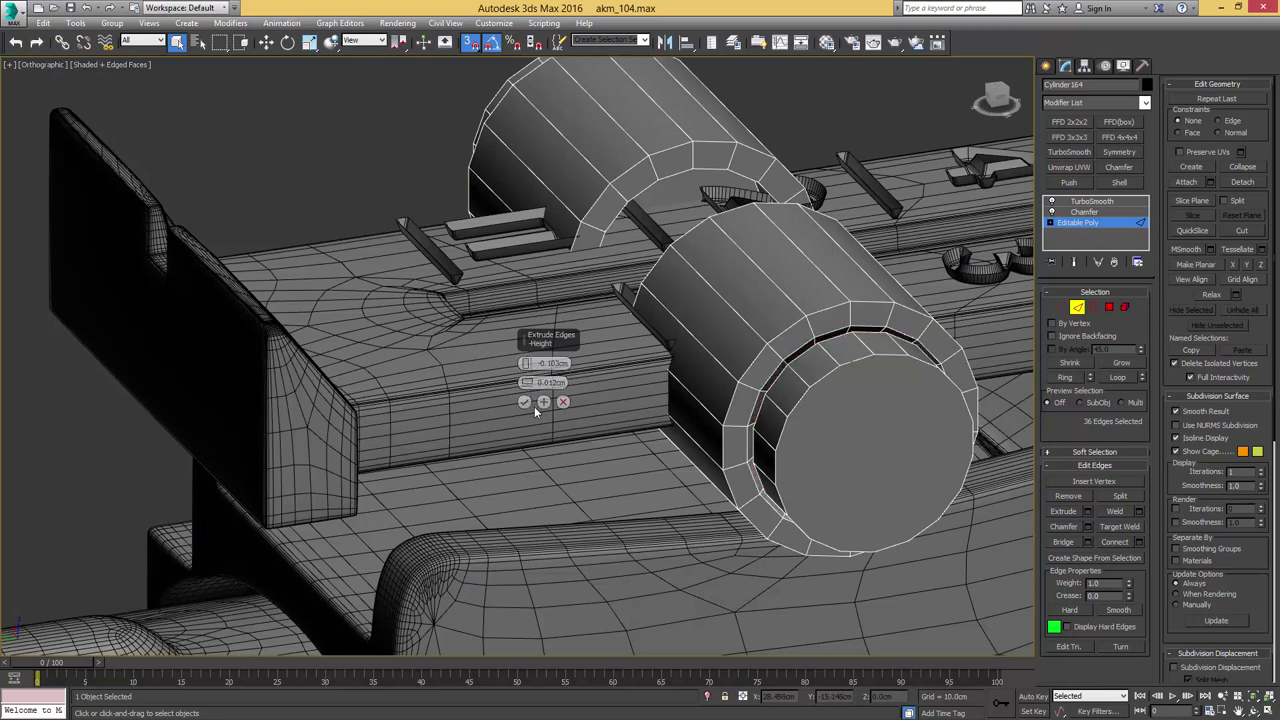
{"action": "left_click", "coordinate": [525, 403]}
{"action": "key", "text": "4"}
{"action": "key", "text": "4"}
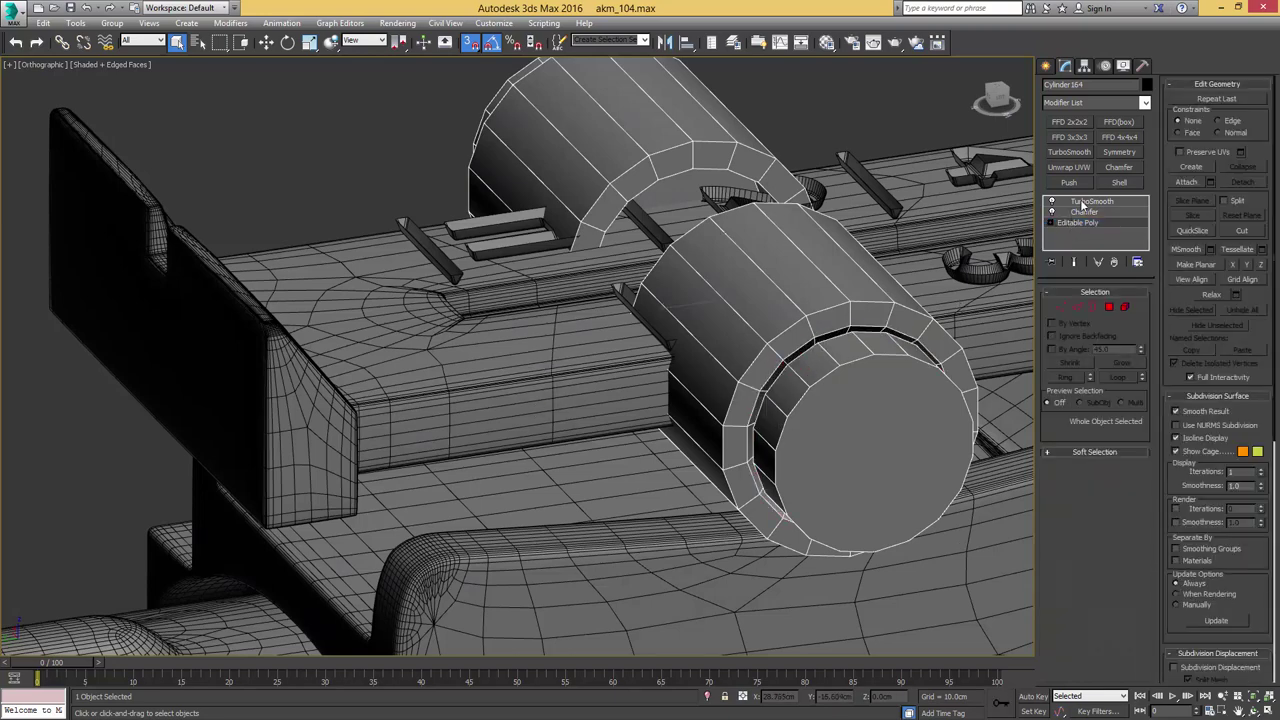
{"action": "left_click", "coordinate": [1081, 203]}
{"action": "key", "text": "F4"}
Isolate the bolt carrier and paste the Chamfer and TurboSmooth modifiers onto it
{"action": "scroll", "coordinate": [835, 312], "scroll_direction": "down", "scroll_amount": 7}
{"action": "key", "text": "w"}
{"action": "mouse_move", "coordinate": [793, 376]}
{"action": "middle_mouse_down", "text": "alt"}
{"action": "mouse_move", "coordinate": [709, 357]}
{"action": "mouse_move", "coordinate": [701, 332]}
{"action": "middle_mouse_up", "text": "alt"}
{"action": "middle_click_drag", "start_coordinate": [637, 511], "coordinate": [705, 309]}
{"action": "middle_click_drag", "start_coordinate": [735, 420], "coordinate": [729, 241]}
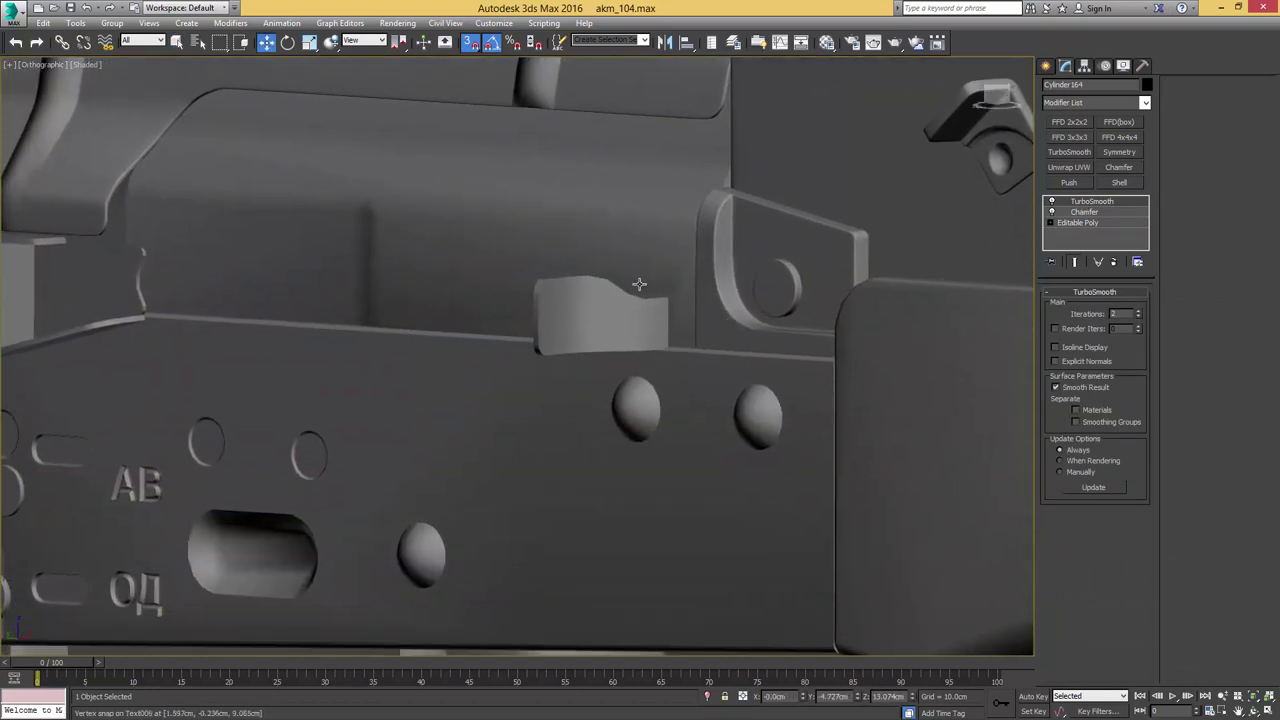
{"action": "key", "text": "s"}
{"action": "left_click", "coordinate": [639, 284]}
{"action": "middle_click_drag", "start_coordinate": [672, 297], "coordinate": [788, 396]}
{"action": "middle_click_drag", "start_coordinate": [788, 396], "coordinate": [735, 368], "text": "alt"}
{"action": "key", "text": "alt+q"}
{"action": "scroll", "coordinate": [833, 385], "scroll_direction": "down", "scroll_amount": 3}
{"action": "right_click", "coordinate": [1093, 201]}
{"action": "left_click", "coordinate": [1124, 209]}
Cut a short diagonal edge from the bolt carrier's shoulder corner vertex to the lengthwise edge above it
{"action": "scroll", "coordinate": [742, 307], "scroll_direction": "up", "scroll_amount": 5}
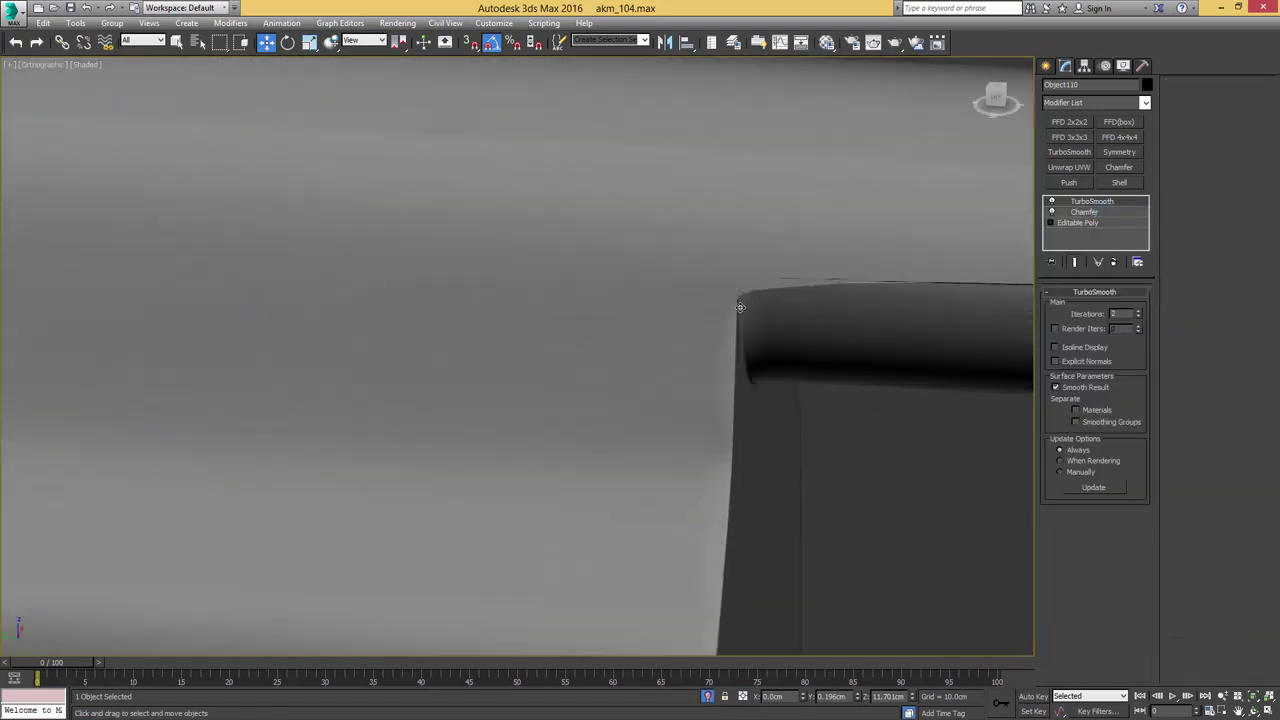
{"action": "left_click", "coordinate": [1078, 222]}
{"action": "key", "text": "F4"}
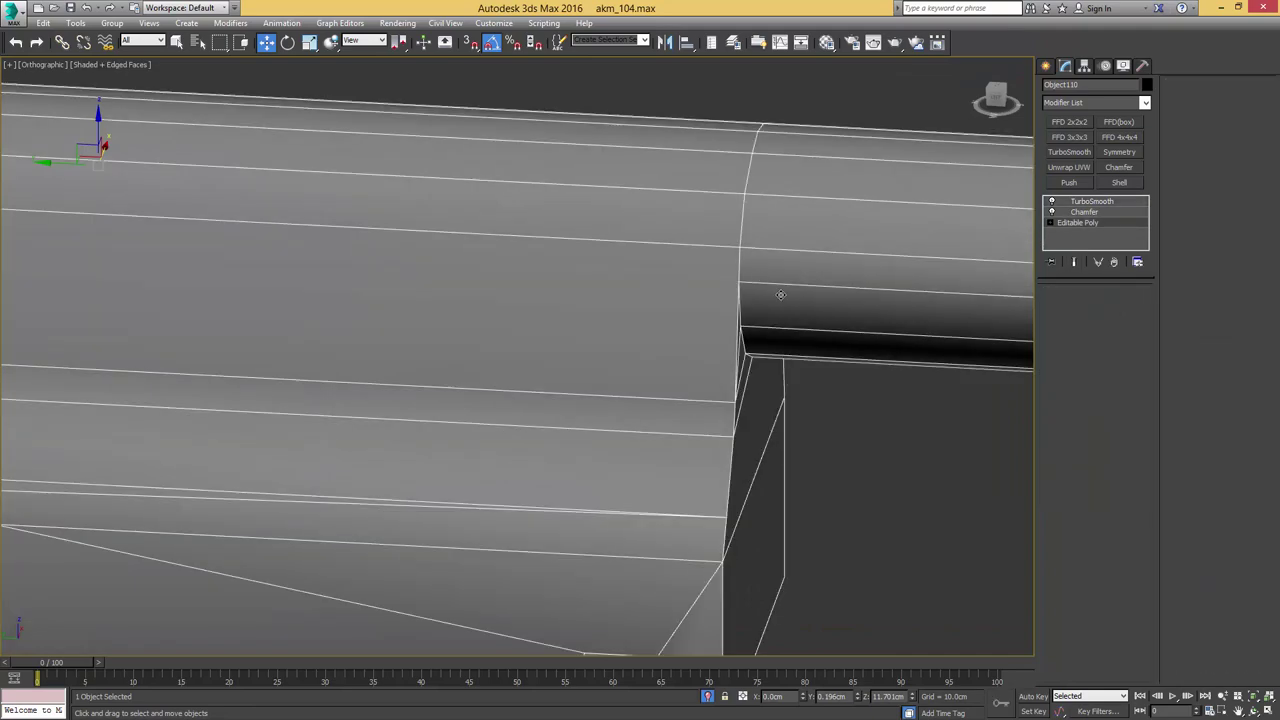
{"action": "key", "text": "1"}
{"action": "key", "text": "alt+c"}
{"action": "left_click", "coordinate": [739, 284]}
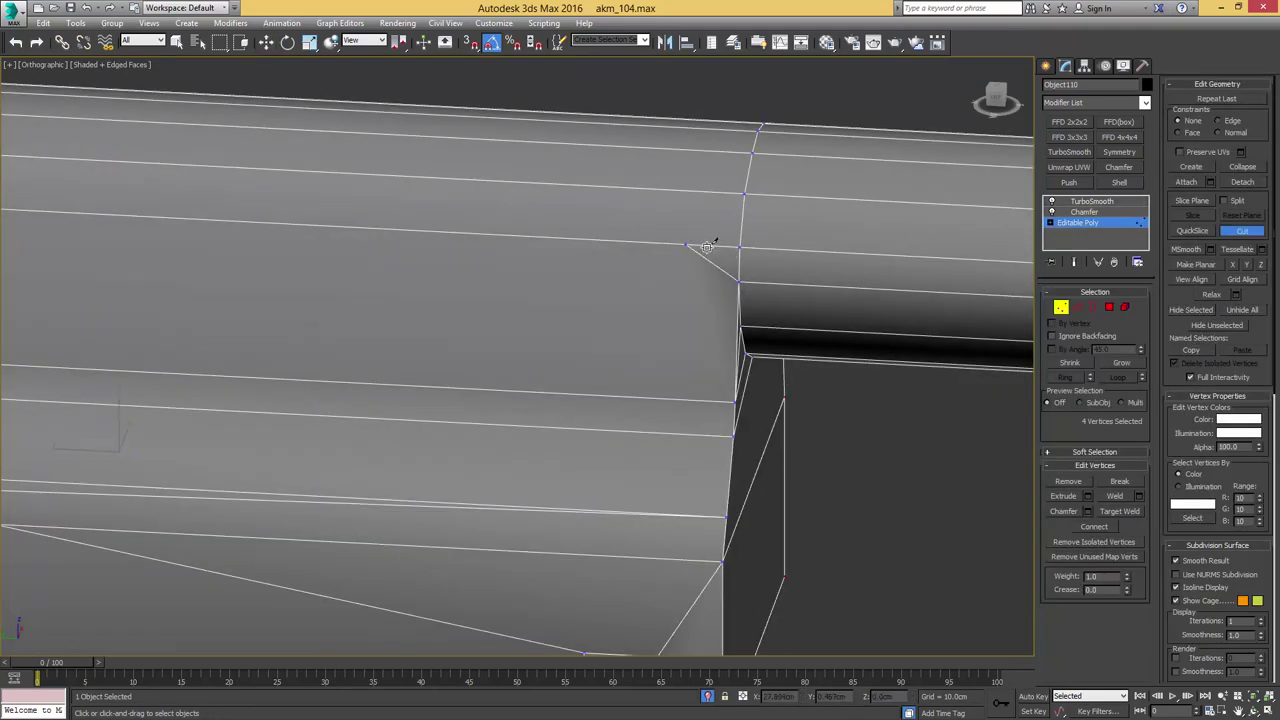
{"action": "key", "text": "1"}
Cut a matching diagonal edge at the shoulder corner on the bolt carrier's opposite side
{"action": "scroll", "coordinate": [777, 291], "scroll_direction": "down", "scroll_amount": 5}
{"action": "middle_click_drag", "start_coordinate": [777, 291], "coordinate": [585, 287], "text": "alt"}
{"action": "scroll", "coordinate": [749, 311], "scroll_direction": "up", "scroll_amount": 4}
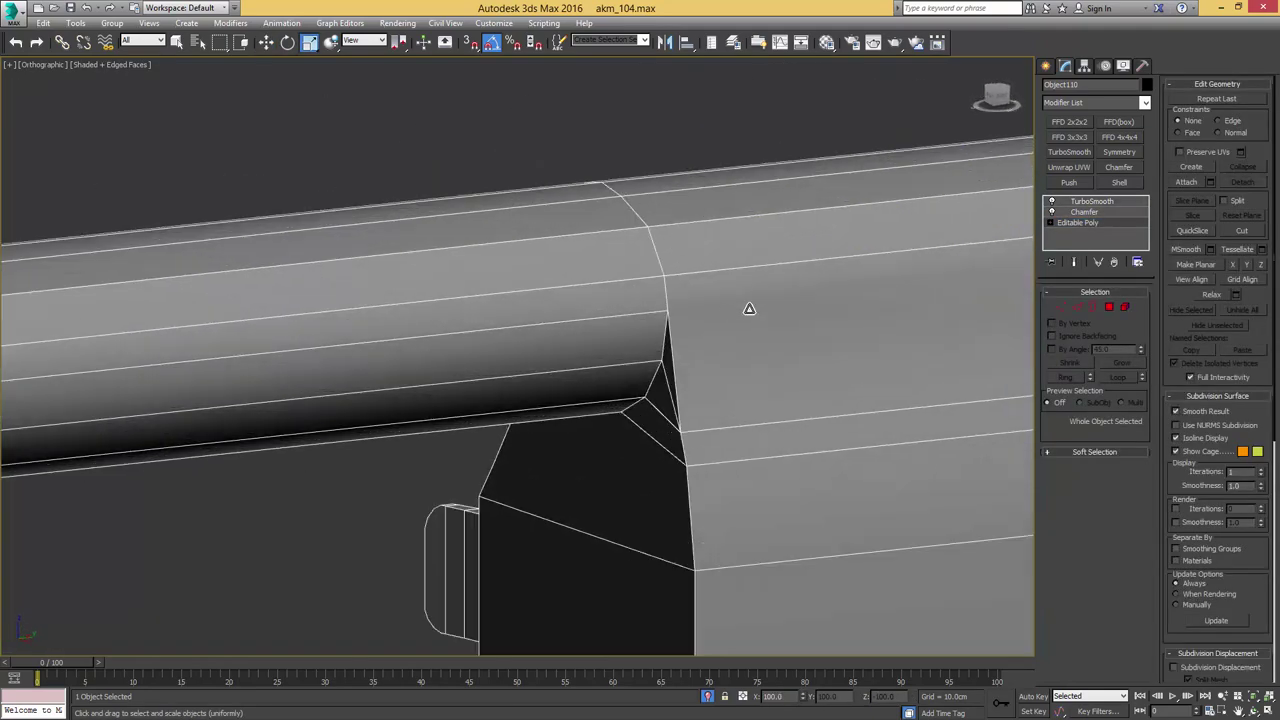
{"action": "key", "text": "1"}
{"action": "key", "text": "alt+c"}
{"action": "key", "text": "alt+c"}
{"action": "left_click", "coordinate": [668, 311]}
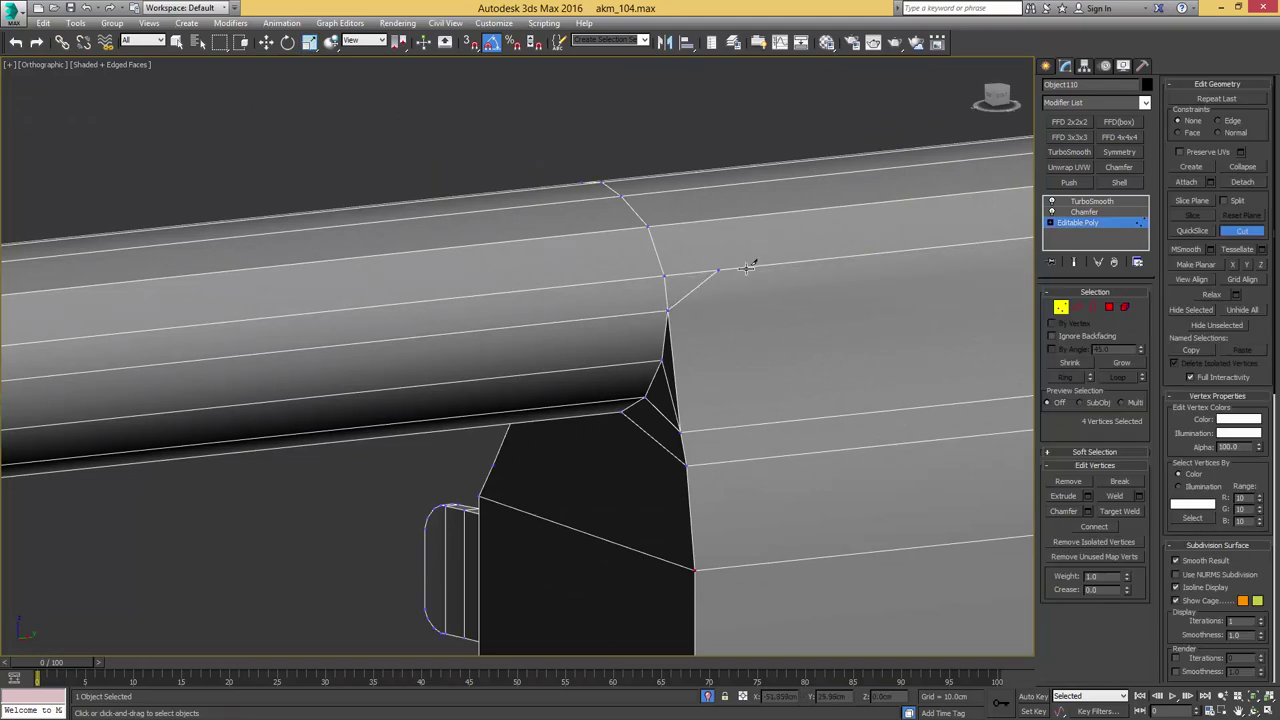
{"action": "key", "text": "1"}
Check the bolt carrier's smoothed surface and compare its side with the reference photo in Windows Photo Viewer
{"action": "left_click", "coordinate": [1098, 202]}
{"action": "key", "text": "F4"}
{"action": "scroll", "coordinate": [752, 289], "scroll_direction": "down", "scroll_amount": 6}
{"action": "key", "text": "w"}
{"action": "mouse_move", "coordinate": [752, 290]}
{"action": "middle_mouse_down", "text": "alt"}
{"action": "mouse_move", "coordinate": [920, 291]}
{"action": "mouse_move", "coordinate": [929, 329]}
{"action": "mouse_move", "coordinate": [579, 387]}
{"action": "mouse_move", "coordinate": [640, 380]}
{"action": "middle_mouse_up", "text": "alt"}
{"action": "scroll", "coordinate": [579, 387], "scroll_direction": "up", "scroll_amount": 5}
{"action": "key", "text": "F4"}
{"action": "left_click", "coordinate": [1087, 223]}
{"action": "left_click_drag", "start_coordinate": [1279, 163], "coordinate": [853, 131]}
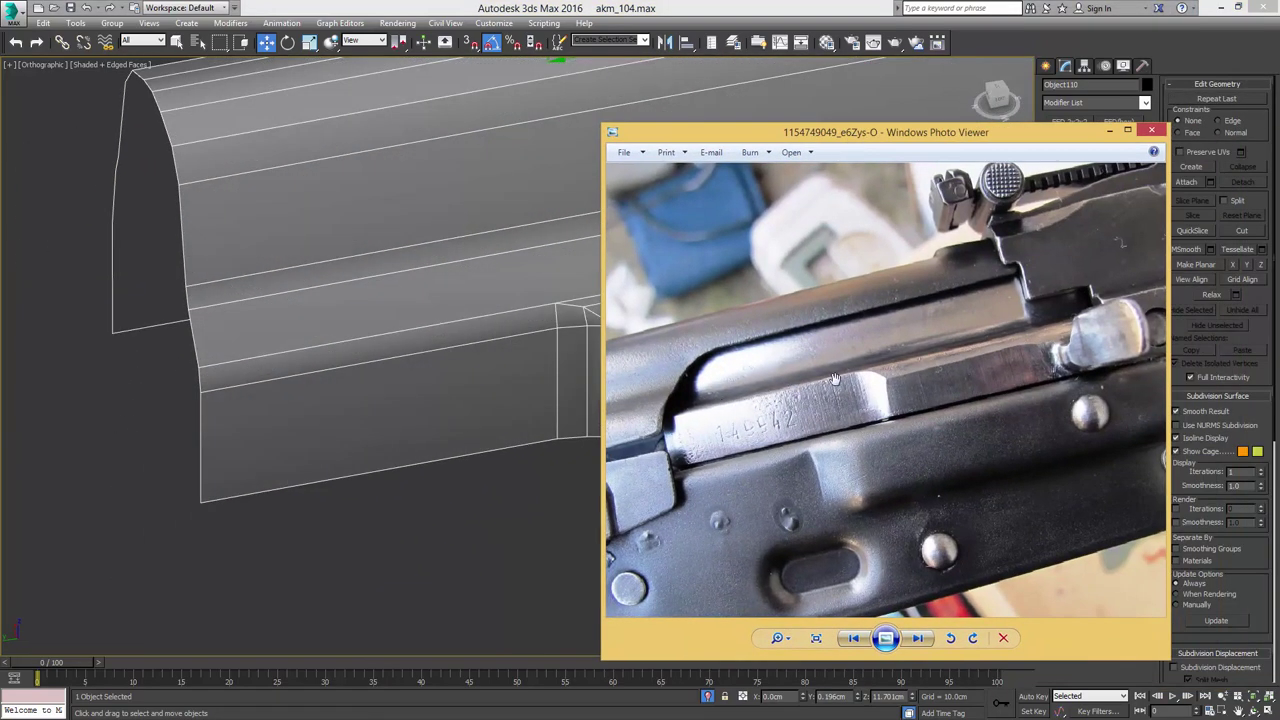
{"action": "key", "text": "alt+Tab"}
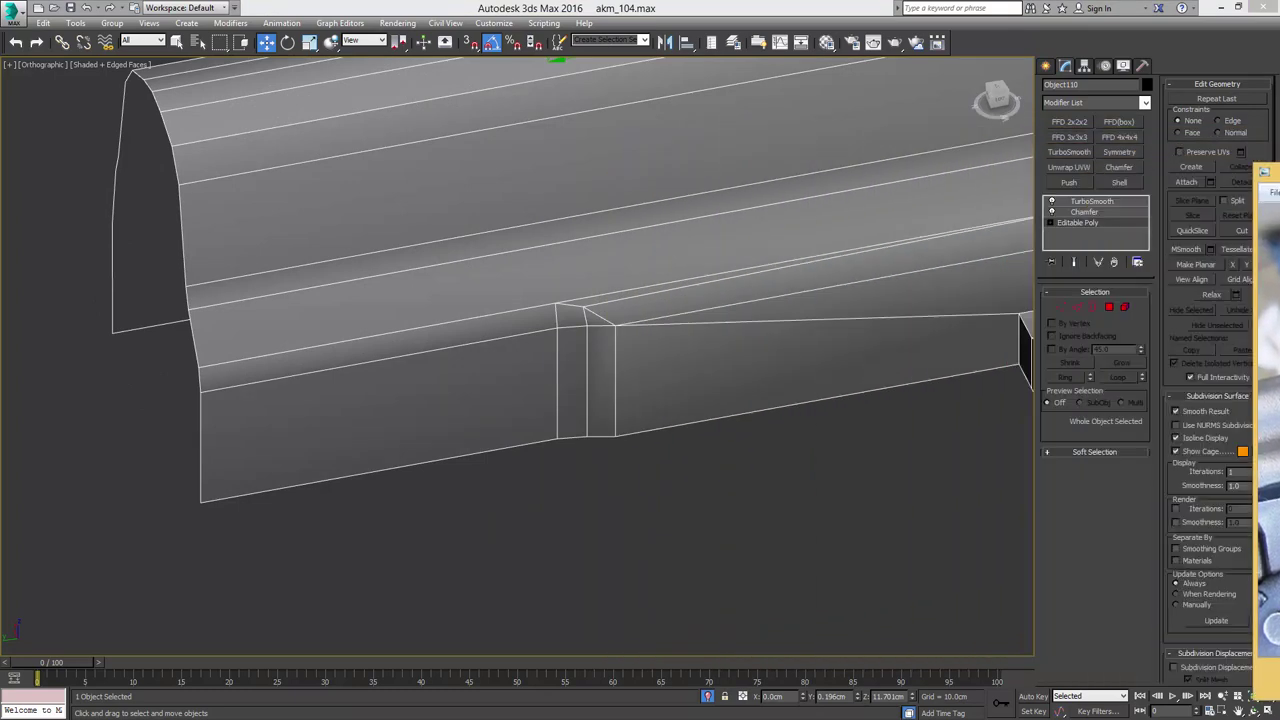
Select the six polygons of the bolt carrier's raised lower side block and assign them smoothing group 2
{"action": "left_click", "coordinate": [1109, 307]}
{"action": "left_click", "coordinate": [372, 385]}
{"action": "left_click", "coordinate": [371, 345], "text": "ctrl"}
{"action": "left_click", "coordinate": [574, 316], "text": "ctrl"}
{"action": "left_click", "coordinate": [577, 350], "text": "ctrl"}
{"action": "left_click", "coordinate": [596, 342], "text": "ctrl"}
{"action": "key", "text": "ctrl+2"}
{"action": "key", "text": "4"}
Set the smoothing of the flat lower side polygons around the charging handle and show the TurboSmooth result
{"action": "middle_click_drag", "start_coordinate": [892, 291], "coordinate": [620, 340]}
{"action": "key", "text": "4"}
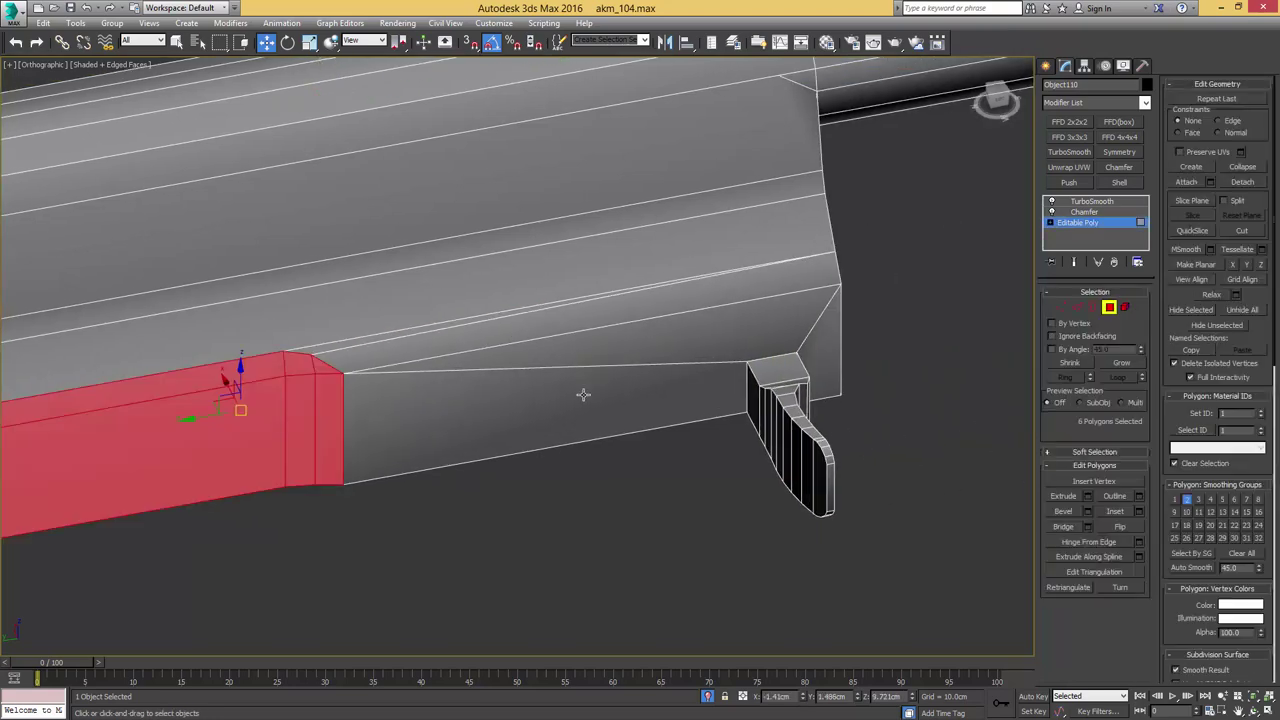
{"action": "left_click", "coordinate": [583, 395]}
{"action": "left_click", "coordinate": [660, 334]}
{"action": "left_click", "coordinate": [815, 347]}
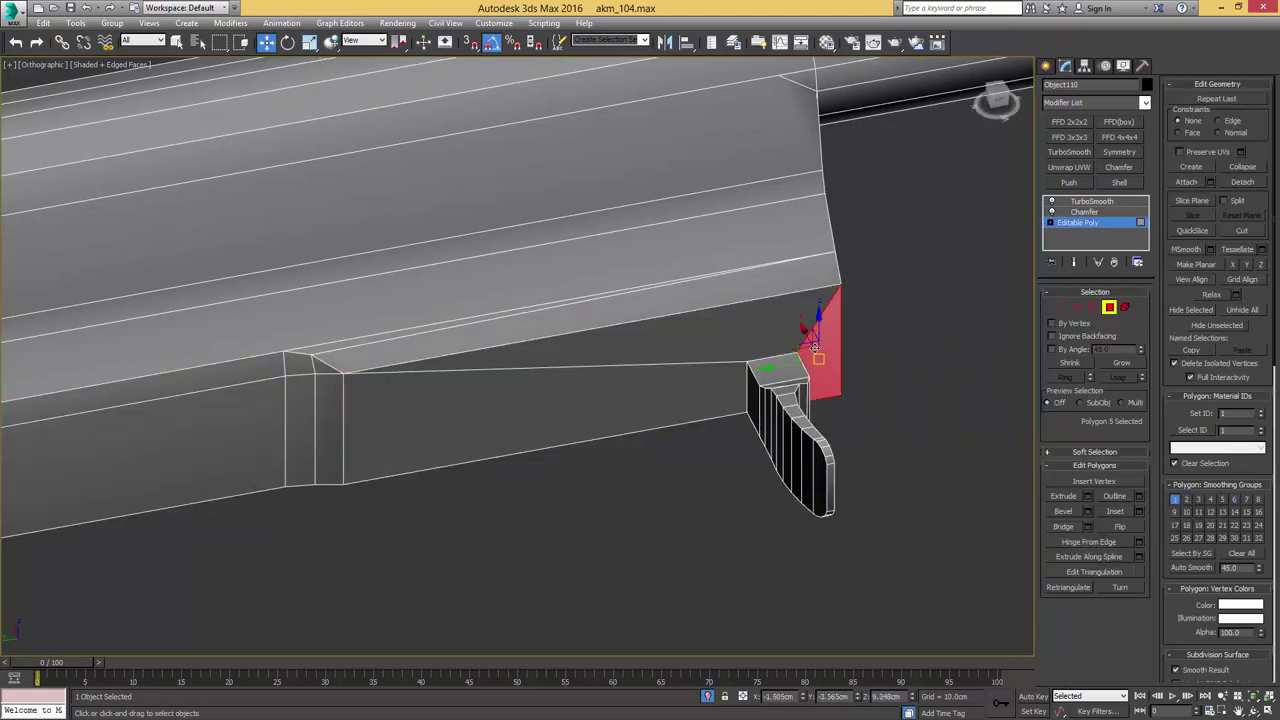
{"action": "left_click", "coordinate": [1091, 201]}
{"action": "key", "text": "F4"}
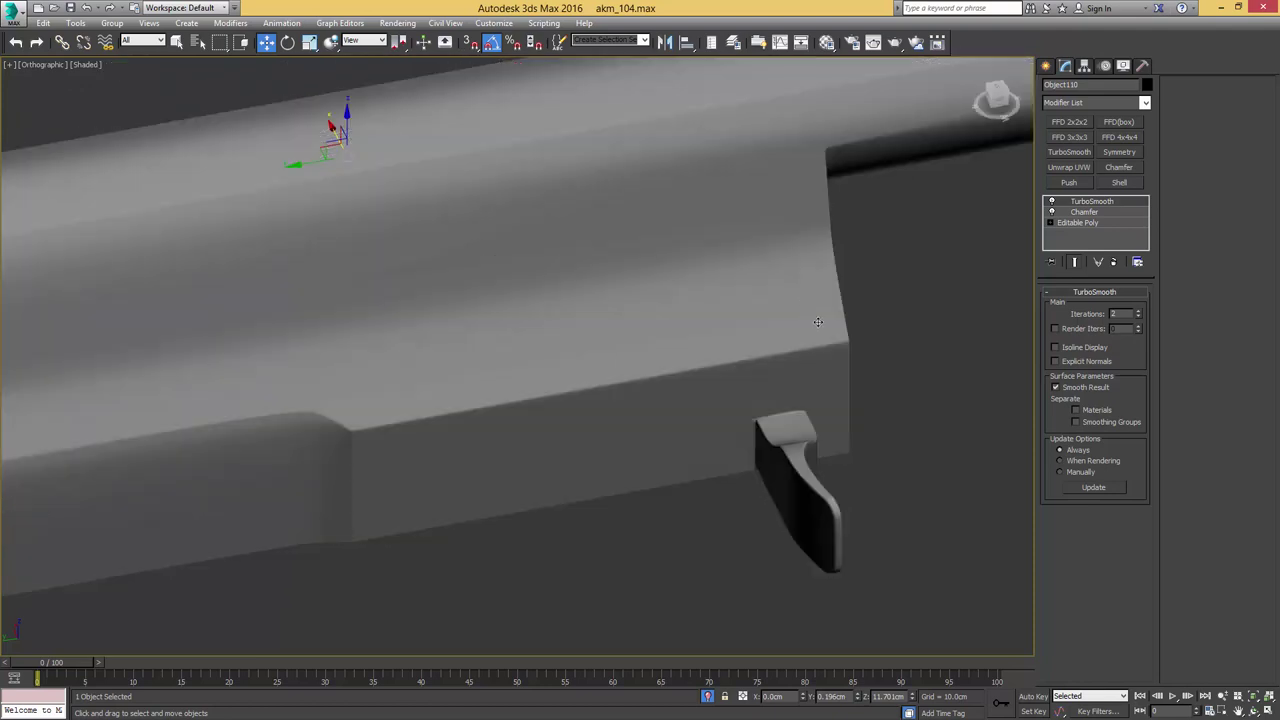
Leave the bolt carrier's isolation, isolate the receiver and paste the Chamfer and TurboSmooth modifiers onto it
{"action": "scroll", "coordinate": [772, 302], "scroll_direction": "down", "scroll_amount": 10}
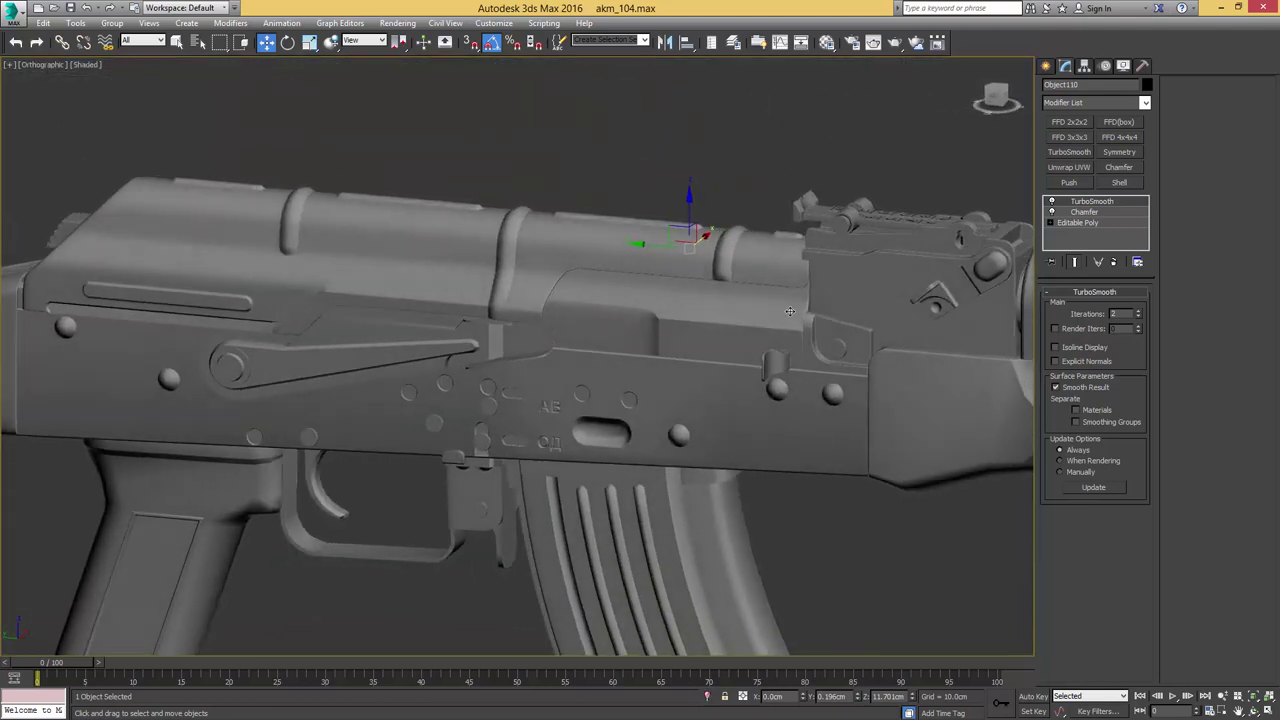
{"action": "middle_click_drag", "start_coordinate": [790, 311], "coordinate": [875, 305], "text": "alt"}
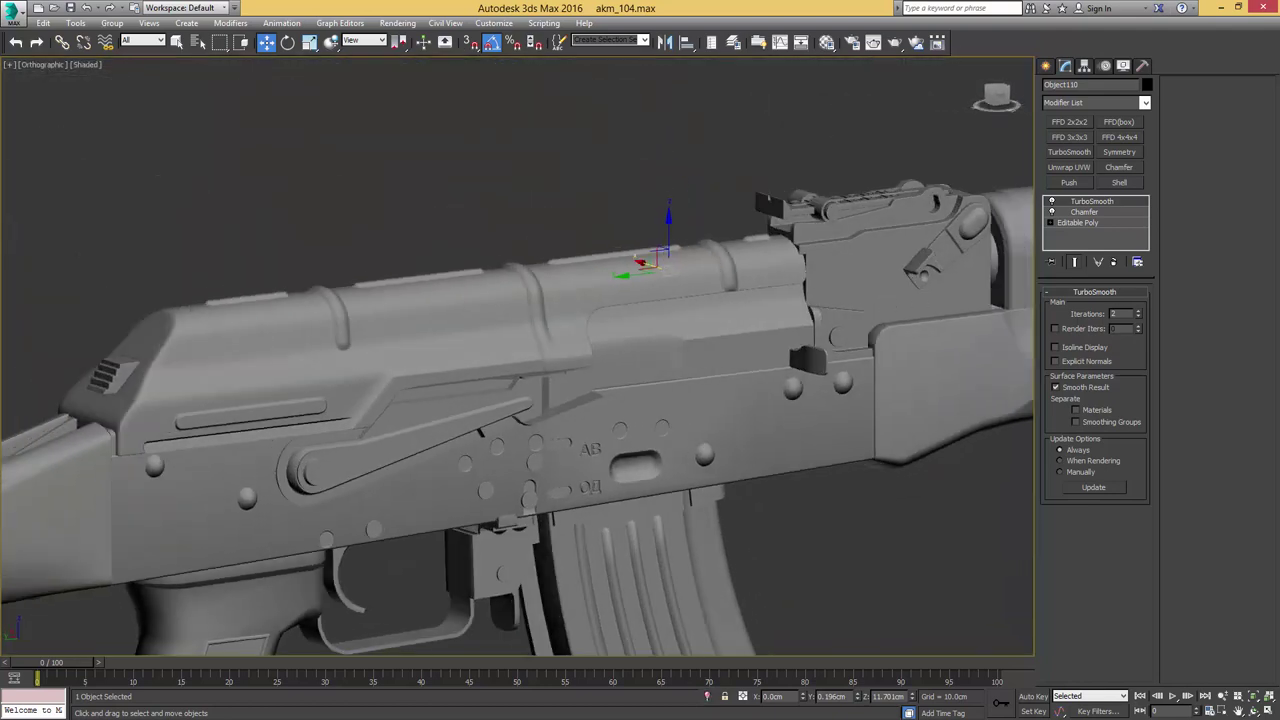
{"action": "left_click", "coordinate": [758, 401]}
{"action": "key", "text": "alt+q"}
{"action": "right_click", "coordinate": [1067, 215]}
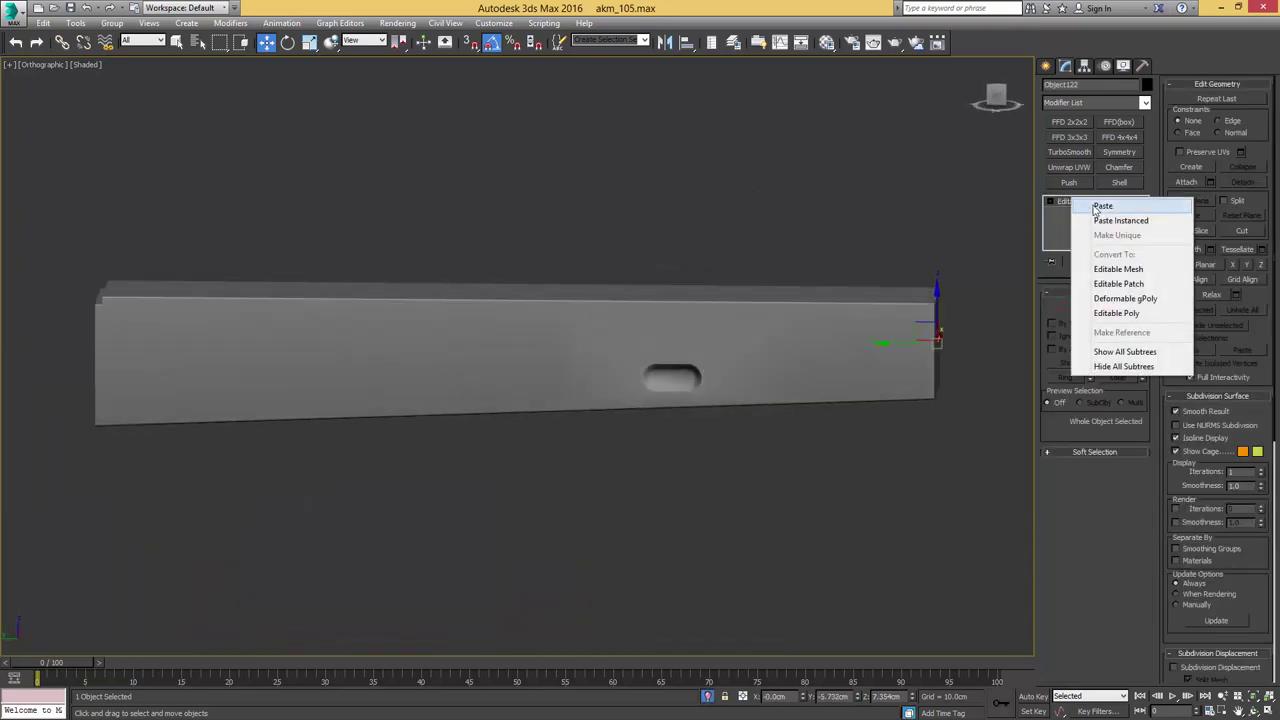
{"action": "left_click", "coordinate": [1090, 208]}
{"action": "scroll", "coordinate": [758, 343], "scroll_direction": "up", "scroll_amount": 5}
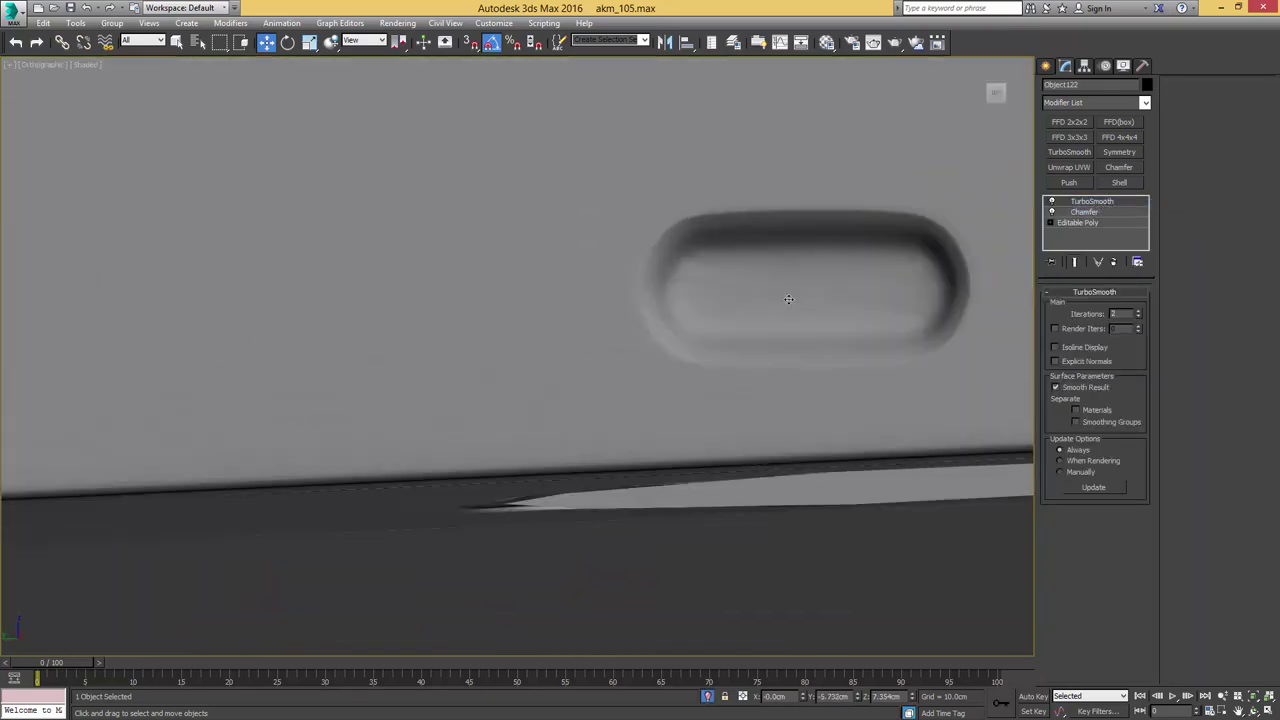
Connect the opposite floor vertices at both rounded ends of the receiver's side dimple with new edges
{"action": "left_click", "coordinate": [1078, 222]}
{"action": "key", "text": "F4"}
{"action": "key", "text": "1"}
{"action": "key", "text": "q"}
{"action": "left_click", "coordinate": [898, 335]}
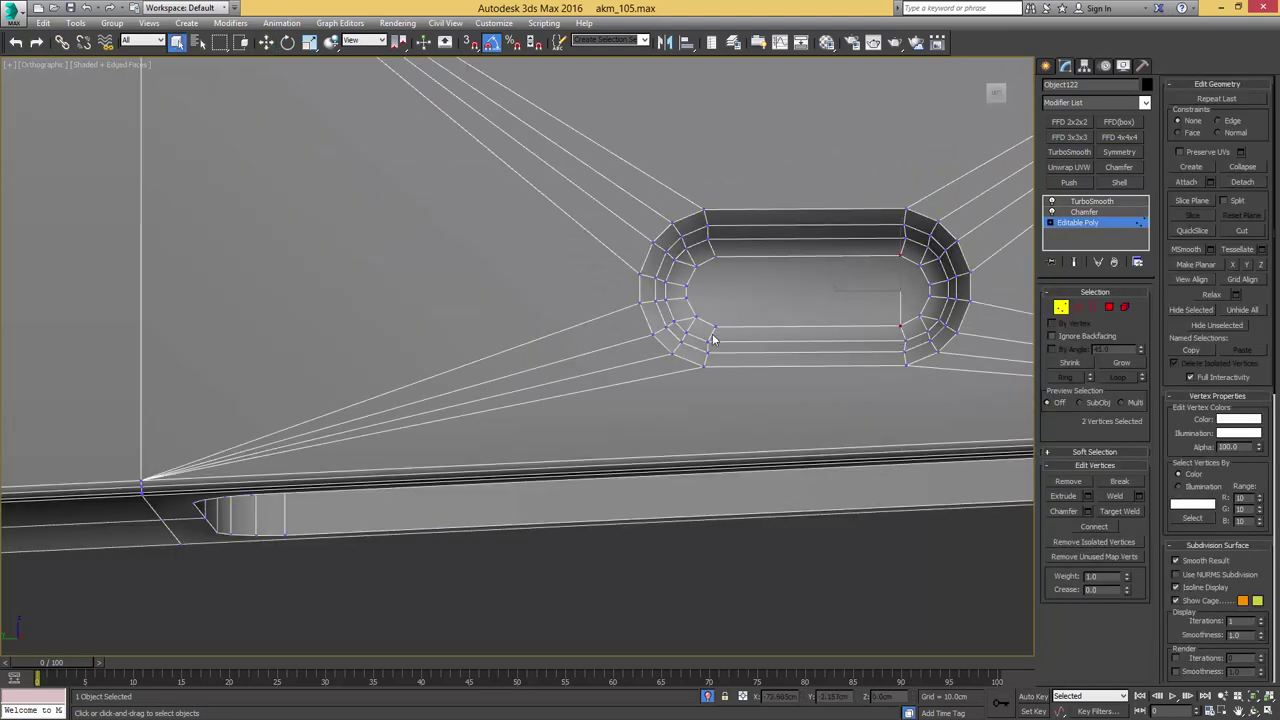
{"action": "left_click_drag", "start_coordinate": [712, 331], "coordinate": [732, 256]}
{"action": "key", "text": "ctrl+shift+e"}
{"action": "scroll", "coordinate": [783, 284], "scroll_direction": "down", "scroll_amount": 5}
{"action": "key", "text": "1"}
Compare the receiver's underside with TurboSmooth on and off, ending in the bottom view of its base mesh
{"action": "middle_click_drag", "start_coordinate": [790, 280], "coordinate": [769, 239], "text": "alt"}
{"action": "middle_click_drag", "start_coordinate": [475, 288], "coordinate": [771, 278]}
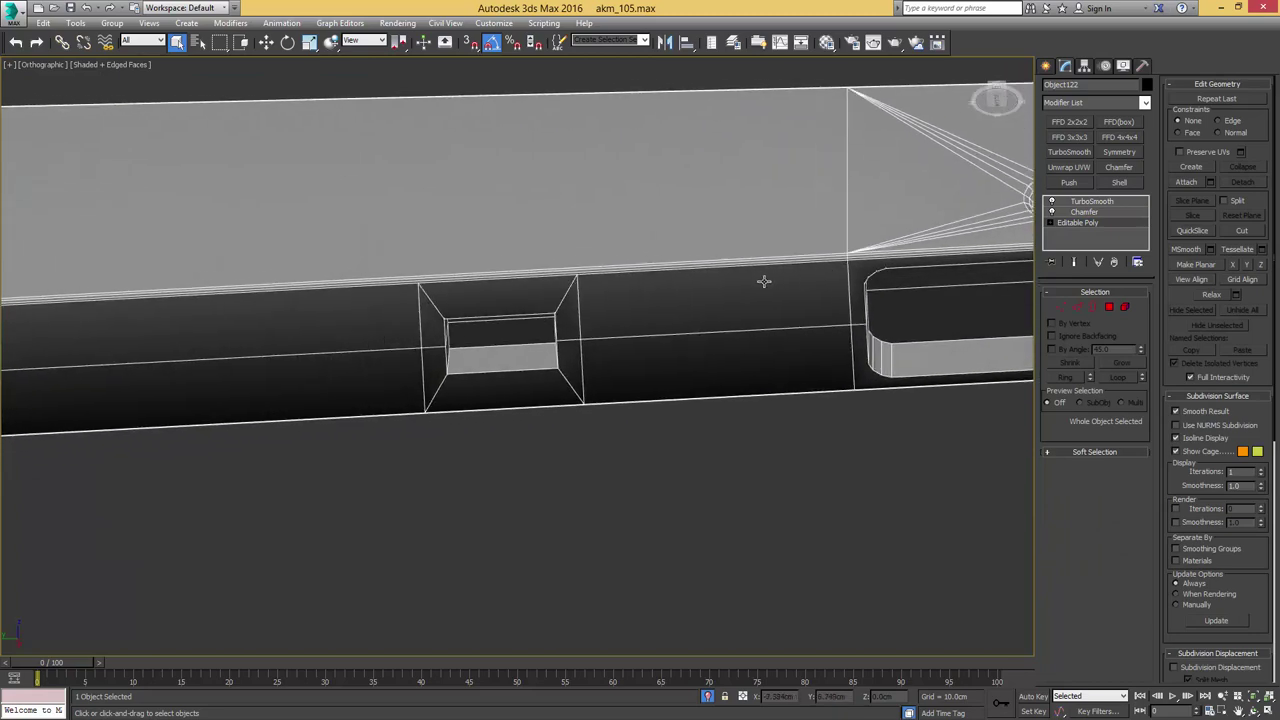
{"action": "left_click", "coordinate": [1113, 202]}
{"action": "key", "text": "F4"}
{"action": "middle_click_drag", "start_coordinate": [931, 271], "coordinate": [599, 381], "text": "alt"}
{"action": "left_click", "coordinate": [1080, 222]}
{"action": "key", "text": "F4"}
{"action": "key", "text": "b"}
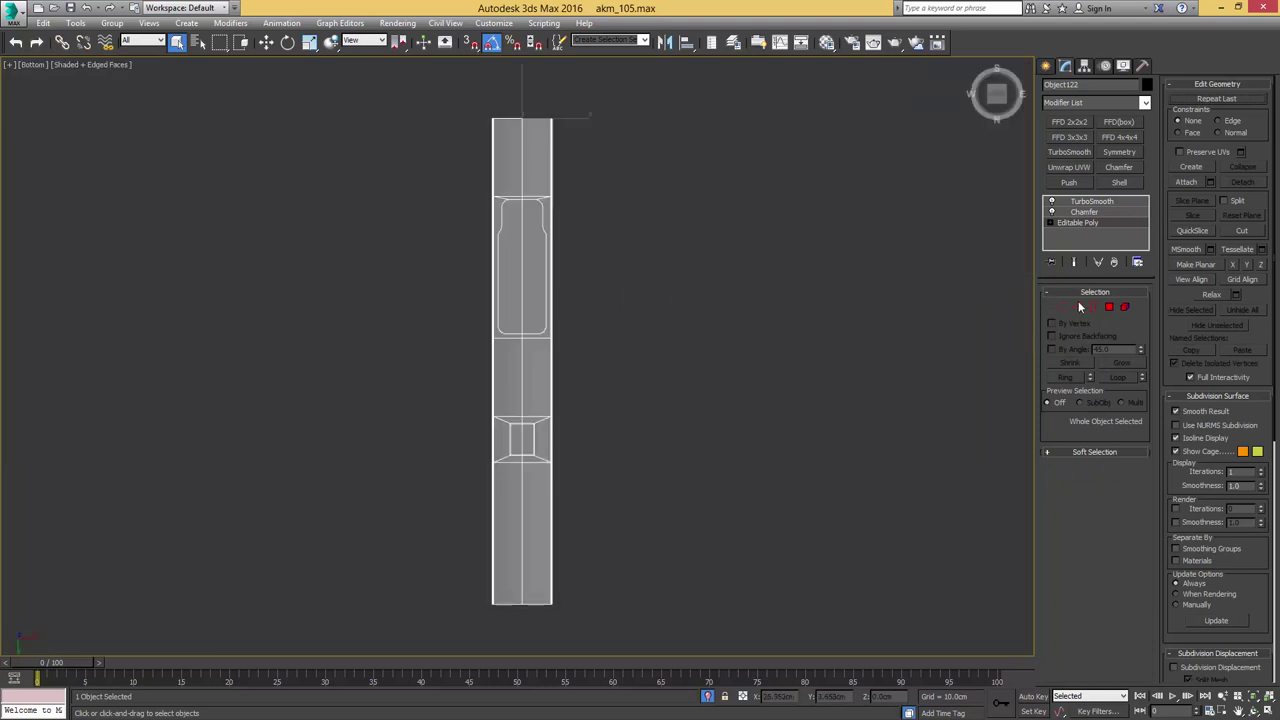
Orient a slice plane across the receiver, snap it to the rear corner of the magazine opening and slice the mesh
{"action": "left_click", "coordinate": [1077, 307]}
{"action": "left_click", "coordinate": [1192, 201]}
{"action": "middle_click_drag", "start_coordinate": [563, 336], "coordinate": [622, 293]}
{"action": "key", "text": "e"}
{"action": "left_click_drag", "start_coordinate": [622, 294], "coordinate": [654, 351]}
{"action": "scroll", "coordinate": [594, 308], "scroll_direction": "up", "scroll_amount": 4}
{"action": "key", "text": "w"}
{"action": "key", "text": "s"}
{"action": "left_click_drag", "start_coordinate": [550, 362], "coordinate": [631, 258]}
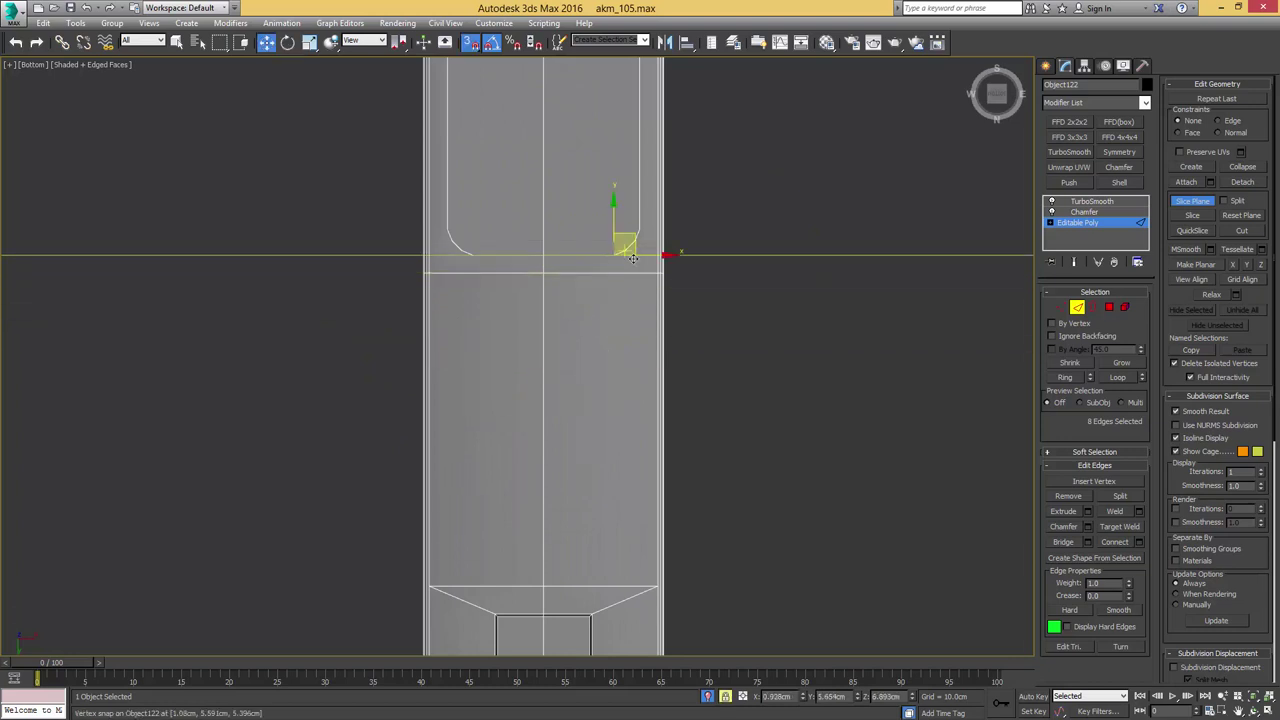
{"action": "left_click", "coordinate": [1191, 218]}
Slice the receiver across at the remaining vertices of the magazine opening's rounded rear corners
{"action": "middle_click_drag", "start_coordinate": [693, 217], "coordinate": [725, 305]}
{"action": "left_click_drag", "start_coordinate": [653, 338], "coordinate": [688, 310]}
{"action": "scroll", "coordinate": [688, 310], "scroll_direction": "up", "scroll_amount": 3}
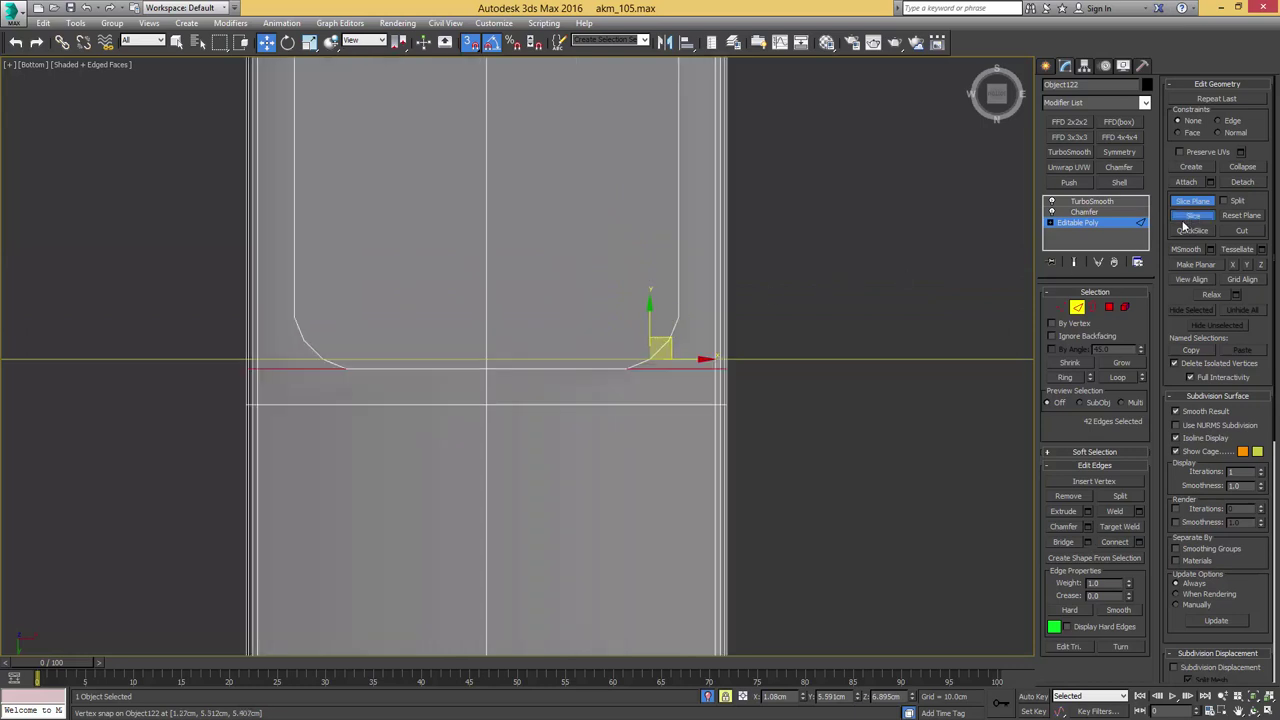
{"action": "key", "text": "F4"}
{"action": "key", "text": "F4"}
{"action": "left_click_drag", "start_coordinate": [649, 360], "coordinate": [776, 291]}
{"action": "left_click_drag", "start_coordinate": [670, 340], "coordinate": [679, 317]}
{"action": "left_click", "coordinate": [1205, 217]}
Slice the receiver across at the three vertices where the magazine opening narrows
{"action": "middle_click_drag", "start_coordinate": [765, 204], "coordinate": [748, 402]}
{"action": "scroll", "coordinate": [758, 365], "scroll_direction": "down", "scroll_amount": 5}
{"action": "left_click_drag", "start_coordinate": [732, 451], "coordinate": [734, 314]}
{"action": "middle_click_drag", "start_coordinate": [733, 314], "coordinate": [738, 190]}
{"action": "scroll", "coordinate": [830, 232], "scroll_direction": "up", "scroll_amount": 5}
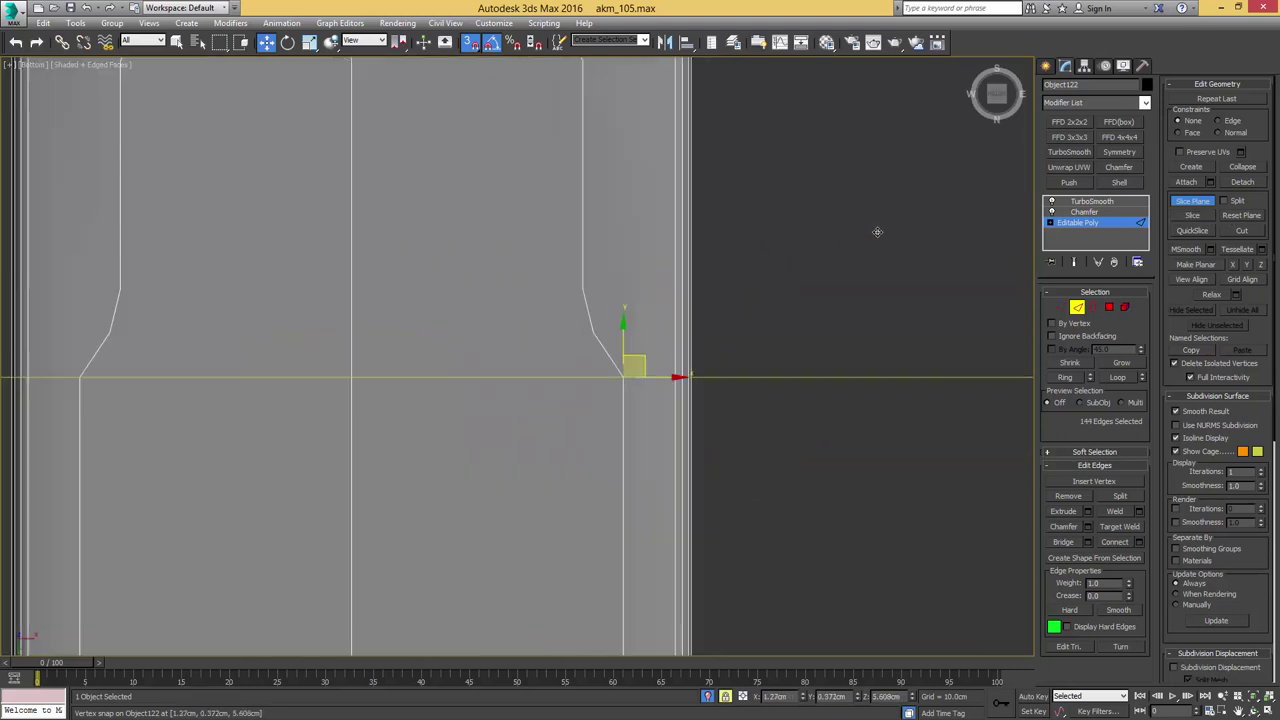
{"action": "left_click_drag", "start_coordinate": [620, 378], "coordinate": [817, 258]}
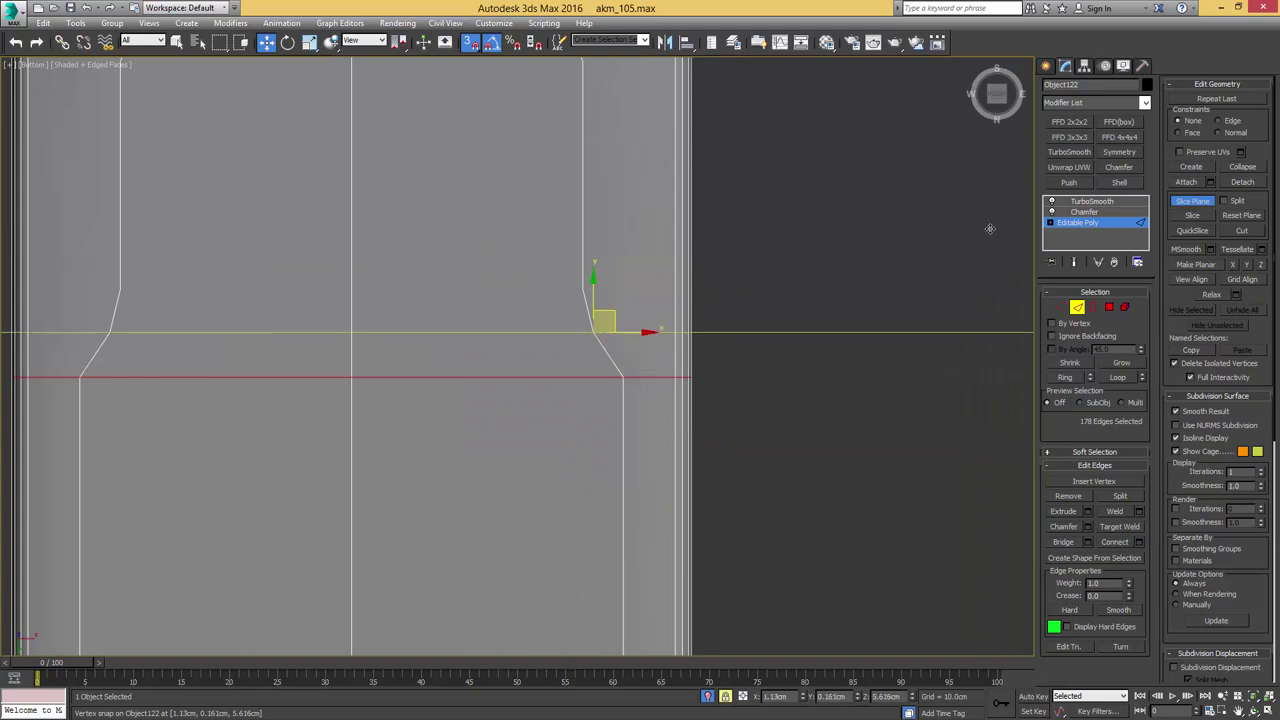
{"action": "left_click_drag", "start_coordinate": [613, 326], "coordinate": [603, 284]}
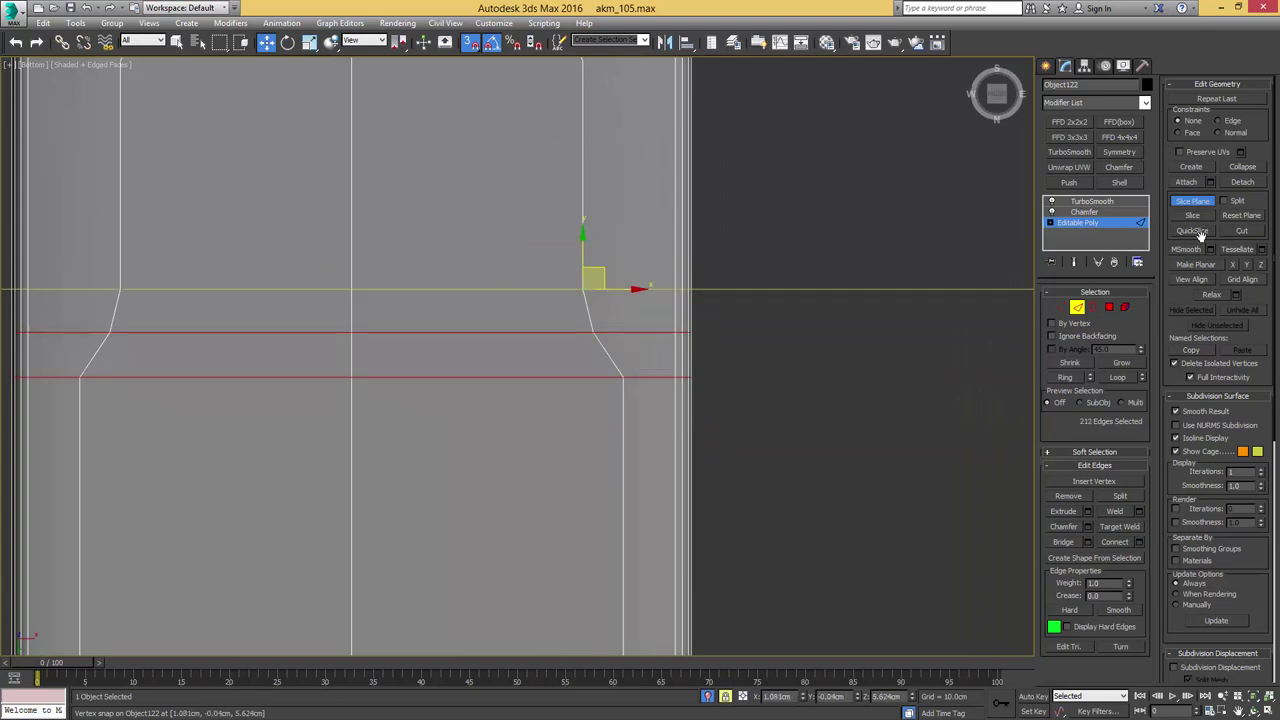
{"action": "scroll", "coordinate": [814, 357], "scroll_direction": "down", "scroll_amount": 6}
Slice the receiver across at three vertices of the magazine opening's rounded front corners and leave the slice plane
{"action": "left_click_drag", "start_coordinate": [745, 397], "coordinate": [748, 323]}
{"action": "scroll", "coordinate": [752, 328], "scroll_direction": "up", "scroll_amount": 7}
{"action": "left_click", "coordinate": [1192, 211]}
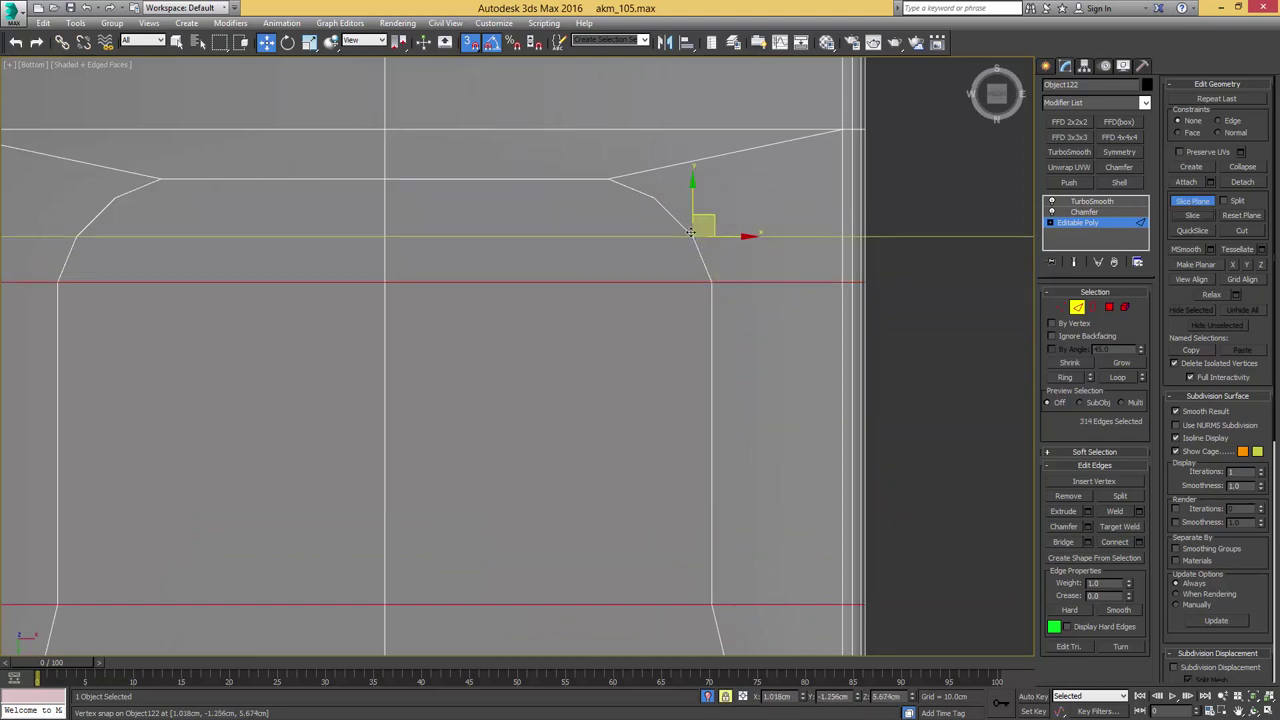
{"action": "left_click", "coordinate": [1192, 215]}
{"action": "left_click_drag", "start_coordinate": [692, 237], "coordinate": [654, 198]}
{"action": "left_click", "coordinate": [1187, 216]}
{"action": "middle_click_drag", "start_coordinate": [693, 248], "coordinate": [779, 330]}
{"action": "left_click_drag", "start_coordinate": [740, 279], "coordinate": [695, 261]}
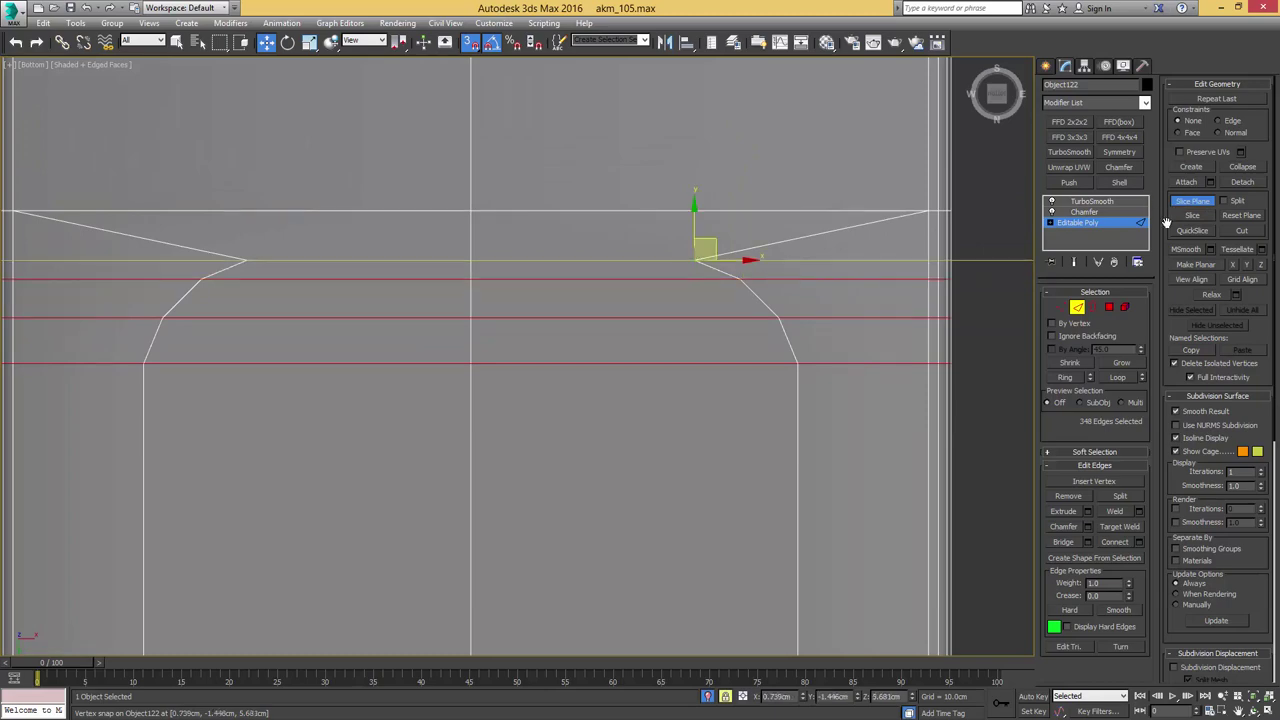
{"action": "scroll", "coordinate": [861, 258], "scroll_direction": "down", "scroll_amount": 5}
{"action": "left_click", "coordinate": [1193, 202]}
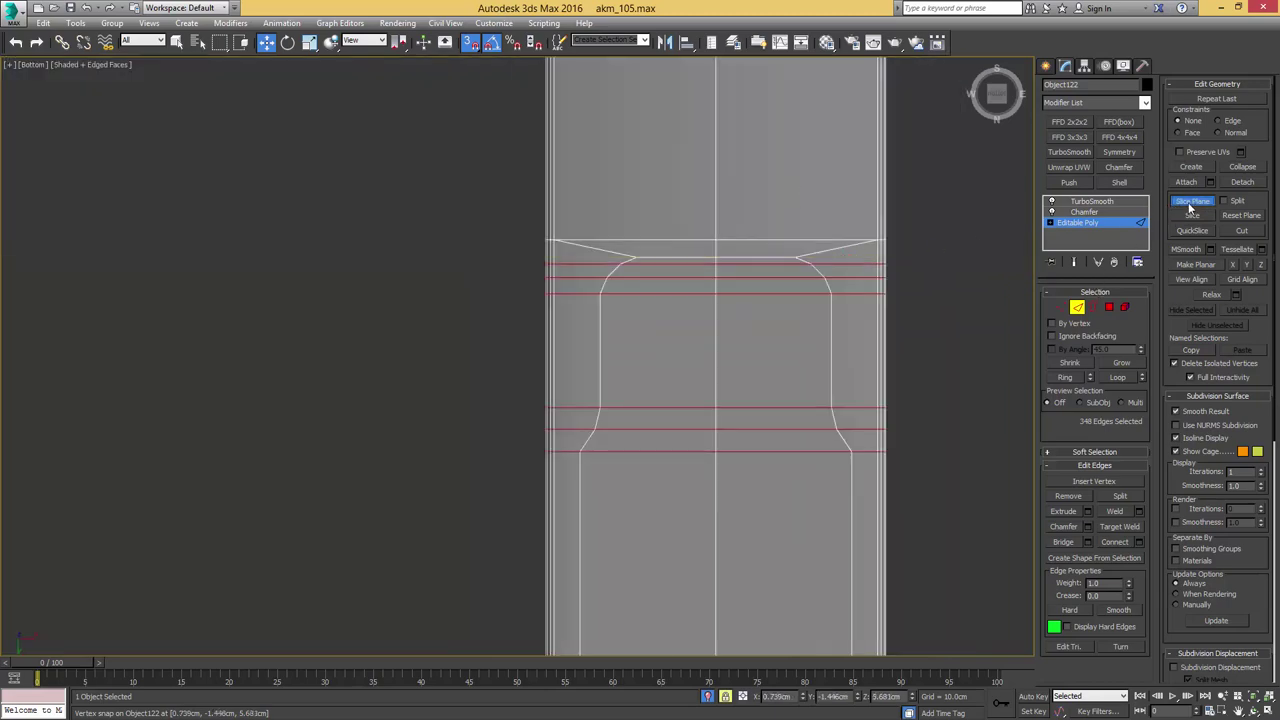
Examine the new slice loops on the receiver's side in the left view
{"action": "key", "text": "q"}
{"action": "middle_click_drag", "start_coordinate": [923, 286], "coordinate": [736, 278], "text": "alt"}
{"action": "key", "text": "l"}
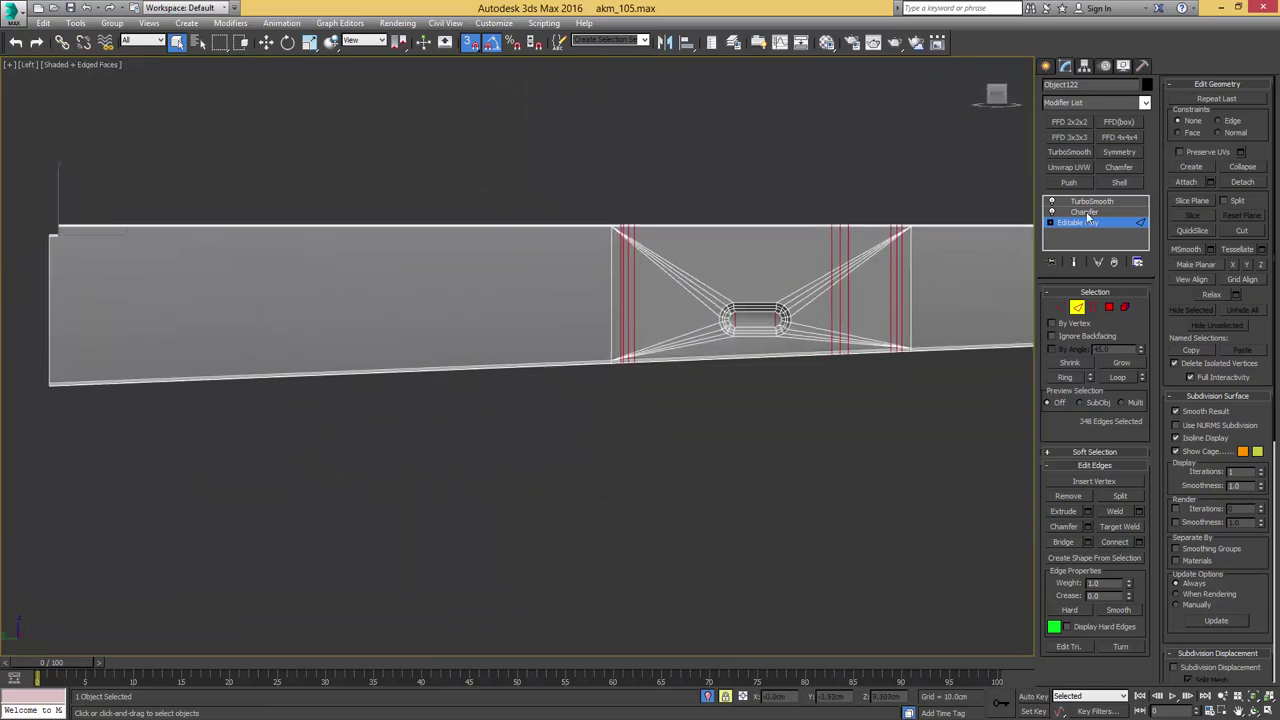
Slice the receiver vertically through the middle of the oval recess and close to its stepped end
{"action": "left_click", "coordinate": [1193, 202]}
{"action": "left_click_drag", "start_coordinate": [939, 351], "coordinate": [794, 351]}
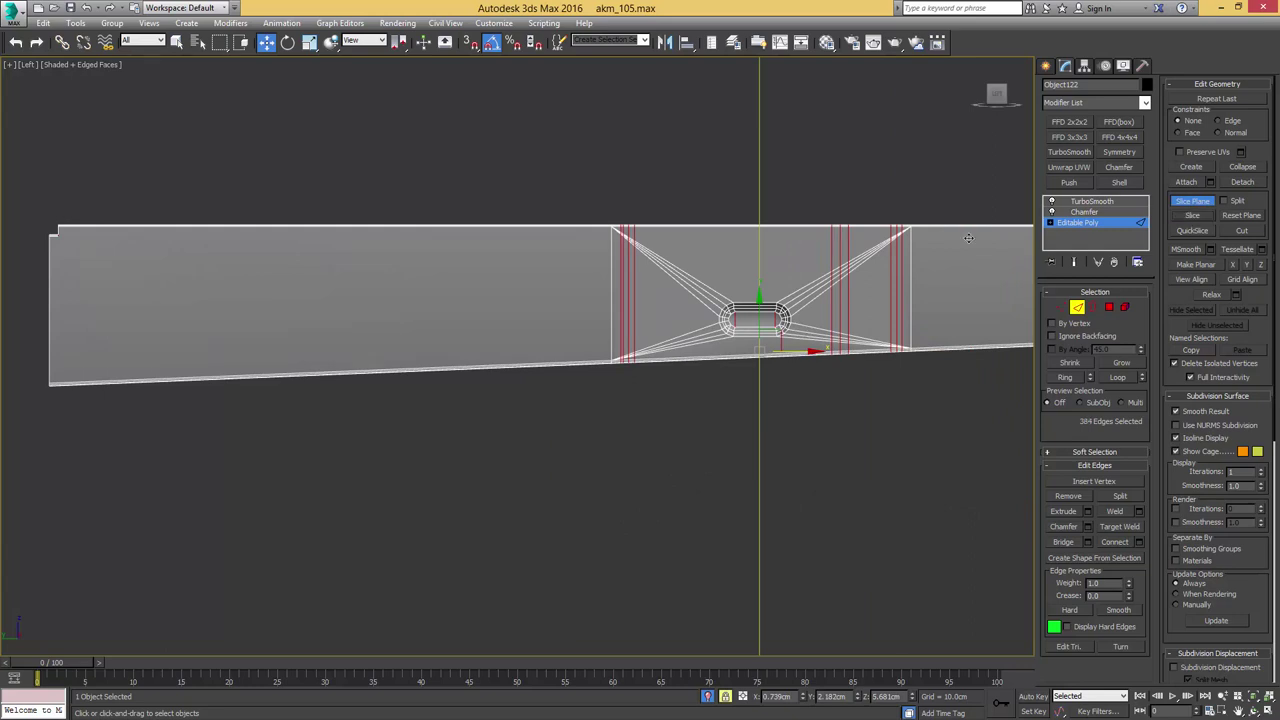
{"action": "middle_click_drag", "start_coordinate": [672, 272], "coordinate": [768, 268]}
{"action": "left_click_drag", "start_coordinate": [882, 348], "coordinate": [194, 256]}
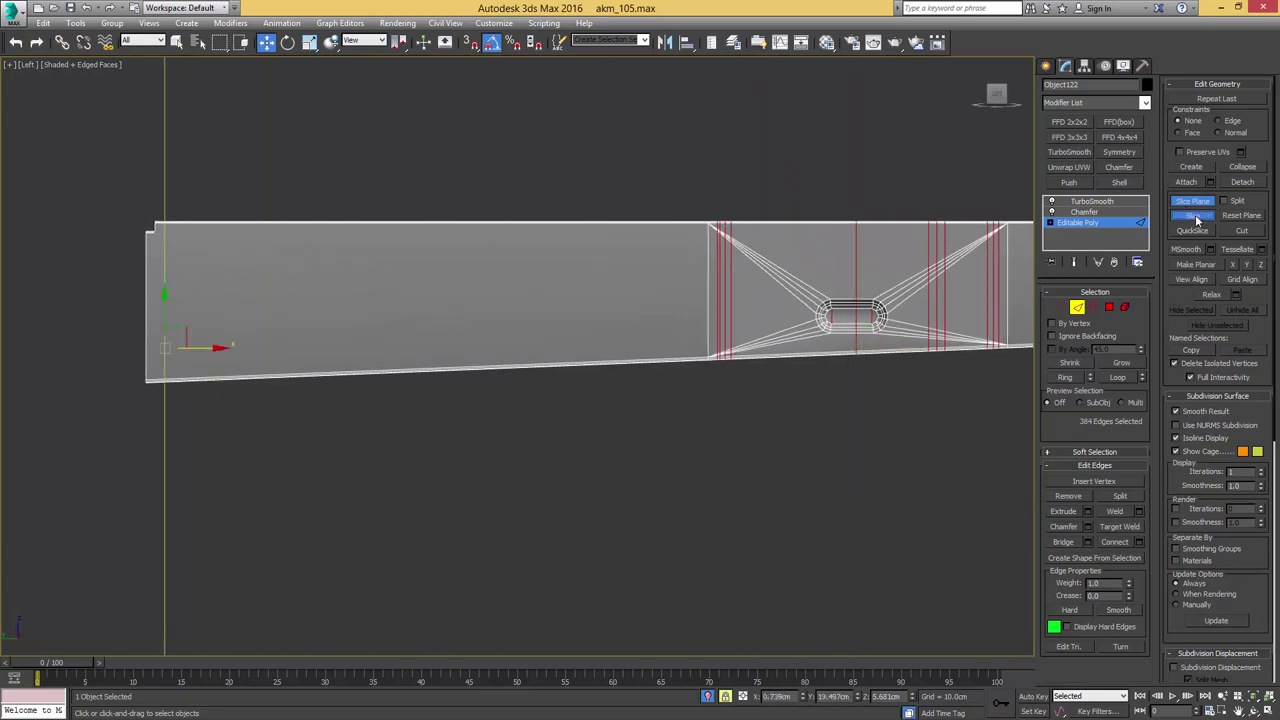
{"action": "middle_click_drag", "start_coordinate": [363, 187], "coordinate": [655, 170]}
{"action": "scroll", "coordinate": [500, 256], "scroll_direction": "up", "scroll_amount": 3}
{"action": "middle_click_drag", "start_coordinate": [421, 293], "coordinate": [874, 272]}
{"action": "key", "text": "2"}
{"action": "key", "text": "r"}
Examine the smoothed shading and wireframe on the receiver's underside around the small rectangular opening
{"action": "left_click", "coordinate": [1073, 203]}
{"action": "key", "text": "F4"}
{"action": "scroll", "coordinate": [771, 186], "scroll_direction": "down", "scroll_amount": 4}
{"action": "middle_click_drag", "start_coordinate": [899, 190], "coordinate": [757, 98]}
{"action": "scroll", "coordinate": [757, 186], "scroll_direction": "up", "scroll_amount": 4}
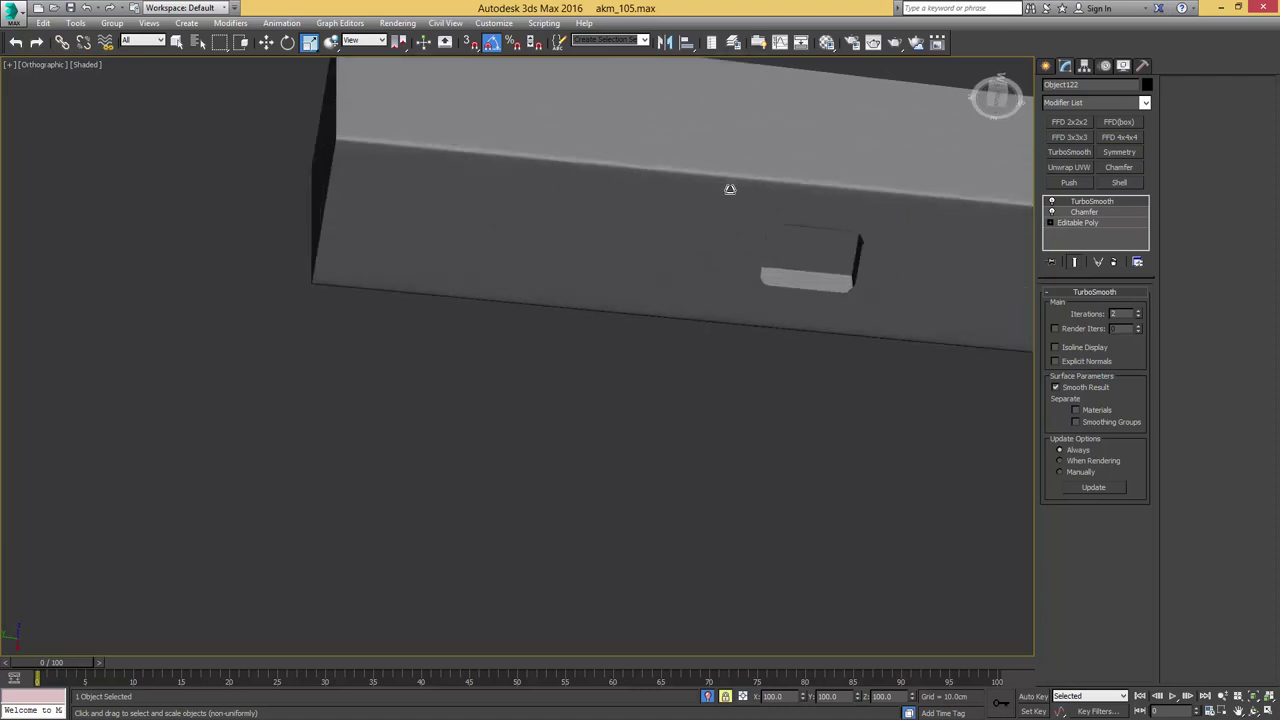
{"action": "middle_click_drag", "start_coordinate": [723, 180], "coordinate": [664, 198], "text": "alt"}
{"action": "middle_click_drag", "start_coordinate": [632, 144], "coordinate": [706, 260]}
{"action": "scroll", "coordinate": [662, 190], "scroll_direction": "up", "scroll_amount": 6}
{"action": "key", "text": "w"}
{"action": "key", "text": "F4"}
{"action": "key", "text": "F4"}
{"action": "scroll", "coordinate": [672, 194], "scroll_direction": "down", "scroll_amount": 5}
{"action": "middle_click_drag", "start_coordinate": [672, 194], "coordinate": [648, 162], "text": "alt"}
{"action": "middle_click_drag", "start_coordinate": [931, 390], "coordinate": [650, 210]}
{"action": "key", "text": "F4"}
{"action": "scroll", "coordinate": [650, 210], "scroll_direction": "down", "scroll_amount": 1}
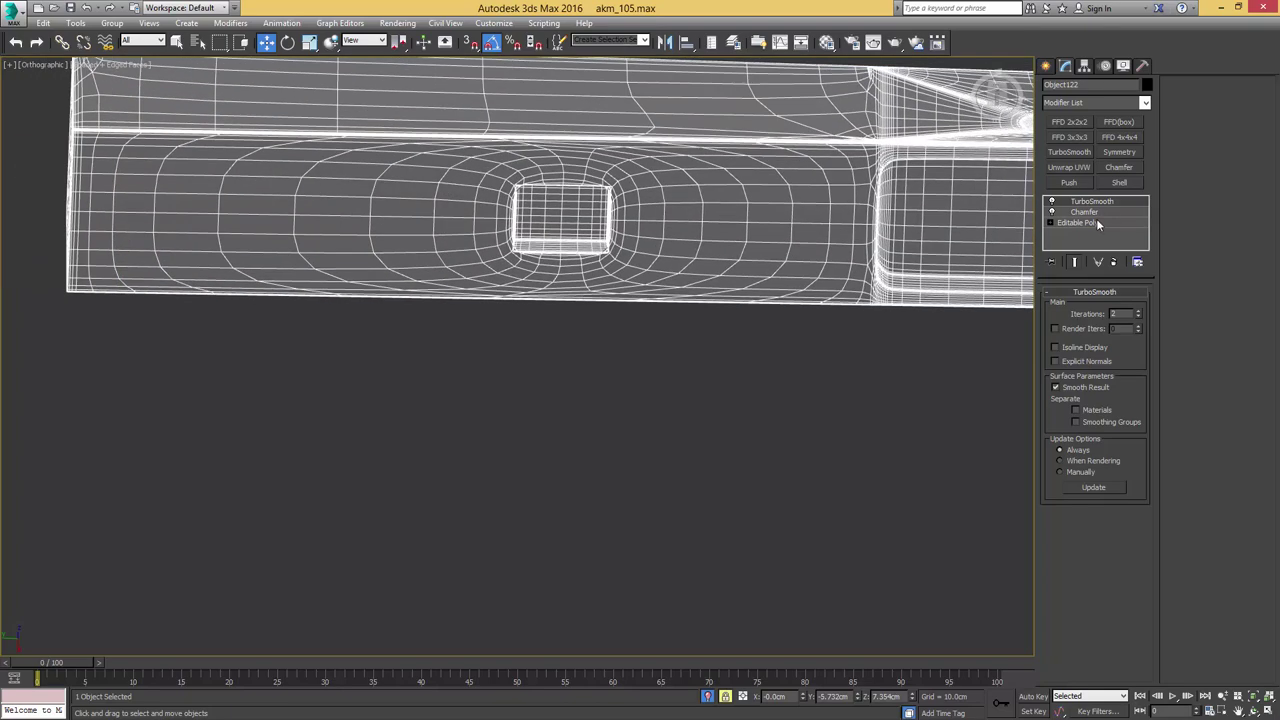
Slice the receiver's base mesh across both short sides of the rectangular opening on the underside
{"action": "left_click", "coordinate": [1077, 222]}
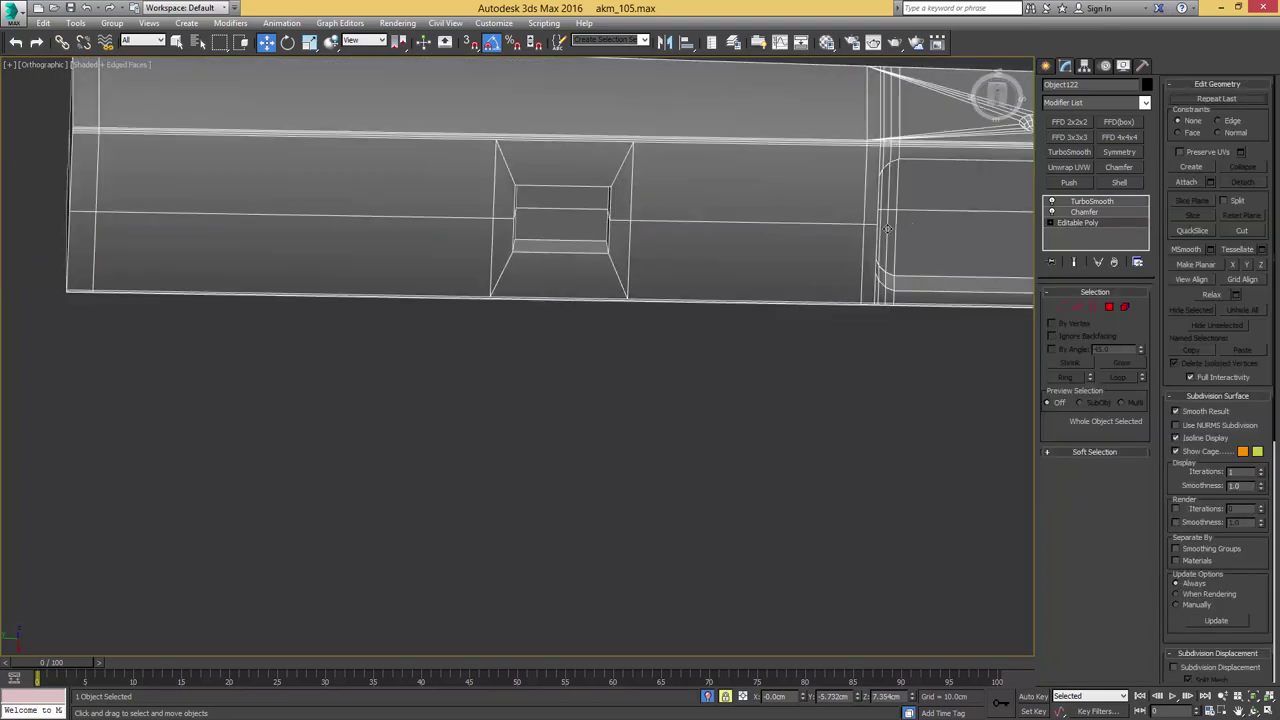
{"action": "key", "text": "b"}
{"action": "scroll", "coordinate": [655, 235], "scroll_direction": "up", "scroll_amount": 4}
{"action": "left_click", "coordinate": [1077, 307]}
{"action": "left_click", "coordinate": [1193, 202]}
{"action": "scroll", "coordinate": [777, 258], "scroll_direction": "down", "scroll_amount": 6}
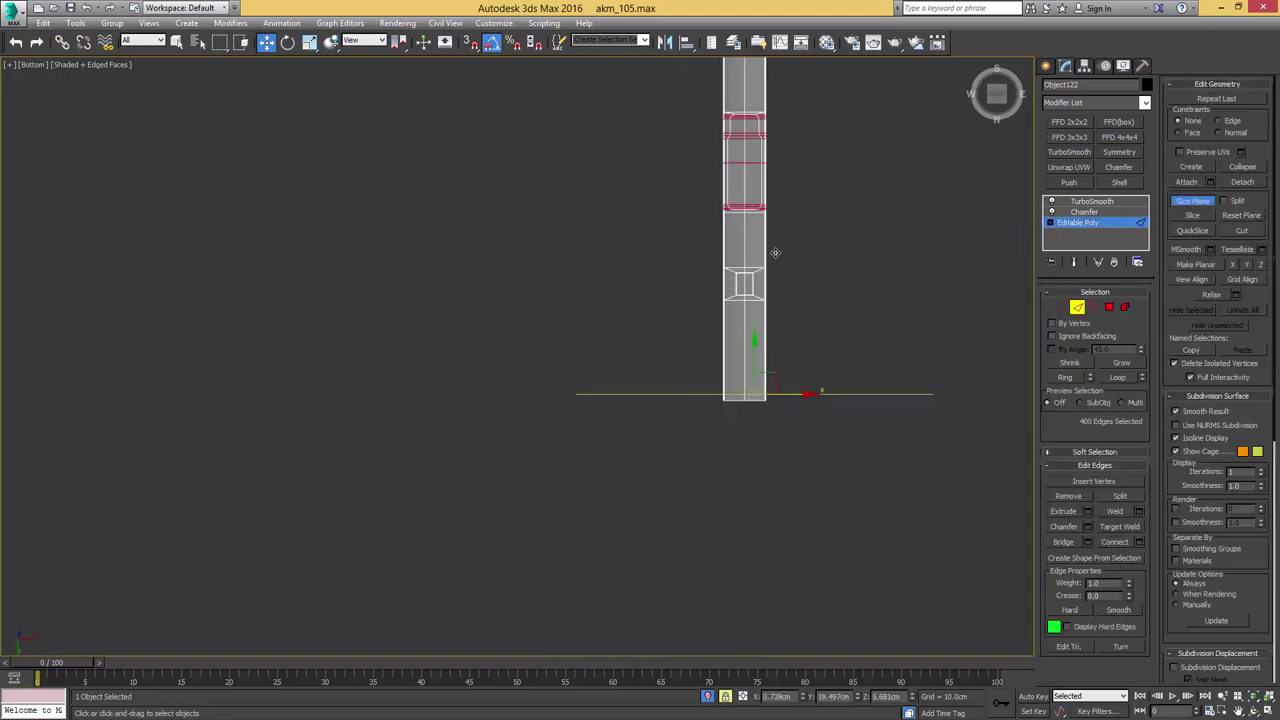
{"action": "left_click_drag", "start_coordinate": [756, 387], "coordinate": [762, 272]}
{"action": "scroll", "coordinate": [770, 275], "scroll_direction": "up", "scroll_amount": 8}
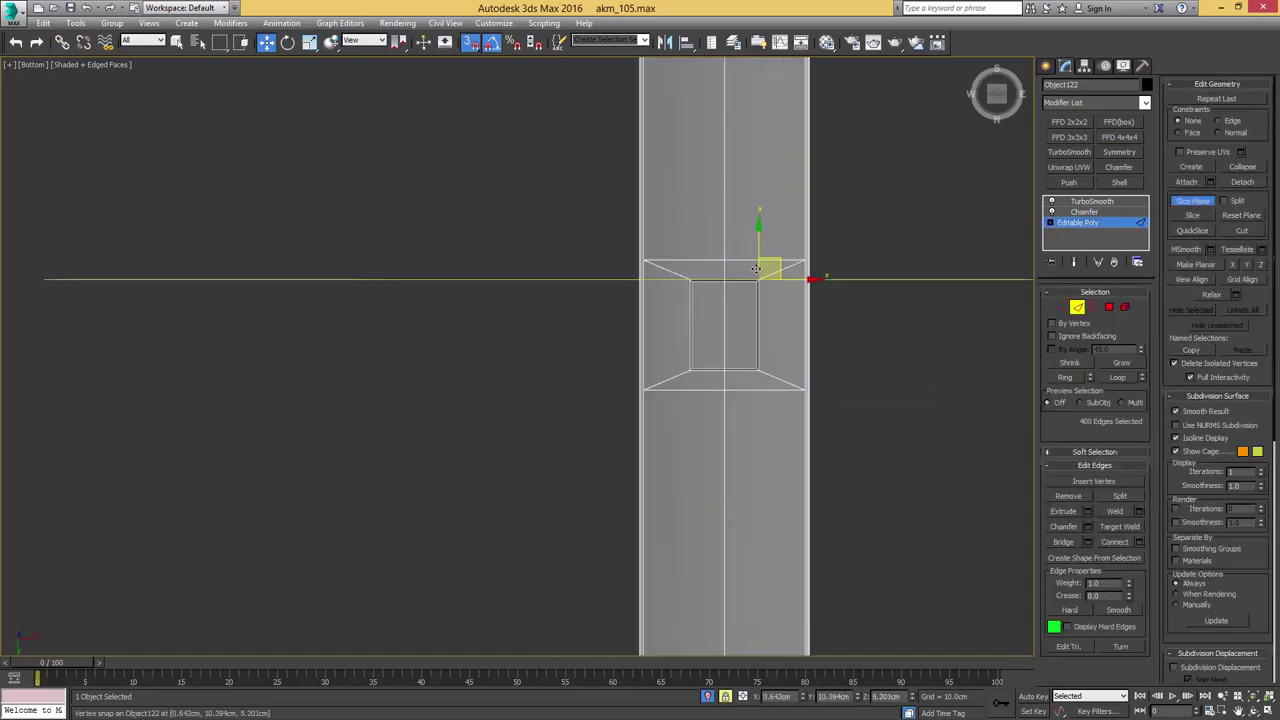
{"action": "middle_click_drag", "start_coordinate": [968, 288], "coordinate": [975, 178]}
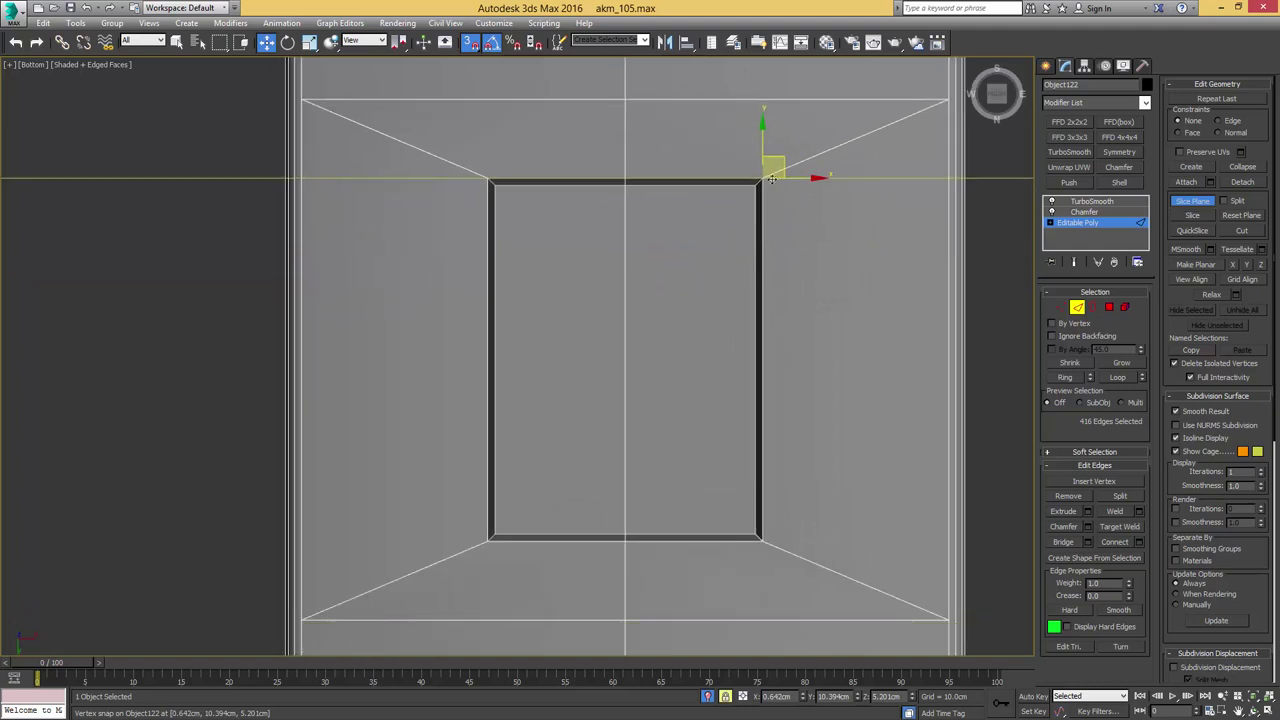
{"action": "left_click", "coordinate": [766, 533]}
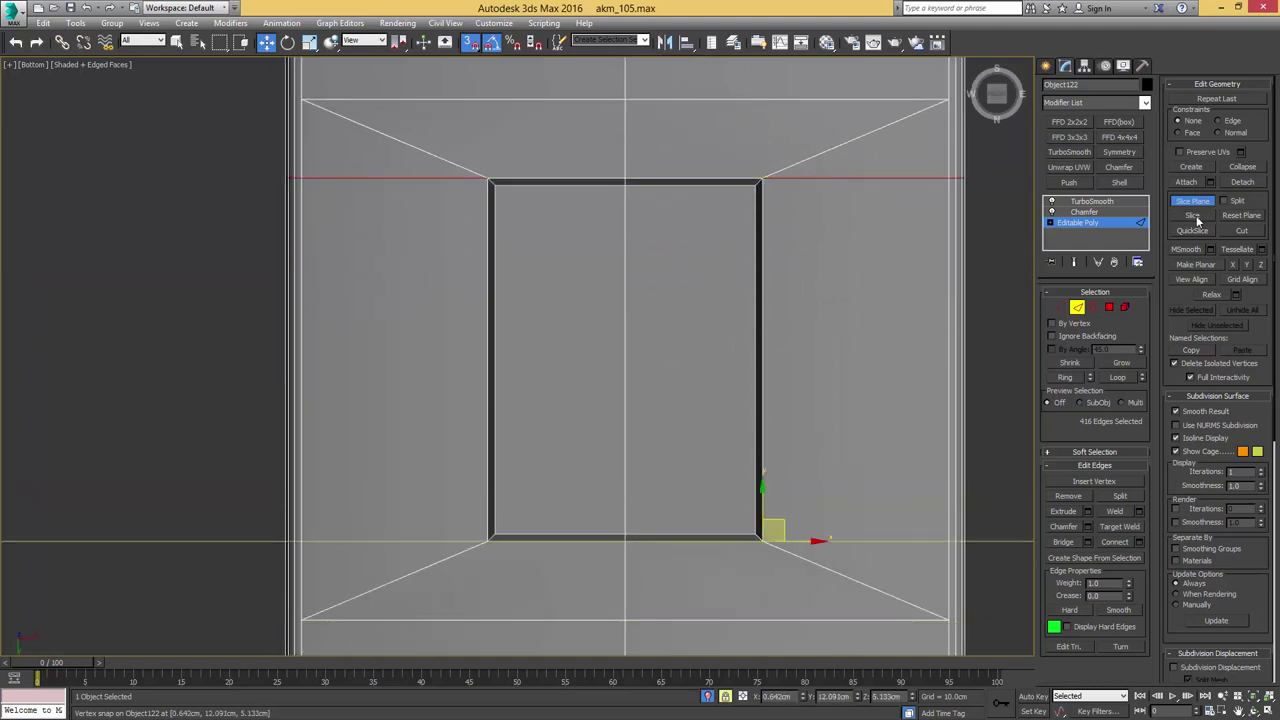
{"action": "key", "text": "2"}
Inspect the smoothed receiver for shading artifacts along its lower side edge near the large bottom opening
{"action": "scroll", "coordinate": [928, 140], "scroll_direction": "down", "scroll_amount": 5}
{"action": "middle_click_drag", "start_coordinate": [928, 140], "coordinate": [591, 328], "text": "alt"}
{"action": "left_click", "coordinate": [1077, 203]}
{"action": "key", "text": "F4"}
{"action": "scroll", "coordinate": [836, 233], "scroll_direction": "down", "scroll_amount": 2}
{"action": "middle_click_drag", "start_coordinate": [742, 176], "coordinate": [697, 354]}
{"action": "middle_click_drag", "start_coordinate": [922, 208], "coordinate": [662, 286], "text": "alt"}
{"action": "scroll", "coordinate": [662, 286], "scroll_direction": "up", "scroll_amount": 3}
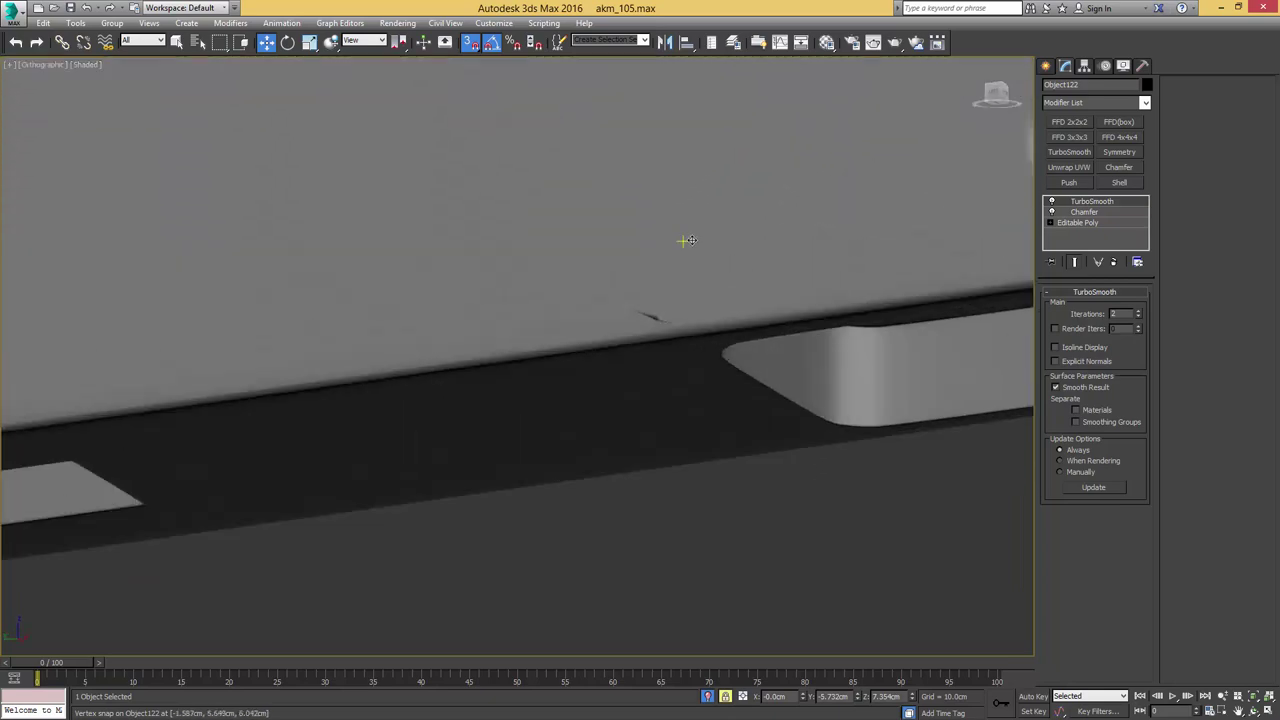
Collapse the clustered vertices where the fan of edges crosses each vertical edge near the recess area's lower corner
{"action": "left_click", "coordinate": [1090, 224]}
{"action": "key", "text": "F4"}
{"action": "scroll", "coordinate": [712, 293], "scroll_direction": "up", "scroll_amount": 3}
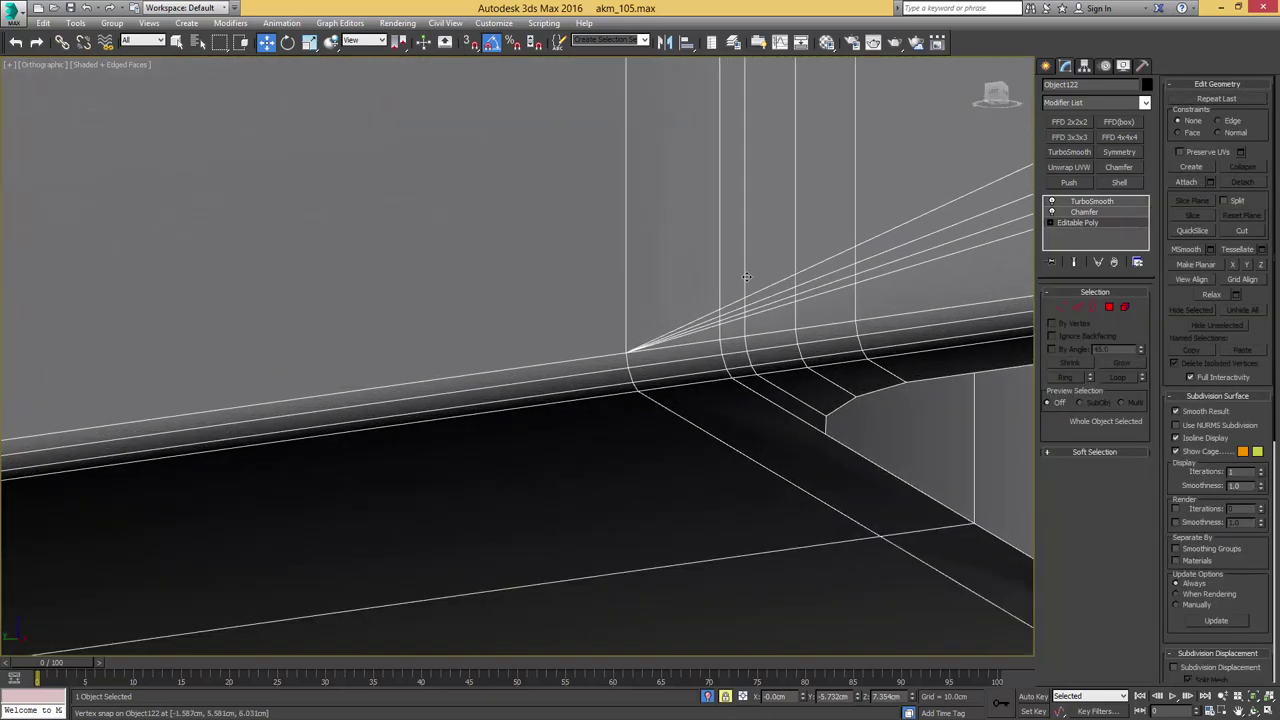
{"action": "key", "text": "F3"}
{"action": "key", "text": "q"}
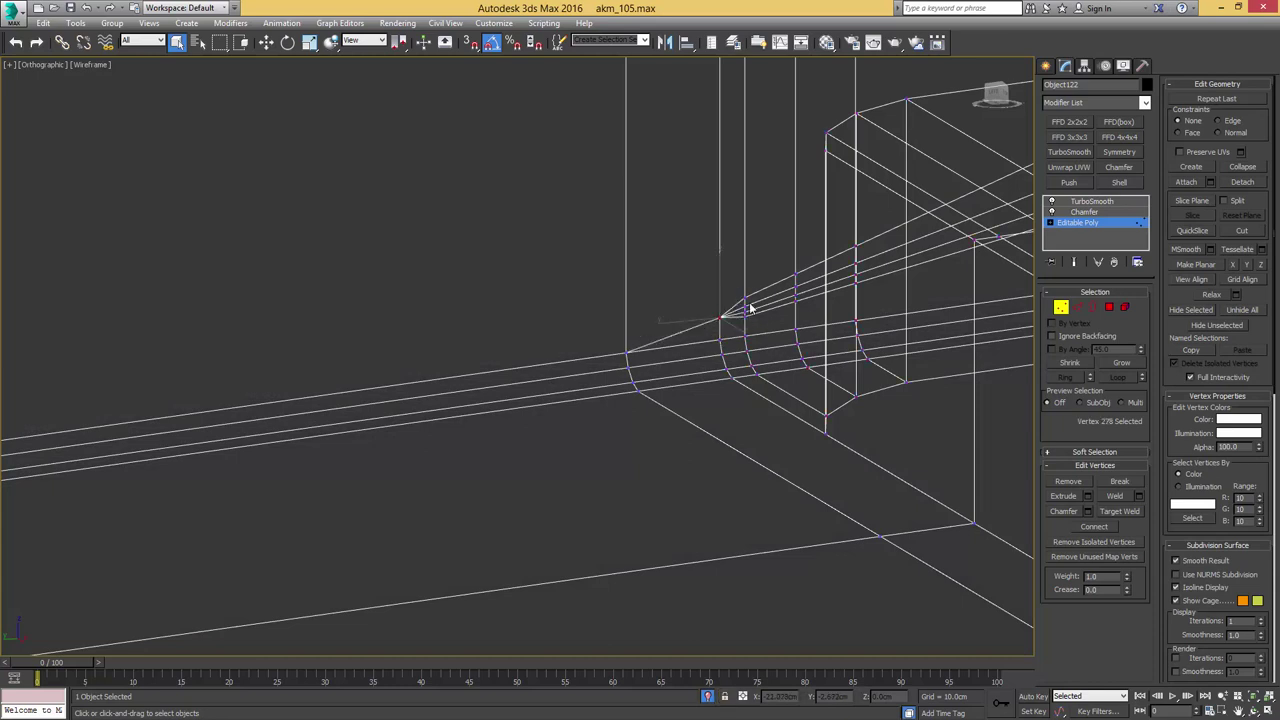
{"action": "middle_click_drag", "start_coordinate": [759, 308], "coordinate": [760, 305], "text": "alt"}
{"action": "key", "text": "ctrl+alt+c"}
{"action": "mouse_move", "coordinate": [777, 300]}
{"action": "left_mouse_down"}
{"action": "mouse_move", "coordinate": [800, 258]}
{"action": "mouse_move", "coordinate": [846, 233]}
{"action": "left_mouse_up"}
{"action": "key", "text": "ctrl+alt+c"}
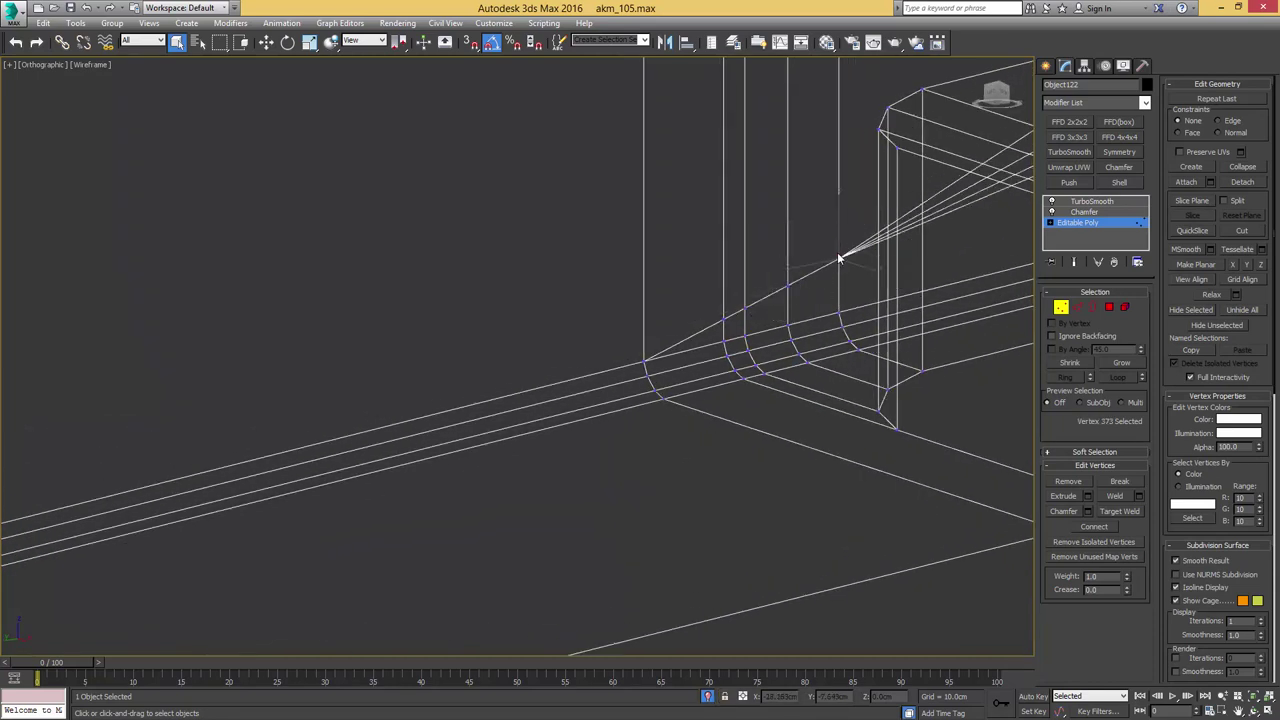
Remove the diagonal edges left between the lower corner and the fan's collapsed vertex
{"action": "key", "text": "F3"}
{"action": "scroll", "coordinate": [815, 285], "scroll_direction": "up", "scroll_amount": 1}
{"action": "key", "text": "2"}
{"action": "left_click", "coordinate": [722, 311]}
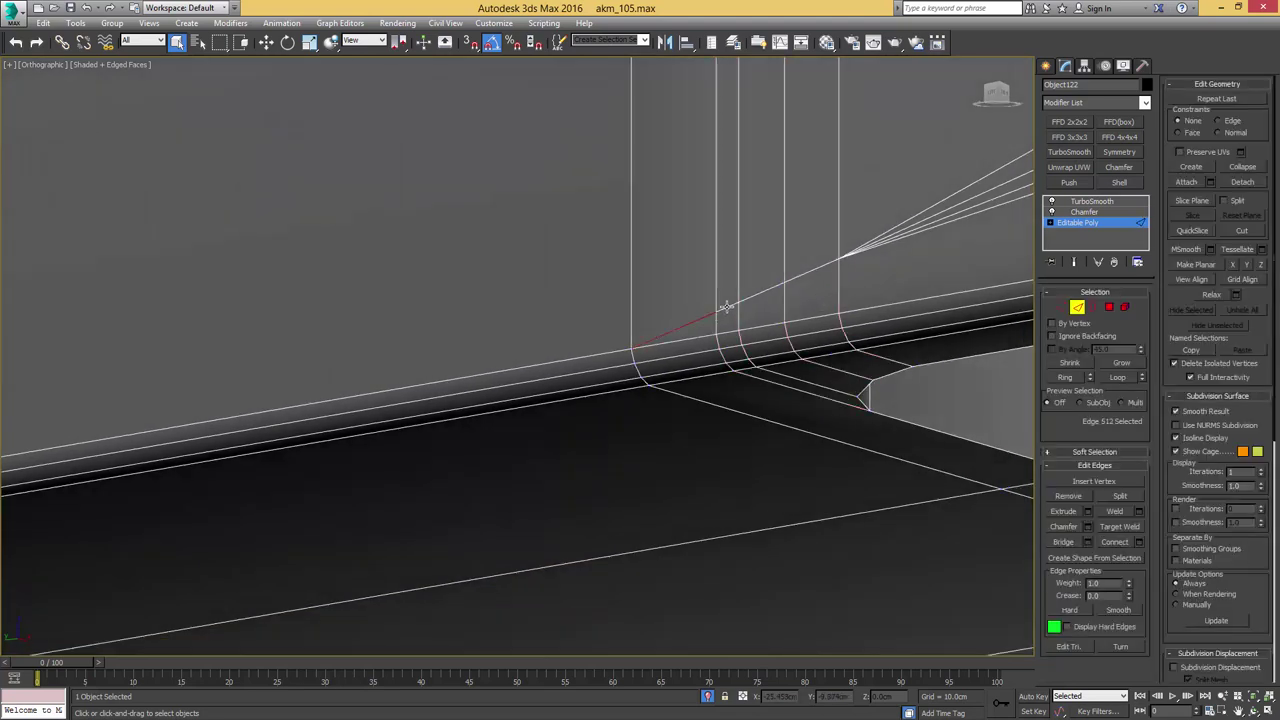
{"action": "key", "text": "BackSpace"}
Target-weld the fan's end vertex onto the vertex directly below it on the lower side edge
{"action": "key", "text": "1"}
{"action": "left_click", "coordinate": [838, 257]}
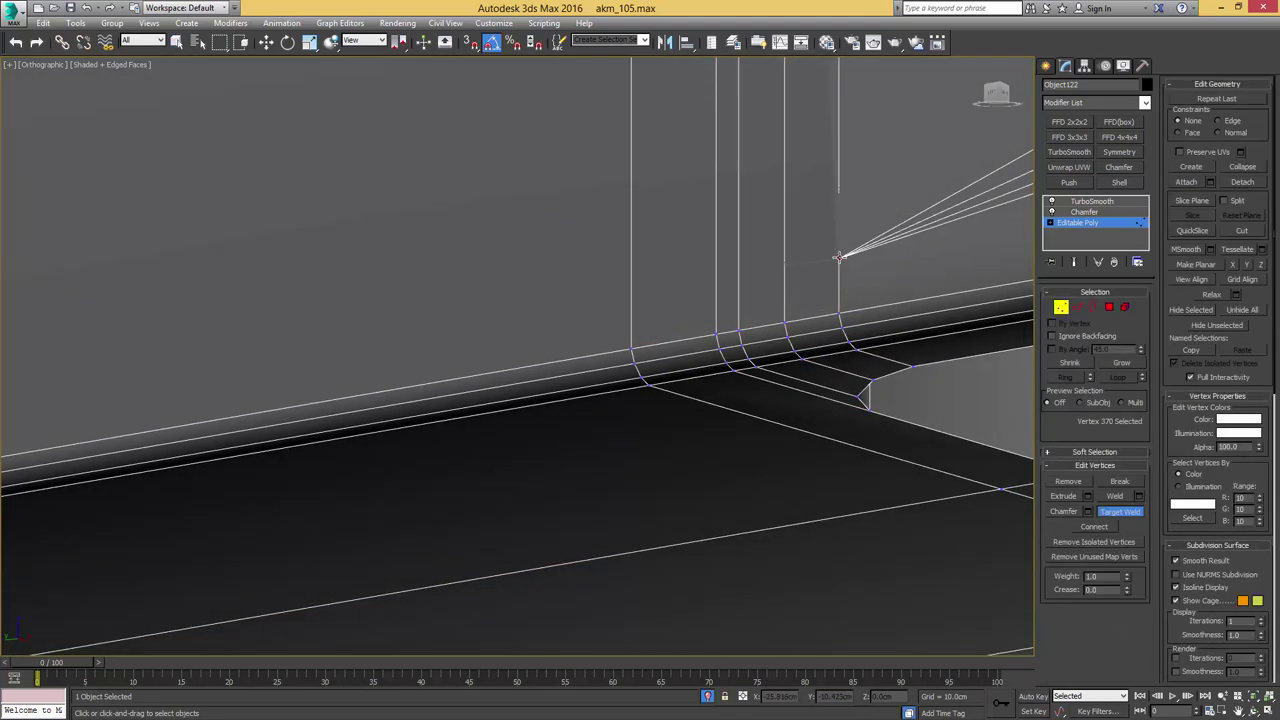
{"action": "left_click", "coordinate": [839, 314]}
{"action": "key", "text": "1"}
Check the smoothed receiver around the oval recess and the corners on both sides of it
{"action": "middle_click_drag", "start_coordinate": [817, 246], "coordinate": [772, 317]}
{"action": "key", "text": "F4"}
{"action": "scroll", "coordinate": [811, 266], "scroll_direction": "down", "scroll_amount": 5}
{"action": "scroll", "coordinate": [856, 259], "scroll_direction": "down", "scroll_amount": 3}
{"action": "left_click", "coordinate": [1090, 201]}
{"action": "middle_click_drag", "start_coordinate": [760, 250], "coordinate": [854, 233], "text": "alt"}
{"action": "mouse_move", "coordinate": [901, 234]}
{"action": "middle_mouse_down", "text": "alt"}
{"action": "mouse_move", "coordinate": [937, 237]}
{"action": "mouse_move", "coordinate": [840, 250]}
{"action": "middle_mouse_up", "text": "alt"}
{"action": "key", "text": "F4"}
Collapse the clustered fan vertices on each vertical edge near the recess area's opposite lower corner
{"action": "left_click", "coordinate": [1077, 222]}
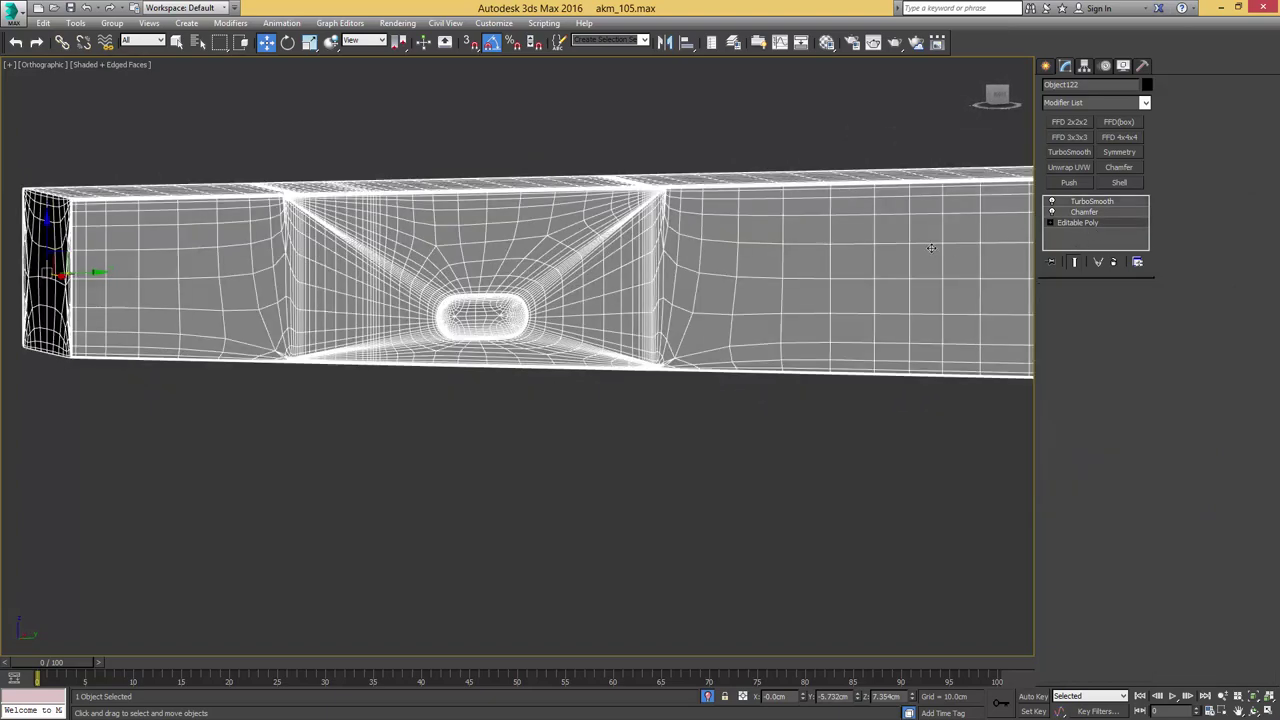
{"action": "scroll", "coordinate": [686, 344], "scroll_direction": "up", "scroll_amount": 5}
{"action": "key", "text": "F3"}
{"action": "mouse_move", "coordinate": [686, 344]}
{"action": "middle_mouse_down", "text": "alt"}
{"action": "mouse_move", "coordinate": [829, 274]}
{"action": "mouse_move", "coordinate": [729, 309]}
{"action": "mouse_move", "coordinate": [814, 277]}
{"action": "mouse_move", "coordinate": [757, 313]}
{"action": "middle_mouse_up", "text": "alt"}
{"action": "key", "text": "F3"}
{"action": "key", "text": "1"}
{"action": "key", "text": "q"}
{"action": "left_click_drag", "start_coordinate": [740, 330], "coordinate": [783, 246]}
{"action": "key", "text": "ctrl+alt+c"}
{"action": "left_click_drag", "start_coordinate": [789, 331], "coordinate": [805, 287]}
{"action": "key", "text": "ctrl+alt+c"}
{"action": "left_click_drag", "start_coordinate": [828, 344], "coordinate": [862, 306]}
{"action": "key", "text": "ctrl+alt+c"}
{"action": "key", "text": "ctrl+z"}
{"action": "key", "text": "ctrl+alt+c"}
Remove the leftover diagonal edges between the collapsed vertices at the opposite lower corner
{"action": "key", "text": "2"}
{"action": "left_click", "coordinate": [788, 310]}
{"action": "left_click", "coordinate": [817, 322], "text": "ctrl"}
{"action": "key", "text": "BackSpace"}
Target-weld the opposite fan's end vertex onto the lower side edge vertex beneath it
{"action": "key", "text": "1"}
{"action": "key", "text": "ctrl+w"}
{"action": "left_click", "coordinate": [751, 295]}
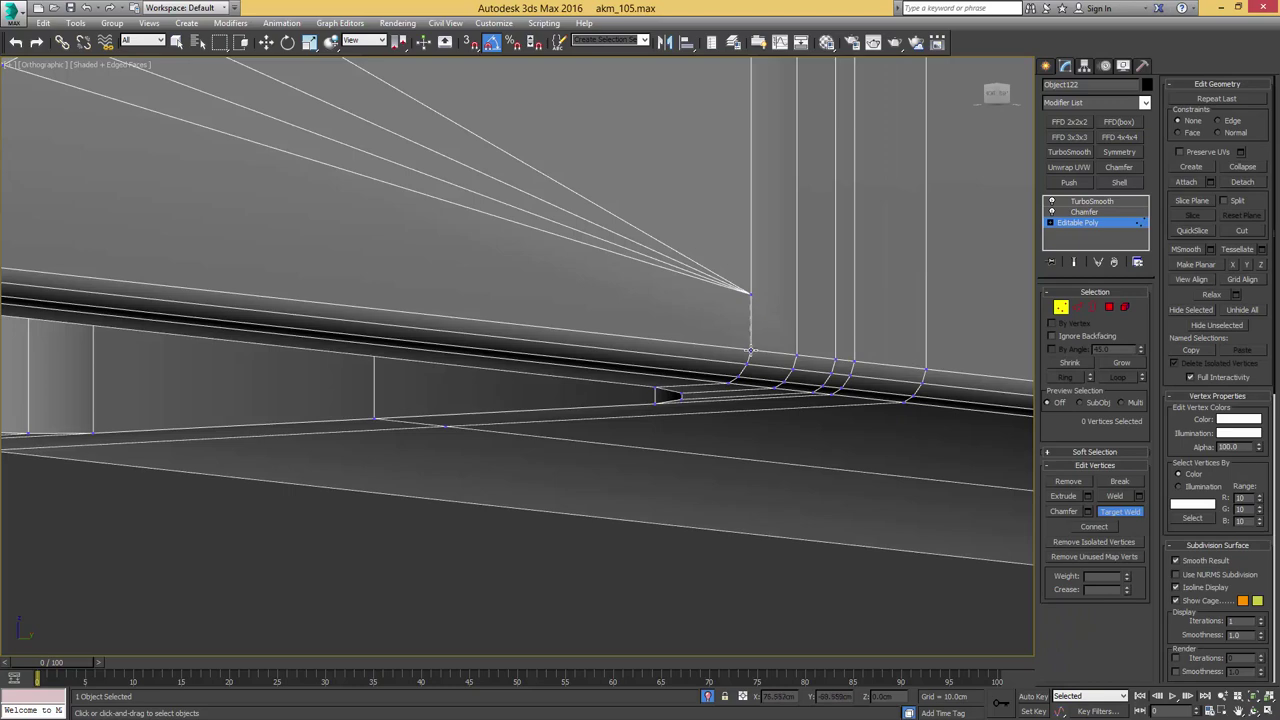
{"action": "left_click", "coordinate": [750, 350]}
{"action": "key", "text": "1"}
Return the receiver to its TurboSmooth level and exit isolation to show the whole rifle
{"action": "key", "text": "F4"}
{"action": "left_click", "coordinate": [1080, 203]}
{"action": "scroll", "coordinate": [830, 241], "scroll_direction": "down", "scroll_amount": 8}
{"action": "middle_click_drag", "start_coordinate": [830, 241], "coordinate": [869, 289], "text": "alt"}
{"action": "key", "text": "w"}
{"action": "key", "text": "alt+q"}
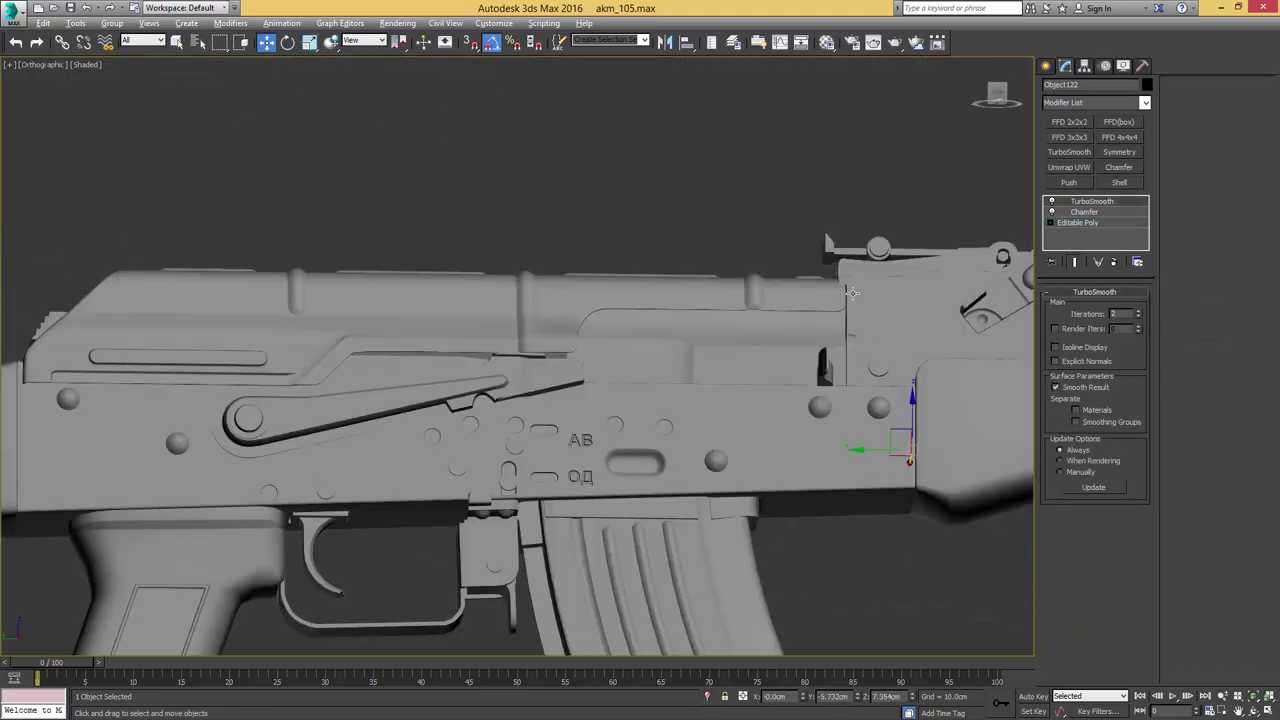
{"action": "key", "text": "shift+z"}
{"action": "key", "text": "shift+z"}
{"action": "key", "text": "F4"}
{"action": "key", "text": "F4"}
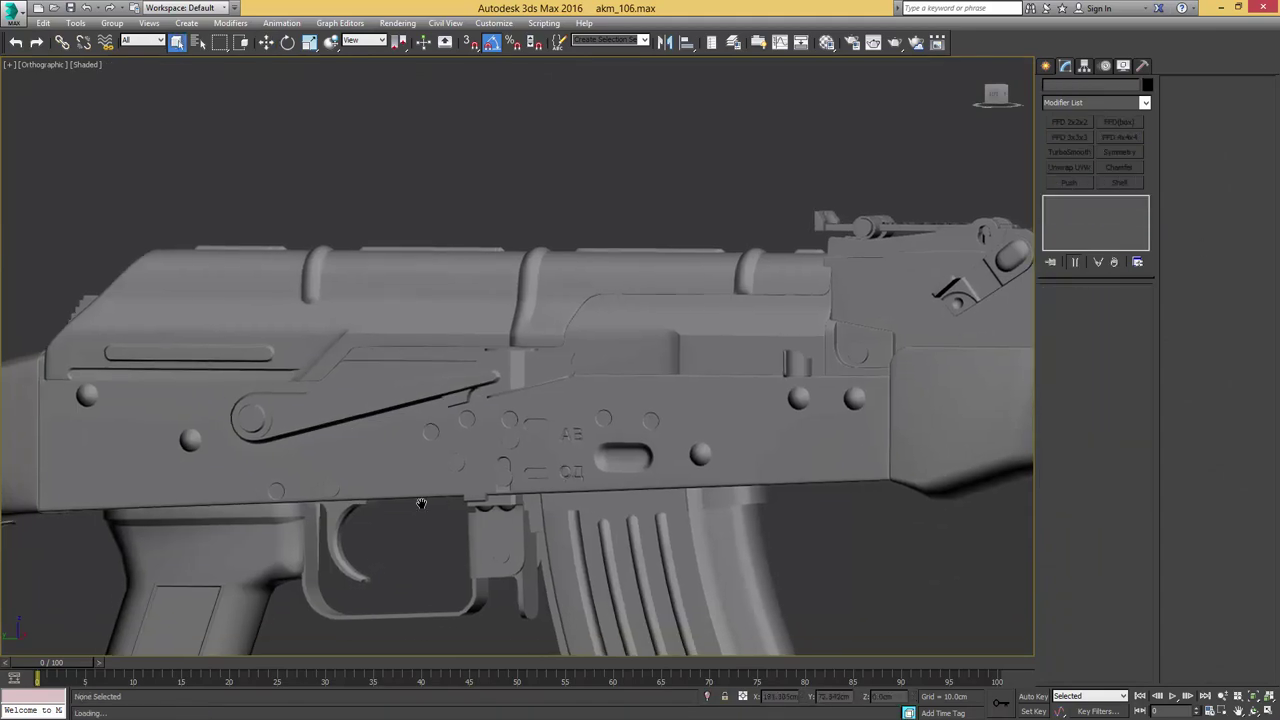
Paste the Chamfer and TurboSmooth modifiers onto the trigger and isolate it
{"action": "scroll", "coordinate": [608, 347], "scroll_direction": "up", "scroll_amount": 5}
{"action": "middle_click_drag", "start_coordinate": [622, 311], "coordinate": [660, 309], "text": "alt"}
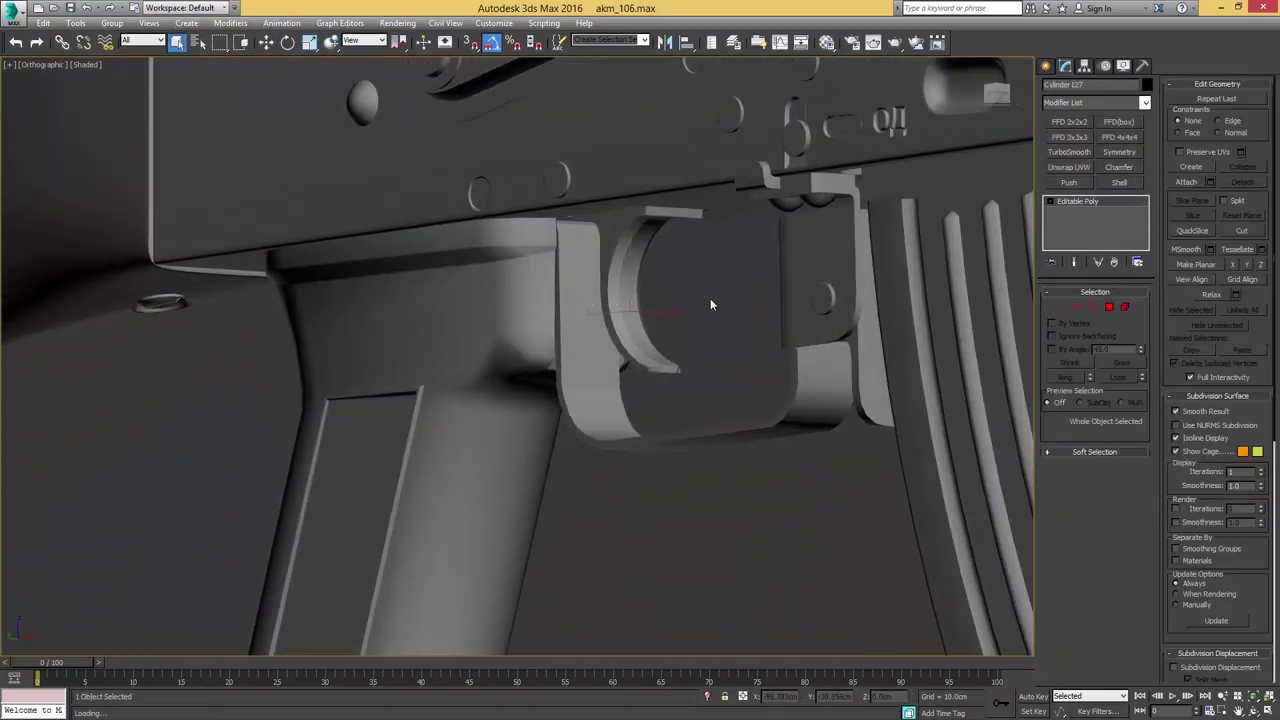
{"action": "right_click", "coordinate": [1091, 206]}
{"action": "left_click", "coordinate": [1108, 212]}
{"action": "middle_click_drag", "start_coordinate": [640, 361], "coordinate": [886, 277]}
{"action": "scroll", "coordinate": [679, 343], "scroll_direction": "up", "scroll_amount": 4}
{"action": "key", "text": "alt+q"}
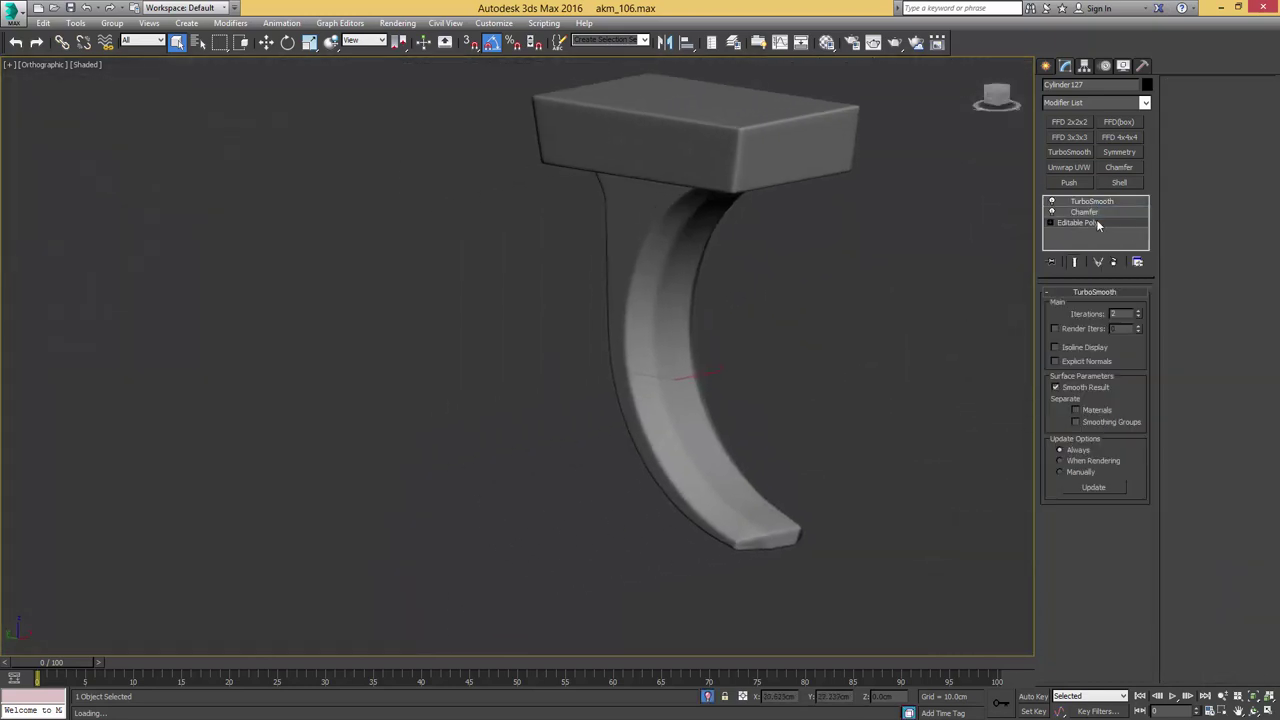
Select an edge ring on the trigger's base mesh and convert it to a polygon selection
{"action": "left_click", "coordinate": [1099, 223]}
{"action": "key", "text": "F4"}
{"action": "key", "text": "4"}
{"action": "middle_click_drag", "start_coordinate": [671, 333], "coordinate": [672, 269], "text": "alt"}
{"action": "key", "text": "2"}
{"action": "left_click", "coordinate": [711, 177]}
{"action": "left_click", "coordinate": [712, 202], "text": "shift"}
{"action": "key", "text": "ctrl+4"}
Deselect the polygons on the trigger's top block and just beneath it
{"action": "middle_click_drag", "start_coordinate": [713, 204], "coordinate": [766, 230], "text": "alt"}
{"action": "left_click", "coordinate": [775, 146], "text": "alt"}
{"action": "left_click", "coordinate": [763, 117], "text": "alt"}
{"action": "left_click", "coordinate": [767, 225], "text": "alt"}
{"action": "left_click", "coordinate": [613, 188], "text": "alt"}
{"action": "left_click", "coordinate": [701, 151], "text": "alt"}
{"action": "left_click", "coordinate": [618, 236], "text": "alt"}
Deselect the polygons along the trigger's rear curve and tip, keeping only the front curved strip
{"action": "middle_click_drag", "start_coordinate": [627, 211], "coordinate": [651, 300], "text": "alt"}
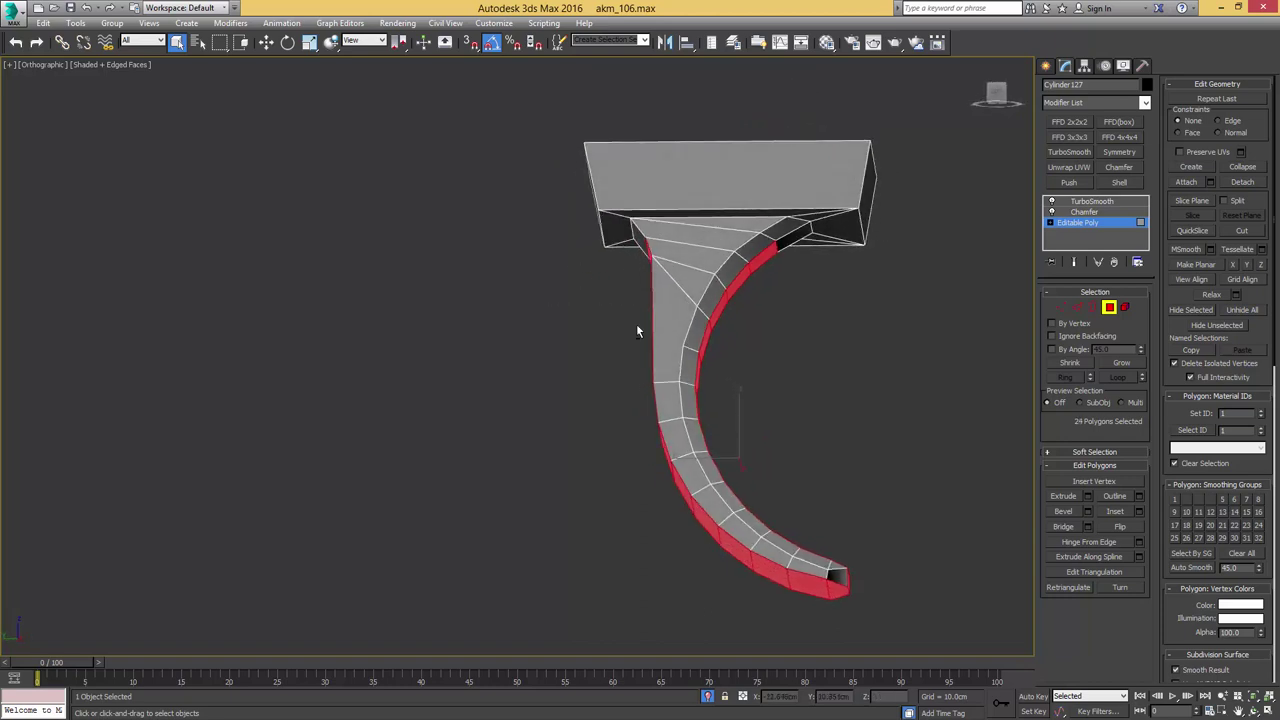
{"action": "left_click_drag", "start_coordinate": [648, 232], "coordinate": [648, 233], "text": "alt"}
{"action": "left_click_drag", "start_coordinate": [673, 278], "coordinate": [648, 503], "text": "alt"}
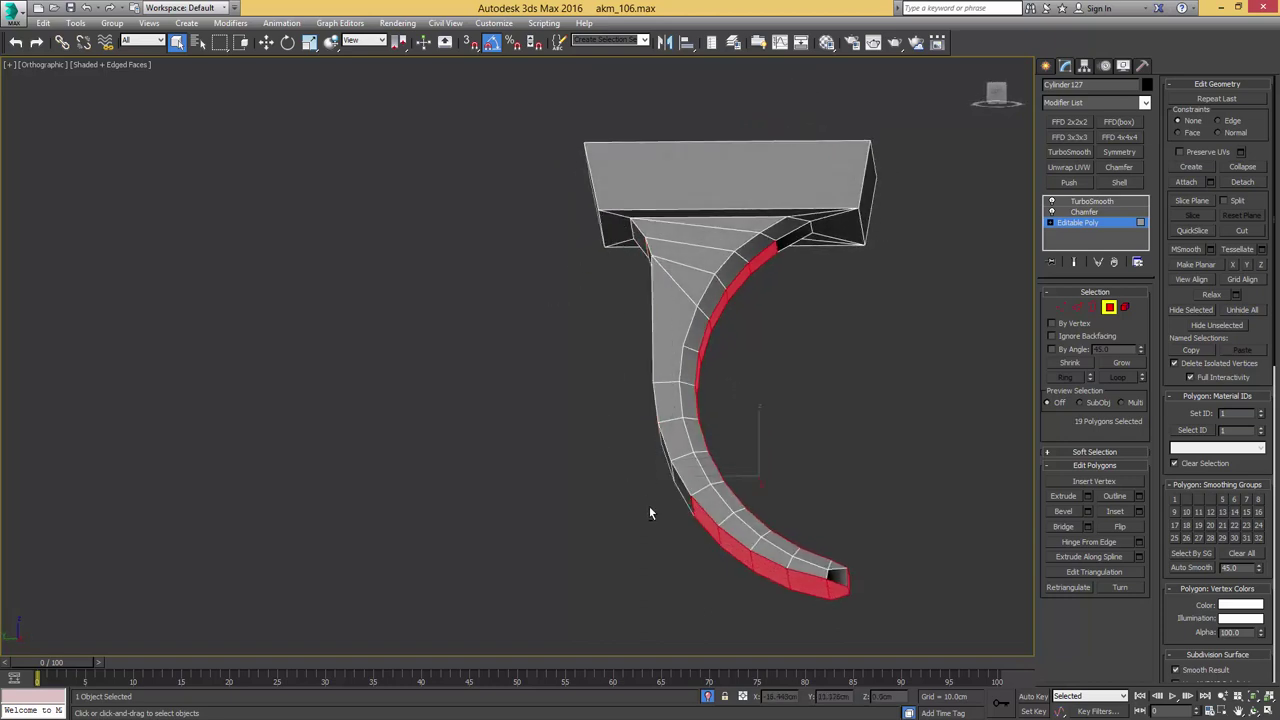
{"action": "left_click_drag", "start_coordinate": [717, 533], "coordinate": [731, 523], "text": "alt"}
{"action": "middle_click_drag", "start_coordinate": [765, 552], "coordinate": [769, 594], "text": "alt"}
{"action": "left_click_drag", "start_coordinate": [769, 598], "coordinate": [839, 568], "text": "alt"}
{"action": "middle_click_drag", "start_coordinate": [852, 543], "coordinate": [768, 580], "text": "alt"}
Grow the selection to cover the trigger's whole front curve and assign it a separate smoothing group
{"action": "left_click", "coordinate": [1121, 363]}
{"action": "middle_click_drag", "start_coordinate": [915, 400], "coordinate": [920, 370], "text": "alt"}
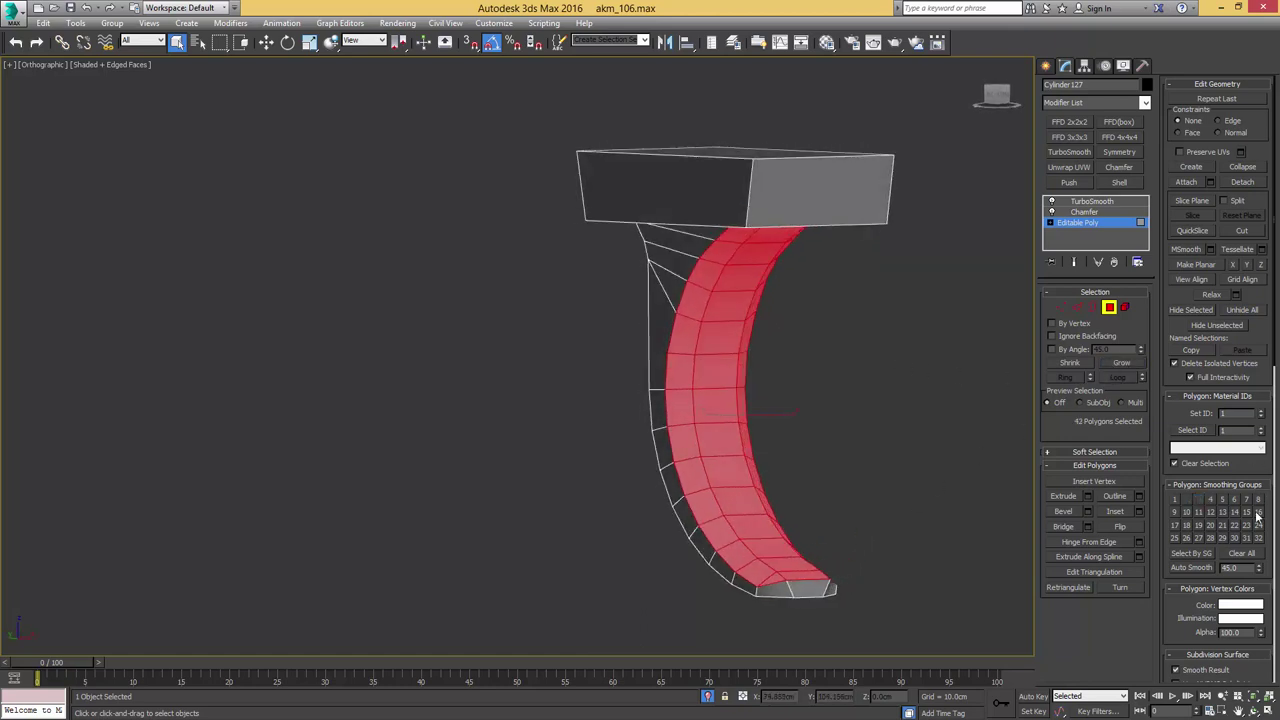
{"action": "key", "text": "4"}
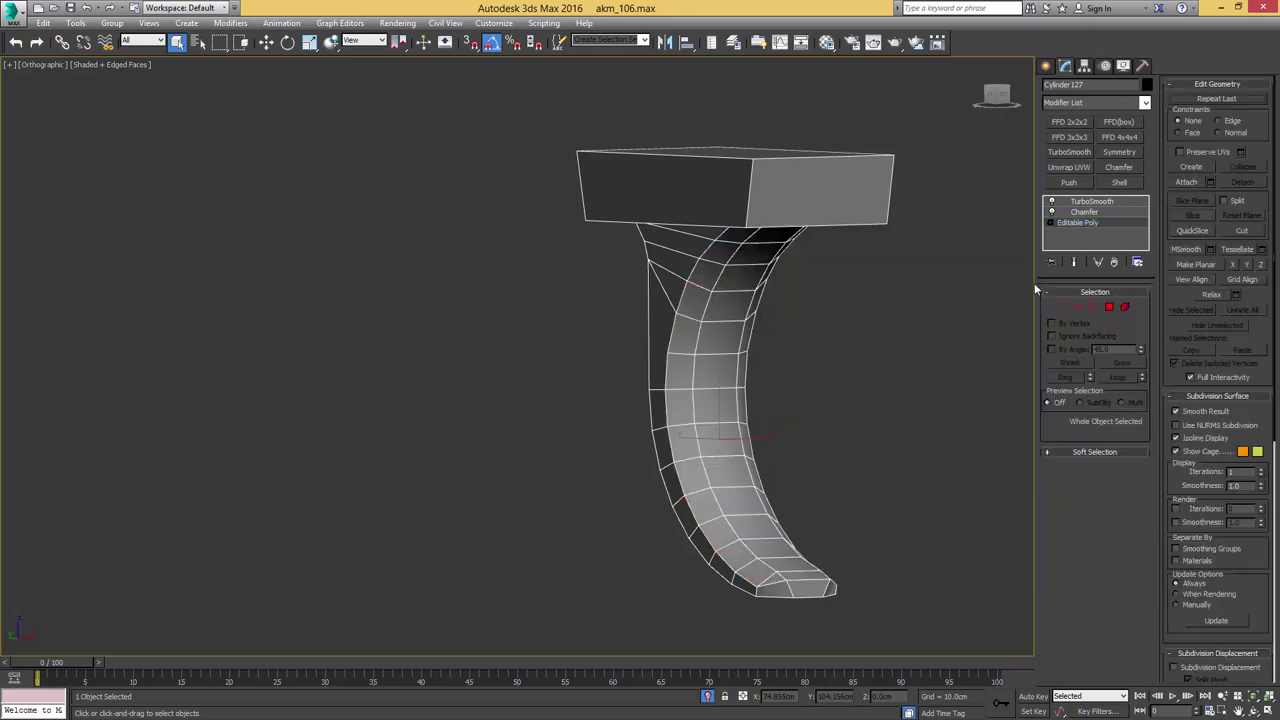
Return the trigger to its TurboSmooth level, hide the edge display and exit isolation
{"action": "left_click", "coordinate": [1070, 204]}
{"action": "key", "text": "F4"}
{"action": "key", "text": "alt+q"}
{"action": "middle_click_drag", "start_coordinate": [578, 226], "coordinate": [696, 231]}
{"action": "scroll", "coordinate": [696, 231], "scroll_direction": "down", "scroll_amount": 2}
Increase the pistol grip's TurboSmooth iterations by one
{"action": "left_click", "coordinate": [604, 265]}
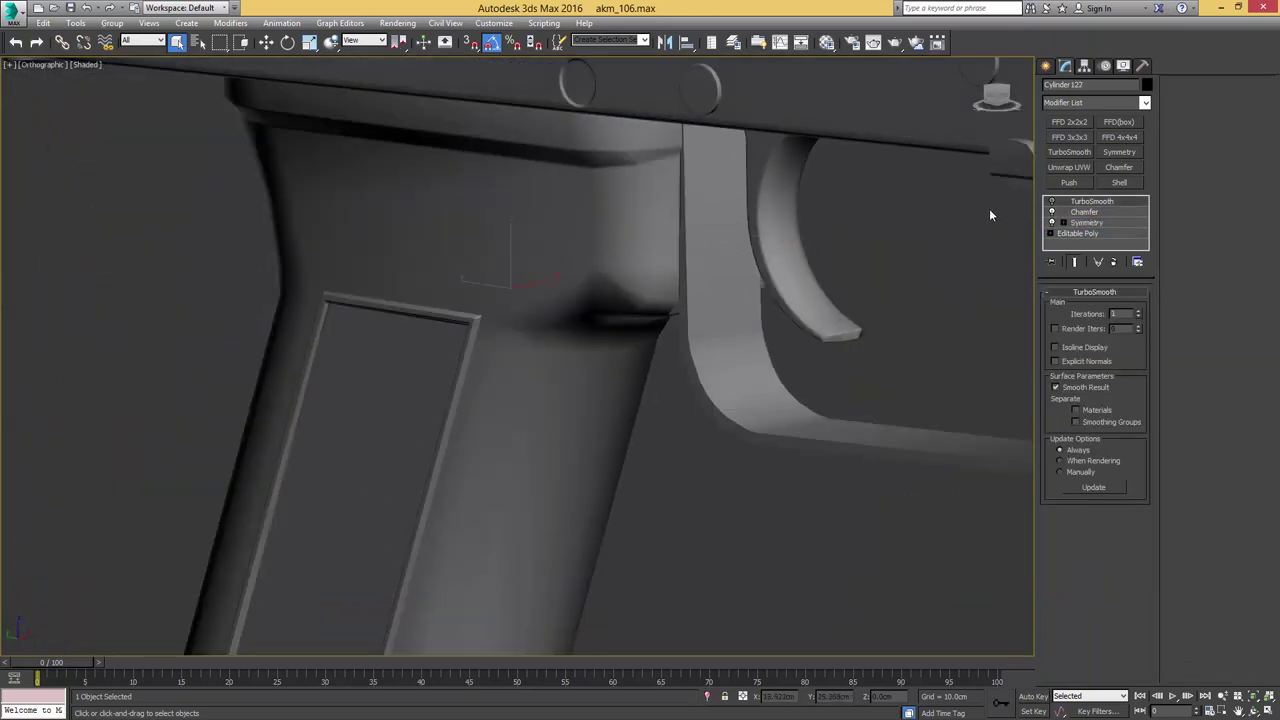
{"action": "scroll", "coordinate": [920, 206], "scroll_direction": "down", "scroll_amount": 4}
{"action": "left_click", "coordinate": [1139, 311]}
Remove the selected edges from the pistol grip's base mesh and return to its TurboSmooth level
{"action": "middle_click_drag", "start_coordinate": [852, 272], "coordinate": [790, 206], "text": "alt"}
{"action": "scroll", "coordinate": [788, 178], "scroll_direction": "up", "scroll_amount": 5}
{"action": "left_click", "coordinate": [1078, 233]}
{"action": "key", "text": "F4"}
{"action": "key", "text": "2"}
{"action": "key", "text": "BackSpace"}
{"action": "left_click", "coordinate": [1105, 202]}
{"action": "key", "text": "F4"}
Paste the Chamfer and TurboSmooth modifiers onto the trigger guard, isolate it and check its shading without edges
{"action": "middle_click_drag", "start_coordinate": [905, 200], "coordinate": [786, 184]}
{"action": "scroll", "coordinate": [786, 184], "scroll_direction": "down", "scroll_amount": 3}
{"action": "scroll", "coordinate": [786, 184], "scroll_direction": "down", "scroll_amount": 3}
{"action": "scroll", "coordinate": [777, 251], "scroll_direction": "up", "scroll_amount": 2}
{"action": "left_click", "coordinate": [777, 251]}
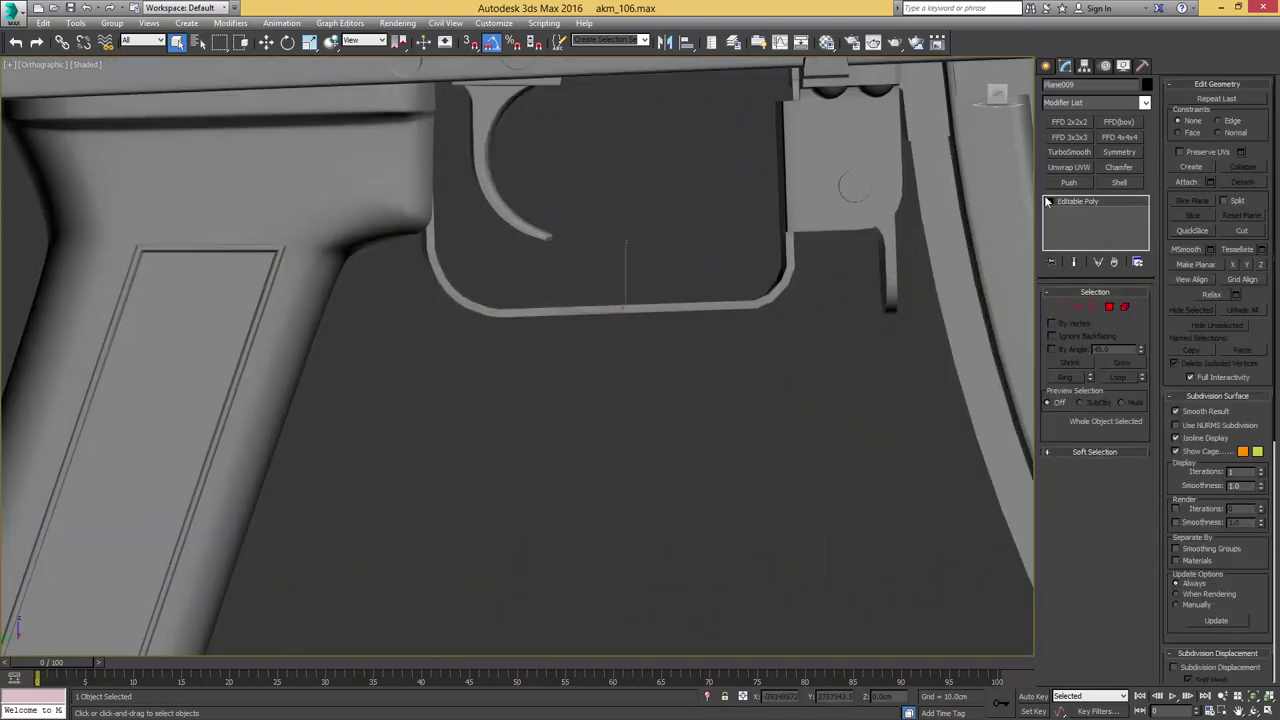
{"action": "left_click", "coordinate": [1096, 212]}
{"action": "middle_click_drag", "start_coordinate": [760, 246], "coordinate": [802, 252]}
{"action": "key", "text": "alt+q"}
{"action": "key", "text": "F4"}
{"action": "middle_click_drag", "start_coordinate": [686, 254], "coordinate": [757, 183]}
{"action": "key", "text": "F4"}
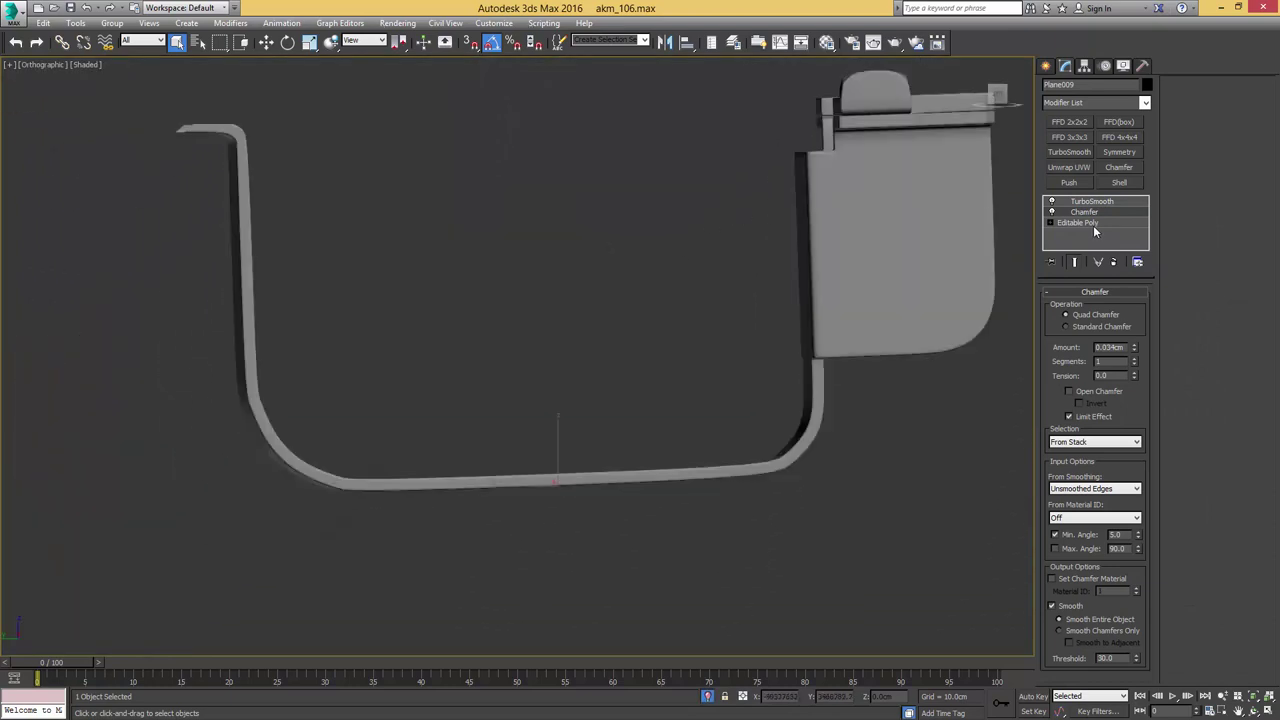
With TurboSmooth off, connect the edges along the trigger guard's bottom bar and chamfer the new loop out to both bends
{"action": "left_click", "coordinate": [1051, 202]}
{"action": "left_click", "coordinate": [1051, 202]}
{"action": "left_click", "coordinate": [1051, 202]}
{"action": "left_click", "coordinate": [1088, 224]}
{"action": "key", "text": "F4"}
{"action": "key", "text": "2"}
{"action": "left_click_drag", "start_coordinate": [642, 430], "coordinate": [602, 549]}
{"action": "middle_click_drag", "start_coordinate": [602, 549], "coordinate": [575, 535], "text": "alt"}
{"action": "key", "text": "ctrl+shift+e"}
{"action": "key", "text": "ctrl+shift+c"}
{"action": "left_click_drag", "start_coordinate": [555, 490], "coordinate": [737, 431]}
{"action": "middle_click_drag", "start_coordinate": [737, 429], "coordinate": [400, 309], "text": "alt"}
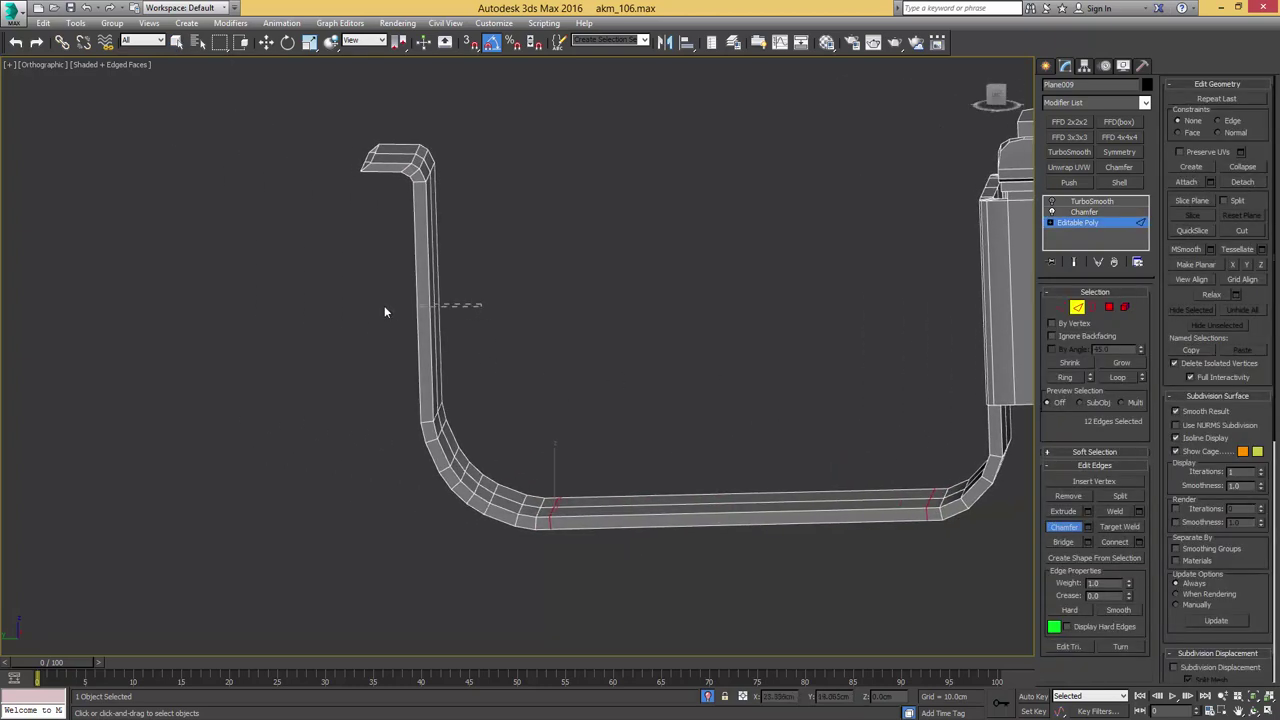
Add supporting edge loops near the ends of the trigger guard's rear and front uprights by connecting and chamfering
{"action": "left_click_drag", "start_coordinate": [427, 302], "coordinate": [448, 192]}
{"action": "middle_click_drag", "start_coordinate": [875, 359], "coordinate": [748, 352]}
{"action": "left_click_drag", "start_coordinate": [750, 352], "coordinate": [823, 356]}
{"action": "key", "text": "ctrl+shift+e"}
{"action": "left_click", "coordinate": [796, 340], "text": "ctrl"}
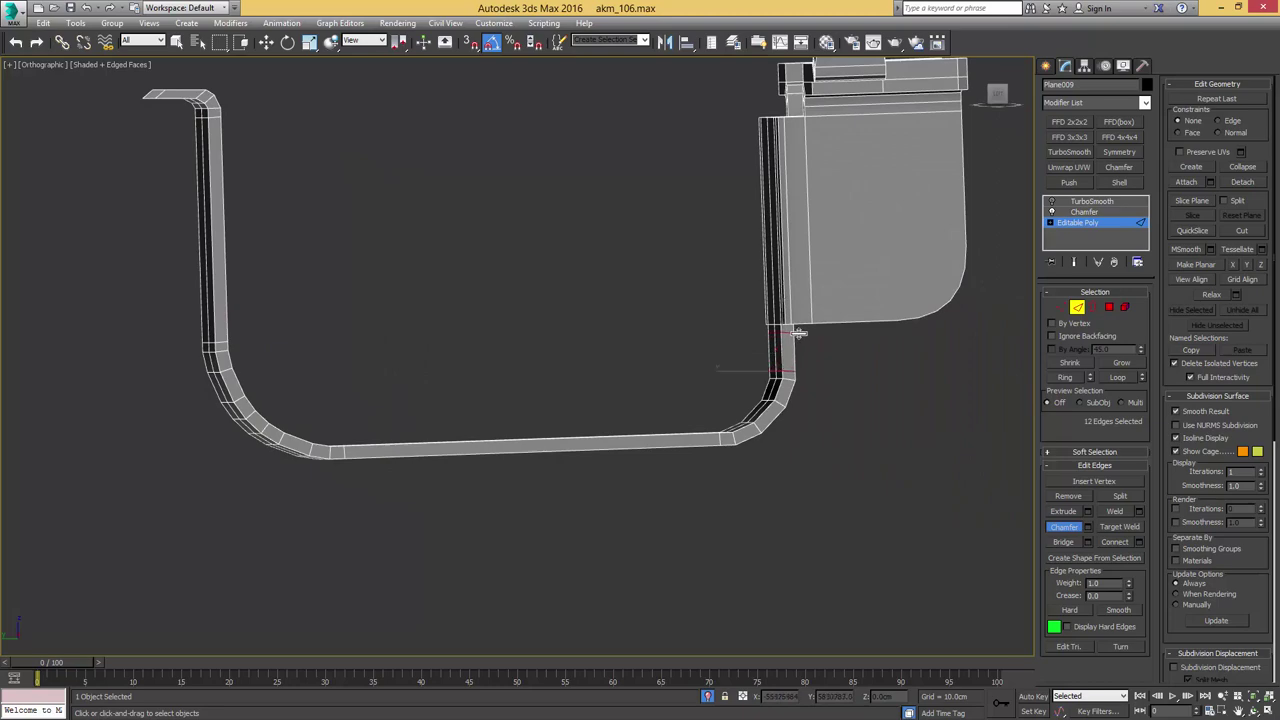
{"action": "middle_click_drag", "start_coordinate": [826, 308], "coordinate": [758, 388], "text": "alt"}
Turn TurboSmooth back on for the trigger guard and inspect the shading of its rounded upper tab with edges hidden
{"action": "left_click", "coordinate": [1099, 221]}
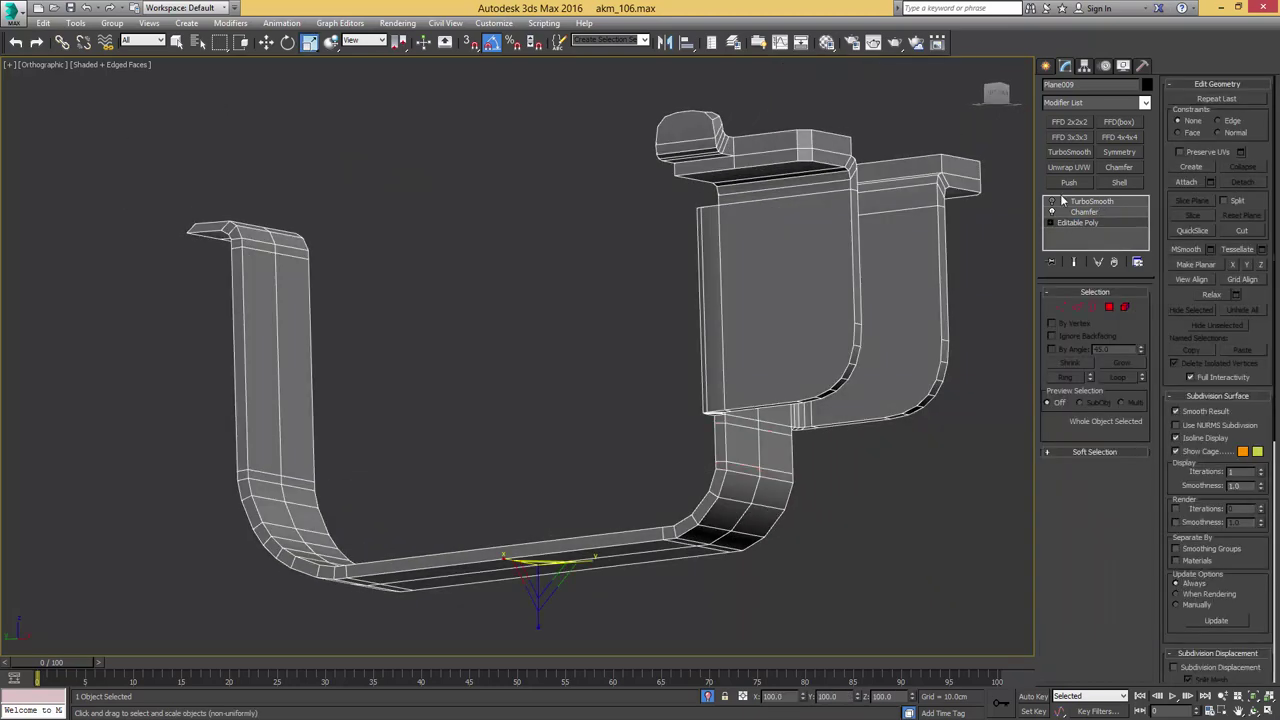
{"action": "left_click", "coordinate": [1052, 201]}
{"action": "left_click", "coordinate": [1075, 201]}
{"action": "middle_click_drag", "start_coordinate": [783, 246], "coordinate": [807, 337]}
{"action": "mouse_move", "coordinate": [807, 337]}
{"action": "middle_mouse_down", "text": "alt"}
{"action": "mouse_move", "coordinate": [786, 329]}
{"action": "mouse_move", "coordinate": [740, 222]}
{"action": "mouse_move", "coordinate": [746, 280]}
{"action": "middle_mouse_up", "text": "alt"}
{"action": "key", "text": "w"}
{"action": "key", "text": "F4"}
{"action": "scroll", "coordinate": [775, 256], "scroll_direction": "up", "scroll_amount": 5}
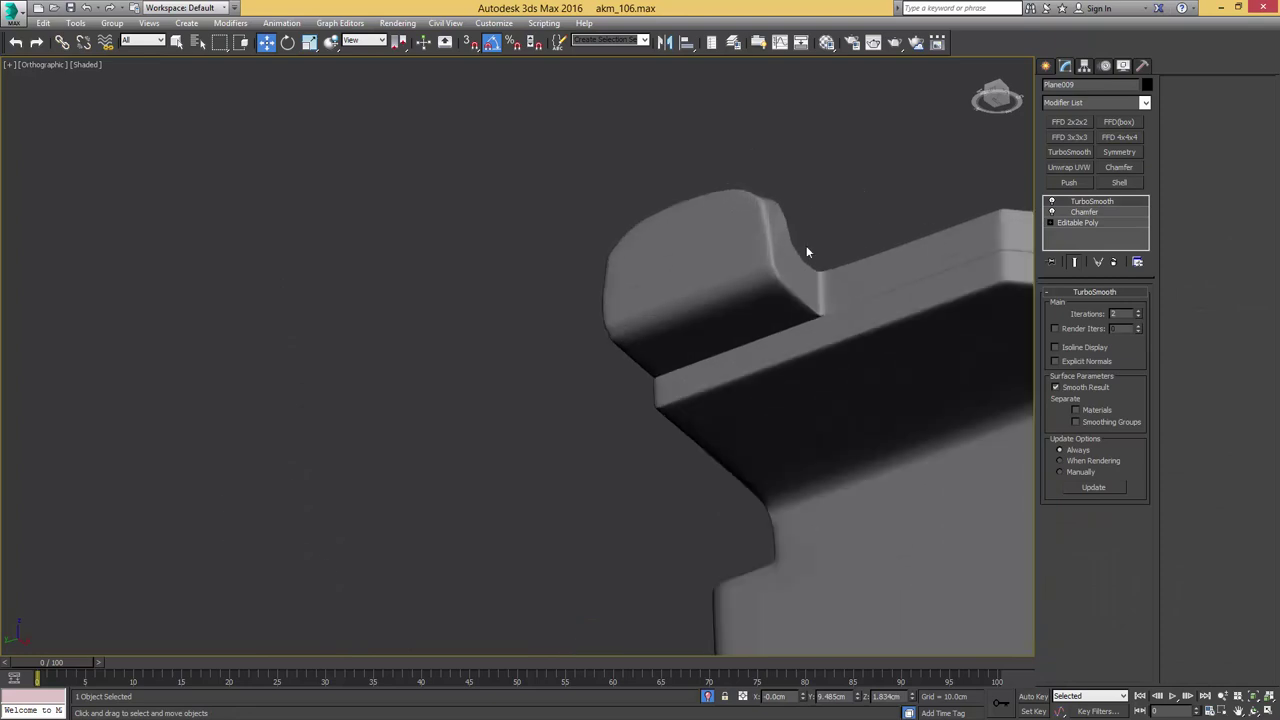
Select the five connected polygons on the face and underside of the guard's rounded upper tab and assign them a separate smoothing group
{"action": "left_click", "coordinate": [1078, 225]}
{"action": "key", "text": "F4"}
{"action": "key", "text": "4"}
{"action": "key", "text": "q"}
{"action": "left_click", "coordinate": [770, 310]}
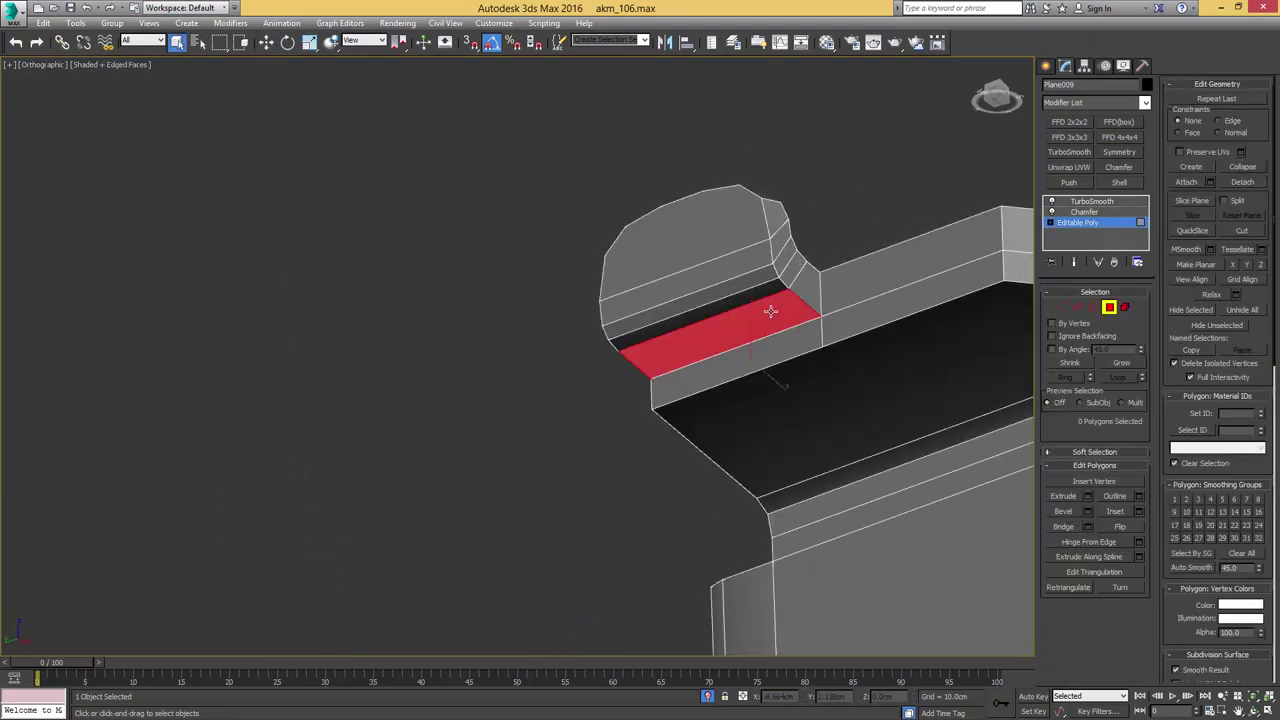
{"action": "left_click", "coordinate": [763, 296], "text": "ctrl"}
{"action": "left_click", "coordinate": [760, 279], "text": "ctrl"}
{"action": "left_click", "coordinate": [749, 257], "text": "ctrl"}
{"action": "left_click", "coordinate": [737, 225], "text": "ctrl"}
{"action": "scroll", "coordinate": [888, 257], "scroll_direction": "down", "scroll_amount": 3}
{"action": "middle_click_drag", "start_coordinate": [888, 257], "coordinate": [782, 277], "text": "alt"}
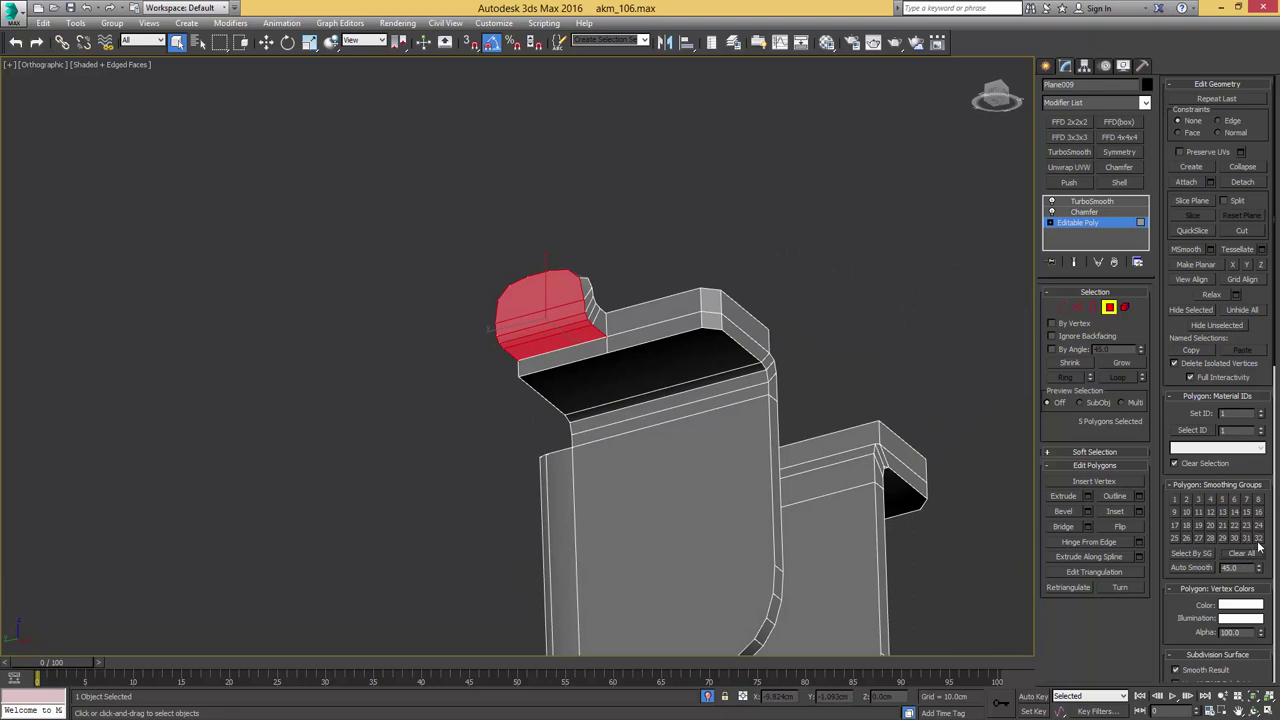
Return the trigger guard to its TurboSmooth level, hide the edge display and exit isolation
{"action": "middle_click_drag", "start_coordinate": [592, 332], "coordinate": [686, 264]}
{"action": "key", "text": "4"}
{"action": "key", "text": "F4"}
{"action": "left_click", "coordinate": [1087, 204]}
{"action": "scroll", "coordinate": [812, 186], "scroll_direction": "down", "scroll_amount": 4}
{"action": "key", "text": "alt+q"}
{"action": "scroll", "coordinate": [765, 222], "scroll_direction": "down", "scroll_amount": 5}
{"action": "scroll", "coordinate": [686, 264], "scroll_direction": "up", "scroll_amount": 5}
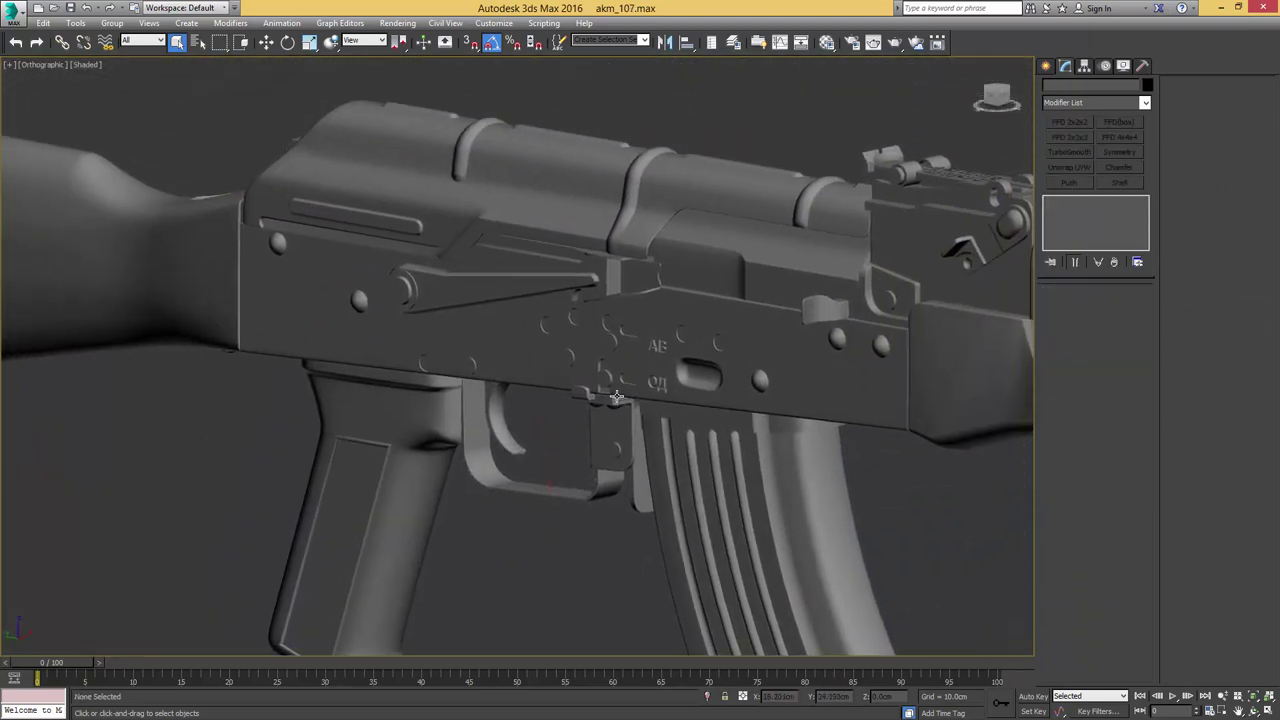
Select the four small rivets around the trigger guard's front bracket and apply TurboSmooth with 2 iterations
{"action": "scroll", "coordinate": [617, 397], "scroll_direction": "up", "scroll_amount": 5}
{"action": "left_click", "coordinate": [565, 398]}
{"action": "key", "text": "F4"}
{"action": "middle_click_drag", "start_coordinate": [684, 369], "coordinate": [490, 330], "text": "alt"}
{"action": "left_click", "coordinate": [872, 335], "text": "ctrl"}
{"action": "left_click", "coordinate": [911, 358], "text": "ctrl"}
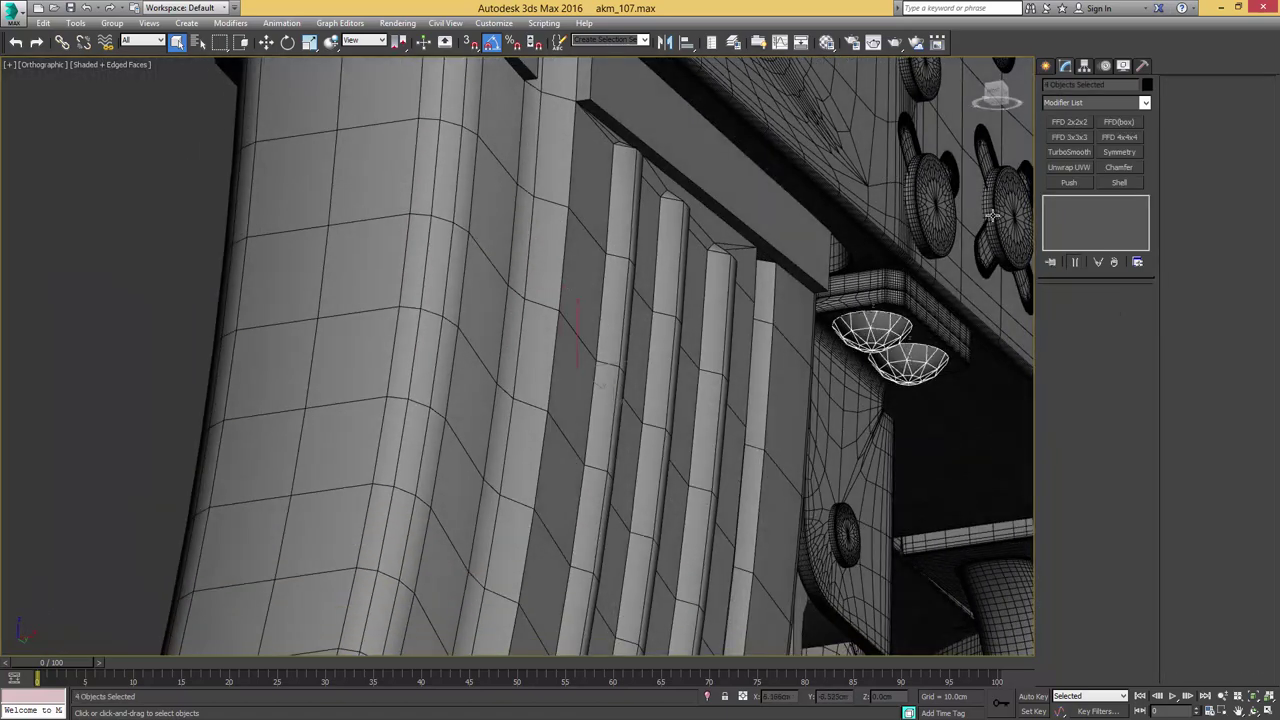
{"action": "left_click", "coordinate": [1070, 154]}
{"action": "left_click", "coordinate": [1138, 314]}
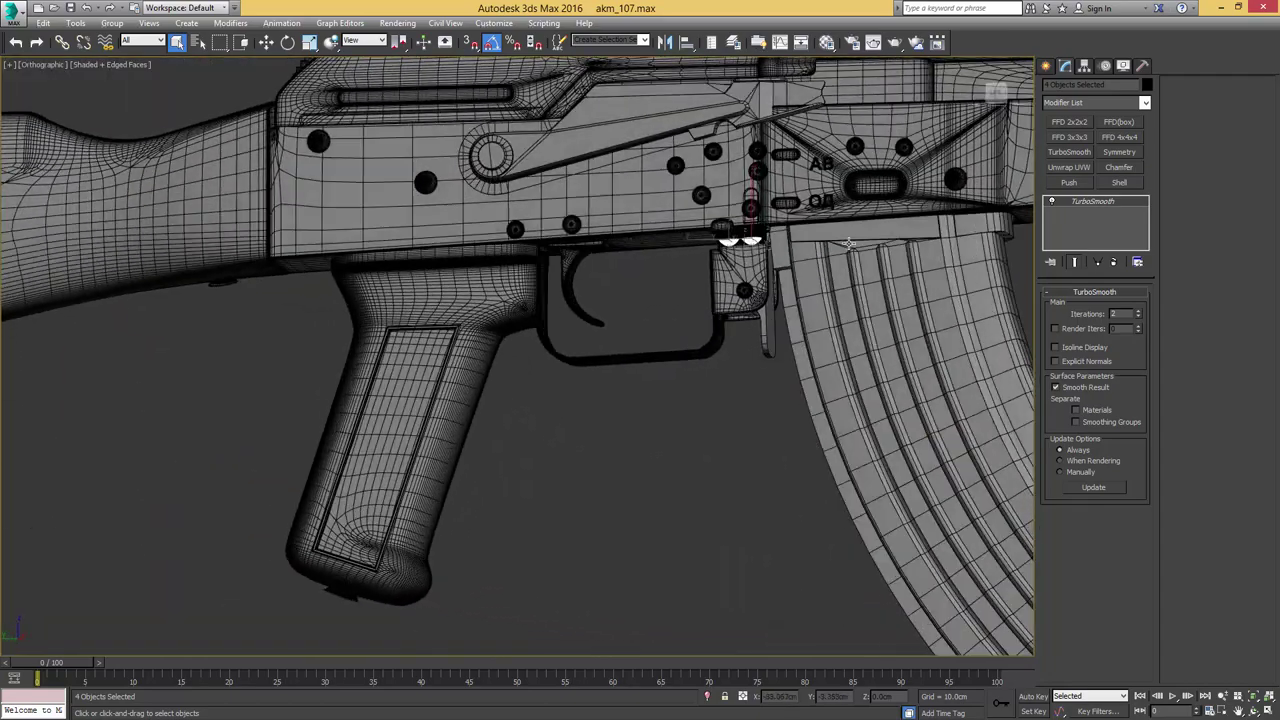
{"action": "middle_click_drag", "start_coordinate": [848, 243], "coordinate": [767, 313], "text": "alt"}
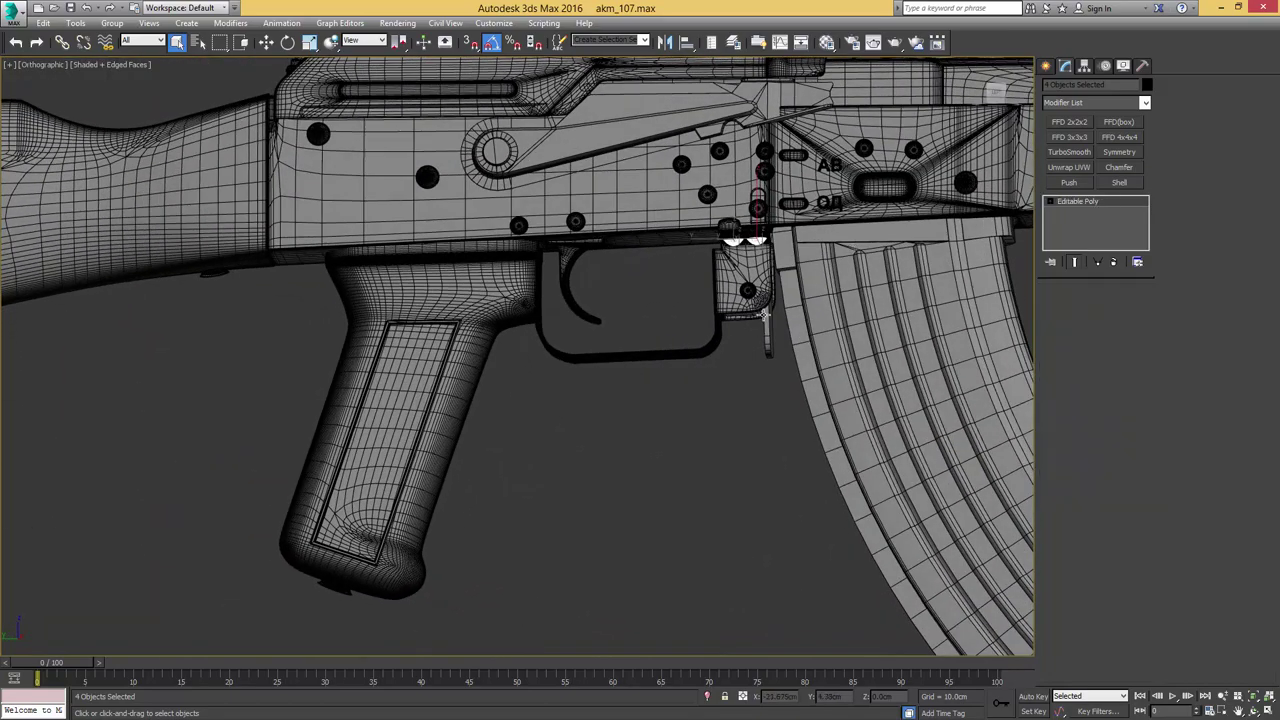
Isolate the magazine release lever, paste the Chamfer and TurboSmooth modifiers onto it and check the smoothed result
{"action": "left_click", "coordinate": [765, 315]}
{"action": "scroll", "coordinate": [765, 315], "scroll_direction": "up", "scroll_amount": 5}
{"action": "key", "text": "alt+q"}
{"action": "right_click", "coordinate": [1079, 201]}
{"action": "left_click", "coordinate": [1096, 210]}
{"action": "left_click", "coordinate": [1085, 212]}
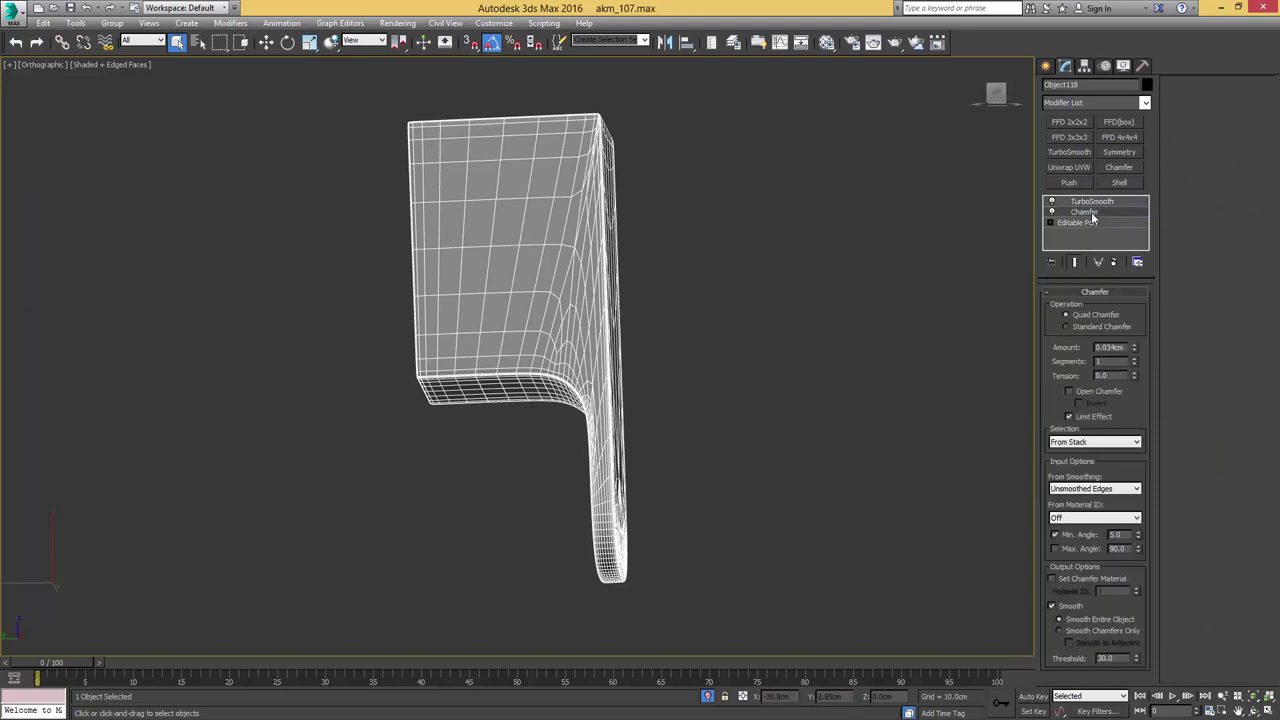
{"action": "mouse_move", "coordinate": [696, 326]}
{"action": "middle_mouse_down"}
{"action": "mouse_move", "coordinate": [838, 258]}
{"action": "mouse_move", "coordinate": [777, 309]}
{"action": "mouse_move", "coordinate": [818, 263]}
{"action": "mouse_move", "coordinate": [763, 282]}
{"action": "middle_mouse_up"}
{"action": "key", "text": "F4"}
{"action": "scroll", "coordinate": [763, 282], "scroll_direction": "up", "scroll_amount": 3}
{"action": "scroll", "coordinate": [766, 278], "scroll_direction": "down", "scroll_amount": 5}
{"action": "scroll", "coordinate": [775, 275], "scroll_direction": "up", "scroll_amount": 4}
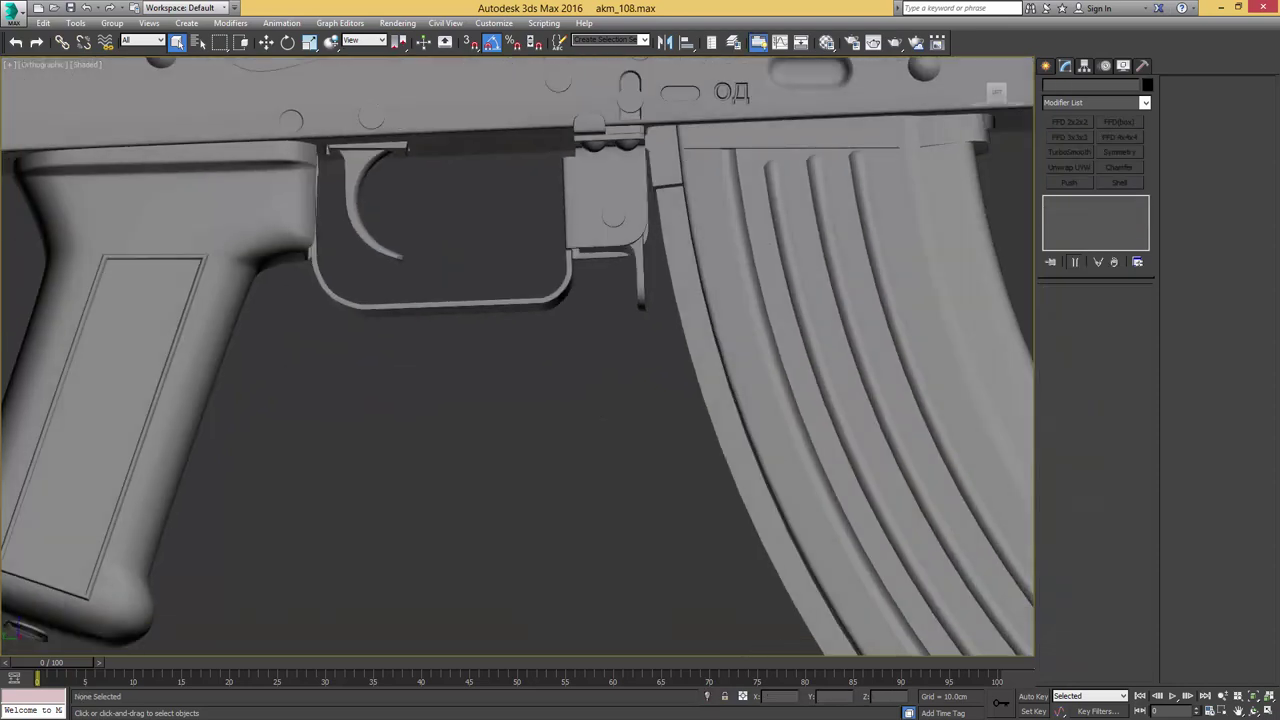
Compare the magazine ribs with the tnt_safety_off reference photo, then isolate the magazine and show its base mesh with edges
{"action": "left_click_drag", "start_coordinate": [1279, 122], "coordinate": [556, 94]}
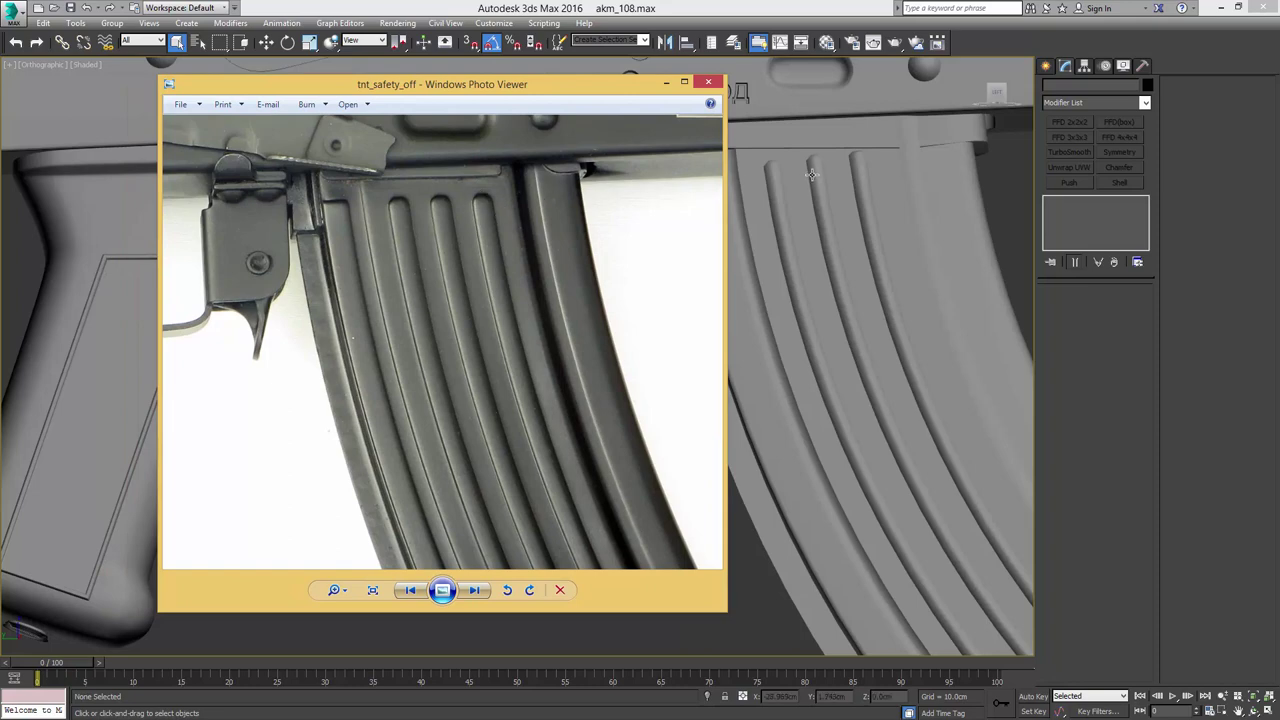
{"action": "left_click_drag", "start_coordinate": [543, 93], "coordinate": [1279, 115]}
{"action": "left_click", "coordinate": [875, 253]}
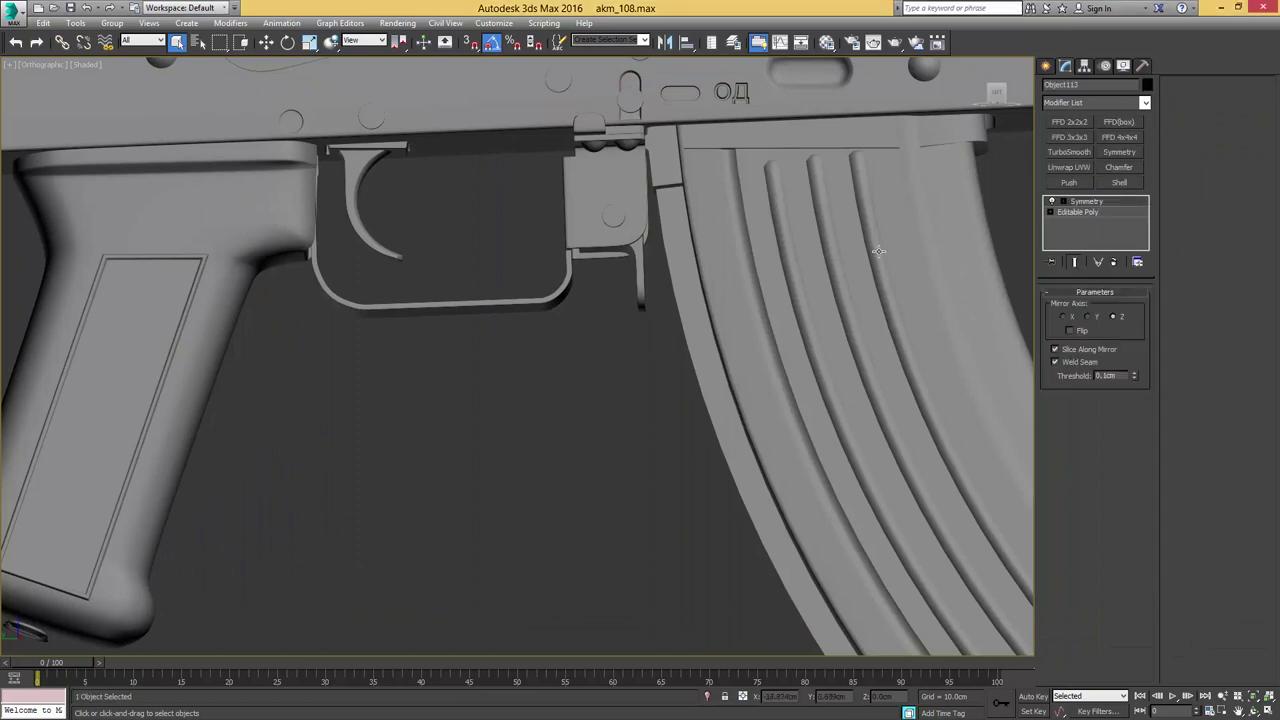
{"action": "key", "text": "alt+q"}
{"action": "left_click", "coordinate": [1078, 212]}
{"action": "key", "text": "F4"}
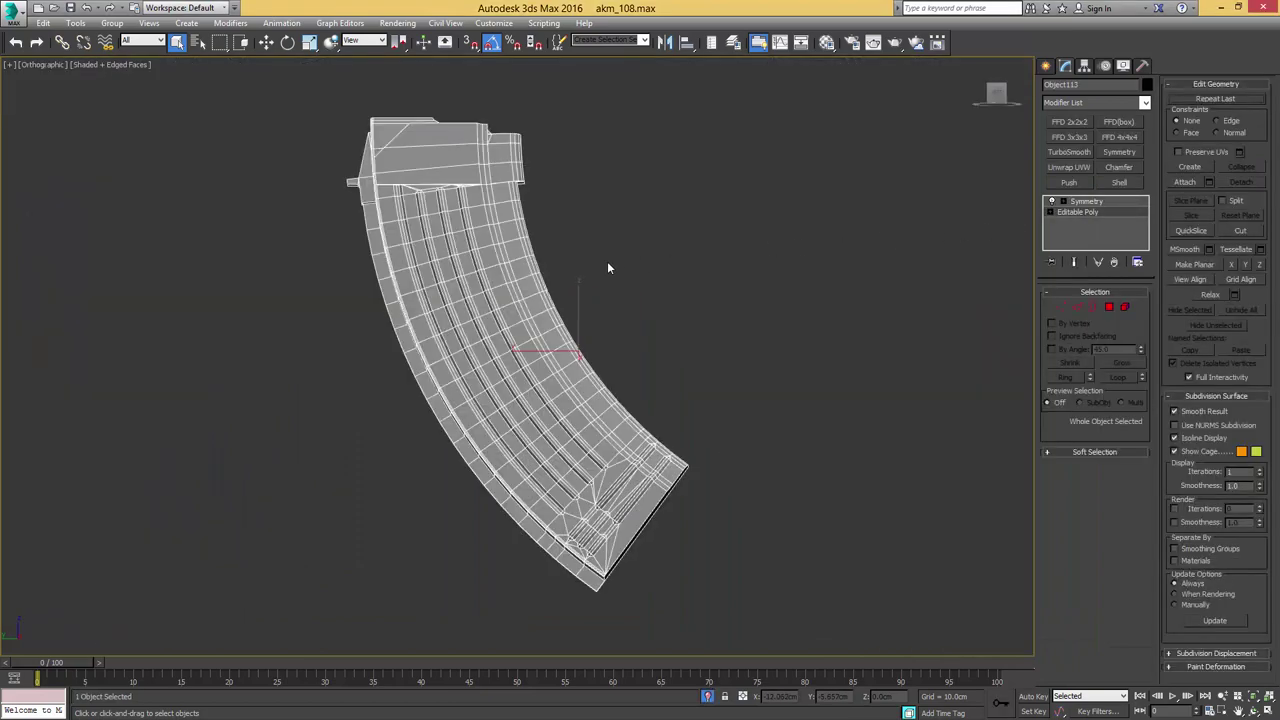
Select the long border edge loops of all four curved ribs on the magazine's side
{"action": "middle_click_drag", "start_coordinate": [612, 261], "coordinate": [691, 224], "text": "alt"}
{"action": "scroll", "coordinate": [691, 224], "scroll_direction": "up", "scroll_amount": 5}
{"action": "key", "text": "2"}
{"action": "double_click", "coordinate": [660, 275]}
{"action": "double_click", "coordinate": [681, 270], "text": "ctrl"}
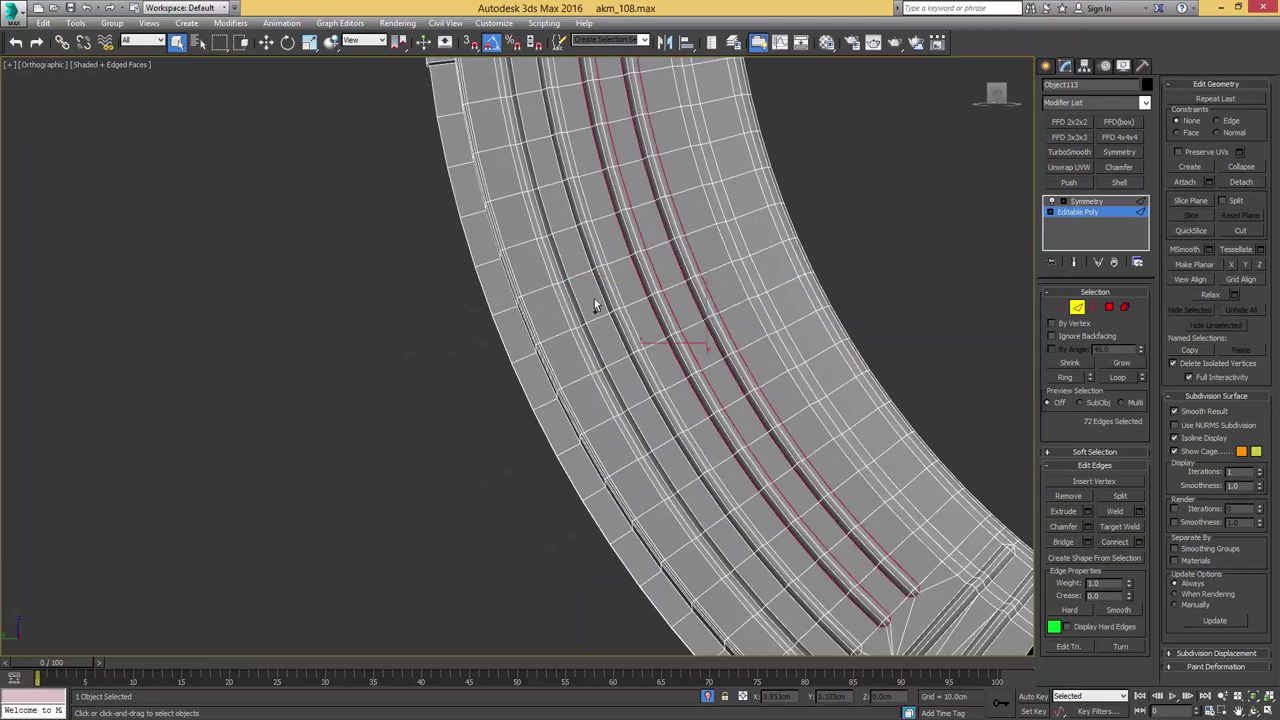
{"action": "double_click", "coordinate": [564, 305], "text": "ctrl"}
{"action": "double_click", "coordinate": [562, 307], "text": "ctrl"}
{"action": "middle_click_drag", "start_coordinate": [545, 142], "coordinate": [572, 353]}
{"action": "scroll", "coordinate": [547, 287], "scroll_direction": "up", "scroll_amount": 5}
{"action": "middle_click_drag", "start_coordinate": [551, 288], "coordinate": [563, 313], "text": "alt"}
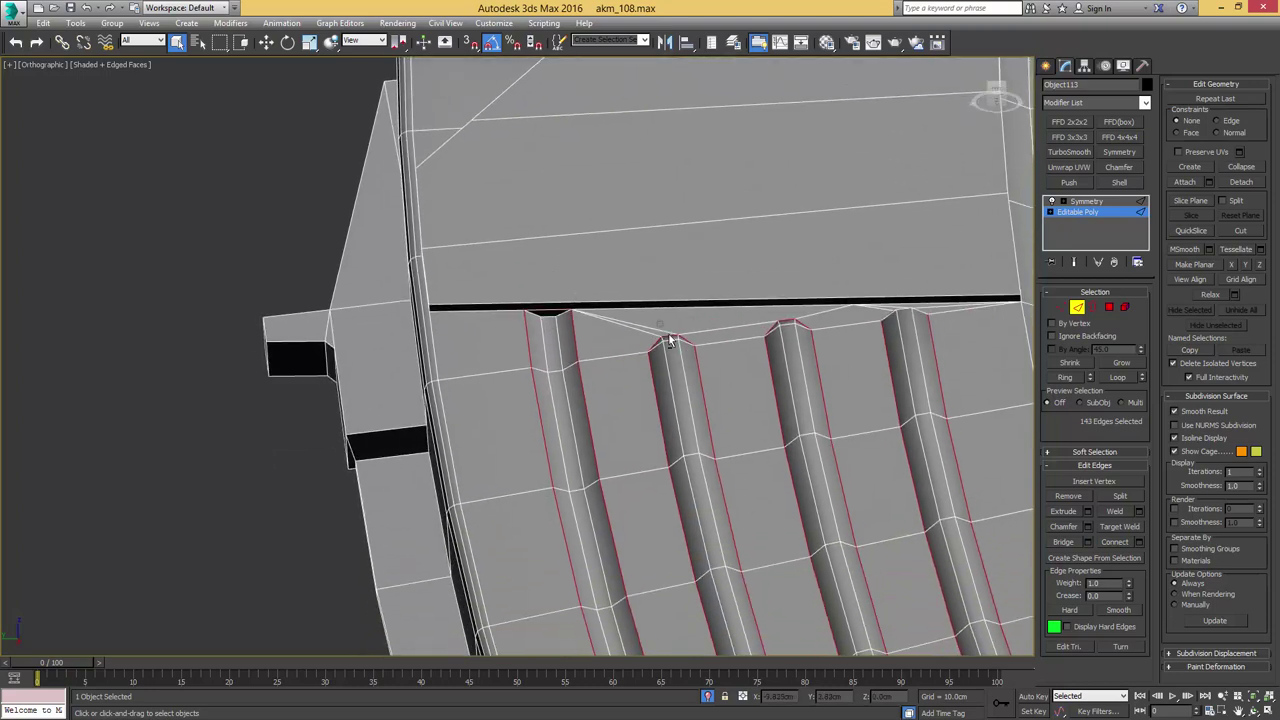
Deselect the short edges that close the upper and lower ends of the magazine ribs
{"action": "left_click_drag", "start_coordinate": [685, 347], "coordinate": [688, 347], "text": "alt"}
{"action": "middle_click_drag", "start_coordinate": [772, 315], "coordinate": [680, 291]}
{"action": "scroll", "coordinate": [680, 291], "scroll_direction": "up", "scroll_amount": 3}
{"action": "left_click_drag", "start_coordinate": [682, 290], "coordinate": [715, 311], "text": "alt"}
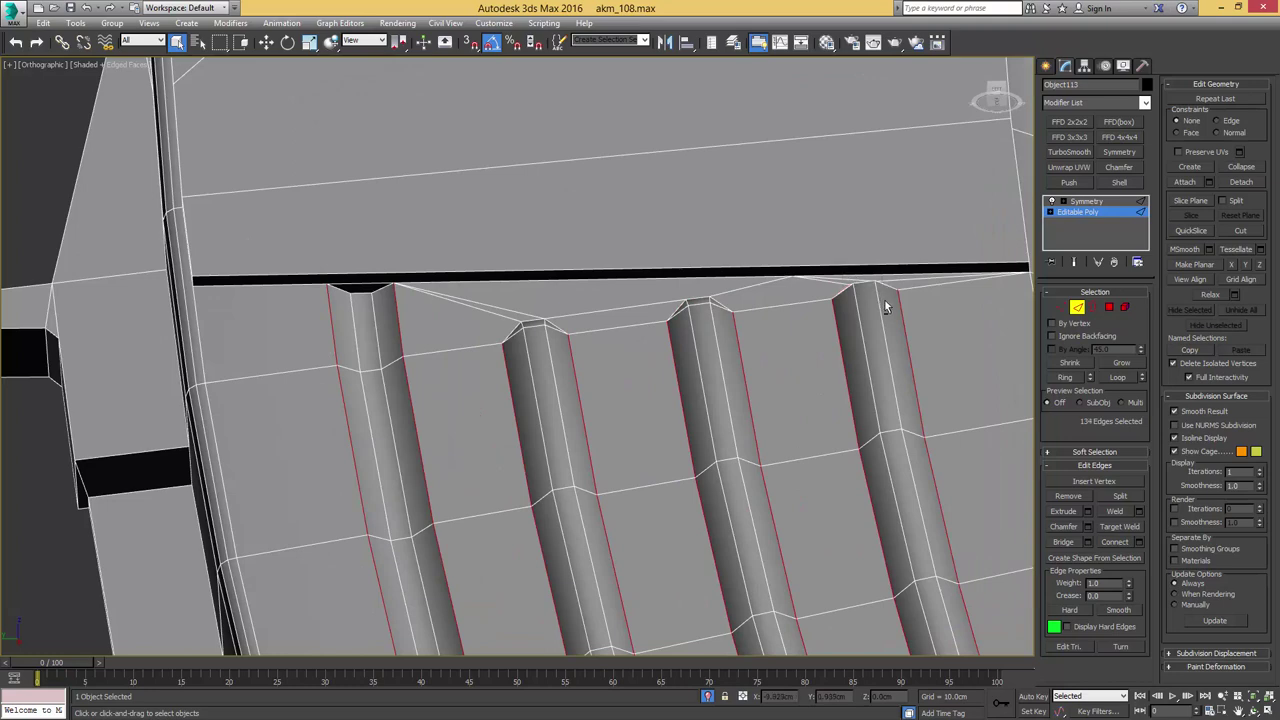
{"action": "scroll", "coordinate": [885, 307], "scroll_direction": "down", "scroll_amount": 8}
{"action": "middle_click_drag", "start_coordinate": [992, 526], "coordinate": [762, 336]}
{"action": "scroll", "coordinate": [768, 338], "scroll_direction": "up", "scroll_amount": 5}
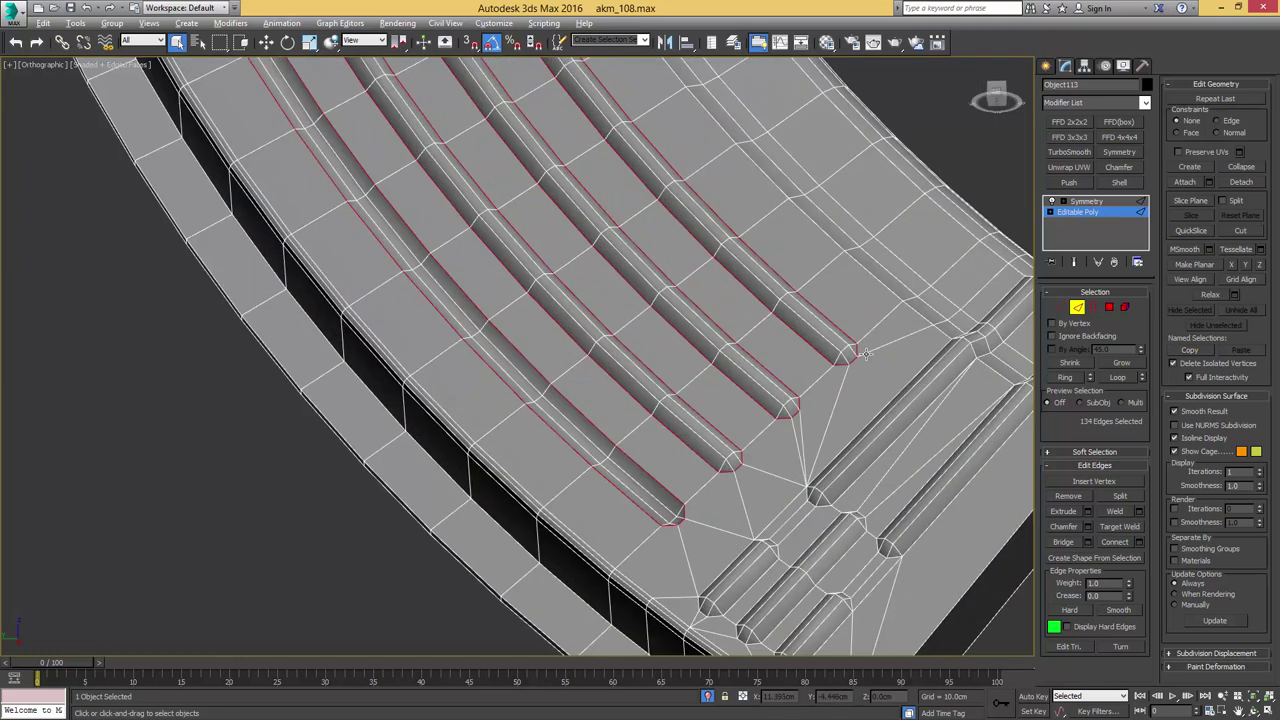
{"action": "left_click", "coordinate": [846, 374], "text": "alt"}
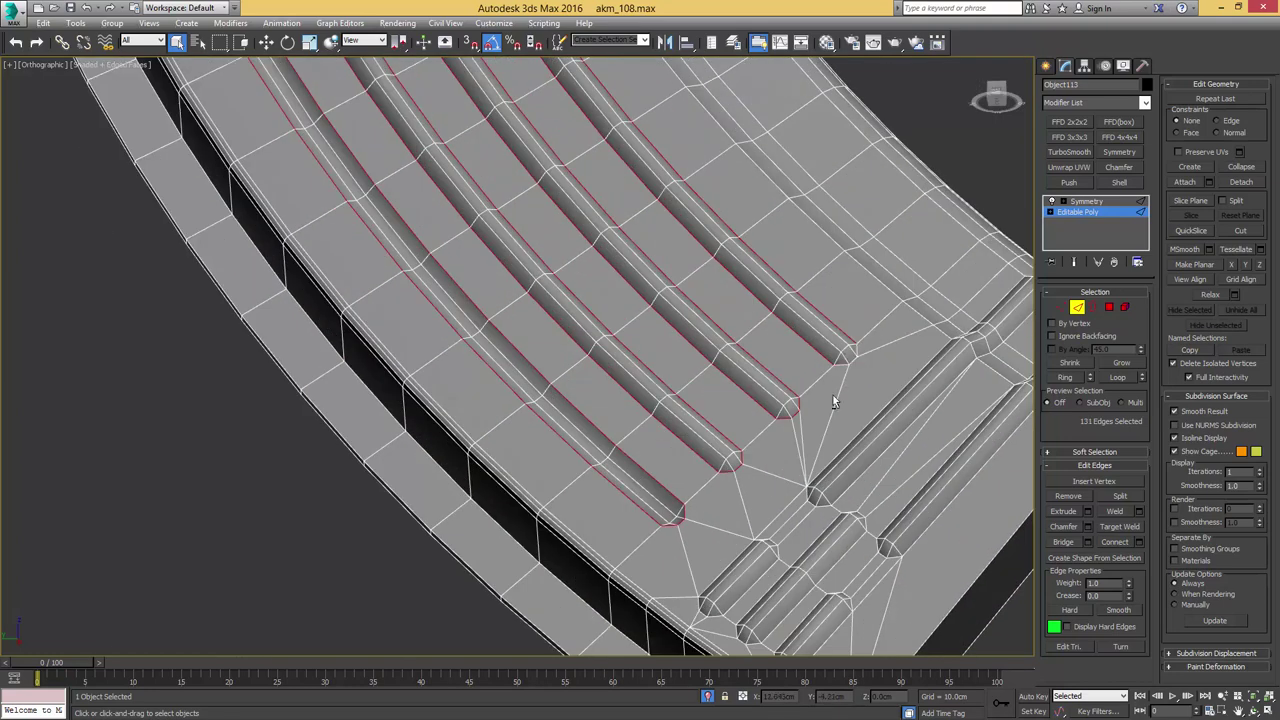
{"action": "left_click", "coordinate": [791, 431], "text": "alt"}
Chamfer the selected rib border edges by about 0.079 cm with the Smooth option off
{"action": "middle_click_drag", "start_coordinate": [676, 338], "coordinate": [683, 411]}
{"action": "scroll", "coordinate": [683, 411], "scroll_direction": "down", "scroll_amount": 3}
{"action": "mouse_move", "coordinate": [647, 367]}
{"action": "middle_mouse_down", "text": "alt"}
{"action": "mouse_move", "coordinate": [651, 300]}
{"action": "mouse_move", "coordinate": [688, 440]}
{"action": "mouse_move", "coordinate": [632, 248]}
{"action": "mouse_move", "coordinate": [662, 360]}
{"action": "middle_mouse_up", "text": "alt"}
{"action": "scroll", "coordinate": [675, 355], "scroll_direction": "down", "scroll_amount": 2}
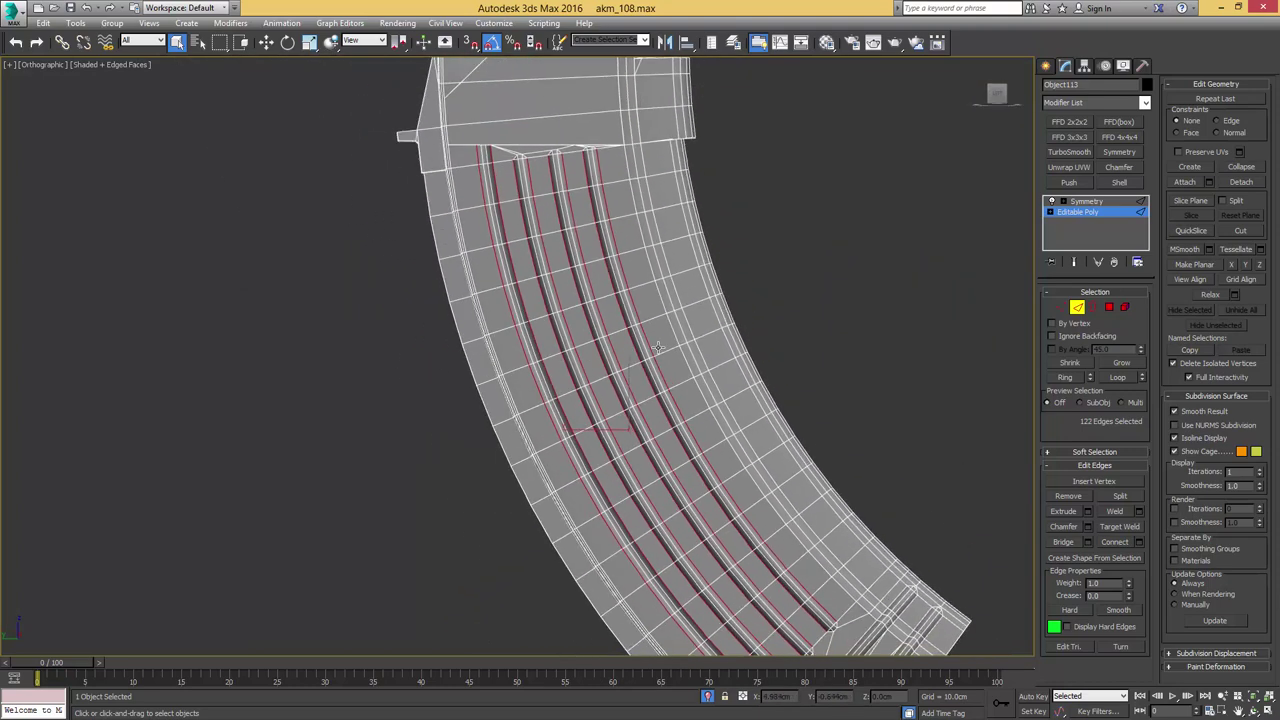
{"action": "left_click", "coordinate": [1087, 526]}
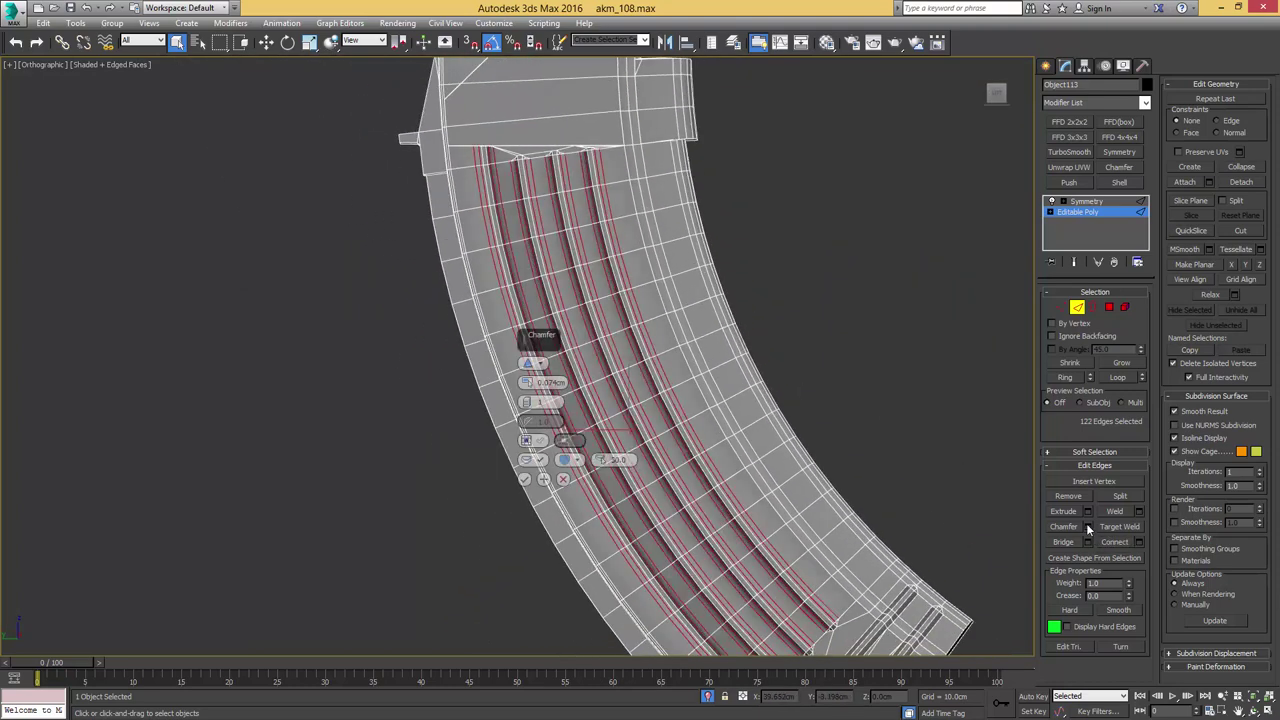
{"action": "left_click", "coordinate": [538, 459]}
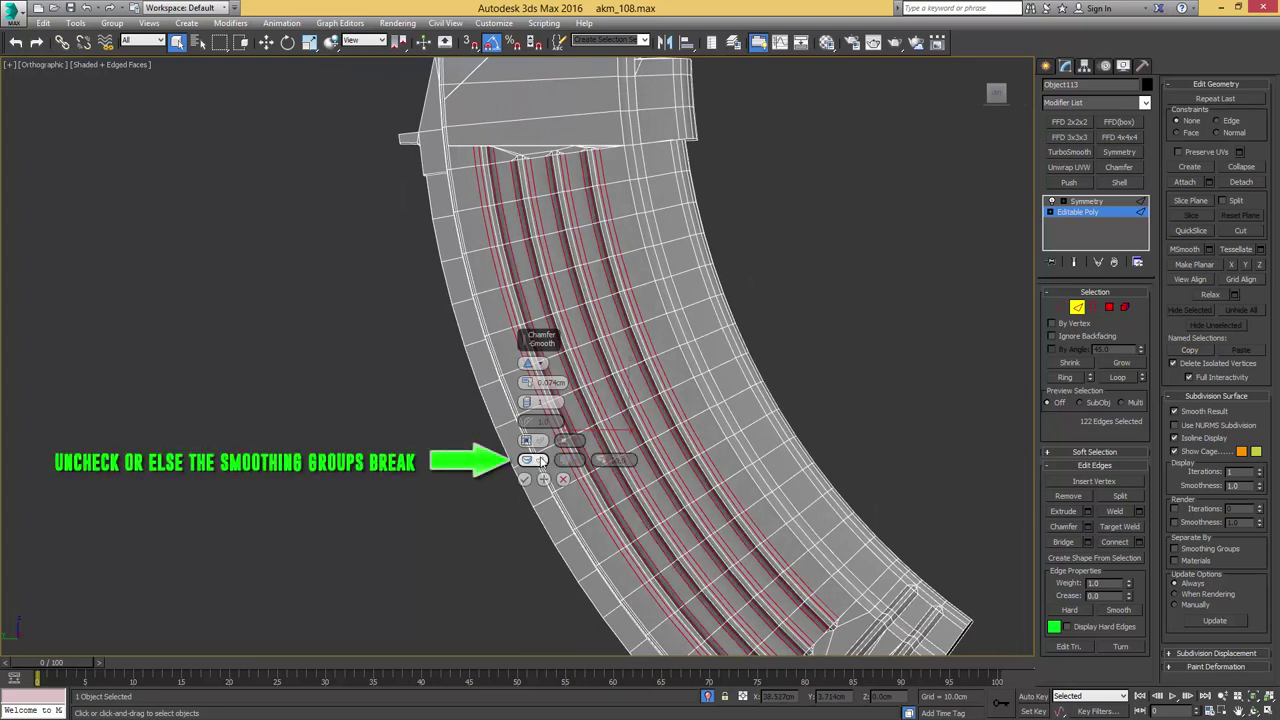
{"action": "scroll", "coordinate": [650, 306], "scroll_direction": "up", "scroll_amount": 4}
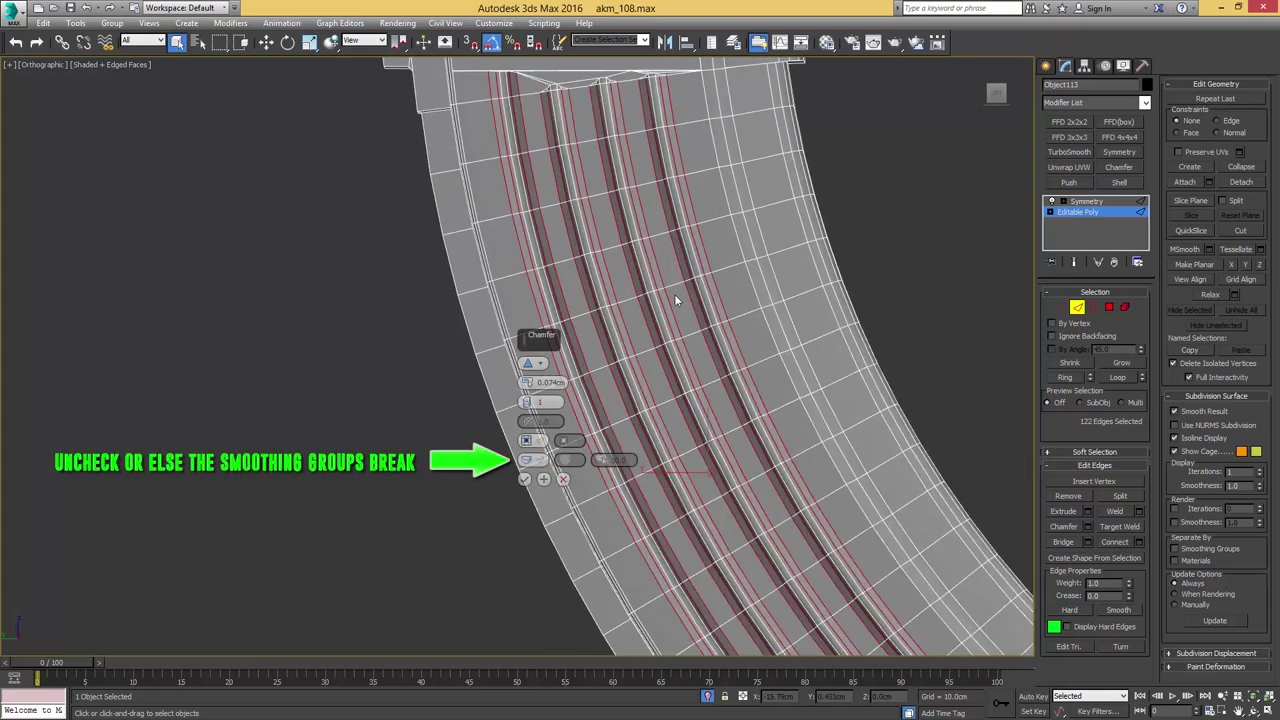
{"action": "middle_click_drag", "start_coordinate": [674, 294], "coordinate": [672, 264], "text": "alt"}
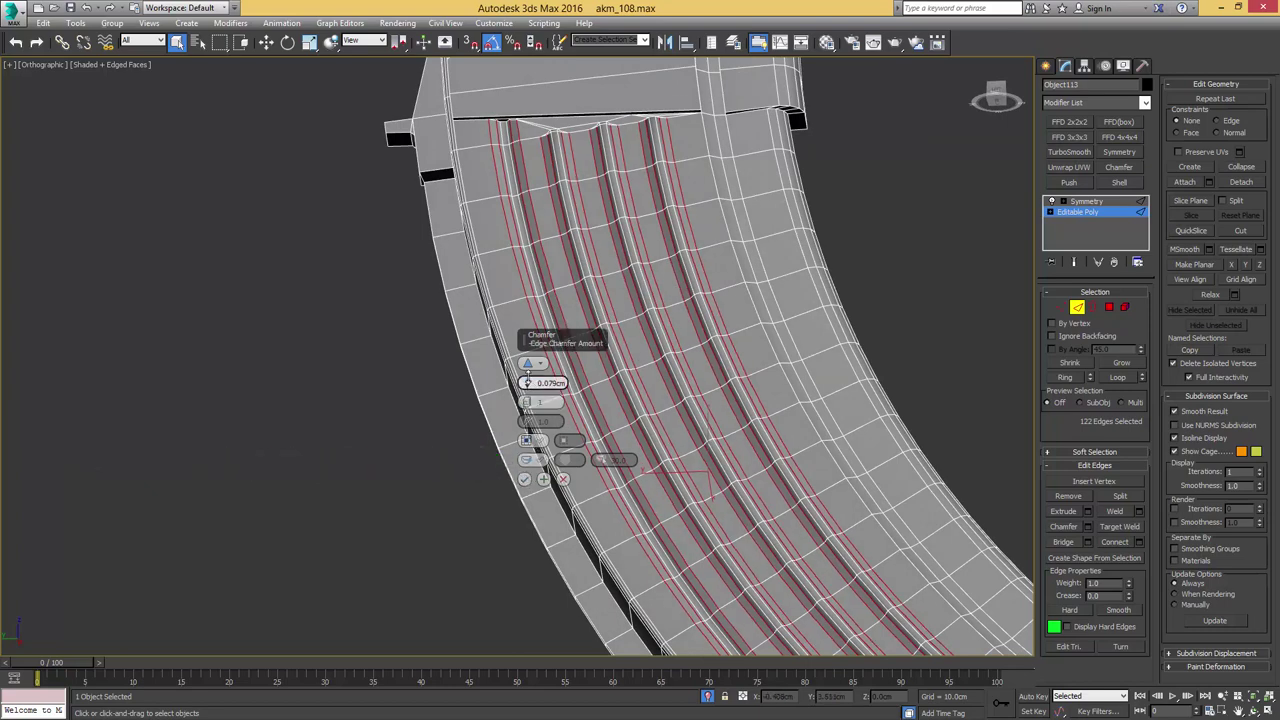
{"action": "left_click", "coordinate": [524, 479]}
Remove the two inner chamfer edge loops from the magazine's rearmost rib, together with their vertices
{"action": "middle_click_drag", "start_coordinate": [540, 180], "coordinate": [601, 261]}
{"action": "scroll", "coordinate": [559, 230], "scroll_direction": "up", "scroll_amount": 3}
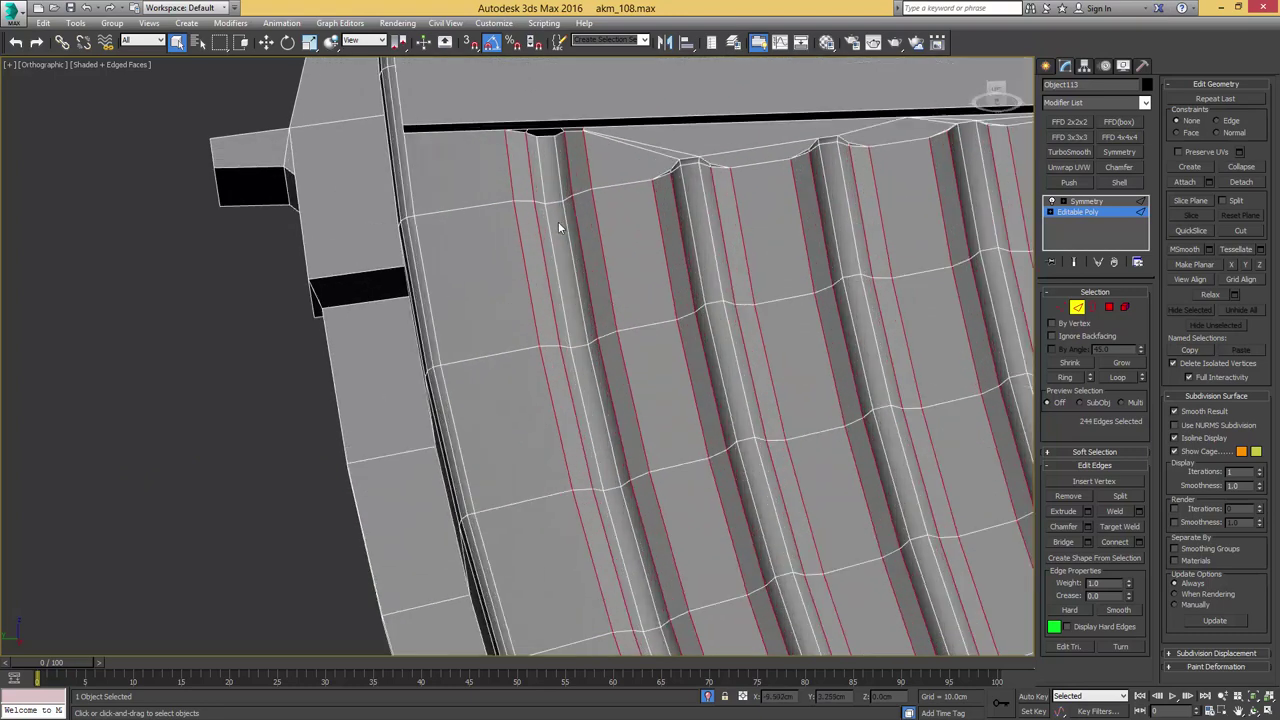
{"action": "double_click", "coordinate": [540, 227]}
{"action": "double_click", "coordinate": [578, 221], "text": "ctrl"}
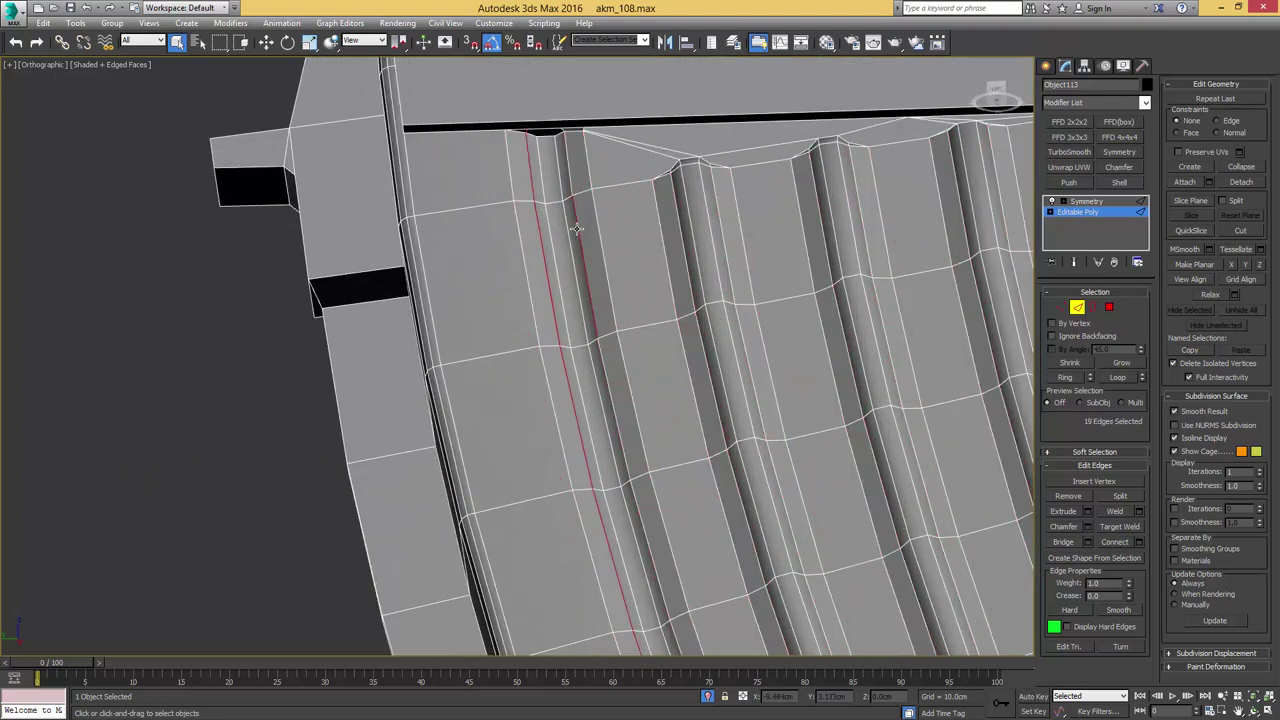
{"action": "key", "text": "ctrl+BackSpace"}
Target-weld the stray vertex at the upper corner of the rearmost rib to its neighbour
{"action": "scroll", "coordinate": [568, 100], "scroll_direction": "up", "scroll_amount": 6}
{"action": "middle_click_drag", "start_coordinate": [568, 100], "coordinate": [618, 158]}
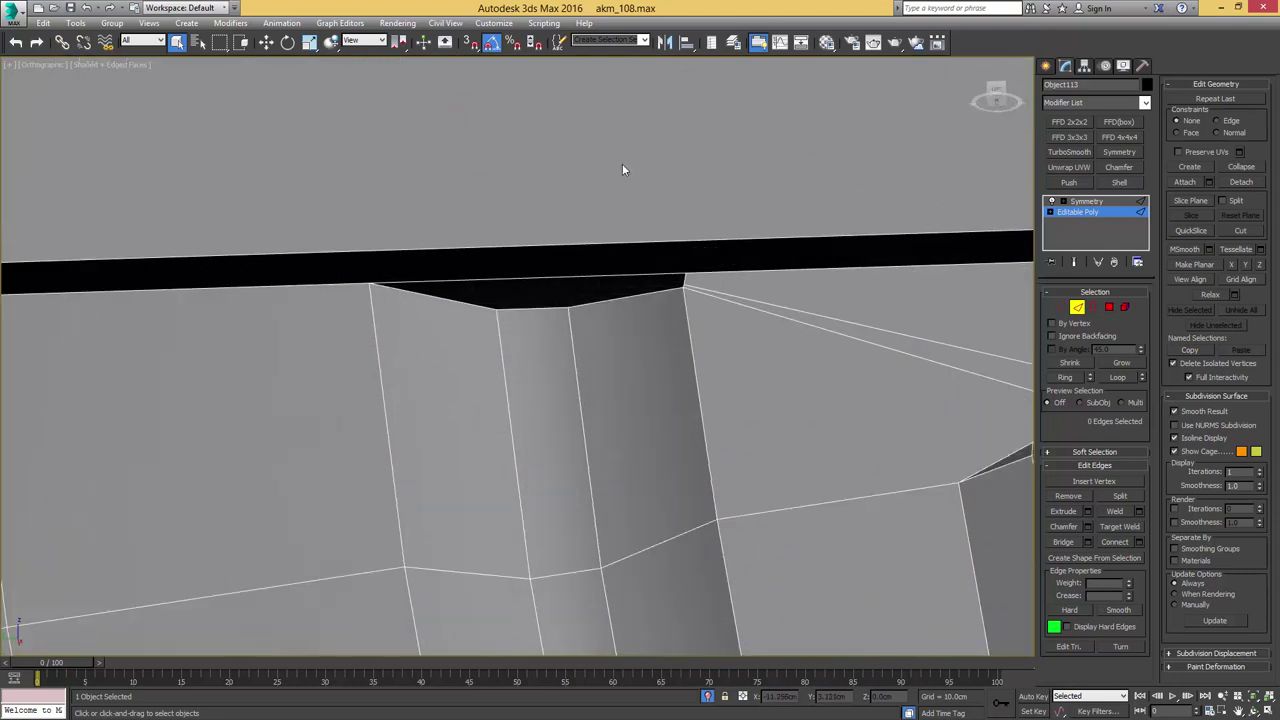
{"action": "key", "text": "1"}
{"action": "scroll", "coordinate": [682, 295], "scroll_direction": "up", "scroll_amount": 4}
{"action": "key", "text": "ctrl+shift+w"}
{"action": "left_click", "coordinate": [680, 270]}
{"action": "left_click", "coordinate": [682, 263]}
{"action": "left_click", "coordinate": [687, 230]}
{"action": "scroll", "coordinate": [708, 248], "scroll_direction": "down", "scroll_amount": 5}
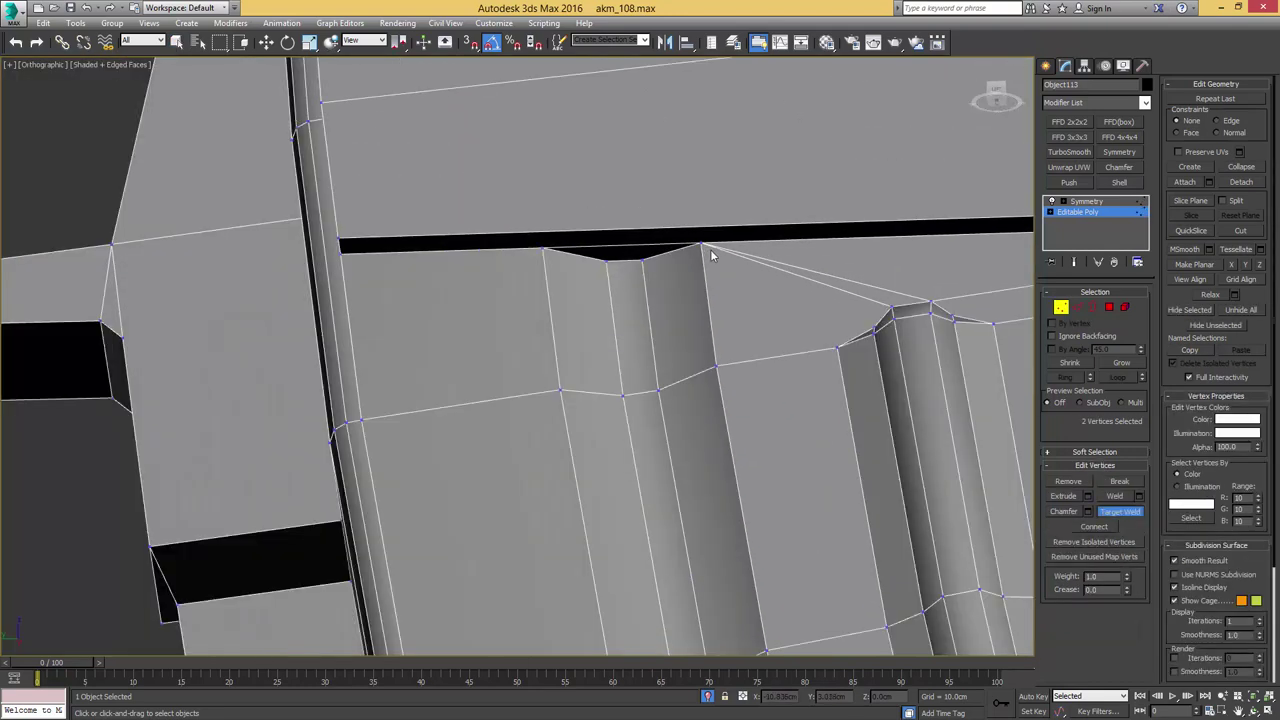
Select the inner chamfer edge loops on both sides of the other three magazine ribs and remove them
{"action": "key", "text": "1"}
{"action": "middle_click_drag", "start_coordinate": [885, 375], "coordinate": [764, 306]}
{"action": "key", "text": "2"}
{"action": "key", "text": "q"}
{"action": "double_click", "coordinate": [757, 306]}
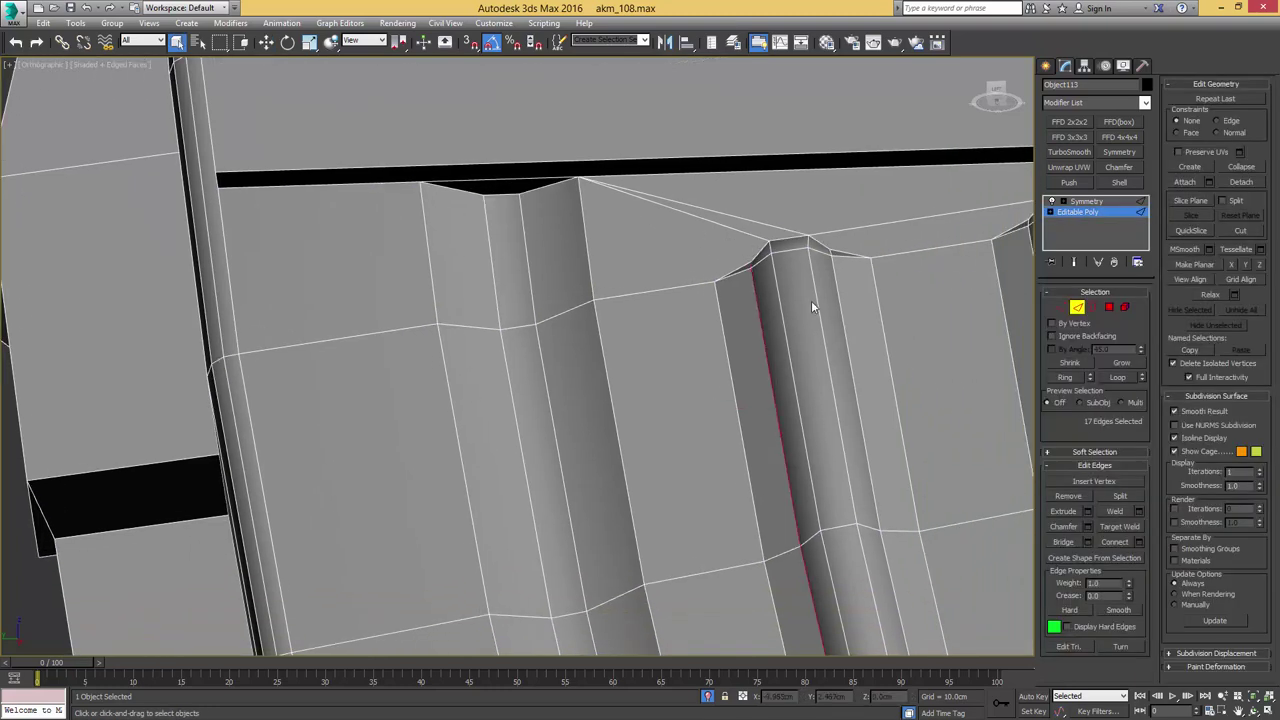
{"action": "double_click", "coordinate": [841, 298], "text": "ctrl"}
{"action": "scroll", "coordinate": [842, 299], "scroll_direction": "down", "scroll_amount": 6}
{"action": "middle_click_drag", "start_coordinate": [846, 304], "coordinate": [582, 58]}
{"action": "scroll", "coordinate": [822, 431], "scroll_direction": "up", "scroll_amount": 4}
{"action": "double_click", "coordinate": [889, 488], "text": "ctrl"}
{"action": "double_click", "coordinate": [900, 496], "text": "ctrl"}
{"action": "double_click", "coordinate": [964, 433], "text": "ctrl"}
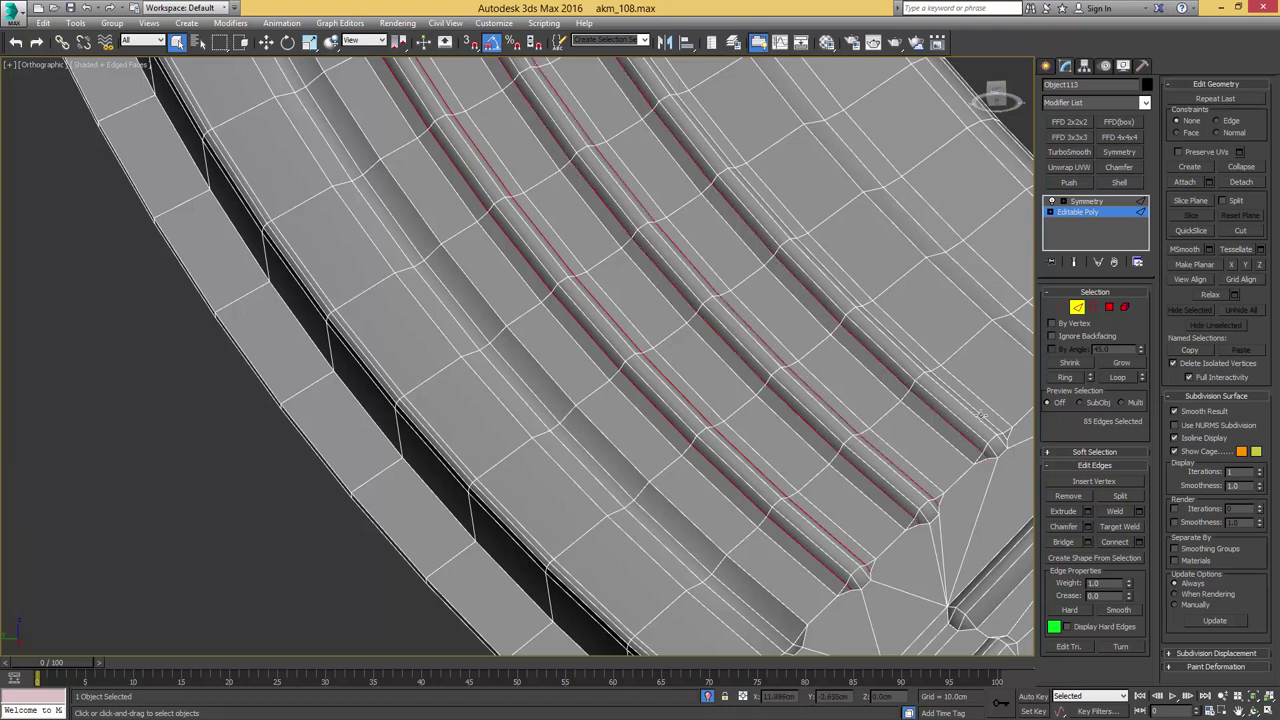
{"action": "scroll", "coordinate": [905, 420], "scroll_direction": "down", "scroll_amount": 6}
{"action": "left_click", "coordinate": [905, 430]}
Hide the magazine's edge display and compare its lower ribs with the GHK-AKM-3 reference photo
{"action": "middle_click_drag", "start_coordinate": [856, 364], "coordinate": [880, 396], "text": "alt"}
{"action": "key", "text": "2"}
{"action": "key", "text": "F4"}
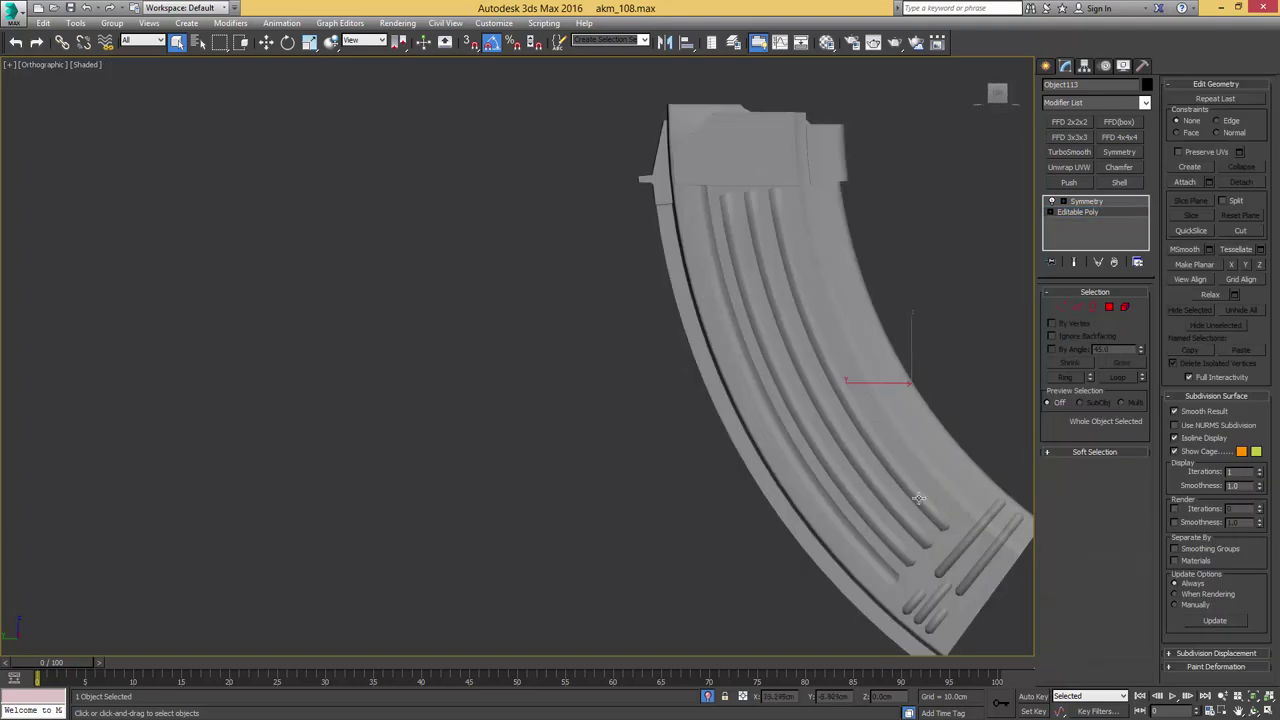
{"action": "middle_click_drag", "start_coordinate": [916, 547], "coordinate": [767, 303]}
{"action": "scroll", "coordinate": [766, 303], "scroll_direction": "up", "scroll_amount": 2}
{"action": "left_click_drag", "start_coordinate": [1279, 114], "coordinate": [380, 54]}
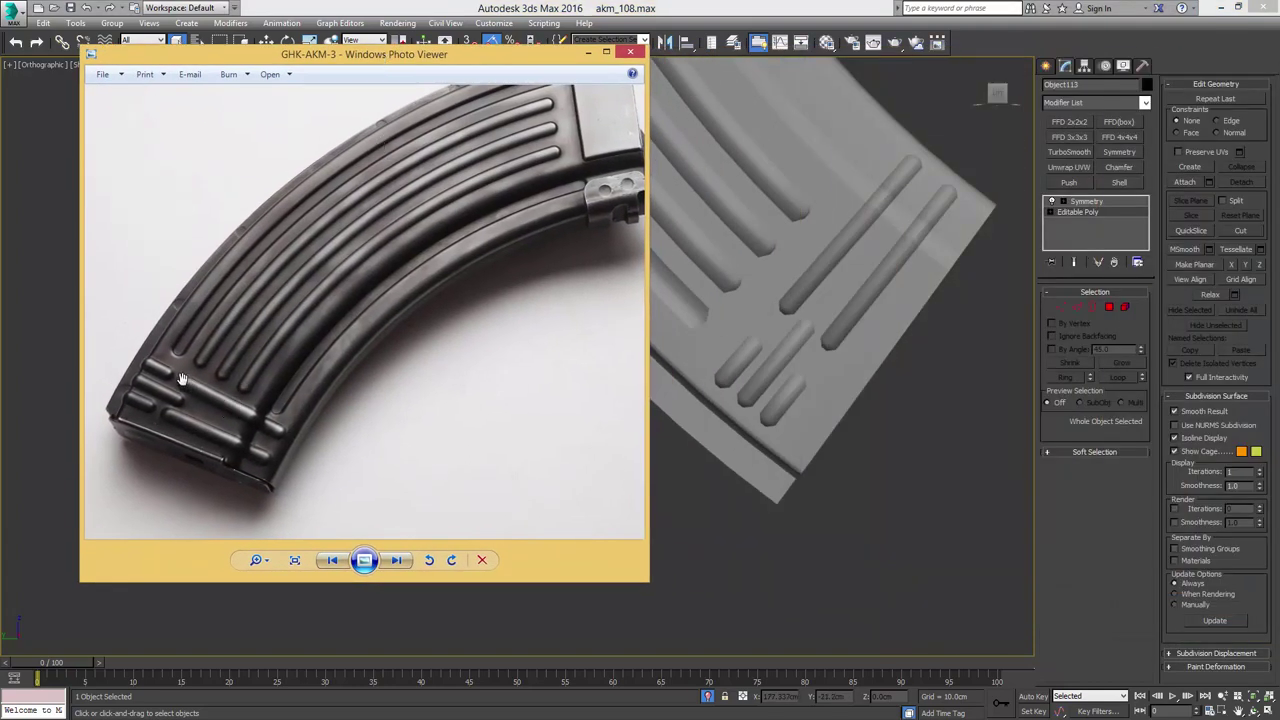
Return to 3ds Max and select the base-facing side-wall polygons of the innermost short rib and the inner long rib near the magazine's base
{"action": "key", "text": "alt+Tab"}
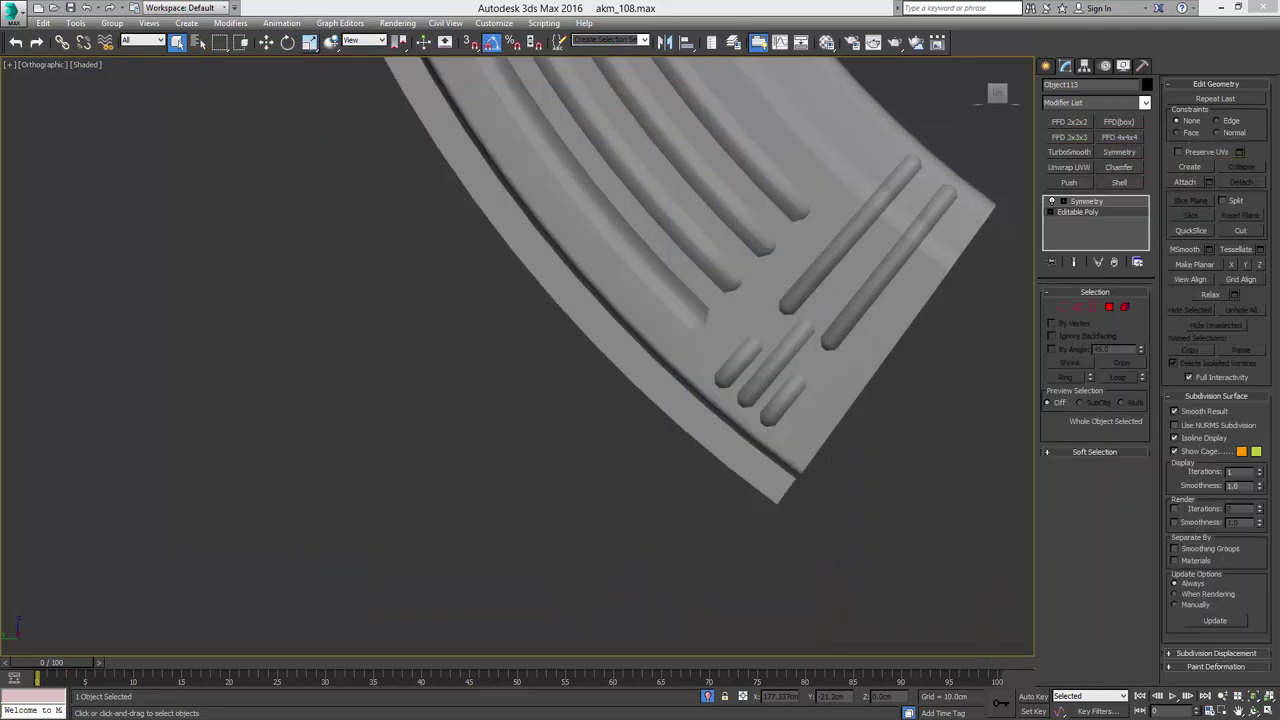
{"action": "left_click", "coordinate": [1094, 213]}
{"action": "left_click", "coordinate": [1109, 307]}
{"action": "key", "text": "F4"}
{"action": "middle_click_drag", "start_coordinate": [800, 350], "coordinate": [745, 321], "text": "alt"}
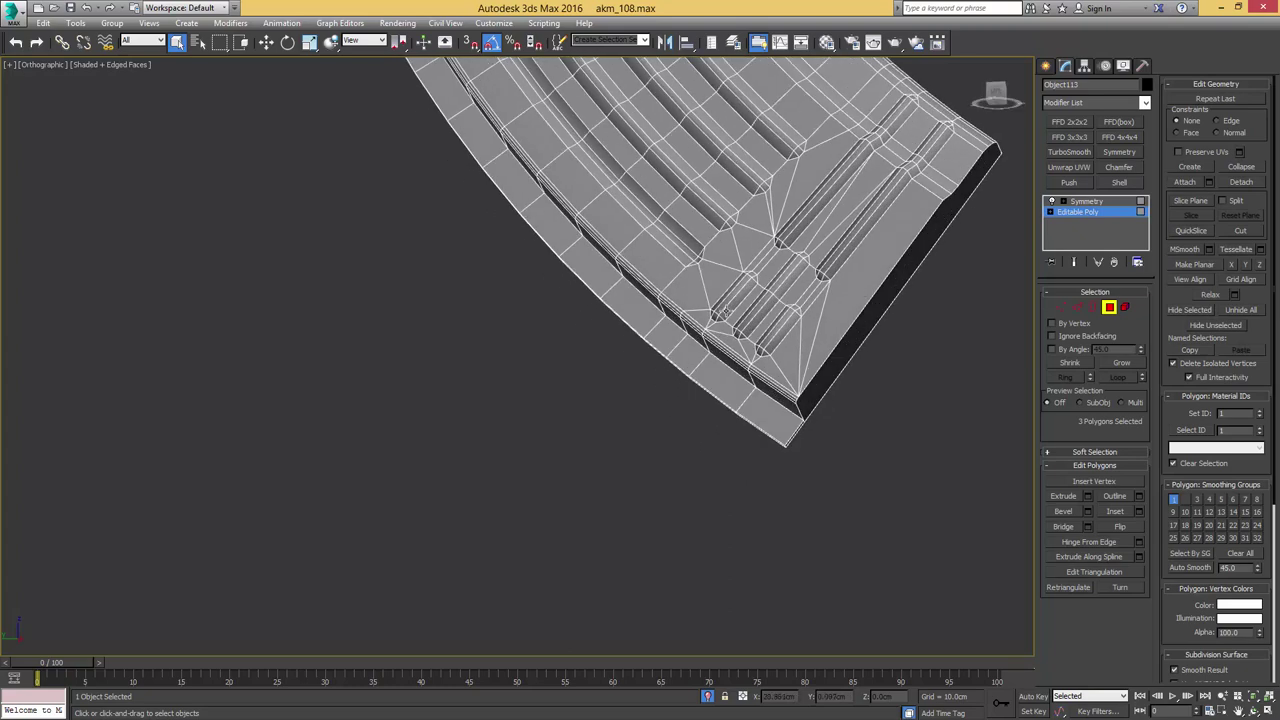
{"action": "scroll", "coordinate": [749, 298], "scroll_direction": "up", "scroll_amount": 3}
{"action": "left_click", "coordinate": [656, 374]}
{"action": "left_click", "coordinate": [687, 342], "text": "shift"}
{"action": "scroll", "coordinate": [738, 300], "scroll_direction": "up", "scroll_amount": 2}
{"action": "left_click", "coordinate": [750, 308], "text": "ctrl"}
{"action": "middle_click_drag", "start_coordinate": [930, 133], "coordinate": [758, 334]}
{"action": "left_click", "coordinate": [760, 311], "text": "ctrl"}
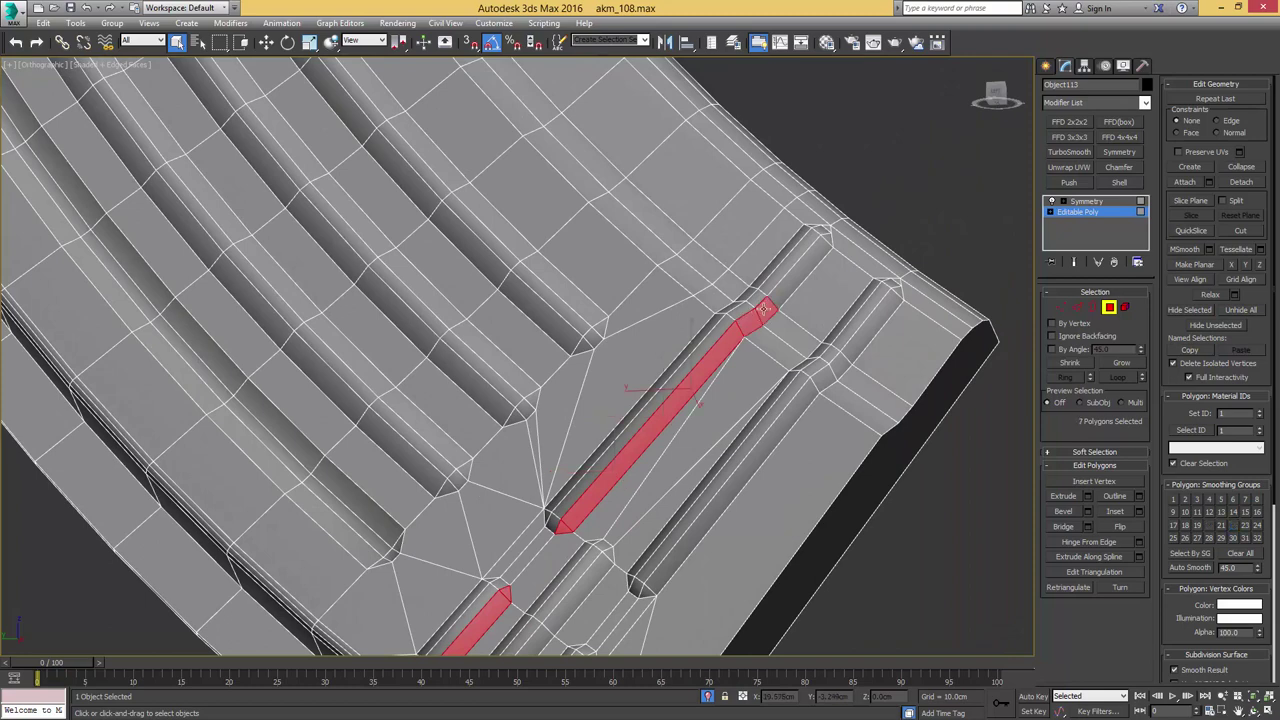
{"action": "left_click", "coordinate": [822, 242], "text": "ctrl"}
Add the base-facing side-wall polygons of the outer long rib and the other two short ribs to the selection
{"action": "left_click", "coordinate": [775, 421], "text": "ctrl"}
{"action": "left_click", "coordinate": [824, 373], "text": "ctrl"}
{"action": "left_click", "coordinate": [840, 358], "text": "ctrl"}
{"action": "left_click", "coordinate": [899, 286], "text": "ctrl"}
{"action": "left_click", "coordinate": [898, 289], "text": "ctrl"}
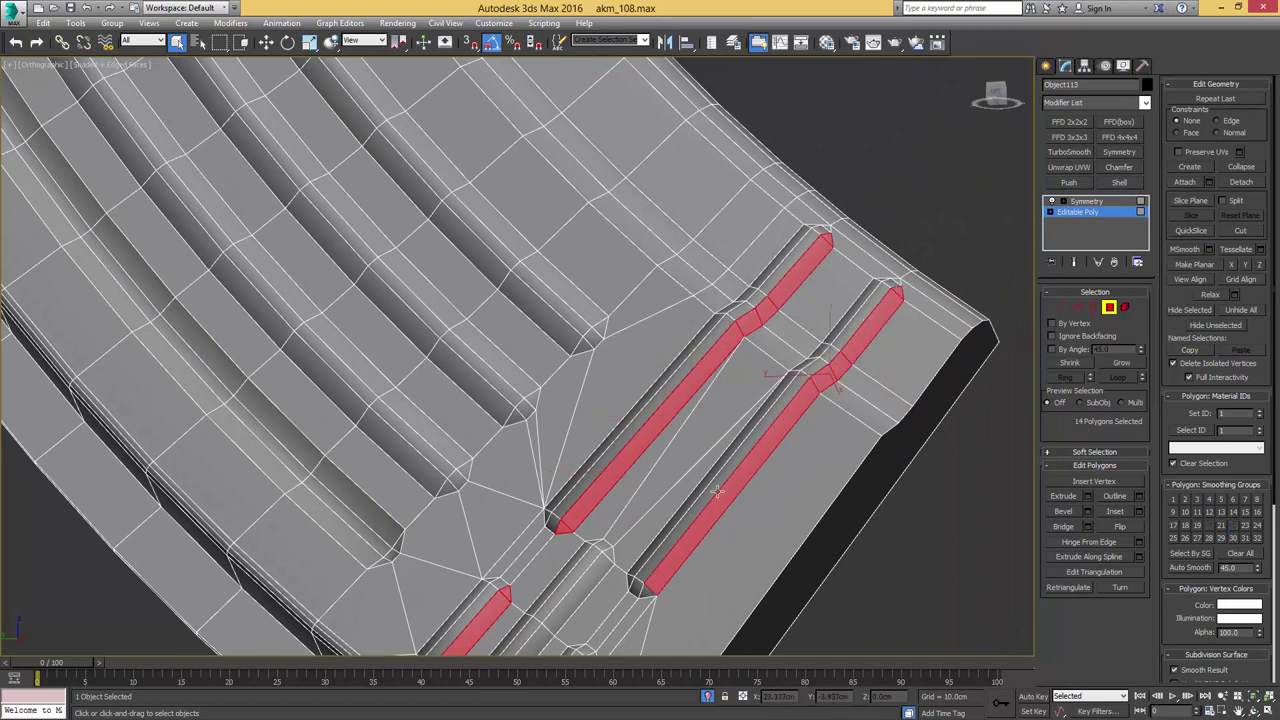
{"action": "left_click", "coordinate": [648, 592], "text": "ctrl"}
{"action": "middle_click_drag", "start_coordinate": [616, 646], "coordinate": [752, 334]}
{"action": "left_click", "coordinate": [657, 430], "text": "ctrl"}
{"action": "left_click", "coordinate": [685, 393], "text": "ctrl"}
{"action": "left_click", "coordinate": [615, 396], "text": "ctrl"}
{"action": "left_click", "coordinate": [662, 345], "text": "ctrl"}
{"action": "left_click", "coordinate": [698, 308], "text": "ctrl"}
{"action": "middle_click_drag", "start_coordinate": [742, 240], "coordinate": [704, 430]}
Widen the five base ribs in the Left view by moving the selected side walls about 0.057 cm in X and -0.052 cm in Y
{"action": "key", "text": "l"}
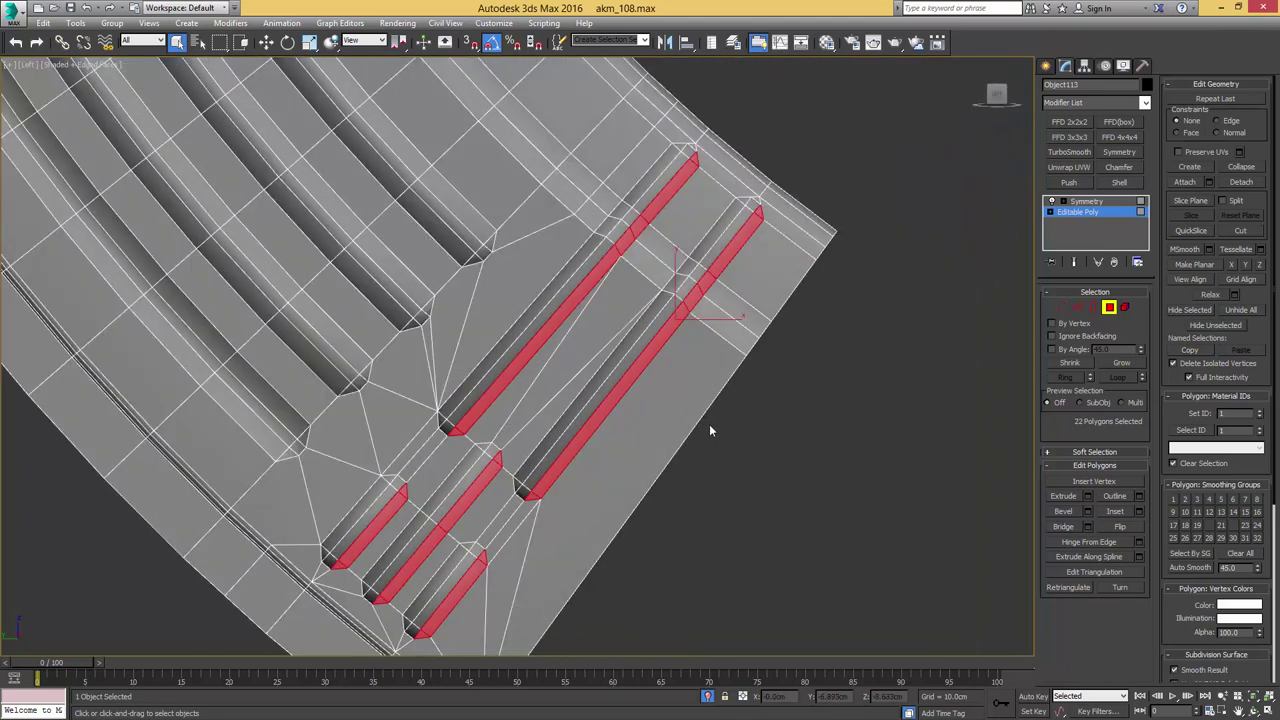
{"action": "middle_click_drag", "start_coordinate": [609, 398], "coordinate": [653, 358]}
{"action": "key", "text": "w"}
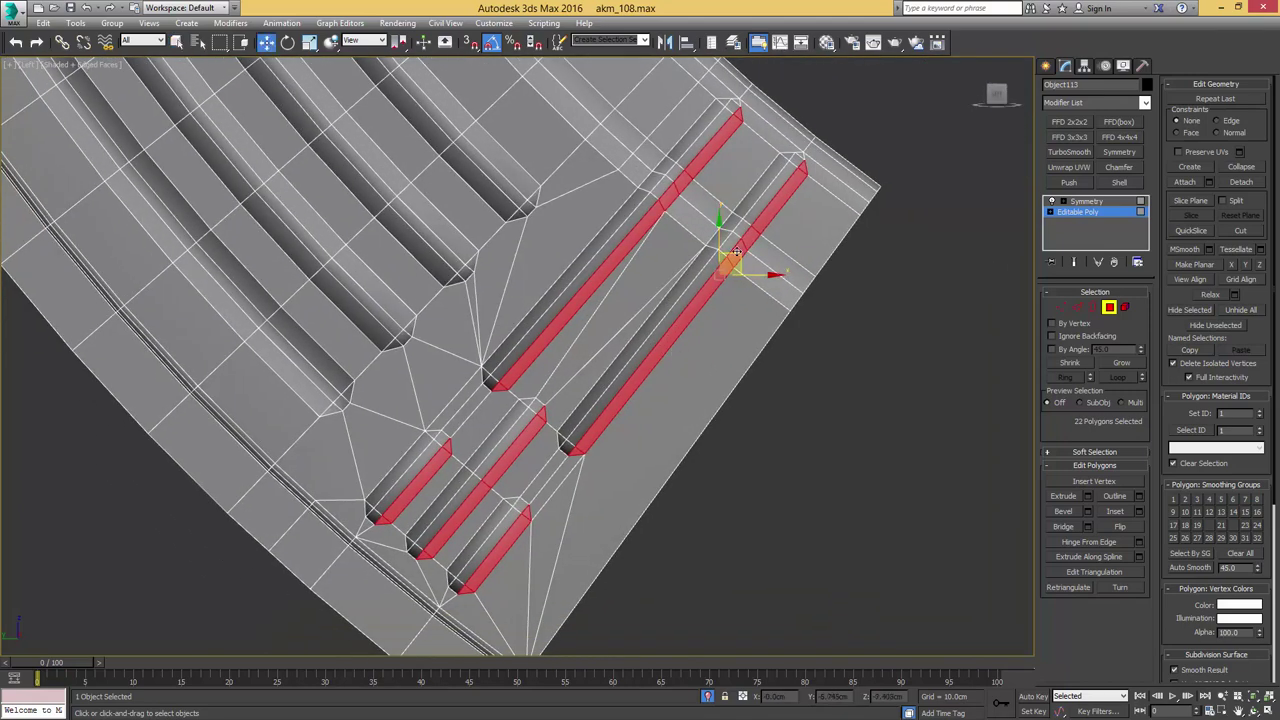
{"action": "left_click_drag", "start_coordinate": [736, 258], "coordinate": [742, 262]}
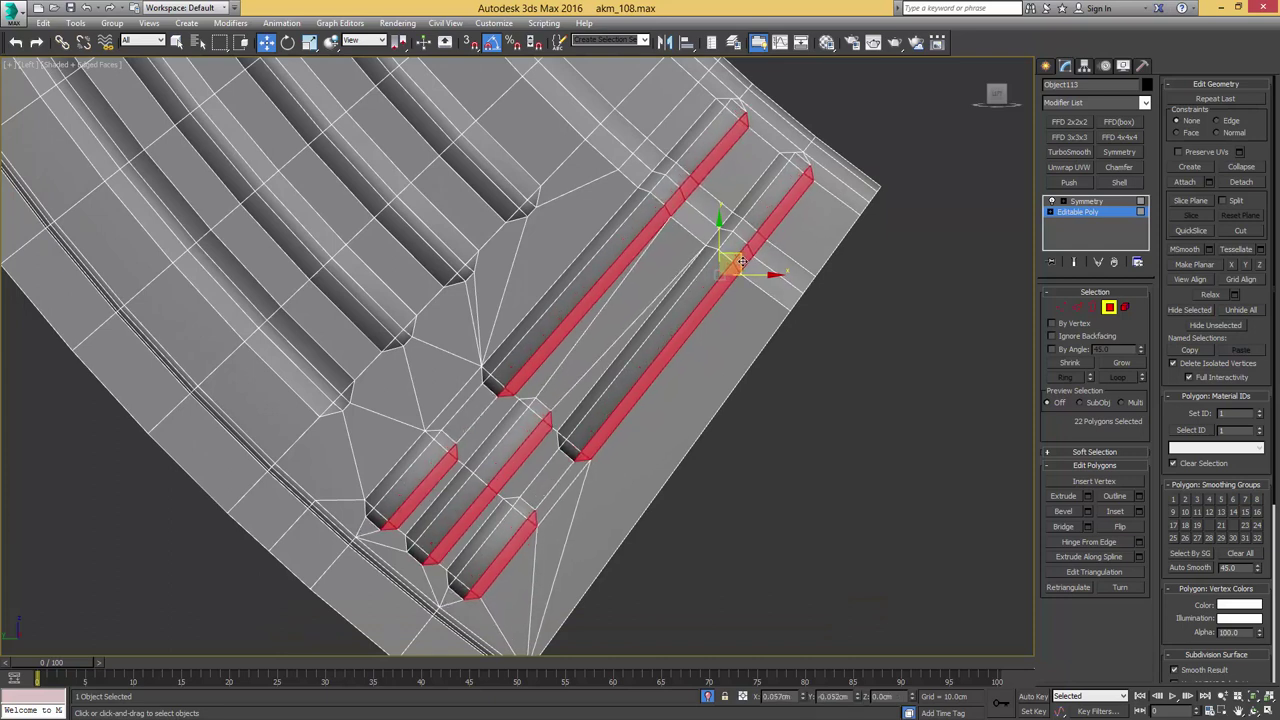
{"action": "key", "text": "4"}
{"action": "key", "text": "F4"}
{"action": "scroll", "coordinate": [743, 262], "scroll_direction": "down", "scroll_amount": 6}
{"action": "middle_click_drag", "start_coordinate": [747, 284], "coordinate": [772, 530]}
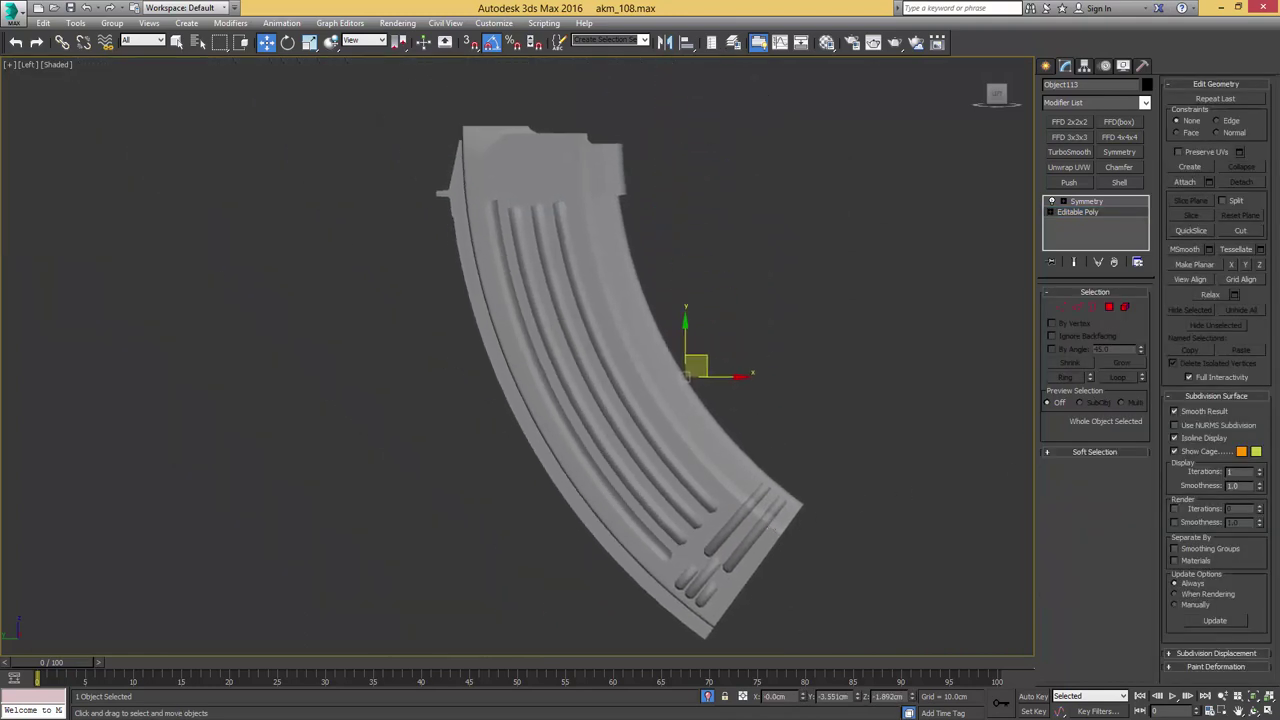
Bring back the whole rifle with edged faces, open the Layer Explorer and collapse the HighPoly layer
{"action": "middle_click_drag", "start_coordinate": [965, 187], "coordinate": [888, 219], "text": "alt"}
{"action": "key", "text": "F4"}
{"action": "key", "text": "alt+q"}
{"action": "scroll", "coordinate": [848, 158], "scroll_direction": "down", "scroll_amount": 5}
{"action": "left_click", "coordinate": [1079, 203]}
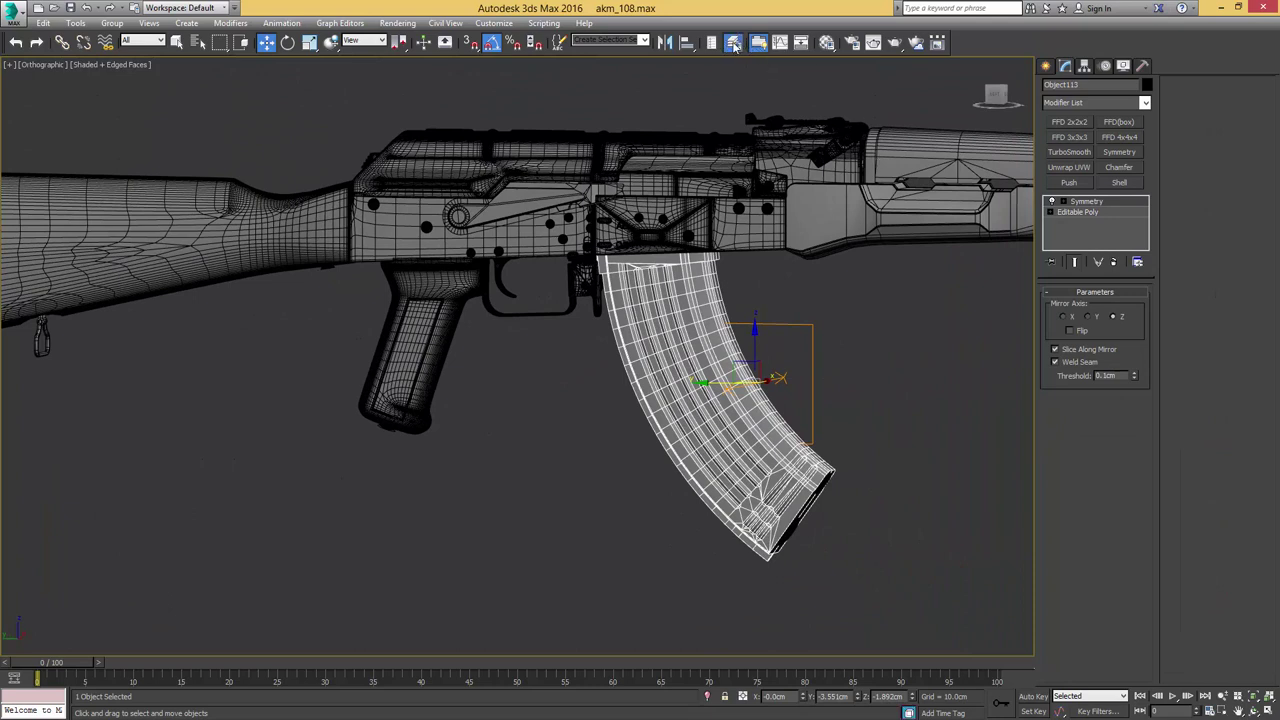
{"action": "left_click", "coordinate": [733, 42]}
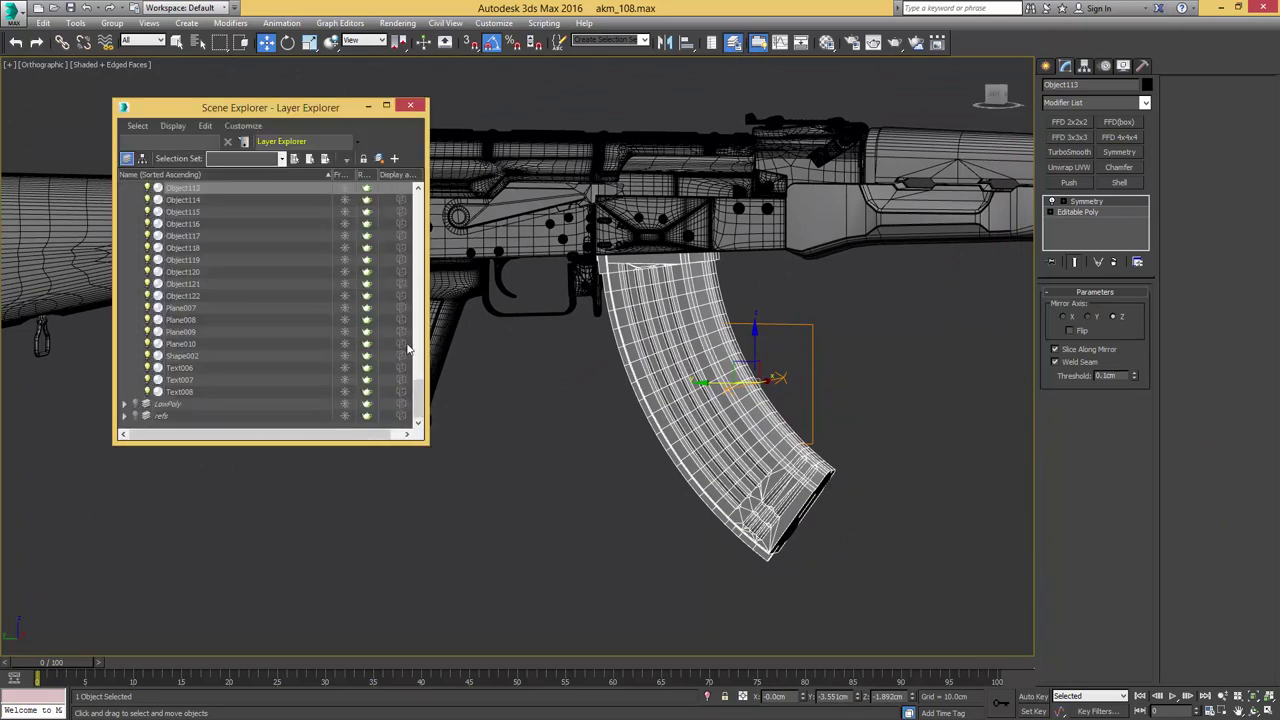
{"action": "left_click_drag", "start_coordinate": [416, 388], "coordinate": [416, 196]}
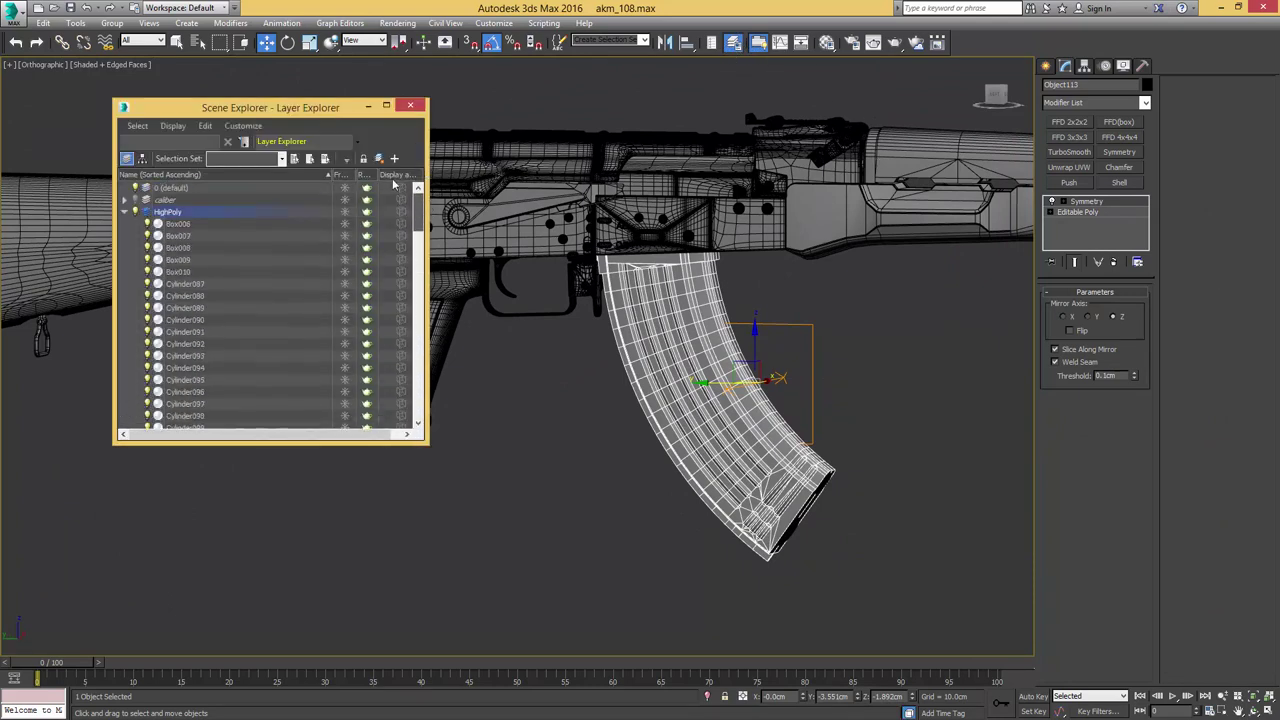
{"action": "left_click", "coordinate": [124, 213]}
Clone the reworked magazine as a copy named Object123 and put it in the LowPoly layer
{"action": "middle_click_drag", "start_coordinate": [622, 276], "coordinate": [649, 293]}
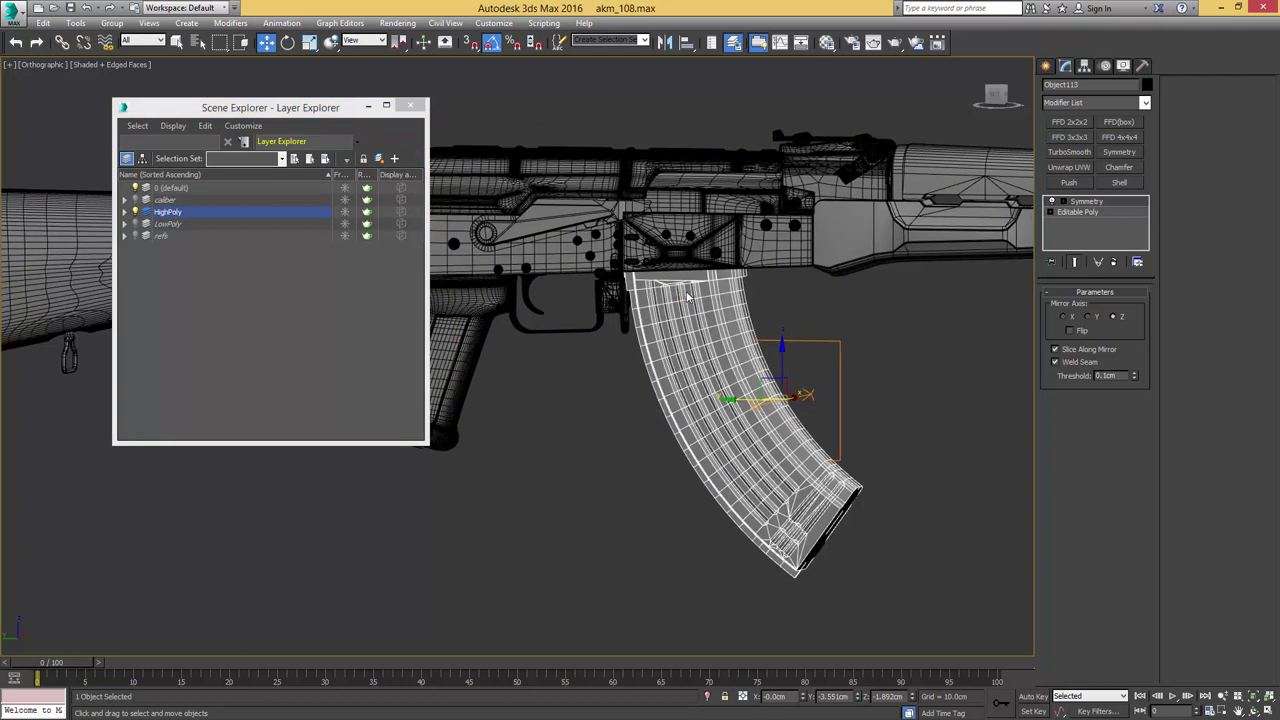
{"action": "key", "text": "ctrl+v"}
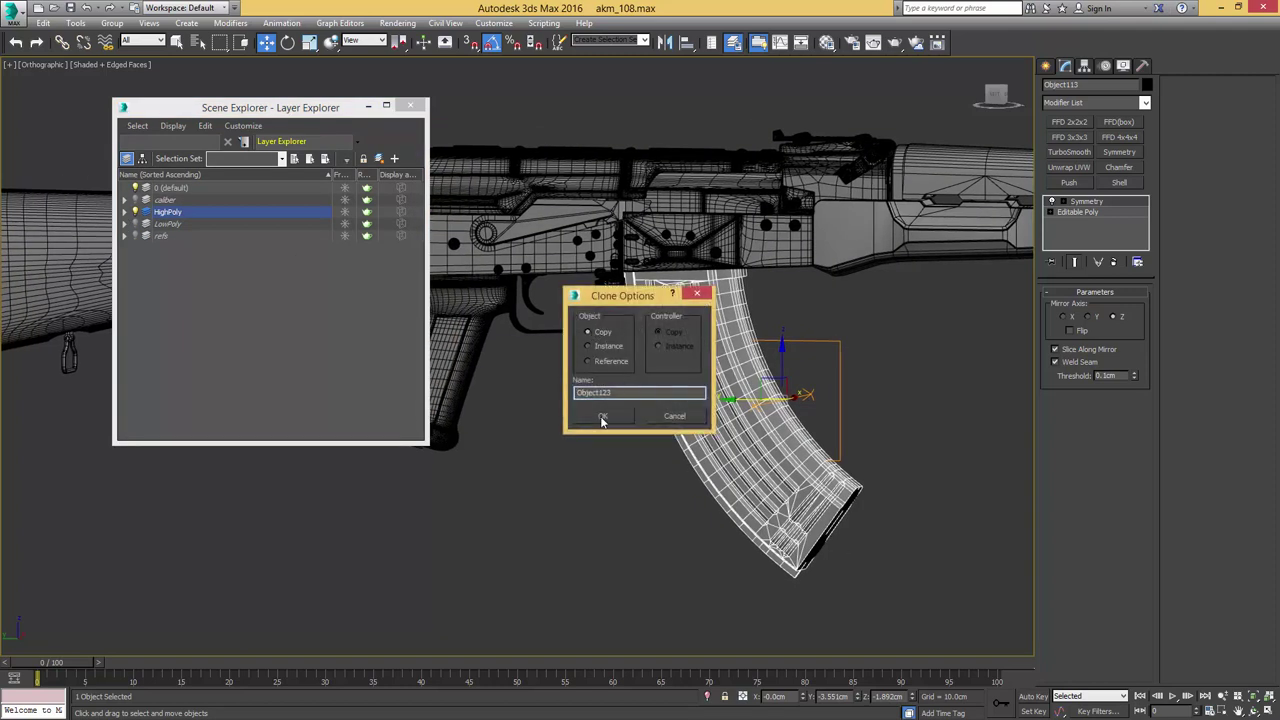
{"action": "left_click", "coordinate": [603, 417]}
{"action": "left_click_drag", "start_coordinate": [185, 188], "coordinate": [171, 303]}
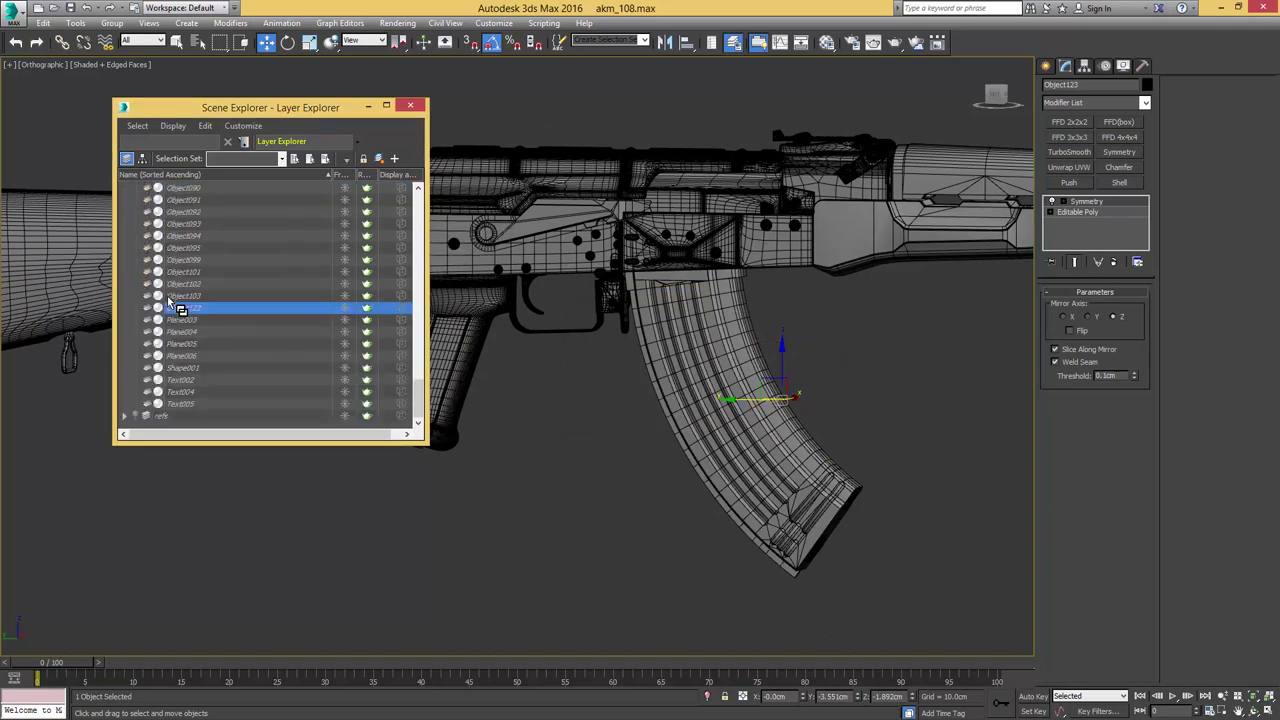
{"action": "left_click_drag", "start_coordinate": [418, 388], "coordinate": [419, 192]}
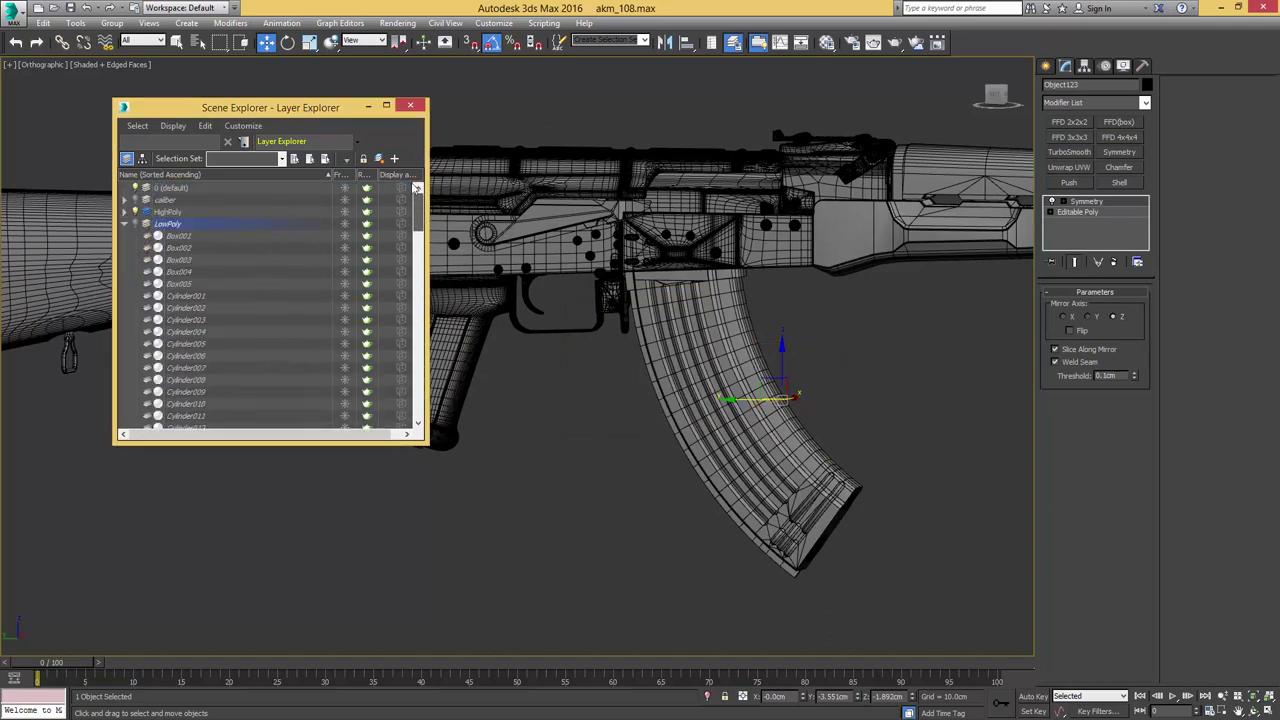
{"action": "left_click", "coordinate": [125, 225]}
Hide the HighPoly layer, show the LowPoly layer and select the old low-poly magazine, Object084
{"action": "left_click", "coordinate": [136, 212]}
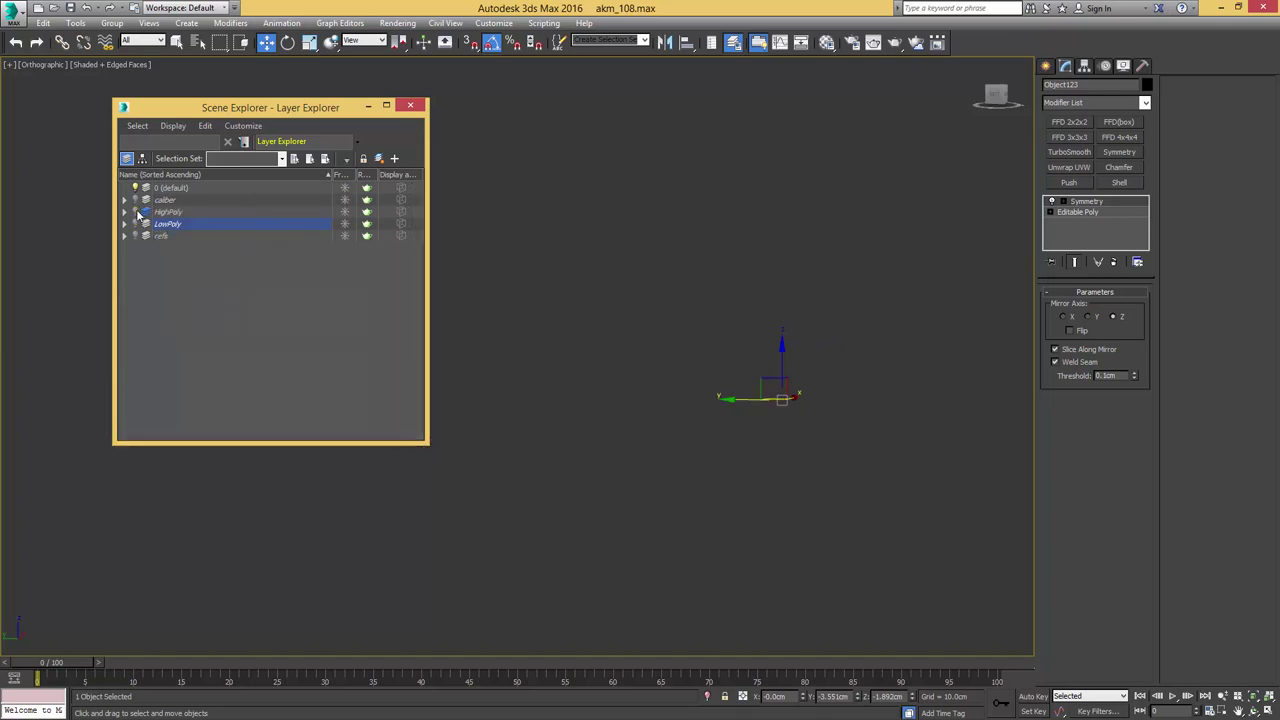
{"action": "left_click", "coordinate": [135, 224]}
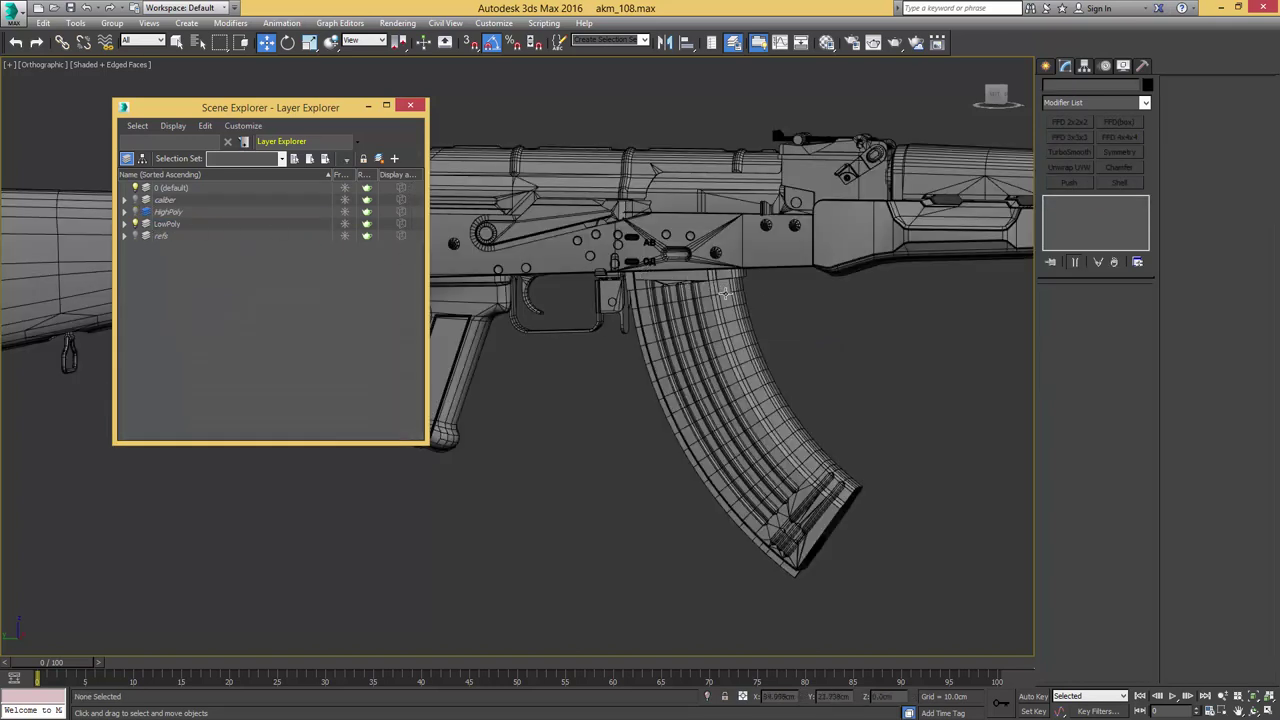
{"action": "scroll", "coordinate": [718, 289], "scroll_direction": "up", "scroll_amount": 5}
{"action": "left_click", "coordinate": [684, 251]}
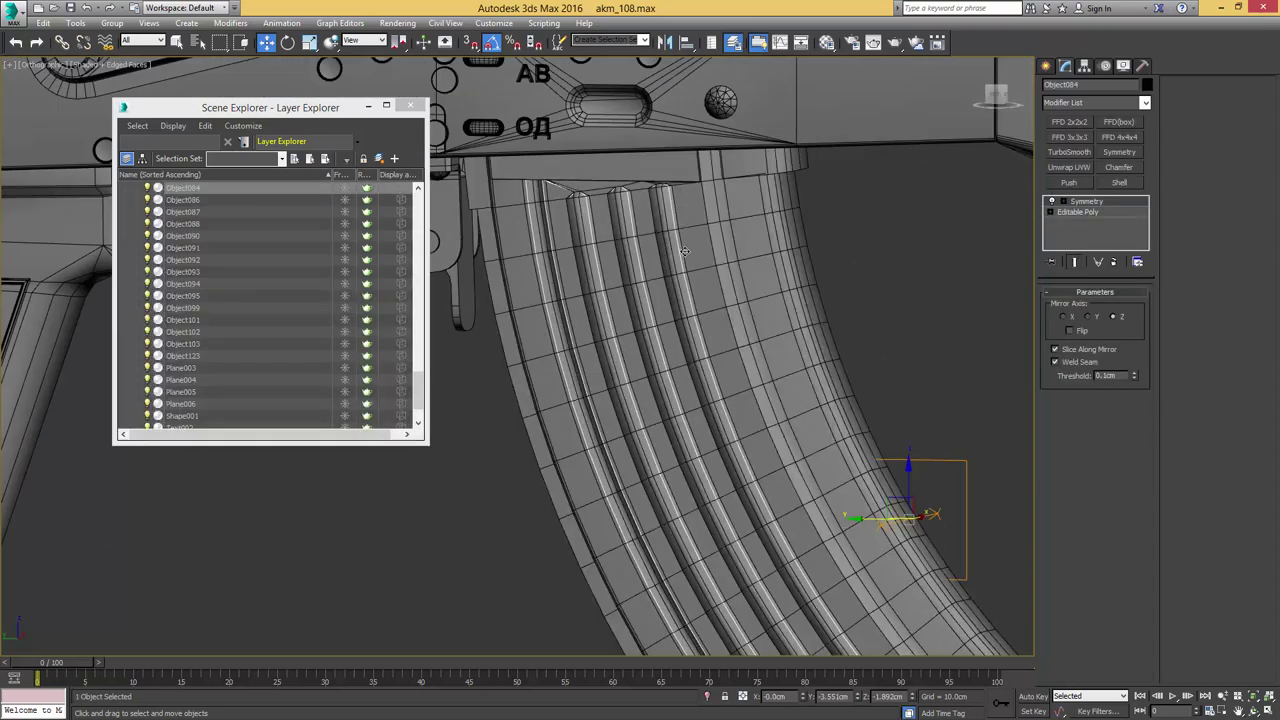
{"action": "scroll", "coordinate": [718, 281], "scroll_direction": "down", "scroll_amount": 5}
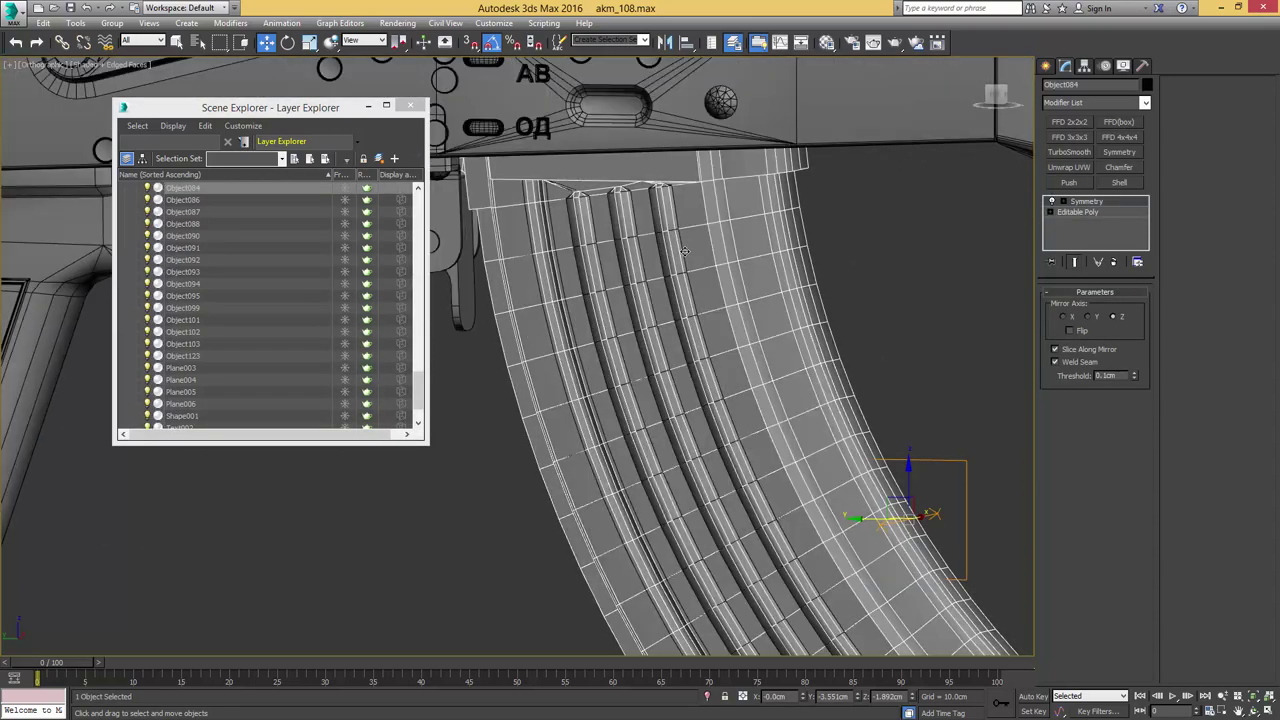
Move the old low-poly magazine beside the new one to compare them, and delete the old one
{"action": "mouse_move", "coordinate": [727, 350]}
{"action": "left_mouse_down", "text": "shift"}
{"action": "mouse_move", "coordinate": [795, 345]}
{"action": "mouse_move", "coordinate": [874, 306]}
{"action": "left_mouse_up", "text": "shift"}
{"action": "key", "text": "F4"}
{"action": "scroll", "coordinate": [611, 252], "scroll_direction": "up", "scroll_amount": 3}
{"action": "key", "text": "F4"}
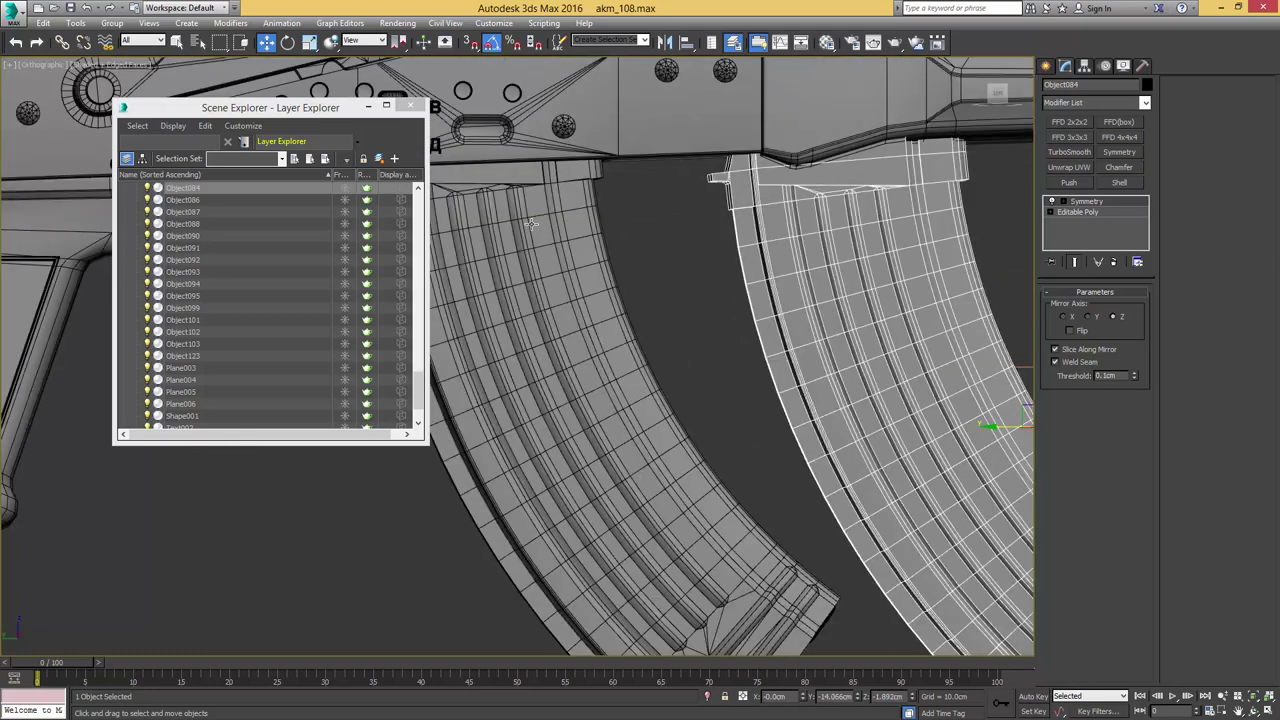
{"action": "scroll", "coordinate": [904, 178], "scroll_direction": "up", "scroll_amount": 3}
{"action": "key", "text": "Delete"}
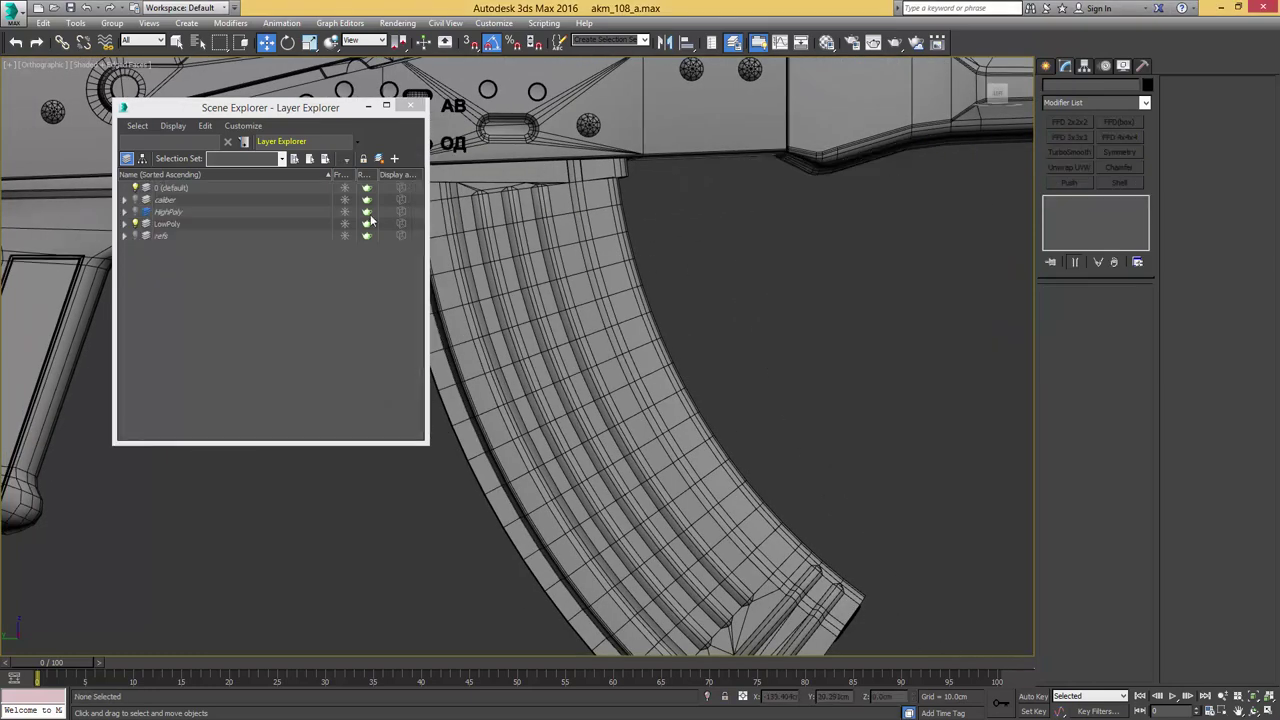
Show the HighPoly layer again, hide the LowPoly layer and close the Layer Explorer
{"action": "left_click", "coordinate": [137, 213]}
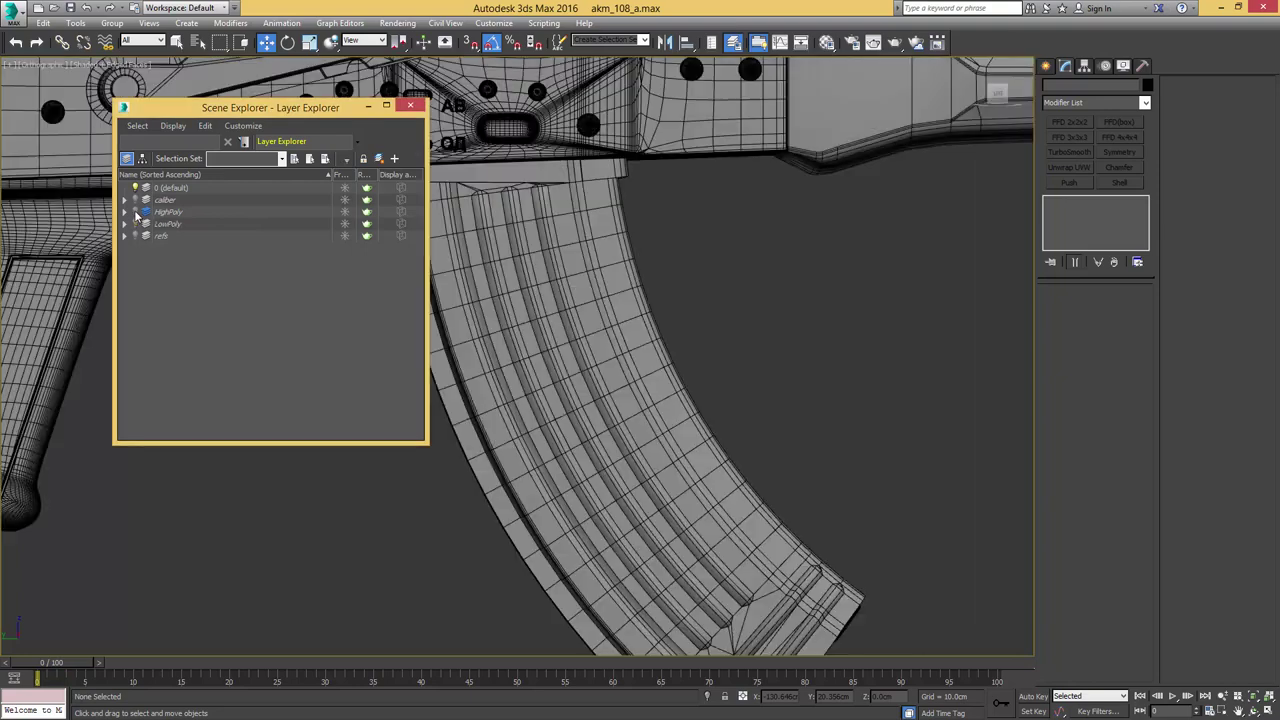
{"action": "middle_click_drag", "start_coordinate": [565, 237], "coordinate": [676, 244]}
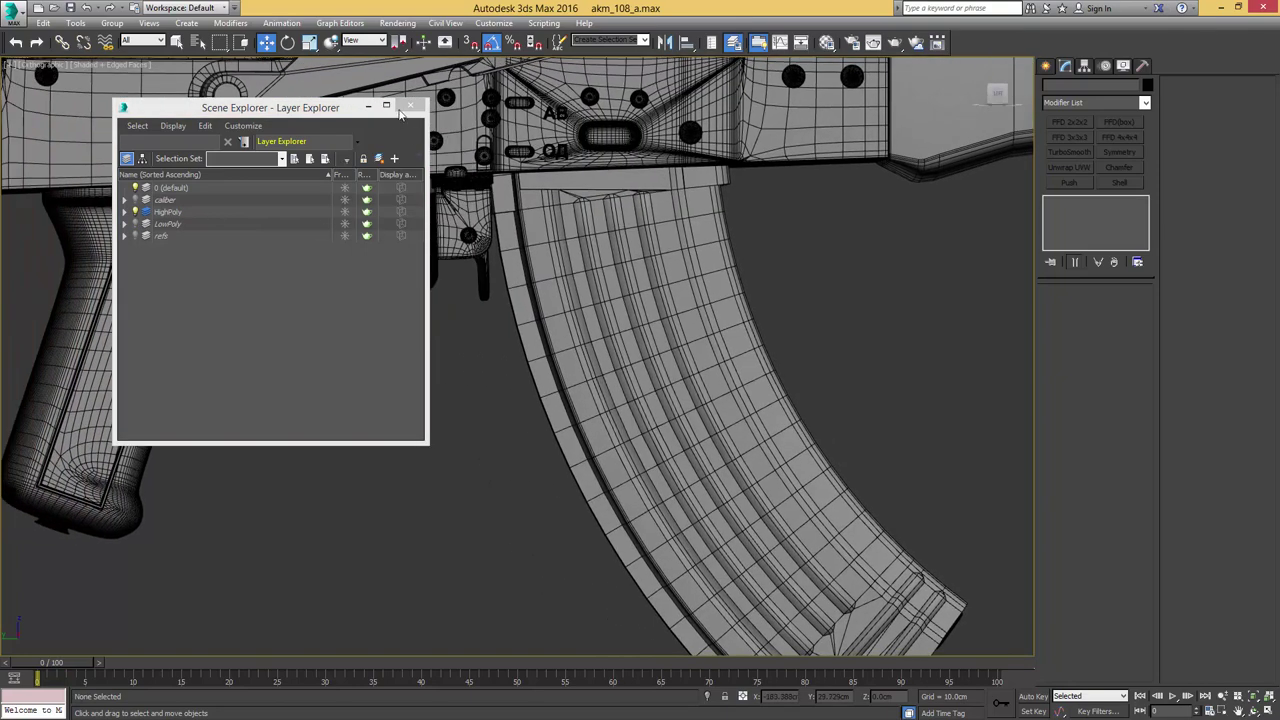
{"action": "left_click", "coordinate": [409, 106]}
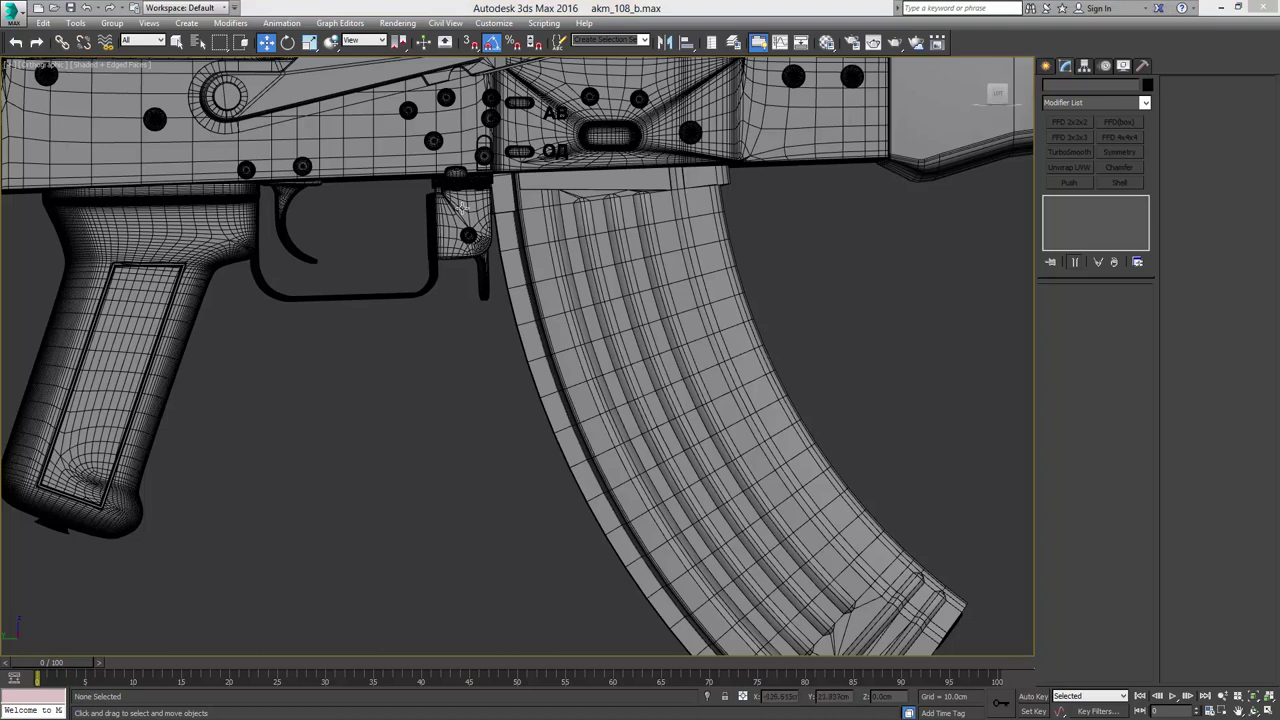
Copy the trigger guard's TurboSmooth and Chamfer modifiers onto the high-poly magazine above Symmetry and hide the edge display
{"action": "left_click", "coordinate": [460, 205]}
{"action": "left_click", "coordinate": [1102, 214], "text": "ctrl"}
{"action": "right_click", "coordinate": [1102, 213]}
{"action": "left_click", "coordinate": [1136, 270]}
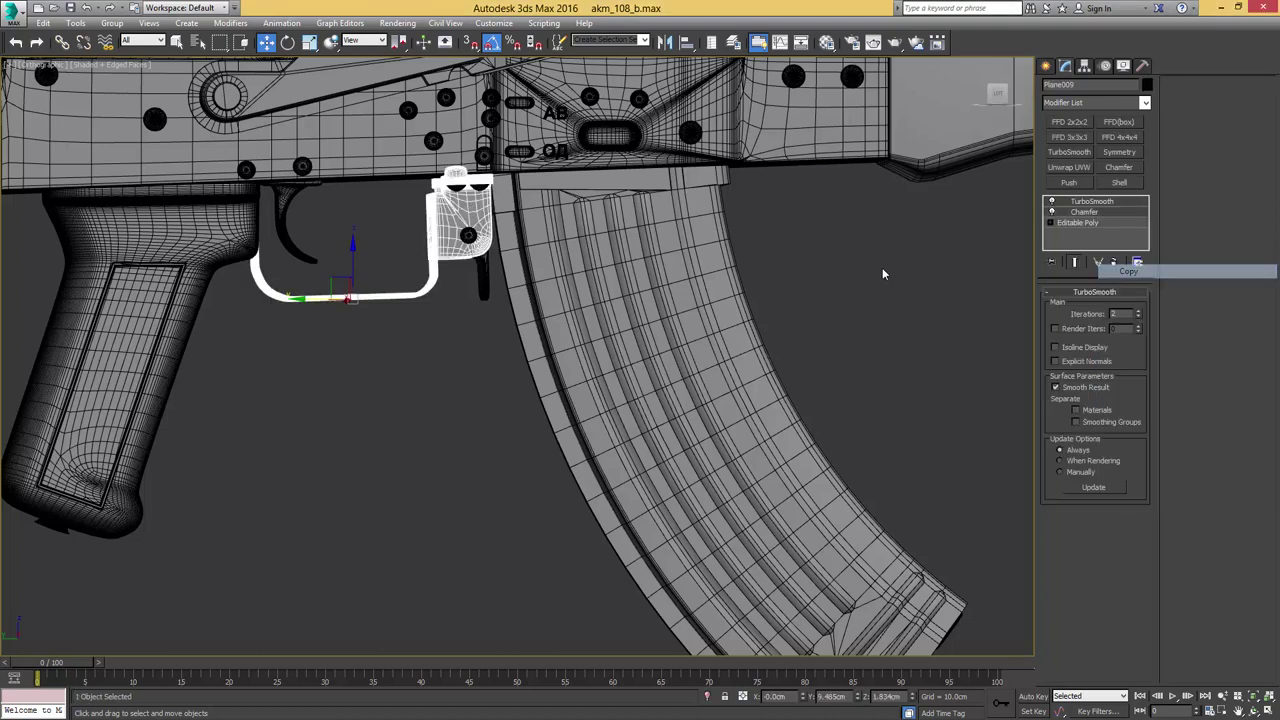
{"action": "left_click", "coordinate": [723, 266]}
{"action": "right_click", "coordinate": [1088, 200]}
{"action": "left_click", "coordinate": [1110, 265]}
{"action": "key", "text": "F4"}
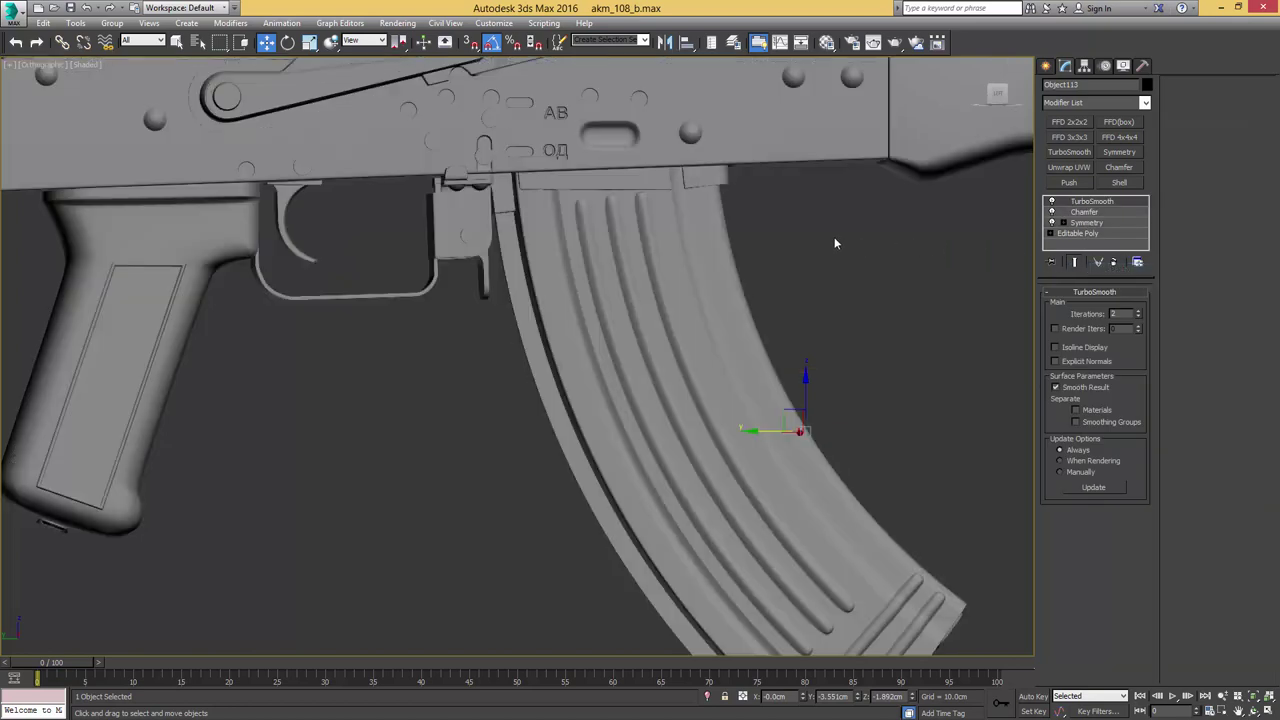
Isolate the magazine, inspect its smoothed edges and set the Chamfer amount to 0.045 cm
{"action": "key", "text": "alt+q"}
{"action": "middle_click_drag", "start_coordinate": [671, 194], "coordinate": [815, 213], "text": "alt"}
{"action": "scroll", "coordinate": [720, 190], "scroll_direction": "up", "scroll_amount": 10}
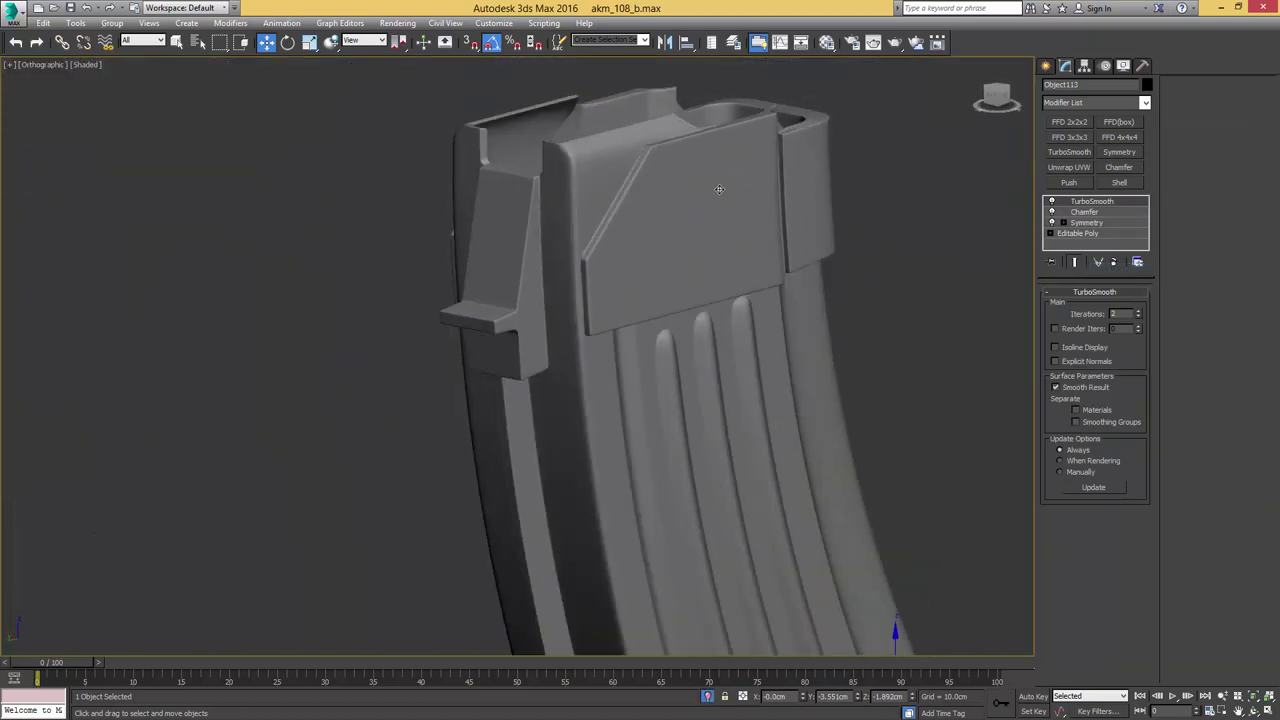
{"action": "left_click", "coordinate": [1110, 212]}
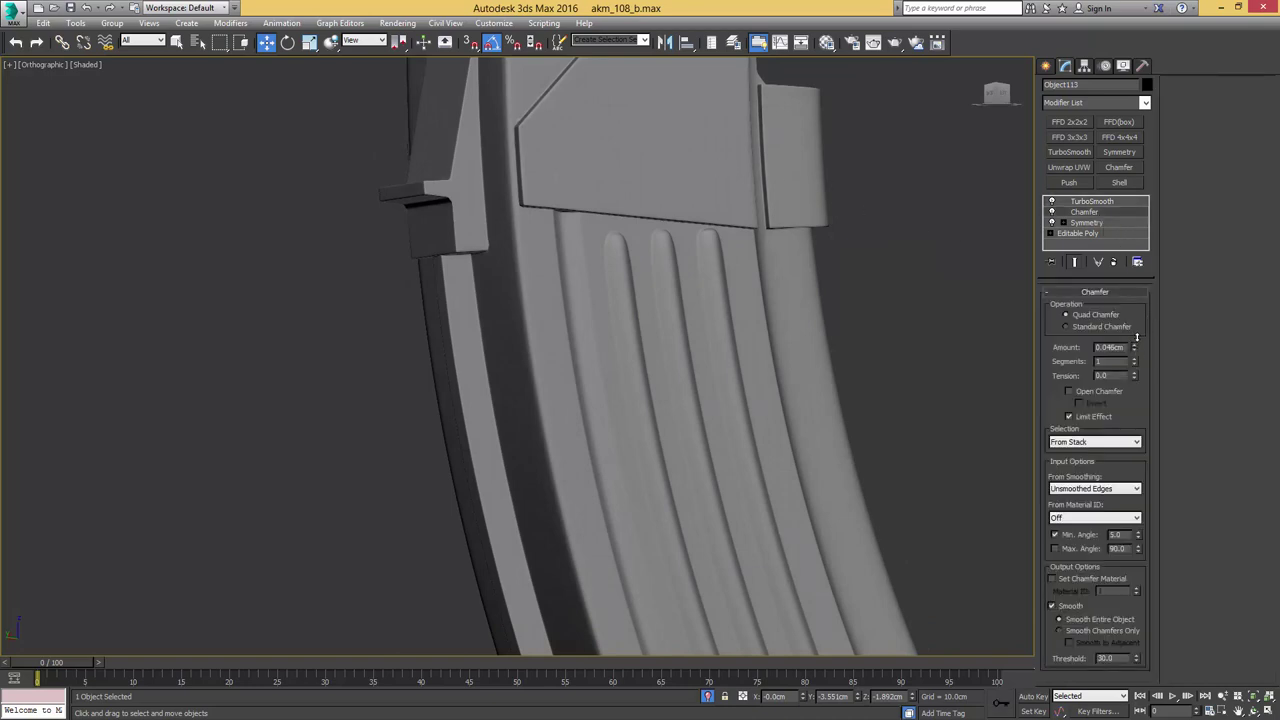
{"action": "middle_click_drag", "start_coordinate": [781, 235], "coordinate": [1050, 233], "text": "alt"}
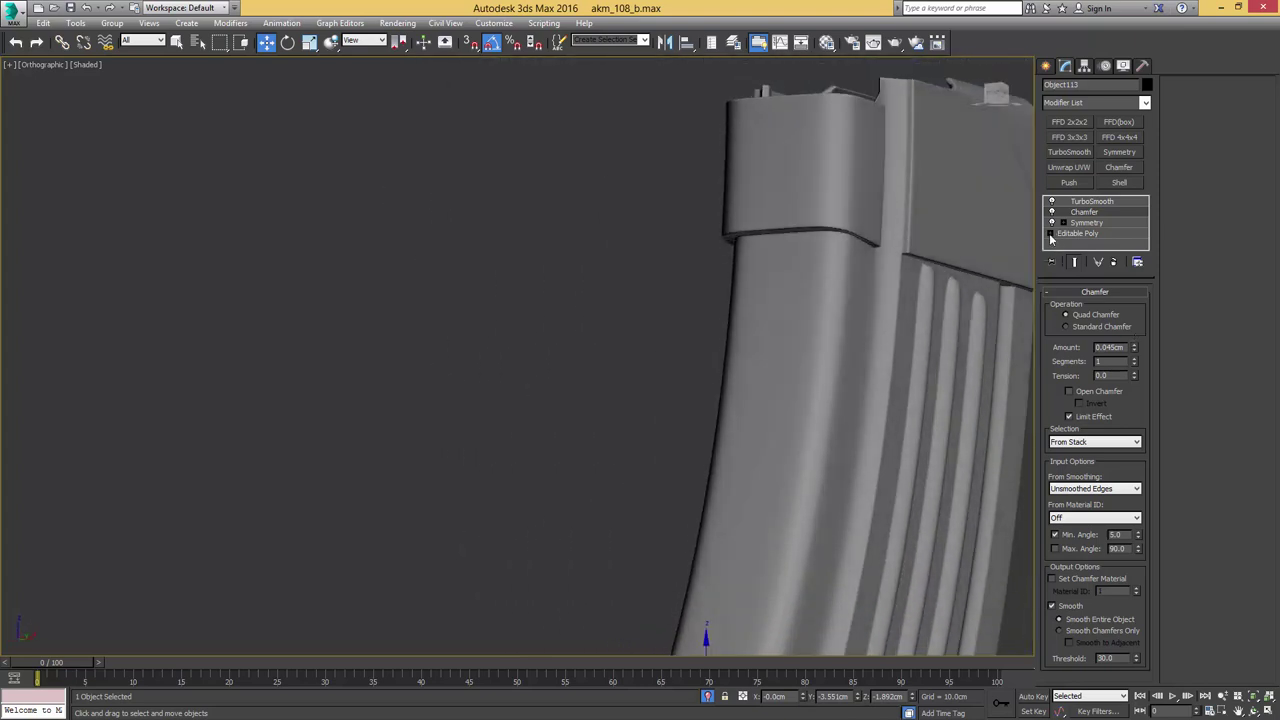
Set the magazine's Chamfer tension to 0.5, check the shading around the ribs and exit isolation
{"action": "left_click_drag", "start_coordinate": [1134, 375], "coordinate": [1144, 285]}
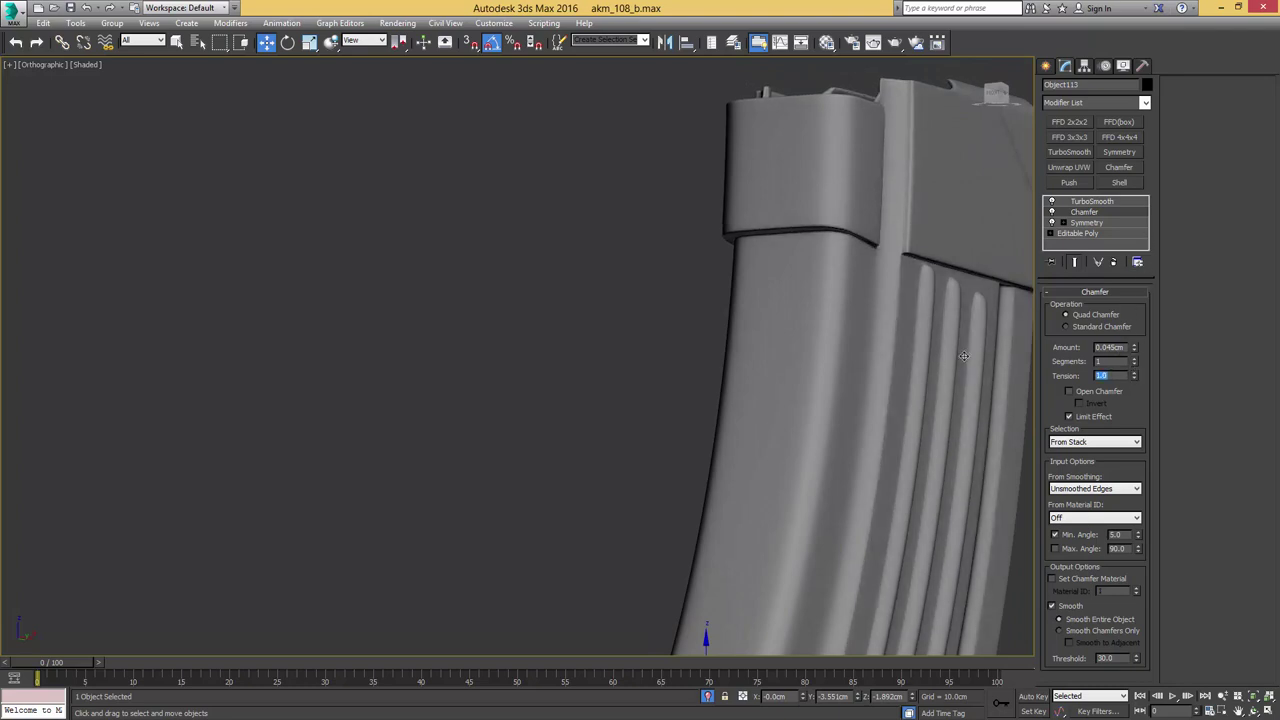
{"action": "key", "text": "Return"}
{"action": "middle_click_drag", "start_coordinate": [948, 346], "coordinate": [720, 278], "text": "alt"}
{"action": "scroll", "coordinate": [721, 278], "scroll_direction": "down", "scroll_amount": 3}
{"action": "left_click_drag", "start_coordinate": [825, 428], "coordinate": [752, 418], "text": "alt"}
{"action": "middle_click_drag", "start_coordinate": [752, 418], "coordinate": [748, 420], "text": "alt"}
{"action": "key", "text": "alt+q"}
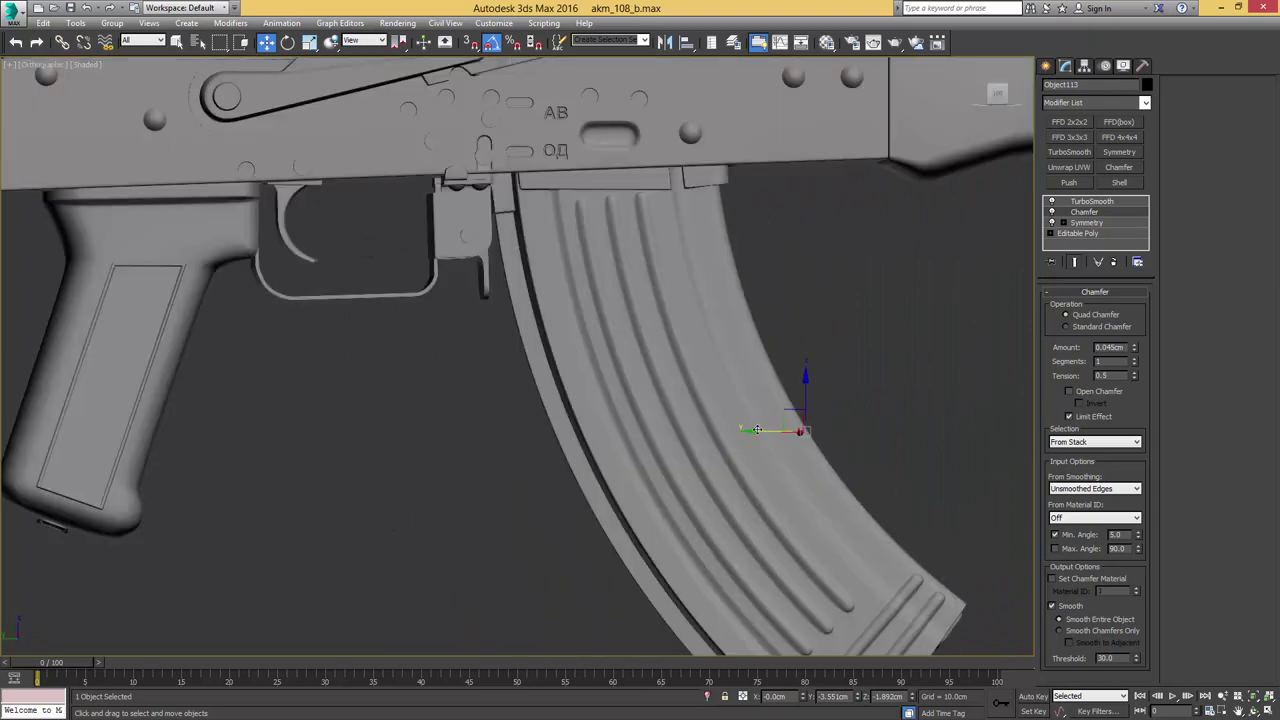
Select the safety lever on the receiver and isolate it with its edges displayed
{"action": "middle_click_drag", "start_coordinate": [804, 465], "coordinate": [932, 445], "text": "alt"}
{"action": "middle_click_drag", "start_coordinate": [552, 231], "coordinate": [517, 252], "text": "alt"}
{"action": "left_click", "coordinate": [493, 272]}
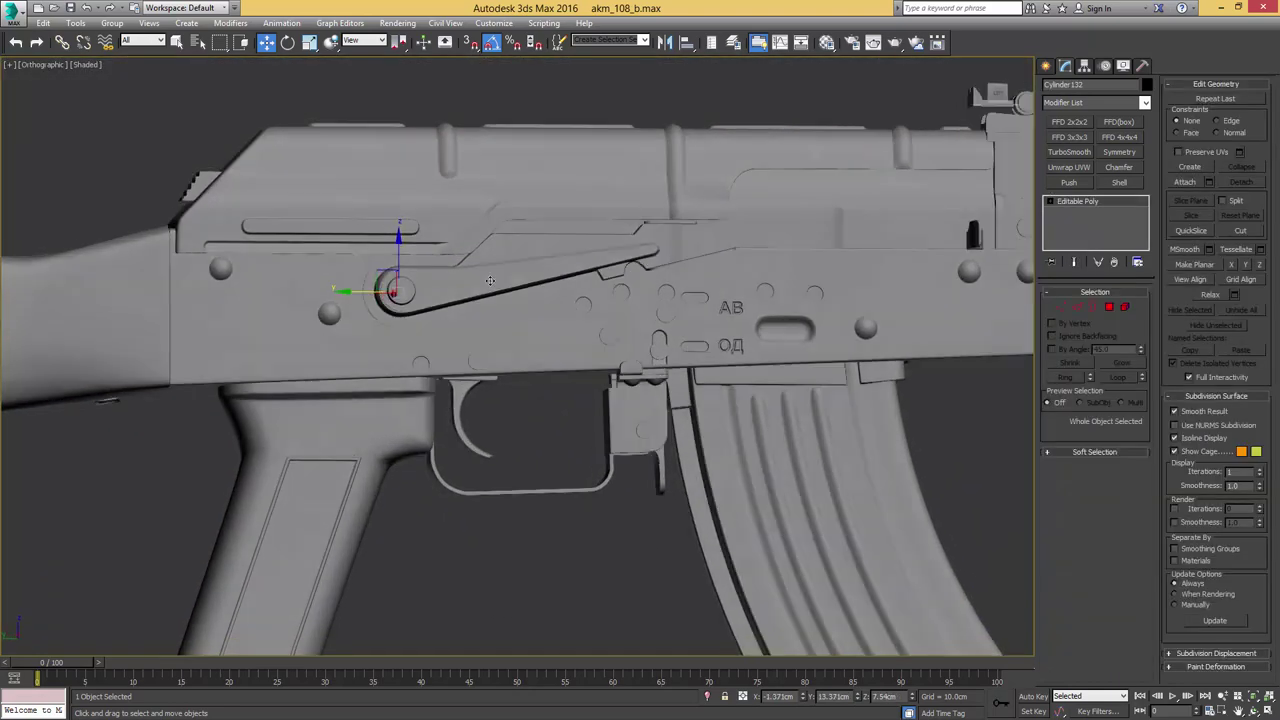
{"action": "key", "text": "F4"}
{"action": "key", "text": "alt+q"}
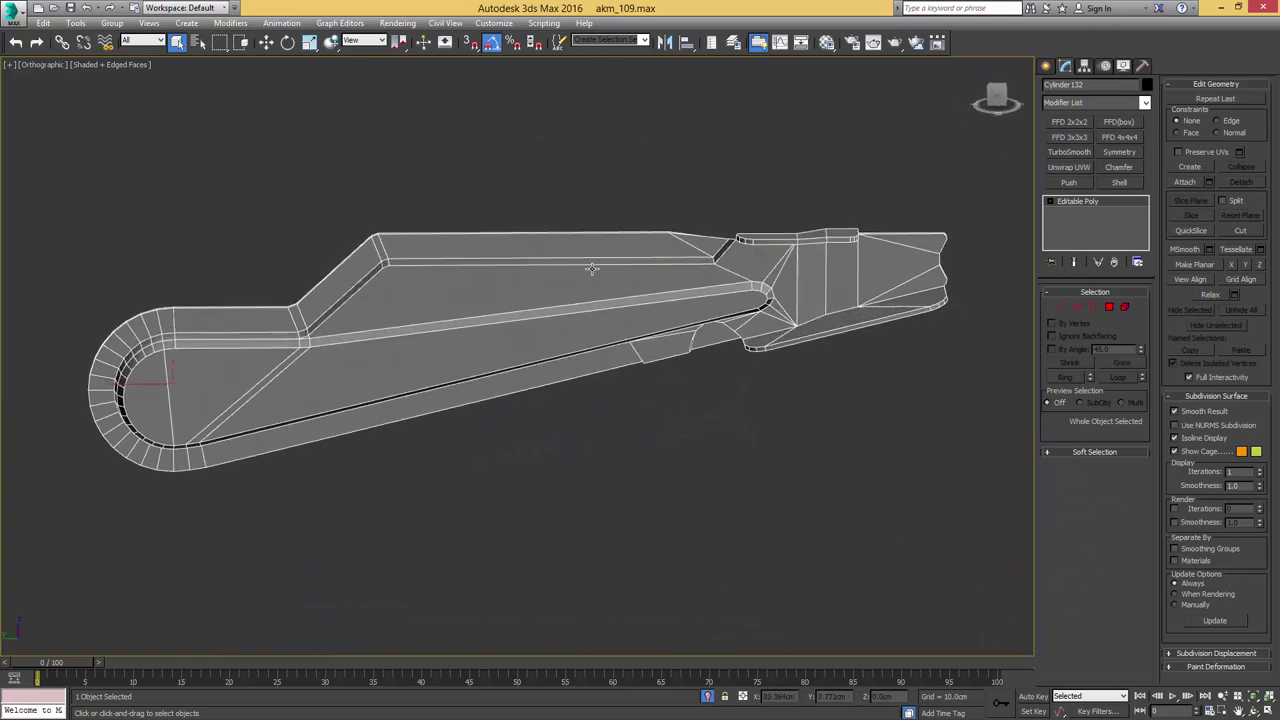
{"action": "middle_click_drag", "start_coordinate": [620, 250], "coordinate": [925, 196], "text": "alt"}
Paste the copied Chamfer and TurboSmooth modifiers onto the safety lever and inspect the resulting mesh around its raised rib
{"action": "key", "text": "F4"}
{"action": "right_click", "coordinate": [1080, 206]}
{"action": "left_click", "coordinate": [1088, 210]}
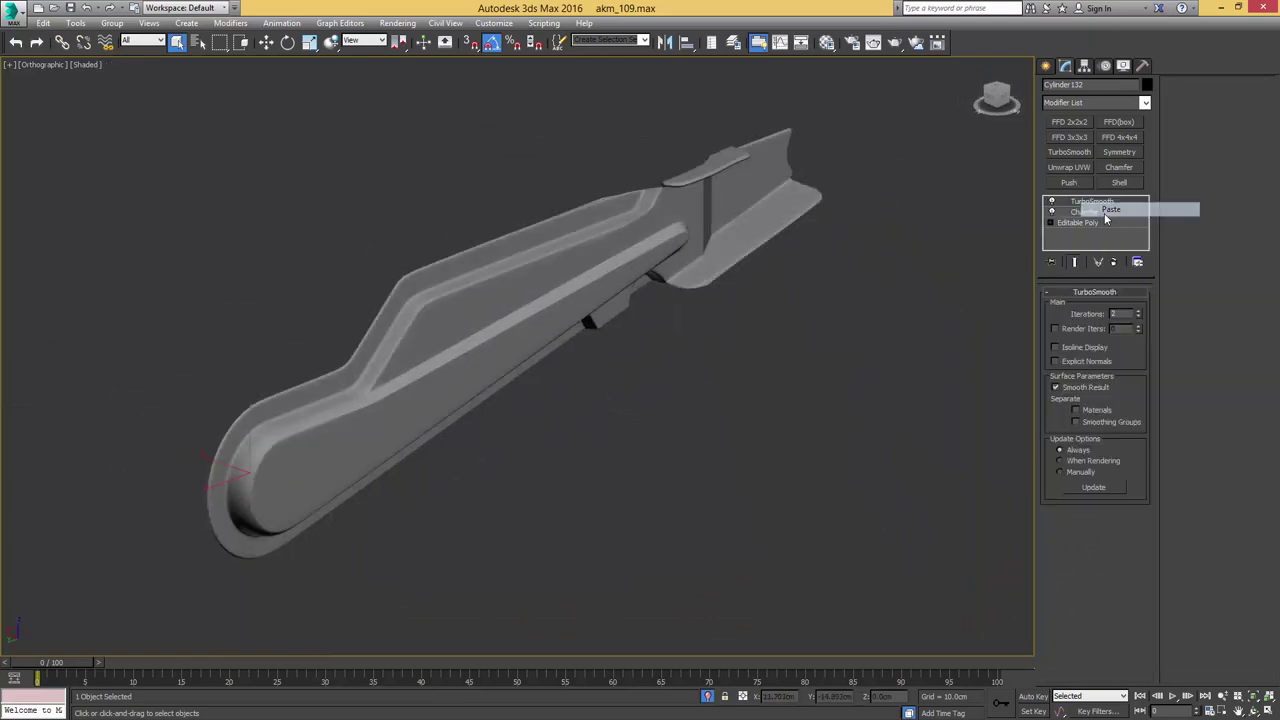
{"action": "middle_click_drag", "start_coordinate": [845, 249], "coordinate": [793, 224], "text": "alt"}
{"action": "scroll", "coordinate": [796, 236], "scroll_direction": "up", "scroll_amount": 5}
{"action": "key", "text": "F4"}
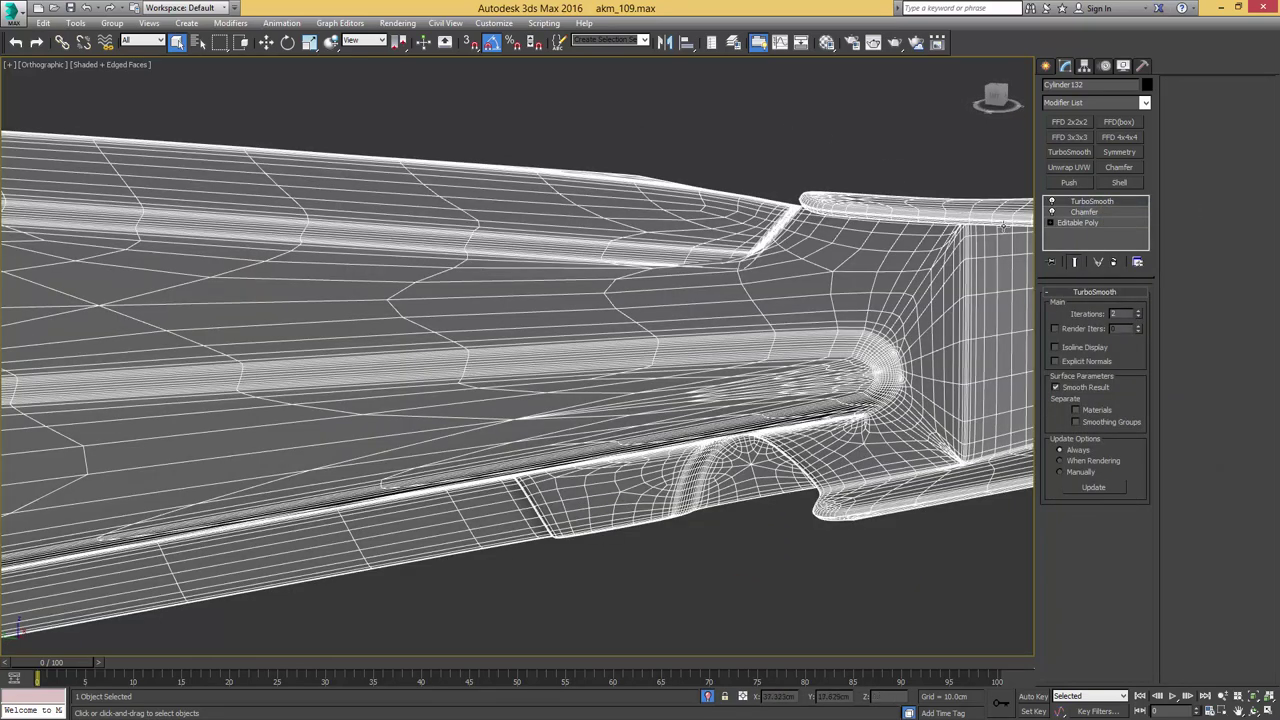
Compare the safety lever's base mesh with its smoothed result around the raised rib's front end
{"action": "left_click", "coordinate": [1077, 224]}
{"action": "middle_click_drag", "start_coordinate": [835, 270], "coordinate": [850, 235], "text": "alt"}
{"action": "key", "text": "4"}
{"action": "left_click", "coordinate": [865, 241]}
{"action": "left_click", "coordinate": [1105, 223]}
{"action": "left_click", "coordinate": [1092, 203]}
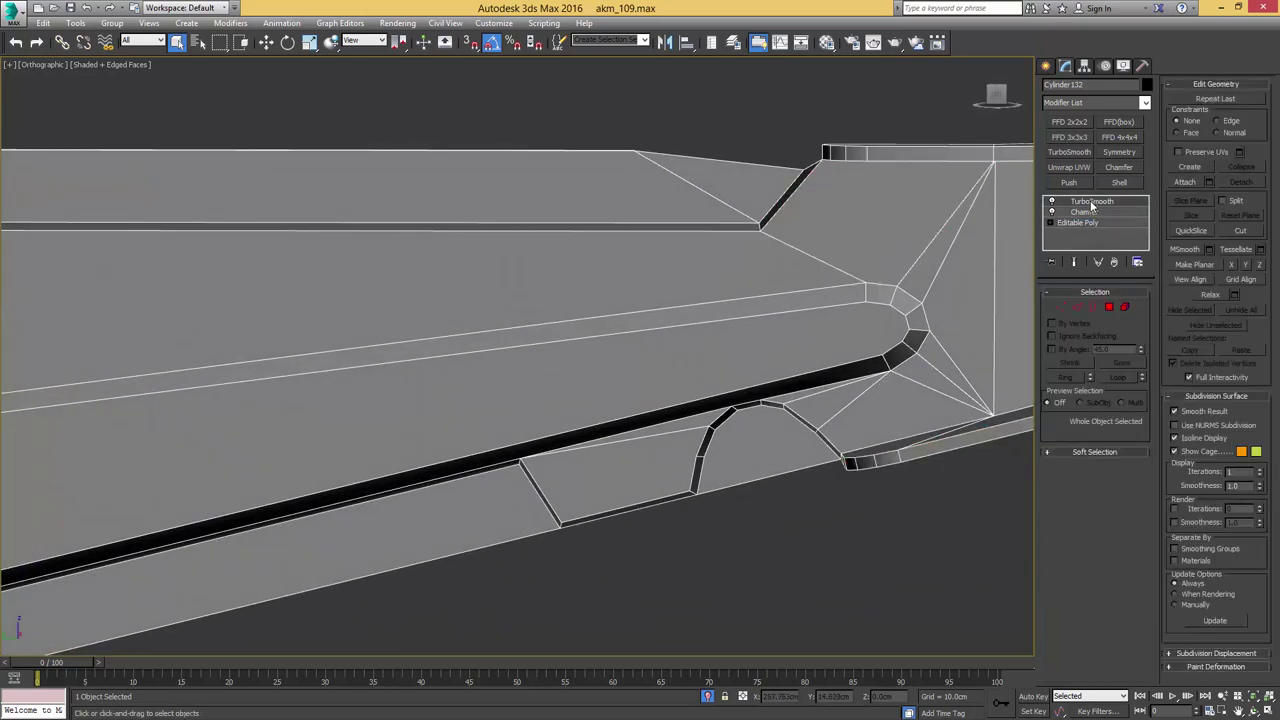
{"action": "key", "text": "F4"}
{"action": "key", "text": "F4"}
{"action": "left_click", "coordinate": [1078, 222]}
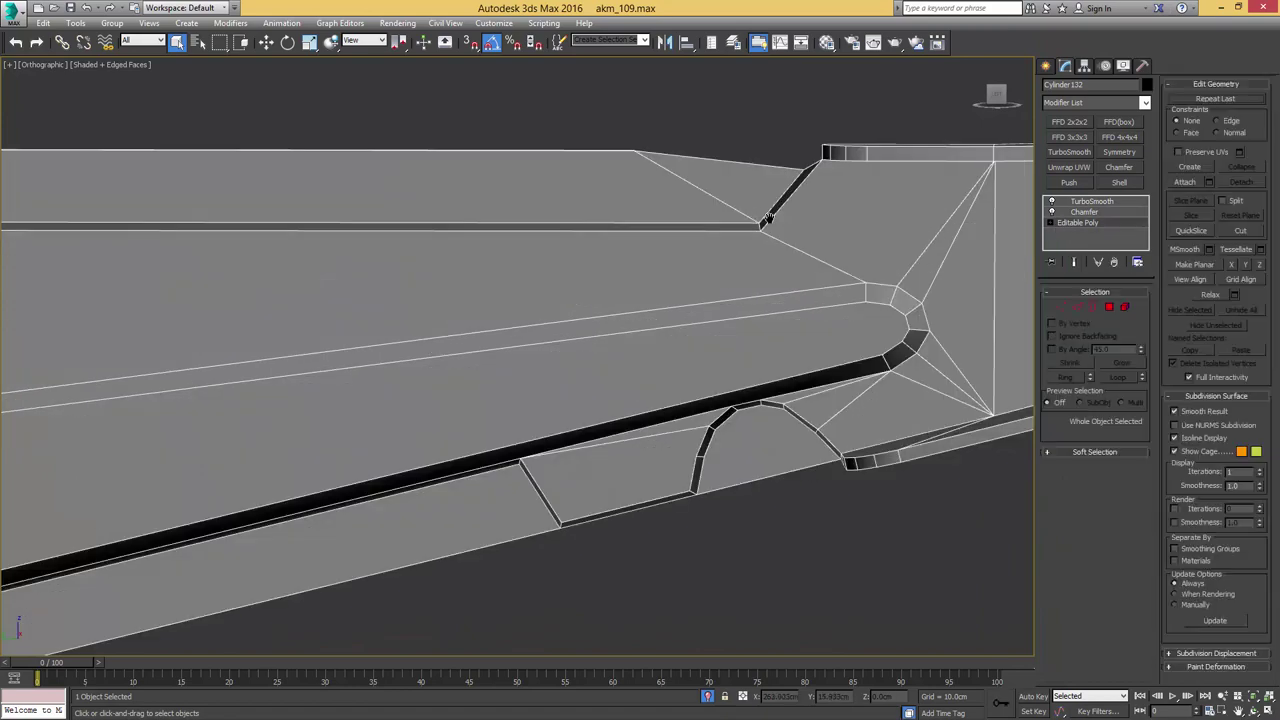
In the left view, slice the lever's mesh along a vertical plane snapped to the upper step's inner corner
{"action": "scroll", "coordinate": [836, 300], "scroll_direction": "down", "scroll_amount": 5}
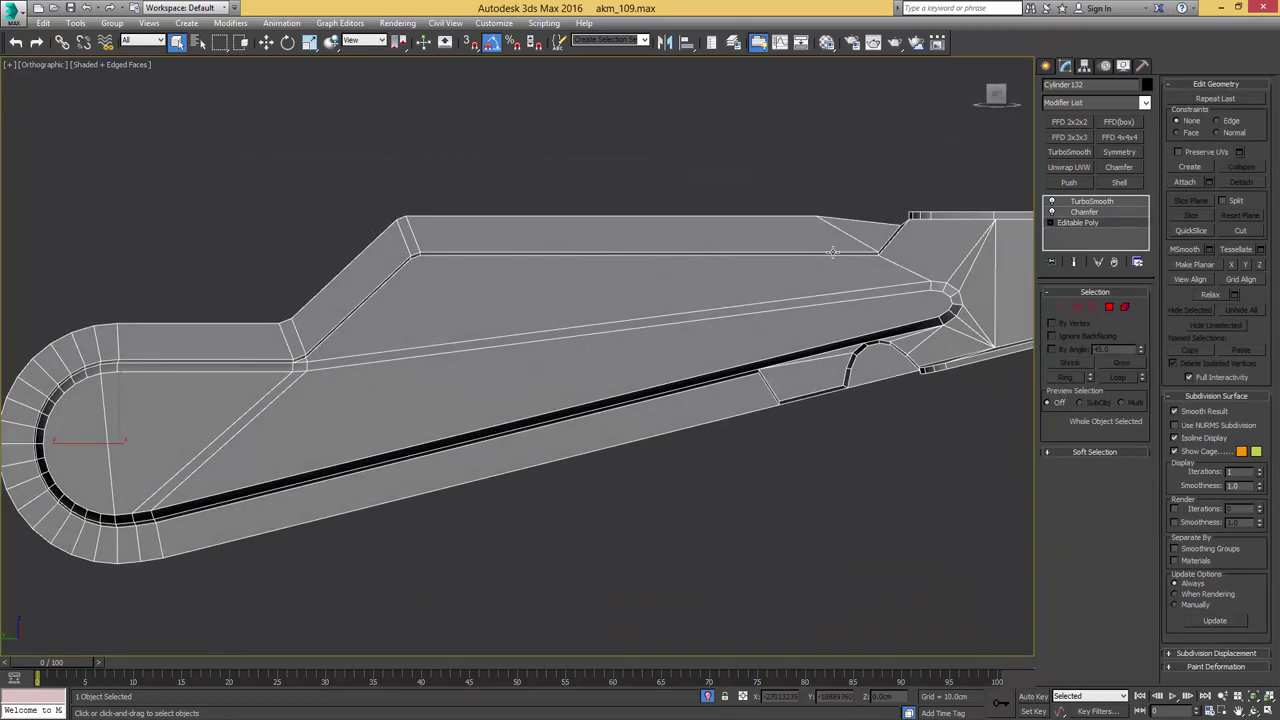
{"action": "key", "text": "l"}
{"action": "left_click", "coordinate": [1077, 307]}
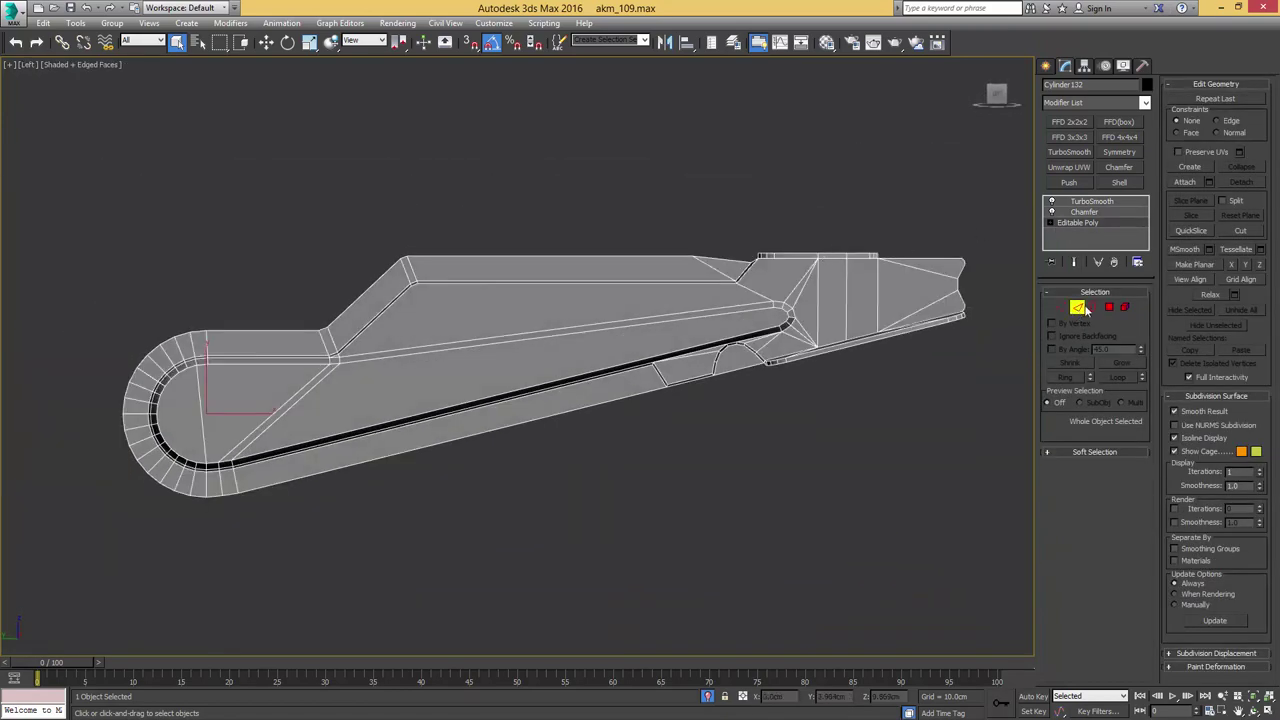
{"action": "left_click", "coordinate": [1189, 202]}
{"action": "left_click_drag", "start_coordinate": [565, 372], "coordinate": [506, 374]}
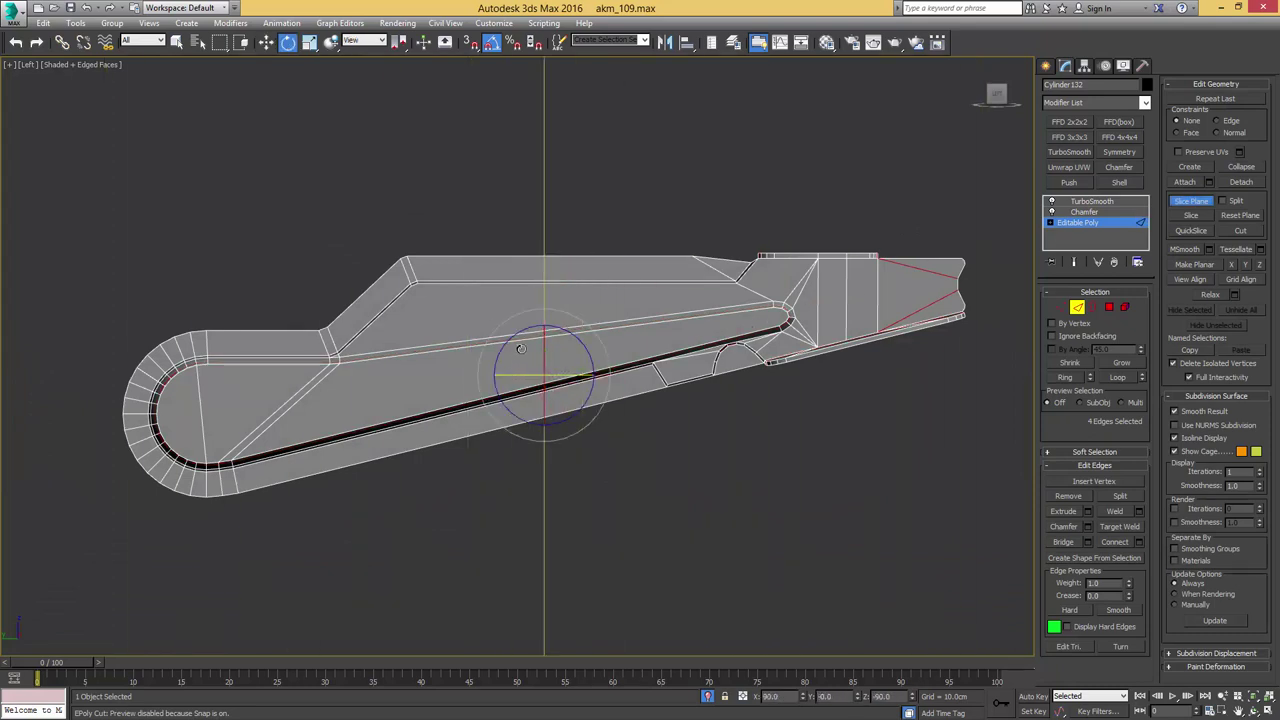
{"action": "middle_click_drag", "start_coordinate": [518, 350], "coordinate": [633, 342]}
{"action": "key", "text": "w"}
{"action": "left_click_drag", "start_coordinate": [700, 365], "coordinate": [532, 273]}
{"action": "key", "text": "s"}
{"action": "left_click", "coordinate": [1190, 216]}
Slice the lever vertically through two more vertices: the lower step's inner corner and the notch corner near the rib's front end
{"action": "scroll", "coordinate": [606, 298], "scroll_direction": "up", "scroll_amount": 2}
{"action": "left_click_drag", "start_coordinate": [632, 224], "coordinate": [517, 340]}
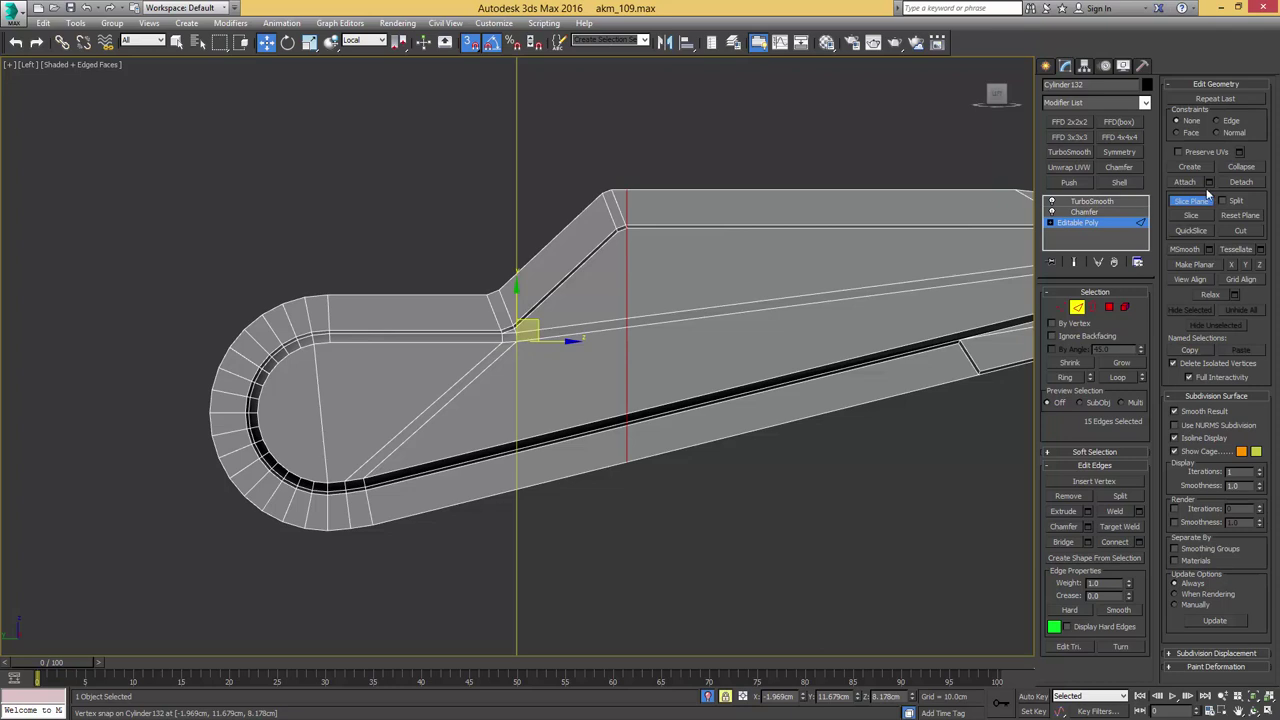
{"action": "left_click", "coordinate": [1193, 220]}
{"action": "middle_click_drag", "start_coordinate": [827, 238], "coordinate": [592, 286]}
{"action": "key", "text": "alt+c"}
{"action": "left_click_drag", "start_coordinate": [153, 382], "coordinate": [714, 268]}
{"action": "left_click", "coordinate": [1191, 215]}
{"action": "middle_click_drag", "start_coordinate": [873, 247], "coordinate": [580, 245]}
{"action": "left_click_drag", "start_coordinate": [476, 265], "coordinate": [708, 258]}
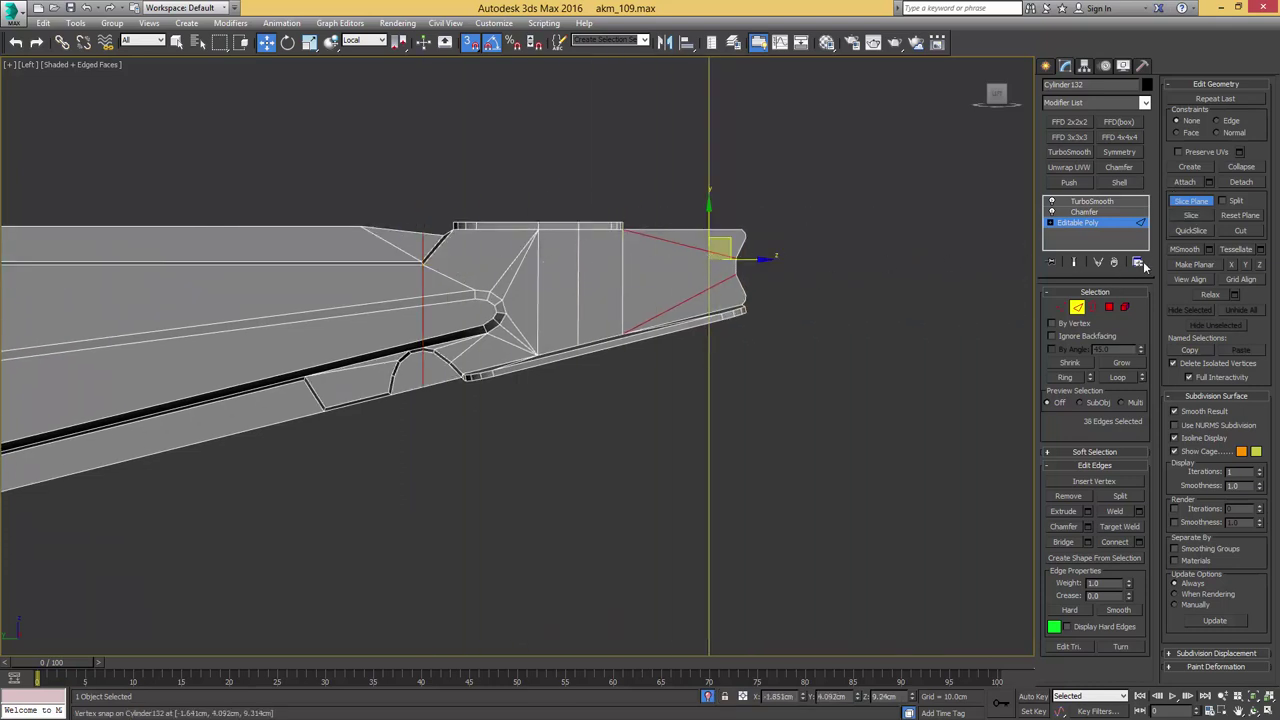
Examine the lever's smoothed surface and base polygons around the rib's front end and the bent finger tabs
{"action": "left_click", "coordinate": [1128, 203]}
{"action": "key", "text": "F4"}
{"action": "middle_click_drag", "start_coordinate": [432, 270], "coordinate": [645, 277]}
{"action": "middle_click_drag", "start_coordinate": [645, 277], "coordinate": [675, 295], "text": "alt"}
{"action": "scroll", "coordinate": [675, 295], "scroll_direction": "up", "scroll_amount": 5}
{"action": "left_click", "coordinate": [1083, 224]}
{"action": "key", "text": "F4"}
{"action": "key", "text": "4"}
{"action": "left_click", "coordinate": [679, 269]}
{"action": "middle_click_drag", "start_coordinate": [686, 270], "coordinate": [708, 246], "text": "alt"}
{"action": "scroll", "coordinate": [695, 270], "scroll_direction": "up", "scroll_amount": 5}
{"action": "left_click", "coordinate": [696, 269]}
{"action": "scroll", "coordinate": [691, 280], "scroll_direction": "down", "scroll_amount": 6}
{"action": "key", "text": "4"}
{"action": "left_click", "coordinate": [1090, 203]}
{"action": "key", "text": "F4"}
{"action": "mouse_move", "coordinate": [840, 285]}
{"action": "middle_mouse_down", "text": "alt"}
{"action": "mouse_move", "coordinate": [714, 289]}
{"action": "mouse_move", "coordinate": [706, 229]}
{"action": "mouse_move", "coordinate": [800, 266]}
{"action": "mouse_move", "coordinate": [710, 258]}
{"action": "mouse_move", "coordinate": [654, 277]}
{"action": "mouse_move", "coordinate": [720, 297]}
{"action": "middle_mouse_up", "text": "alt"}
{"action": "scroll", "coordinate": [774, 274], "scroll_direction": "up", "scroll_amount": 5}
{"action": "scroll", "coordinate": [774, 274], "scroll_direction": "up", "scroll_amount": 3}
Try a Chamfer amount of 0.01 cm on the lever and check the softened edges
{"action": "left_click", "coordinate": [1084, 212]}
{"action": "left_click_drag", "start_coordinate": [1134, 355], "coordinate": [1133, 368]}
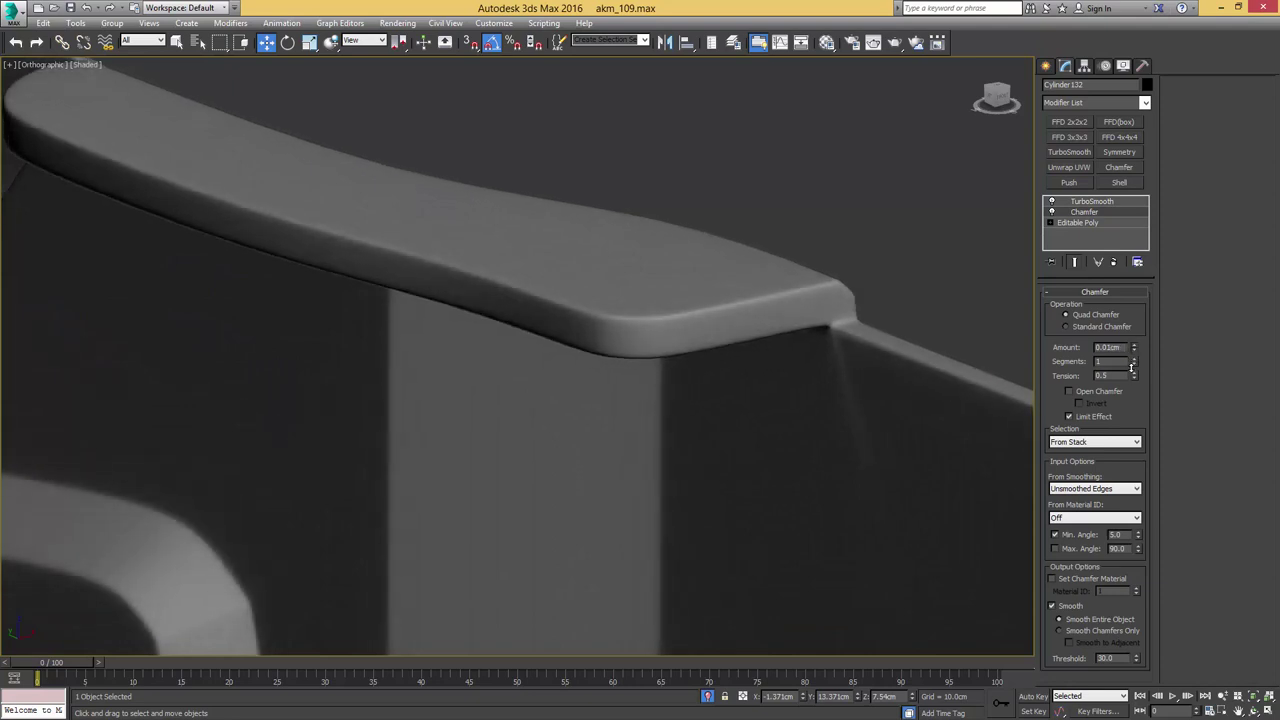
{"action": "scroll", "coordinate": [705, 318], "scroll_direction": "down", "scroll_amount": 4}
{"action": "middle_click_drag", "start_coordinate": [672, 301], "coordinate": [825, 277], "text": "alt"}
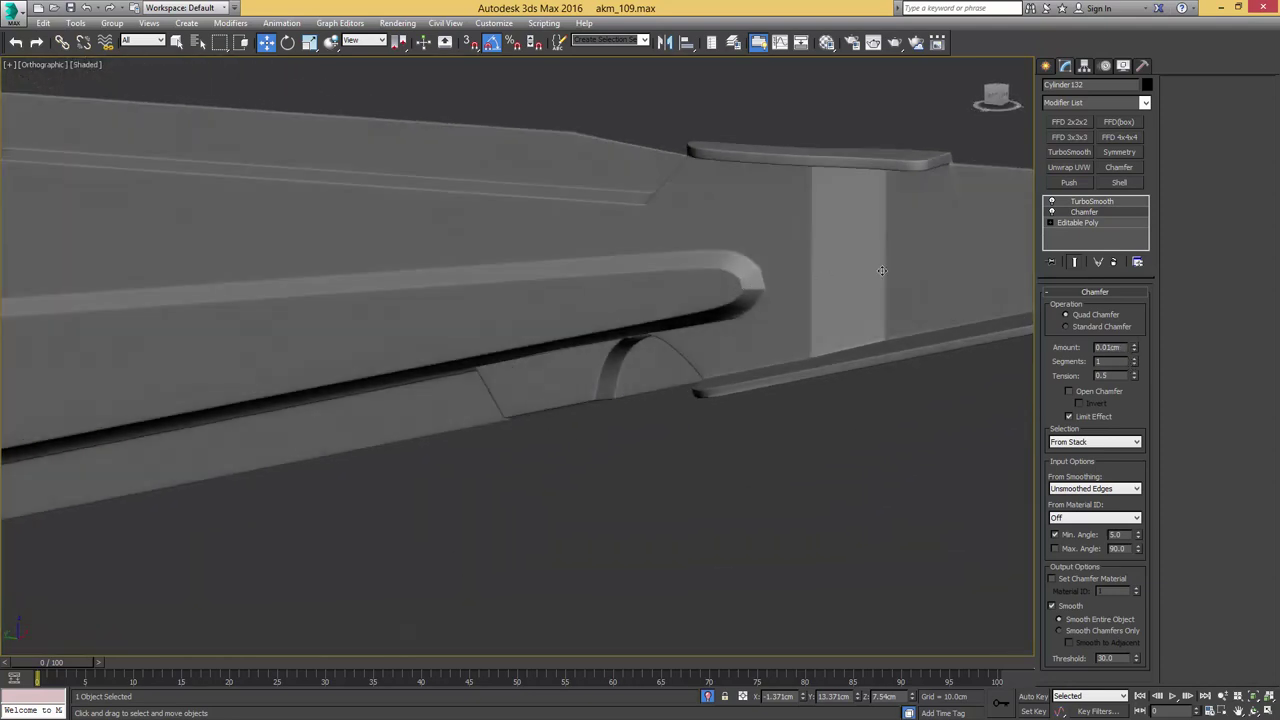
Select the sloped polygons along the raised rib's upper side, front end and lower side on the lever's base mesh
{"action": "left_click", "coordinate": [1079, 224]}
{"action": "key", "text": "F4"}
{"action": "middle_click_drag", "start_coordinate": [563, 323], "coordinate": [694, 337]}
{"action": "key", "text": "2"}
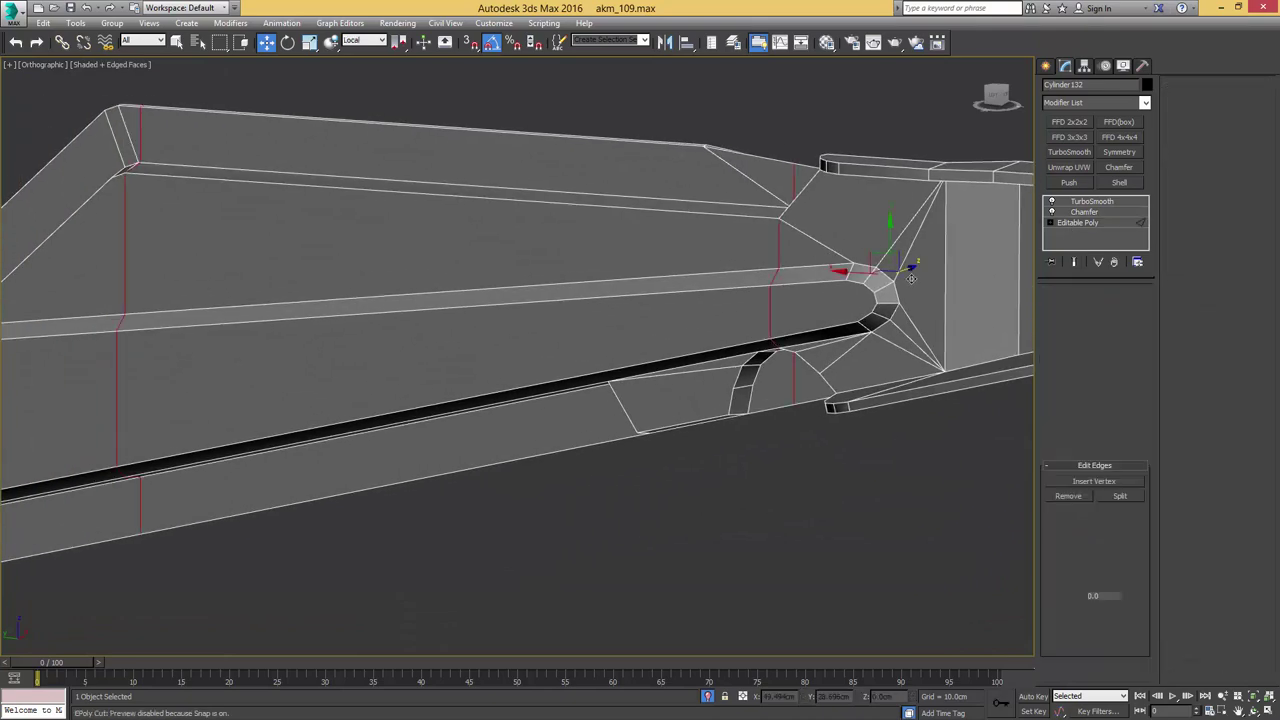
{"action": "key", "text": "alt+c"}
{"action": "left_click", "coordinate": [870, 276]}
{"action": "left_click", "coordinate": [882, 288], "text": "shift"}
{"action": "key", "text": "ctrl+4"}
{"action": "middle_click_drag", "start_coordinate": [449, 329], "coordinate": [742, 300]}
{"action": "left_click", "coordinate": [750, 380], "text": "ctrl"}
{"action": "scroll", "coordinate": [560, 357], "scroll_direction": "down", "scroll_amount": 4}
{"action": "middle_click_drag", "start_coordinate": [499, 350], "coordinate": [643, 283]}
{"action": "left_click", "coordinate": [547, 386], "text": "ctrl"}
{"action": "left_click", "coordinate": [489, 405], "text": "ctrl"}
{"action": "middle_click_drag", "start_coordinate": [473, 397], "coordinate": [497, 431], "text": "alt"}
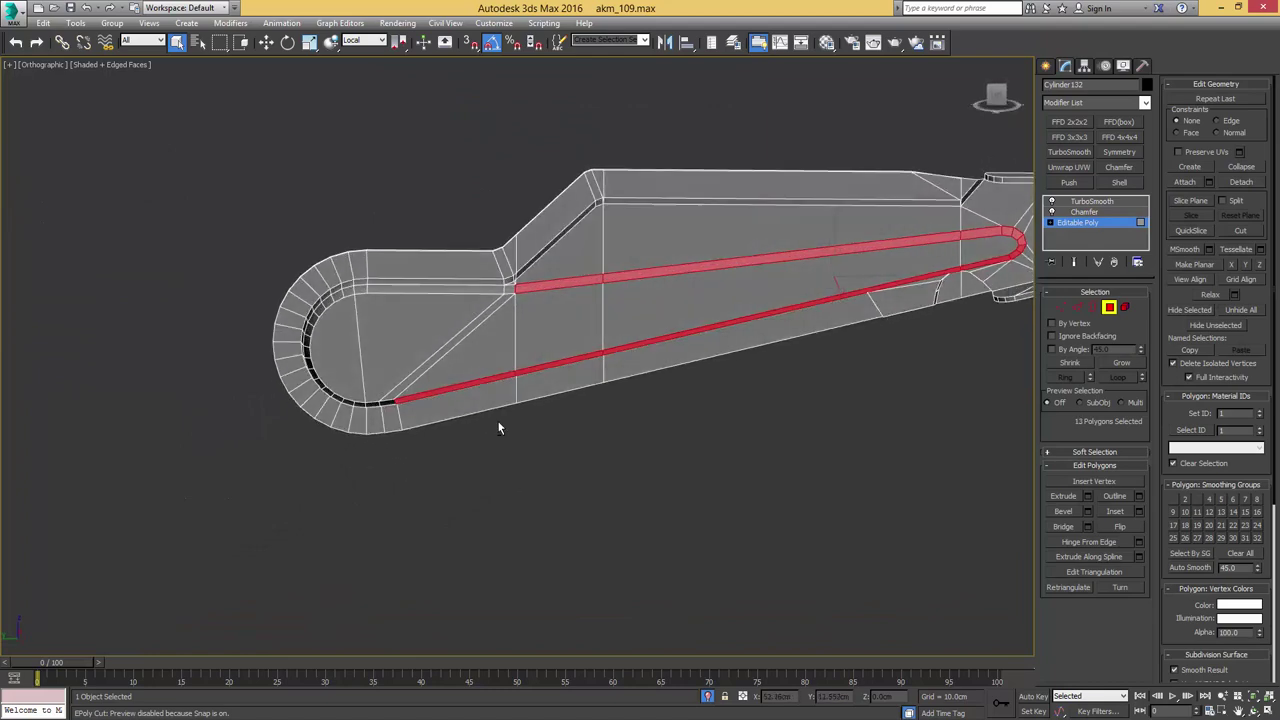
Extend the selection around the rib's round pivot end, clear the strip's smoothing groups and show the smoothed result
{"action": "key", "text": "2"}
{"action": "middle_click_drag", "start_coordinate": [484, 285], "coordinate": [313, 336]}
{"action": "key", "text": "4"}
{"action": "middle_click_drag", "start_coordinate": [574, 279], "coordinate": [577, 286], "text": "alt"}
{"action": "middle_click_drag", "start_coordinate": [590, 290], "coordinate": [598, 302], "text": "alt"}
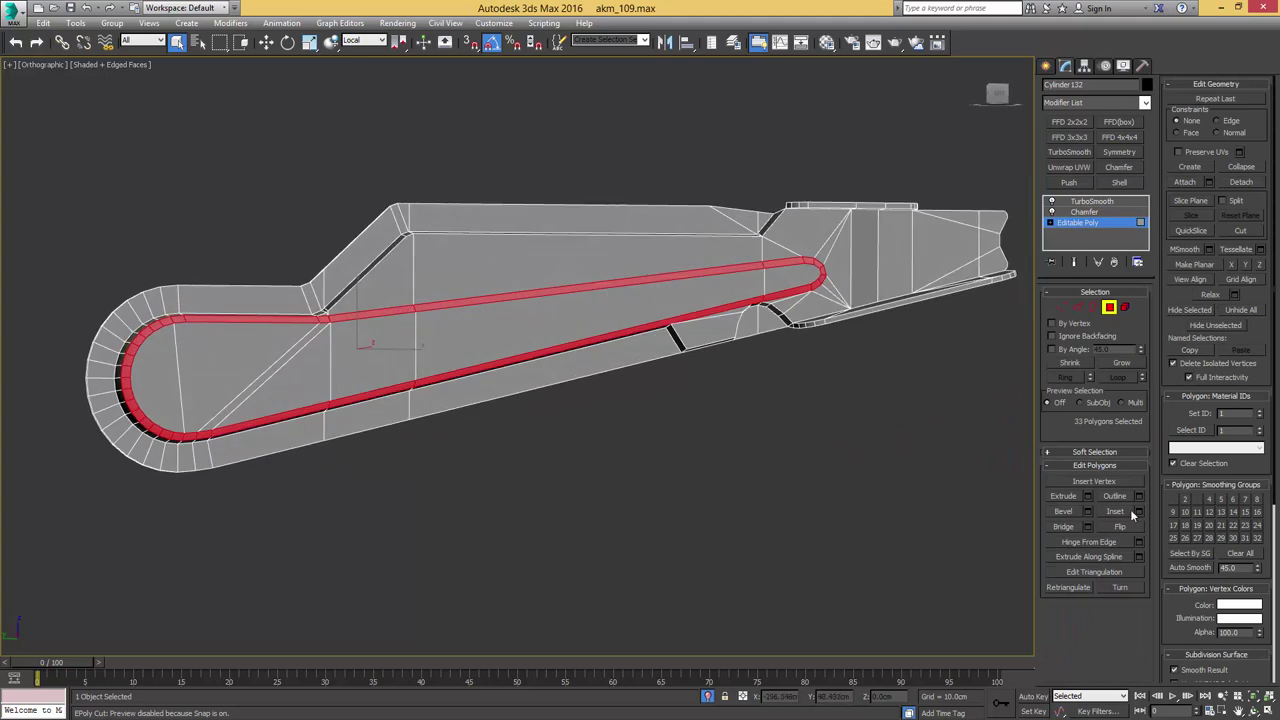
{"action": "left_click", "coordinate": [1246, 557]}
{"action": "left_click", "coordinate": [1091, 201]}
{"action": "key", "text": "F4"}
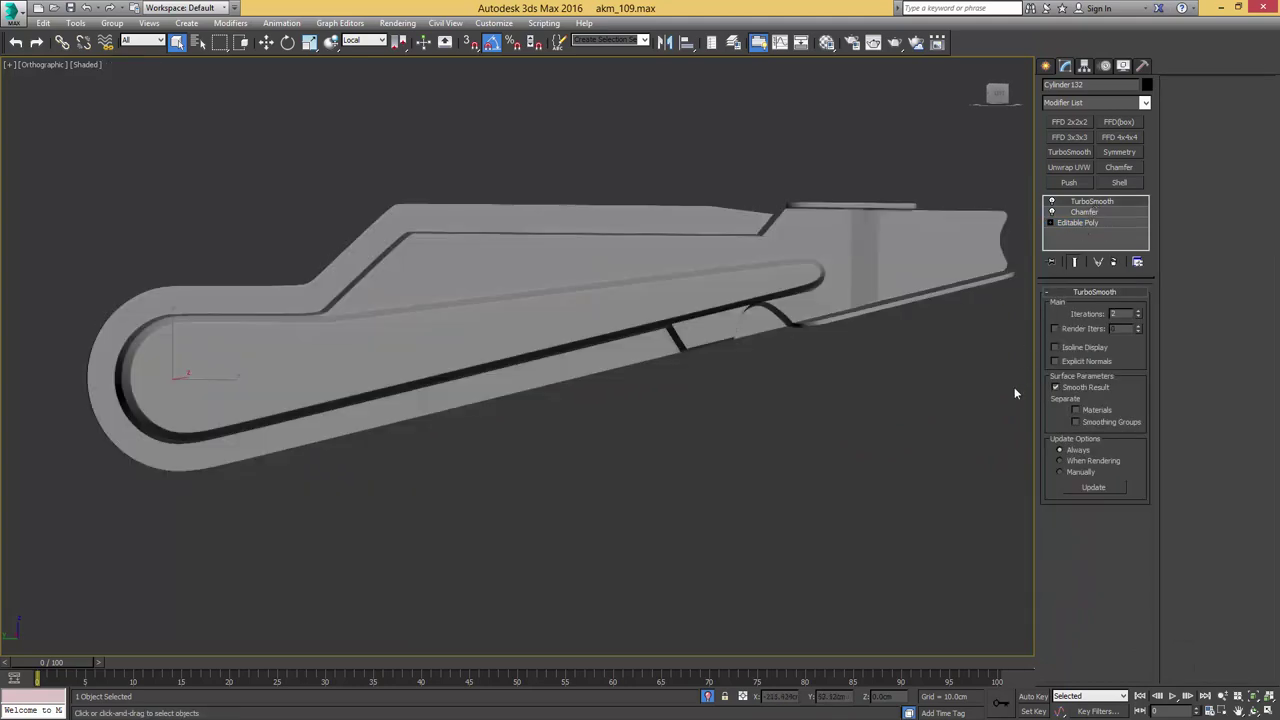
Set the lever's Chamfer amount to 0.014 cm and check its front end against the base mesh
{"action": "middle_click_drag", "start_coordinate": [1010, 387], "coordinate": [942, 390], "text": "alt"}
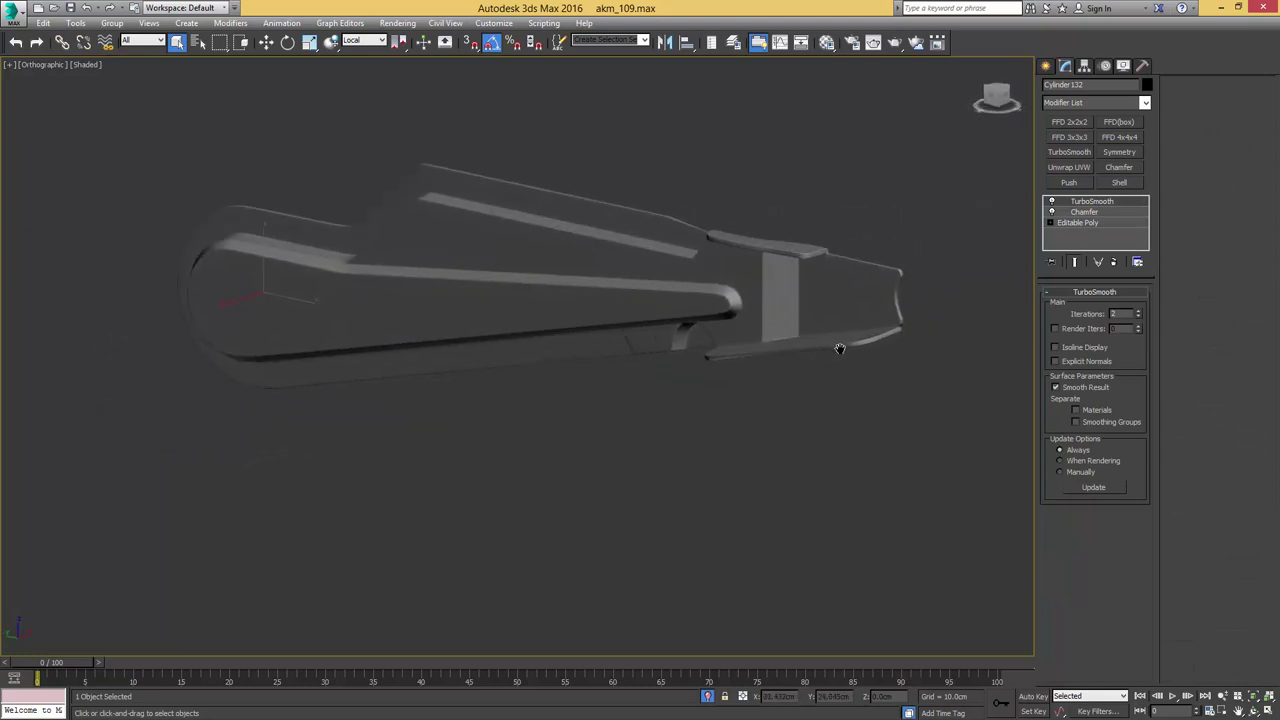
{"action": "scroll", "coordinate": [949, 316], "scroll_direction": "up", "scroll_amount": 5}
{"action": "left_click", "coordinate": [1094, 213]}
{"action": "middle_click_drag", "start_coordinate": [919, 283], "coordinate": [890, 410]}
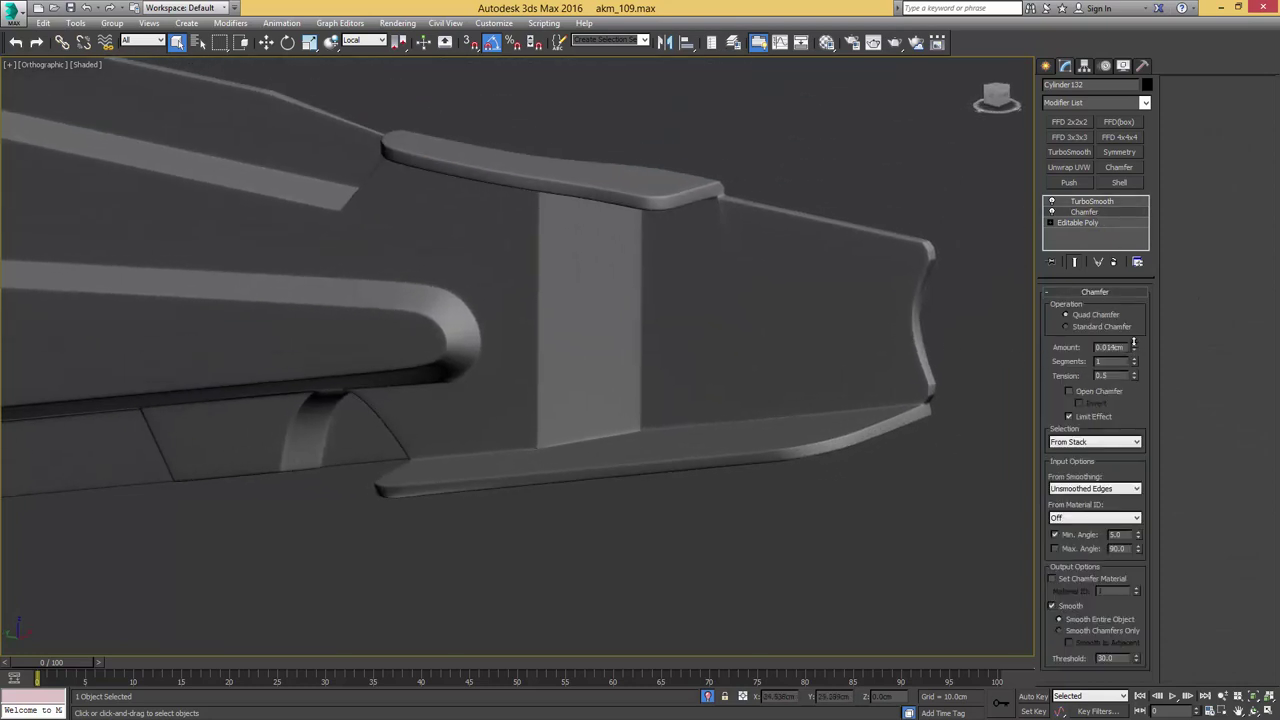
{"action": "left_click", "coordinate": [1089, 225]}
{"action": "key", "text": "F4"}
{"action": "middle_click_drag", "start_coordinate": [918, 318], "coordinate": [923, 322], "text": "alt"}
{"action": "left_click", "coordinate": [1113, 203]}
Exit isolation and check the smoothed lever in place on the receiver
{"action": "key", "text": "alt+q"}
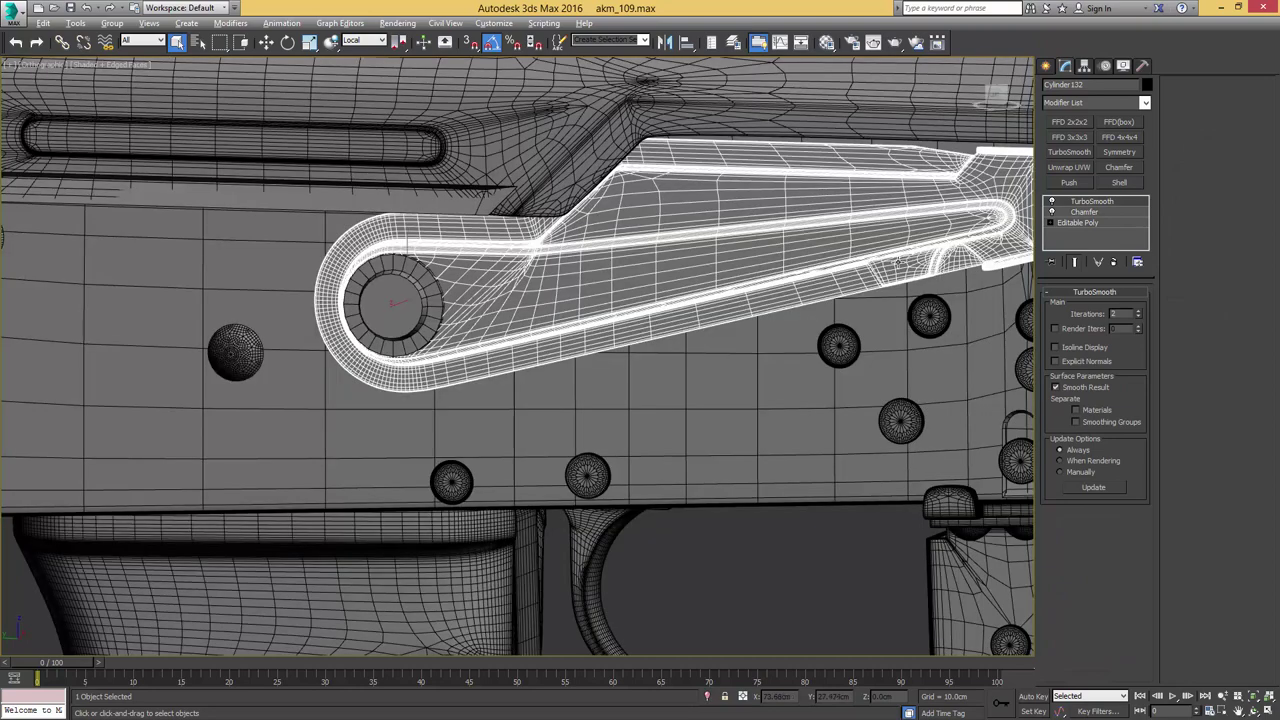
{"action": "middle_click_drag", "start_coordinate": [890, 261], "coordinate": [745, 381]}
{"action": "key", "text": "F4"}
{"action": "middle_click_drag", "start_coordinate": [376, 338], "coordinate": [755, 272]}
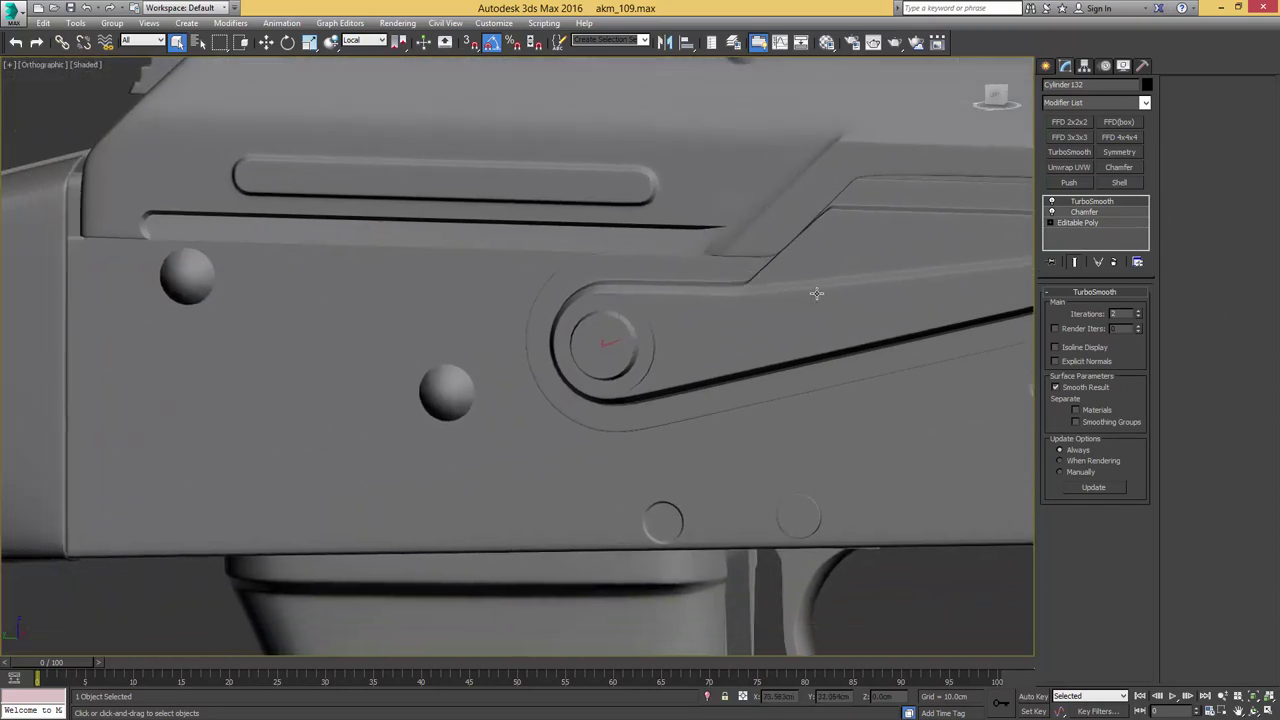
{"action": "key", "text": "F4"}
Copy the lever's Chamfer and TurboSmooth modifiers and paste them onto the round pivot pin
{"action": "right_click", "coordinate": [1077, 213]}
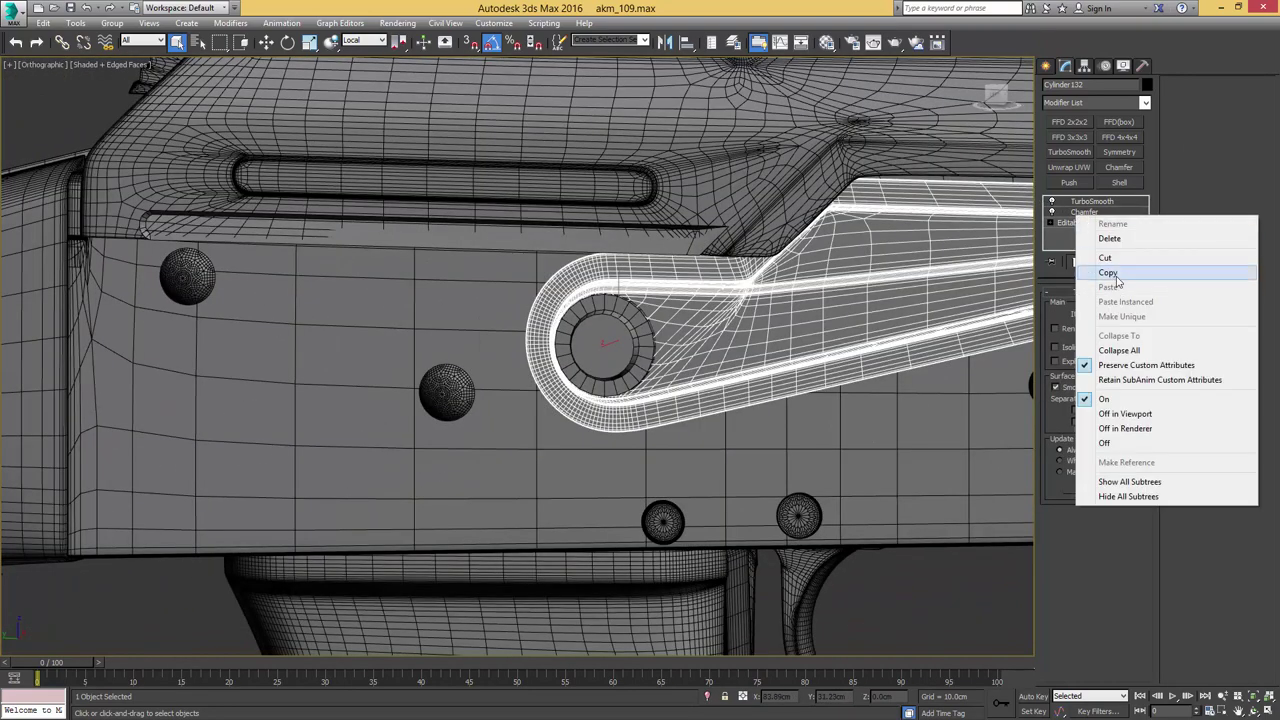
{"action": "left_click", "coordinate": [1107, 272]}
{"action": "left_click", "coordinate": [603, 322]}
{"action": "scroll", "coordinate": [646, 293], "scroll_direction": "up", "scroll_amount": 4}
{"action": "middle_click_drag", "start_coordinate": [646, 293], "coordinate": [760, 330], "text": "alt"}
{"action": "right_click", "coordinate": [1072, 200]}
{"action": "left_click", "coordinate": [1100, 207]}
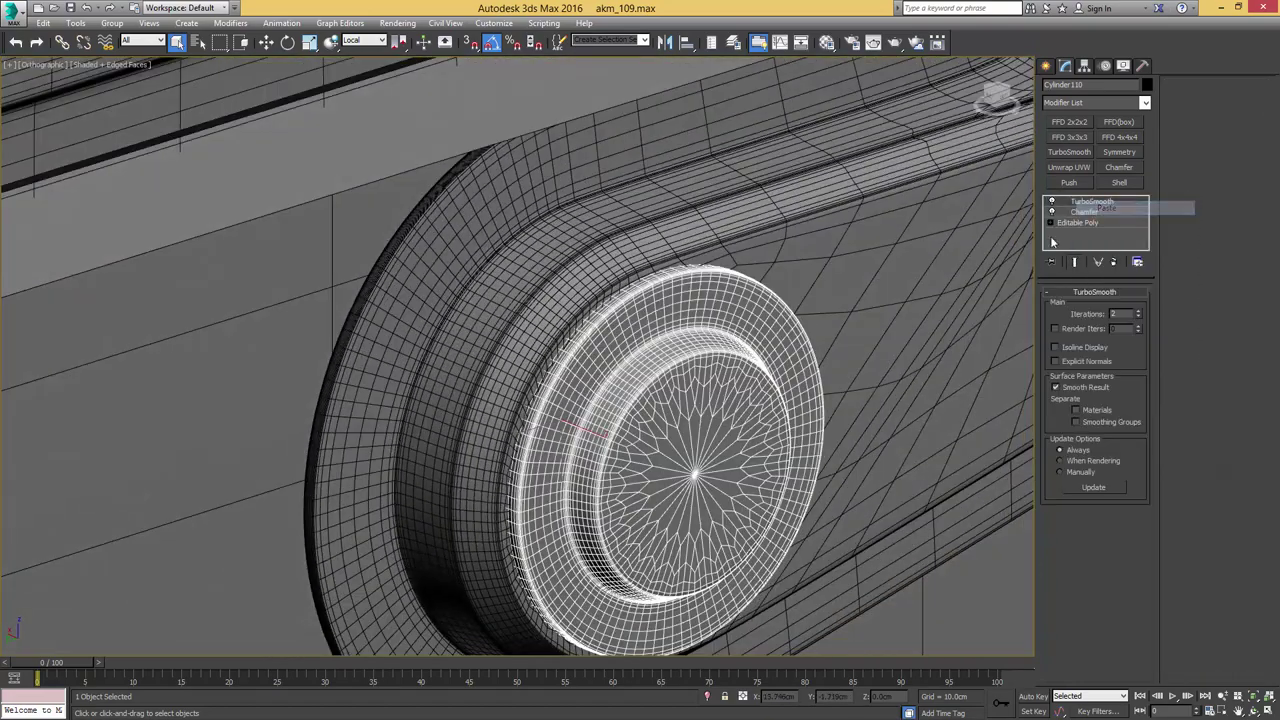
Set the pivot pin's Chamfer amount to 0.018 cm and check its shading on the receiver
{"action": "key", "text": "F4"}
{"action": "middle_click_drag", "start_coordinate": [858, 290], "coordinate": [822, 312], "text": "alt"}
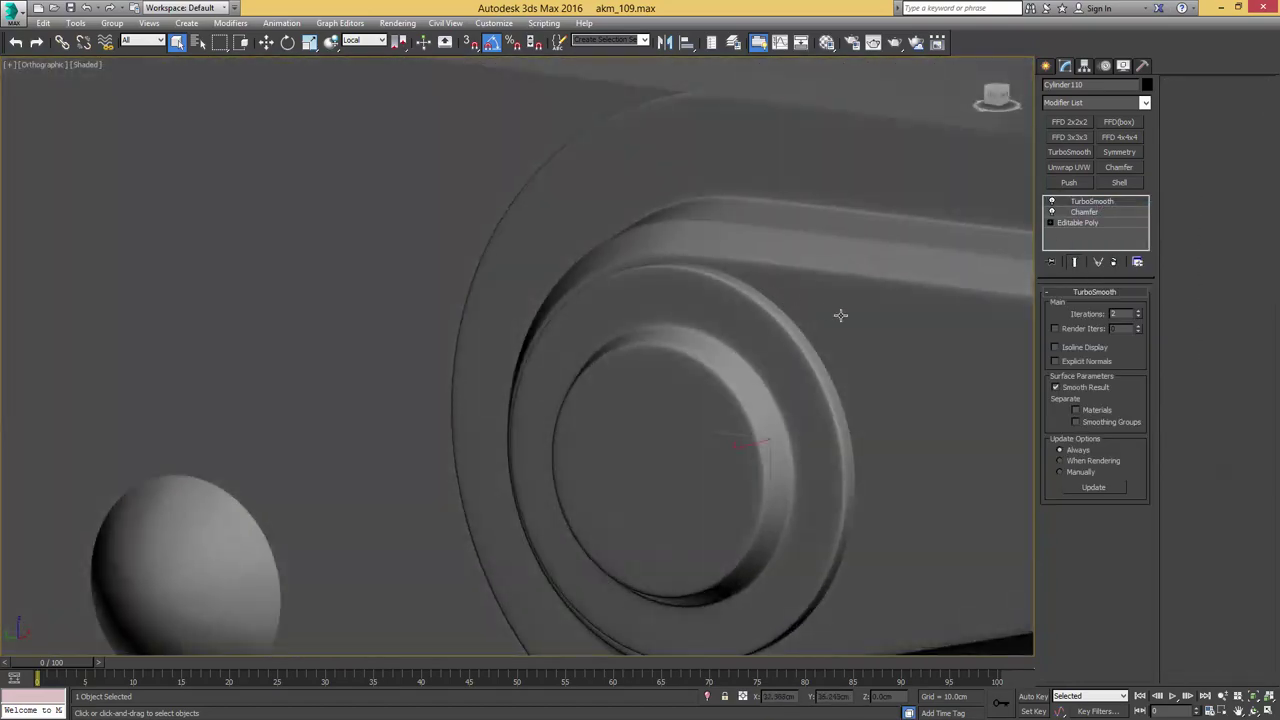
{"action": "left_click", "coordinate": [1100, 213]}
{"action": "left_click_drag", "start_coordinate": [1134, 342], "coordinate": [1134, 340]}
{"action": "scroll", "coordinate": [832, 294], "scroll_direction": "down", "scroll_amount": 7}
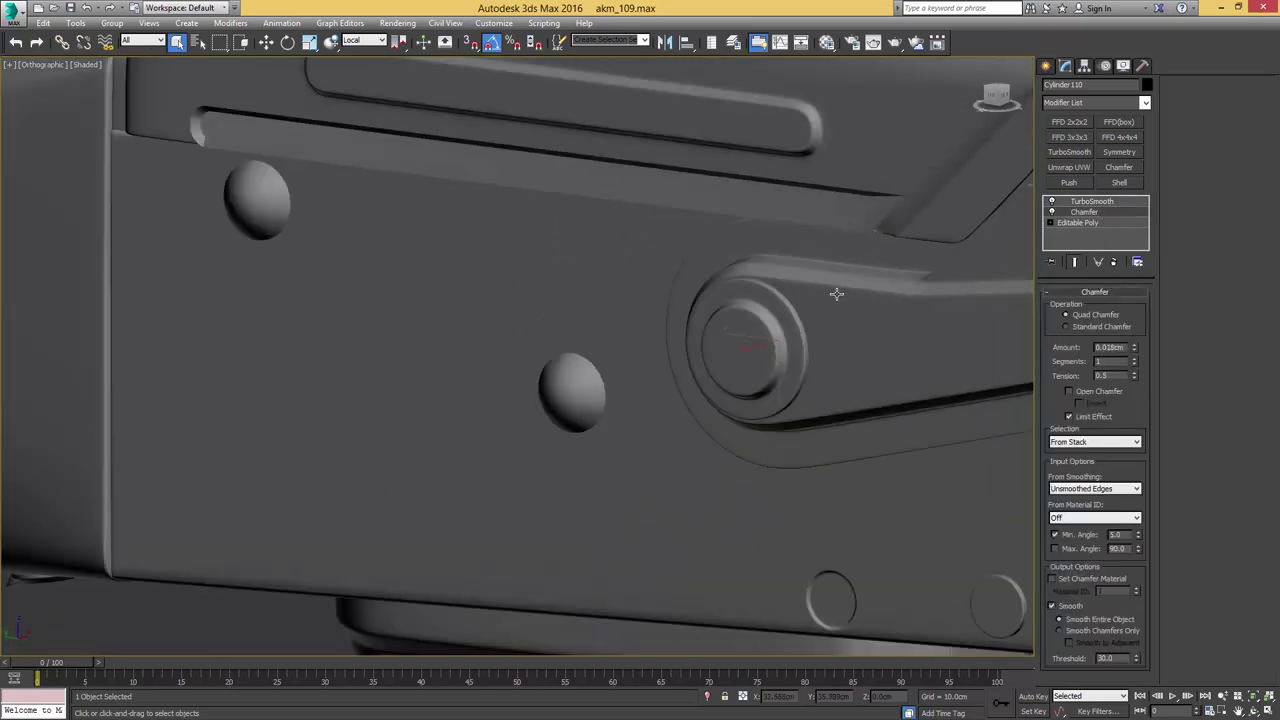
{"action": "key", "text": "w"}
{"action": "middle_click_drag", "start_coordinate": [851, 297], "coordinate": [938, 292], "text": "alt"}
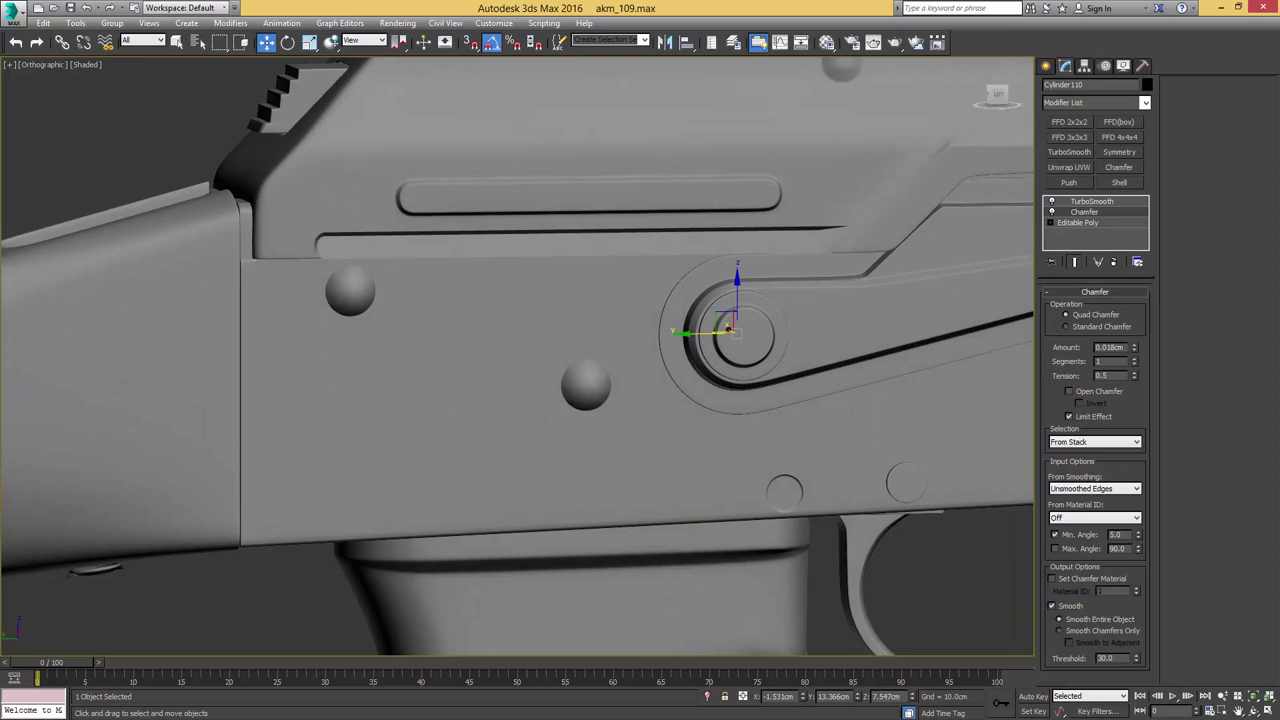
{"action": "scroll", "coordinate": [752, 334], "scroll_direction": "up", "scroll_amount": 8}
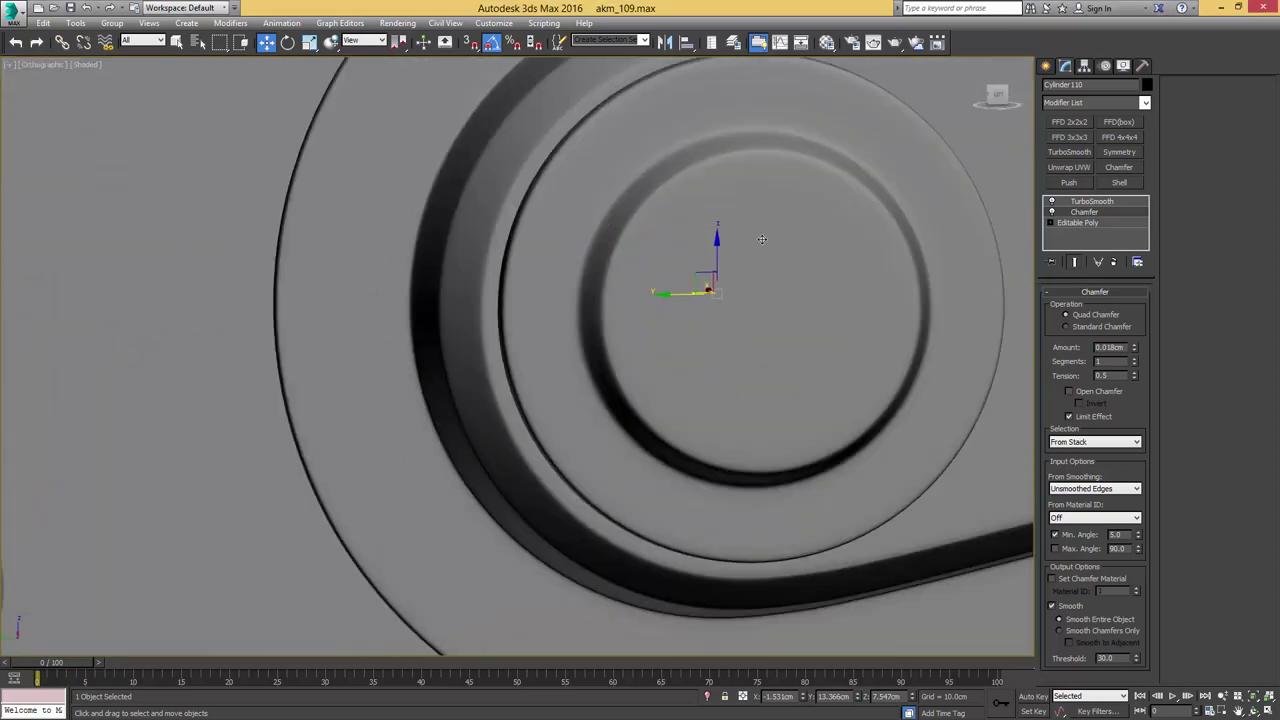
Extrude the edge loop around the pin's raised centre inward with height -0.099 cm and width 0.009 cm
{"action": "key", "text": "F4"}
{"action": "left_click", "coordinate": [1090, 224]}
{"action": "middle_click_drag", "start_coordinate": [797, 181], "coordinate": [837, 203], "text": "alt"}
{"action": "key", "text": "2"}
{"action": "key", "text": "q"}
{"action": "double_click", "coordinate": [745, 154]}
{"action": "left_click", "coordinate": [1087, 512]}
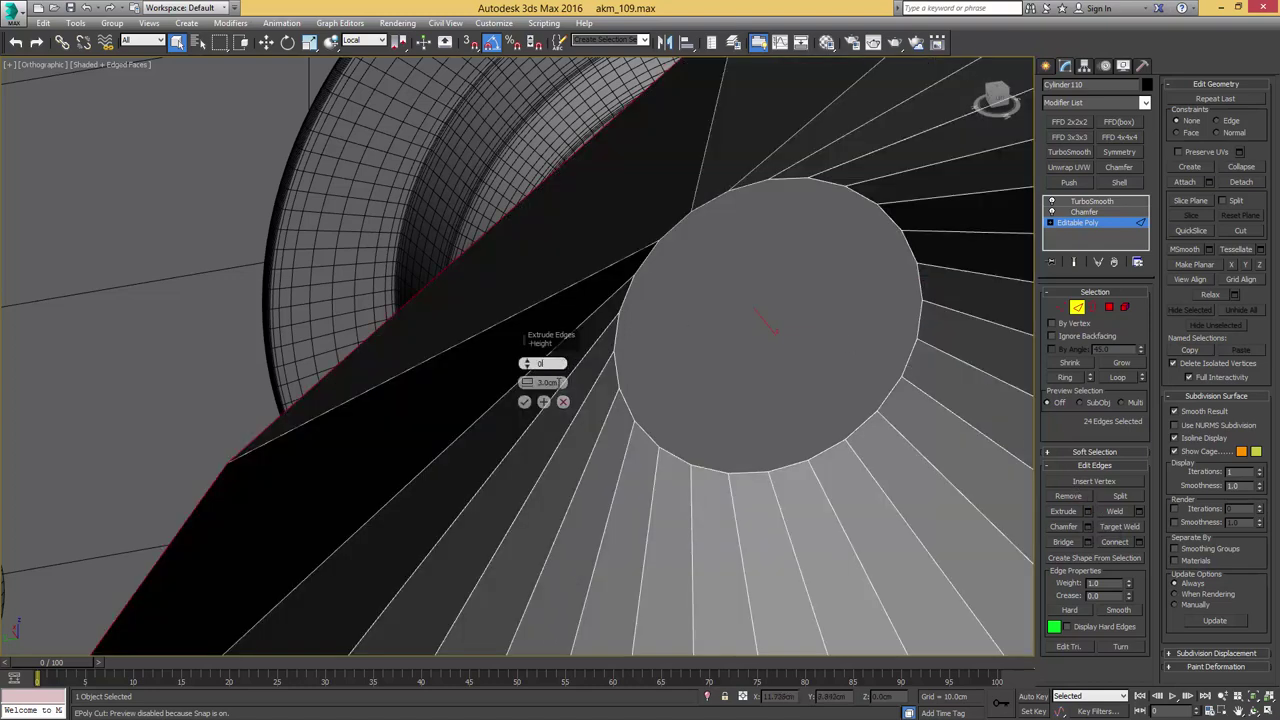
{"action": "key", "text": "Tab"}
{"action": "key", "text": "Return"}
{"action": "left_click_drag", "start_coordinate": [529, 384], "coordinate": [530, 404]}
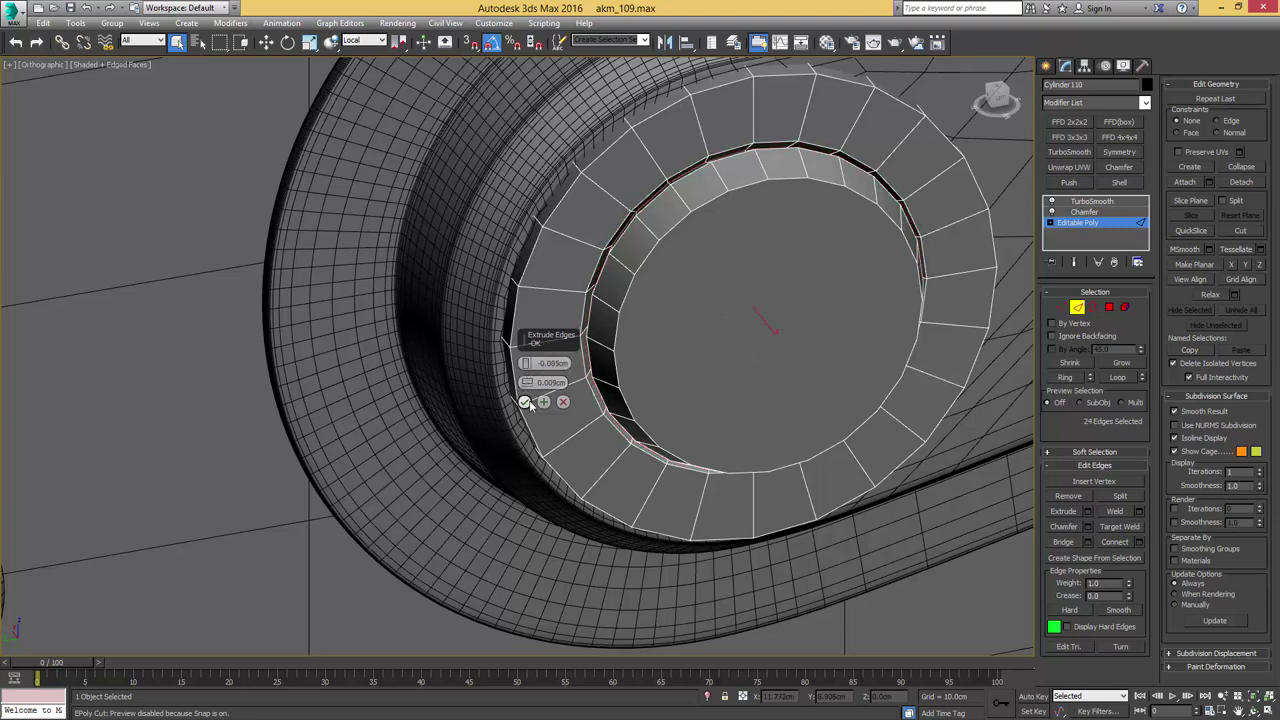
{"action": "left_click", "coordinate": [529, 402]}
Show the pin's smoothed result with the new groove and fine-tune its Chamfer amount
{"action": "key", "text": "4"}
{"action": "key", "text": "4"}
{"action": "key", "text": "F4"}
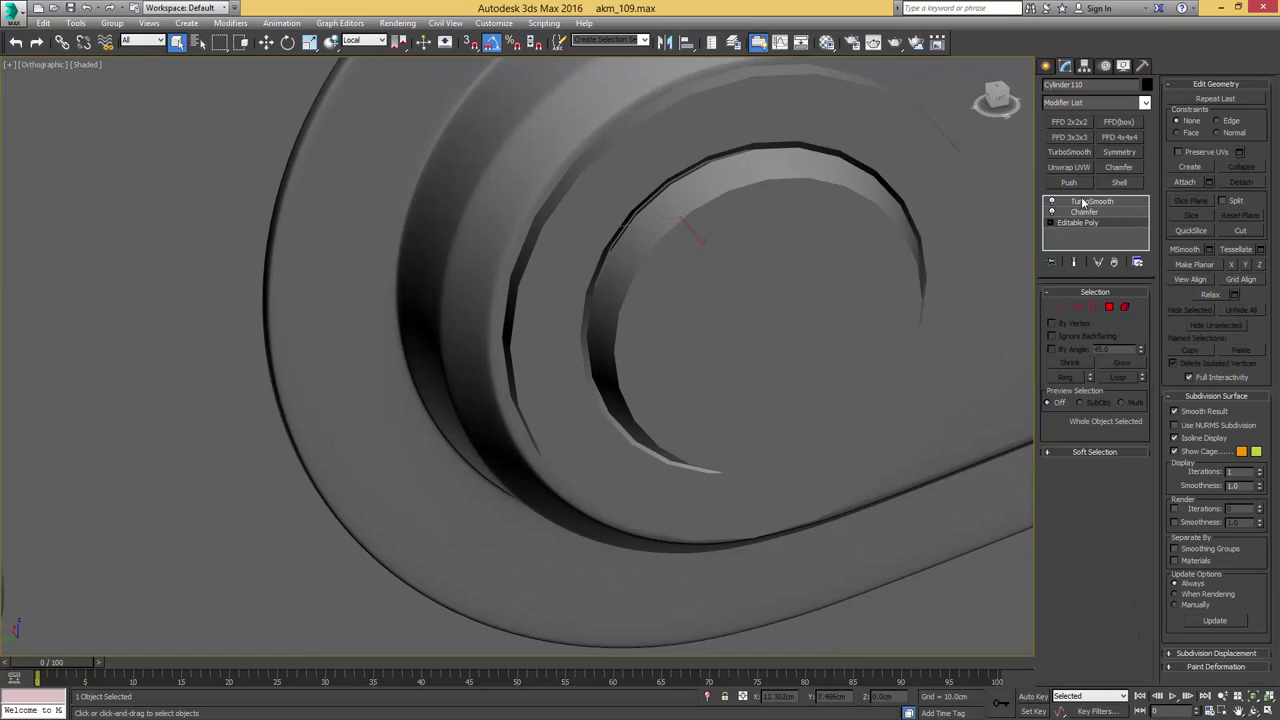
{"action": "left_click", "coordinate": [1083, 203]}
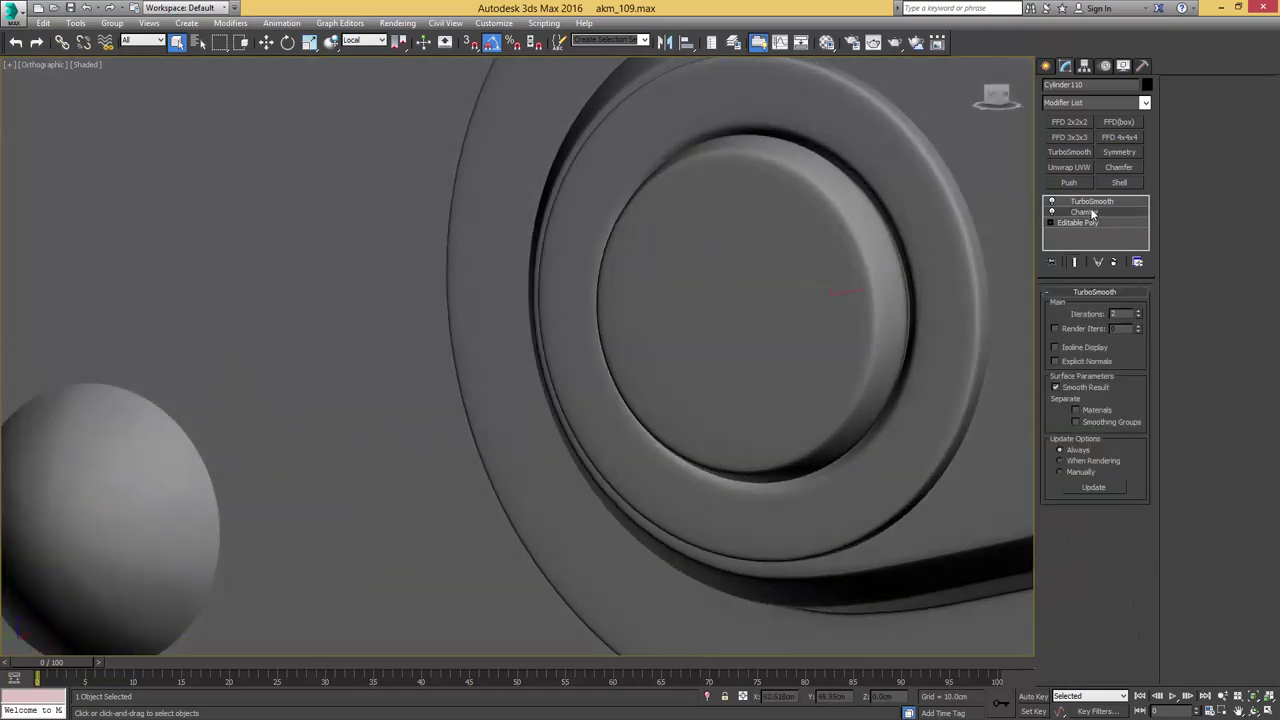
{"action": "left_click", "coordinate": [1086, 212]}
{"action": "left_click_drag", "start_coordinate": [1134, 354], "coordinate": [1134, 357]}
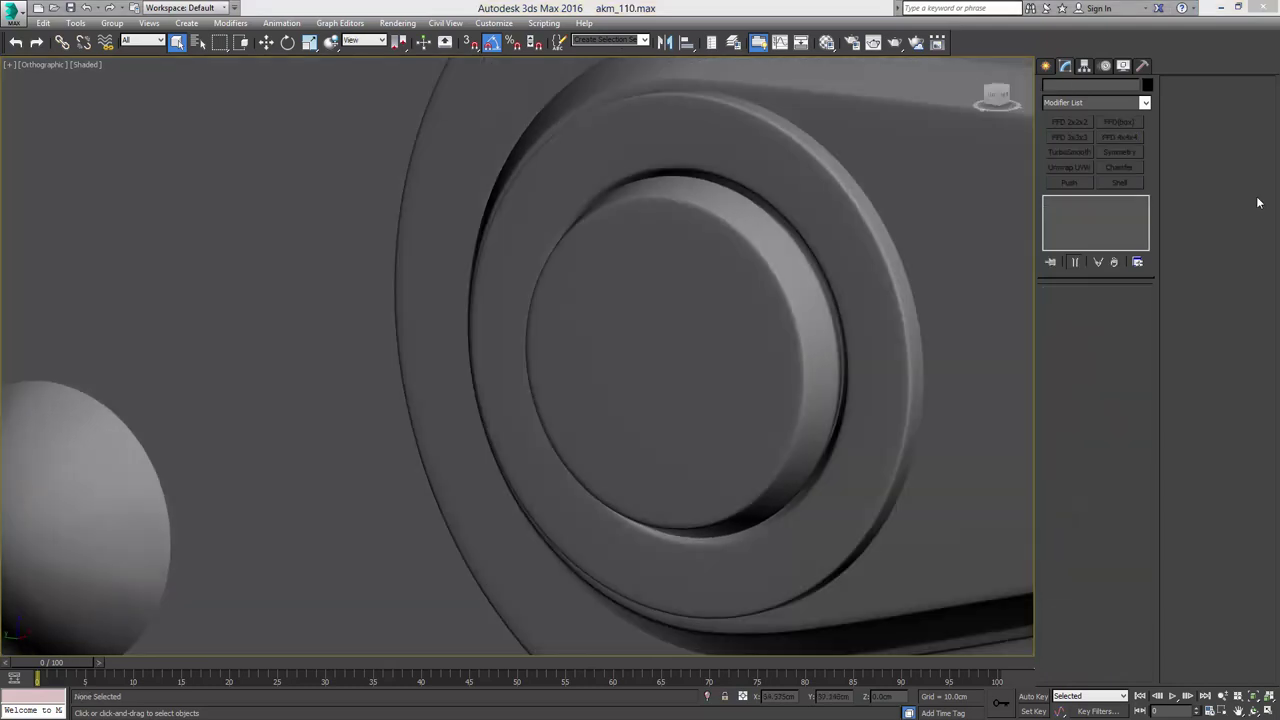
Reselect the safety lever and set its Chamfer amount to 0.025 cm
{"action": "middle_click_drag", "start_coordinate": [943, 178], "coordinate": [374, 251]}
{"action": "scroll", "coordinate": [575, 252], "scroll_direction": "down", "scroll_amount": 5}
{"action": "middle_click_drag", "start_coordinate": [800, 256], "coordinate": [337, 294]}
{"action": "left_click", "coordinate": [911, 191]}
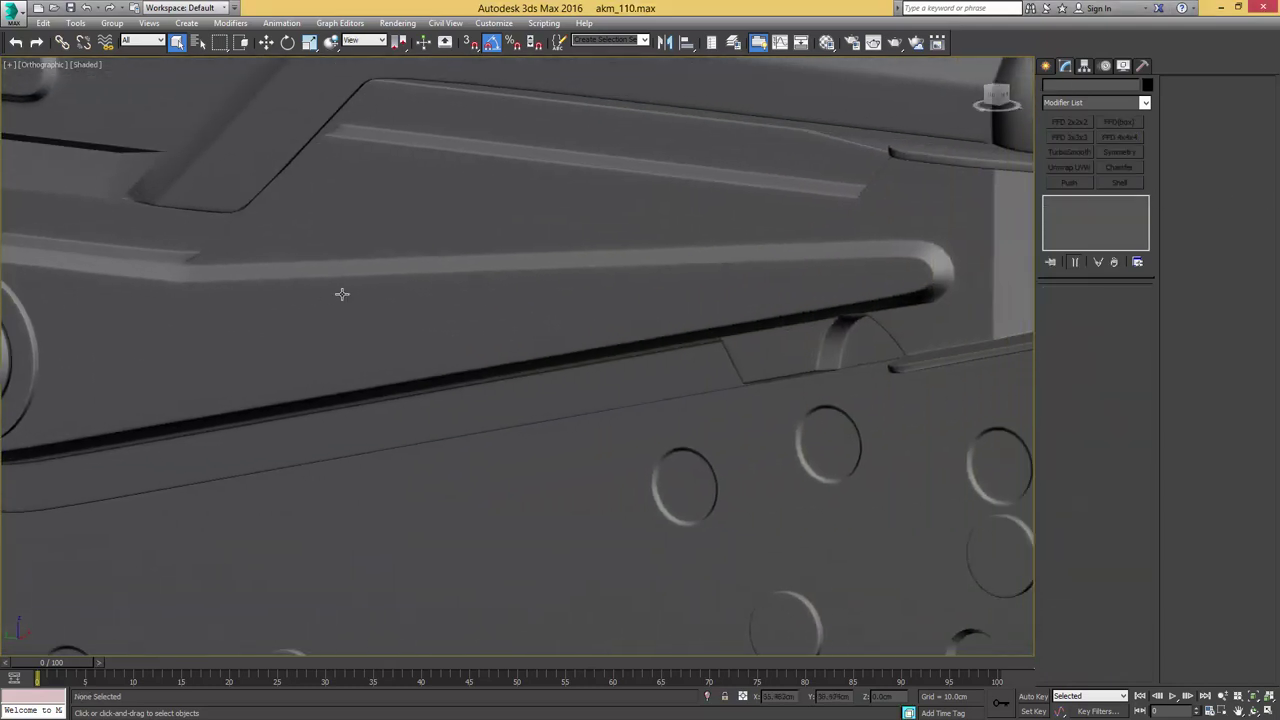
{"action": "left_click", "coordinate": [911, 190]}
{"action": "middle_click_drag", "start_coordinate": [980, 194], "coordinate": [701, 250]}
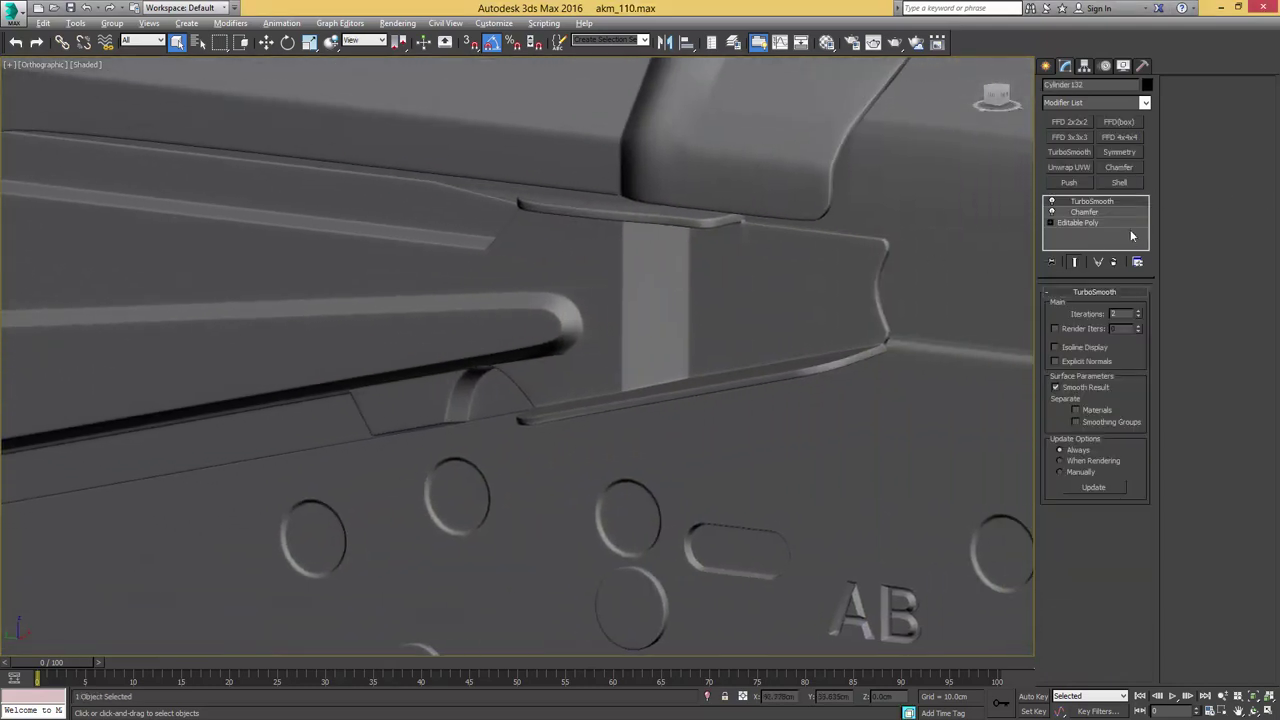
{"action": "left_click", "coordinate": [1100, 212]}
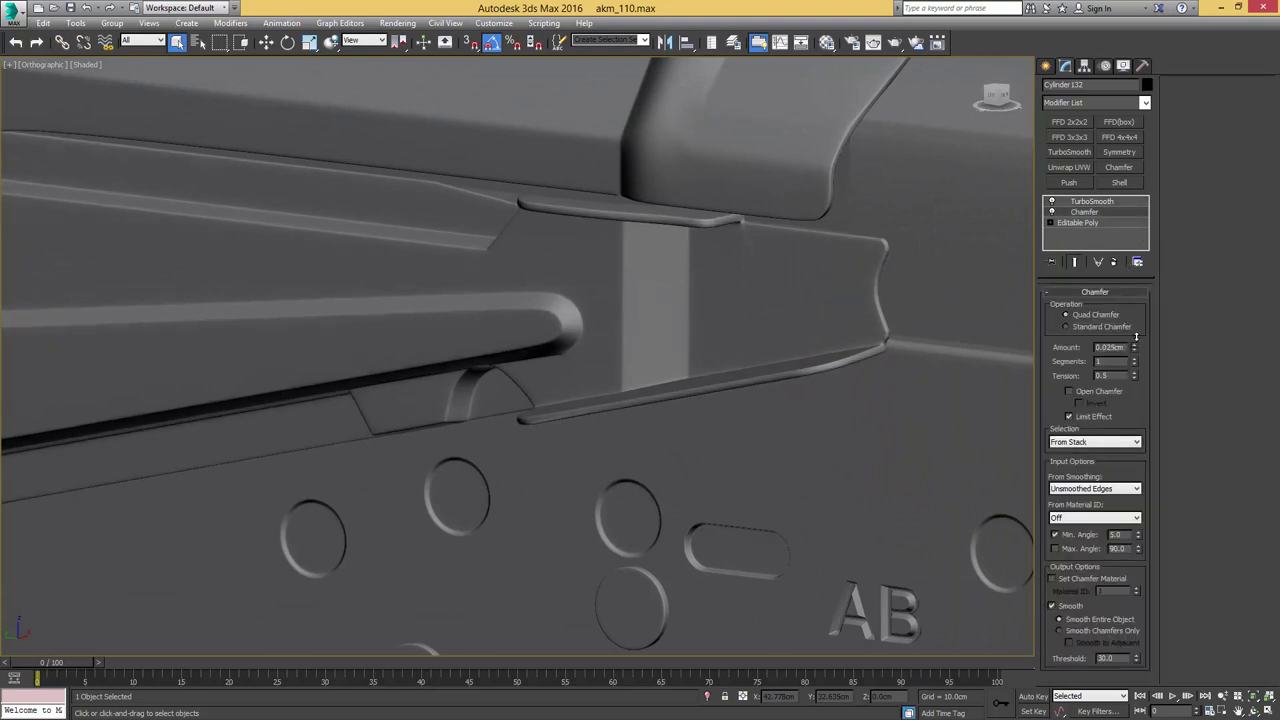
{"action": "middle_click_drag", "start_coordinate": [911, 158], "coordinate": [886, 180]}
{"action": "scroll", "coordinate": [886, 180], "scroll_direction": "down", "scroll_amount": 4}
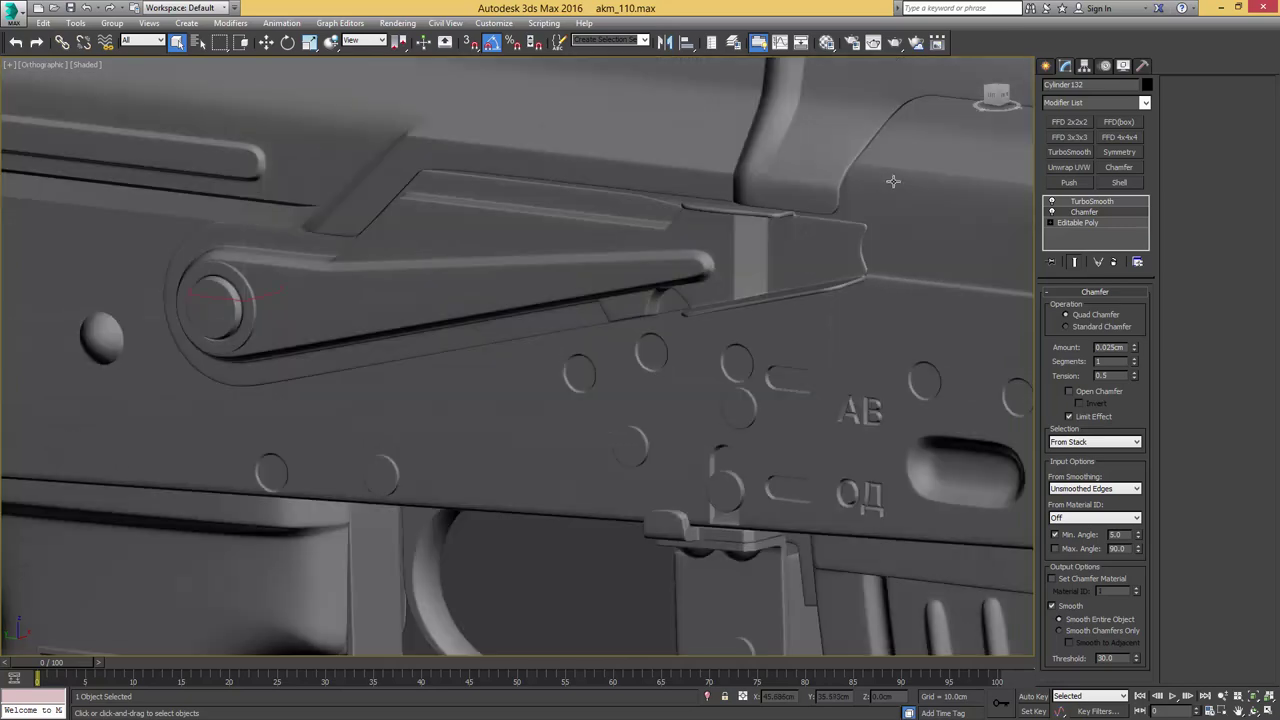
Copy the safety lever's Chamfer and TurboSmooth modifiers
{"action": "key", "text": "F4"}
{"action": "right_click", "coordinate": [1083, 203]}
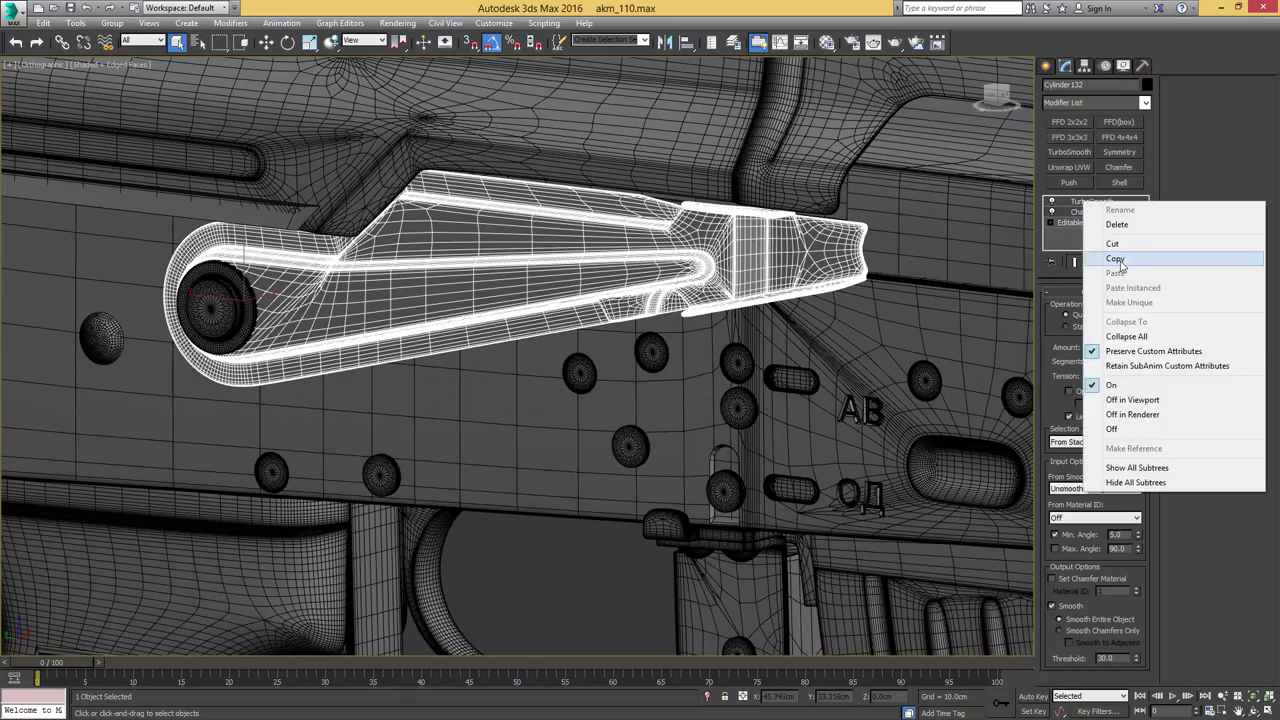
{"action": "left_click", "coordinate": [1119, 260]}
Select the arched collar between the rear sight block and the upper handguard and isolate it
{"action": "key", "text": "F4"}
{"action": "middle_click_drag", "start_coordinate": [1008, 125], "coordinate": [906, 141]}
{"action": "scroll", "coordinate": [906, 141], "scroll_direction": "down", "scroll_amount": 5}
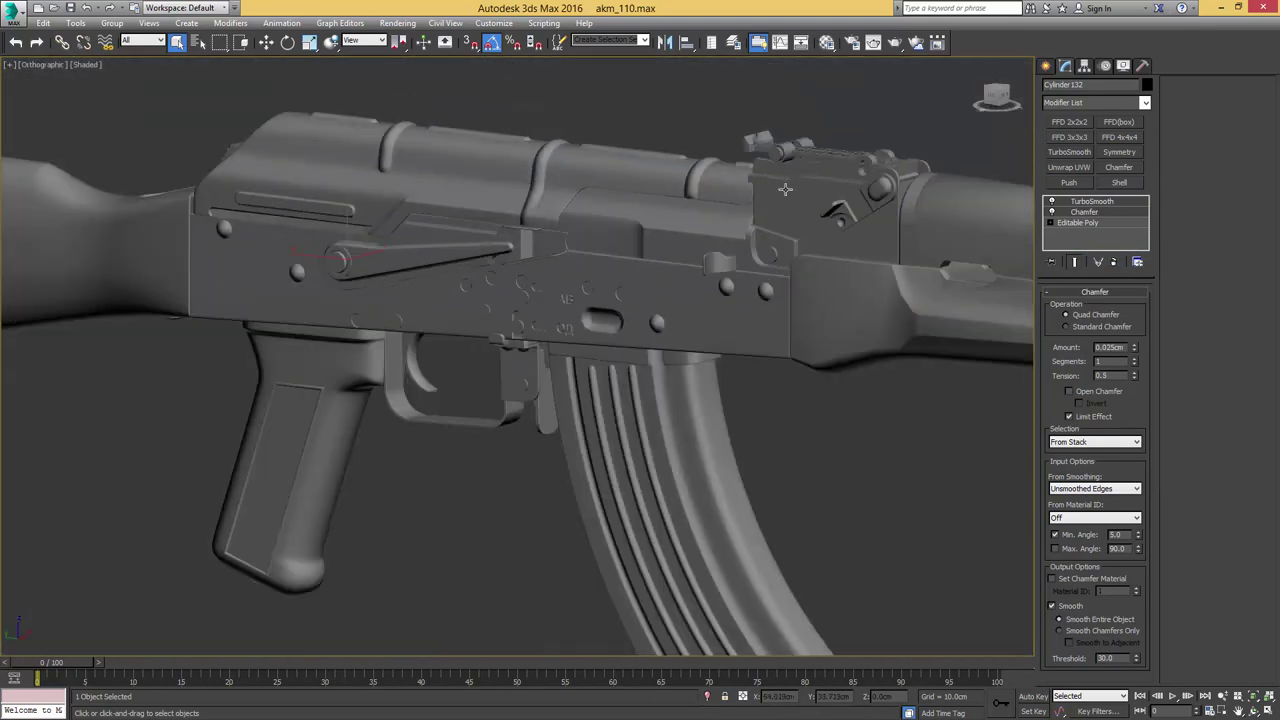
{"action": "left_click", "coordinate": [904, 197]}
{"action": "scroll", "coordinate": [910, 192], "scroll_direction": "up", "scroll_amount": 8}
{"action": "key", "text": "alt+q"}
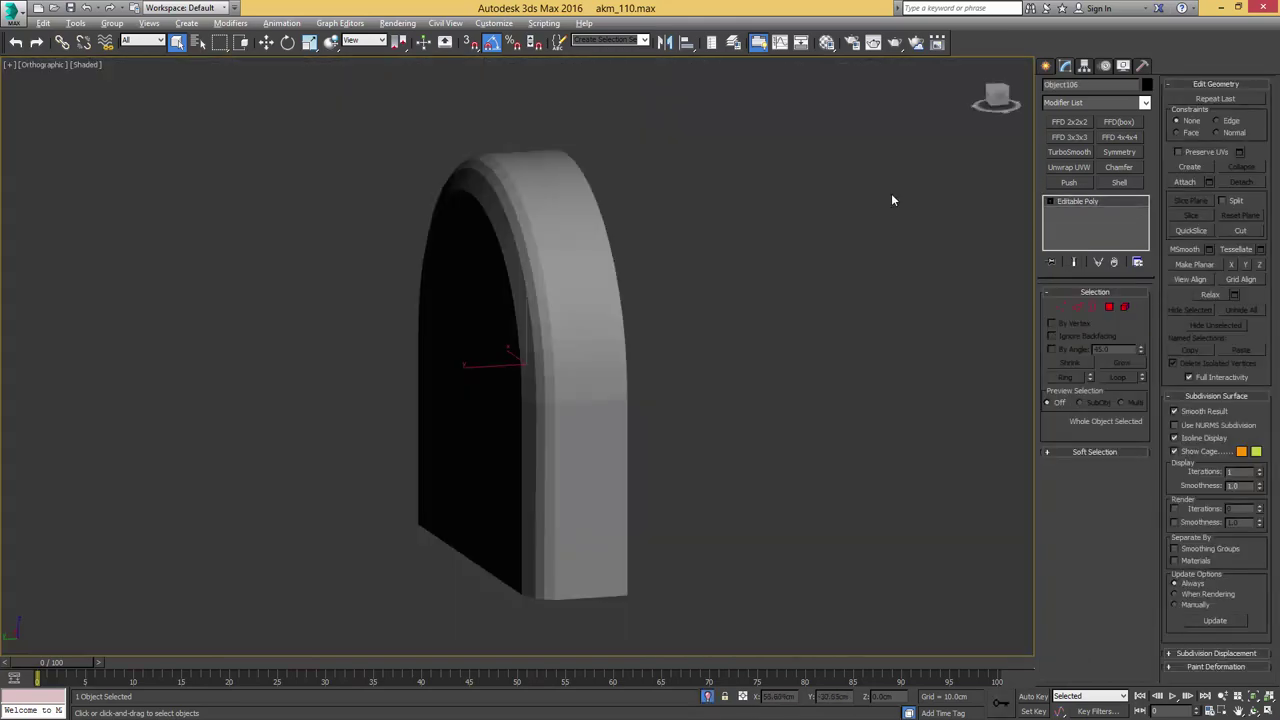
Connect the vertices at the base of the arch across the collar's flat face
{"action": "middle_click_drag", "start_coordinate": [891, 197], "coordinate": [1054, 223], "text": "alt"}
{"action": "key", "text": "F4"}
{"action": "mouse_move", "coordinate": [682, 289]}
{"action": "middle_mouse_down"}
{"action": "mouse_move", "coordinate": [826, 190]}
{"action": "mouse_move", "coordinate": [897, 177]}
{"action": "middle_mouse_up"}
{"action": "key", "text": "1"}
{"action": "key", "text": "F3"}
{"action": "middle_click_drag", "start_coordinate": [862, 260], "coordinate": [636, 255], "text": "alt"}
{"action": "key", "text": "F3"}
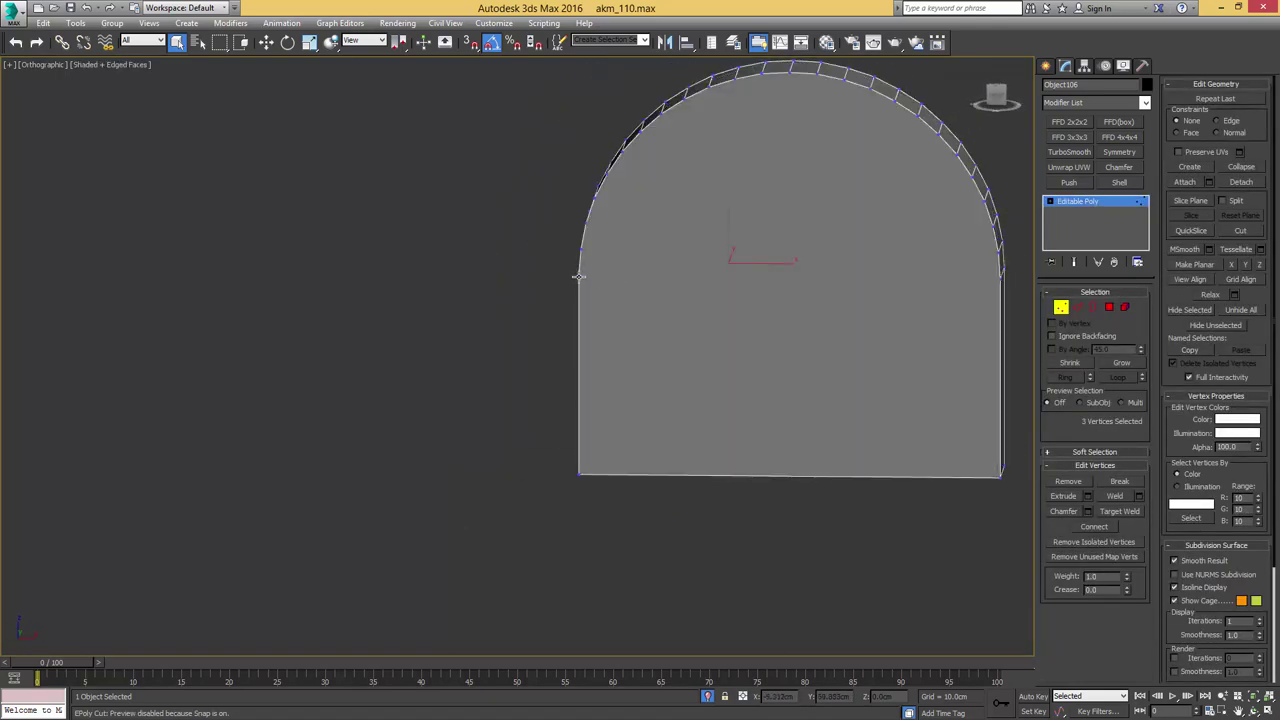
{"action": "left_click", "coordinate": [997, 276]}
Select the collar's face, bevel and lower side polygons, exclude the underside, and adjust smoothing groups 1 and 2
{"action": "middle_click_drag", "start_coordinate": [956, 234], "coordinate": [871, 169], "text": "alt"}
{"action": "key", "text": "4"}
{"action": "key", "text": "ctrl+a"}
{"action": "left_click", "coordinate": [763, 297]}
{"action": "left_click", "coordinate": [797, 234], "text": "ctrl"}
{"action": "left_click", "coordinate": [1126, 366]}
{"action": "left_click", "coordinate": [1122, 366]}
{"action": "left_click", "coordinate": [1122, 366]}
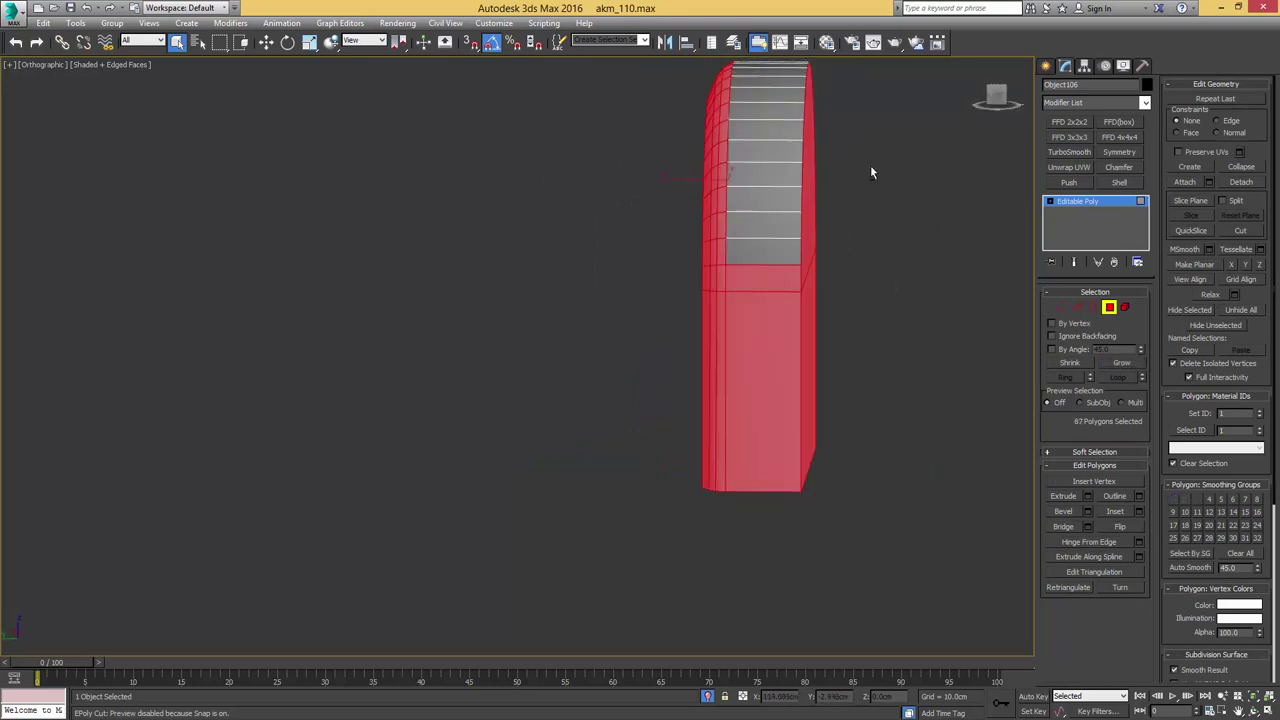
{"action": "left_click_drag", "start_coordinate": [778, 515], "coordinate": [774, 524], "text": "alt"}
{"action": "middle_click_drag", "start_coordinate": [828, 275], "coordinate": [755, 311], "text": "alt"}
{"action": "left_click", "coordinate": [1173, 499]}
{"action": "left_click", "coordinate": [1185, 499]}
Select the collar's outer side polygons and adjust their assignment to smoothing groups 1 and 2
{"action": "left_click", "coordinate": [755, 311]}
{"action": "left_click", "coordinate": [749, 243], "text": "ctrl"}
{"action": "middle_click_drag", "start_coordinate": [749, 243], "coordinate": [693, 250], "text": "alt"}
{"action": "left_click", "coordinate": [1185, 499]}
{"action": "left_click", "coordinate": [1173, 499]}
Add a horizontal edge loop around the collar's straight lower part and move it down close to the bottom edge
{"action": "key", "text": "l"}
{"action": "key", "text": "z"}
{"action": "scroll", "coordinate": [750, 251], "scroll_direction": "down", "scroll_amount": 3}
{"action": "middle_click_drag", "start_coordinate": [696, 361], "coordinate": [744, 289]}
{"action": "key", "text": "2"}
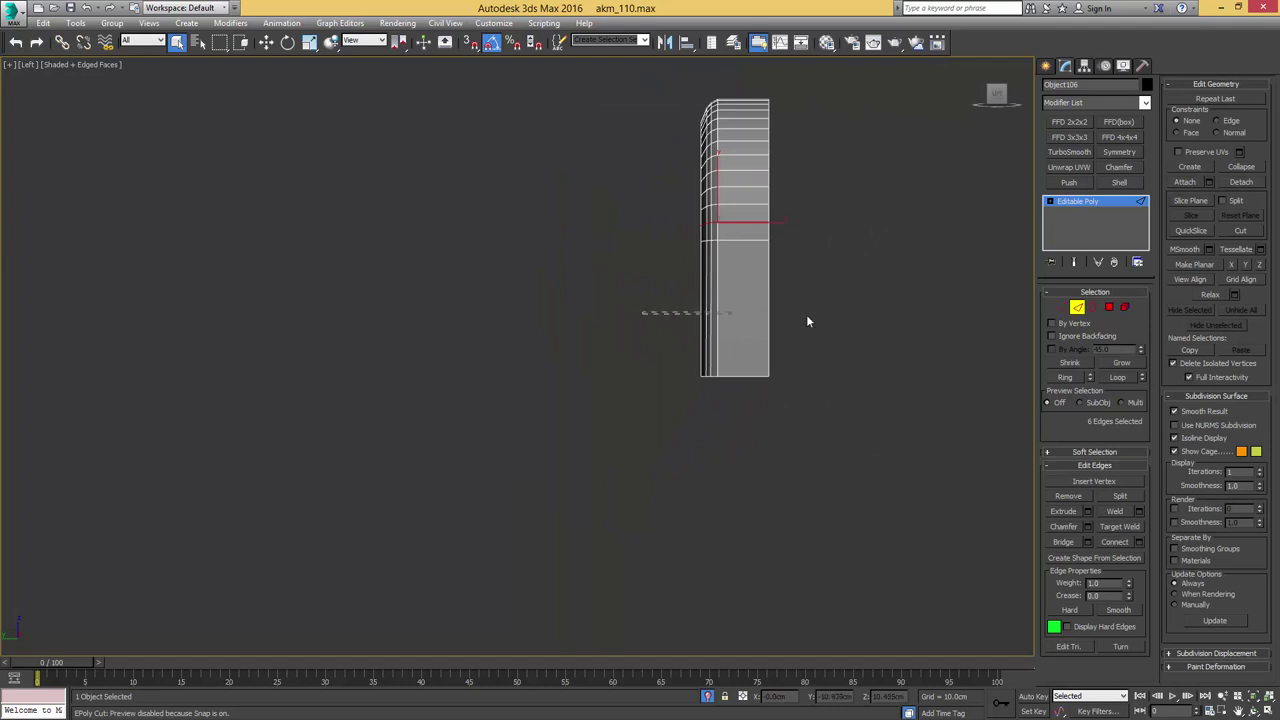
{"action": "scroll", "coordinate": [785, 315], "scroll_direction": "up", "scroll_amount": 3}
{"action": "key", "text": "w"}
{"action": "middle_click_drag", "start_coordinate": [631, 280], "coordinate": [690, 279], "text": "alt"}
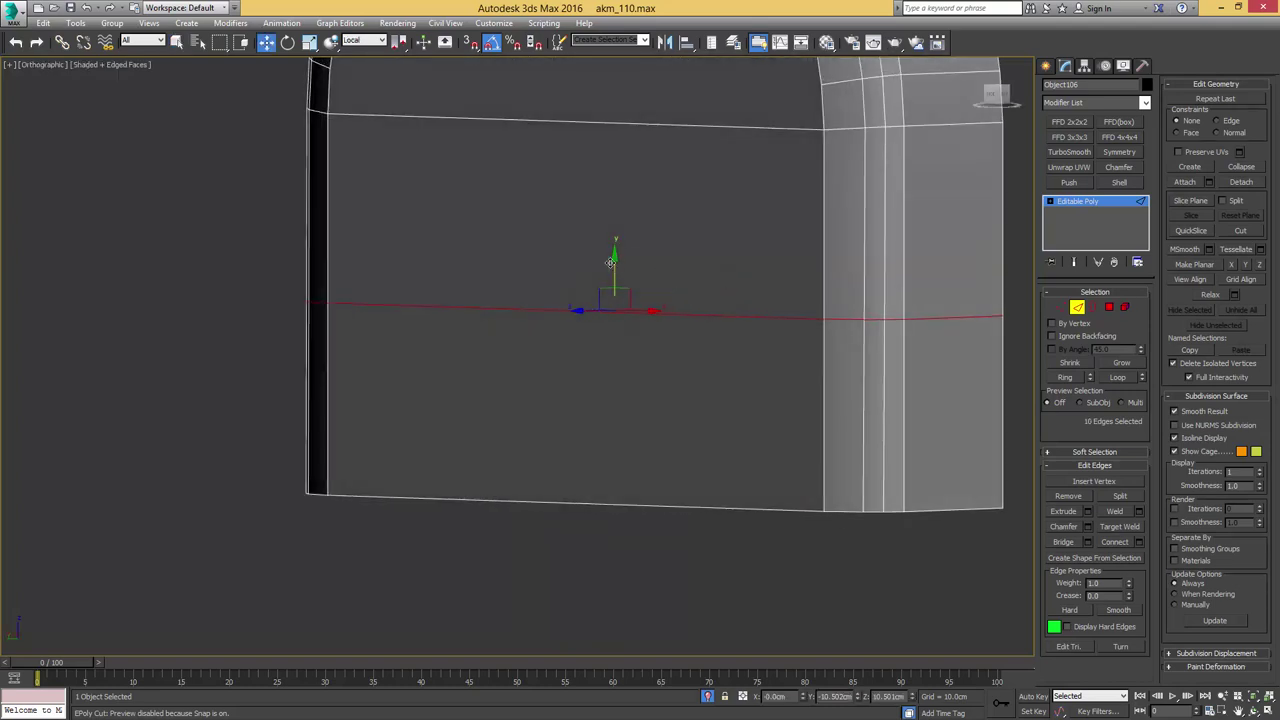
{"action": "left_click_drag", "start_coordinate": [612, 263], "coordinate": [602, 515]}
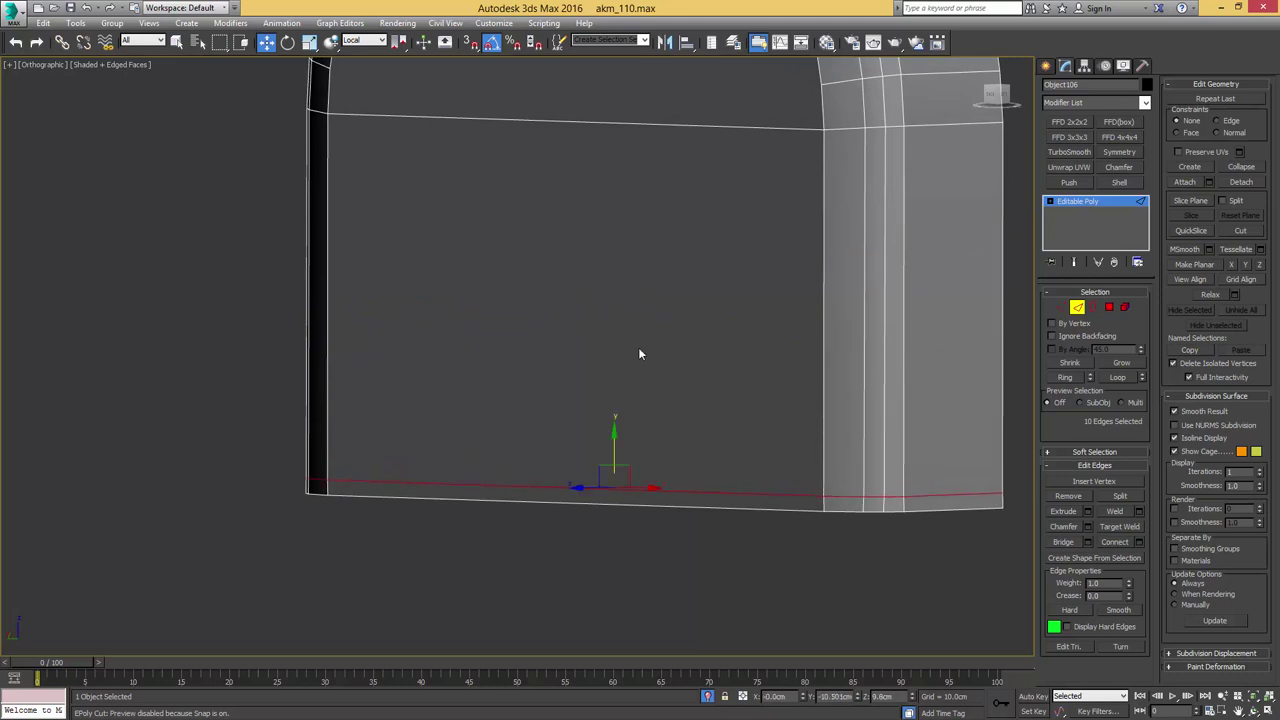
Connect the collar's vertical edges with another horizontal loop and move it upward toward the arch
{"action": "scroll", "coordinate": [640, 360], "scroll_direction": "down", "scroll_amount": 5}
{"action": "left_click_drag", "start_coordinate": [477, 328], "coordinate": [754, 326]}
{"action": "key", "text": "ctrl+shift+e"}
{"action": "left_click_drag", "start_coordinate": [633, 303], "coordinate": [636, 267]}
{"action": "middle_click_drag", "start_coordinate": [677, 271], "coordinate": [572, 273], "text": "alt"}
Paste the copied Chamfer and TurboSmooth modifiers onto the collar and show it shaded without edges
{"action": "key", "text": "2"}
{"action": "right_click", "coordinate": [1074, 201]}
{"action": "left_click", "coordinate": [1104, 212]}
{"action": "key", "text": "F4"}
{"action": "middle_click_drag", "start_coordinate": [786, 210], "coordinate": [717, 248], "text": "alt"}
{"action": "middle_click_drag", "start_coordinate": [717, 248], "coordinate": [746, 217]}
{"action": "scroll", "coordinate": [746, 222], "scroll_direction": "up", "scroll_amount": 5}
Switch the collar's Chamfer to Standard Chamfer and set its amount to 0.009 cm
{"action": "left_click", "coordinate": [1080, 212]}
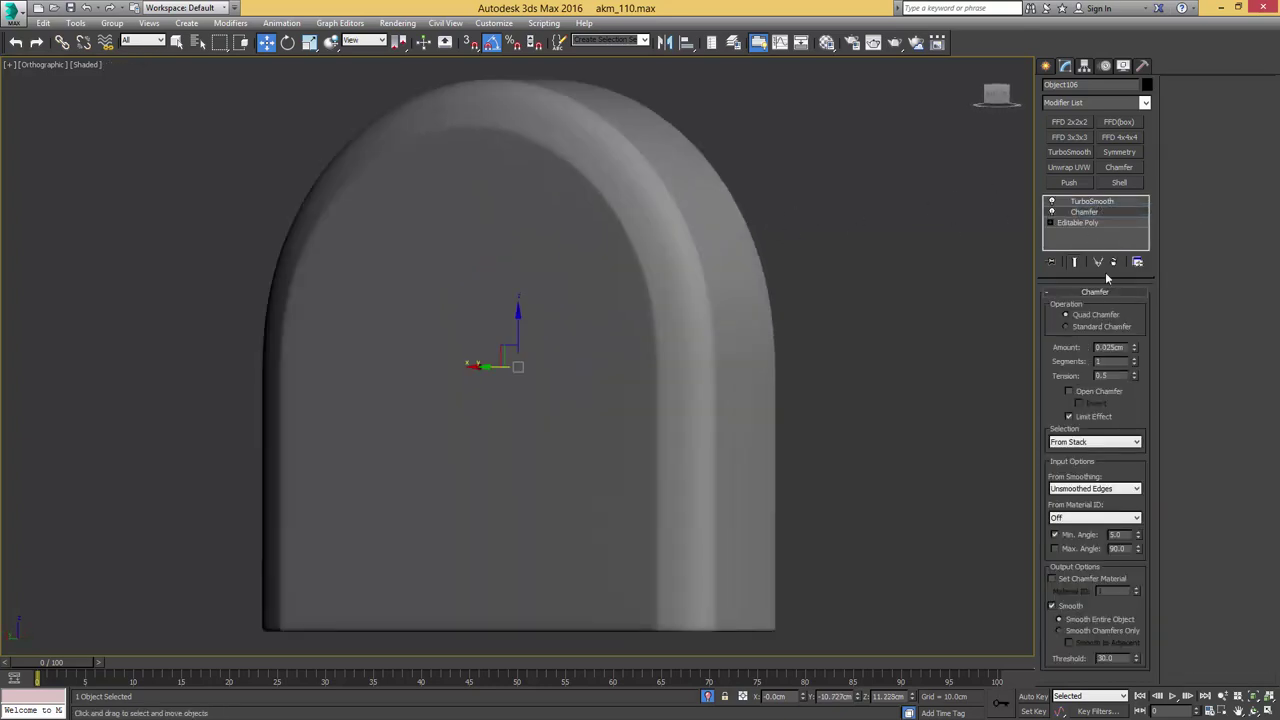
{"action": "middle_click_drag", "start_coordinate": [932, 322], "coordinate": [871, 272]}
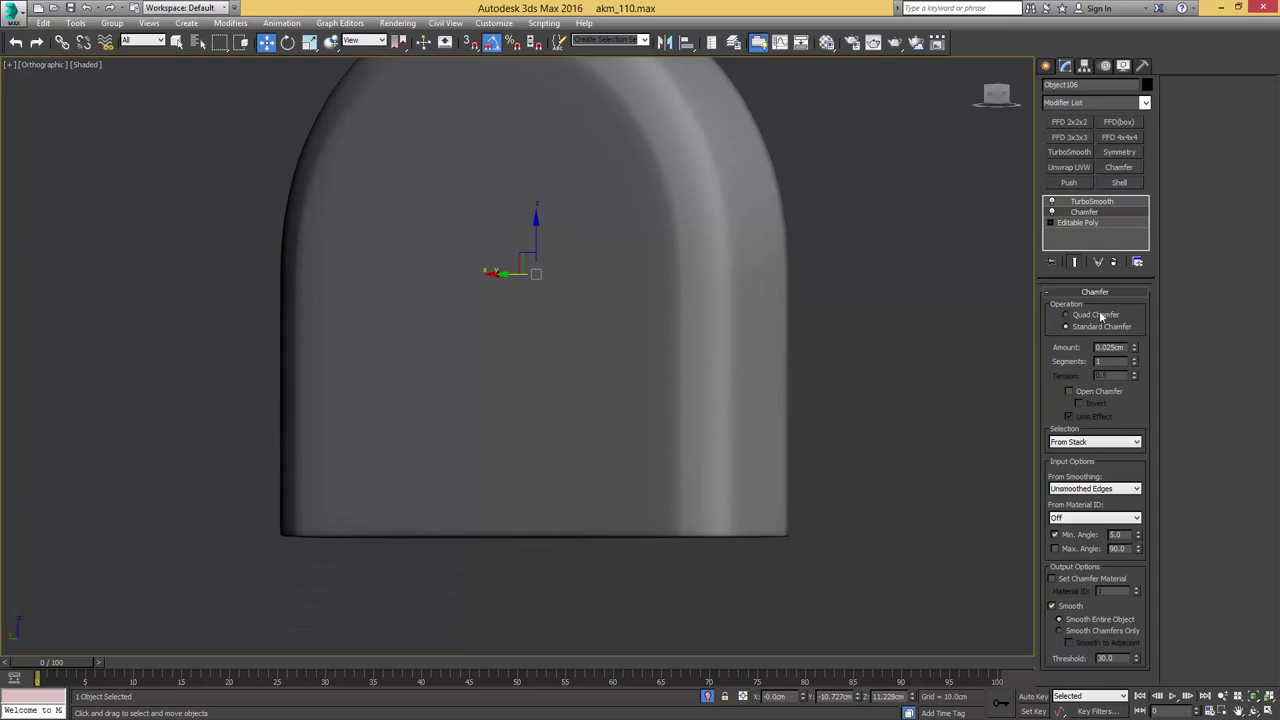
{"action": "left_click_drag", "start_coordinate": [1134, 355], "coordinate": [1136, 361]}
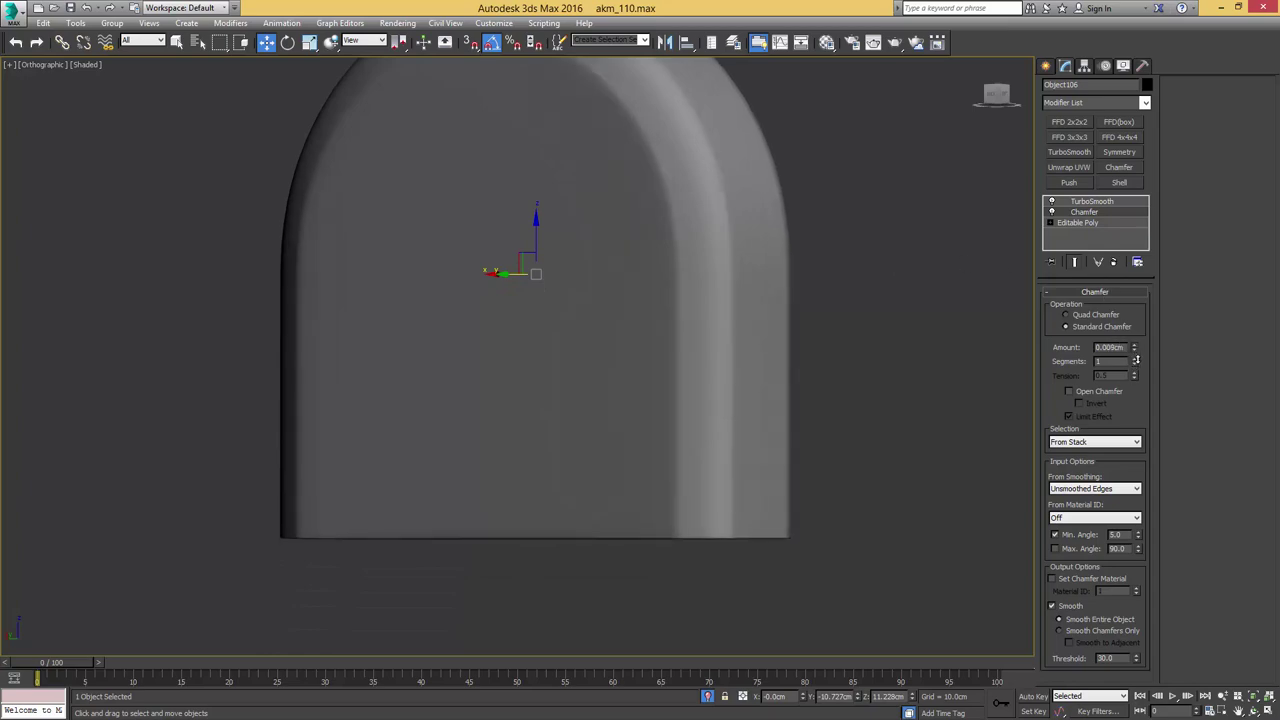
Exit isolation and paste the Chamfer and TurboSmooth modifiers onto the short cylinder between the rear sight block and the collar
{"action": "key", "text": "alt+q"}
{"action": "middle_click_drag", "start_coordinate": [914, 217], "coordinate": [520, 255], "text": "alt"}
{"action": "scroll", "coordinate": [920, 232], "scroll_direction": "down", "scroll_amount": 4}
{"action": "mouse_move", "coordinate": [635, 305]}
{"action": "middle_mouse_down", "text": "alt"}
{"action": "mouse_move", "coordinate": [647, 291]}
{"action": "mouse_move", "coordinate": [634, 266]}
{"action": "mouse_move", "coordinate": [526, 342]}
{"action": "middle_mouse_up", "text": "alt"}
{"action": "middle_click_drag", "start_coordinate": [470, 286], "coordinate": [645, 254]}
{"action": "key", "text": "F4"}
{"action": "left_click", "coordinate": [618, 236]}
{"action": "key", "text": "F3"}
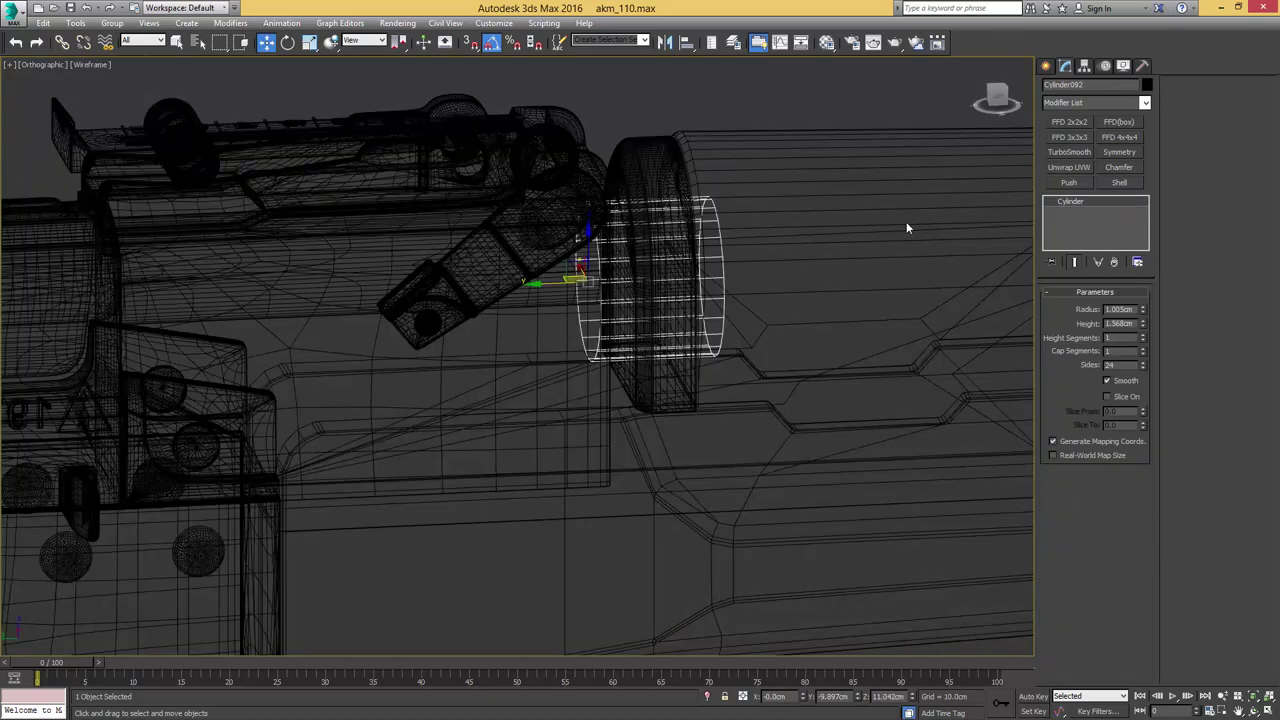
{"action": "mouse_move", "coordinate": [962, 220]}
{"action": "middle_mouse_down", "text": "alt"}
{"action": "mouse_move", "coordinate": [829, 240]}
{"action": "mouse_move", "coordinate": [887, 213]}
{"action": "mouse_move", "coordinate": [966, 207]}
{"action": "middle_mouse_up", "text": "alt"}
{"action": "key", "text": "F3"}
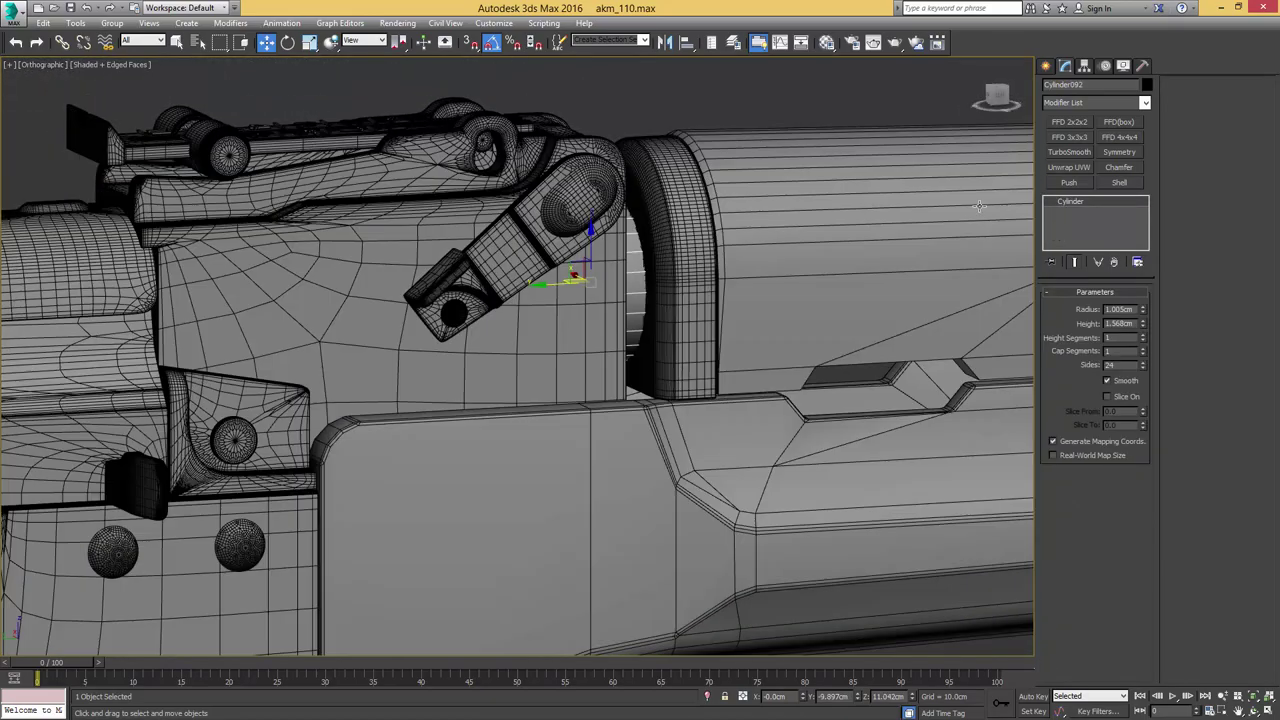
{"action": "right_click", "coordinate": [1074, 204]}
{"action": "left_click", "coordinate": [1106, 209]}
{"action": "scroll", "coordinate": [955, 200], "scroll_direction": "down", "scroll_amount": 3}
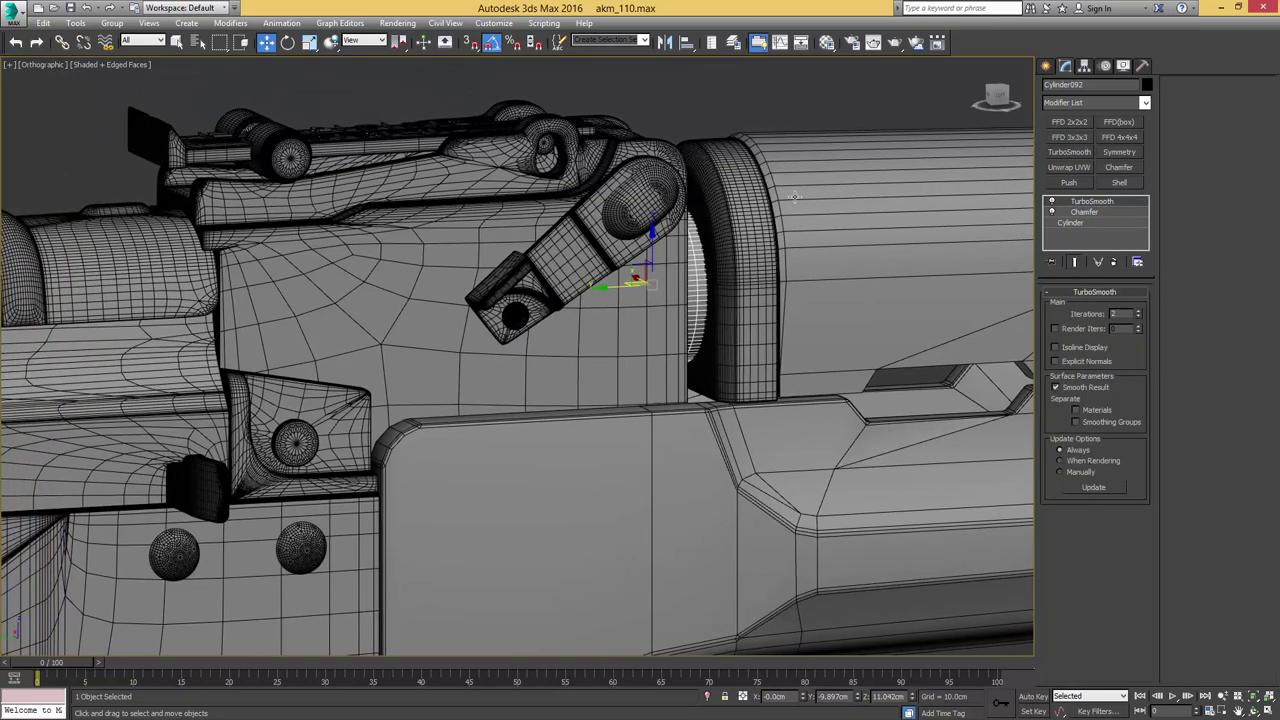
Select the lower handguard and turn on its TurboSmooth modifier
{"action": "middle_click_drag", "start_coordinate": [797, 196], "coordinate": [775, 272], "text": "alt"}
{"action": "left_click", "coordinate": [775, 272]}
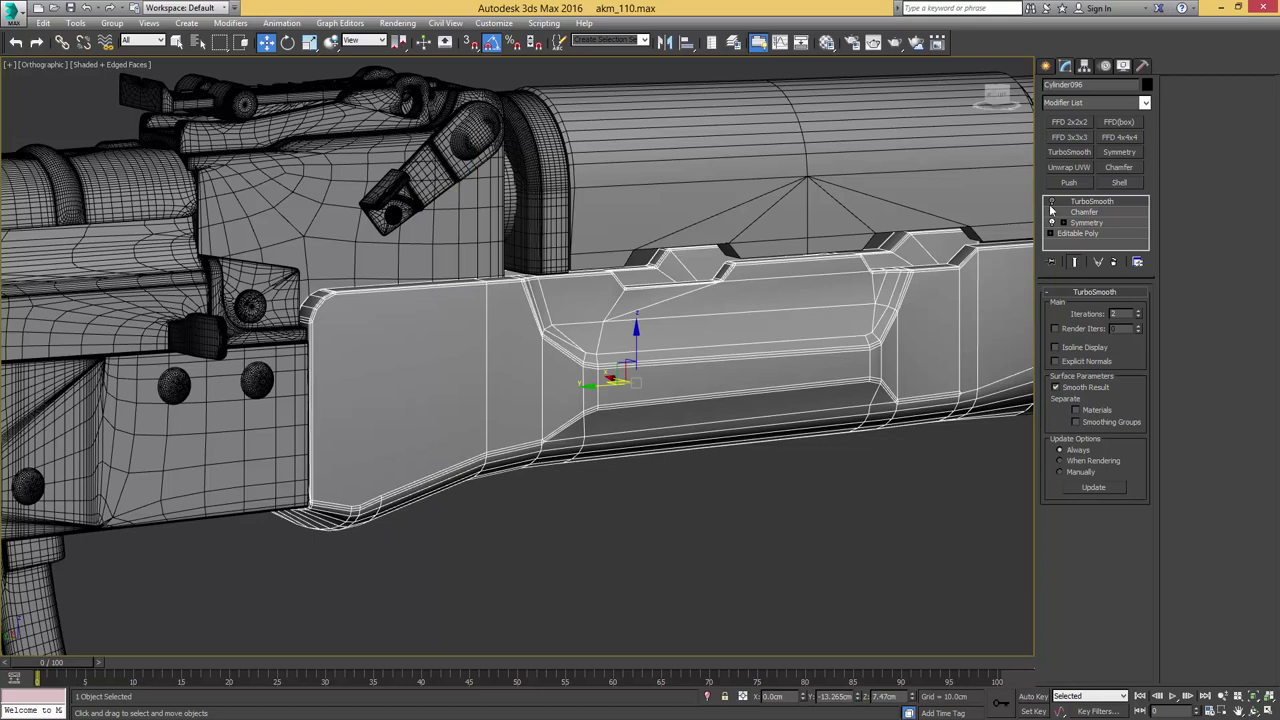
{"action": "left_click", "coordinate": [1052, 203]}
{"action": "middle_click_drag", "start_coordinate": [711, 252], "coordinate": [740, 220]}
{"action": "key", "text": "F4"}
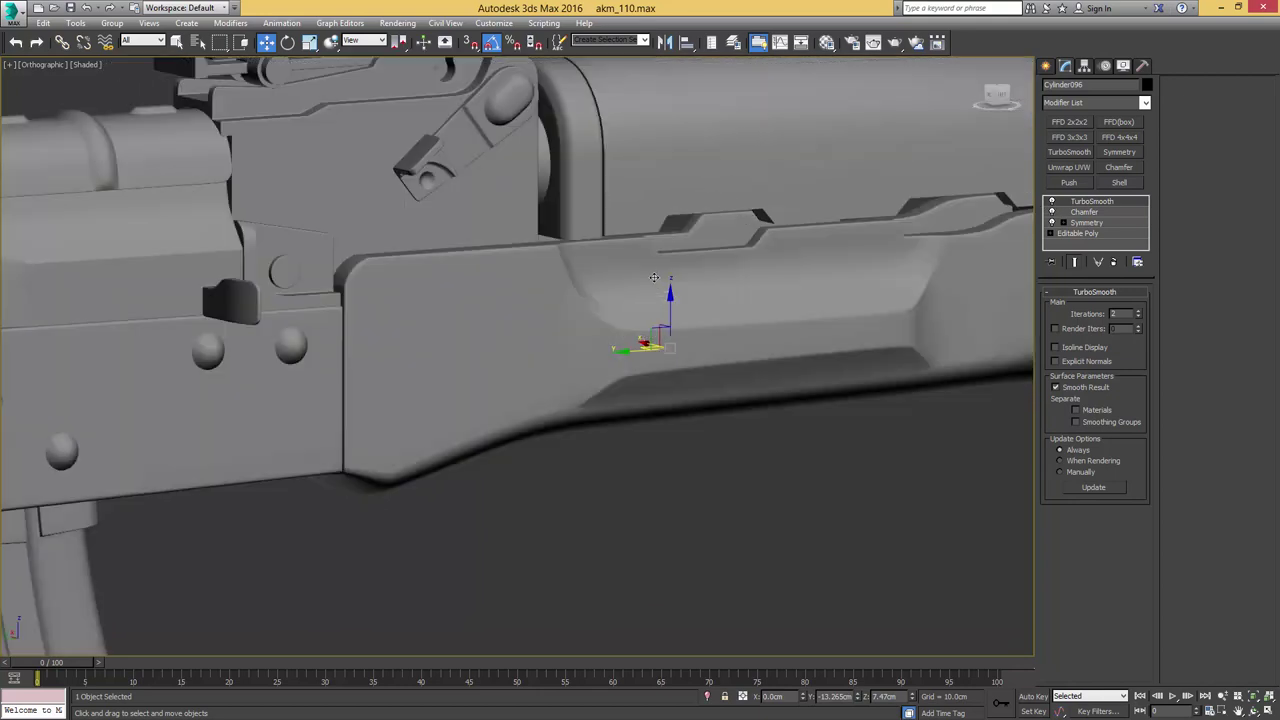
Isolate the lower handguard and switch its Chamfer modifier to Standard Chamfer
{"action": "middle_click_drag", "start_coordinate": [658, 278], "coordinate": [722, 244]}
{"action": "key", "text": "alt+q"}
{"action": "middle_click_drag", "start_coordinate": [549, 259], "coordinate": [723, 240]}
{"action": "middle_click_drag", "start_coordinate": [723, 240], "coordinate": [627, 245], "text": "alt"}
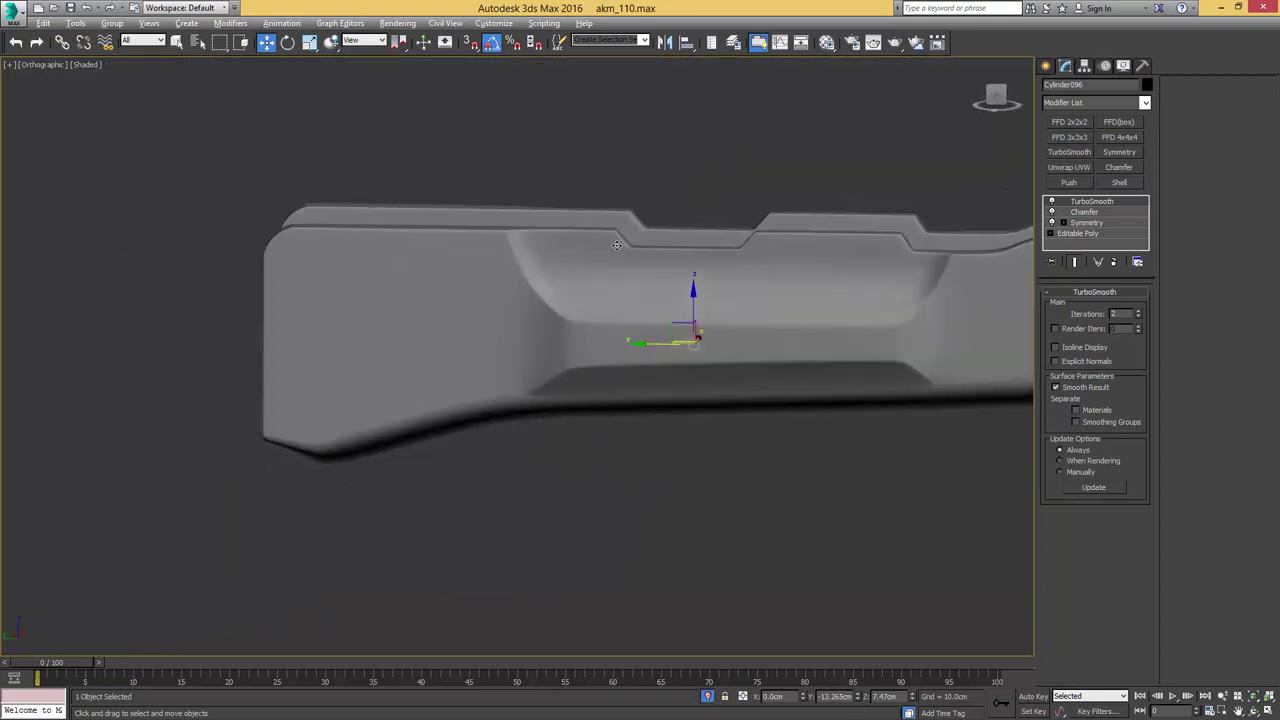
{"action": "scroll", "coordinate": [627, 245], "scroll_direction": "up", "scroll_amount": 4}
{"action": "left_click", "coordinate": [1084, 212]}
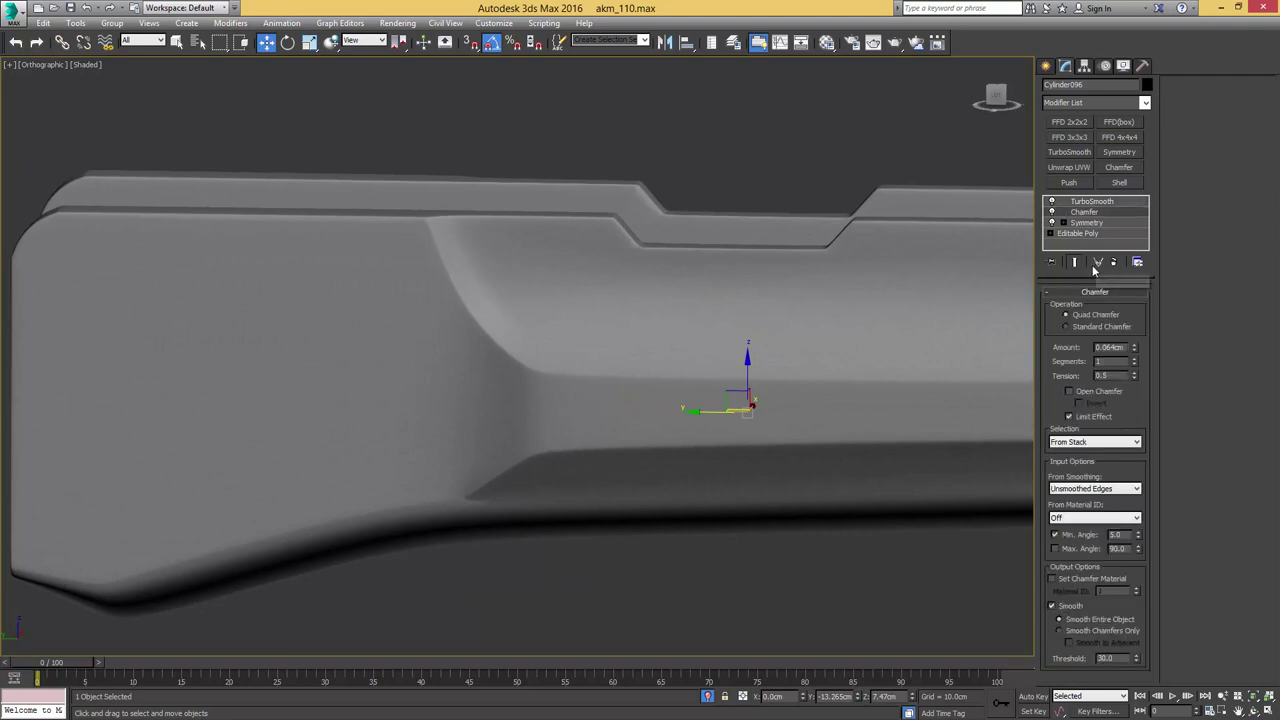
{"action": "left_click", "coordinate": [1077, 328]}
Slice the handguard's base mesh vertically near its rear end, snapping the slice plane to a vertex of the rounded upper corner
{"action": "middle_click_drag", "start_coordinate": [477, 231], "coordinate": [831, 226], "text": "alt"}
{"action": "key", "text": "l"}
{"action": "middle_click_drag", "start_coordinate": [571, 257], "coordinate": [836, 270]}
{"action": "left_click", "coordinate": [1090, 233]}
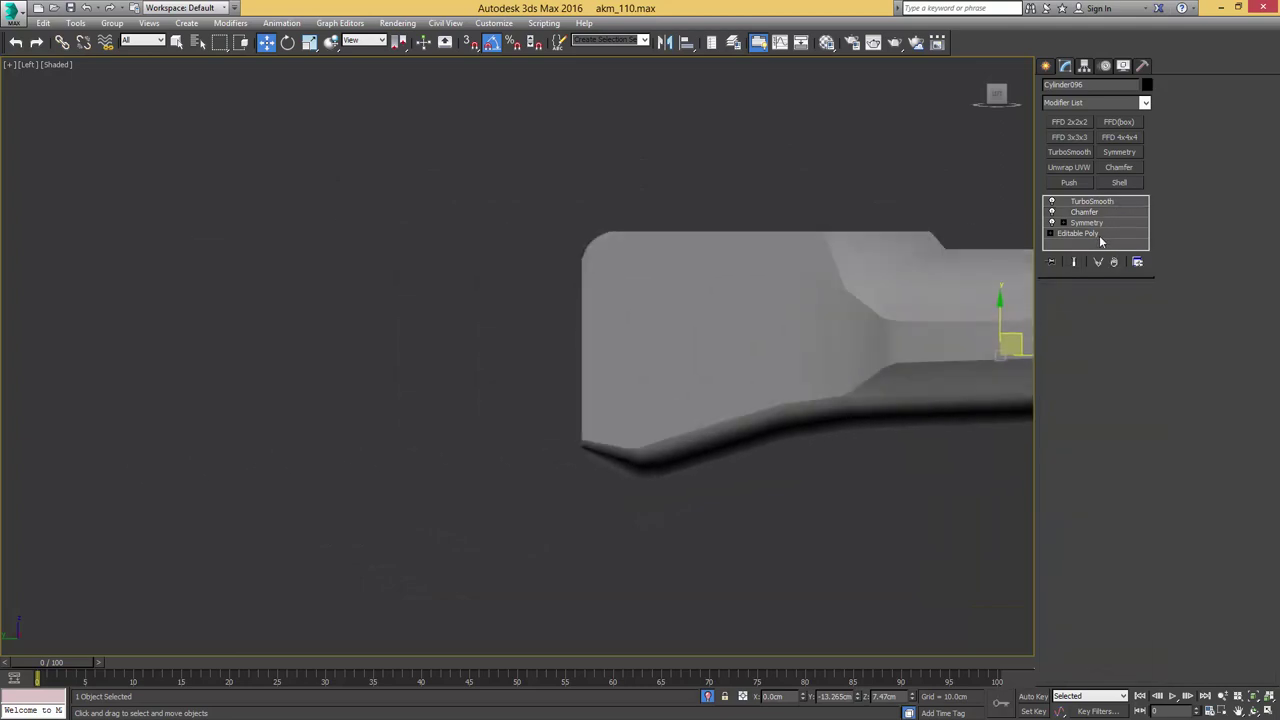
{"action": "left_click", "coordinate": [1076, 309]}
{"action": "left_click", "coordinate": [1200, 203]}
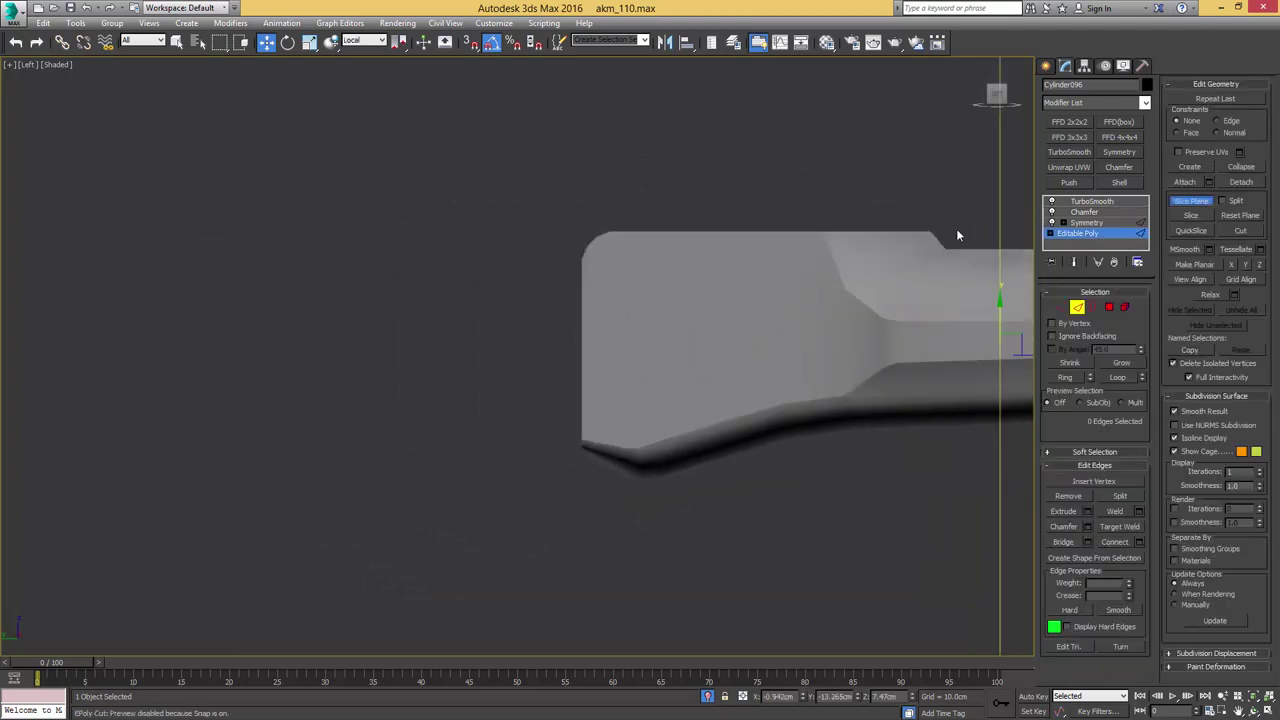
{"action": "middle_click_drag", "start_coordinate": [945, 232], "coordinate": [861, 232]}
{"action": "mouse_move", "coordinate": [957, 358]}
{"action": "left_mouse_down"}
{"action": "mouse_move", "coordinate": [578, 300]}
{"action": "mouse_move", "coordinate": [567, 280]}
{"action": "left_mouse_up"}
{"action": "key", "text": "F4"}
{"action": "middle_click_drag", "start_coordinate": [567, 280], "coordinate": [595, 312]}
{"action": "scroll", "coordinate": [595, 312], "scroll_direction": "up", "scroll_amount": 3}
{"action": "key", "text": "s"}
{"action": "key", "text": "space"}
{"action": "left_click_drag", "start_coordinate": [568, 404], "coordinate": [557, 198]}
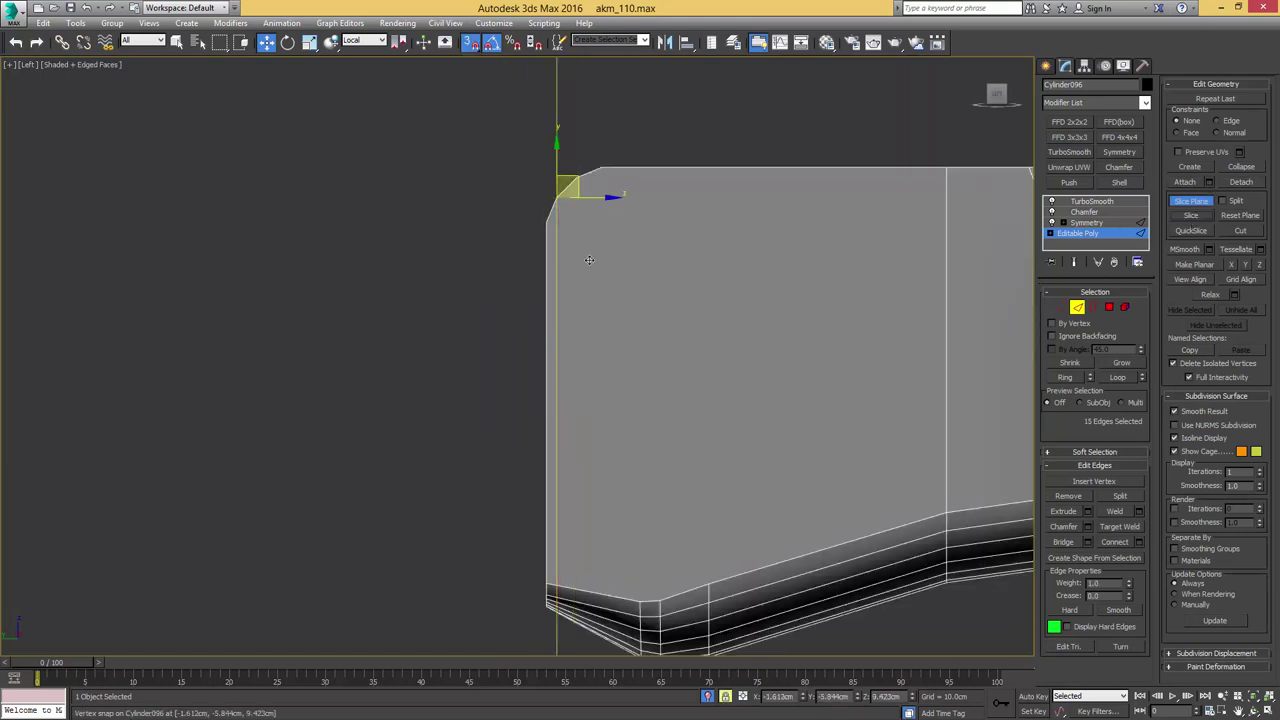
Rotate the slice plane to horizontal and slice the handguard just below its upper edge, level with a rounded-corner vertex
{"action": "scroll", "coordinate": [622, 260], "scroll_direction": "down", "scroll_amount": 2}
{"action": "middle_click_drag", "start_coordinate": [728, 246], "coordinate": [508, 217]}
{"action": "scroll", "coordinate": [667, 235], "scroll_direction": "down", "scroll_amount": 2}
{"action": "scroll", "coordinate": [676, 227], "scroll_direction": "up", "scroll_amount": 1}
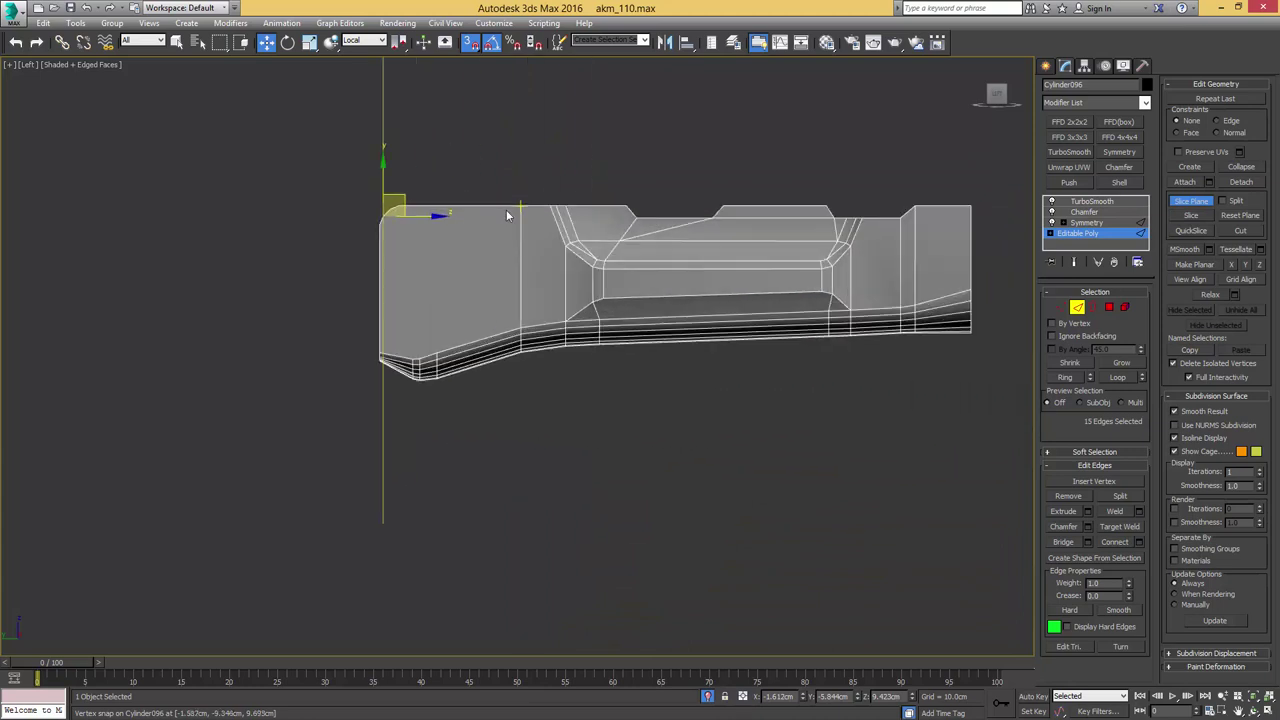
{"action": "key", "text": "e"}
{"action": "left_click_drag", "start_coordinate": [414, 188], "coordinate": [472, 215]}
{"action": "scroll", "coordinate": [416, 205], "scroll_direction": "up", "scroll_amount": 3}
{"action": "middle_click_drag", "start_coordinate": [702, 225], "coordinate": [602, 215]}
{"action": "key", "text": "w"}
{"action": "left_click_drag", "start_coordinate": [270, 245], "coordinate": [283, 207]}
{"action": "scroll", "coordinate": [269, 220], "scroll_direction": "up", "scroll_amount": 3}
{"action": "left_click", "coordinate": [1205, 215]}
Lower the horizontal slice plane to the base of the rounded corner and slice the handguard again
{"action": "scroll", "coordinate": [866, 243], "scroll_direction": "down", "scroll_amount": 5}
{"action": "scroll", "coordinate": [866, 243], "scroll_direction": "up", "scroll_amount": 3}
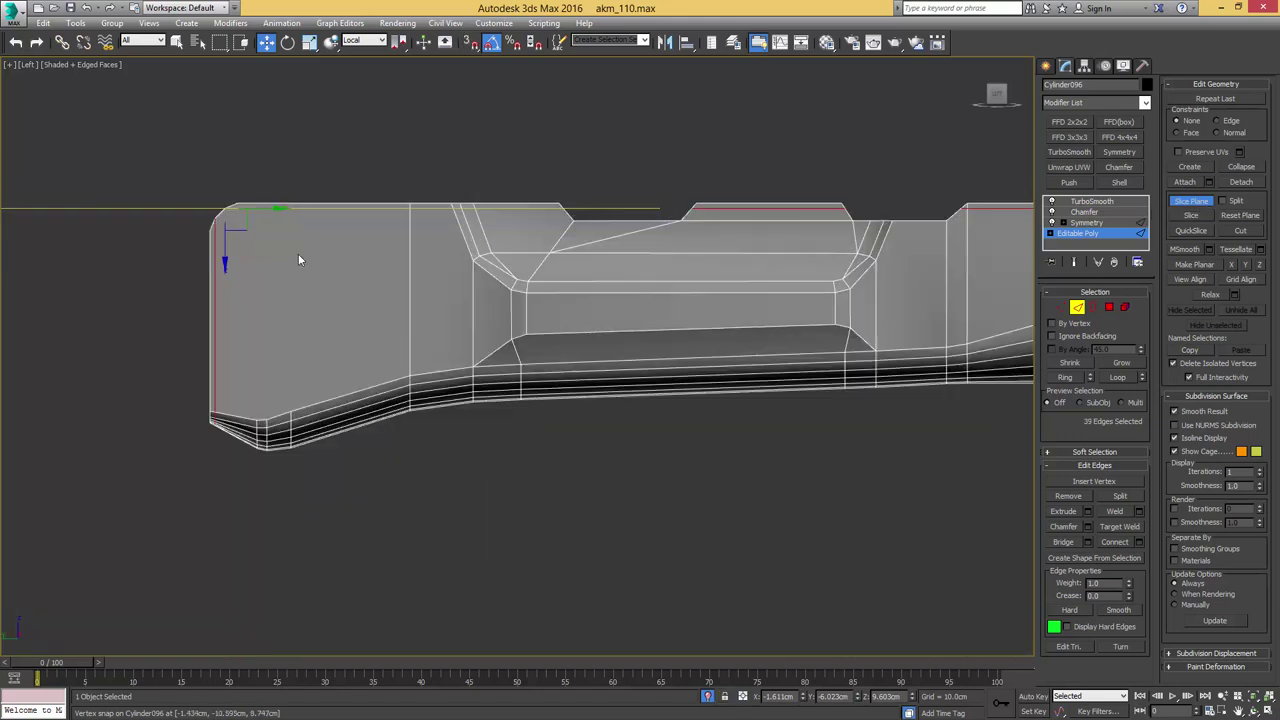
{"action": "left_click_drag", "start_coordinate": [226, 251], "coordinate": [226, 273]}
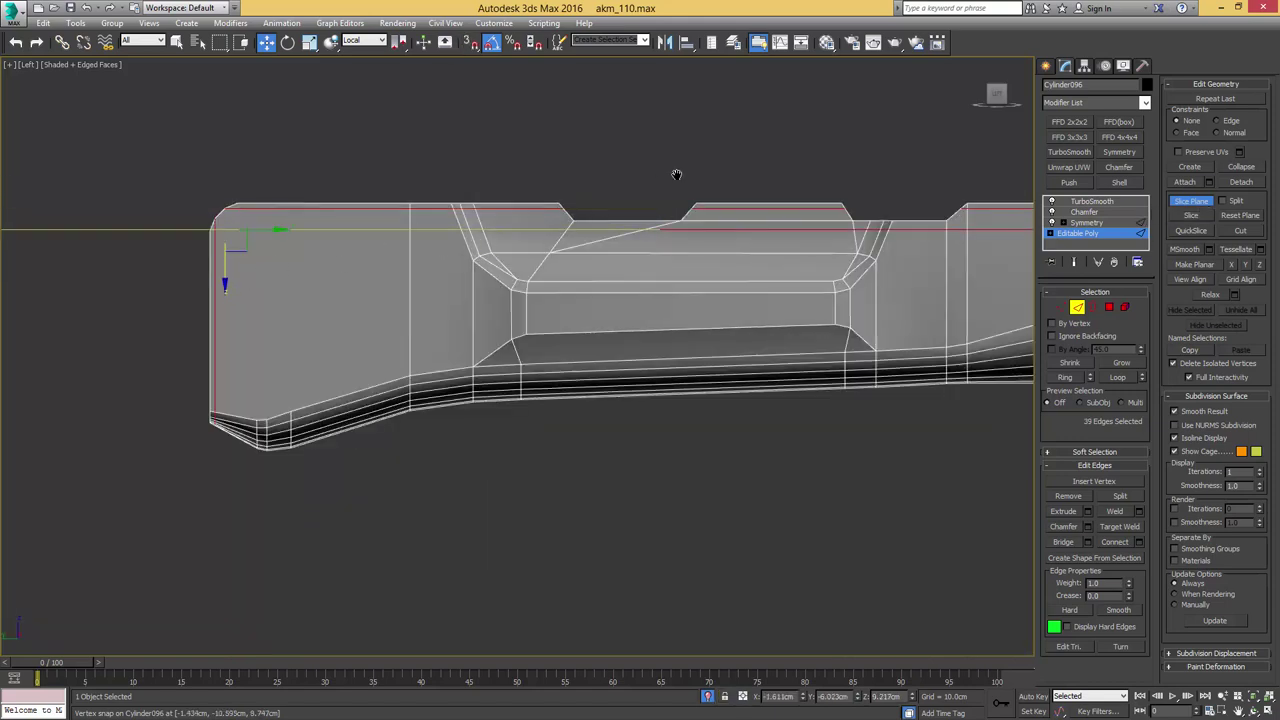
{"action": "middle_click_drag", "start_coordinate": [689, 171], "coordinate": [500, 188]}
{"action": "left_click", "coordinate": [1191, 215]}
Rotate the slice plane back to vertical and slice the handguard close to its front end
{"action": "scroll", "coordinate": [625, 200], "scroll_direction": "down", "scroll_amount": 2}
{"action": "key", "text": "e"}
{"action": "left_click_drag", "start_coordinate": [277, 205], "coordinate": [800, 237]}
{"action": "key", "text": "w"}
{"action": "key", "text": "s"}
{"action": "left_click", "coordinate": [1193, 216]}
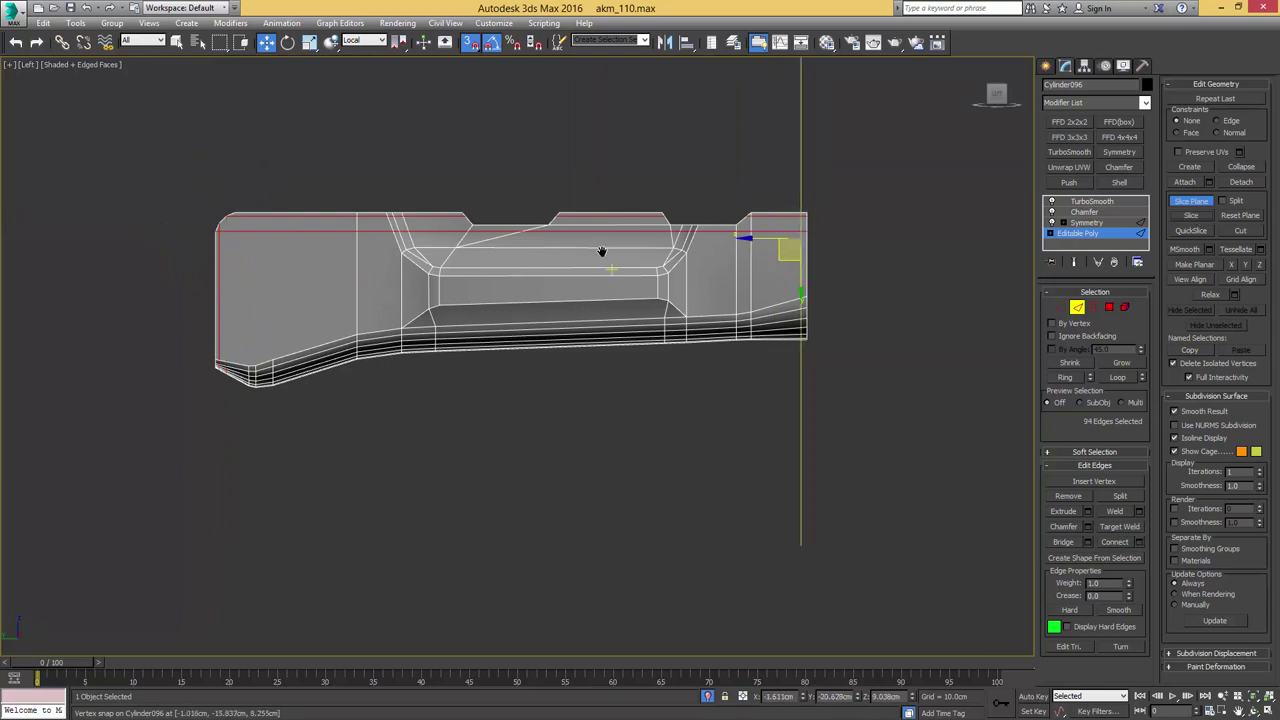
Leave edge editing and examine the smoothed handguard's upper edges and notches, comparing them with the base mesh
{"action": "middle_click_drag", "start_coordinate": [484, 253], "coordinate": [572, 237]}
{"action": "scroll", "coordinate": [577, 234], "scroll_direction": "up", "scroll_amount": 3}
{"action": "key", "text": "2"}
{"action": "left_click", "coordinate": [1081, 203]}
{"action": "key", "text": "F4"}
{"action": "mouse_move", "coordinate": [699, 156]}
{"action": "middle_mouse_down", "text": "alt"}
{"action": "mouse_move", "coordinate": [654, 207]}
{"action": "mouse_move", "coordinate": [640, 195]}
{"action": "middle_mouse_up", "text": "alt"}
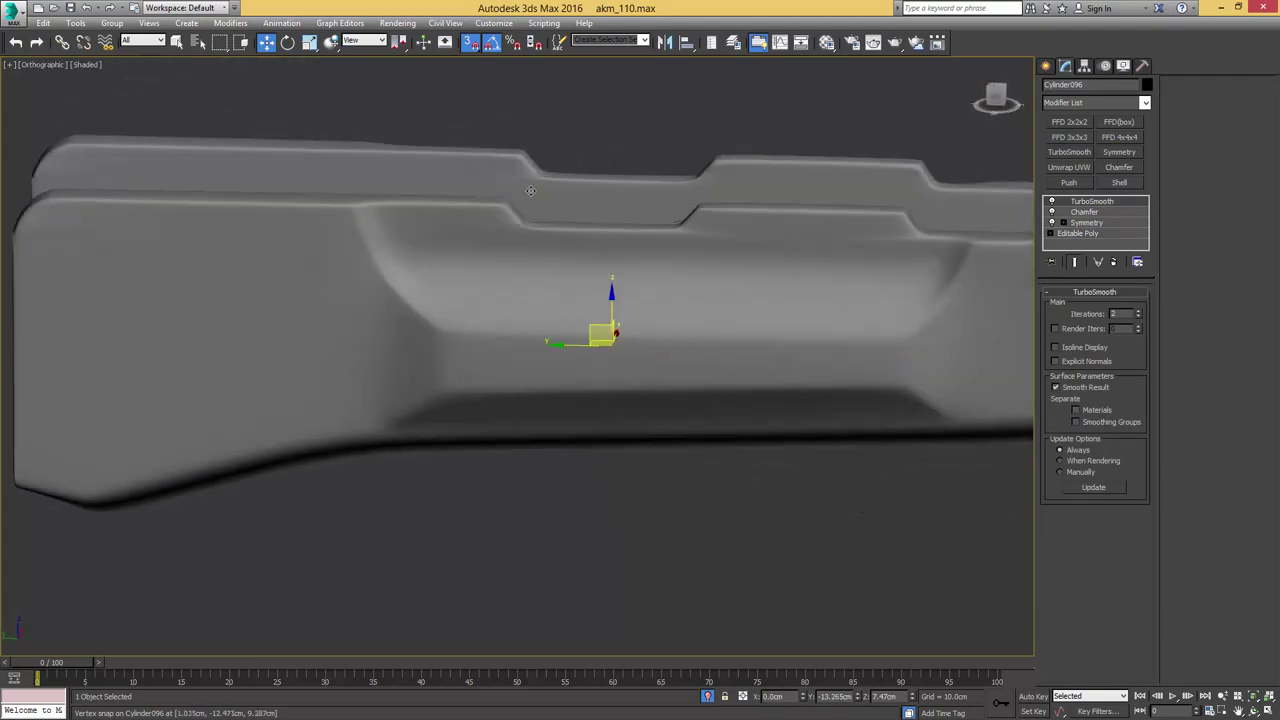
{"action": "scroll", "coordinate": [530, 190], "scroll_direction": "up", "scroll_amount": 3}
{"action": "key", "text": "F4"}
{"action": "left_click", "coordinate": [1075, 233]}
{"action": "key", "text": "F4"}
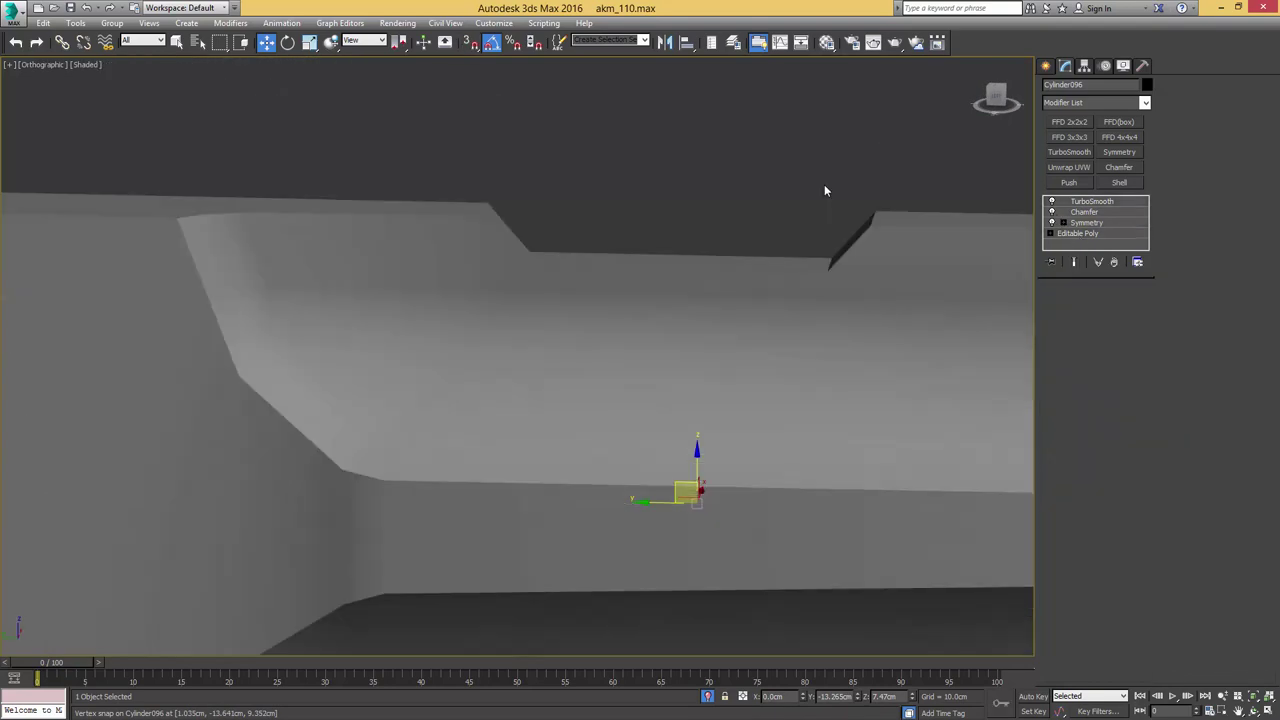
Slice the handguard's base mesh vertically through three lower notch corners, snapping the slice plane to each vertex
{"action": "key", "text": "l"}
{"action": "key", "text": "F4"}
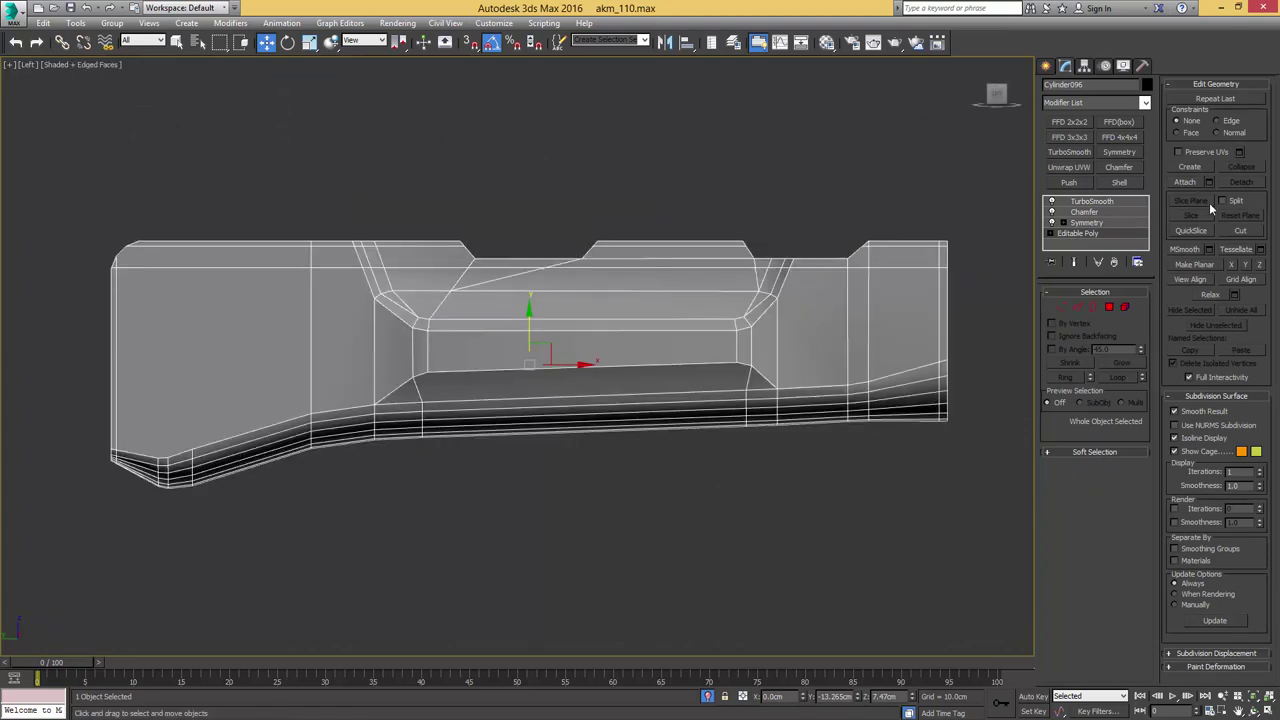
{"action": "left_click", "coordinate": [1076, 308]}
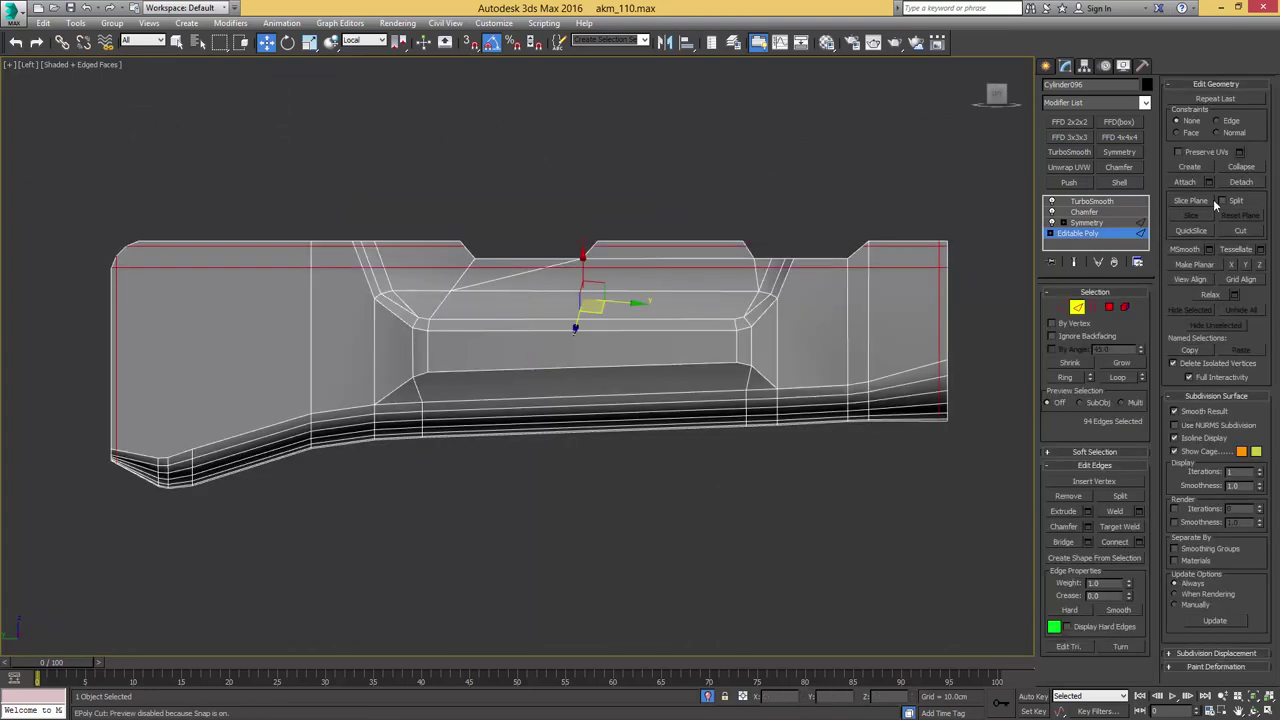
{"action": "left_click", "coordinate": [1188, 203]}
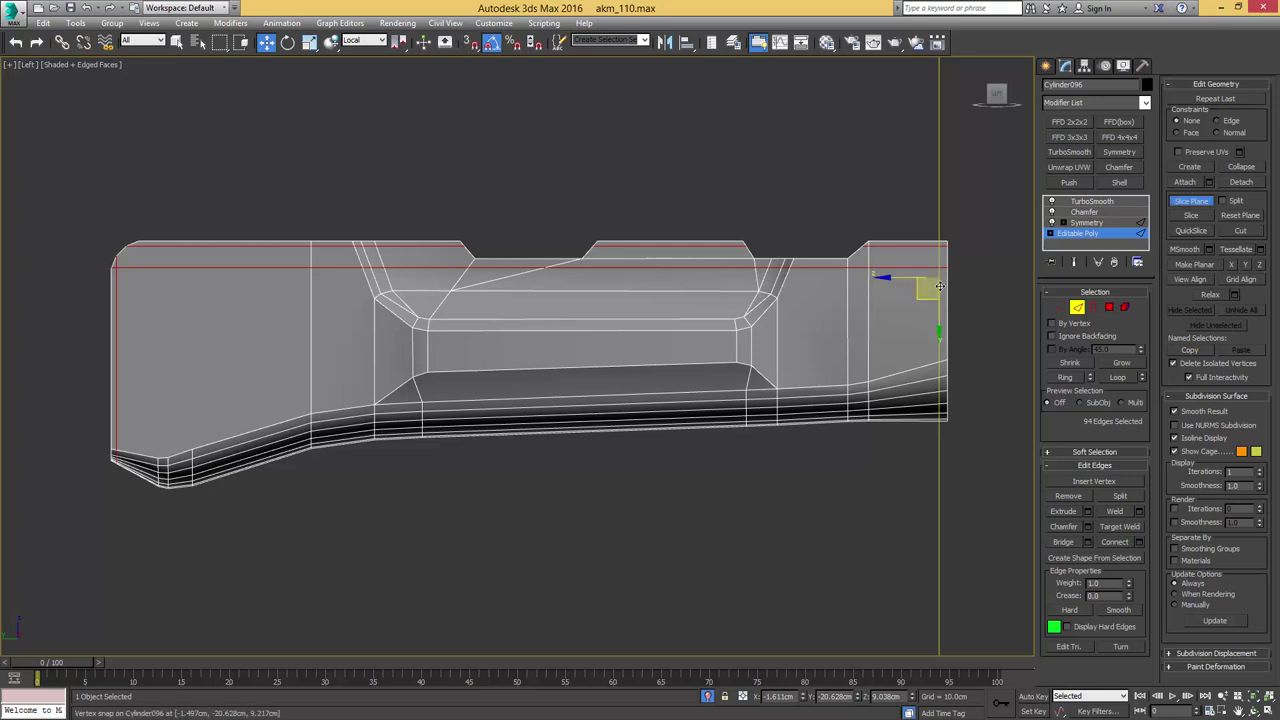
{"action": "left_click_drag", "start_coordinate": [923, 294], "coordinate": [582, 263]}
{"action": "left_click", "coordinate": [1191, 215]}
{"action": "left_click", "coordinate": [1209, 223]}
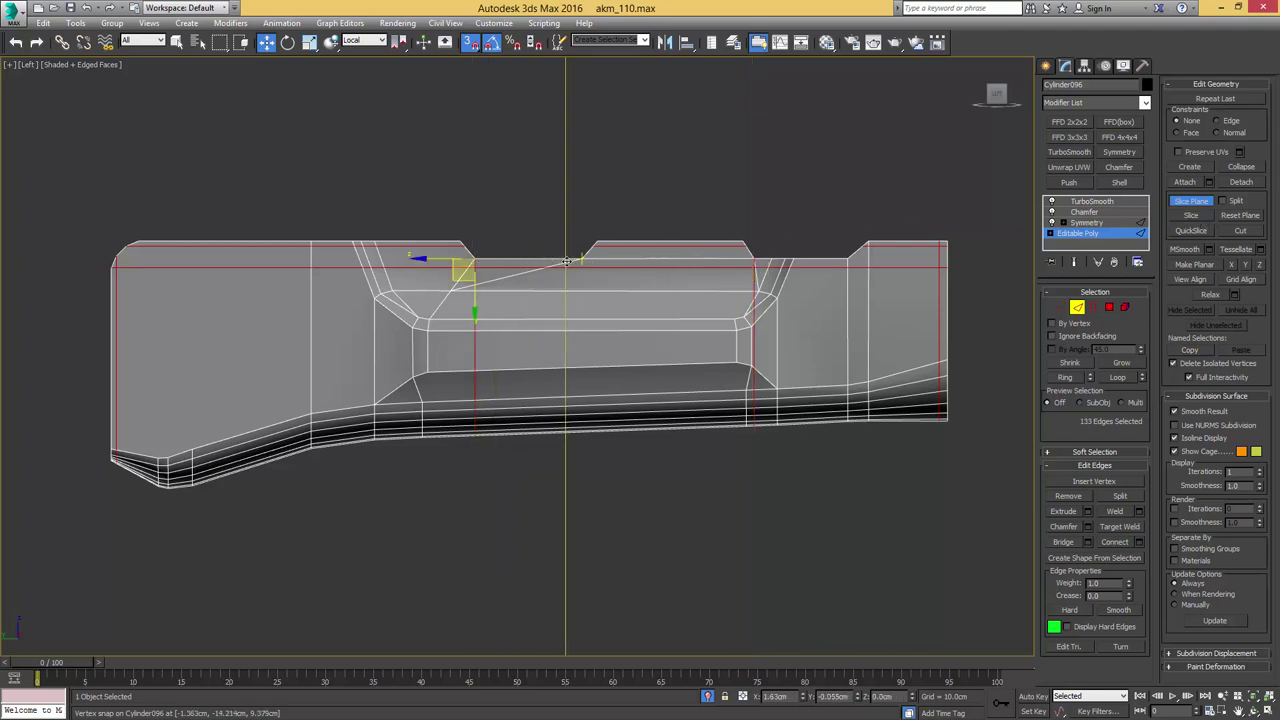
{"action": "left_click", "coordinate": [1190, 215]}
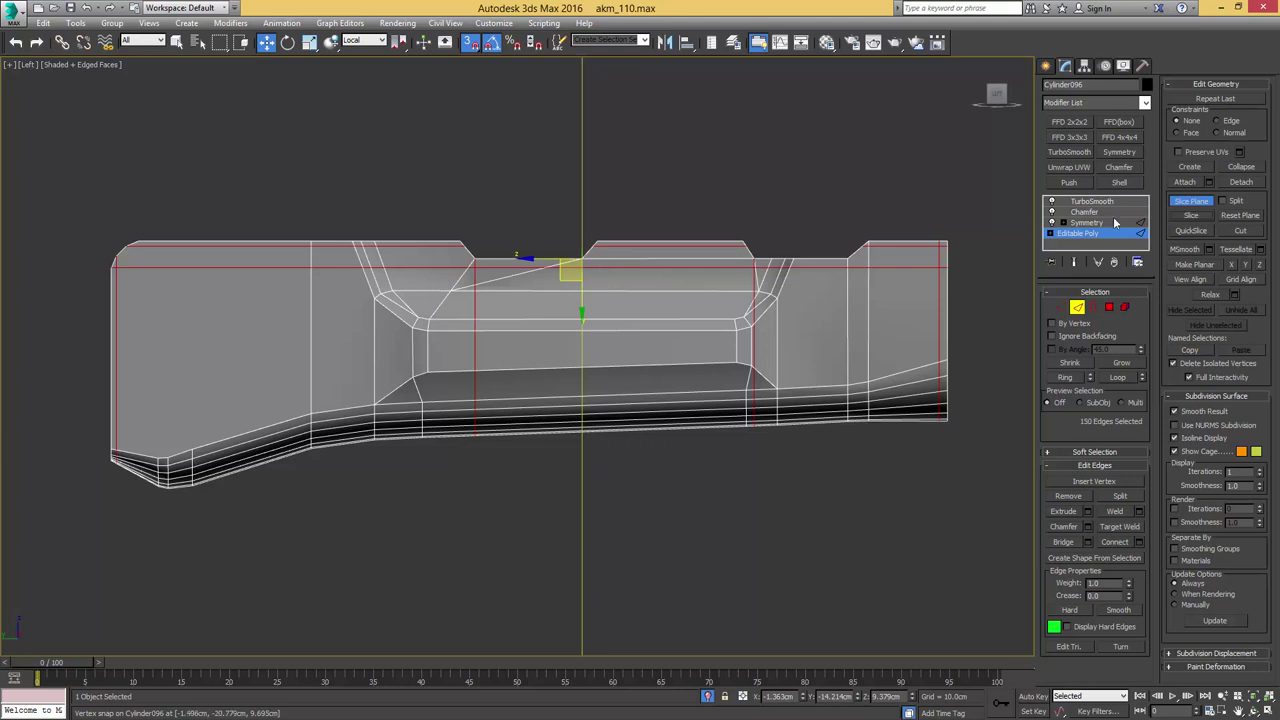
Show the smoothed handguard's wireframe around the notch and set its Chamfer amount to 0.007 cm
{"action": "middle_click_drag", "start_coordinate": [439, 242], "coordinate": [523, 232]}
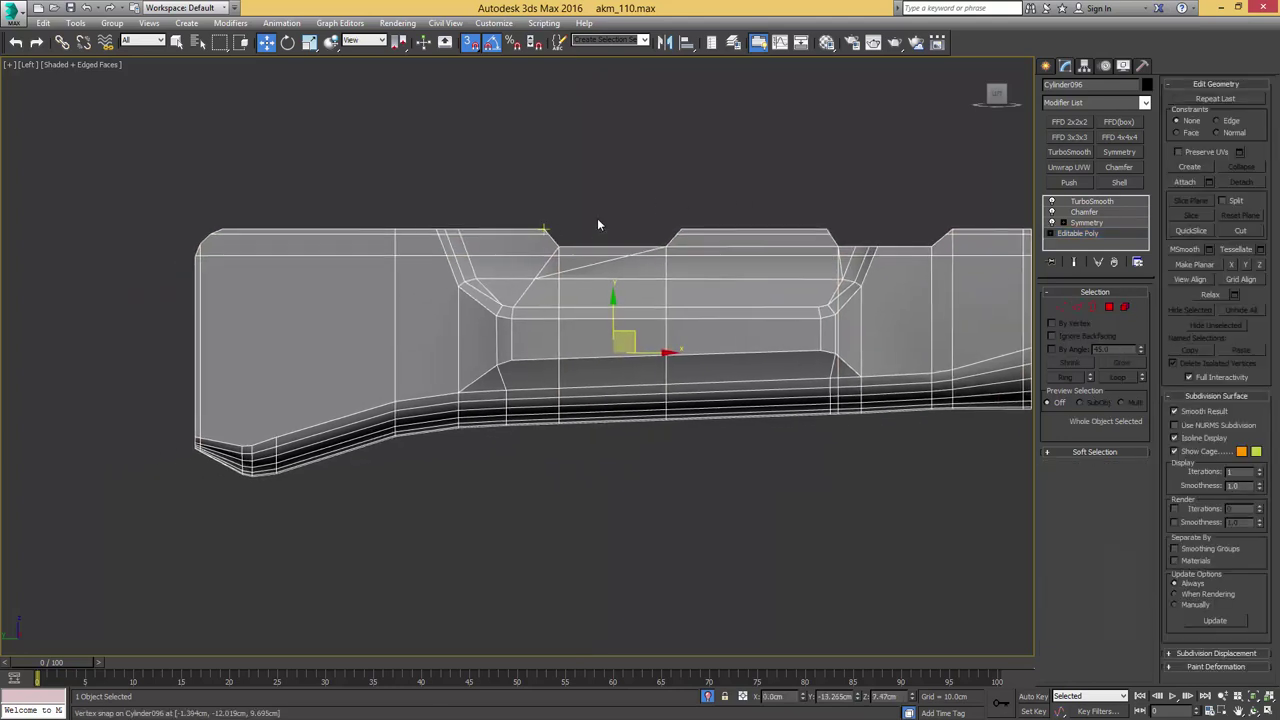
{"action": "left_click", "coordinate": [1091, 201]}
{"action": "key", "text": "F4"}
{"action": "middle_click_drag", "start_coordinate": [770, 214], "coordinate": [586, 214], "text": "alt"}
{"action": "scroll", "coordinate": [614, 214], "scroll_direction": "up", "scroll_amount": 6}
{"action": "key", "text": "F4"}
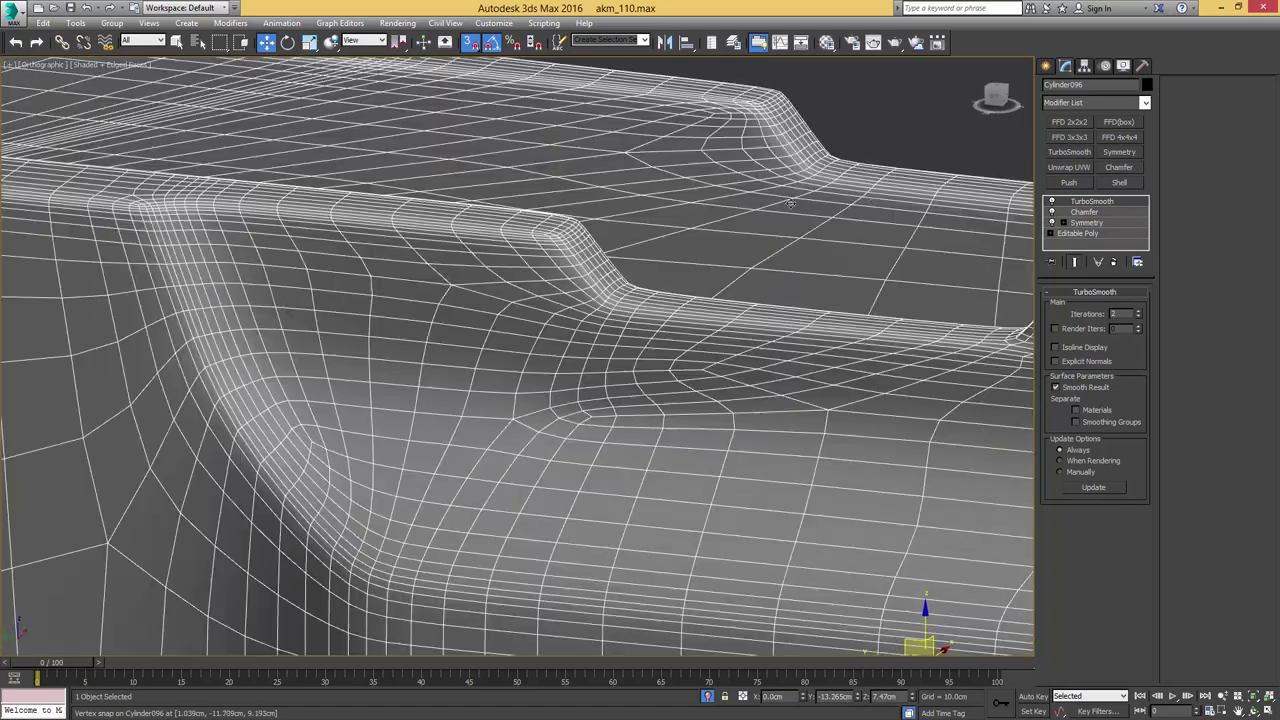
{"action": "left_click", "coordinate": [1084, 212]}
{"action": "left_click_drag", "start_coordinate": [1134, 354], "coordinate": [1124, 386]}
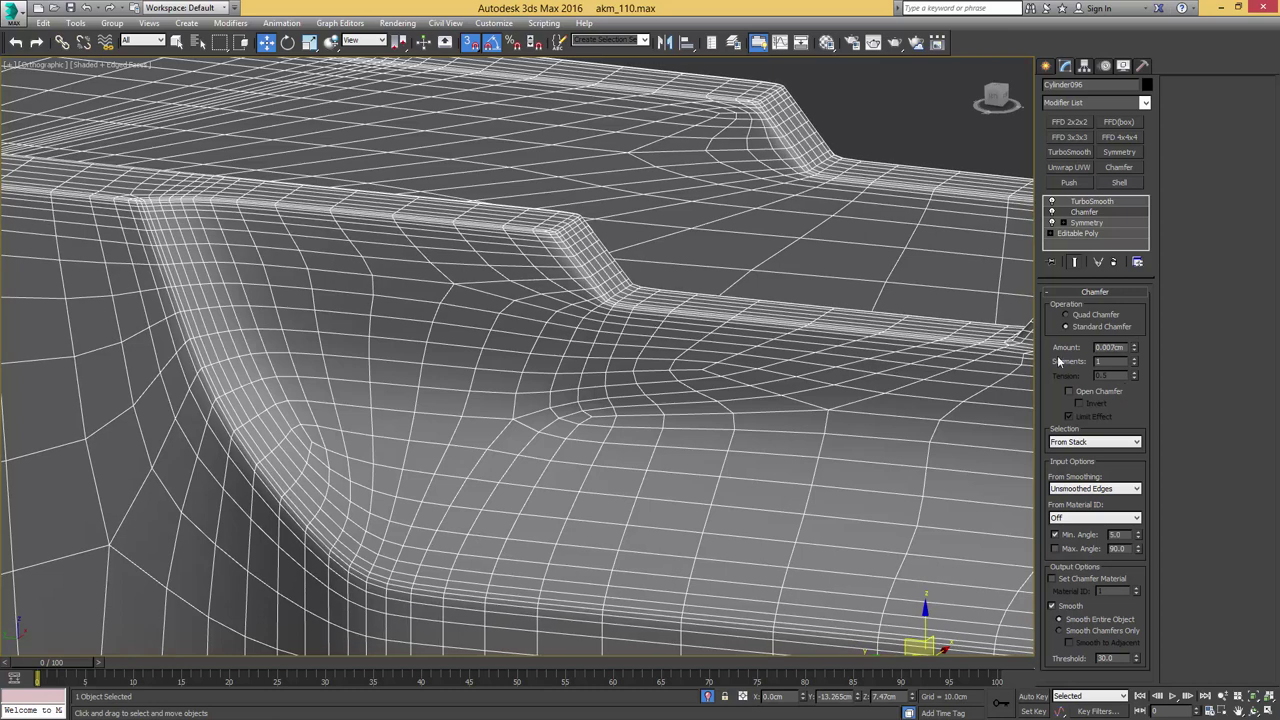
Inspect the base-mesh edges below the side recess's lower rear corner and compare them with the smoothed handguard
{"action": "key", "text": "F4"}
{"action": "scroll", "coordinate": [808, 277], "scroll_direction": "down", "scroll_amount": 6}
{"action": "scroll", "coordinate": [782, 268], "scroll_direction": "up", "scroll_amount": 4}
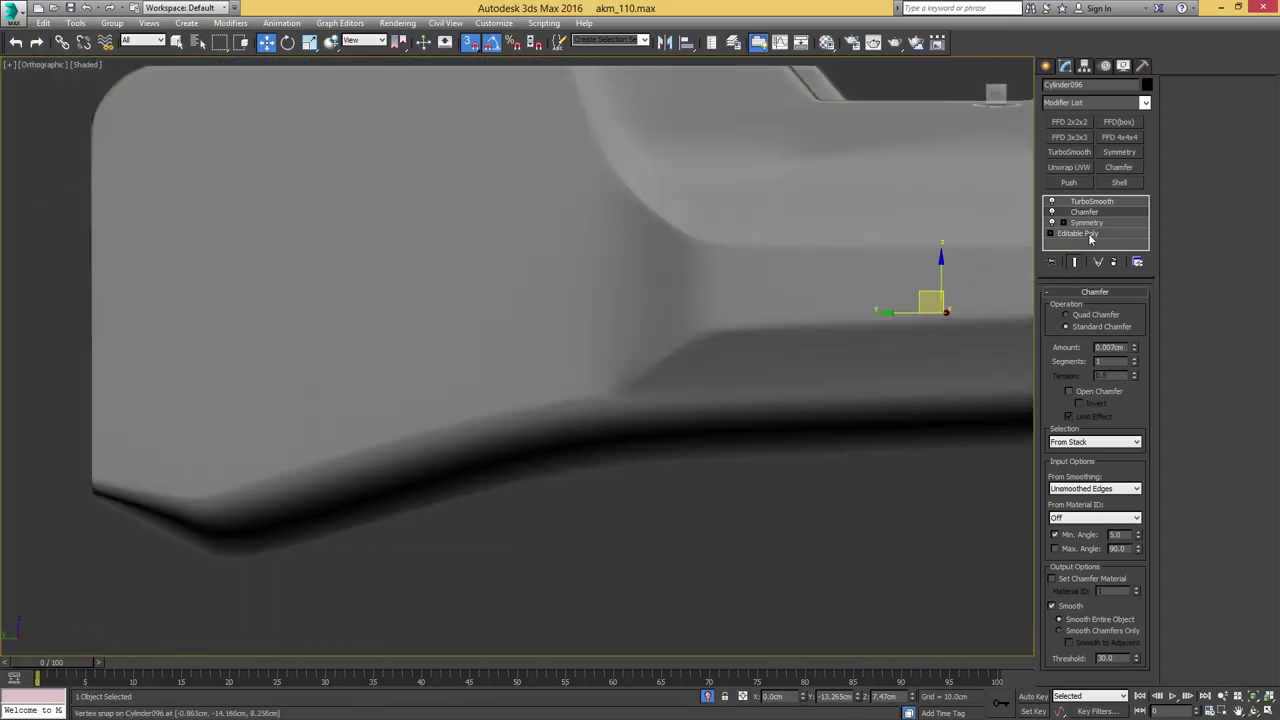
{"action": "left_click", "coordinate": [1087, 235]}
{"action": "key", "text": "F4"}
{"action": "key", "text": "2"}
{"action": "key", "text": "alt+c"}
{"action": "key", "text": "q"}
{"action": "left_click", "coordinate": [690, 388]}
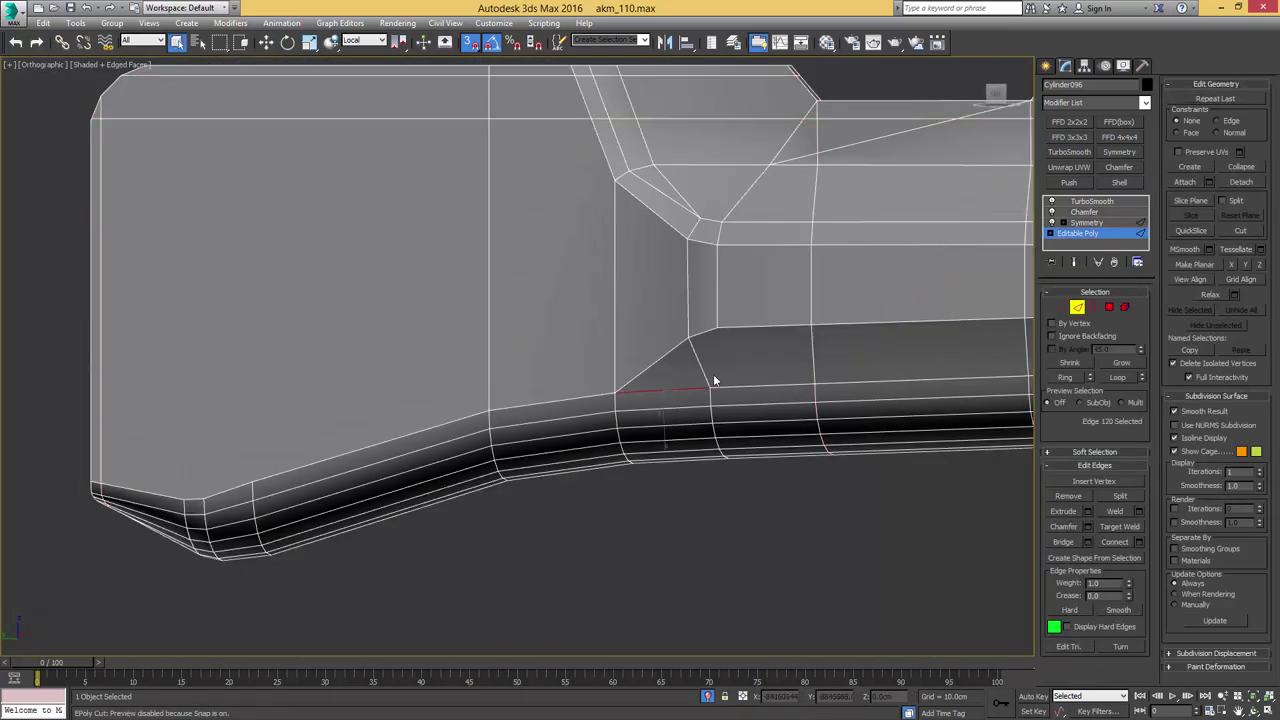
{"action": "left_click", "coordinate": [1088, 202]}
{"action": "key", "text": "F4"}
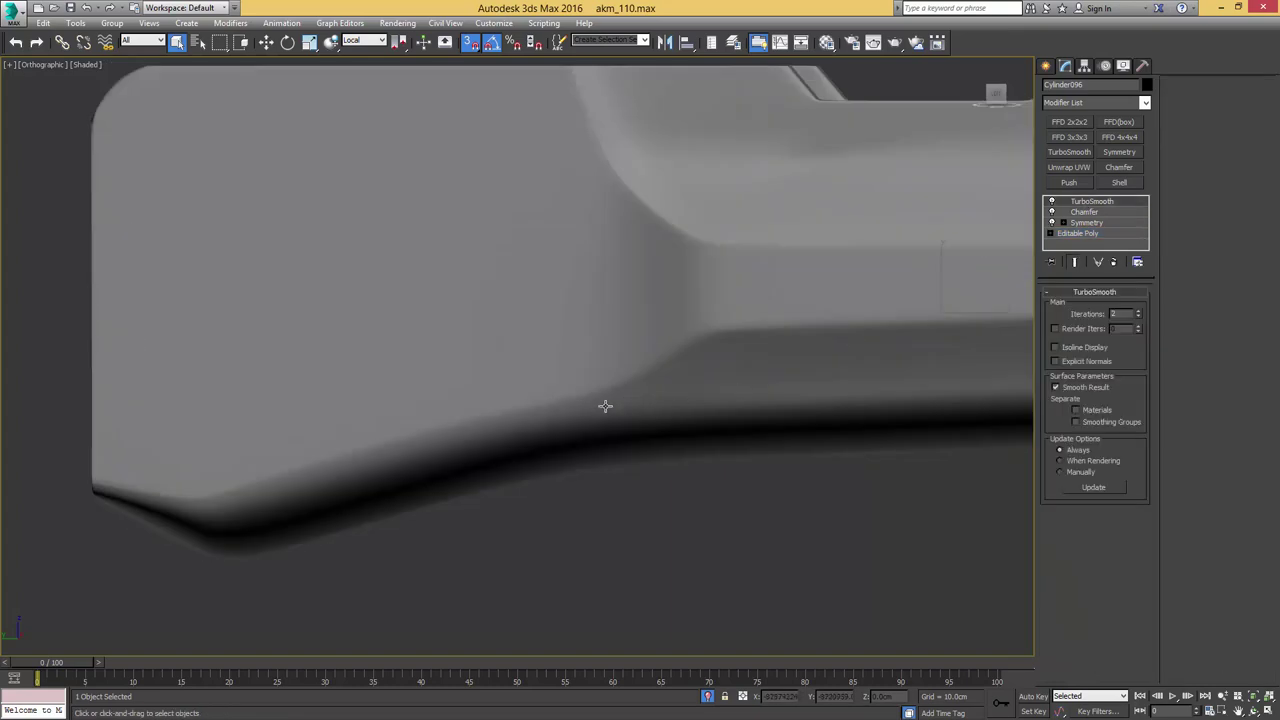
Compare the lower handguard's base mesh with its smoothed surface and view the smoothed part together with the whole rifle
{"action": "middle_click_drag", "start_coordinate": [728, 341], "coordinate": [423, 357]}
{"action": "scroll", "coordinate": [423, 357], "scroll_direction": "down", "scroll_amount": 4}
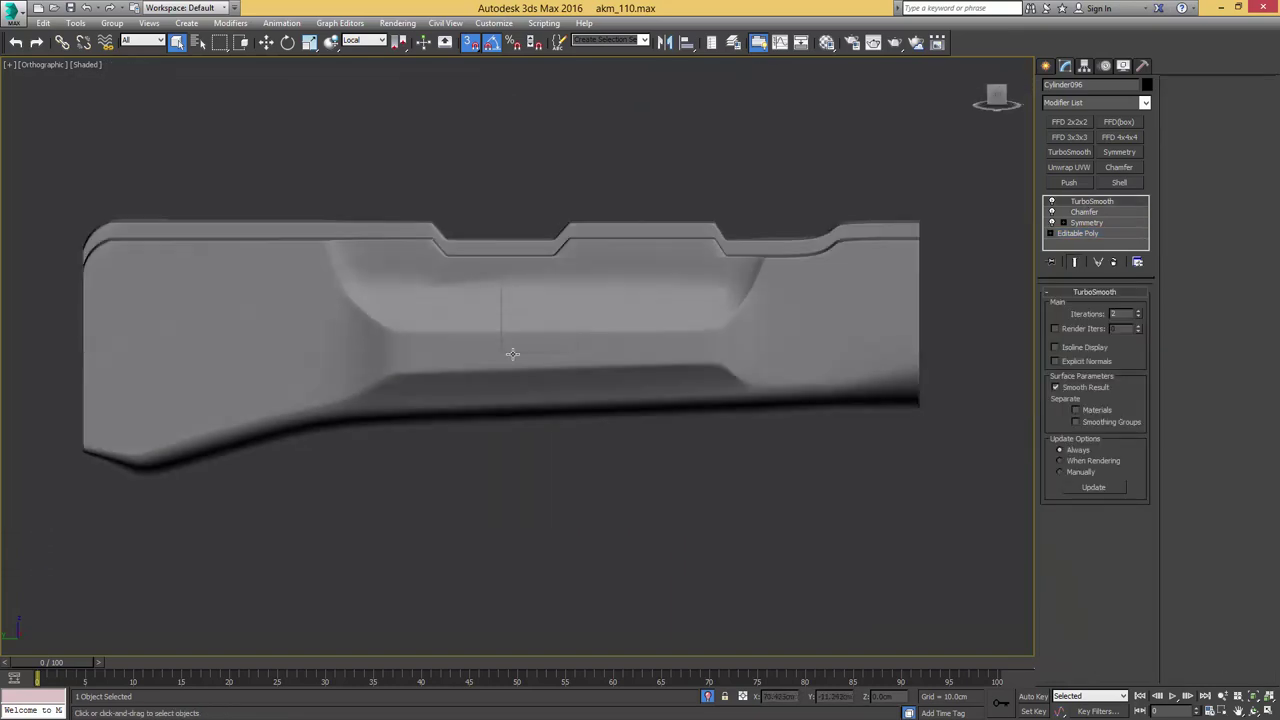
{"action": "left_click", "coordinate": [1078, 233]}
{"action": "key", "text": "F4"}
{"action": "middle_click_drag", "start_coordinate": [700, 360], "coordinate": [763, 368], "text": "alt"}
{"action": "middle_click_drag", "start_coordinate": [680, 412], "coordinate": [758, 394], "text": "alt"}
{"action": "scroll", "coordinate": [768, 368], "scroll_direction": "up", "scroll_amount": 5}
{"action": "scroll", "coordinate": [774, 361], "scroll_direction": "down", "scroll_amount": 5}
{"action": "left_click", "coordinate": [1088, 202]}
{"action": "middle_click_drag", "start_coordinate": [984, 222], "coordinate": [839, 270], "text": "alt"}
{"action": "key", "text": "alt+q"}
{"action": "key", "text": "F4"}
{"action": "scroll", "coordinate": [839, 270], "scroll_direction": "down", "scroll_amount": 5}
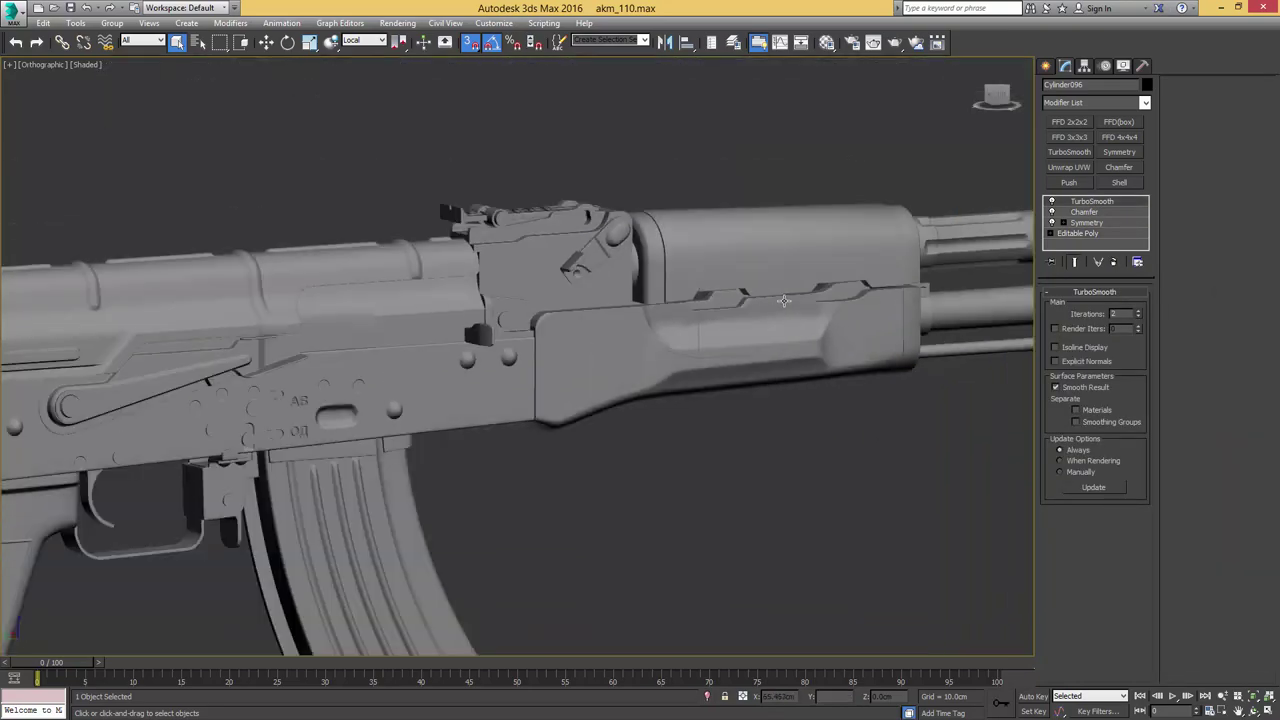
Copy the lower handguard's Chamfer and TurboSmooth modifiers onto the upper handguard, above its Symmetry, with the part isolated
{"action": "key", "text": "F4"}
{"action": "right_click", "coordinate": [1085, 213]}
{"action": "left_click", "coordinate": [1112, 269]}
{"action": "left_click", "coordinate": [753, 264]}
{"action": "middle_click_drag", "start_coordinate": [753, 264], "coordinate": [708, 265], "text": "alt"}
{"action": "key", "text": "alt+q"}
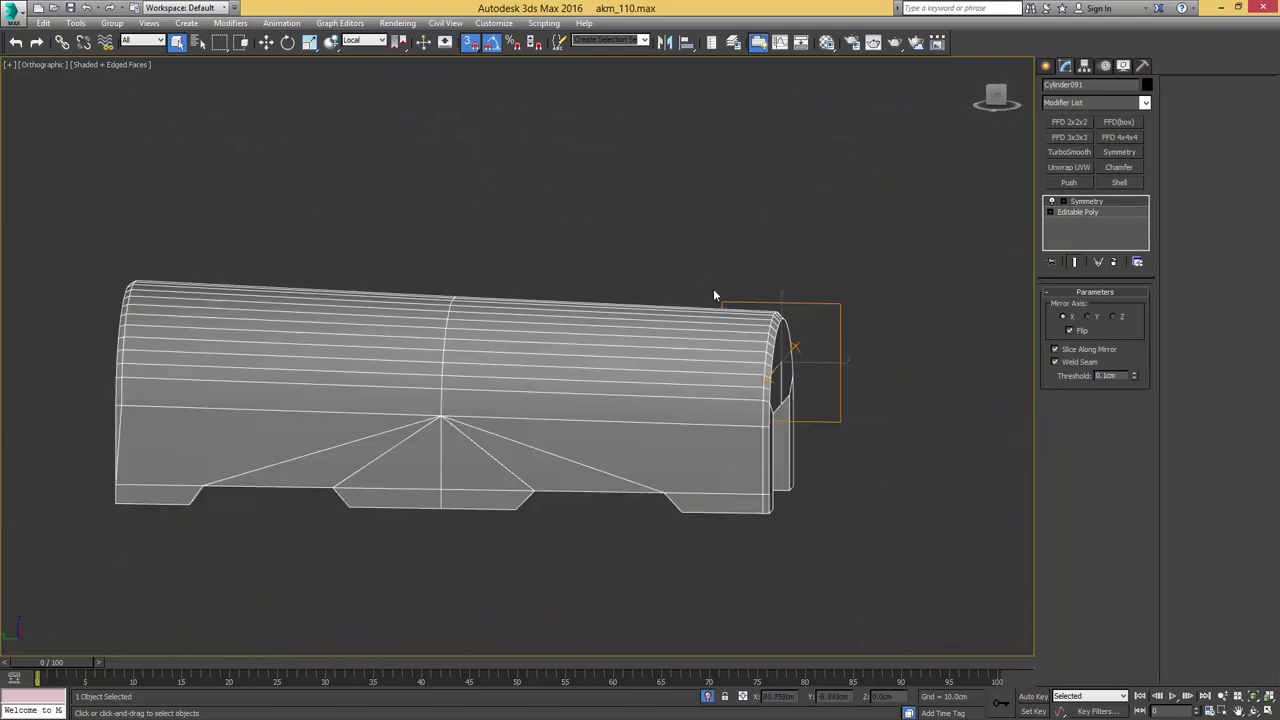
{"action": "right_click", "coordinate": [1088, 212]}
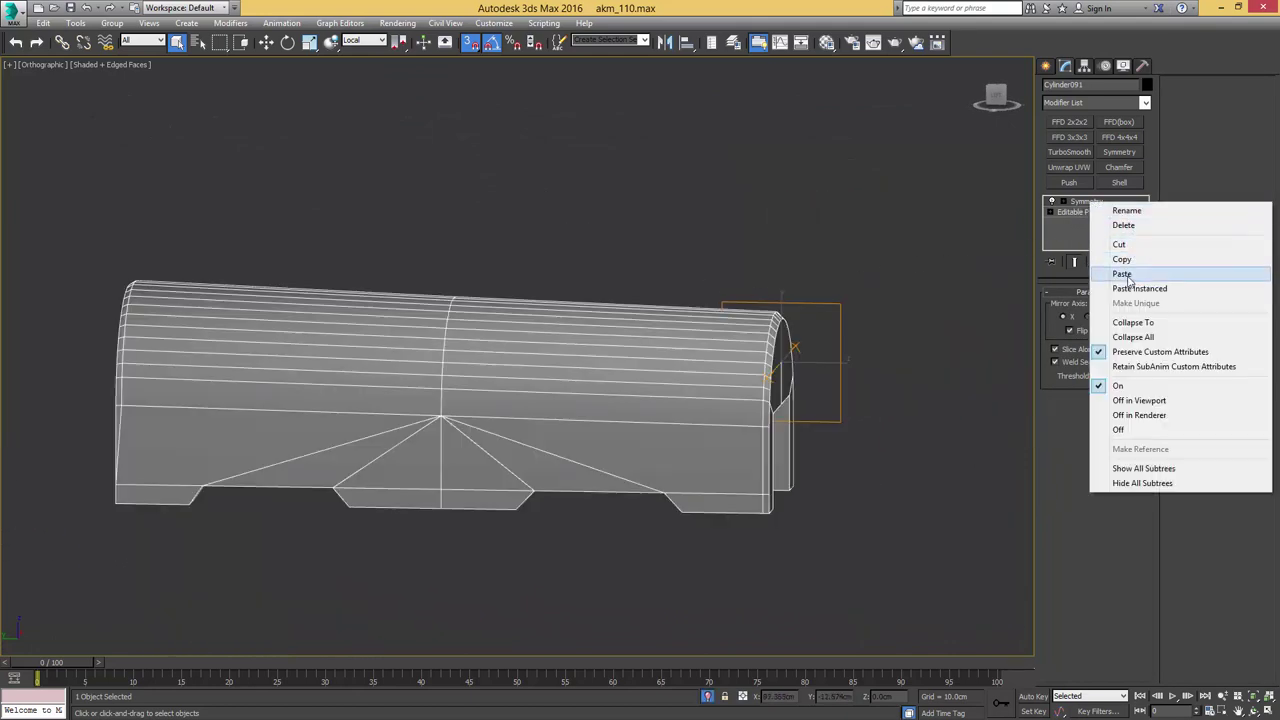
{"action": "left_click", "coordinate": [1100, 271]}
Slice the upper handguard's base mesh vertically just inside its front end, using the side view
{"action": "key", "text": "F4"}
{"action": "scroll", "coordinate": [846, 308], "scroll_direction": "up", "scroll_amount": 3}
{"action": "left_click", "coordinate": [1089, 235]}
{"action": "key", "text": "F4"}
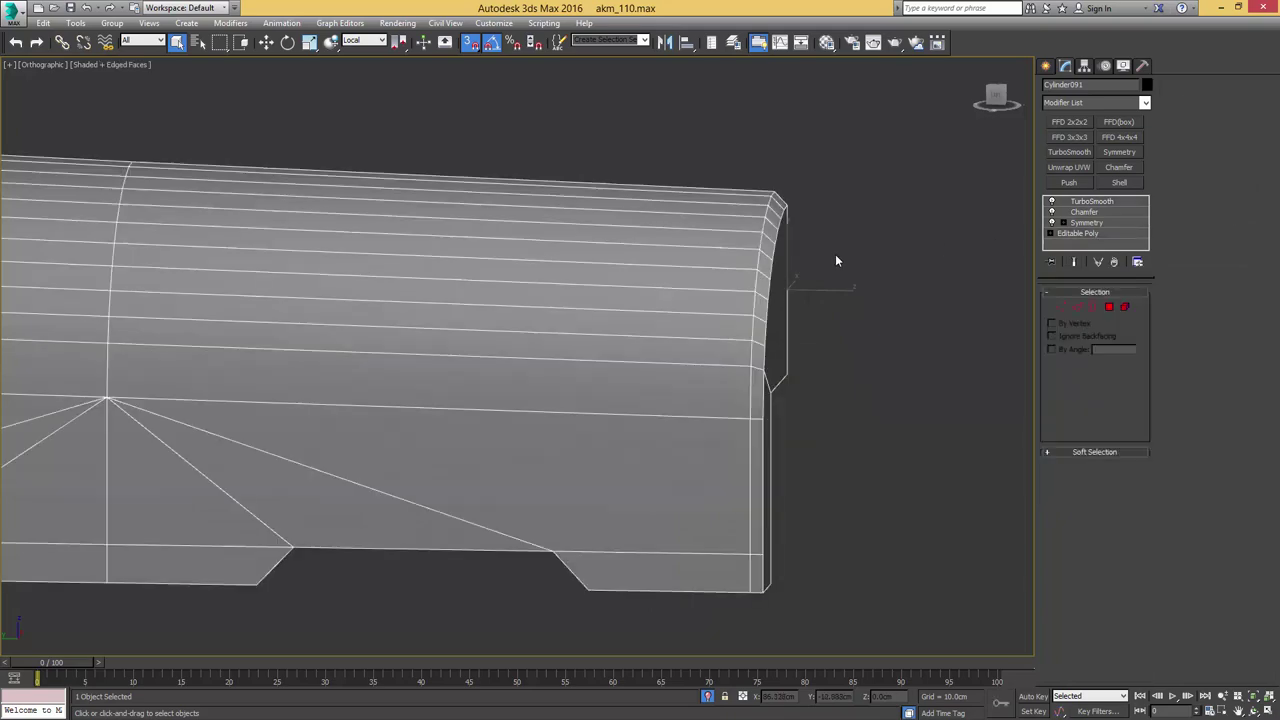
{"action": "middle_click_drag", "start_coordinate": [758, 301], "coordinate": [760, 286], "text": "alt"}
{"action": "key", "text": "l"}
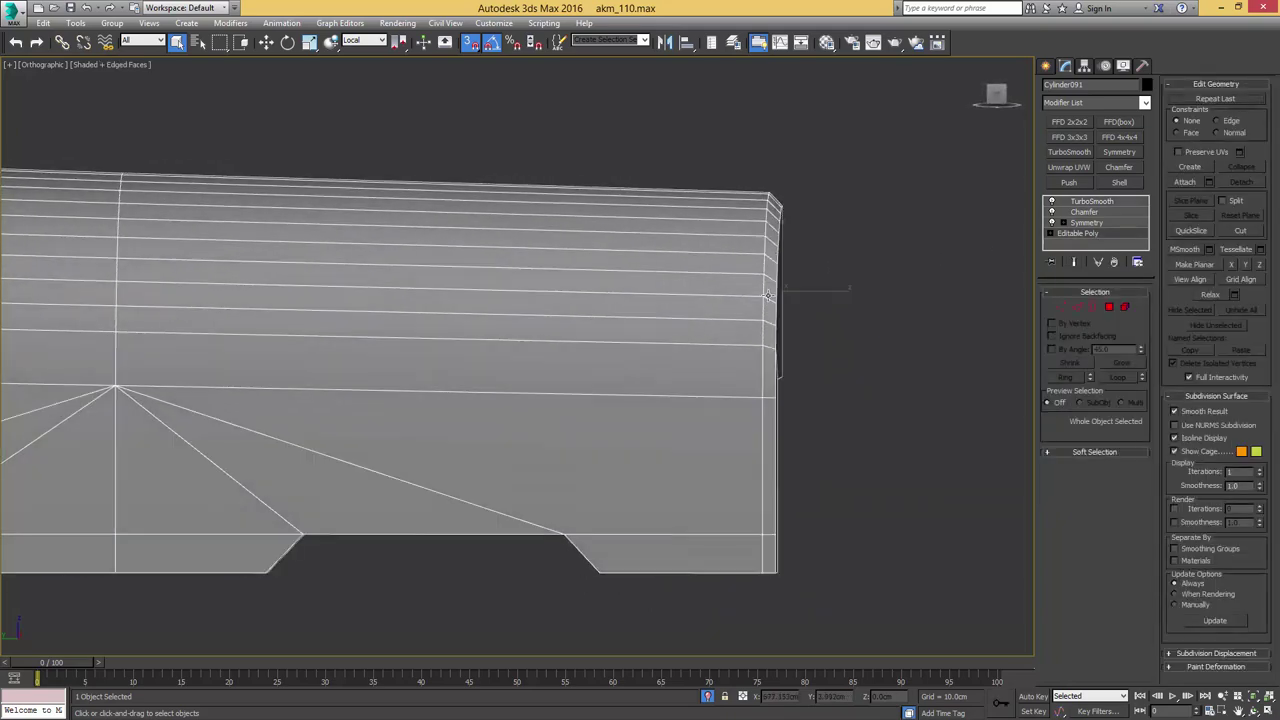
{"action": "key", "text": "z"}
{"action": "middle_click_drag", "start_coordinate": [1018, 245], "coordinate": [852, 217]}
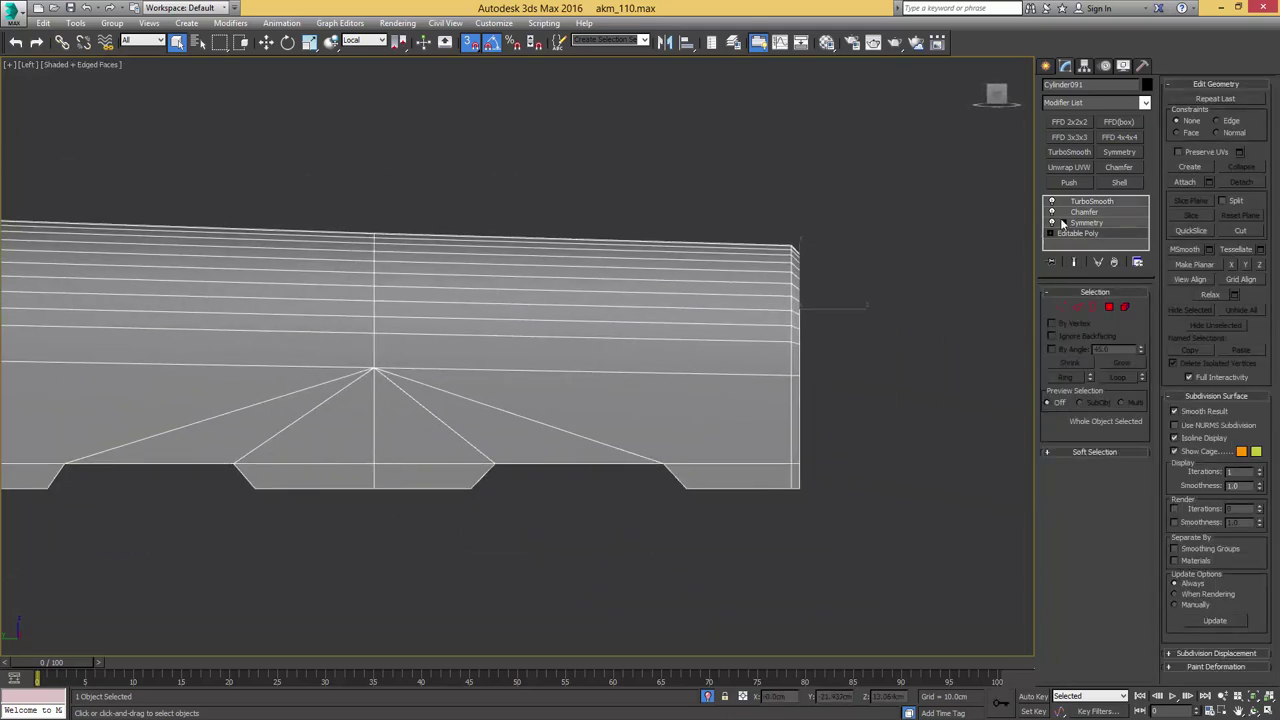
{"action": "left_click", "coordinate": [1076, 307]}
{"action": "left_click", "coordinate": [1190, 201]}
{"action": "middle_click_drag", "start_coordinate": [532, 334], "coordinate": [638, 318]}
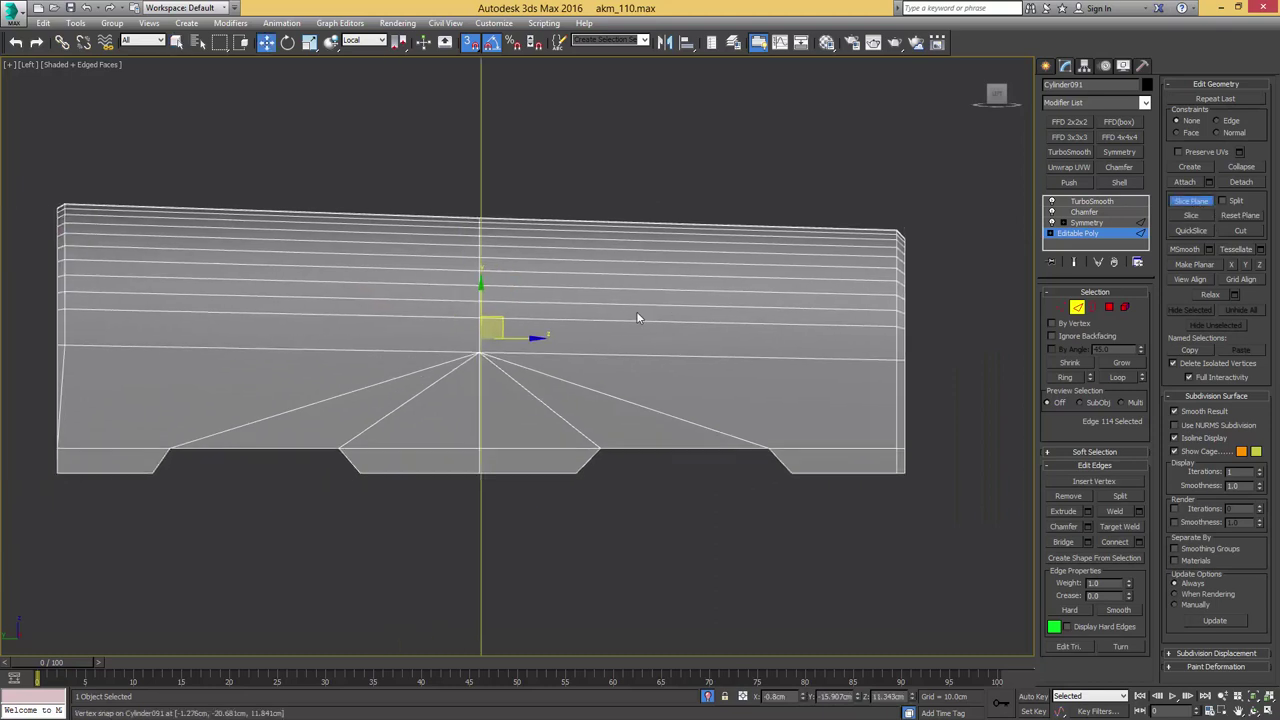
{"action": "scroll", "coordinate": [638, 318], "scroll_direction": "down", "scroll_amount": 2}
{"action": "left_click_drag", "start_coordinate": [571, 330], "coordinate": [821, 325]}
{"action": "scroll", "coordinate": [822, 334], "scroll_direction": "up", "scroll_amount": 2}
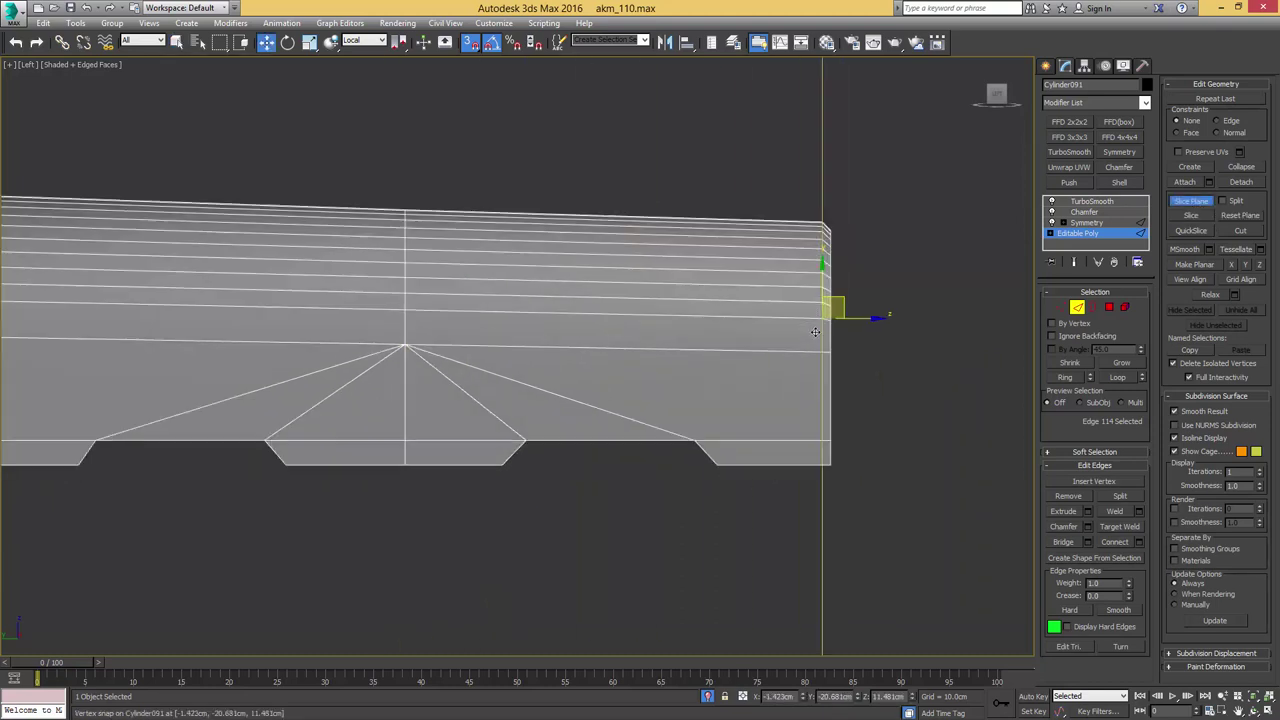
{"action": "scroll", "coordinate": [815, 332], "scroll_direction": "up", "scroll_amount": 2}
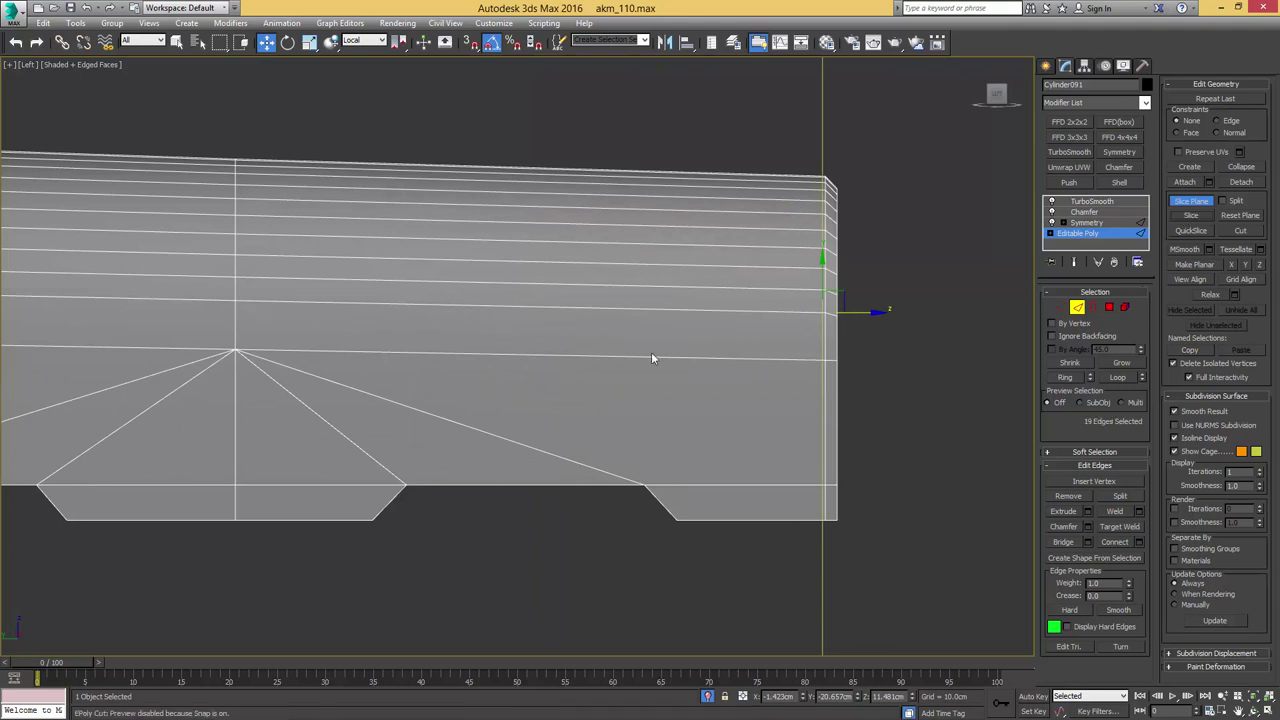
Slice the upper handguard's base mesh vertically just inside its rear end
{"action": "scroll", "coordinate": [740, 347], "scroll_direction": "down", "scroll_amount": 2}
{"action": "left_click_drag", "start_coordinate": [424, 316], "coordinate": [292, 310]}
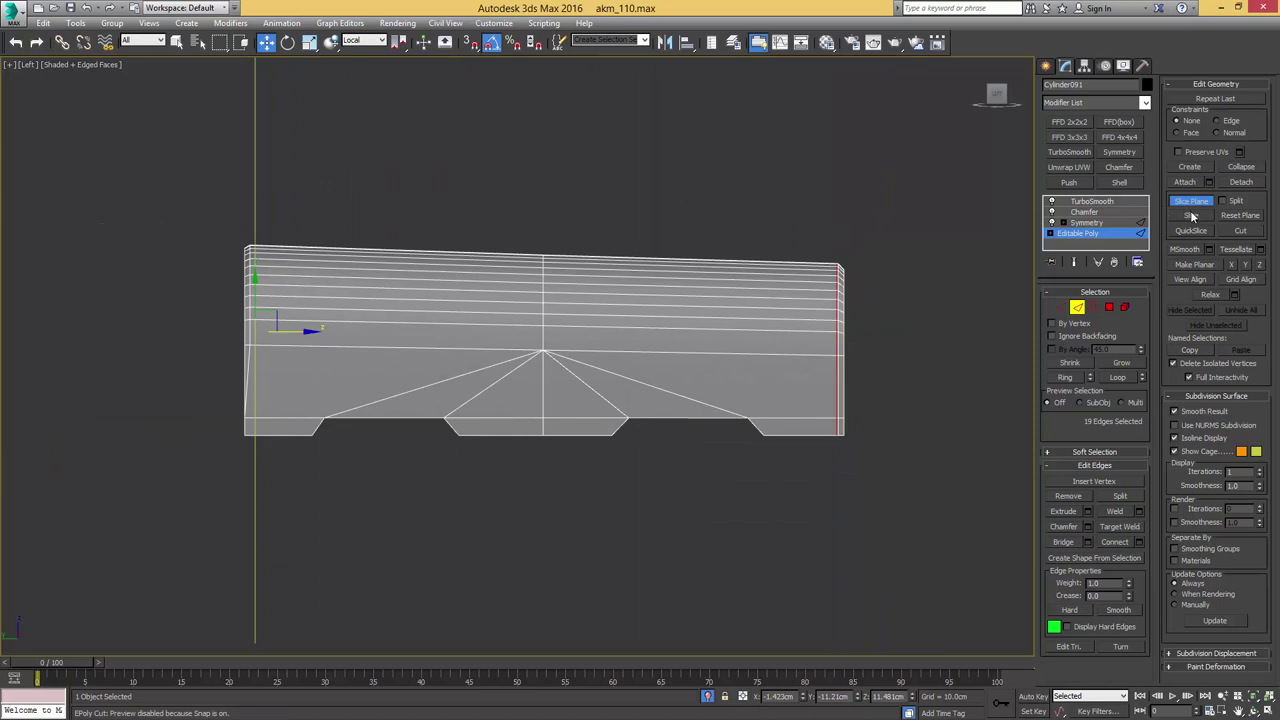
{"action": "middle_click_drag", "start_coordinate": [364, 308], "coordinate": [450, 294]}
Rotate the slice plane to horizontal and slice the upper handguard just above its lowest edges
{"action": "key", "text": "e"}
{"action": "left_click_drag", "start_coordinate": [372, 284], "coordinate": [442, 291]}
{"action": "key", "text": "w"}
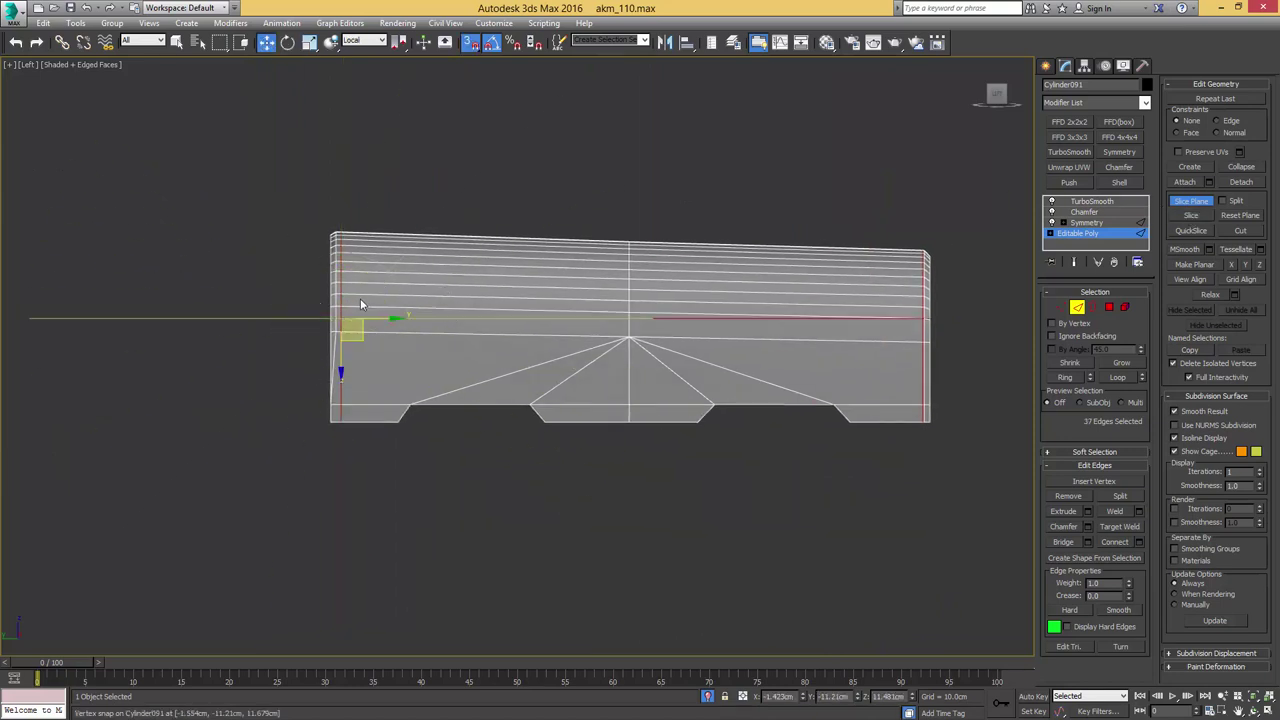
{"action": "left_click_drag", "start_coordinate": [390, 358], "coordinate": [511, 434]}
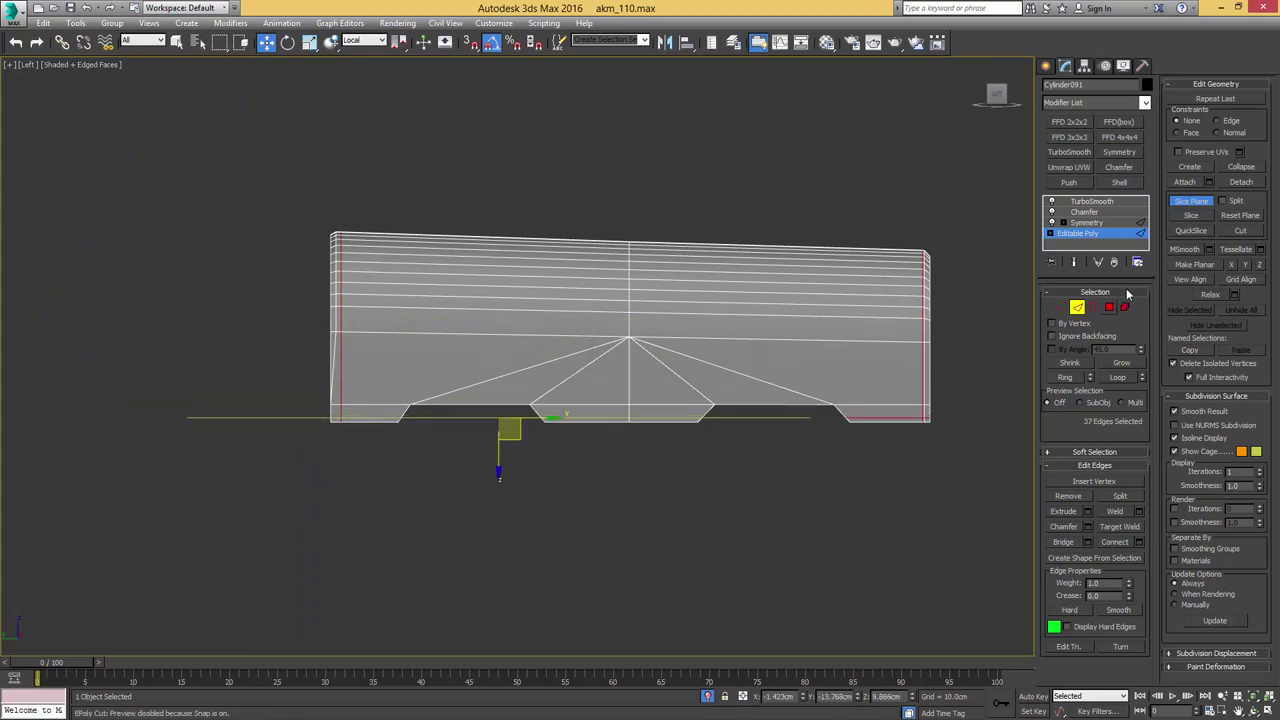
Turn the slice plane upright and slice the upper handguard through the four upper notch corners, snapping to each vertex
{"action": "middle_click_drag", "start_coordinate": [535, 341], "coordinate": [645, 324]}
{"action": "key", "text": "e"}
{"action": "left_click_drag", "start_coordinate": [650, 423], "coordinate": [825, 388]}
{"action": "key", "text": "w"}
{"action": "key", "text": "s"}
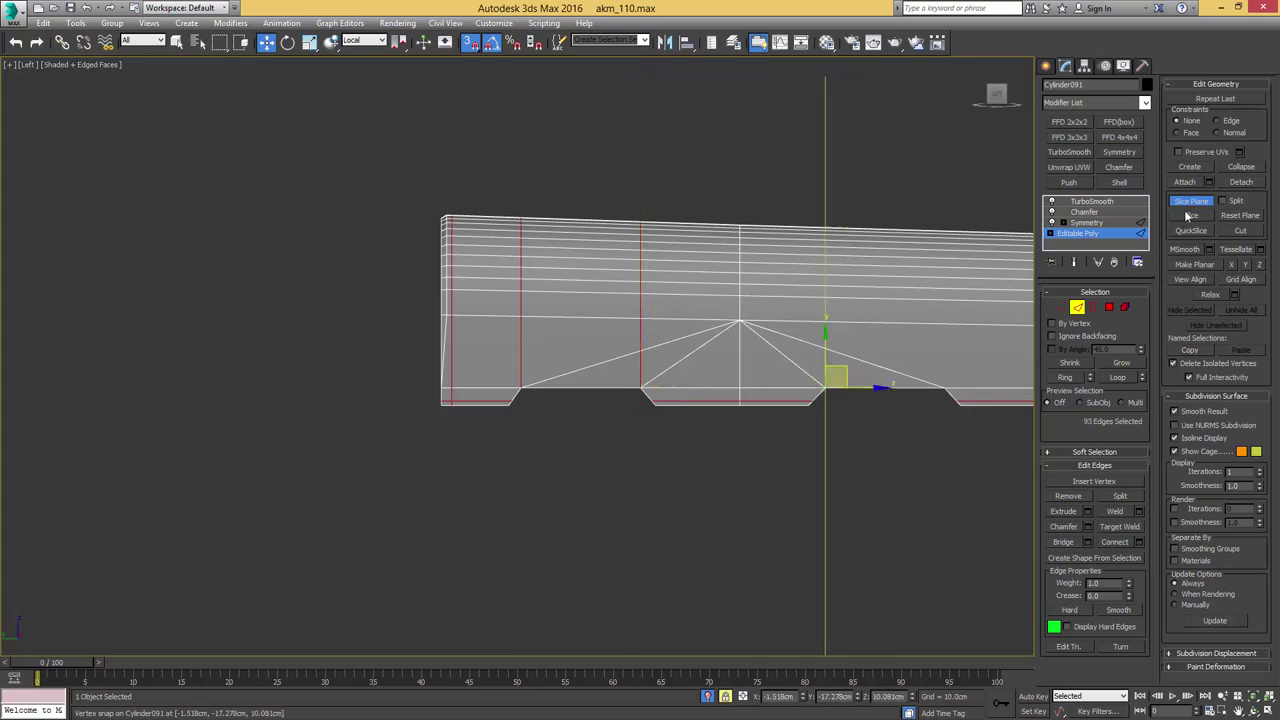
{"action": "middle_click_drag", "start_coordinate": [902, 290], "coordinate": [660, 259]}
{"action": "left_click_drag", "start_coordinate": [580, 357], "coordinate": [702, 357]}
{"action": "key", "text": "2"}
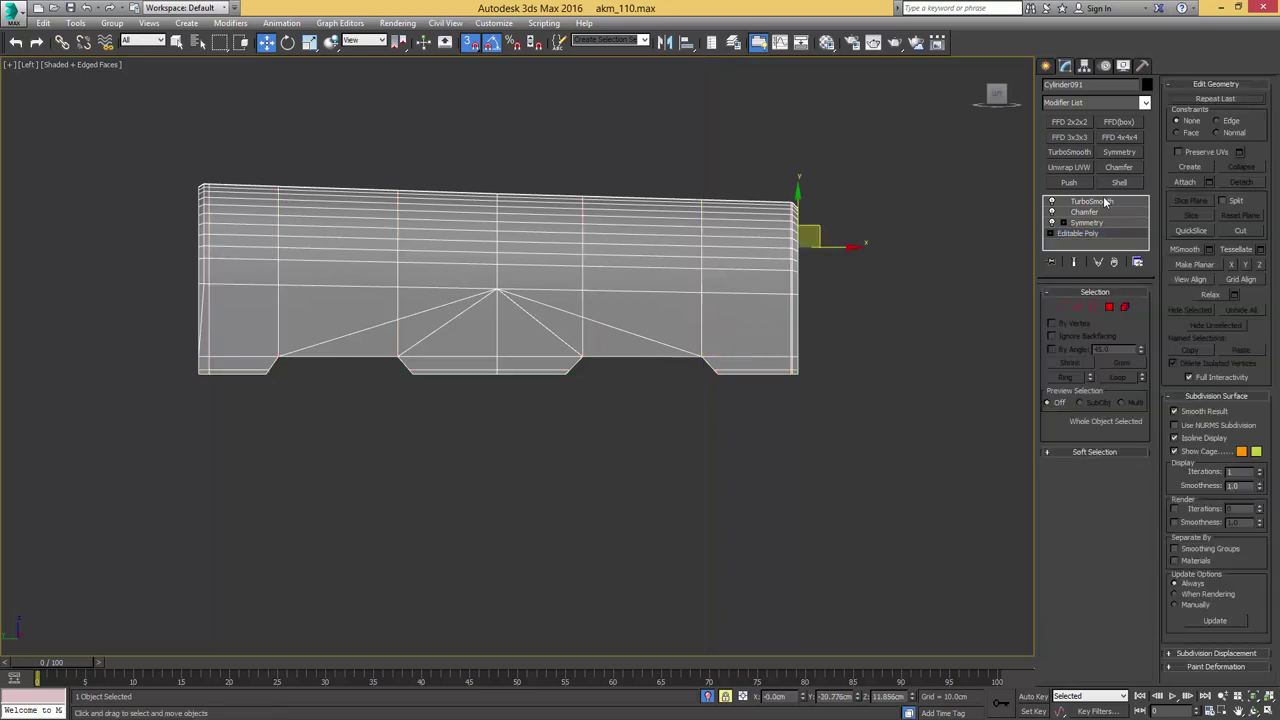
Show the upper handguard's smoothed result, leave isolation and examine the notches where the two handguards meet
{"action": "left_click", "coordinate": [1102, 203]}
{"action": "key", "text": "F4"}
{"action": "left_click_drag", "start_coordinate": [790, 206], "coordinate": [754, 217], "text": "alt"}
{"action": "middle_click_drag", "start_coordinate": [754, 217], "coordinate": [850, 220], "text": "alt"}
{"action": "key", "text": "alt+q"}
{"action": "middle_click_drag", "start_coordinate": [585, 260], "coordinate": [647, 228], "text": "alt"}
{"action": "scroll", "coordinate": [729, 257], "scroll_direction": "up", "scroll_amount": 5}
{"action": "key", "text": "s"}
{"action": "key", "text": "F4"}
{"action": "scroll", "coordinate": [647, 228], "scroll_direction": "up", "scroll_amount": 4}
{"action": "key", "text": "F4"}
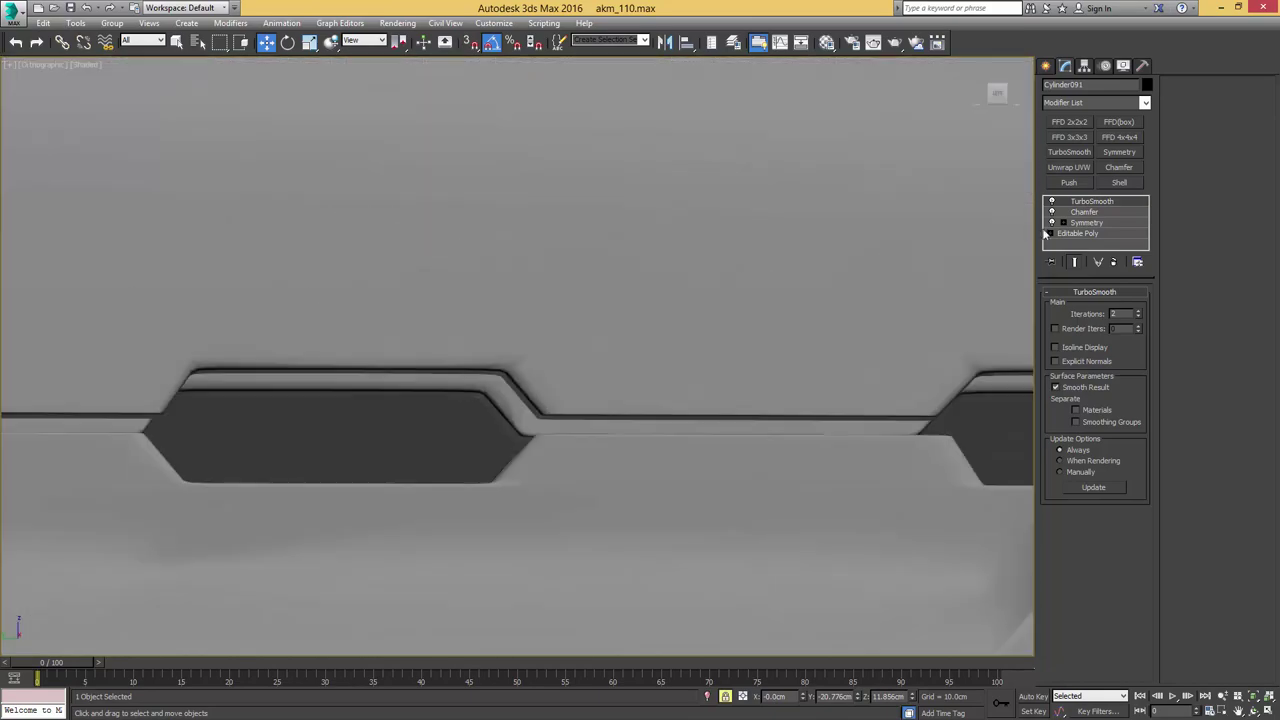
{"action": "mouse_move", "coordinate": [864, 245]}
{"action": "middle_mouse_down", "text": "alt"}
{"action": "mouse_move", "coordinate": [811, 237]}
{"action": "mouse_move", "coordinate": [856, 242]}
{"action": "middle_mouse_up", "text": "alt"}
Select the base mesh's two diagonal edges fanning down to the middle section's corners, and return to the smoothed result
{"action": "left_click", "coordinate": [1087, 236]}
{"action": "key", "text": "F4"}
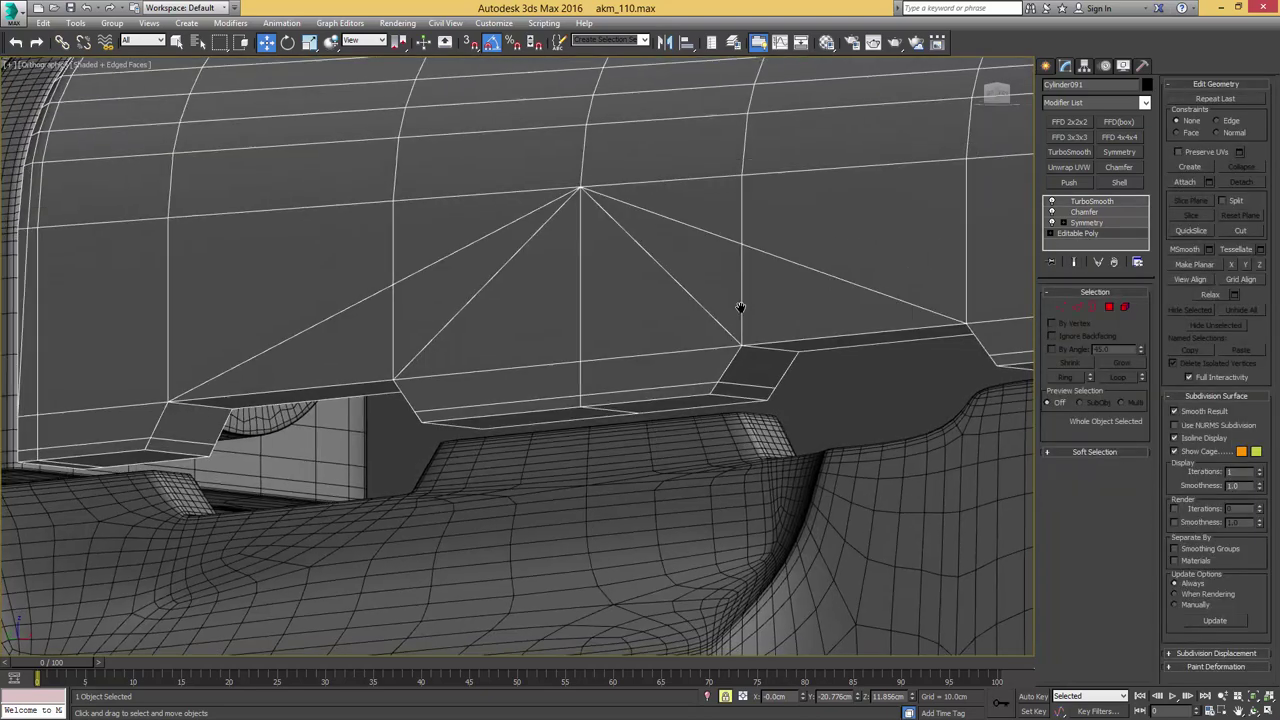
{"action": "middle_click_drag", "start_coordinate": [735, 314], "coordinate": [713, 306], "text": "alt"}
{"action": "key", "text": "2"}
{"action": "left_click", "coordinate": [709, 286]}
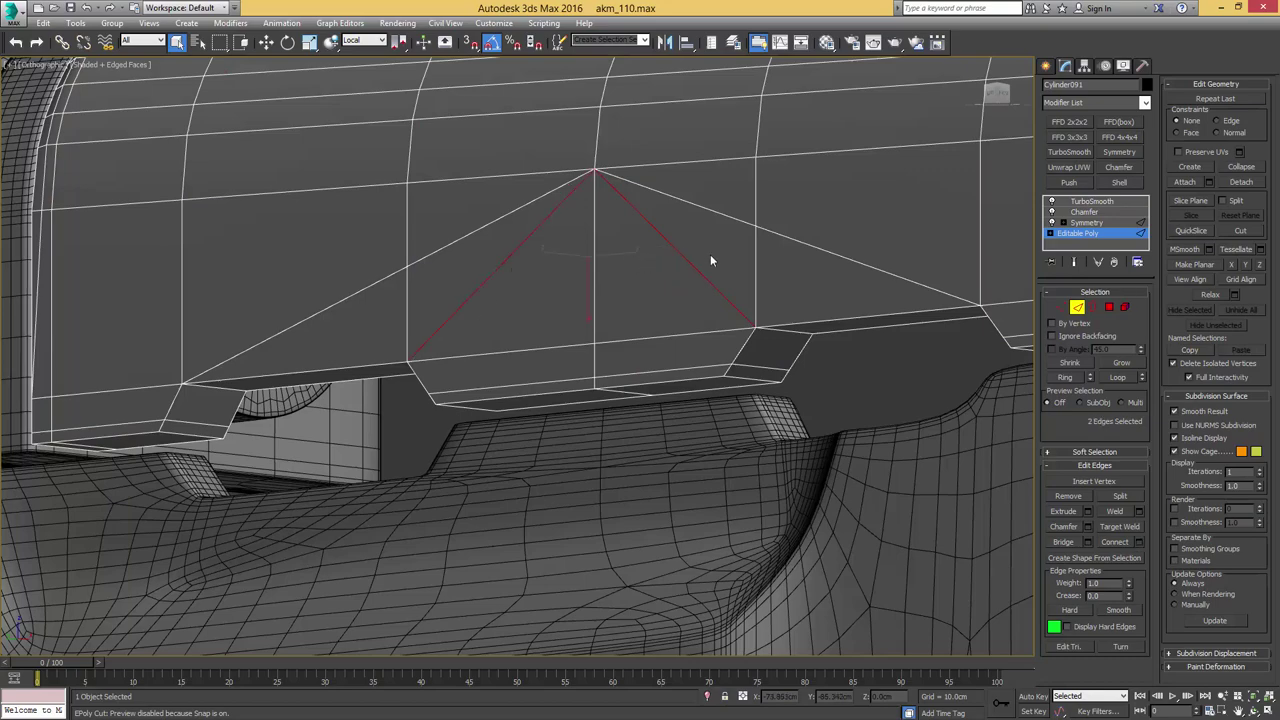
{"action": "left_click", "coordinate": [1090, 201]}
{"action": "key", "text": "F4"}
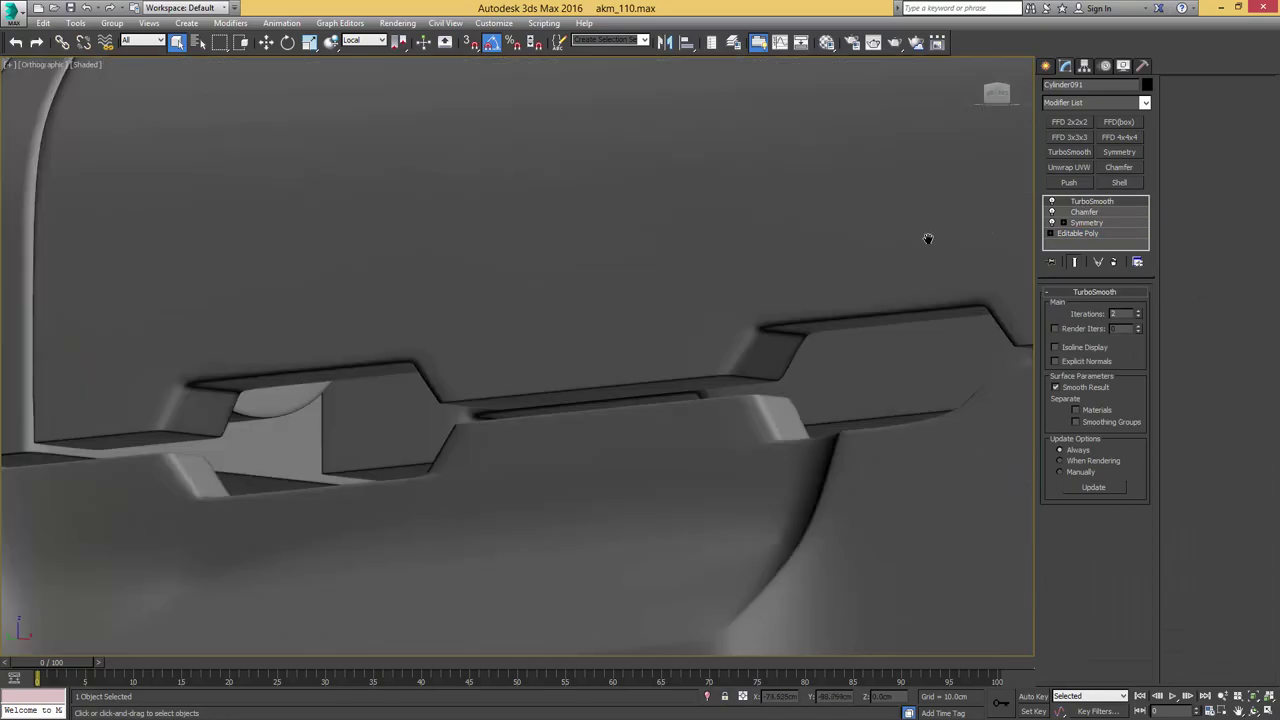
Inspect the smoothed notches' wireframe and set the upper handguard's Chamfer amount to 0.004 cm
{"action": "scroll", "coordinate": [925, 242], "scroll_direction": "down", "scroll_amount": 5}
{"action": "middle_click_drag", "start_coordinate": [914, 251], "coordinate": [949, 263], "text": "alt"}
{"action": "scroll", "coordinate": [812, 285], "scroll_direction": "up", "scroll_amount": 5}
{"action": "mouse_move", "coordinate": [806, 286]}
{"action": "middle_mouse_down", "text": "alt"}
{"action": "mouse_move", "coordinate": [767, 284]}
{"action": "mouse_move", "coordinate": [812, 271]}
{"action": "middle_mouse_up", "text": "alt"}
{"action": "left_click", "coordinate": [1105, 213]}
{"action": "key", "text": "F4"}
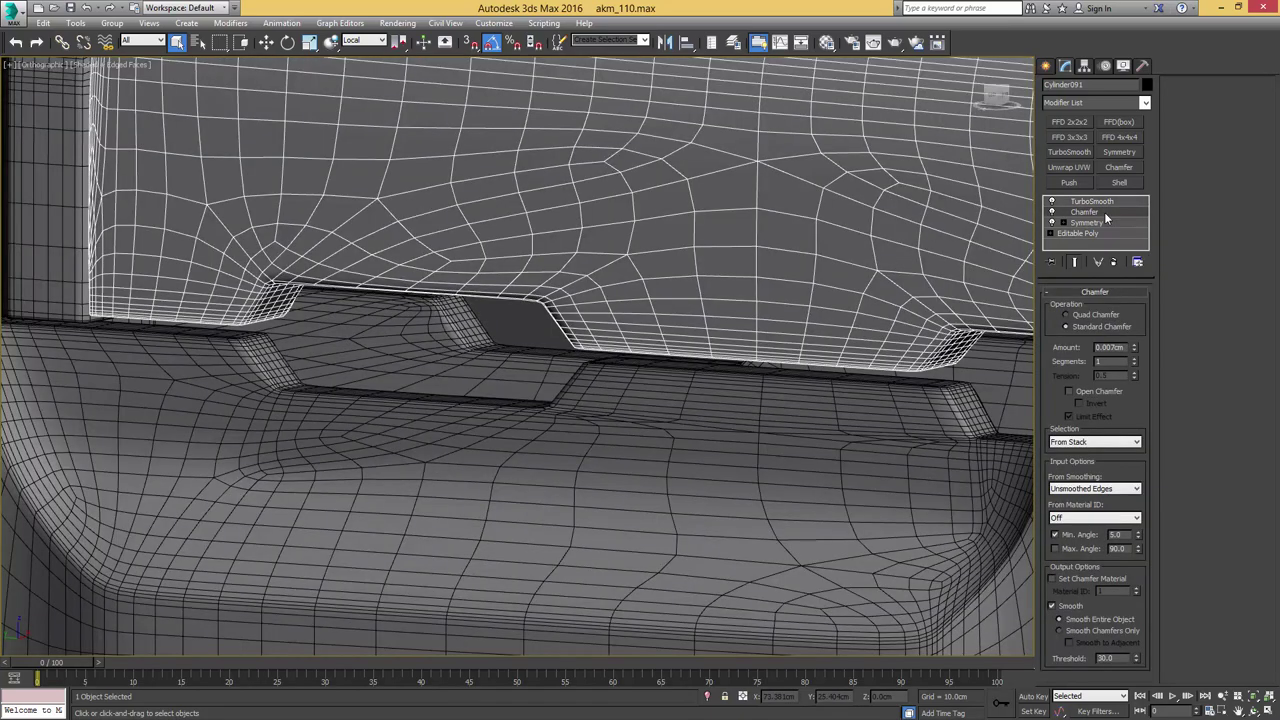
{"action": "key", "text": "F4"}
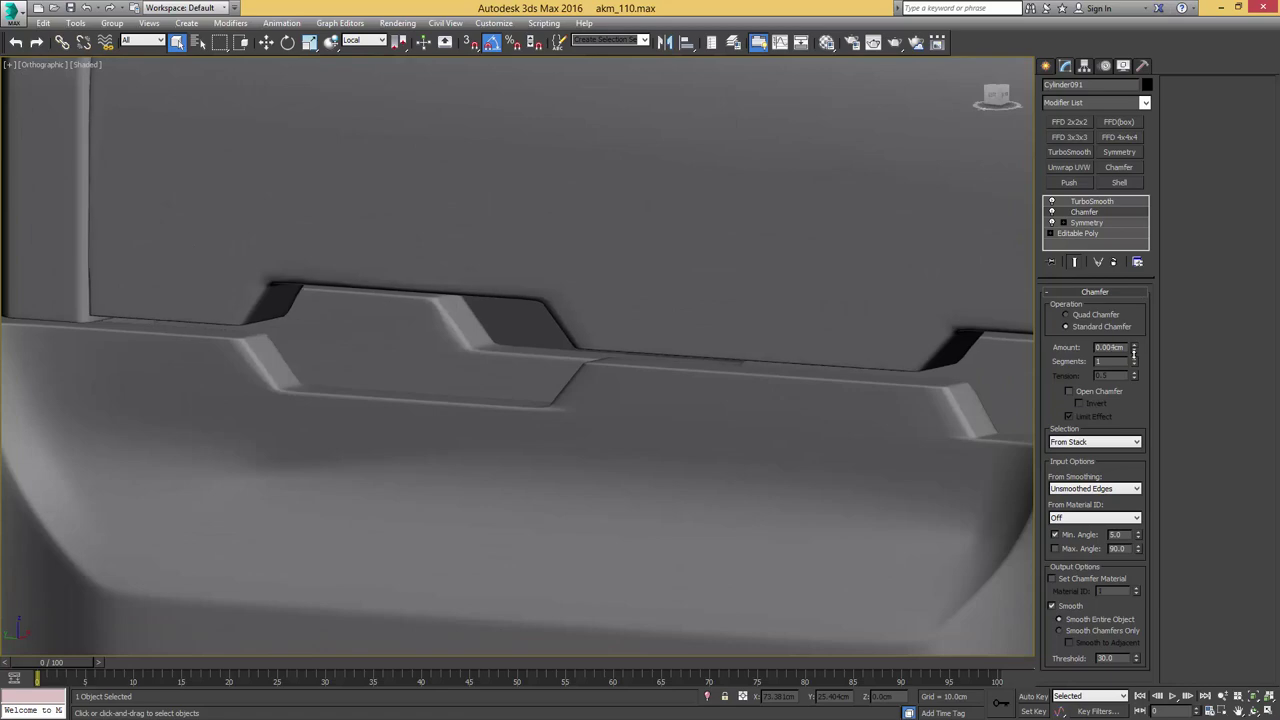
{"action": "left_click", "coordinate": [1104, 207]}
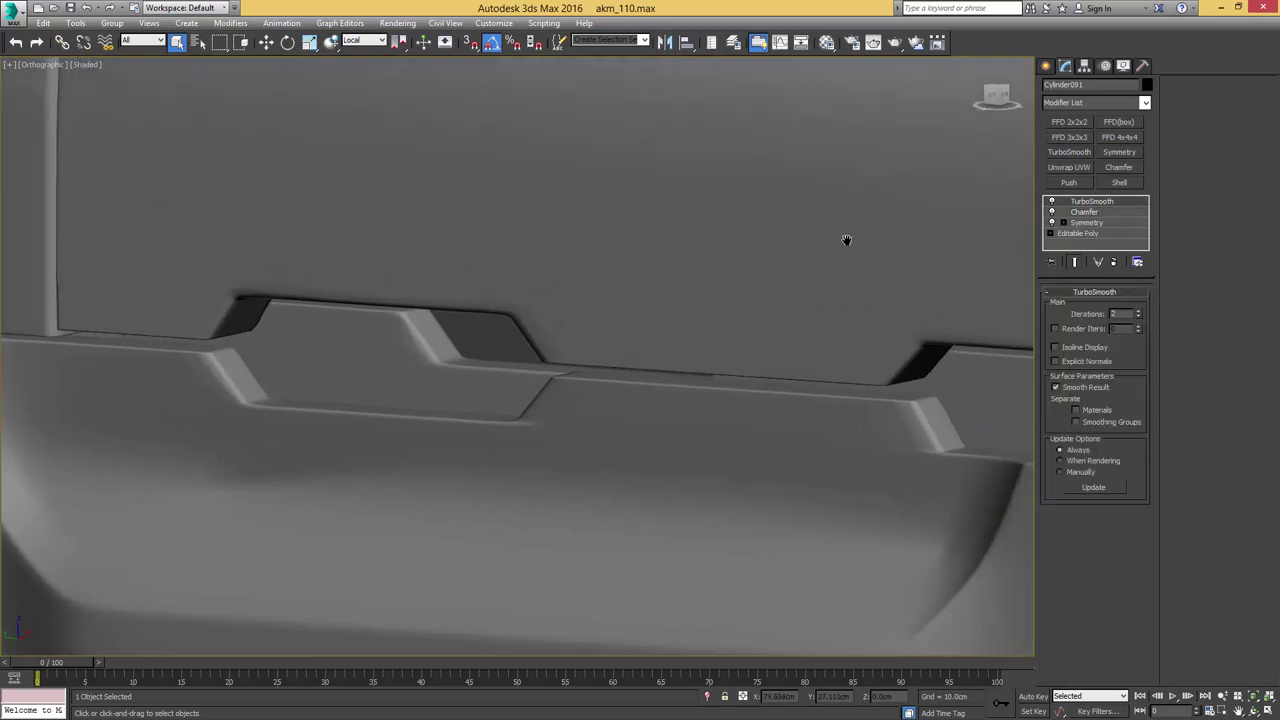
{"action": "scroll", "coordinate": [851, 234], "scroll_direction": "down", "scroll_amount": 5}
{"action": "scroll", "coordinate": [644, 229], "scroll_direction": "up", "scroll_amount": 2}
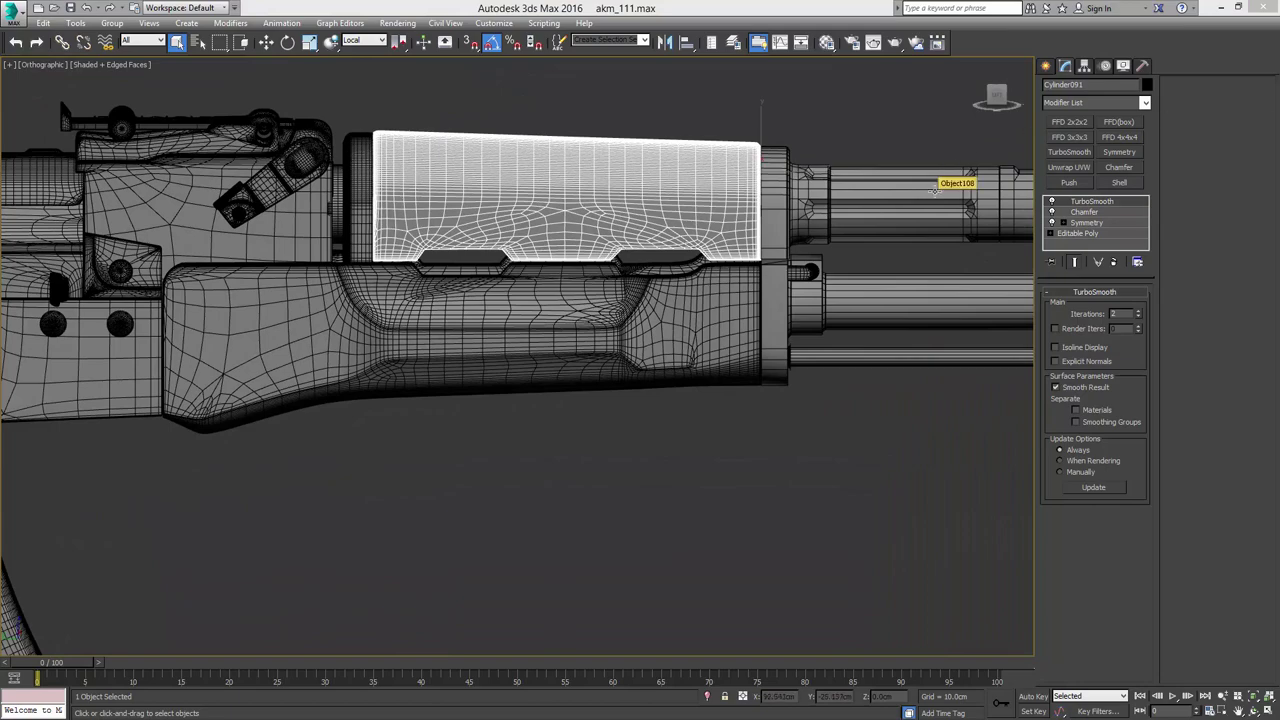
Select the gas tube with its arched collar, turn on its TurboSmooth display and examine the smoothed flare
{"action": "left_click", "coordinate": [971, 193]}
{"action": "middle_click_drag", "start_coordinate": [935, 163], "coordinate": [771, 166]}
{"action": "middle_click_drag", "start_coordinate": [771, 166], "coordinate": [715, 177], "text": "alt"}
{"action": "scroll", "coordinate": [715, 177], "scroll_direction": "up", "scroll_amount": 4}
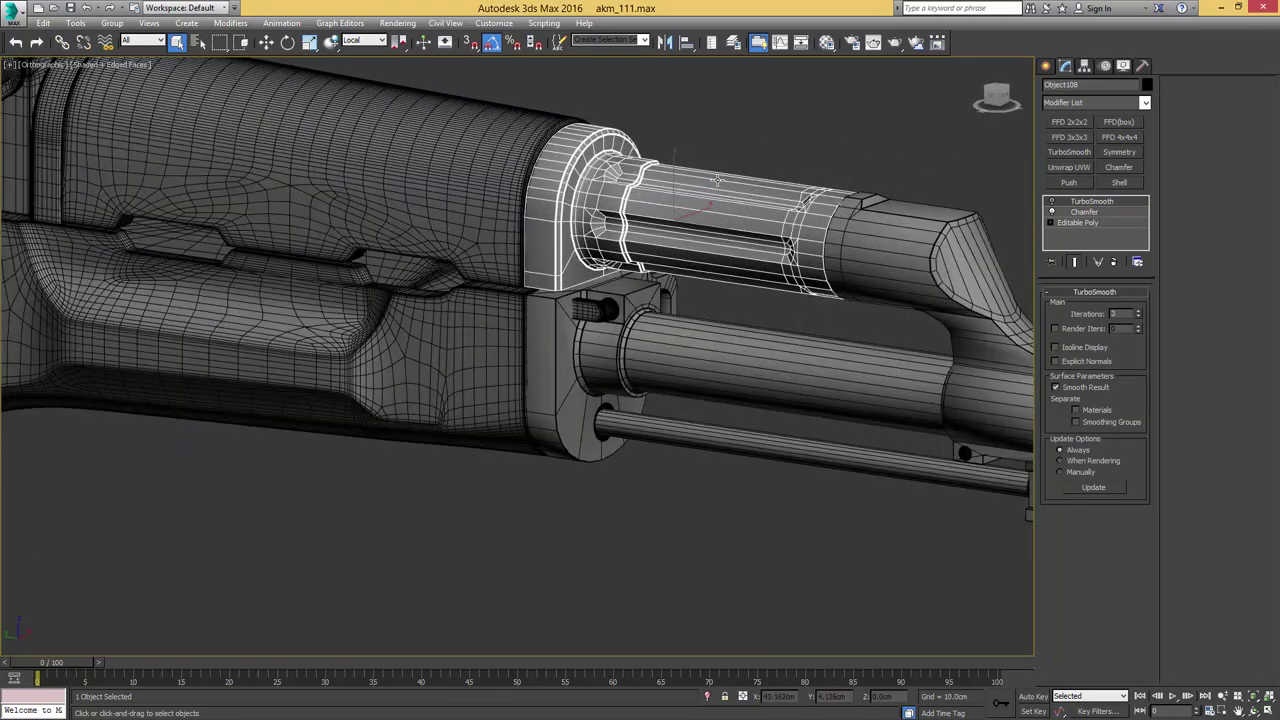
{"action": "left_click", "coordinate": [1052, 202]}
{"action": "key", "text": "F4"}
{"action": "middle_click_drag", "start_coordinate": [866, 187], "coordinate": [695, 184], "text": "alt"}
{"action": "scroll", "coordinate": [774, 190], "scroll_direction": "up", "scroll_amount": 2}
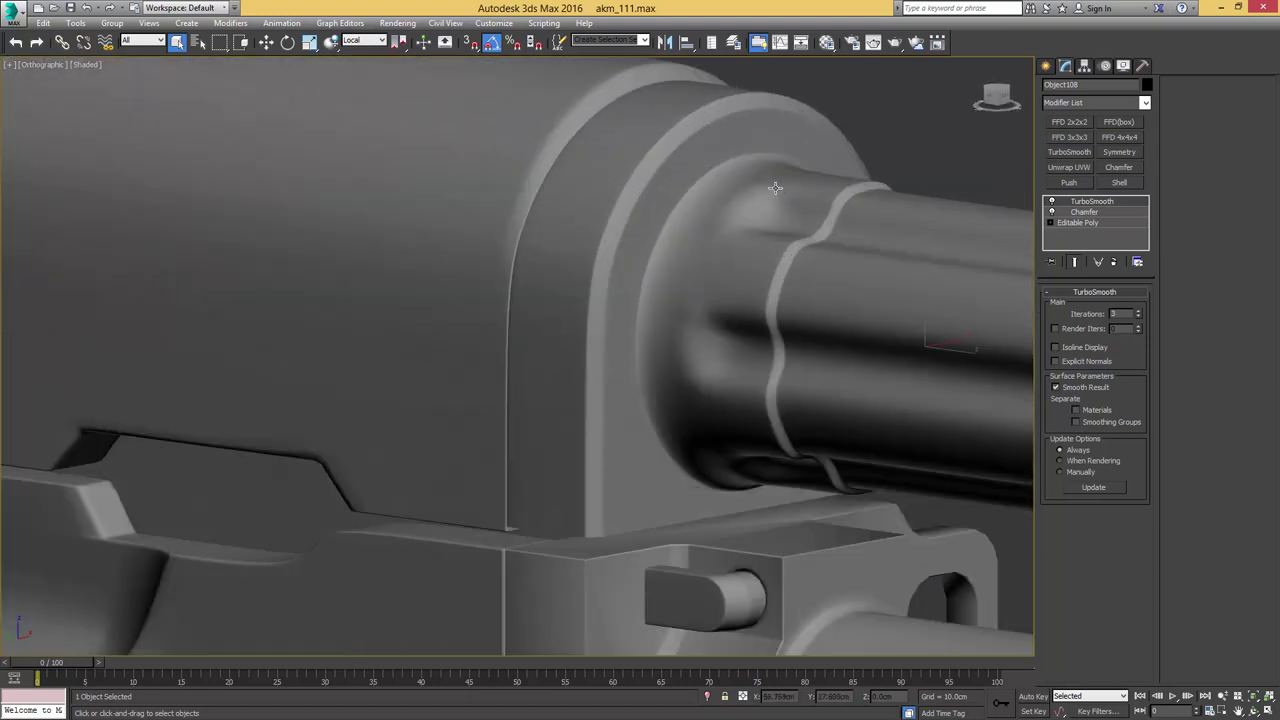
{"action": "scroll", "coordinate": [781, 187], "scroll_direction": "up", "scroll_amount": 2}
Set the gas tube's Chamfer amount to 0.023 cm
{"action": "left_click", "coordinate": [1086, 213]}
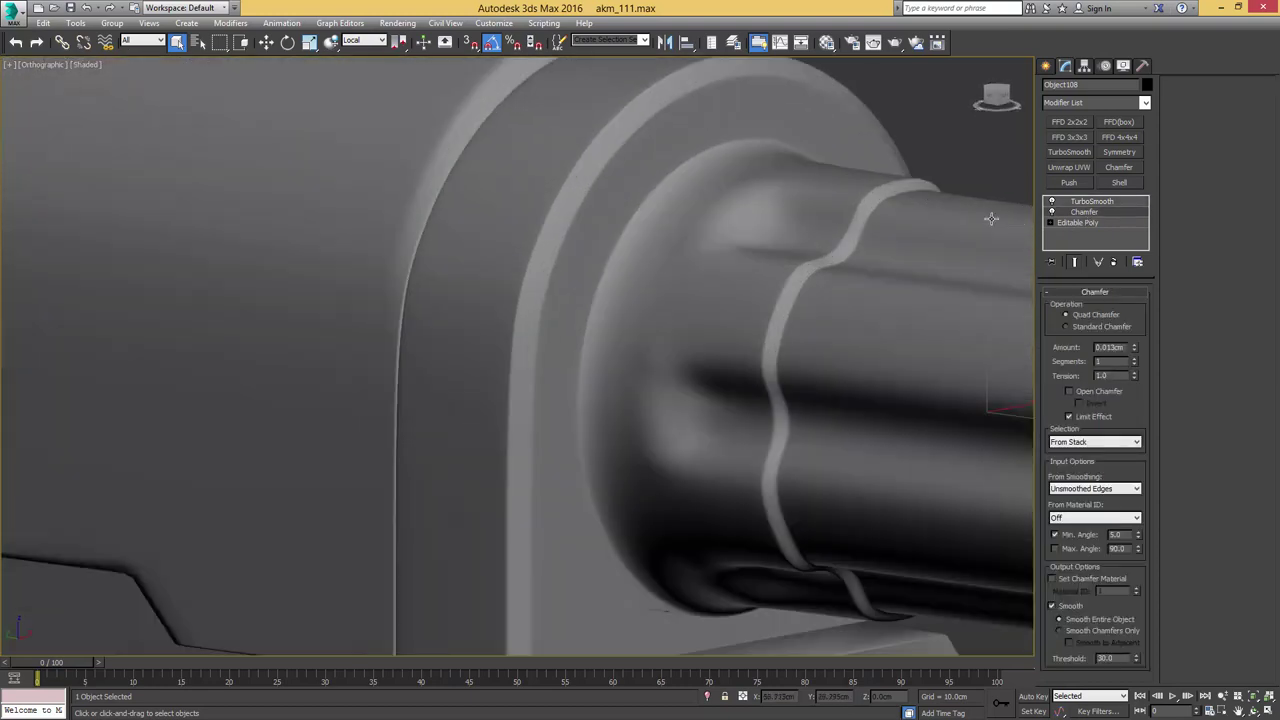
{"action": "middle_click_drag", "start_coordinate": [991, 217], "coordinate": [847, 206]}
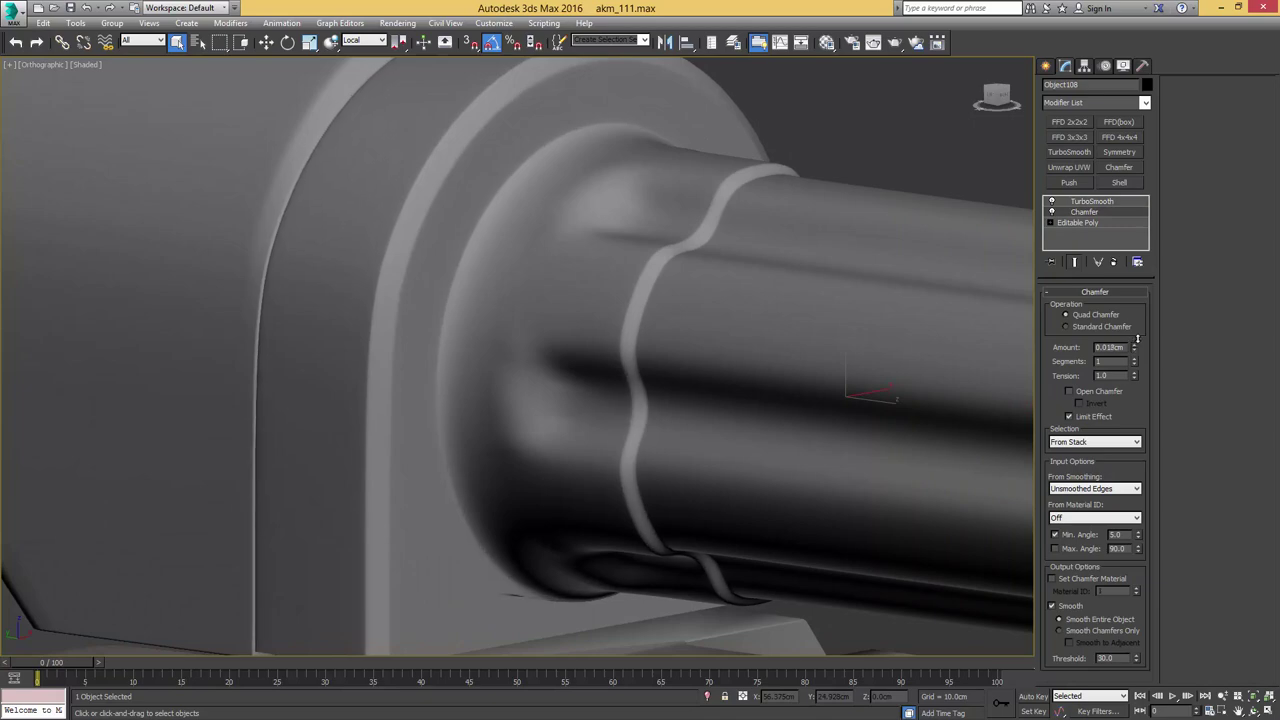
{"action": "scroll", "coordinate": [826, 180], "scroll_direction": "down", "scroll_amount": 8}
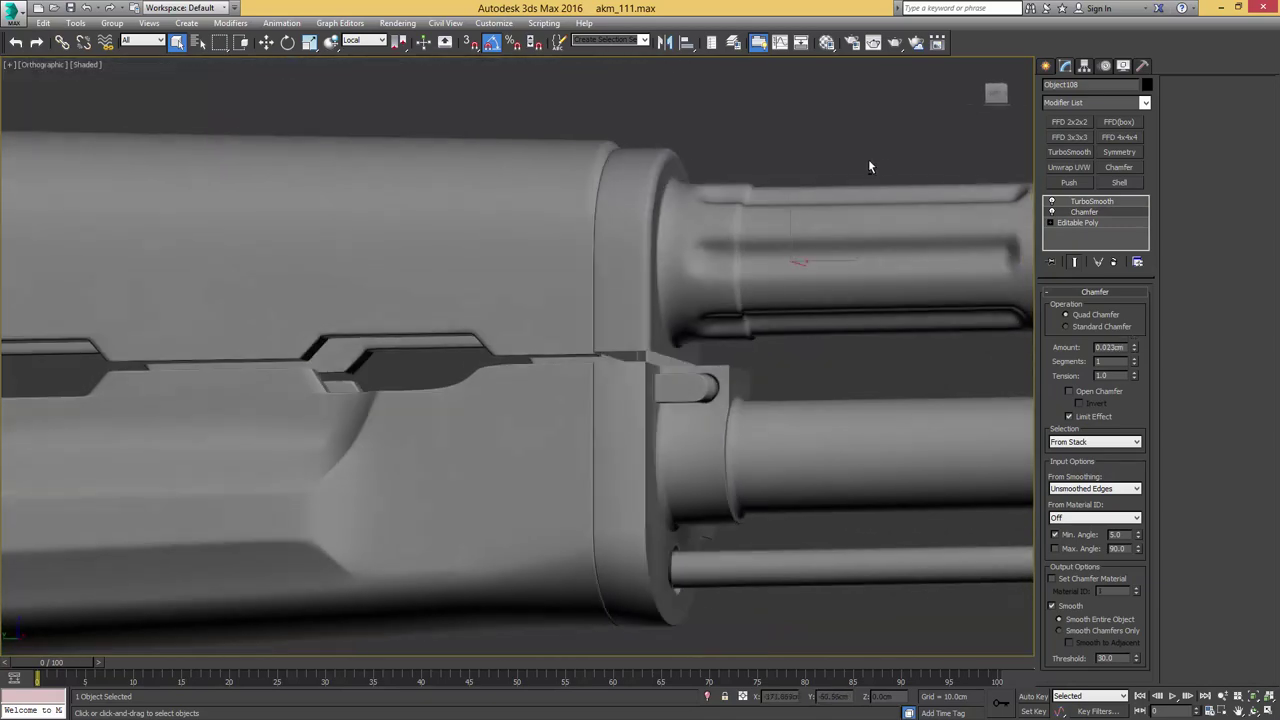
Cut a supporting edge in the gas tube's base mesh from the flare's lower rim to the collar face's bottom corner
{"action": "middle_click_drag", "start_coordinate": [869, 167], "coordinate": [802, 181], "text": "alt"}
{"action": "scroll", "coordinate": [764, 269], "scroll_direction": "up", "scroll_amount": 6}
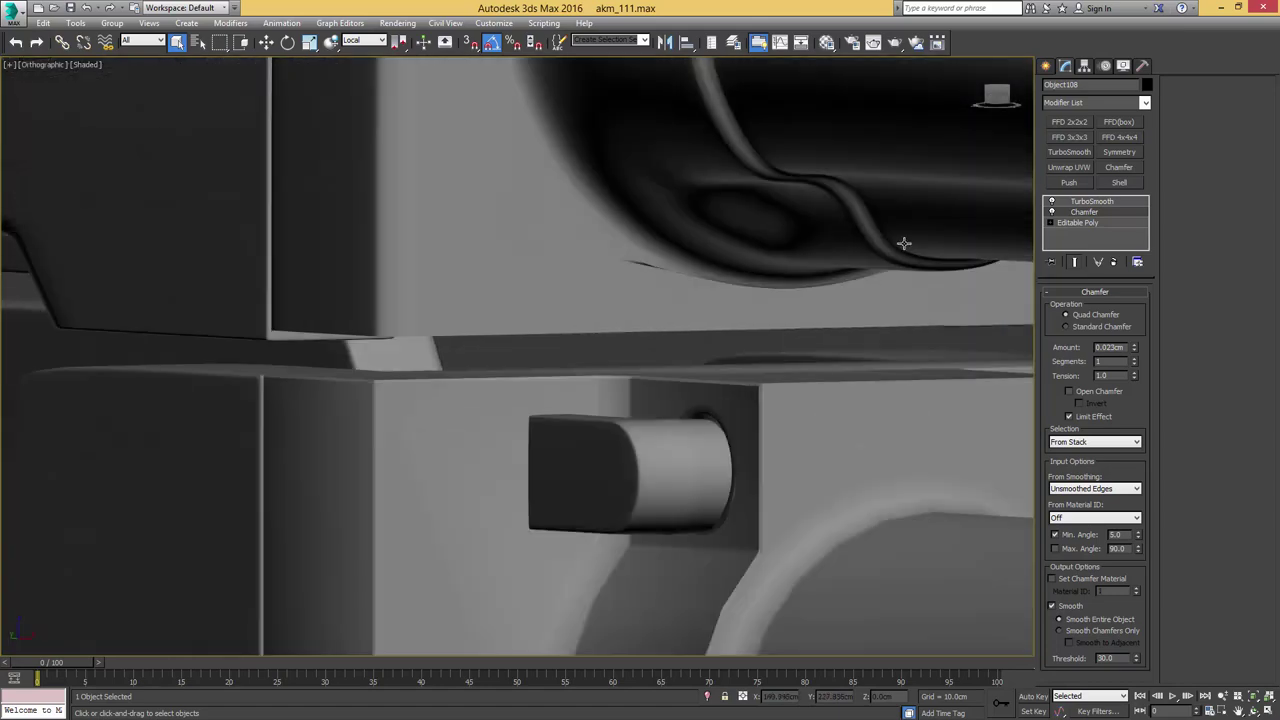
{"action": "left_click", "coordinate": [1077, 225]}
{"action": "key", "text": "F4"}
{"action": "key", "text": "1"}
{"action": "key", "text": "alt+c"}
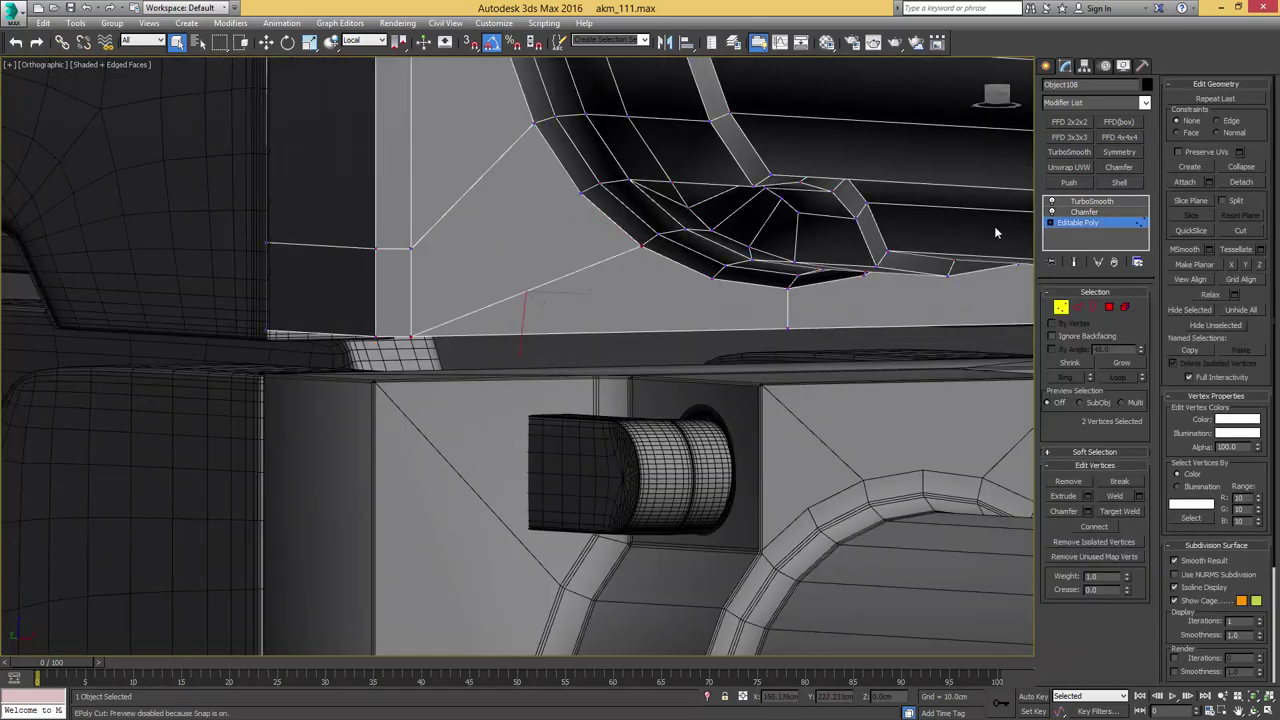
{"action": "left_click", "coordinate": [1069, 221]}
{"action": "left_click", "coordinate": [1087, 204]}
{"action": "key", "text": "F4"}
Cut the matching edge from the flare's lower rim to the opposite bottom corner of the collar face
{"action": "scroll", "coordinate": [897, 211], "scroll_direction": "down", "scroll_amount": 4}
{"action": "middle_click_drag", "start_coordinate": [938, 209], "coordinate": [345, 222]}
{"action": "scroll", "coordinate": [837, 197], "scroll_direction": "down", "scroll_amount": 2}
{"action": "scroll", "coordinate": [688, 246], "scroll_direction": "up", "scroll_amount": 4}
{"action": "key", "text": "F4"}
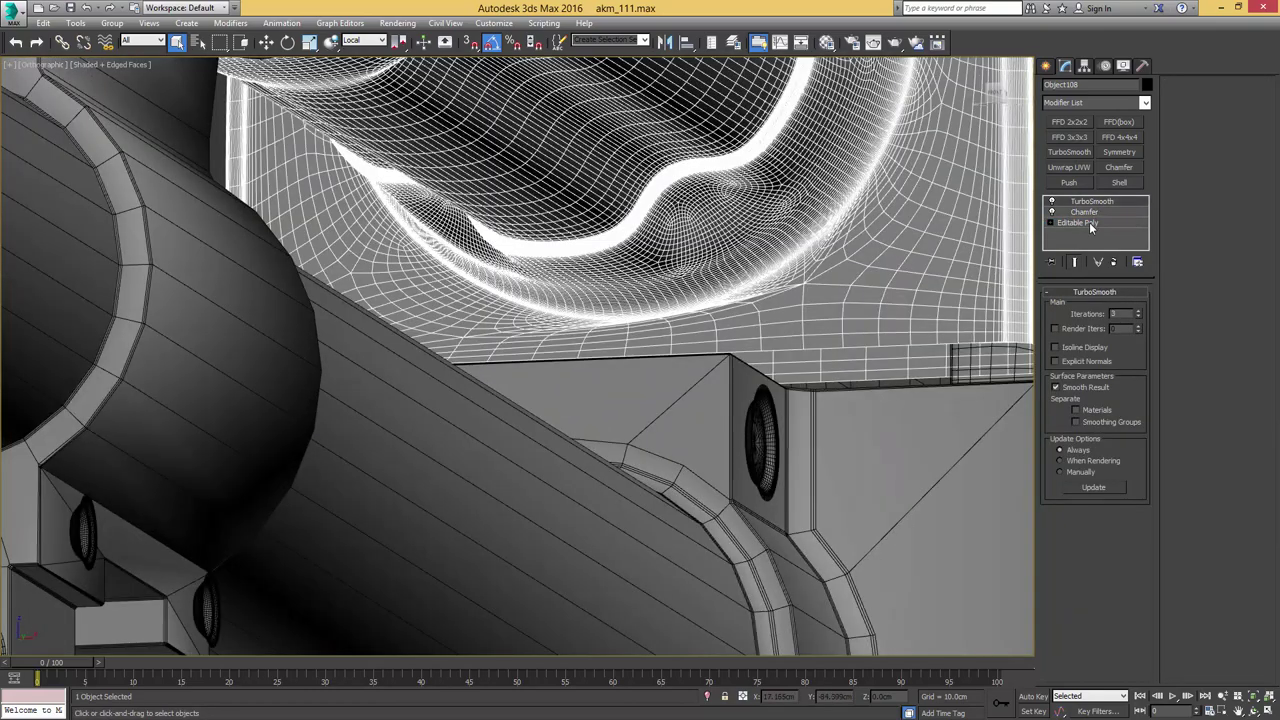
{"action": "left_click", "coordinate": [1078, 222]}
{"action": "key", "text": "1"}
{"action": "key", "text": "alt+c"}
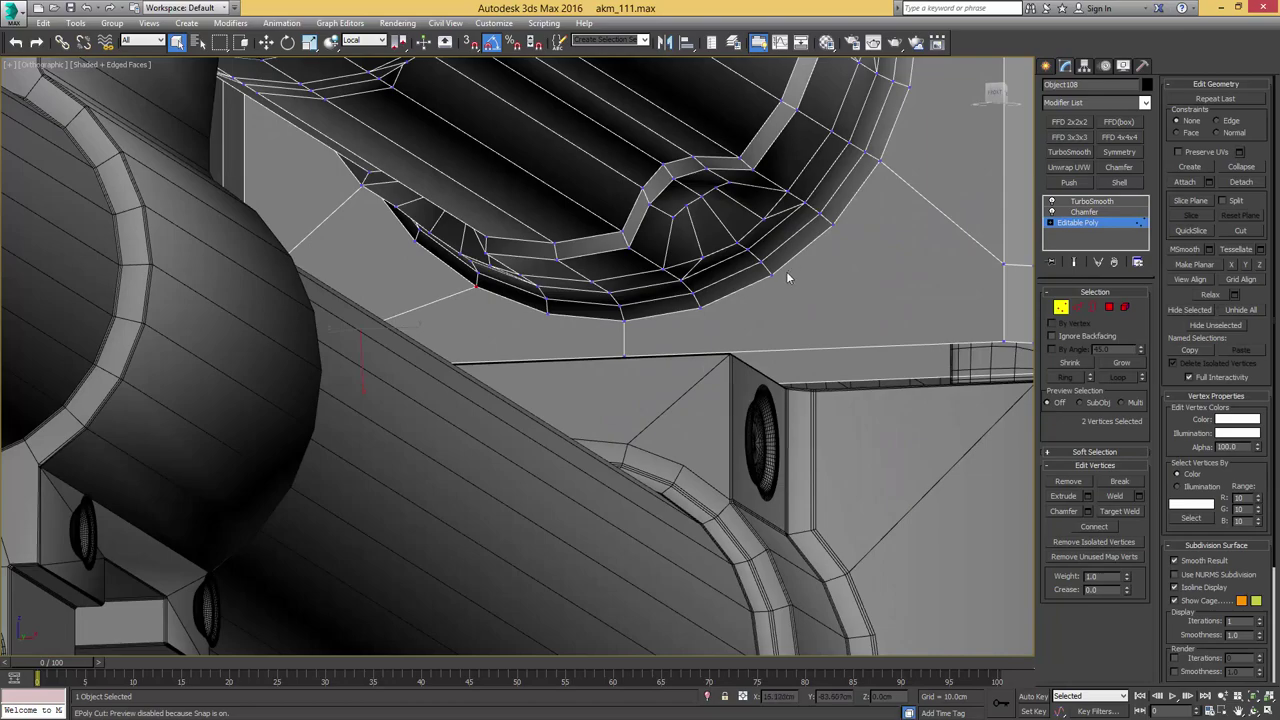
{"action": "middle_click_drag", "start_coordinate": [981, 337], "coordinate": [710, 318], "text": "alt"}
{"action": "left_click", "coordinate": [1085, 204]}
{"action": "key", "text": "F4"}
Cap the open border on the underside of the gas tube's collar and select the new face
{"action": "middle_click_drag", "start_coordinate": [836, 264], "coordinate": [940, 248], "text": "alt"}
{"action": "left_click", "coordinate": [1085, 224]}
{"action": "key", "text": "F4"}
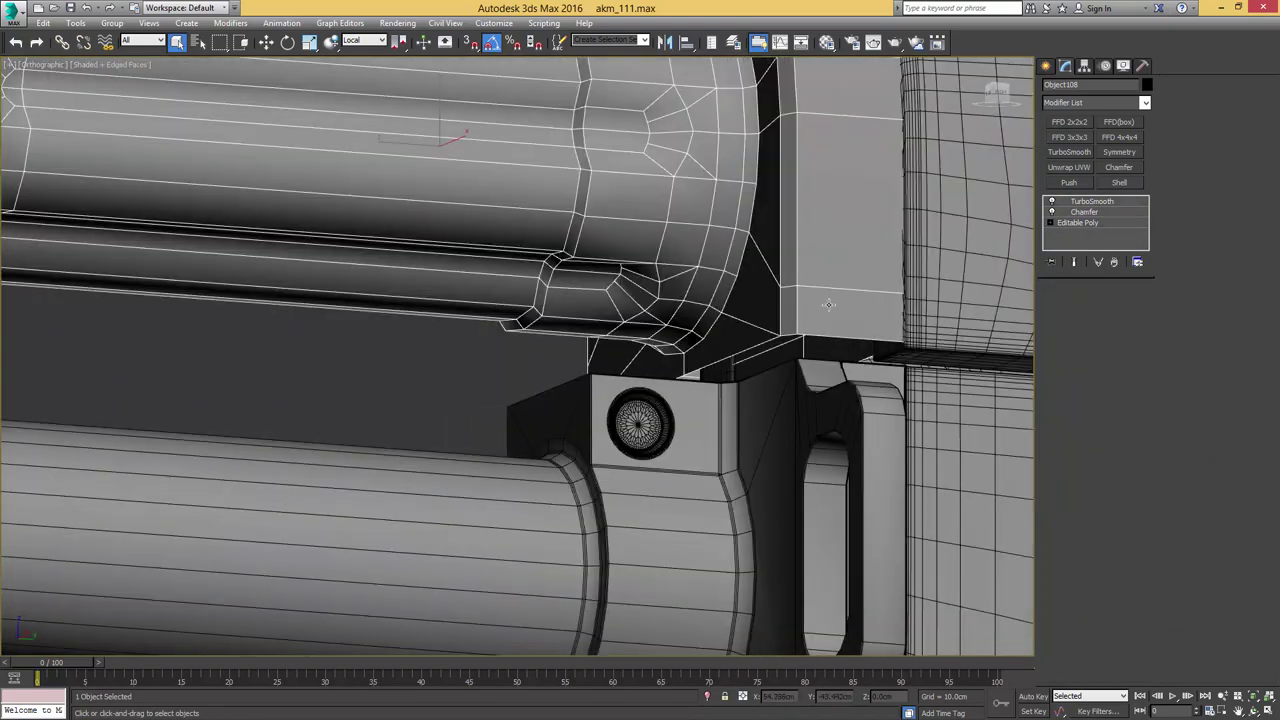
{"action": "key", "text": "3"}
{"action": "middle_click_drag", "start_coordinate": [868, 314], "coordinate": [828, 342], "text": "alt"}
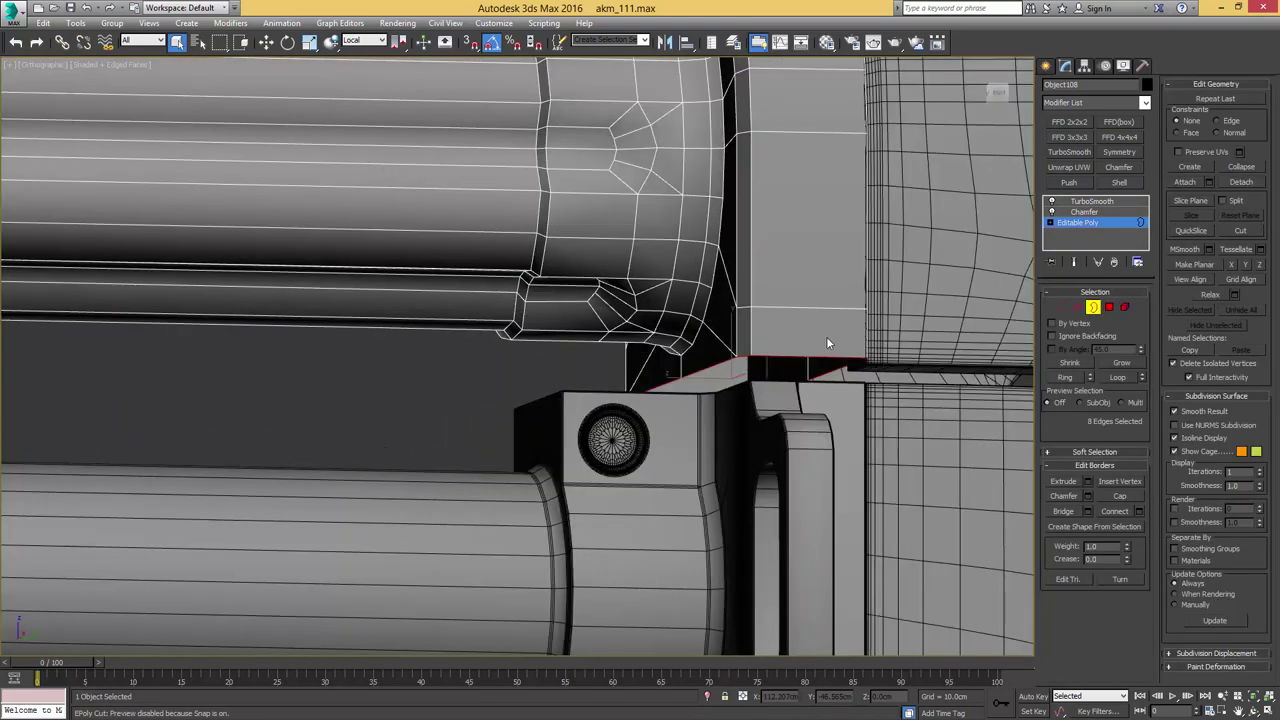
{"action": "key", "text": "alt+p"}
{"action": "key", "text": "4"}
{"action": "left_click", "coordinate": [780, 369]}
{"action": "key", "text": "4"}
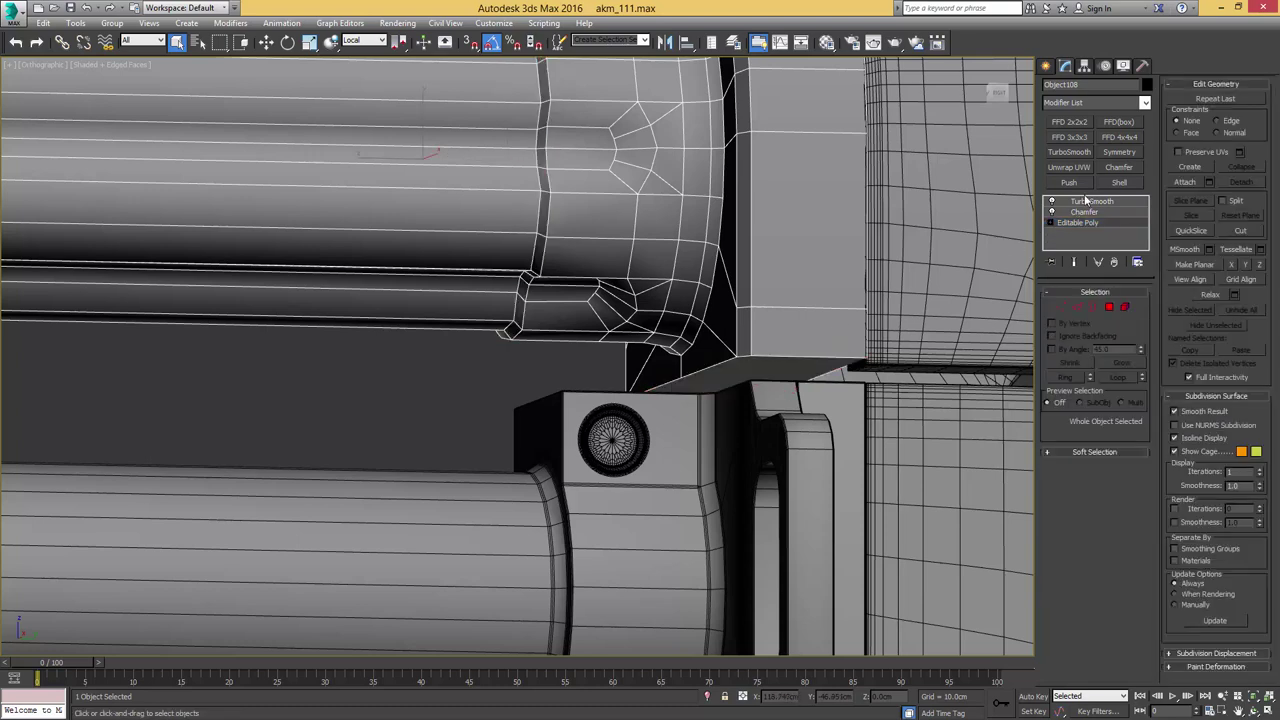
Show the gas tube's smoothed result, hide the HighPoly layer and show the LowPoly layer
{"action": "left_click", "coordinate": [1090, 201]}
{"action": "key", "text": "F4"}
{"action": "scroll", "coordinate": [795, 209], "scroll_direction": "down", "scroll_amount": 2}
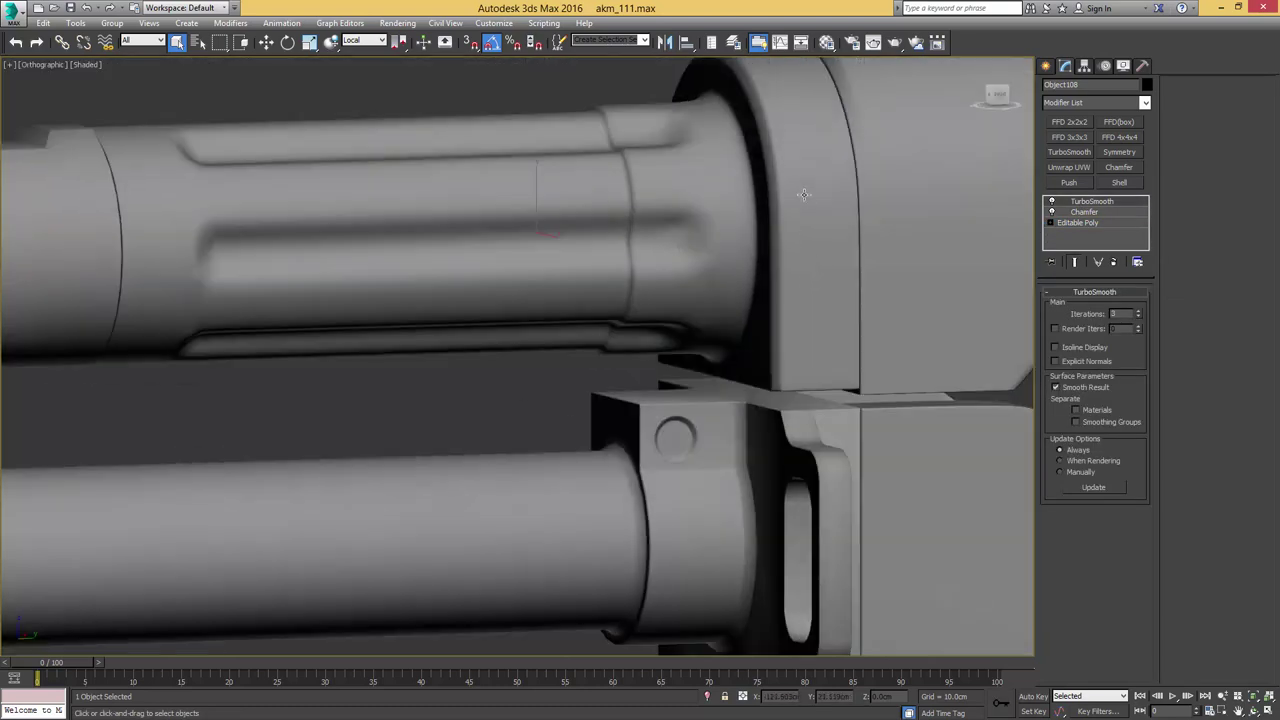
{"action": "left_click", "coordinate": [735, 43]}
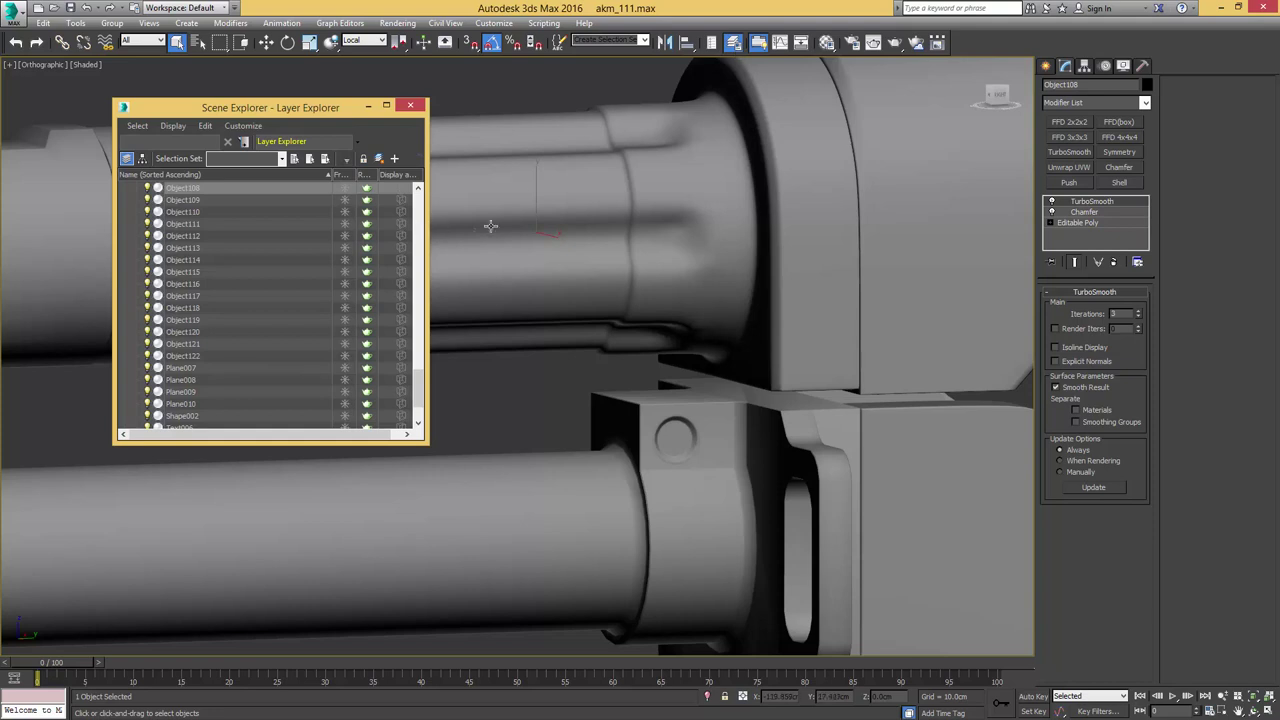
{"action": "left_click_drag", "start_coordinate": [418, 383], "coordinate": [418, 195]}
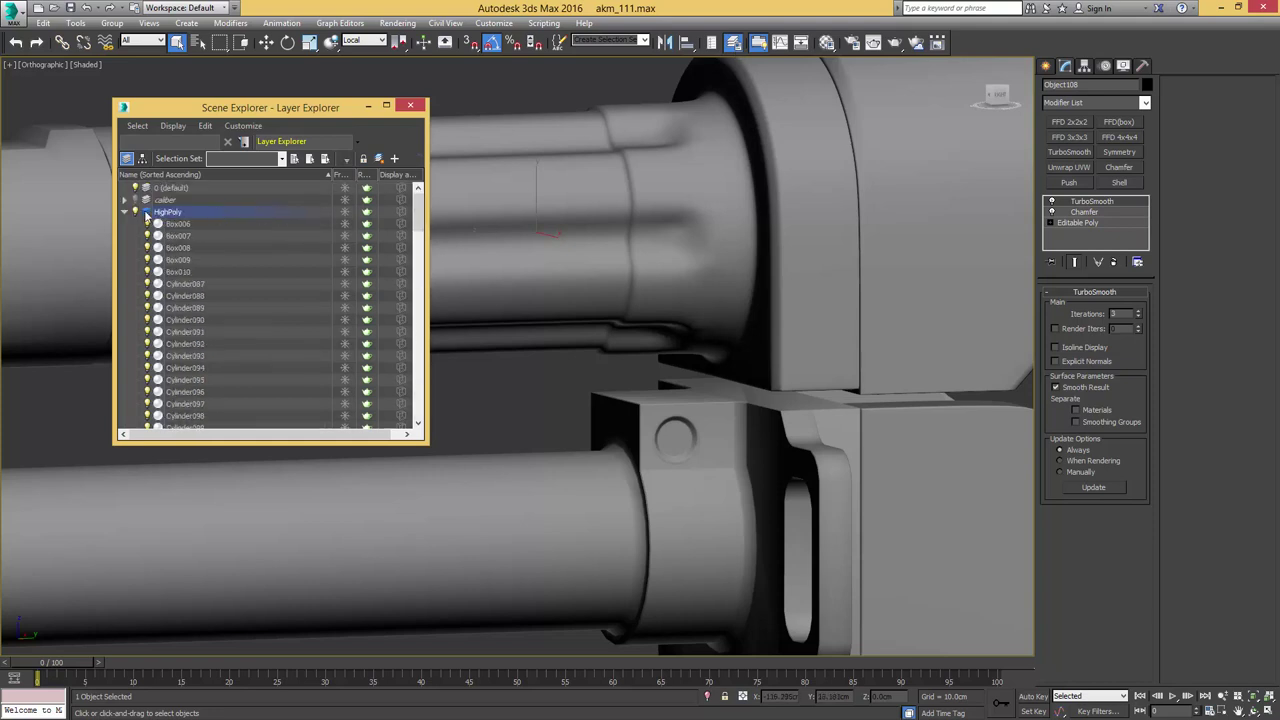
{"action": "left_click", "coordinate": [124, 212]}
{"action": "left_click", "coordinate": [135, 212]}
{"action": "left_click", "coordinate": [135, 223]}
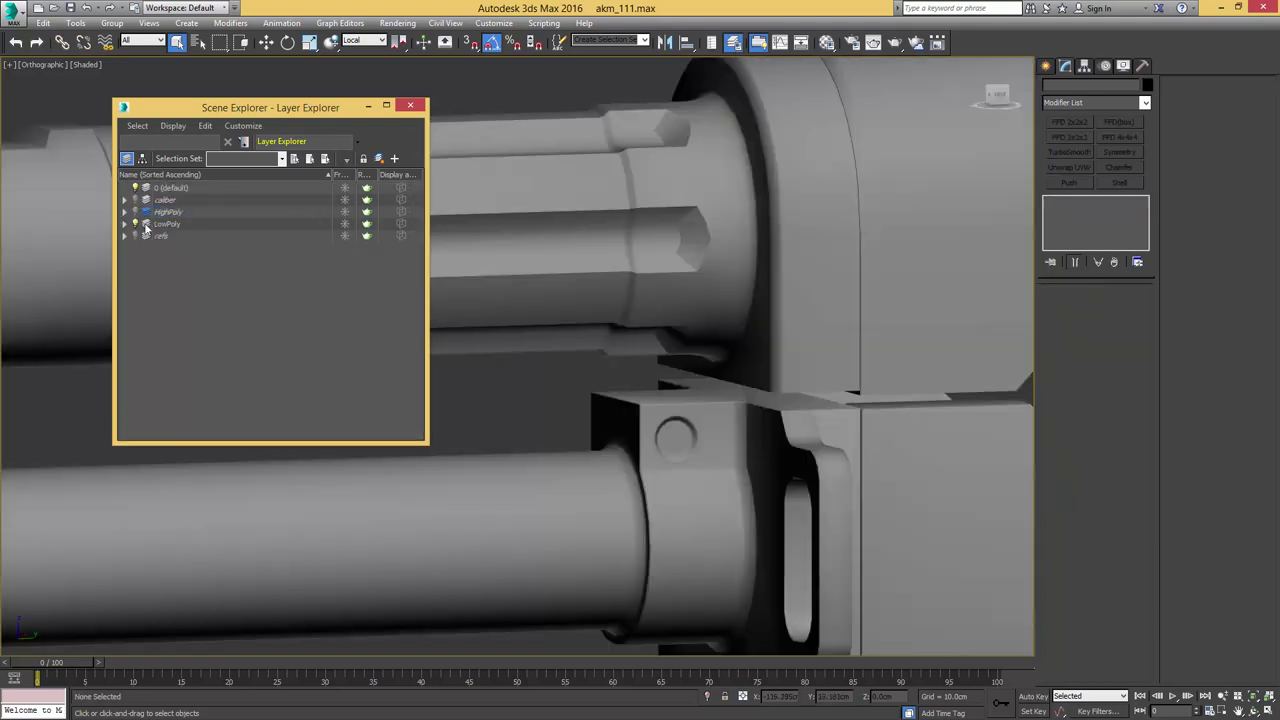
Cap the open border on the underside of the low-poly gas tube's collar
{"action": "left_click", "coordinate": [789, 378]}
{"action": "key", "text": "F4"}
{"action": "middle_click_drag", "start_coordinate": [783, 369], "coordinate": [1025, 231], "text": "alt"}
{"action": "left_click", "coordinate": [1080, 224]}
{"action": "key", "text": "2"}
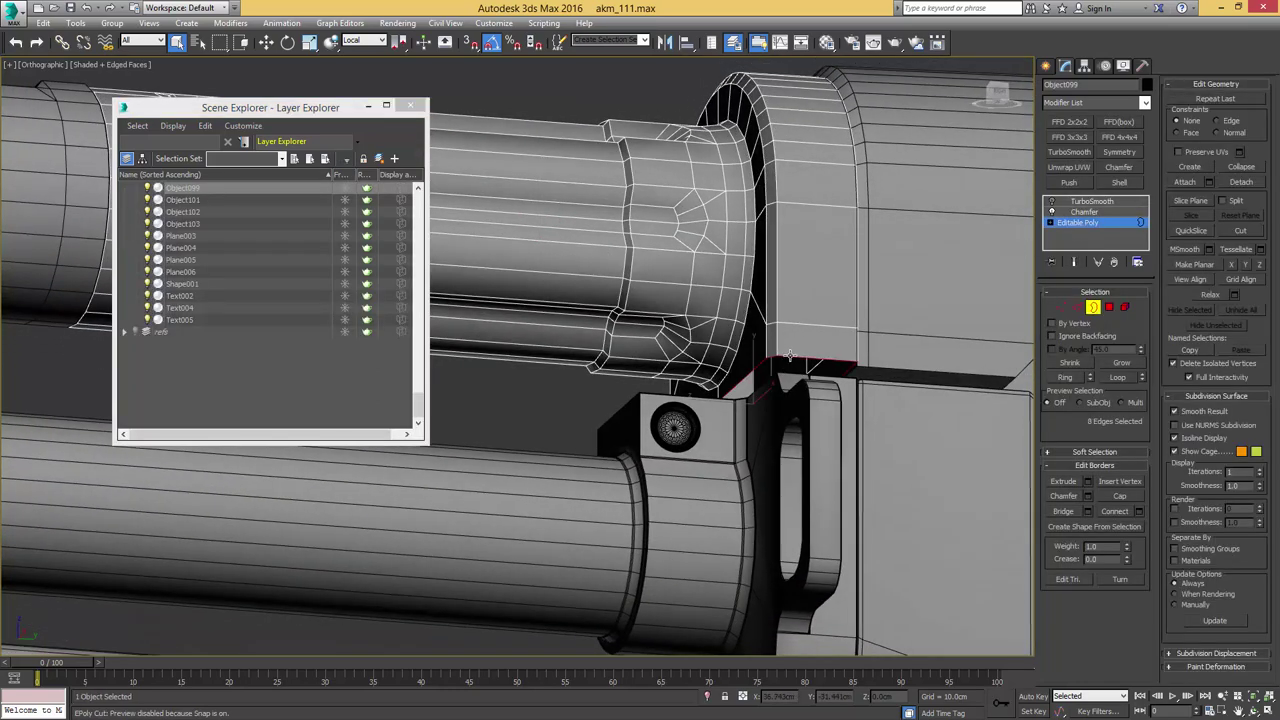
{"action": "key", "text": "3"}
Hide the LowPoly layer, show the HighPoly layer again and close the Layer Explorer
{"action": "left_click_drag", "start_coordinate": [419, 401], "coordinate": [450, 181]}
{"action": "left_click", "coordinate": [125, 225]}
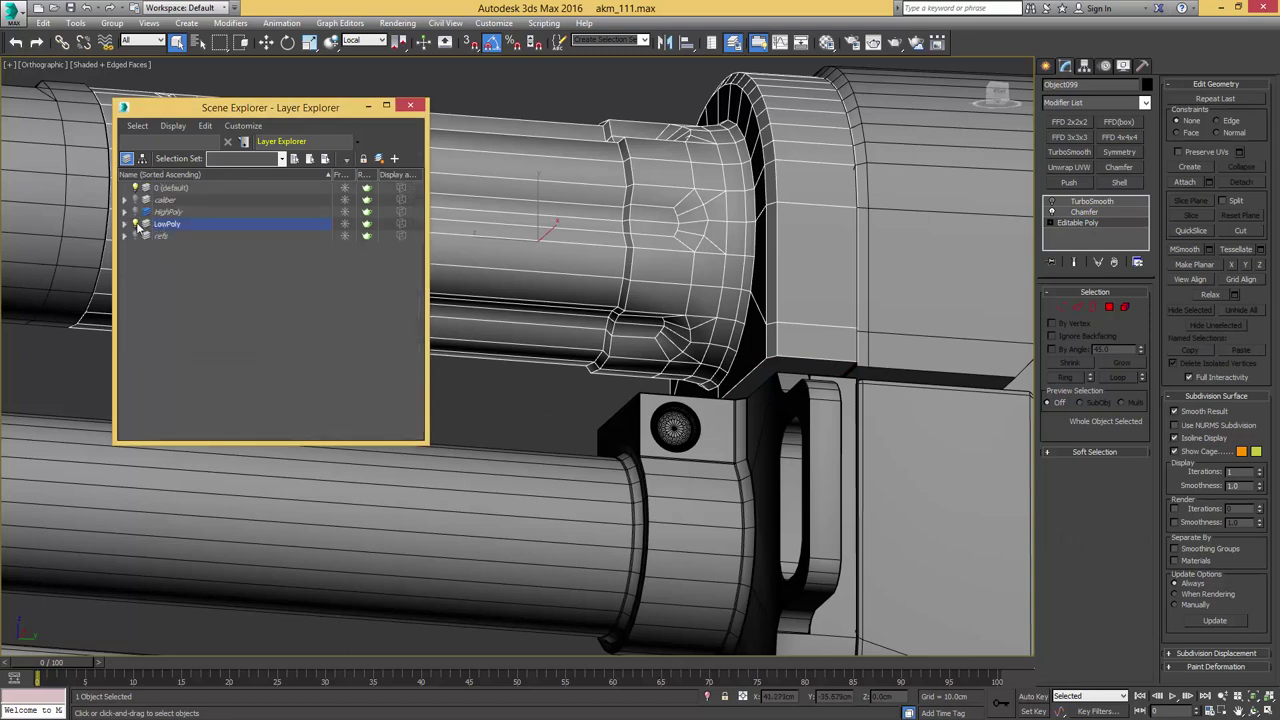
{"action": "left_click", "coordinate": [135, 224]}
{"action": "left_click", "coordinate": [135, 212]}
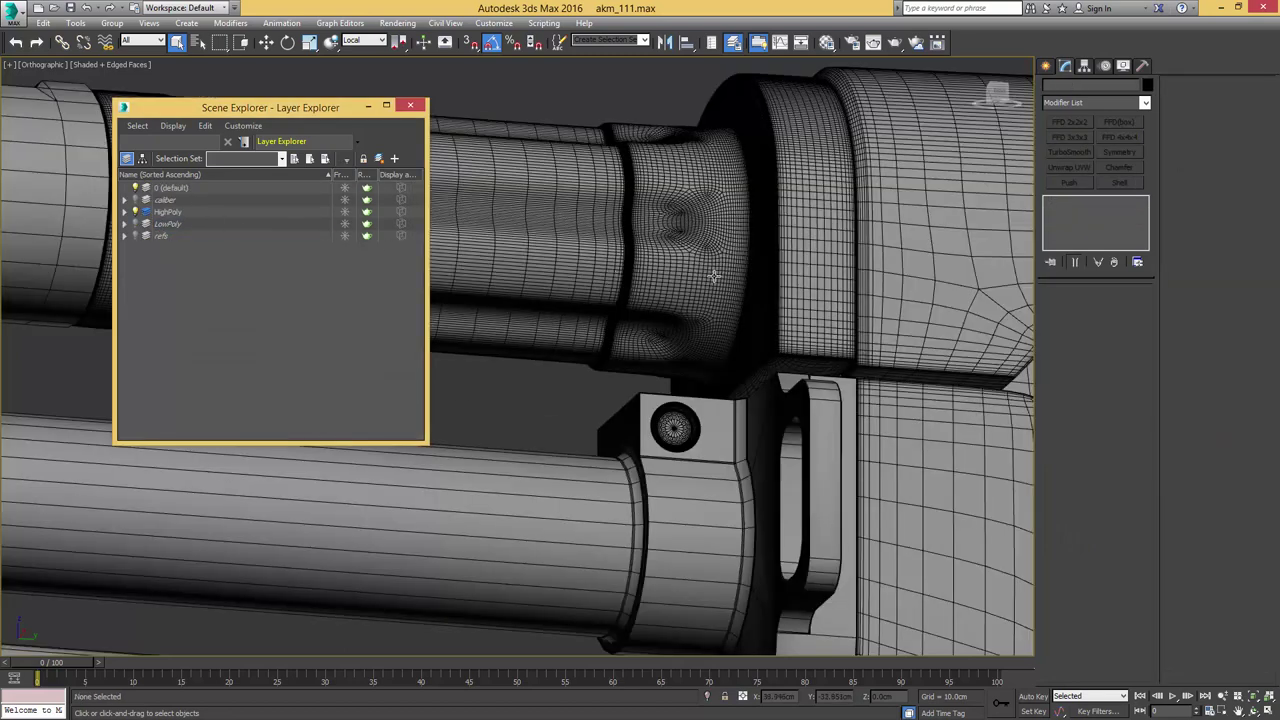
{"action": "left_click", "coordinate": [758, 277]}
{"action": "key", "text": "F4"}
{"action": "scroll", "coordinate": [632, 278], "scroll_direction": "down", "scroll_amount": 3}
{"action": "mouse_move", "coordinate": [632, 278]}
{"action": "middle_mouse_down", "text": "alt"}
{"action": "mouse_move", "coordinate": [557, 289]}
{"action": "mouse_move", "coordinate": [804, 281]}
{"action": "mouse_move", "coordinate": [614, 267]}
{"action": "middle_mouse_up", "text": "alt"}
{"action": "left_click", "coordinate": [411, 107]}
Select the barrel object with its front sight and gas block, and isolate it
{"action": "left_click", "coordinate": [614, 267]}
{"action": "key", "text": "F4"}
{"action": "scroll", "coordinate": [750, 248], "scroll_direction": "up", "scroll_amount": 5}
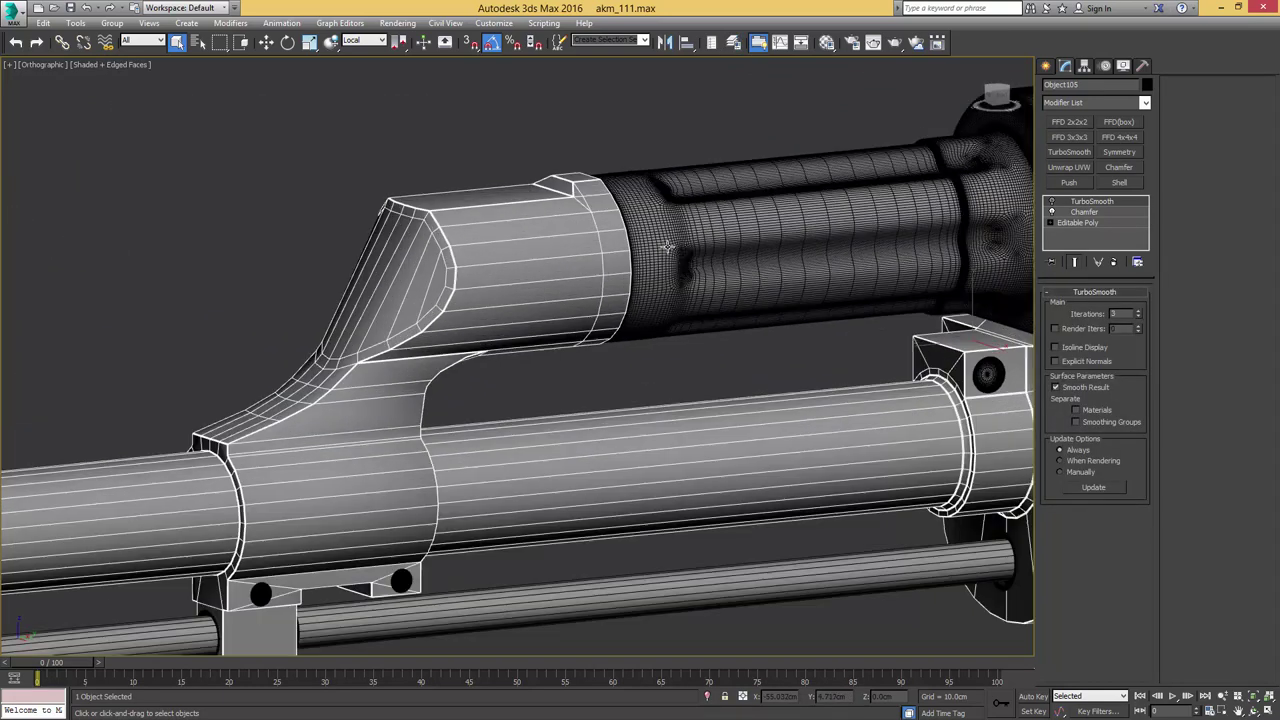
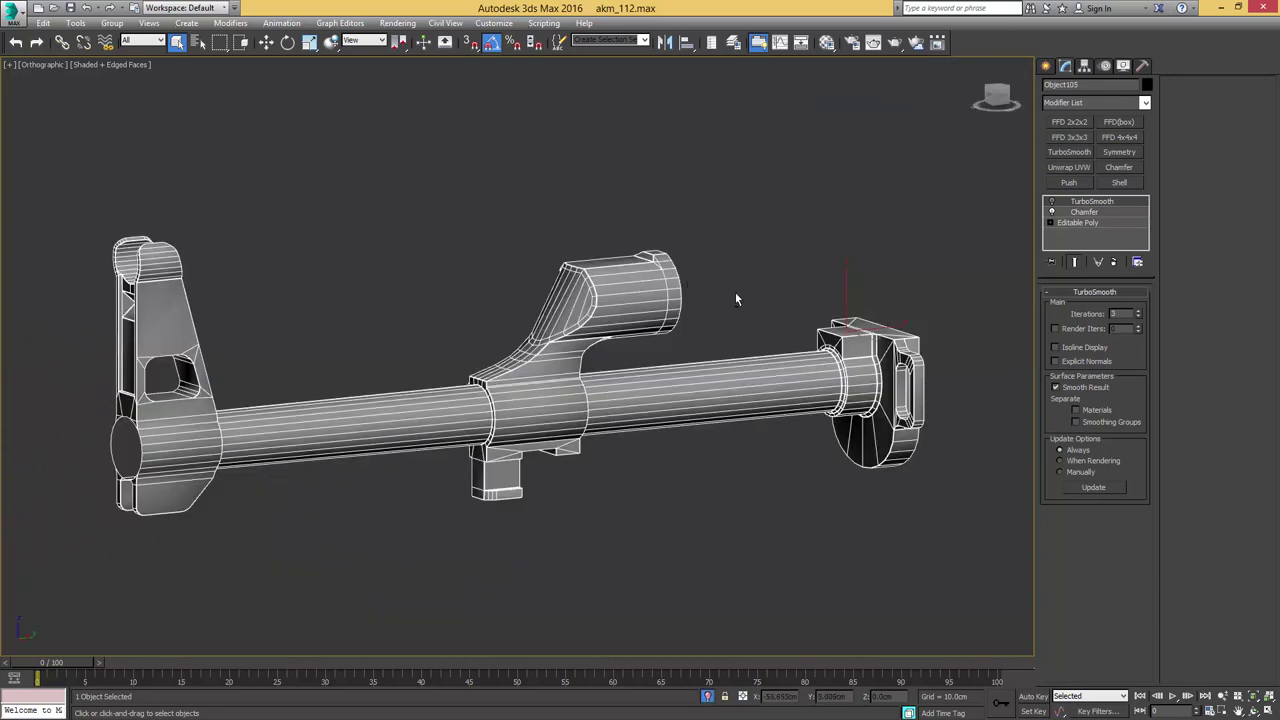
{"action": "middle_click_drag", "start_coordinate": [737, 298], "coordinate": [800, 267], "text": "alt"}
Select all gas block polygons in the barrel's base mesh, excluding the barrel, and detach them as a separate object
{"action": "left_click", "coordinate": [1107, 225]}
{"action": "key", "text": "4"}
{"action": "left_click_drag", "start_coordinate": [389, 523], "coordinate": [777, 271]}
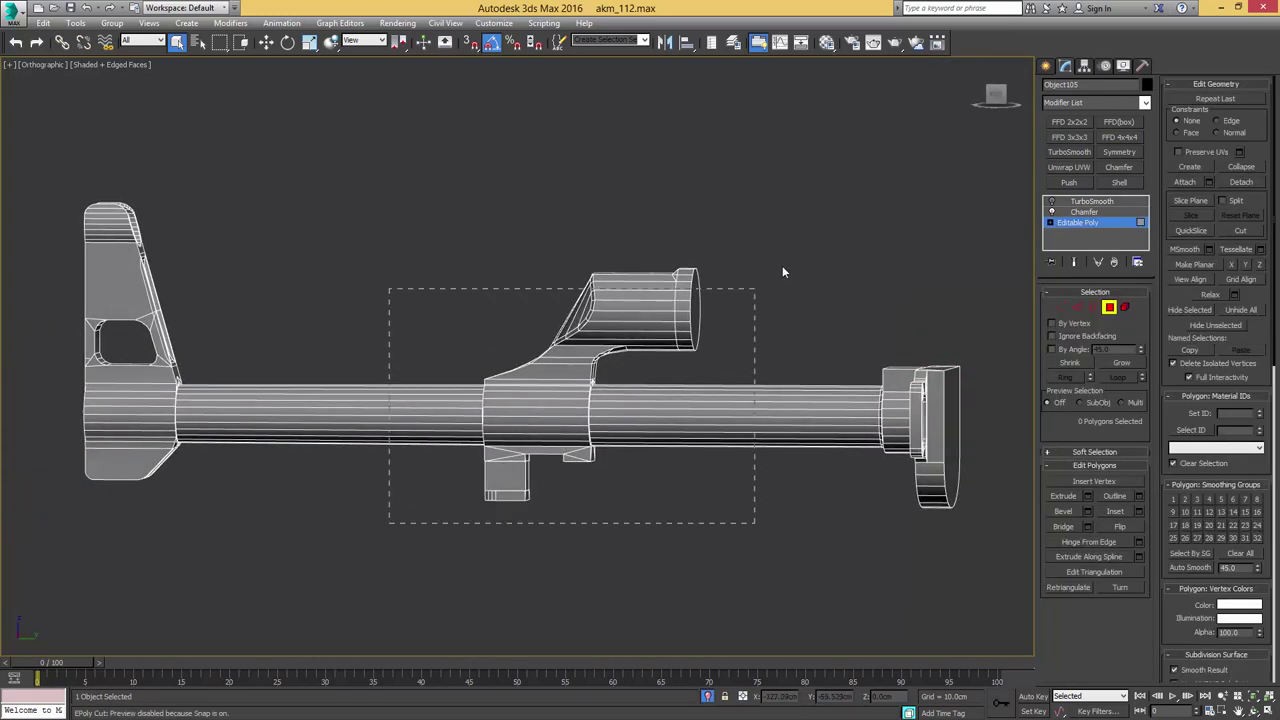
{"action": "left_click_drag", "start_coordinate": [817, 514], "coordinate": [797, 530], "text": "alt"}
{"action": "left_click_drag", "start_coordinate": [79, 528], "coordinate": [445, 364], "text": "alt"}
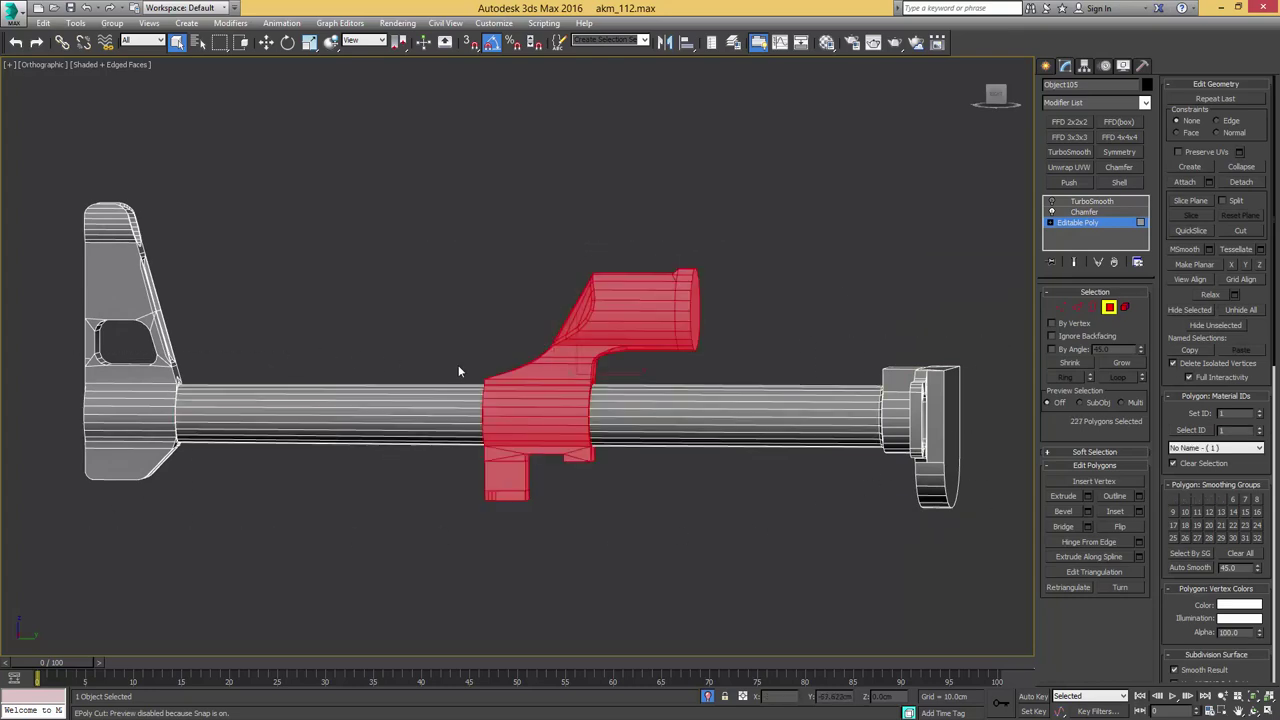
{"action": "key", "text": "alt+d"}
{"action": "left_click", "coordinate": [683, 375]}
{"action": "left_click", "coordinate": [608, 372]}
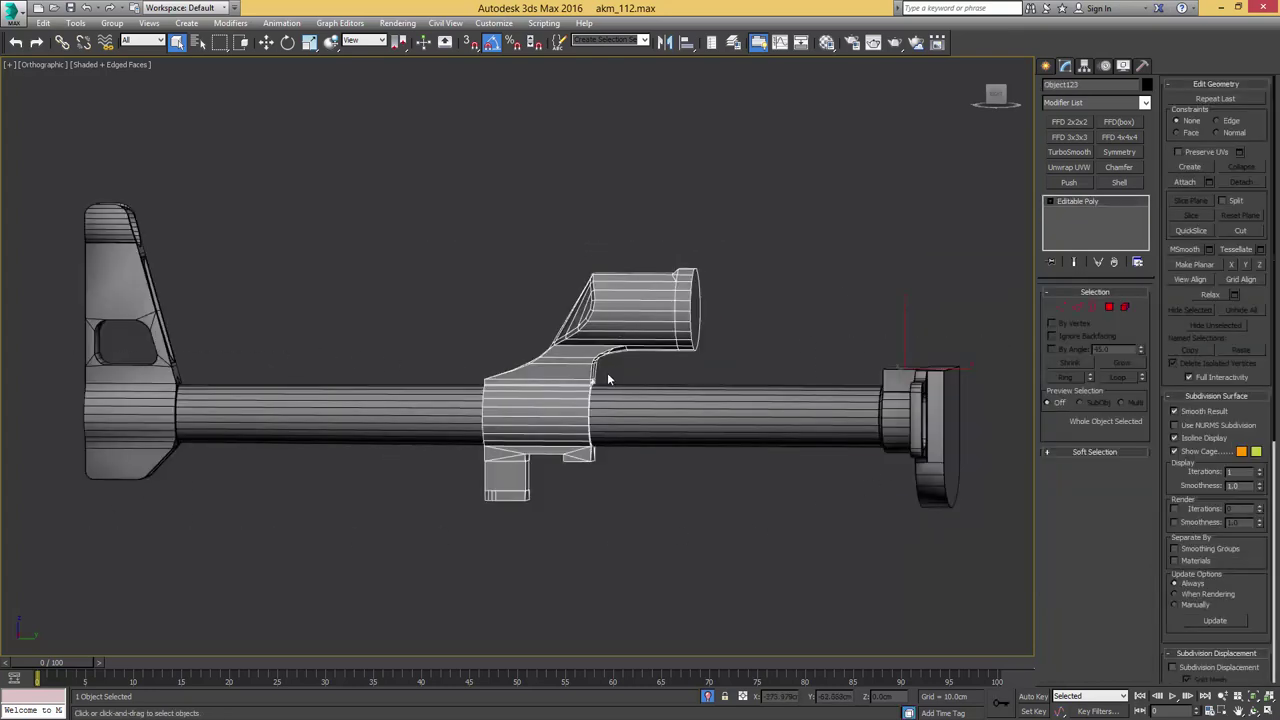
Isolate the detached gas block and bring its open upper end into close view
{"action": "key", "text": "alt+q"}
{"action": "middle_click_drag", "start_coordinate": [530, 358], "coordinate": [728, 350], "text": "alt"}
{"action": "middle_click_drag", "start_coordinate": [429, 251], "coordinate": [675, 301]}
{"action": "scroll", "coordinate": [603, 285], "scroll_direction": "up", "scroll_amount": 3}
Check the rifle reference photo, then chamfer the vertices around the two cross edges on the gas block's upper tube end to form notches
{"action": "key", "text": "1"}
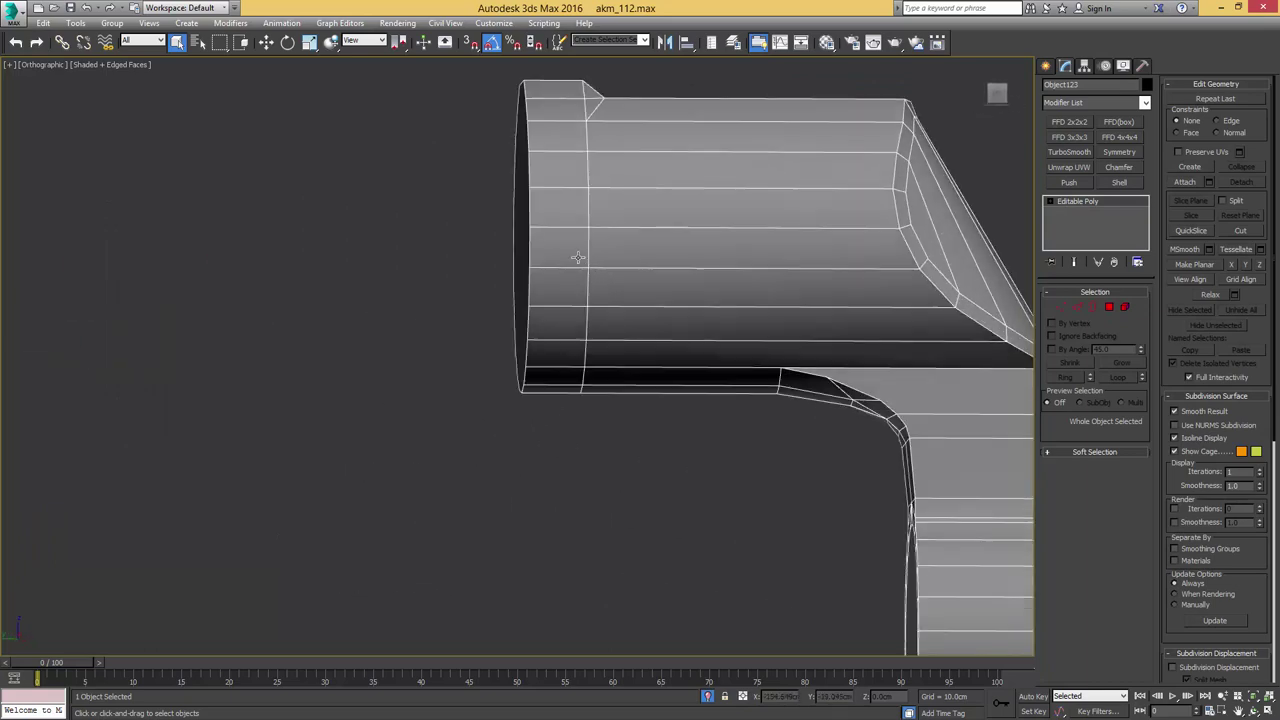
{"action": "middle_click_drag", "start_coordinate": [536, 226], "coordinate": [553, 253], "text": "alt"}
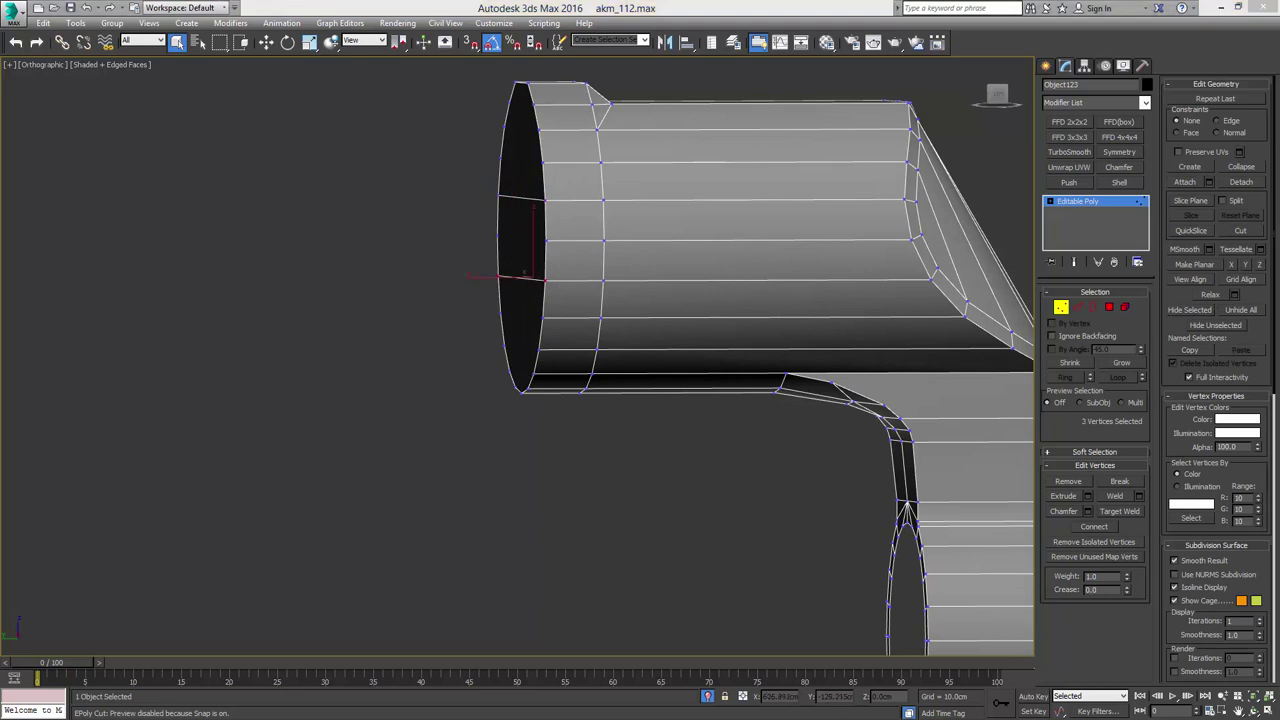
{"action": "left_click_drag", "start_coordinate": [1279, 110], "coordinate": [935, 98]}
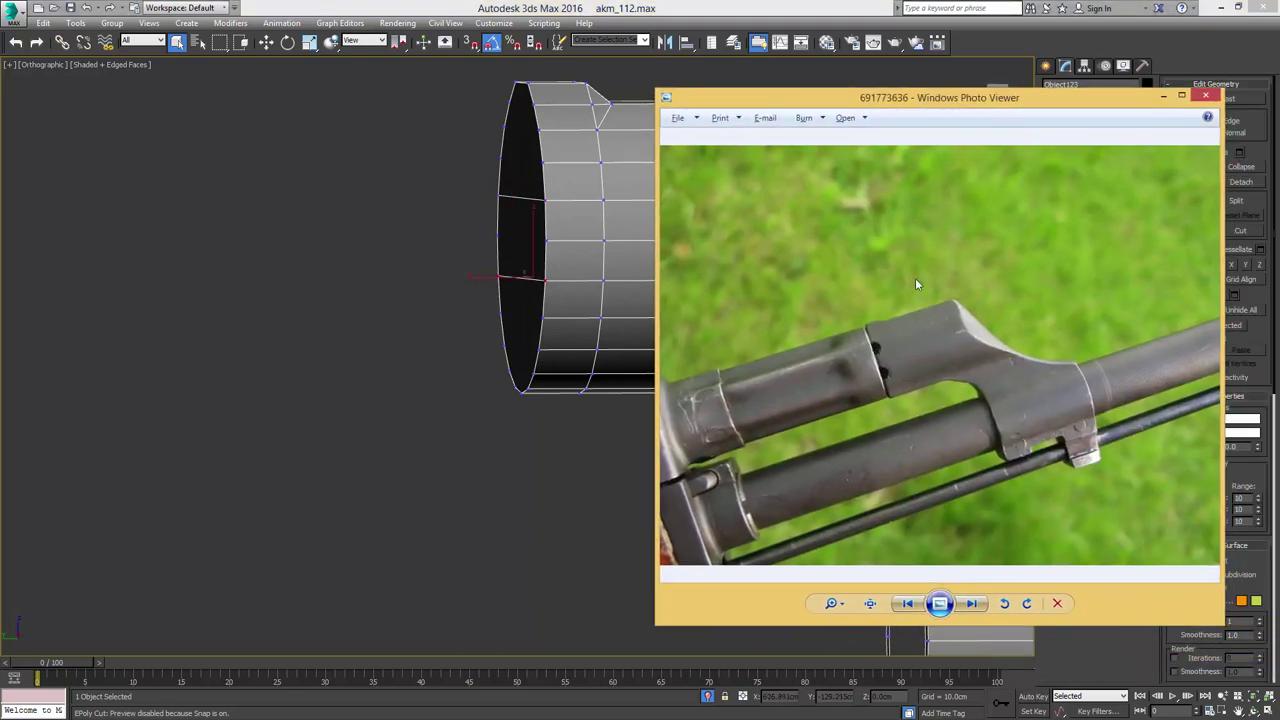
{"action": "key", "text": "alt+Tab"}
{"action": "scroll", "coordinate": [643, 242], "scroll_direction": "up", "scroll_amount": 3}
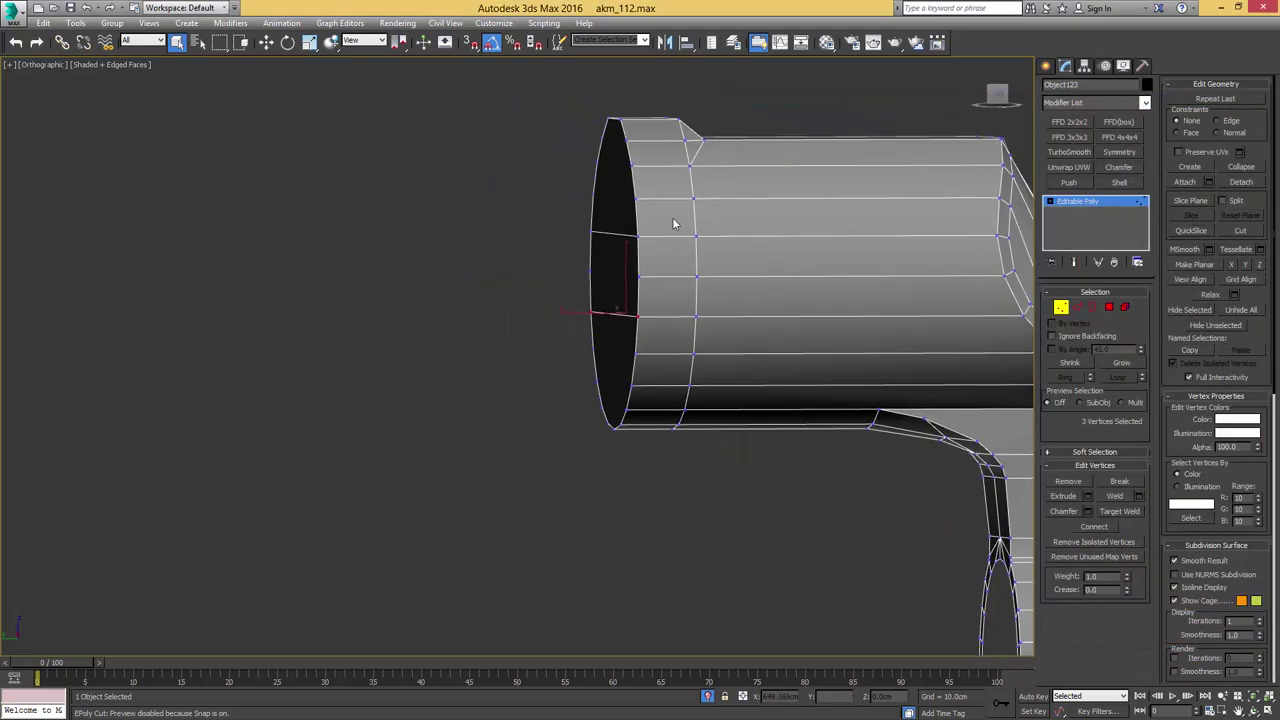
{"action": "scroll", "coordinate": [649, 256], "scroll_direction": "up", "scroll_amount": 2}
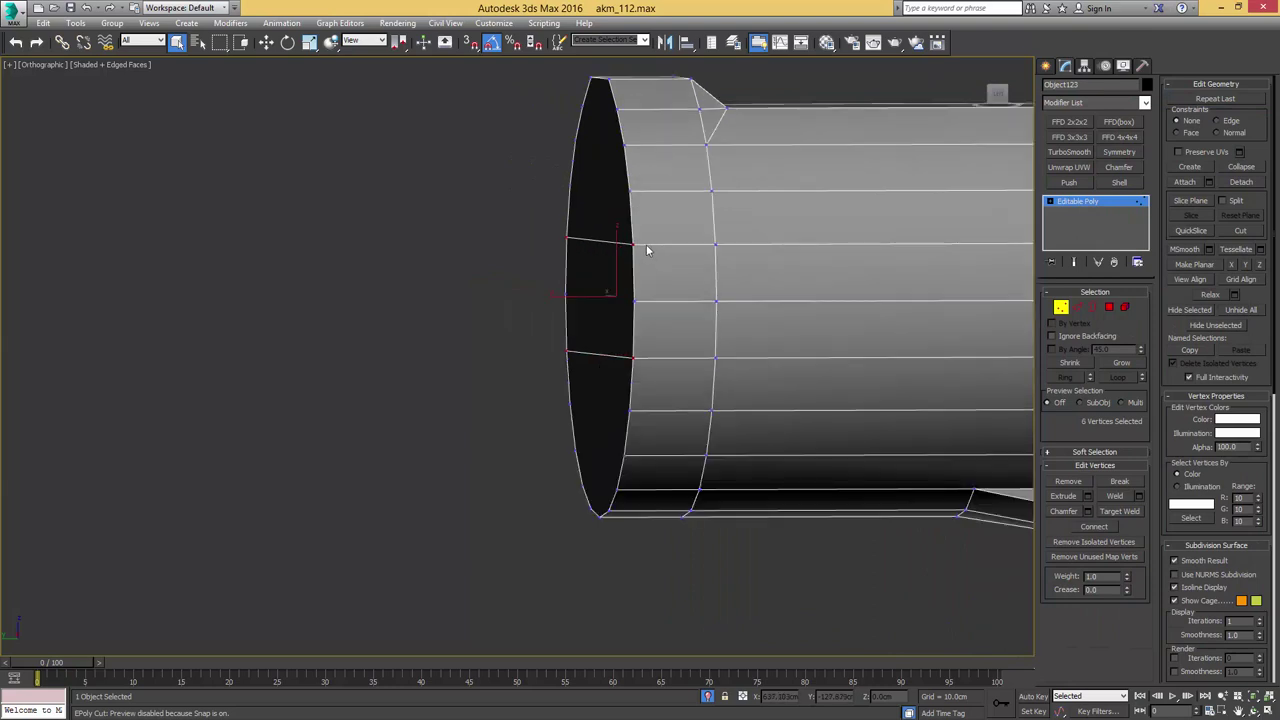
{"action": "left_click_drag", "start_coordinate": [631, 247], "coordinate": [679, 224]}
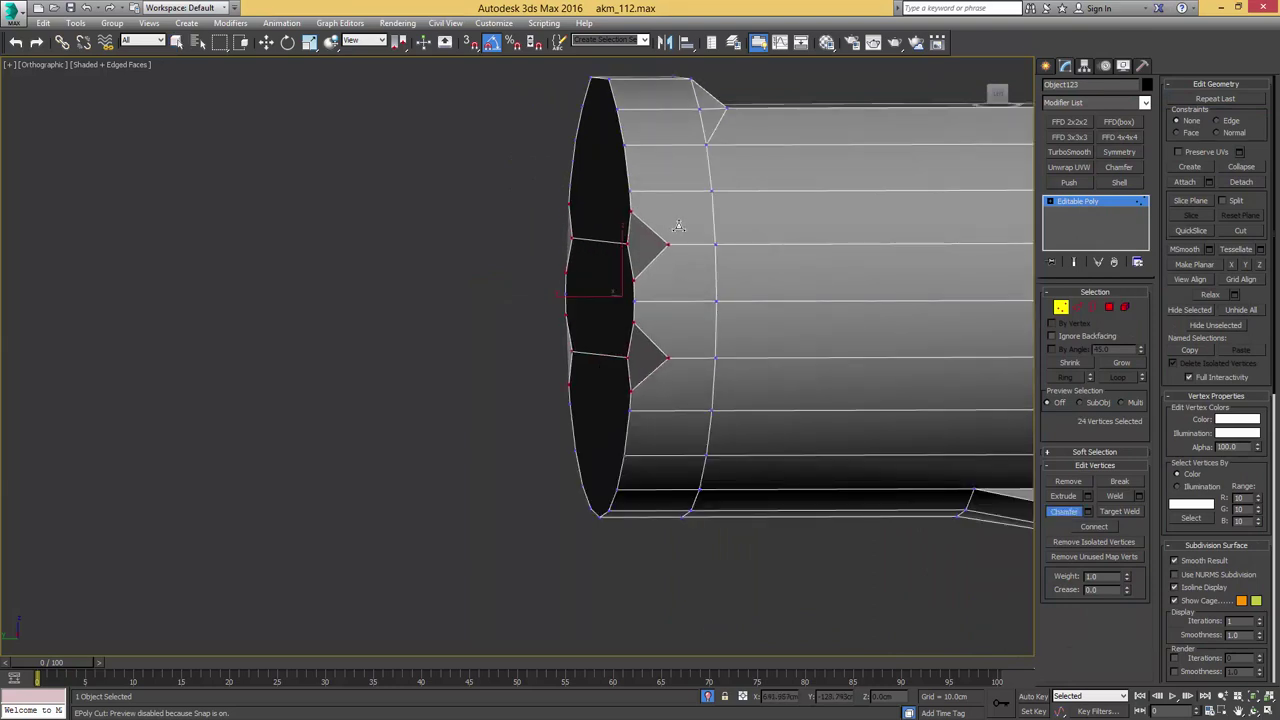
Select the four end vertices of the two cross edges and scale them inward across the tube end
{"action": "middle_click_drag", "start_coordinate": [678, 227], "coordinate": [664, 247], "text": "alt"}
{"action": "left_click", "coordinate": [689, 362], "text": "alt"}
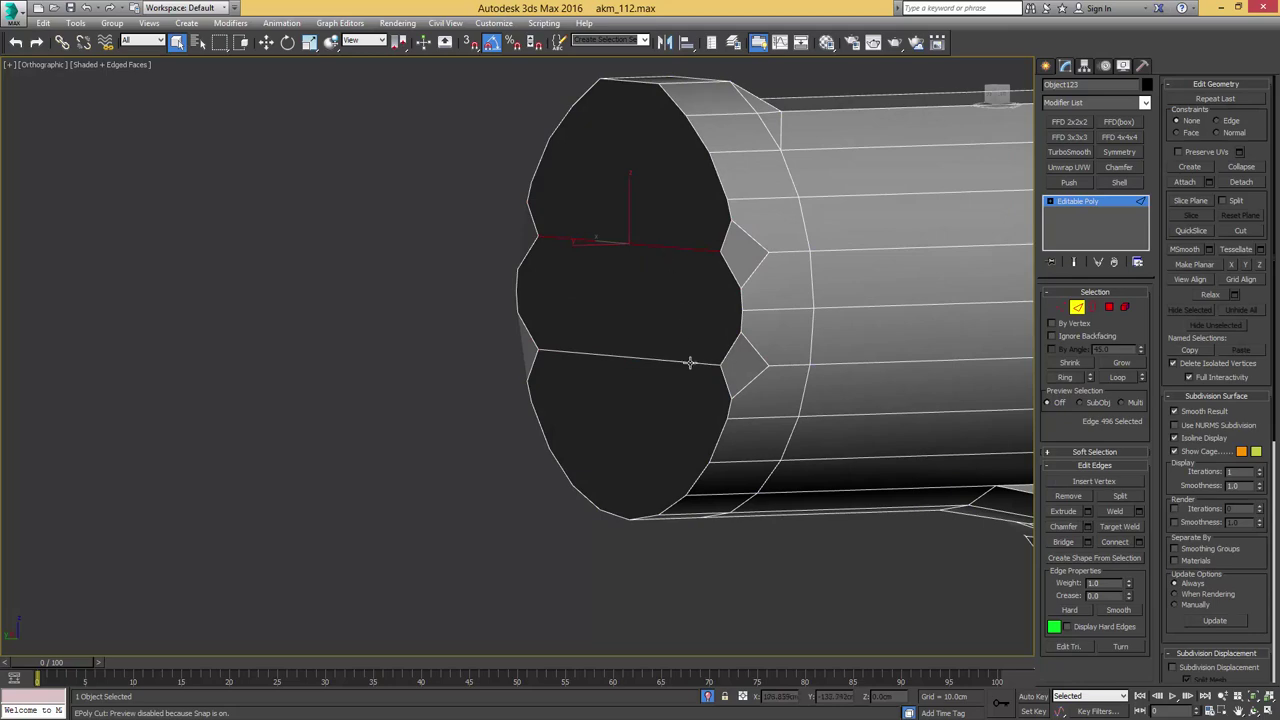
{"action": "left_click", "coordinate": [1061, 309], "text": "ctrl"}
{"action": "middle_click_drag", "start_coordinate": [745, 290], "coordinate": [820, 306], "text": "alt"}
{"action": "key", "text": "r"}
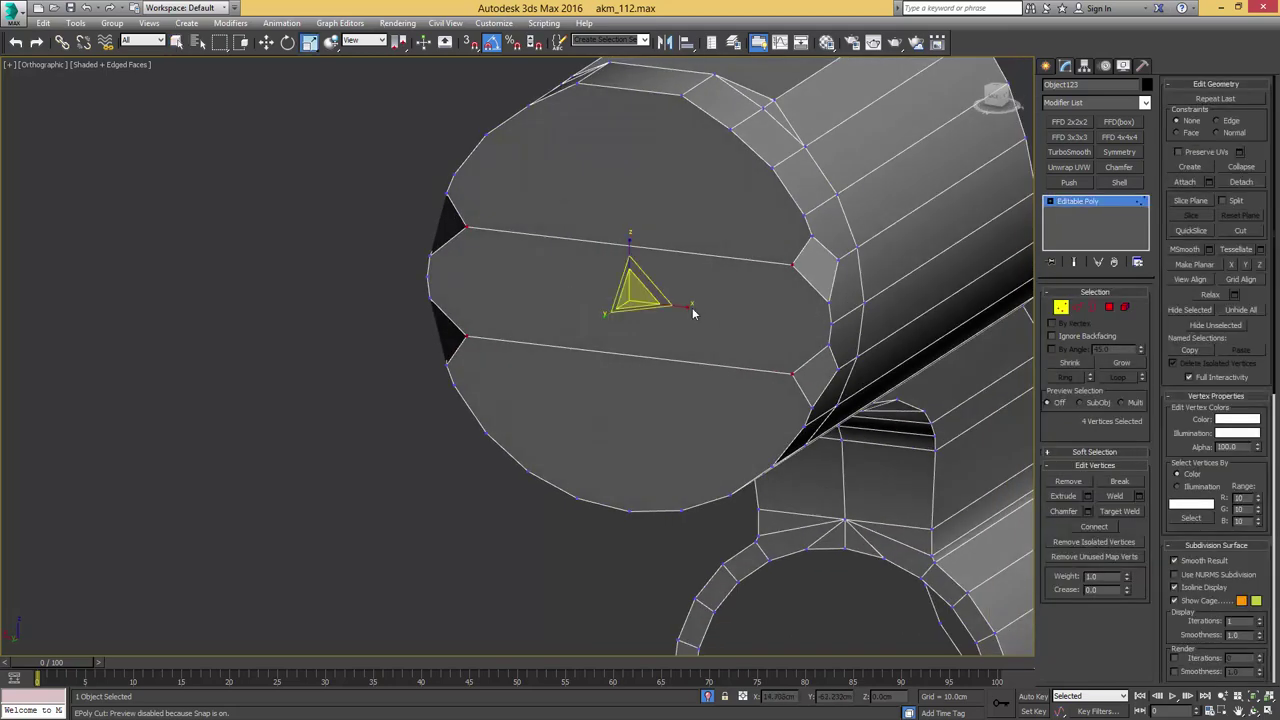
{"action": "left_click_drag", "start_coordinate": [686, 307], "coordinate": [681, 309]}
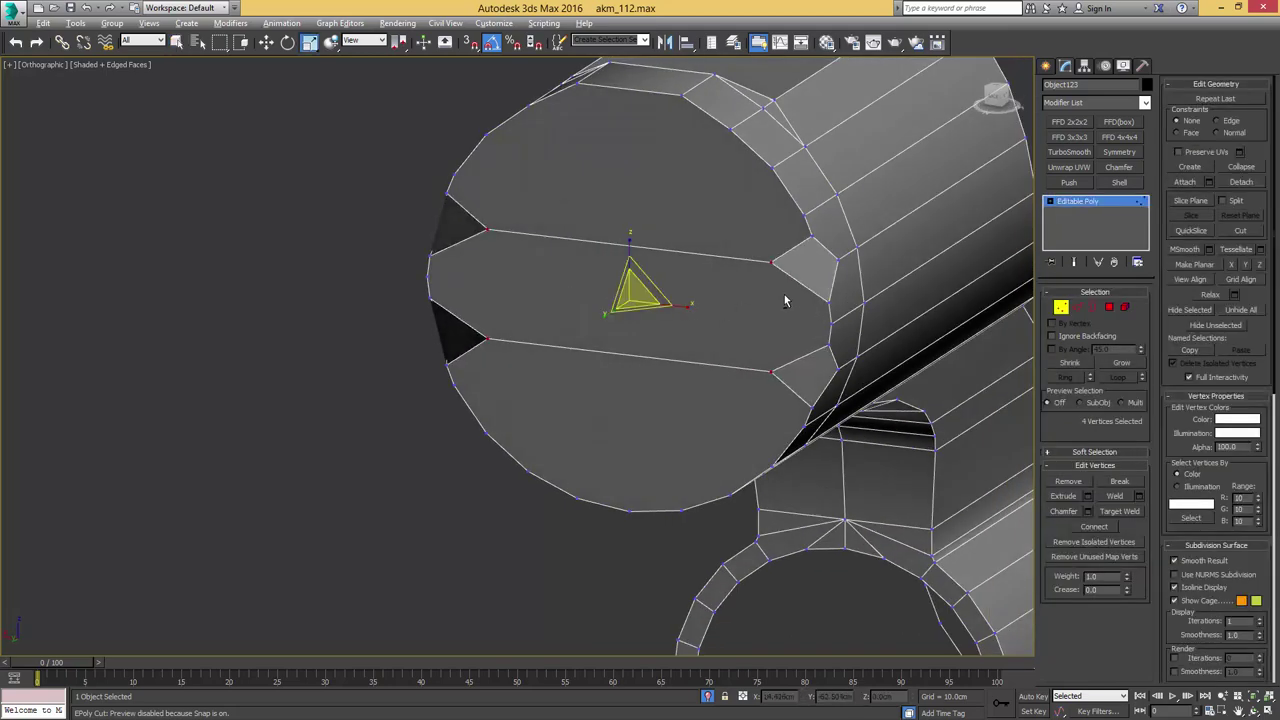
Move the notch tip vertices further along the tube in the left view to deepen the notches
{"action": "middle_click_drag", "start_coordinate": [789, 294], "coordinate": [701, 272], "text": "alt"}
{"action": "key", "text": "l"}
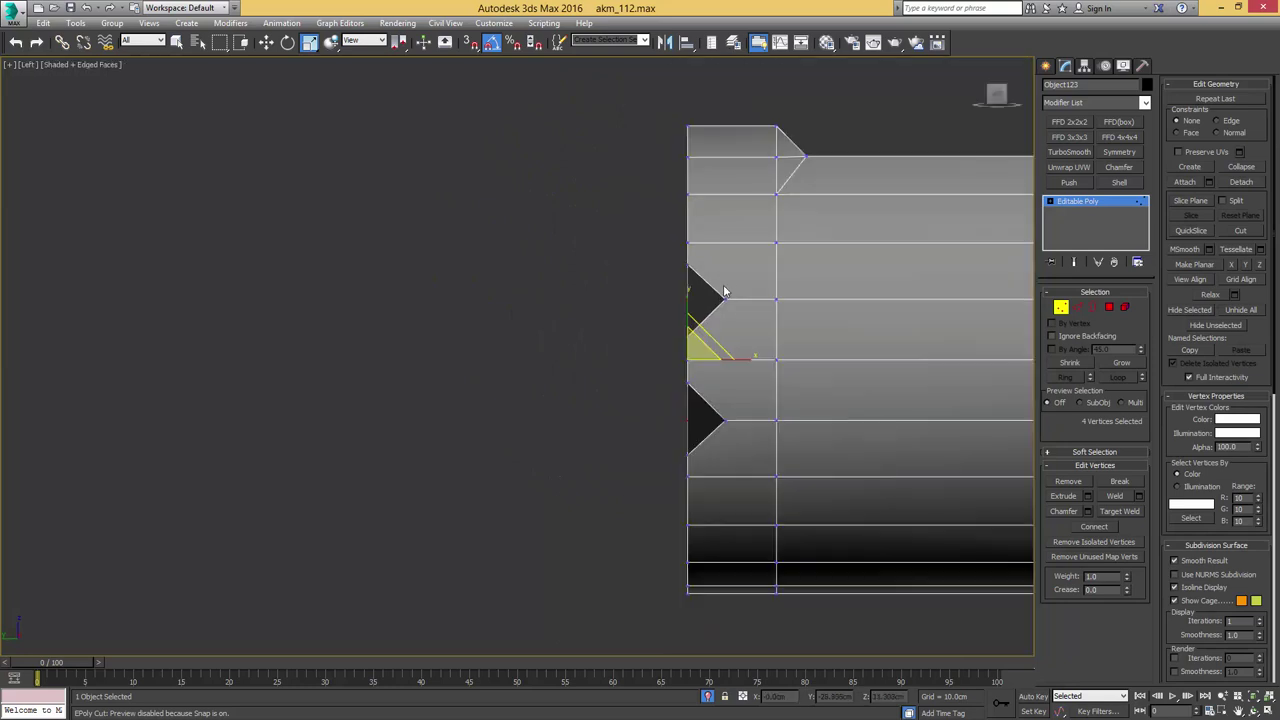
{"action": "left_click", "coordinate": [716, 420], "text": "ctrl"}
{"action": "key", "text": "w"}
{"action": "left_click_drag", "start_coordinate": [775, 359], "coordinate": [784, 360]}
{"action": "scroll", "coordinate": [784, 359], "scroll_direction": "down", "scroll_amount": 2}
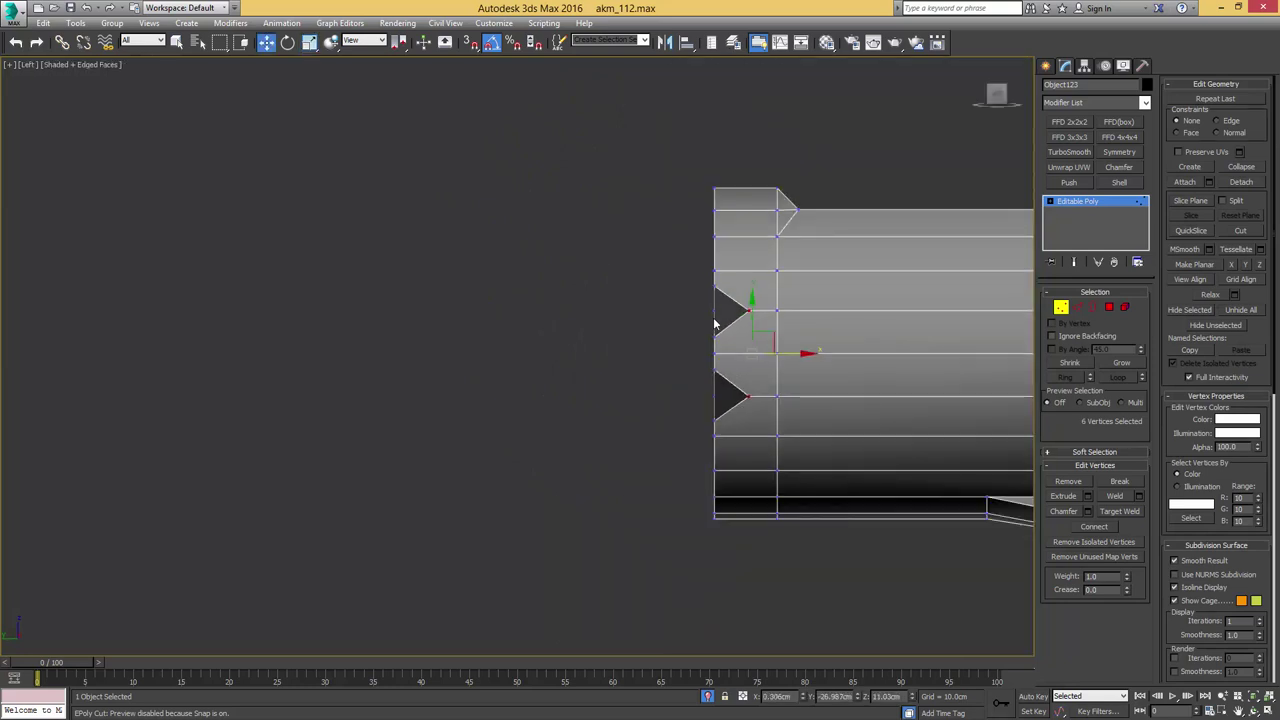
Connect each notch's inner end-face vertex to its tip vertex on the tube wall, on both sides
{"action": "middle_click_drag", "start_coordinate": [714, 323], "coordinate": [738, 321], "text": "alt"}
{"action": "scroll", "coordinate": [738, 321], "scroll_direction": "up", "scroll_amount": 2}
{"action": "left_click", "coordinate": [739, 306]}
{"action": "left_click", "coordinate": [797, 306], "text": "ctrl"}
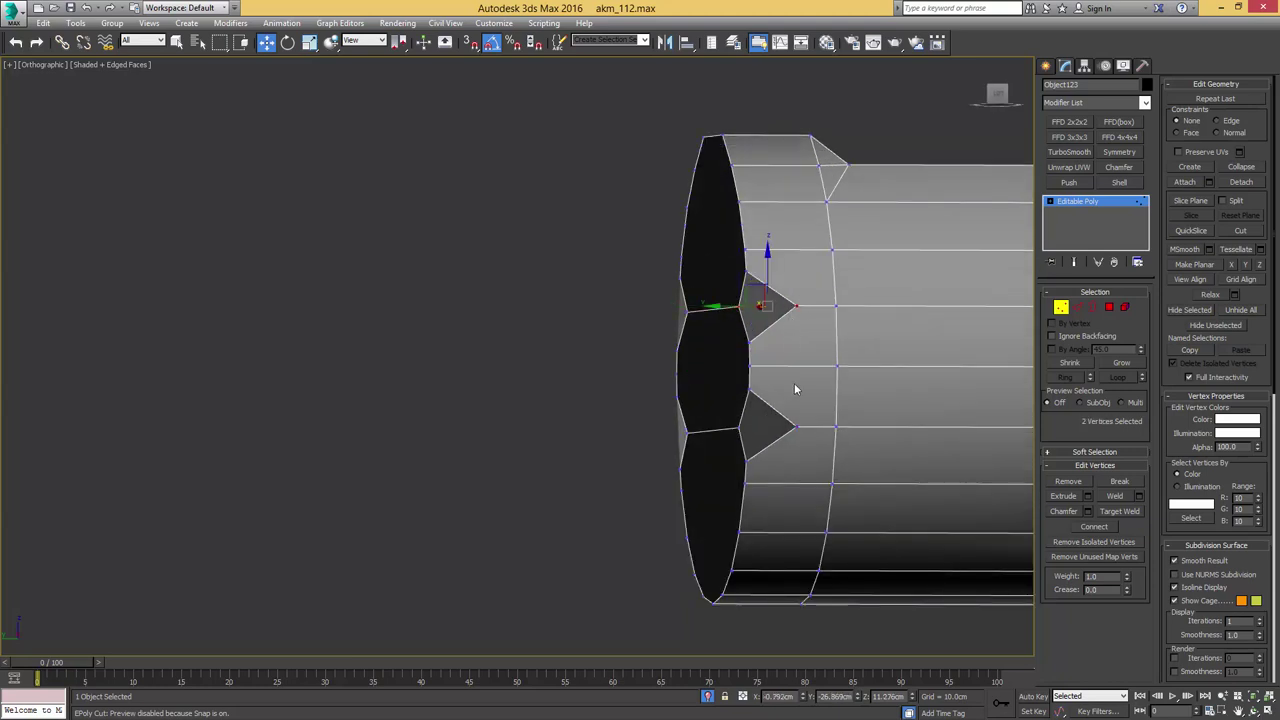
{"action": "left_click_drag", "start_coordinate": [731, 441], "coordinate": [730, 442]}
{"action": "middle_click_drag", "start_coordinate": [620, 346], "coordinate": [629, 406], "text": "alt"}
{"action": "key", "text": "F3"}
{"action": "left_click", "coordinate": [608, 311]}
{"action": "middle_click_drag", "start_coordinate": [609, 316], "coordinate": [733, 327], "text": "alt"}
{"action": "key", "text": "F3"}
Auto Smooth all polygons of the gas block and paste the copied Chamfer and TurboSmooth modifiers onto it
{"action": "key", "text": "4"}
{"action": "key", "text": "ctrl+a"}
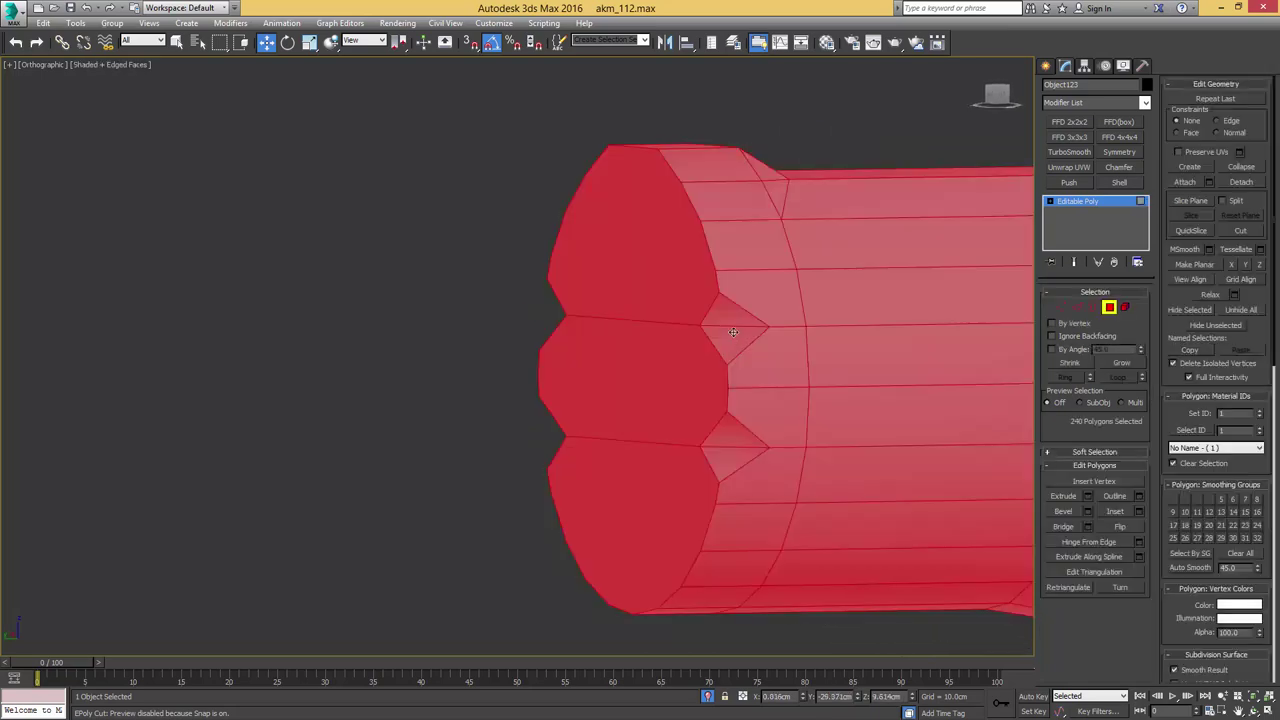
{"action": "key", "text": "4"}
{"action": "middle_click_drag", "start_coordinate": [820, 330], "coordinate": [783, 322], "text": "alt"}
{"action": "right_click", "coordinate": [1072, 206]}
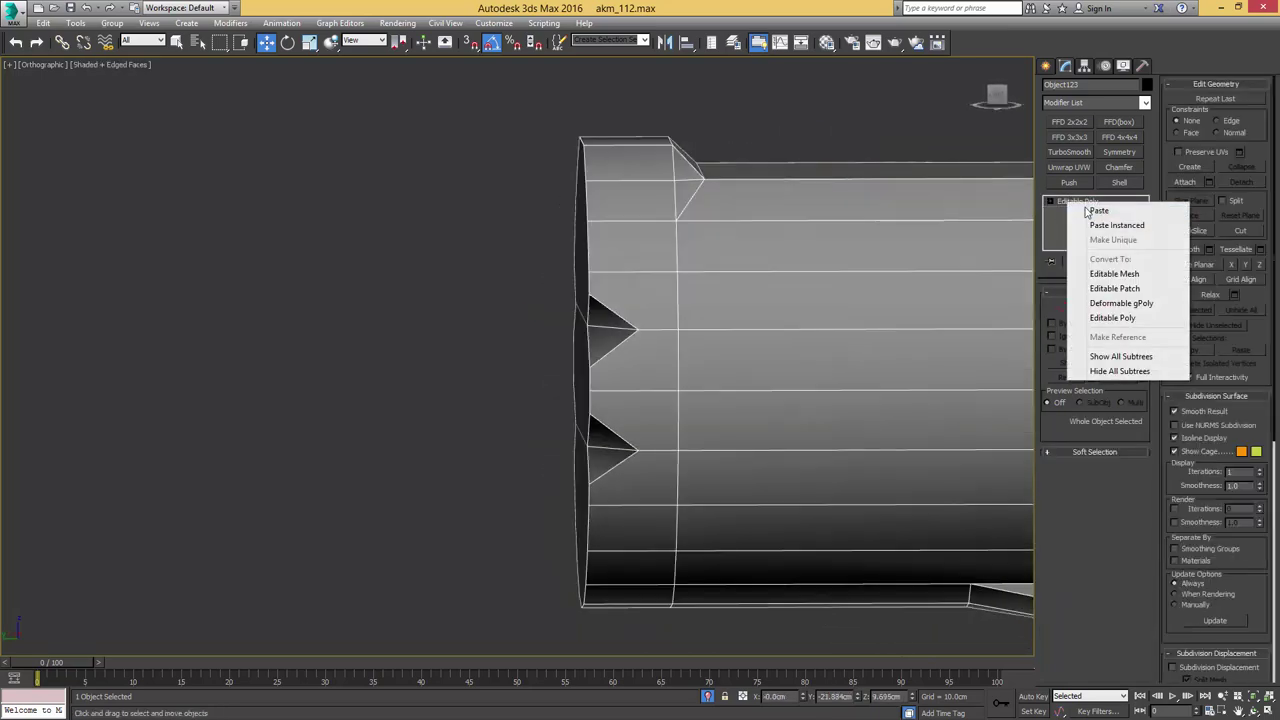
{"action": "left_click", "coordinate": [1100, 268]}
{"action": "key", "text": "F4"}
Examine the gas block's shading and check the smoothing group of the raised lug's top polygon
{"action": "middle_click_drag", "start_coordinate": [886, 261], "coordinate": [676, 278]}
{"action": "scroll", "coordinate": [676, 278], "scroll_direction": "down", "scroll_amount": 3}
{"action": "left_click", "coordinate": [1078, 222]}
{"action": "key", "text": "F4"}
{"action": "key", "text": "4"}
{"action": "left_click", "coordinate": [589, 207]}
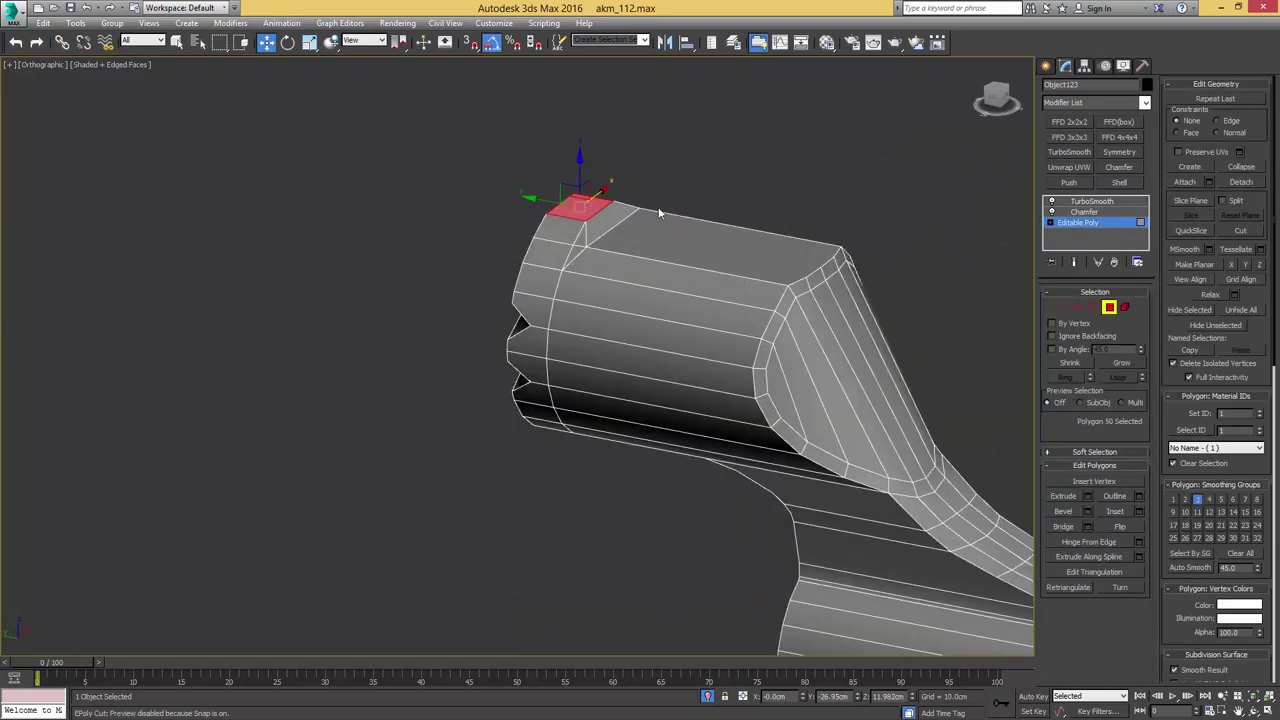
{"action": "key", "text": "4"}
{"action": "key", "text": "F4"}
Switch the gas block's Chamfer to Quad Chamfer and set its amount to 0.049 cm
{"action": "left_click", "coordinate": [1091, 201]}
{"action": "middle_click_drag", "start_coordinate": [994, 224], "coordinate": [800, 209], "text": "alt"}
{"action": "scroll", "coordinate": [600, 236], "scroll_direction": "up", "scroll_amount": 4}
{"action": "middle_click_drag", "start_coordinate": [600, 236], "coordinate": [722, 226]}
{"action": "scroll", "coordinate": [722, 226], "scroll_direction": "up", "scroll_amount": 2}
{"action": "left_click", "coordinate": [1080, 213]}
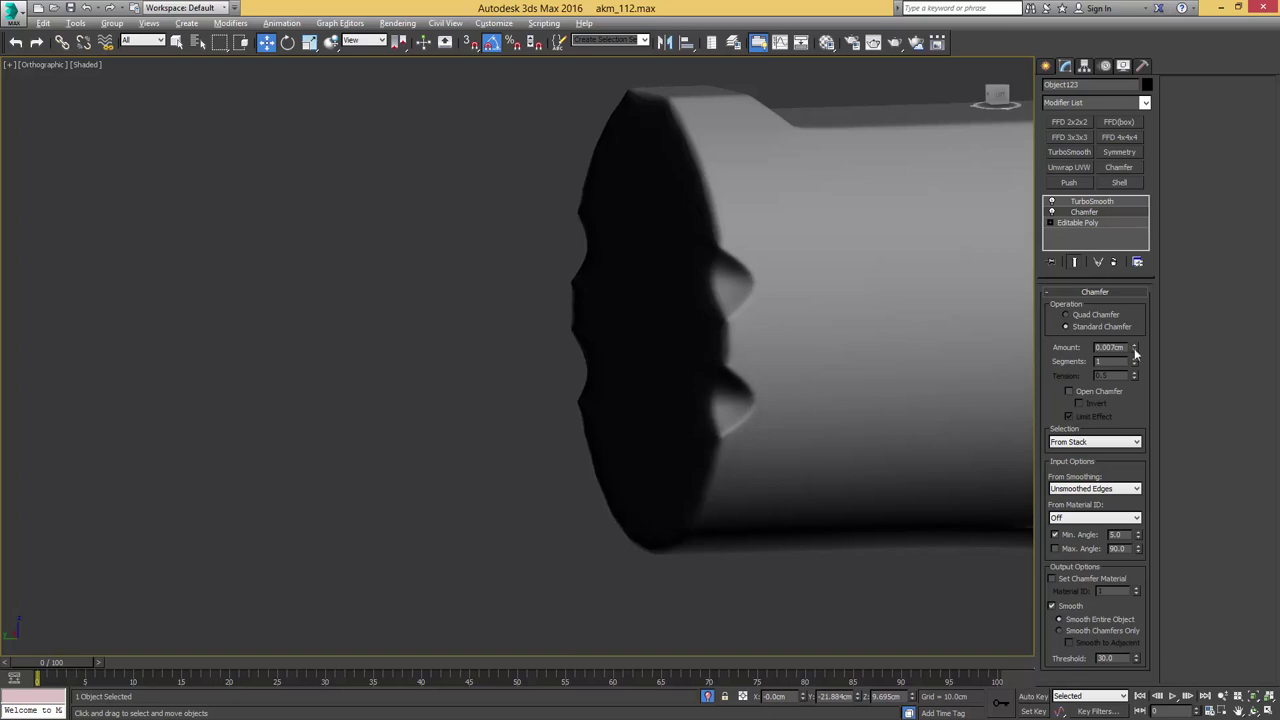
{"action": "left_click_drag", "start_coordinate": [1134, 360], "coordinate": [1132, 373]}
{"action": "left_click", "coordinate": [1081, 317]}
{"action": "key", "text": "F4"}
{"action": "left_click_drag", "start_coordinate": [1134, 350], "coordinate": [1139, 314]}
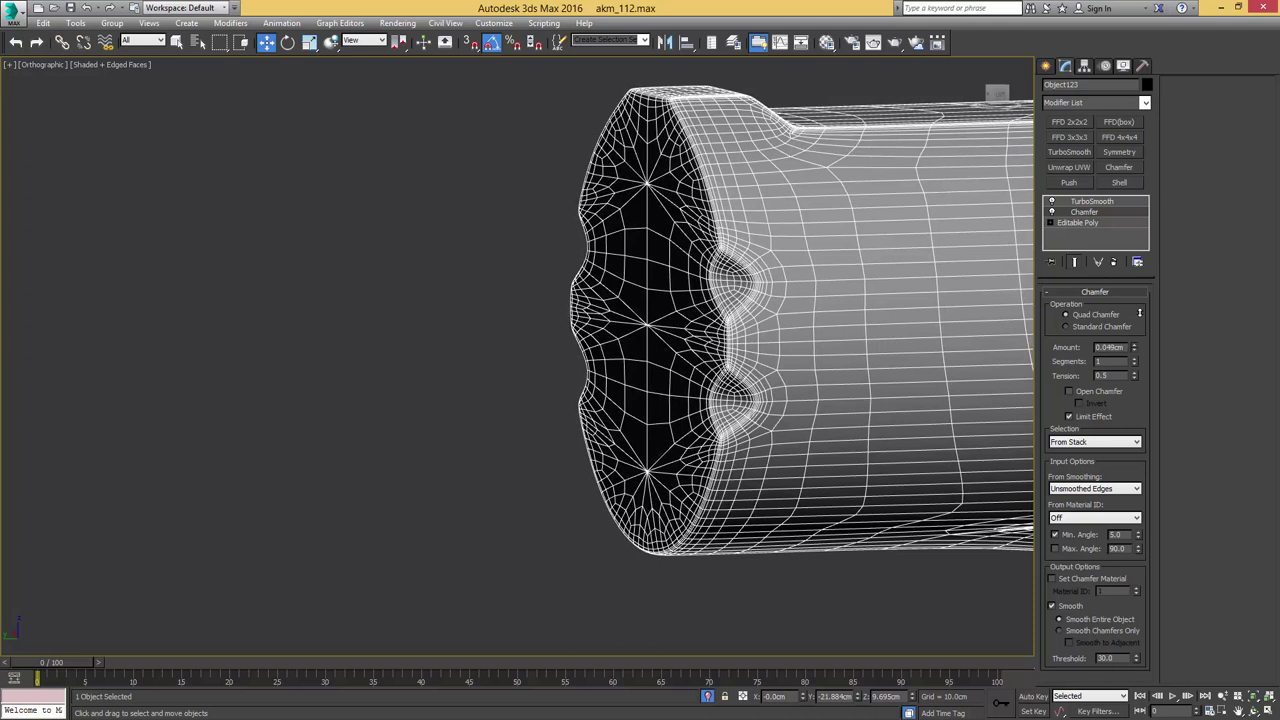
{"action": "key", "text": "F4"}
{"action": "scroll", "coordinate": [920, 280], "scroll_direction": "down", "scroll_amount": 3}
{"action": "mouse_move", "coordinate": [746, 263]}
{"action": "middle_mouse_down", "text": "alt"}
{"action": "mouse_move", "coordinate": [671, 263]}
{"action": "mouse_move", "coordinate": [670, 276]}
{"action": "mouse_move", "coordinate": [605, 242]}
{"action": "mouse_move", "coordinate": [666, 209]}
{"action": "mouse_move", "coordinate": [938, 219]}
{"action": "mouse_move", "coordinate": [751, 303]}
{"action": "mouse_move", "coordinate": [763, 343]}
{"action": "middle_mouse_up", "text": "alt"}
{"action": "key", "text": "F4"}
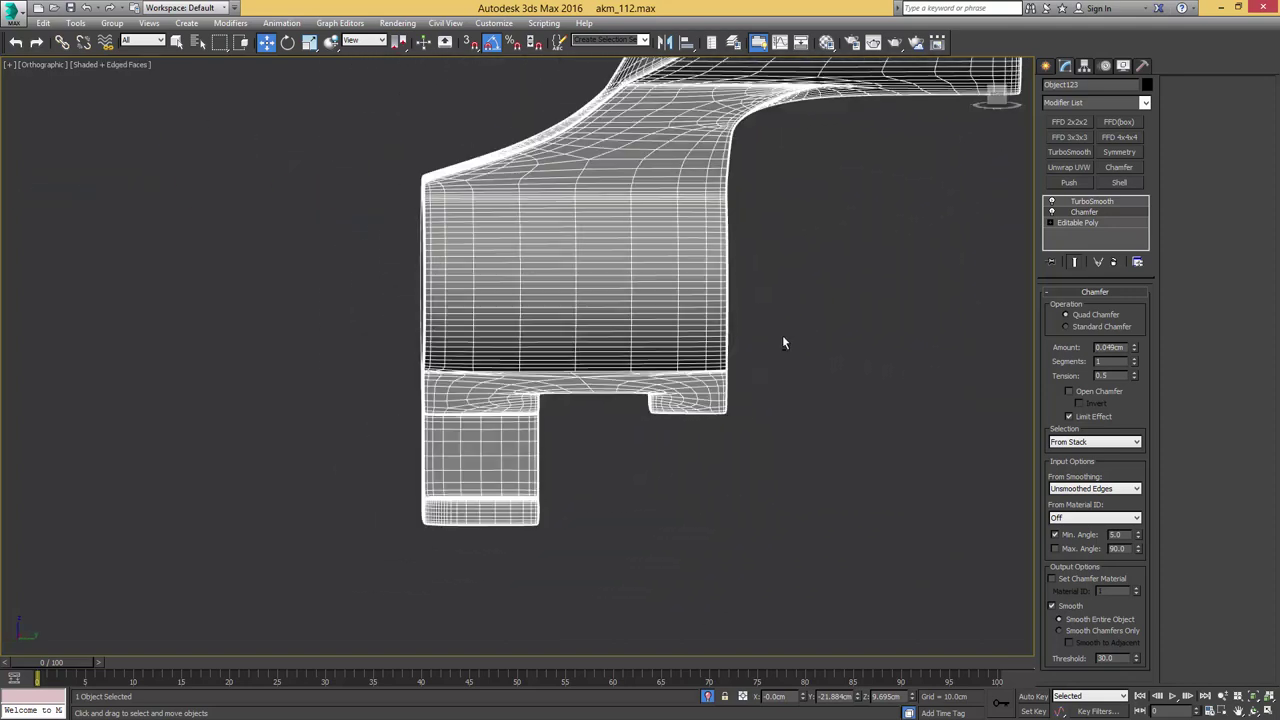
Try to slice a vertical supporting loop through the base mesh near the rear edge of the gas block's barrel sleeve
{"action": "middle_click_drag", "start_coordinate": [860, 301], "coordinate": [831, 390]}
{"action": "left_click", "coordinate": [1082, 222]}
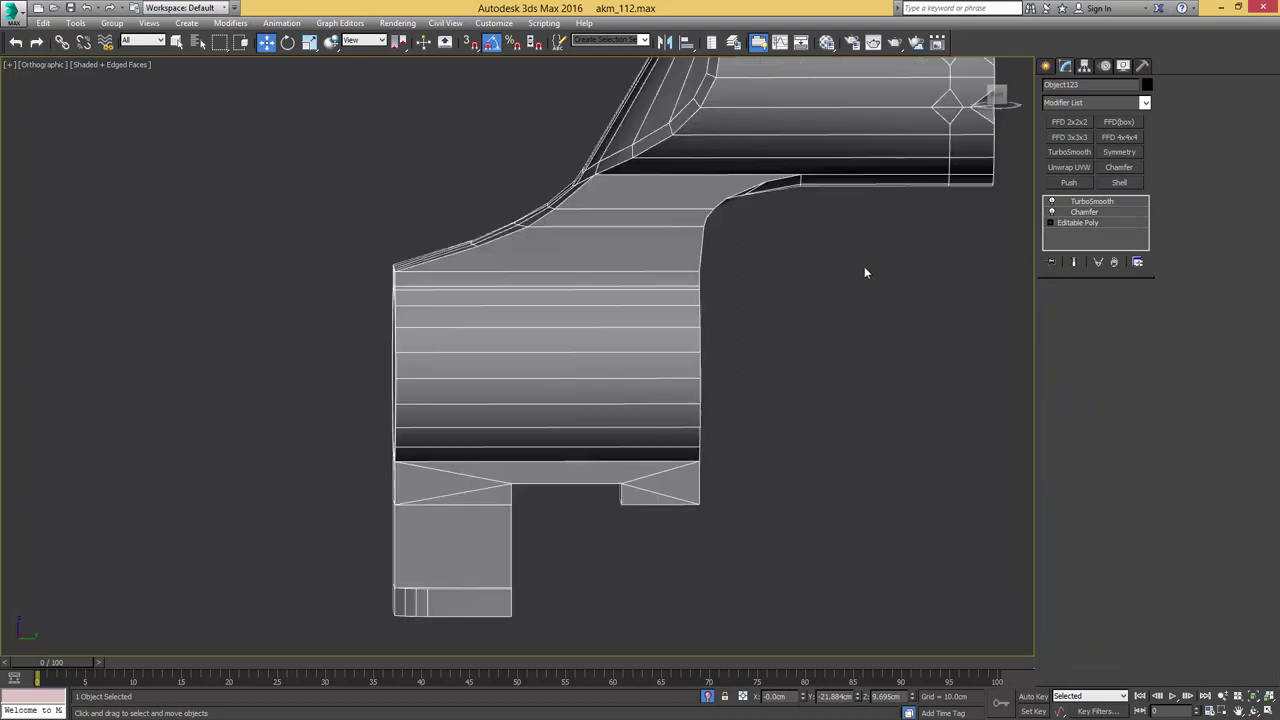
{"action": "key", "text": "l"}
{"action": "middle_click_drag", "start_coordinate": [615, 387], "coordinate": [708, 380]}
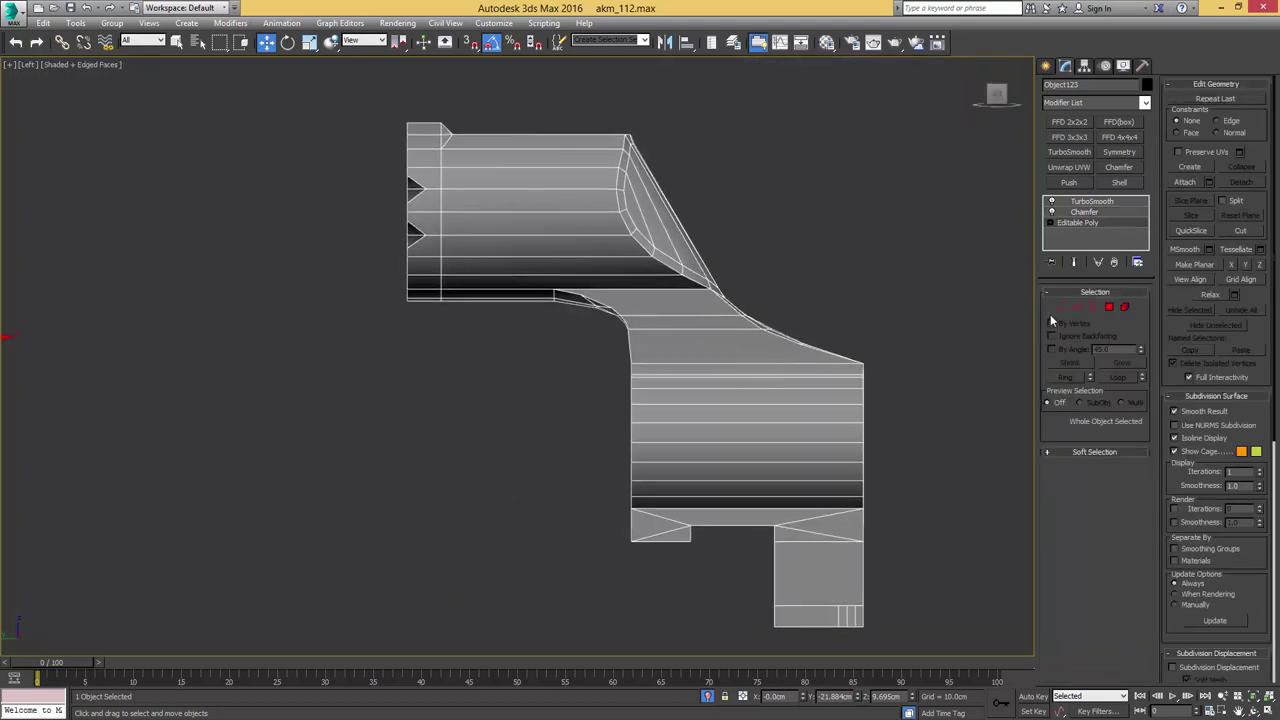
{"action": "left_click", "coordinate": [1084, 308]}
{"action": "left_click", "coordinate": [1191, 201]}
{"action": "left_click_drag", "start_coordinate": [675, 376], "coordinate": [681, 376]}
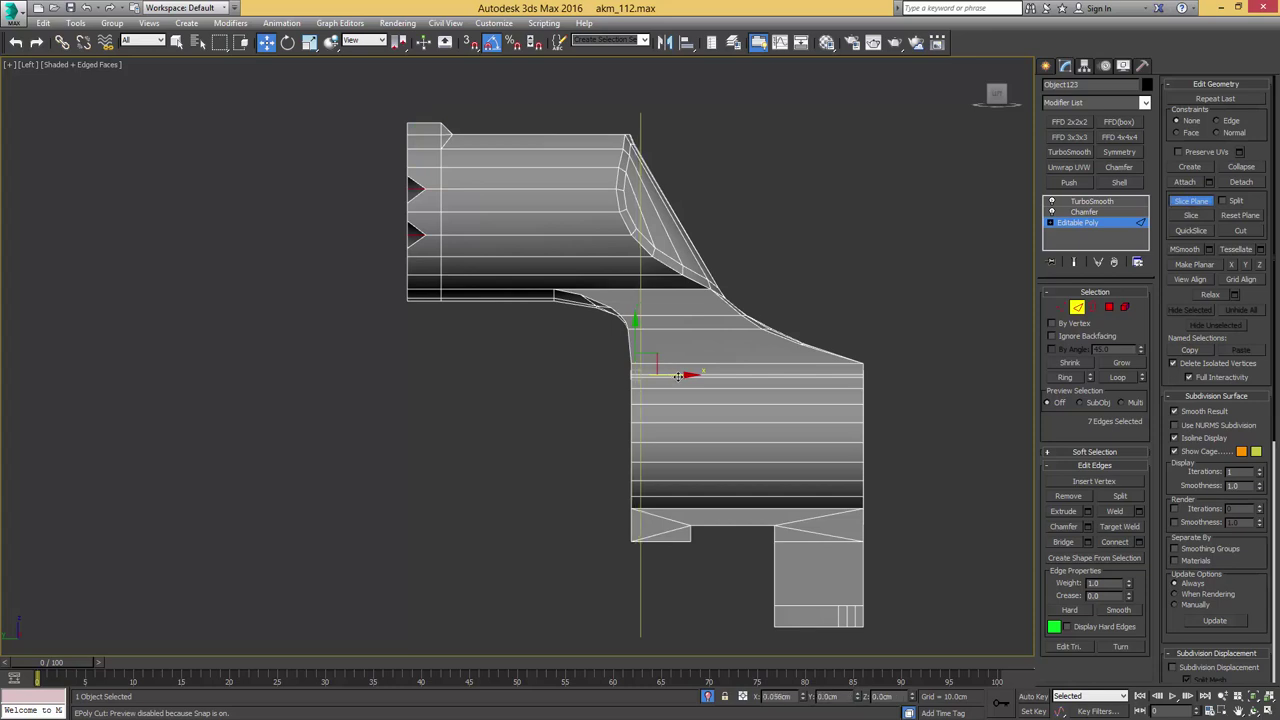
{"action": "middle_click_drag", "start_coordinate": [692, 276], "coordinate": [728, 250]}
{"action": "key", "text": "2"}
{"action": "key", "text": "2"}
{"action": "left_click_drag", "start_coordinate": [697, 275], "coordinate": [696, 275], "text": "alt"}
{"action": "middle_click_drag", "start_coordinate": [696, 275], "coordinate": [645, 302], "text": "alt"}
{"action": "left_click", "coordinate": [801, 202]}
Return to the gas block's smoothed, shaded result and end isolation to show the surrounding rifle parts
{"action": "left_click", "coordinate": [1088, 202]}
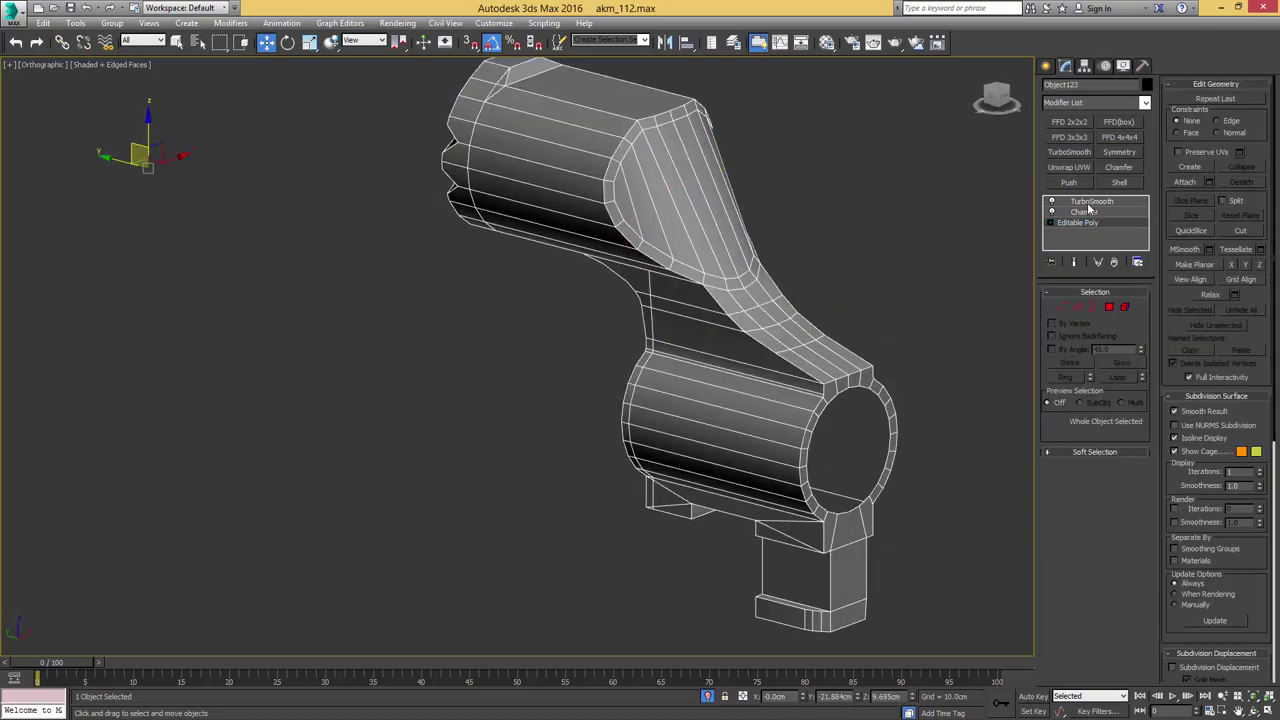
{"action": "key", "text": "F4"}
{"action": "middle_click_drag", "start_coordinate": [835, 203], "coordinate": [967, 216], "text": "alt"}
{"action": "key", "text": "alt+q"}
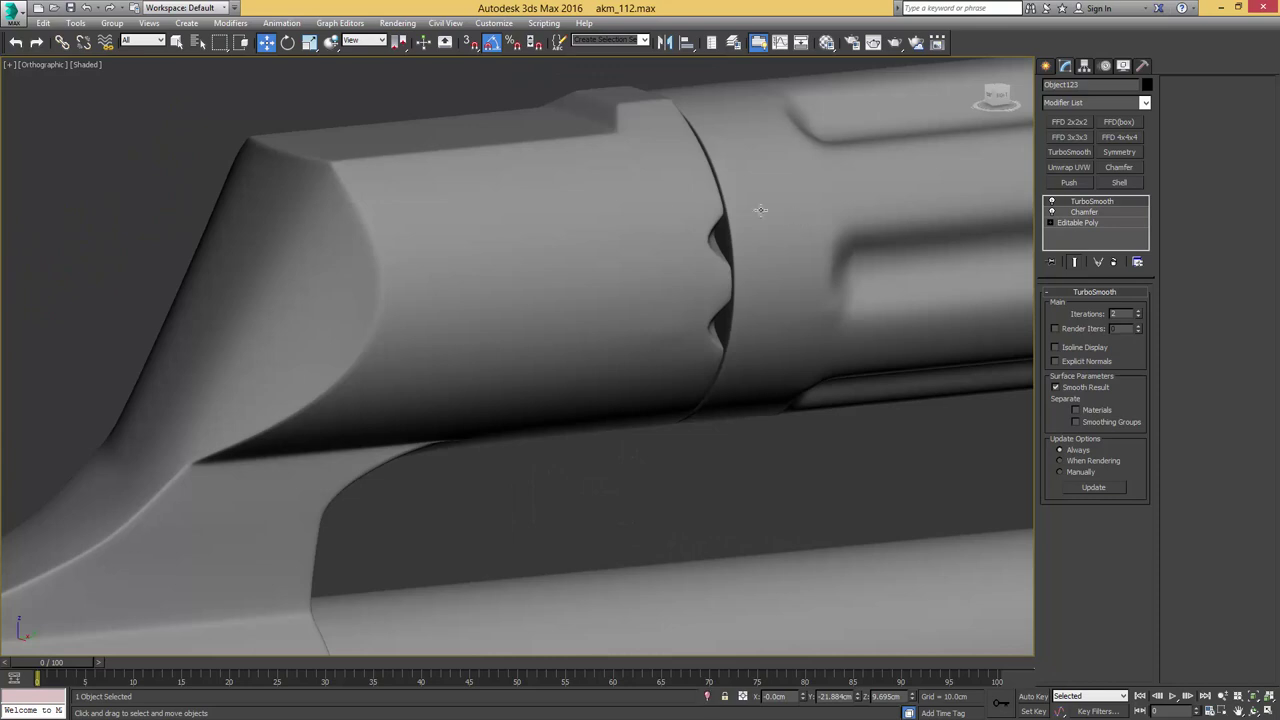
Check the smoothed gas block against the barrel assembly and save the scene as akm_113.max
{"action": "middle_click_drag", "start_coordinate": [715, 216], "coordinate": [799, 182]}
{"action": "scroll", "coordinate": [790, 182], "scroll_direction": "down", "scroll_amount": 8}
{"action": "scroll", "coordinate": [830, 175], "scroll_direction": "up", "scroll_amount": 3}
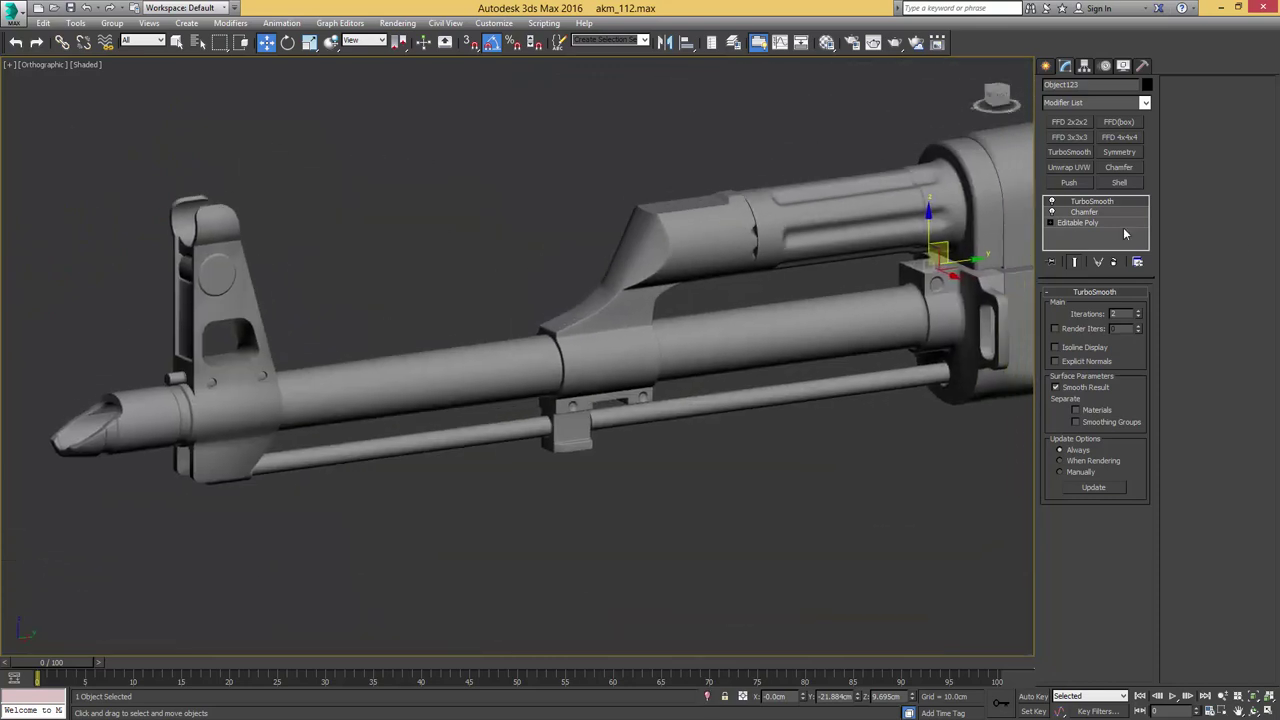
{"action": "key", "text": "ctrl+s"}
{"action": "key", "text": "q"}
Isolate the gas block's base mesh and extrude the border of its front barrel opening inward to form an inner wall
{"action": "left_click", "coordinate": [1052, 202]}
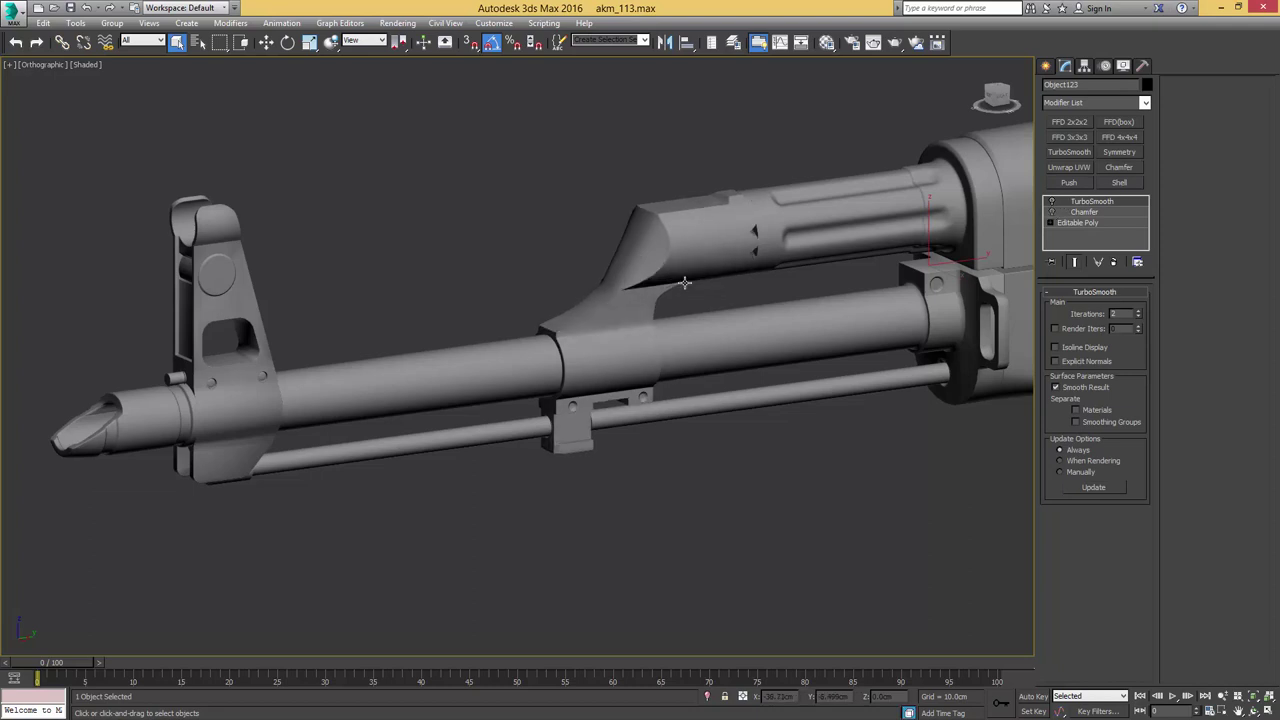
{"action": "key", "text": "alt+q"}
{"action": "middle_click_drag", "start_coordinate": [457, 343], "coordinate": [622, 258]}
{"action": "left_click", "coordinate": [1066, 224]}
{"action": "key", "text": "3"}
{"action": "left_click_drag", "start_coordinate": [514, 364], "coordinate": [558, 358]}
{"action": "scroll", "coordinate": [555, 358], "scroll_direction": "up", "scroll_amount": 5}
{"action": "key", "text": "w"}
{"action": "key", "text": "F4"}
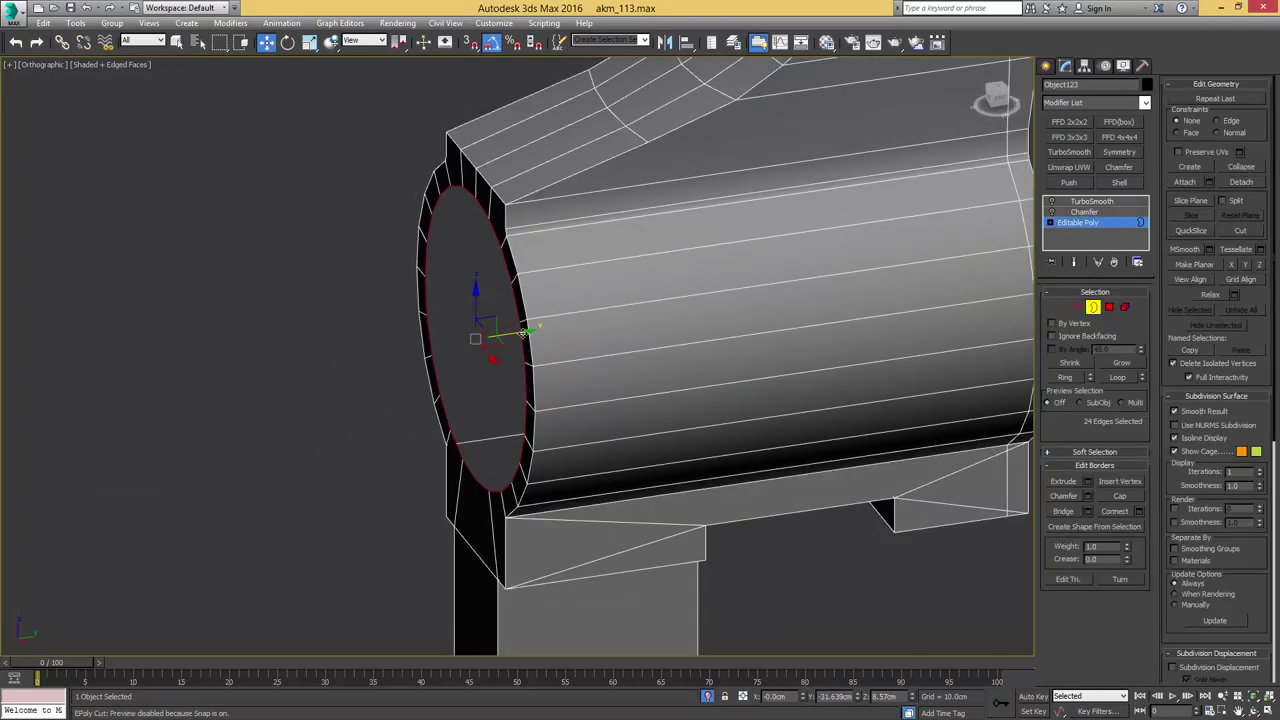
{"action": "key", "text": "4"}
{"action": "key", "text": "4"}
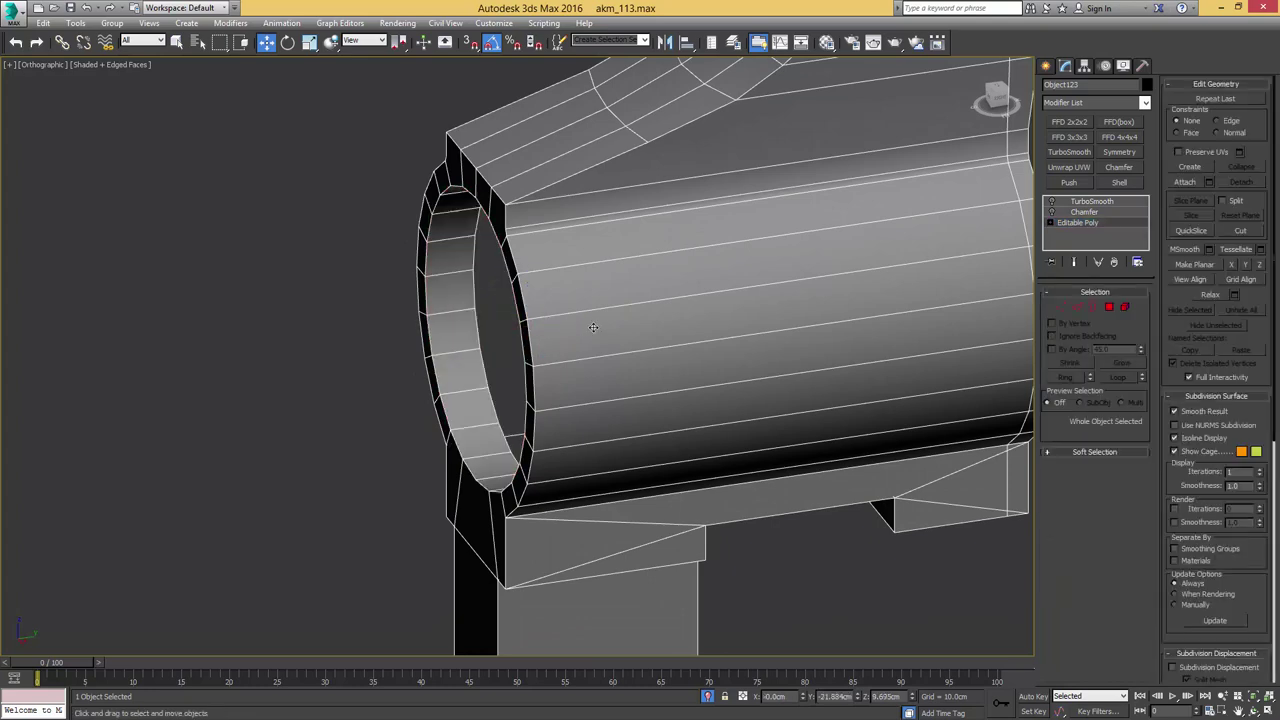
Extrude the border of the gas block's rear barrel opening inward to give that end an inner wall
{"action": "scroll", "coordinate": [584, 324], "scroll_direction": "down", "scroll_amount": 6}
{"action": "scroll", "coordinate": [584, 324], "scroll_direction": "up", "scroll_amount": 5}
{"action": "key", "text": "3"}
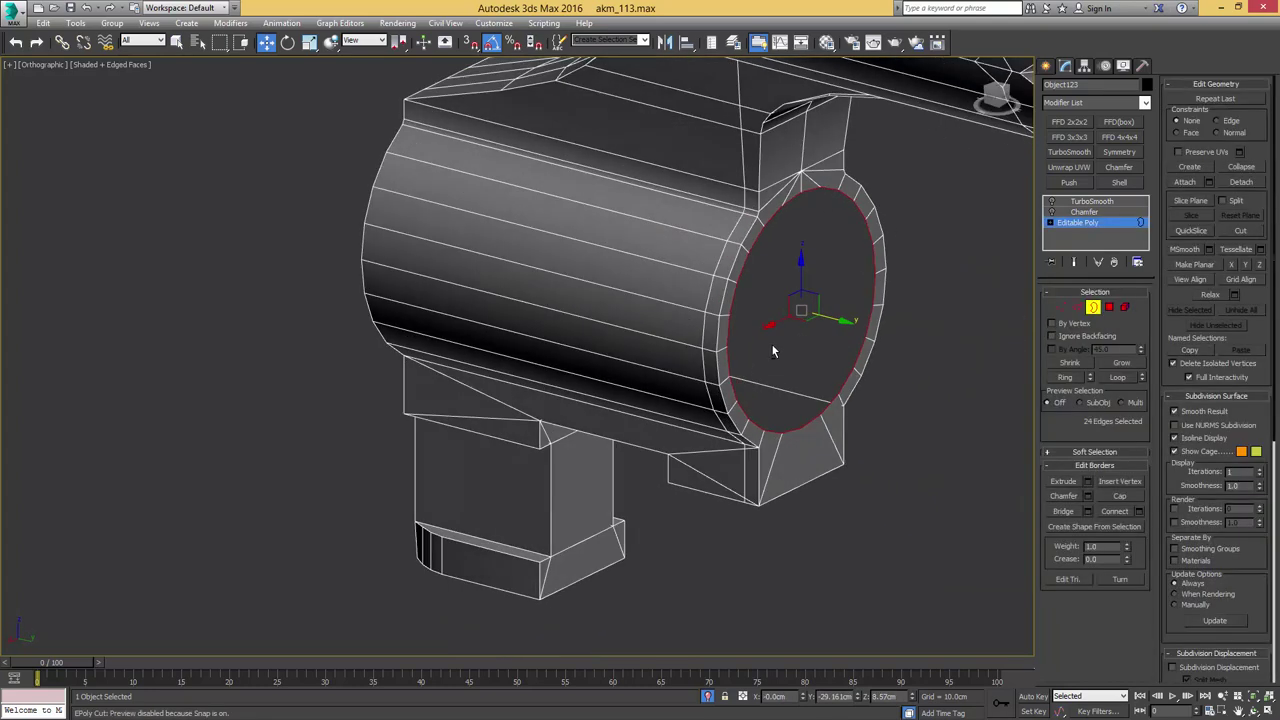
{"action": "left_click_drag", "start_coordinate": [836, 319], "coordinate": [810, 315], "text": "shift"}
{"action": "key", "text": "4"}
{"action": "key", "text": "4"}
Bring back the surrounding parts, select the handguard retainer mesh and hide its Chamfer and TurboSmooth results
{"action": "middle_click_drag", "start_coordinate": [801, 314], "coordinate": [836, 307], "text": "alt"}
{"action": "scroll", "coordinate": [819, 309], "scroll_direction": "down", "scroll_amount": 6}
{"action": "mouse_move", "coordinate": [928, 302]}
{"action": "middle_mouse_down"}
{"action": "mouse_move", "coordinate": [788, 310]}
{"action": "mouse_move", "coordinate": [921, 292]}
{"action": "middle_mouse_up"}
{"action": "scroll", "coordinate": [788, 308], "scroll_direction": "up", "scroll_amount": 6}
{"action": "key", "text": "q"}
{"action": "left_click", "coordinate": [893, 267]}
{"action": "left_click", "coordinate": [1052, 213]}
{"action": "scroll", "coordinate": [921, 292], "scroll_direction": "up", "scroll_amount": 4}
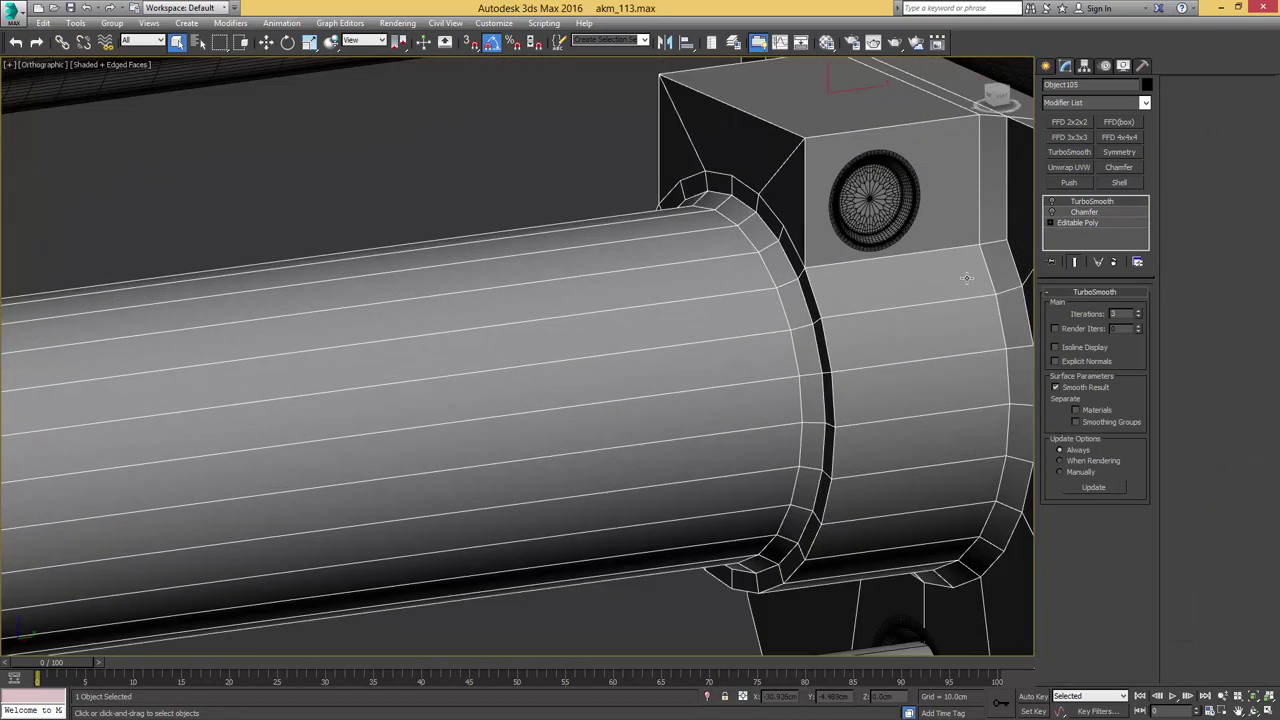
Extrude the edge loop in front of the retainer's barrel collar with a height of -0.001 cm and a width of 0.023 cm
{"action": "left_click", "coordinate": [1075, 222]}
{"action": "key", "text": "2"}
{"action": "key", "text": "alt+c"}
{"action": "double_click", "coordinate": [810, 309]}
{"action": "middle_click_drag", "start_coordinate": [684, 310], "coordinate": [833, 321], "text": "alt"}
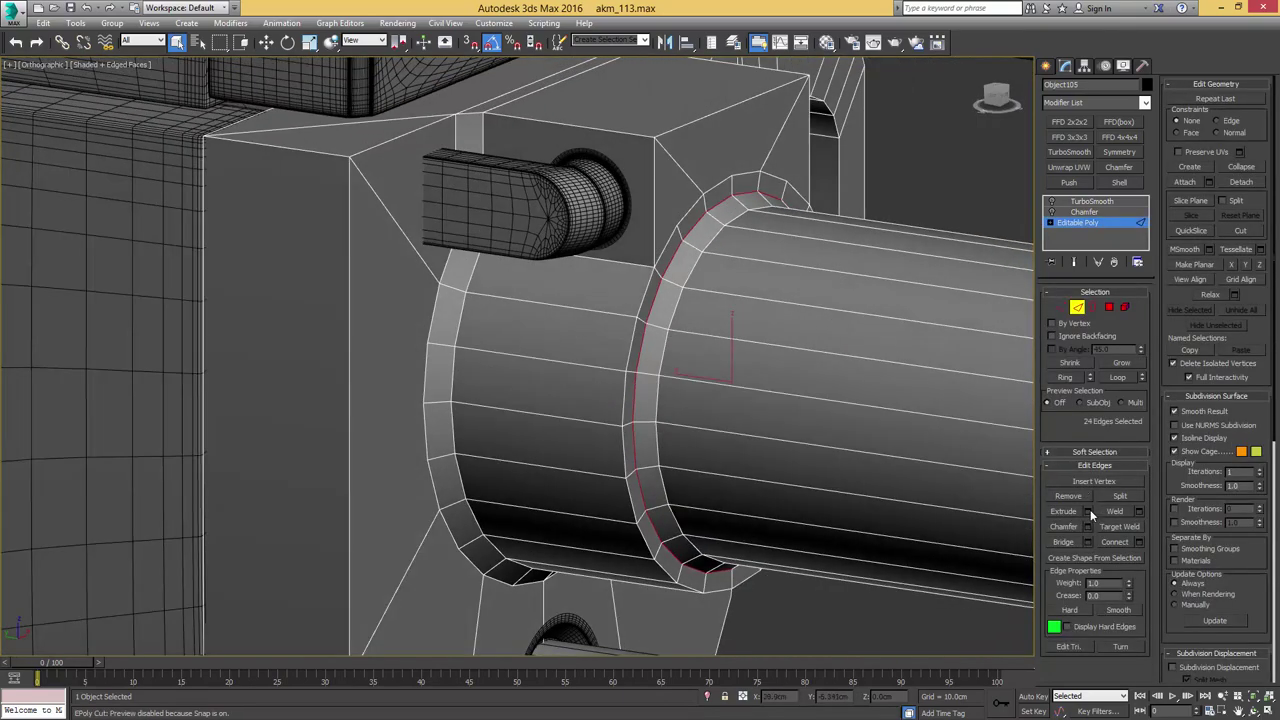
{"action": "left_click", "coordinate": [1089, 510]}
{"action": "left_click_drag", "start_coordinate": [563, 364], "coordinate": [494, 352]}
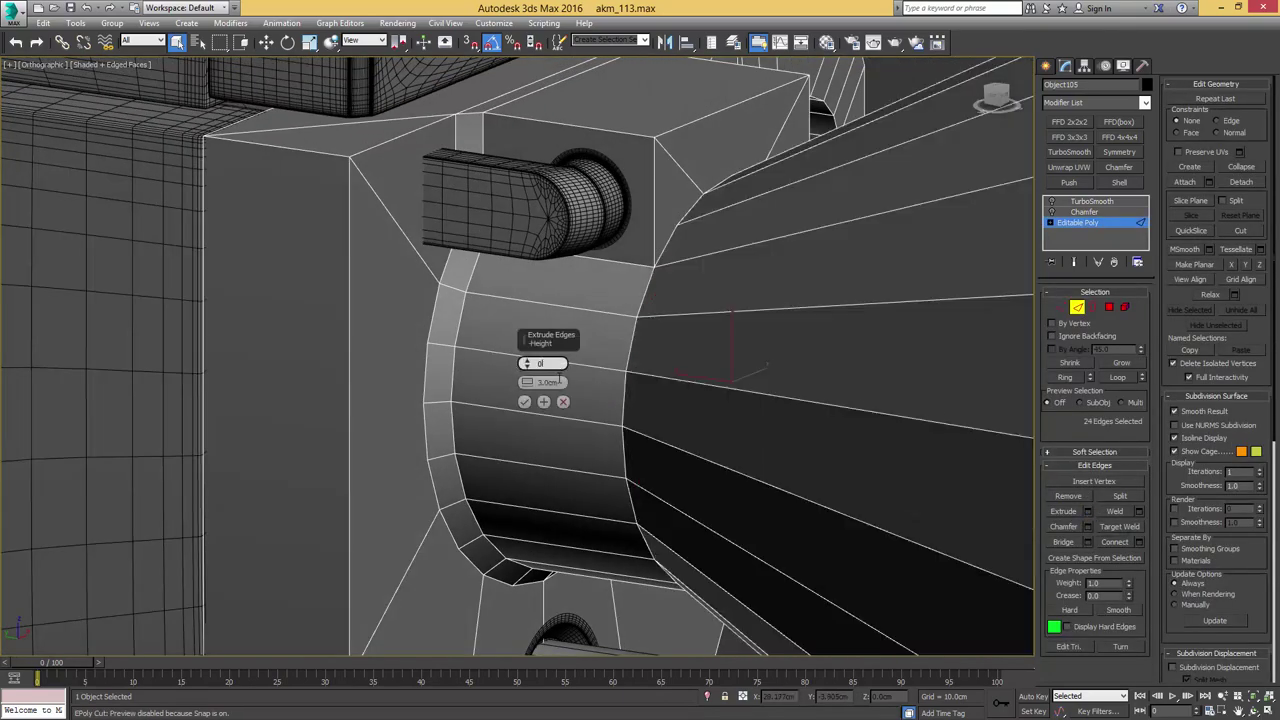
{"action": "left_click", "coordinate": [548, 383]}
{"action": "left_click_drag", "start_coordinate": [527, 384], "coordinate": [548, 320]}
{"action": "left_click", "coordinate": [548, 363]}
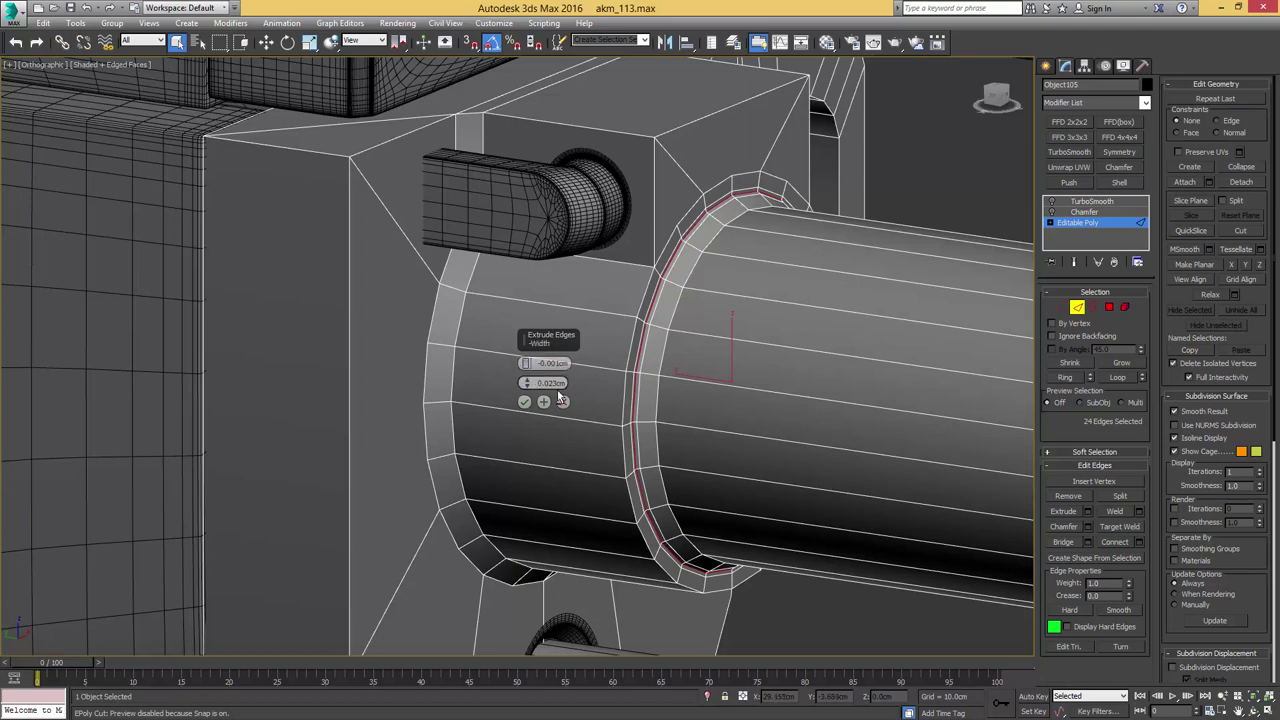
{"action": "left_click", "coordinate": [524, 402]}
Move the extruded edge loop about 0.127 cm along the barrel axis into the collar to form a narrow groove
{"action": "middle_click_drag", "start_coordinate": [676, 328], "coordinate": [716, 367], "text": "alt"}
{"action": "scroll", "coordinate": [716, 367], "scroll_direction": "up", "scroll_amount": 5}
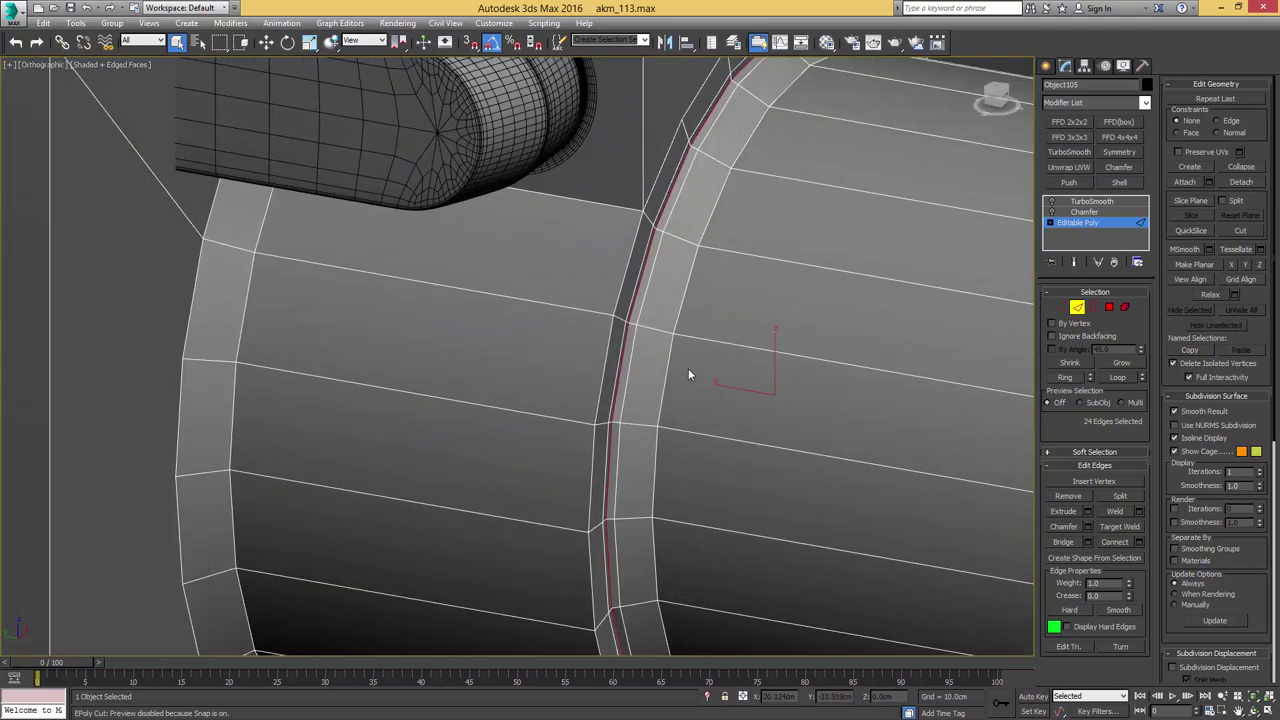
{"action": "key", "text": "w"}
{"action": "left_click_drag", "start_coordinate": [740, 390], "coordinate": [683, 385]}
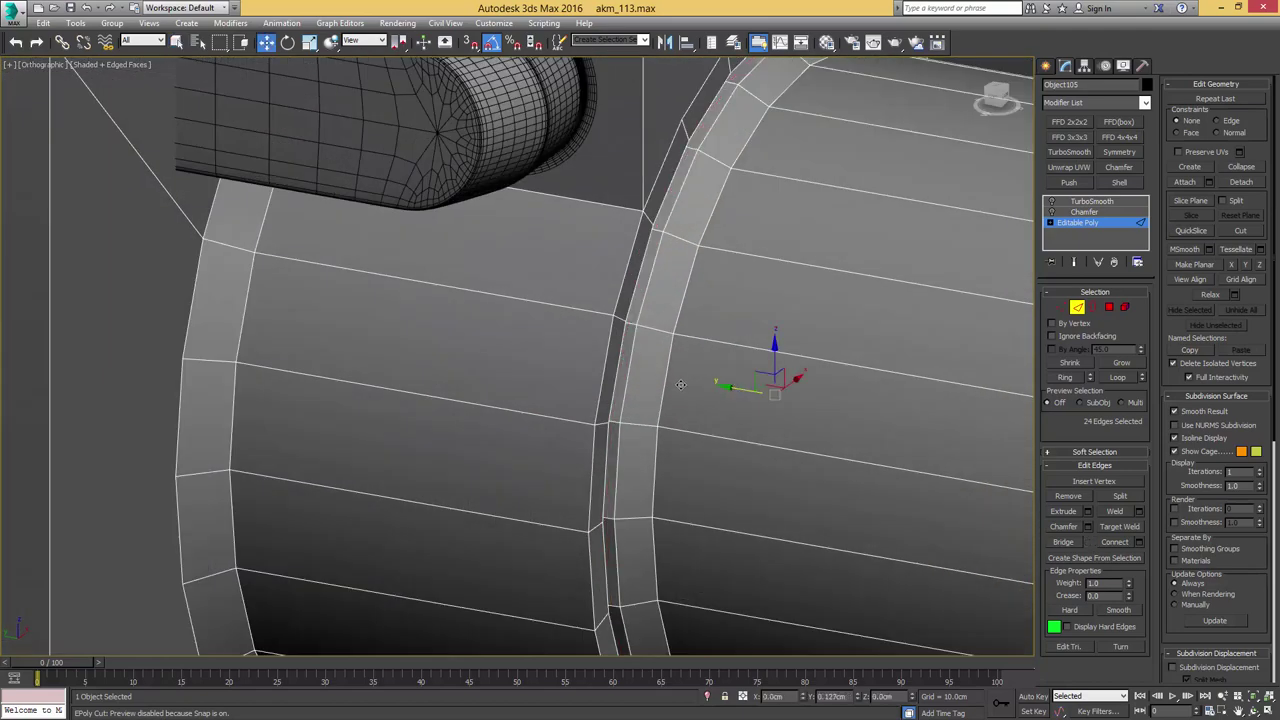
{"action": "scroll", "coordinate": [684, 380], "scroll_direction": "down", "scroll_amount": 4}
{"action": "mouse_move", "coordinate": [684, 378]}
{"action": "middle_mouse_down", "text": "alt"}
{"action": "mouse_move", "coordinate": [641, 363]}
{"action": "mouse_move", "coordinate": [664, 376]}
{"action": "mouse_move", "coordinate": [698, 361]}
{"action": "middle_mouse_up", "text": "alt"}
{"action": "key", "text": "F3"}
{"action": "key", "text": "F3"}
{"action": "key", "text": "4"}
{"action": "key", "text": "2"}
{"action": "key", "text": "F3"}
{"action": "key", "text": "F3"}
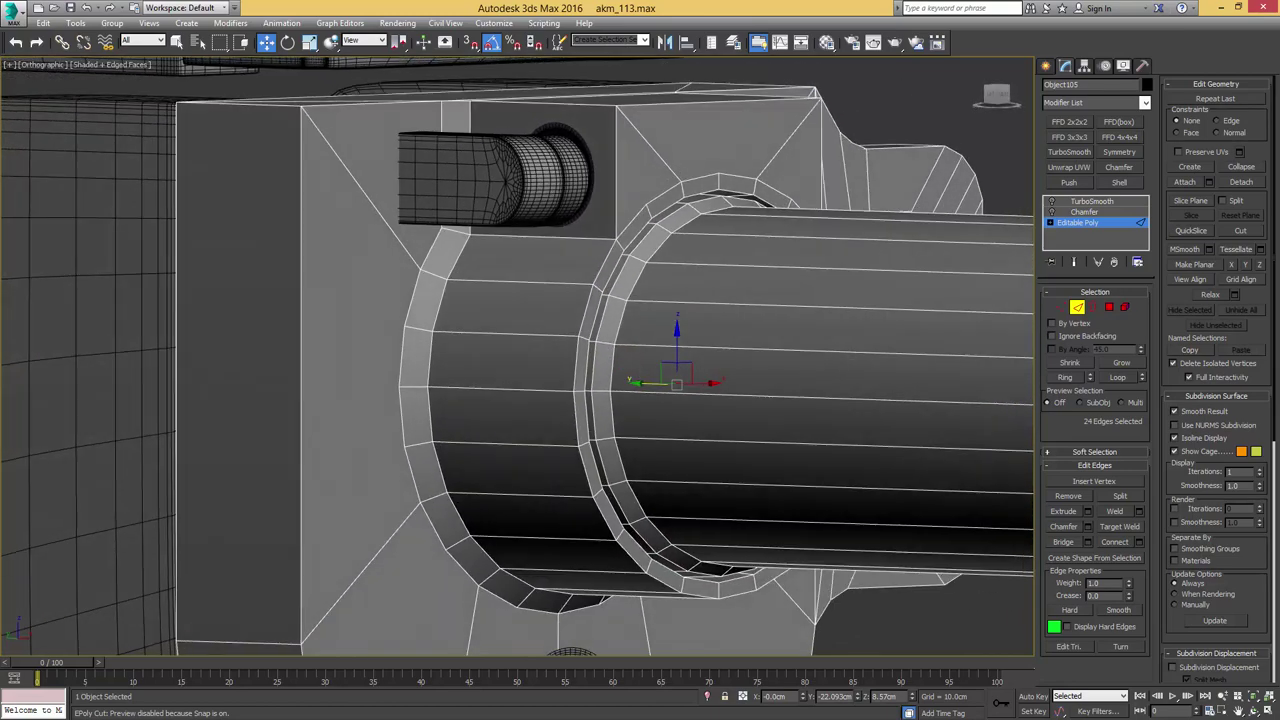
Examine the notch in the retainer's barrel collar on the reference photo in Windows Photo Viewer
{"action": "left_click_drag", "start_coordinate": [1279, 166], "coordinate": [999, 140]}
{"action": "scroll", "coordinate": [922, 540], "scroll_direction": "up", "scroll_amount": 4}
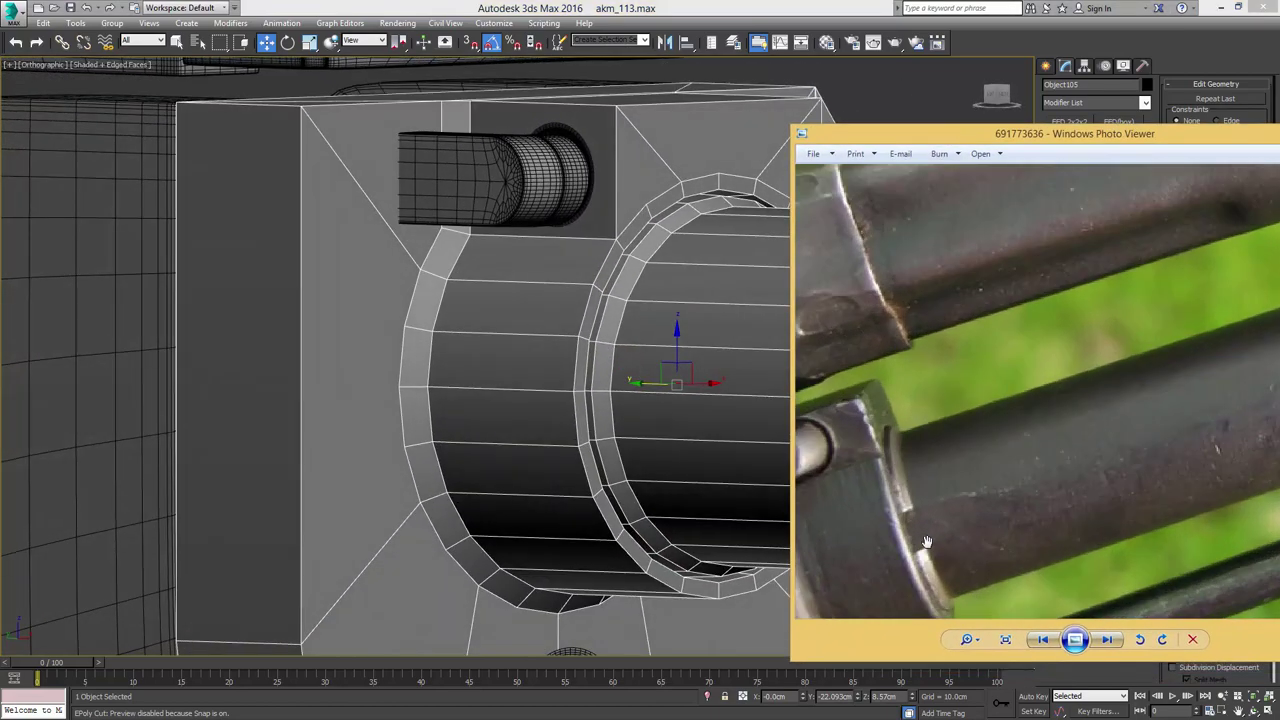
{"action": "left_click_drag", "start_coordinate": [921, 546], "coordinate": [940, 477]}
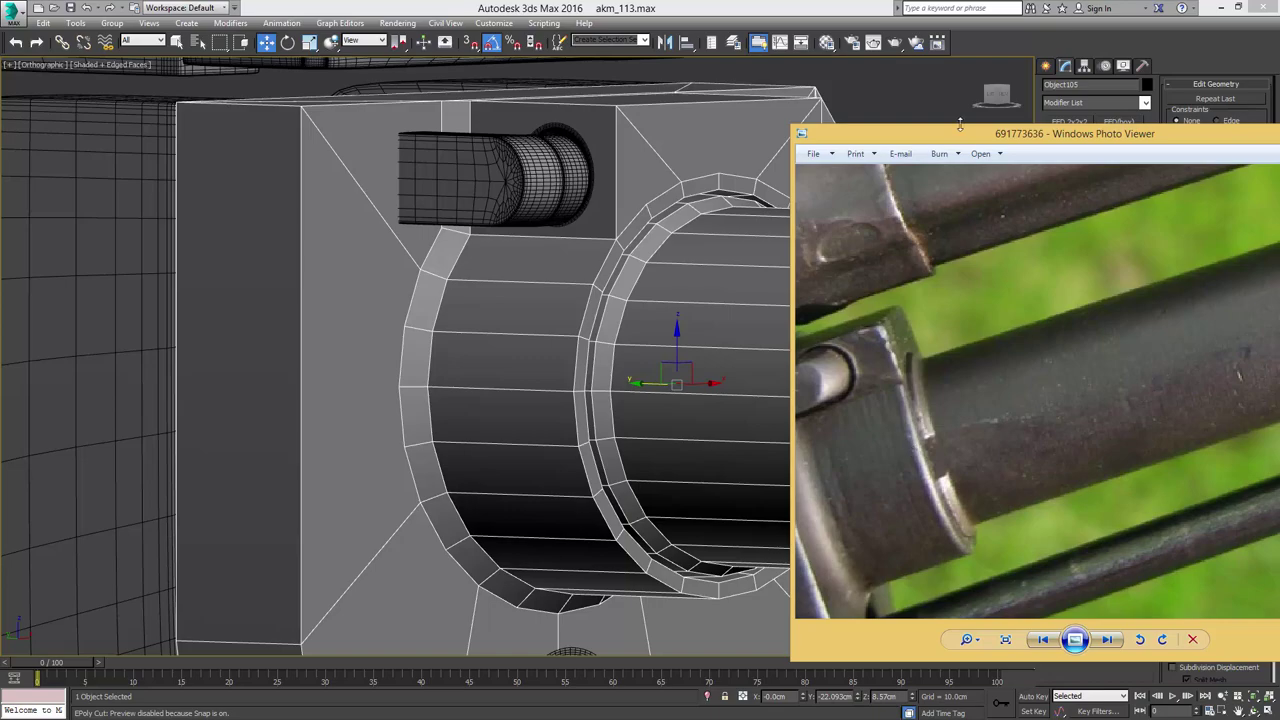
{"action": "key", "text": "alt+Tab"}
Select four polygons of the collar's stepped rim on each side of the barrel and inset them slightly
{"action": "middle_click_drag", "start_coordinate": [987, 323], "coordinate": [628, 366], "text": "alt"}
{"action": "key", "text": "4"}
{"action": "key", "text": "q"}
{"action": "left_click", "coordinate": [576, 400]}
{"action": "left_click", "coordinate": [573, 428], "text": "ctrl"}
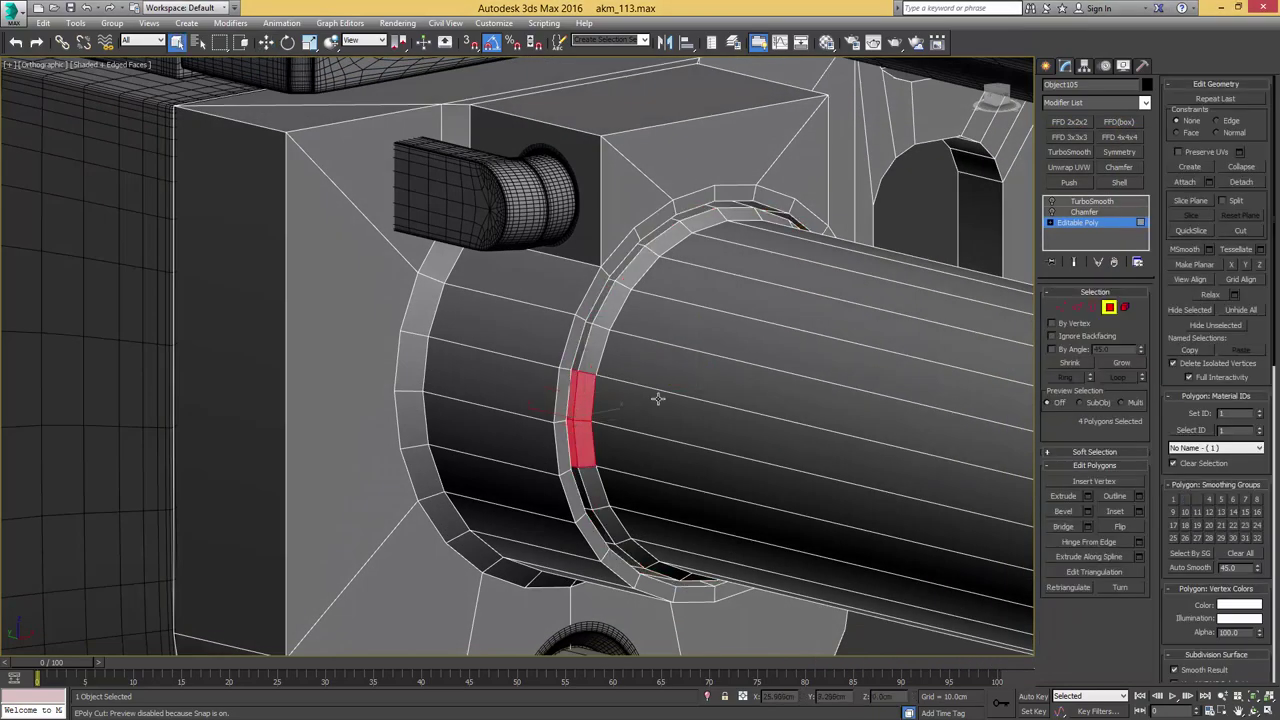
{"action": "scroll", "coordinate": [766, 397], "scroll_direction": "down", "scroll_amount": 5}
{"action": "middle_click_drag", "start_coordinate": [766, 397], "coordinate": [843, 417], "text": "alt"}
{"action": "scroll", "coordinate": [838, 418], "scroll_direction": "up", "scroll_amount": 5}
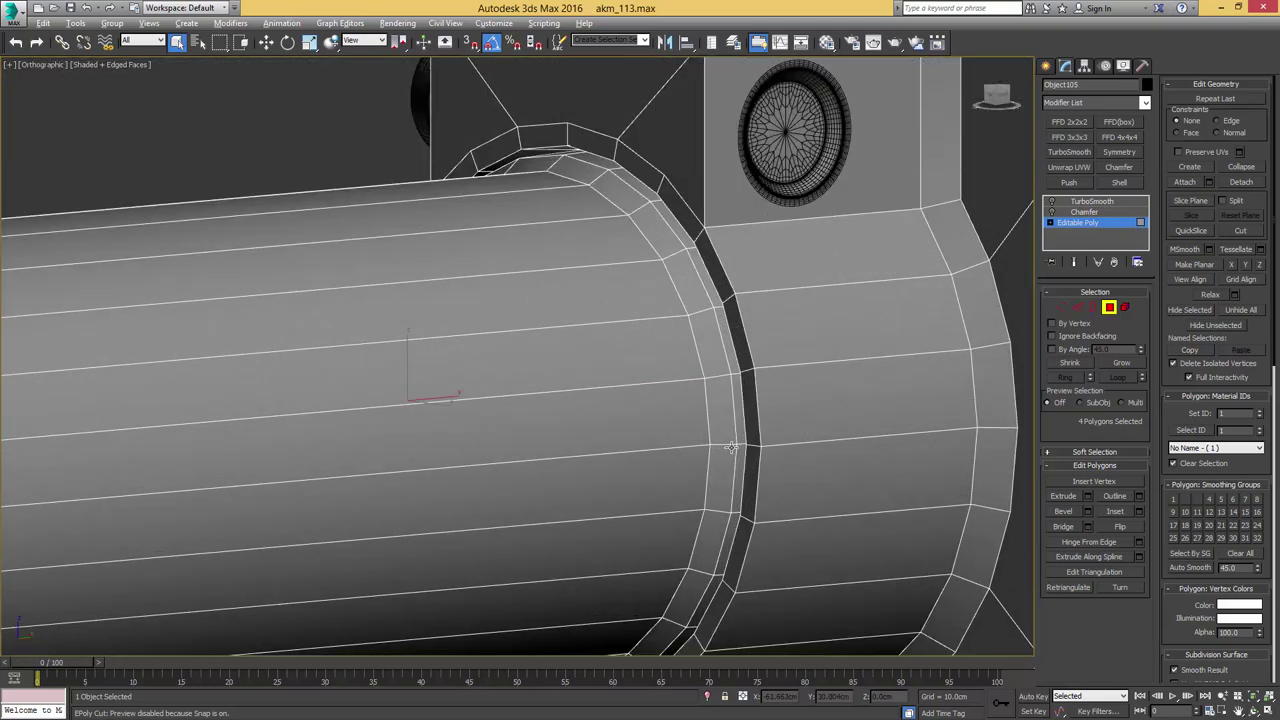
{"action": "middle_click_drag", "start_coordinate": [729, 447], "coordinate": [785, 455], "text": "alt"}
{"action": "left_click", "coordinate": [792, 470], "text": "ctrl"}
{"action": "left_click", "coordinate": [794, 405], "text": "ctrl"}
{"action": "left_click", "coordinate": [813, 445], "text": "ctrl"}
{"action": "scroll", "coordinate": [809, 443], "scroll_direction": "down", "scroll_amount": 4}
{"action": "middle_click_drag", "start_coordinate": [805, 440], "coordinate": [817, 425], "text": "alt"}
{"action": "scroll", "coordinate": [817, 424], "scroll_direction": "up", "scroll_amount": 6}
{"action": "key", "text": "i"}
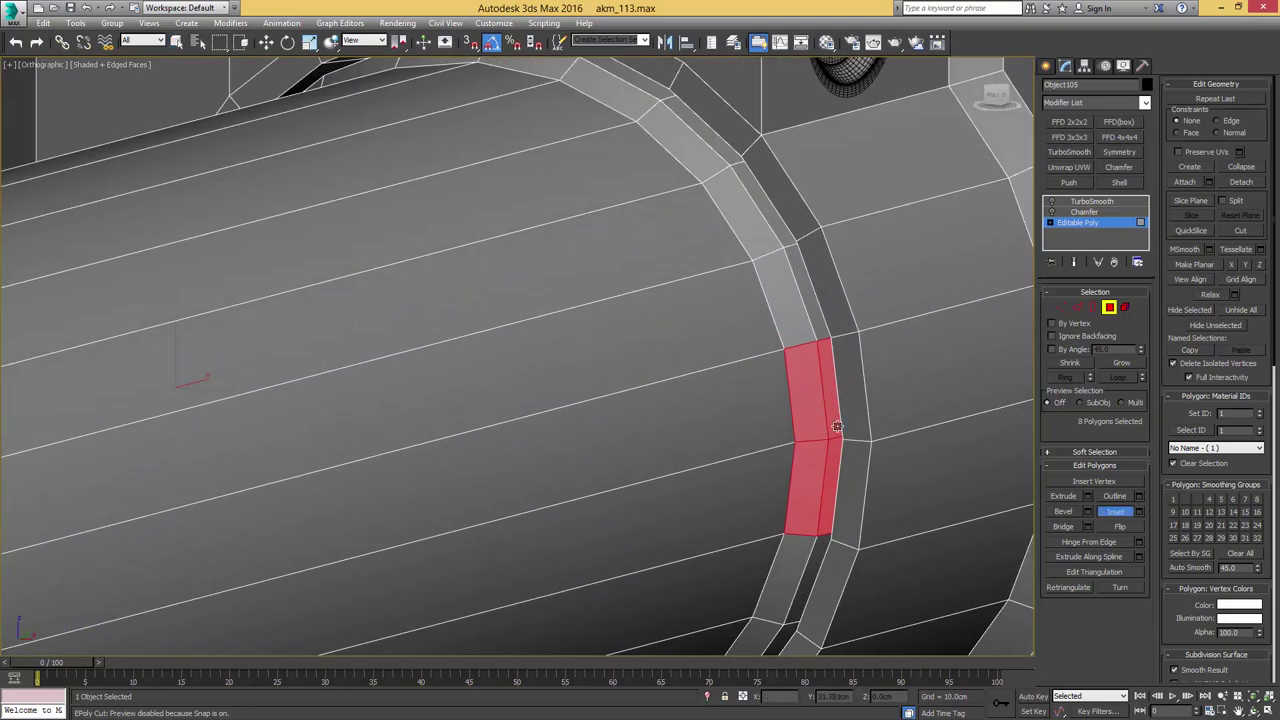
{"action": "left_click_drag", "start_coordinate": [812, 394], "coordinate": [820, 410]}
Move the eight inset rim polygons about 0.296 cm back along the barrel axis to recess a notch on each side
{"action": "scroll", "coordinate": [813, 408], "scroll_direction": "down", "scroll_amount": 5}
{"action": "middle_click_drag", "start_coordinate": [813, 408], "coordinate": [946, 417], "text": "alt"}
{"action": "key", "text": "w"}
{"action": "mouse_move", "coordinate": [698, 432]}
{"action": "middle_mouse_down"}
{"action": "mouse_move", "coordinate": [768, 407]}
{"action": "mouse_move", "coordinate": [739, 420]}
{"action": "middle_mouse_up"}
{"action": "scroll", "coordinate": [750, 412], "scroll_direction": "up", "scroll_amount": 3}
{"action": "key", "text": "F3"}
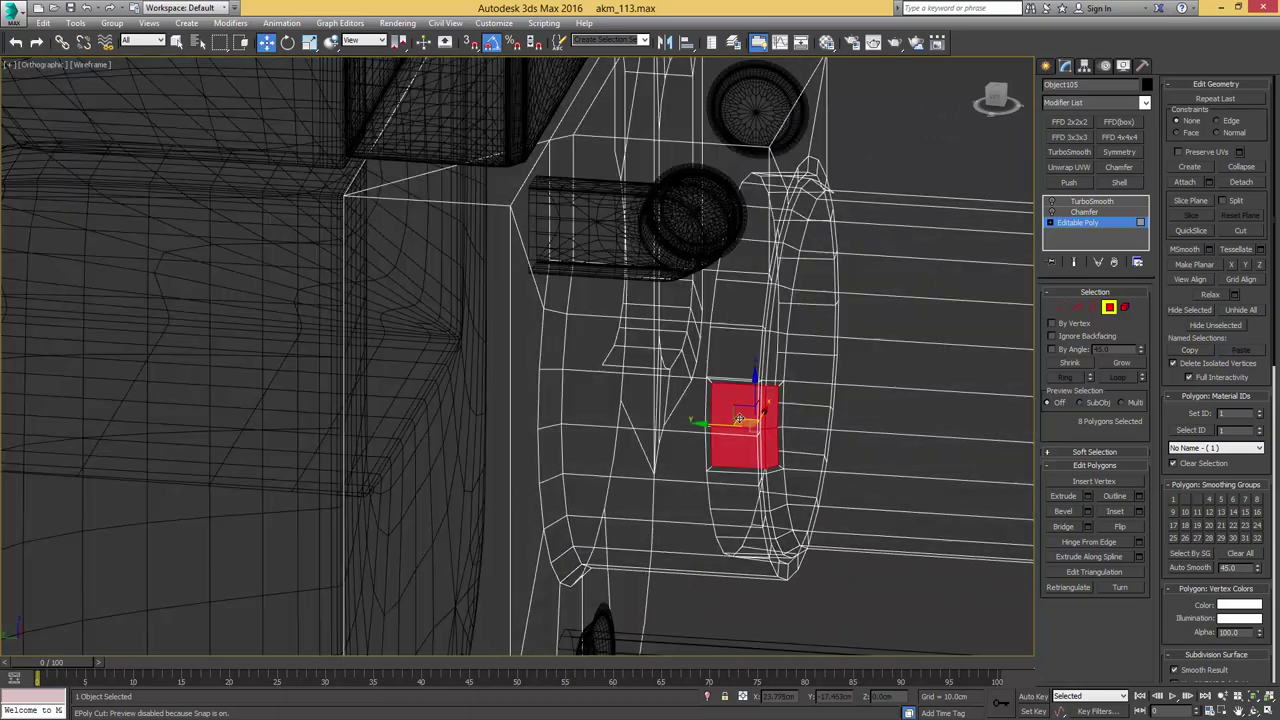
{"action": "left_click_drag", "start_coordinate": [708, 425], "coordinate": [630, 424]}
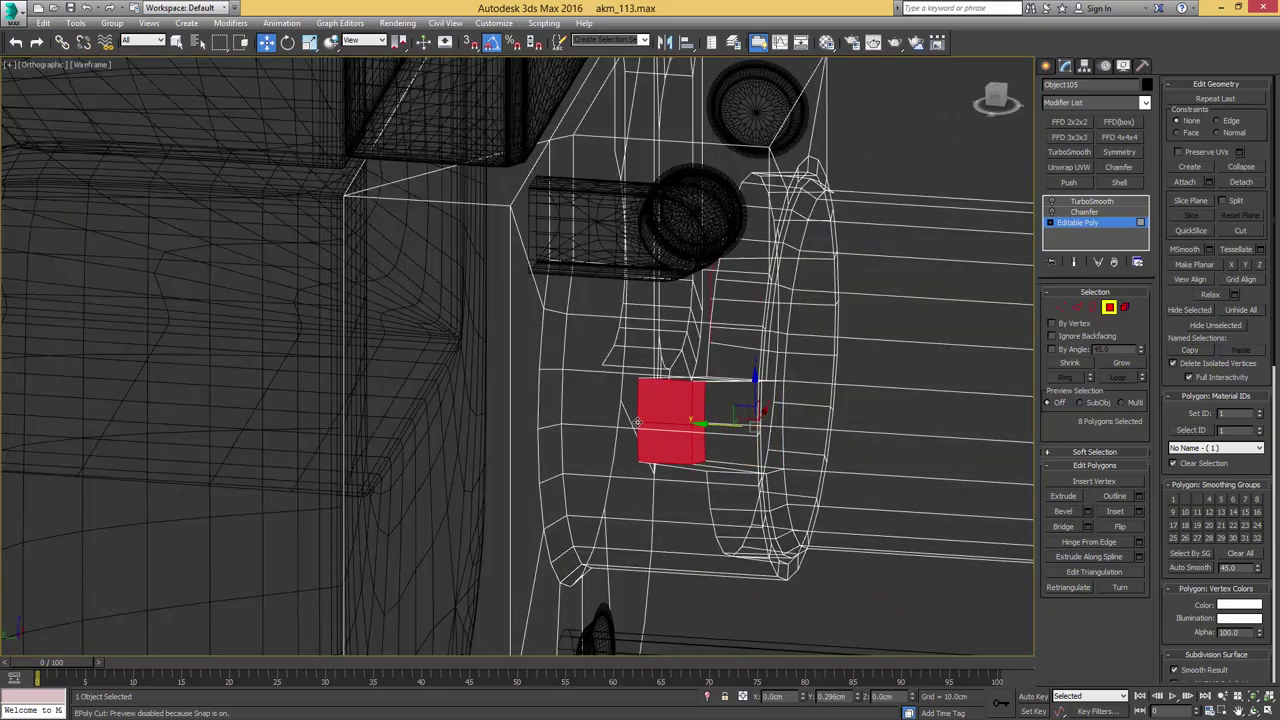
{"action": "key", "text": "F3"}
{"action": "middle_click_drag", "start_coordinate": [700, 419], "coordinate": [696, 409], "text": "alt"}
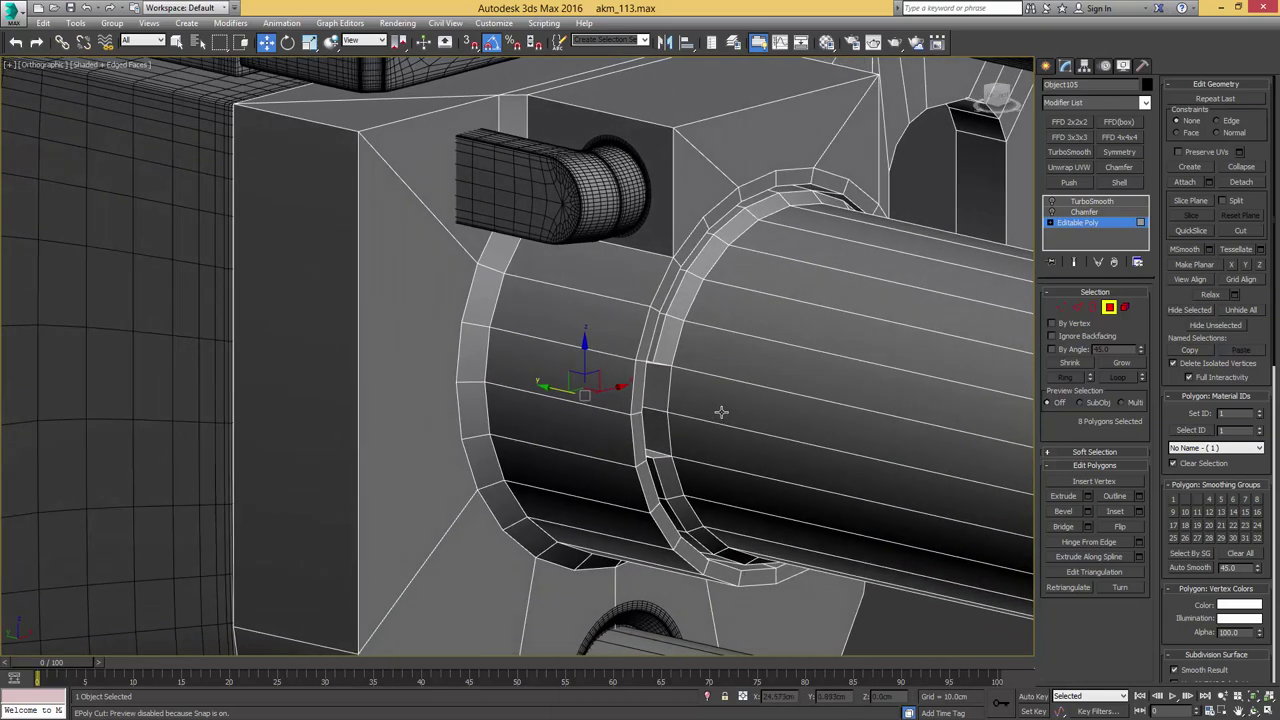
Grow the notch polygon selection, re-enable Chamfer and TurboSmooth and check the shaded collar
{"action": "key", "text": "F3"}
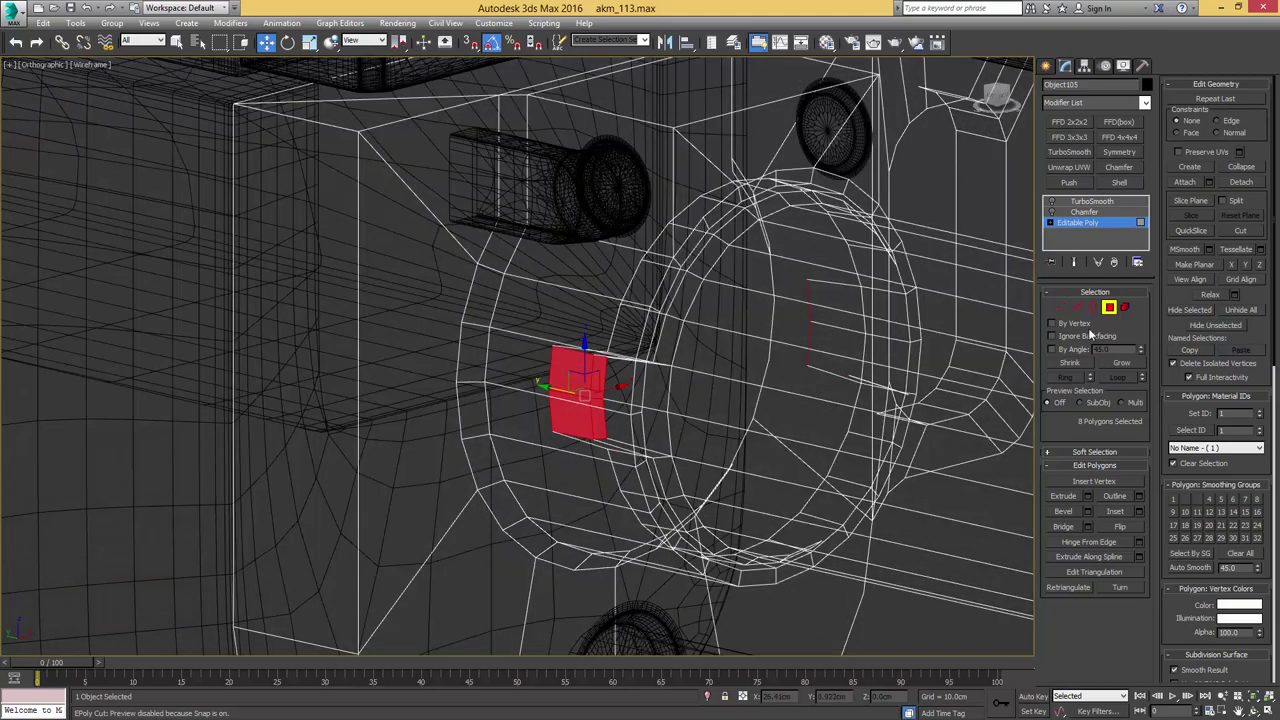
{"action": "left_click", "coordinate": [1119, 364]}
{"action": "key", "text": "F3"}
{"action": "mouse_move", "coordinate": [951, 449]}
{"action": "middle_mouse_down", "text": "alt"}
{"action": "mouse_move", "coordinate": [794, 266]}
{"action": "mouse_move", "coordinate": [777, 349]}
{"action": "mouse_move", "coordinate": [971, 393]}
{"action": "middle_mouse_up", "text": "alt"}
{"action": "left_click", "coordinate": [1050, 215]}
{"action": "left_click", "coordinate": [1090, 201]}
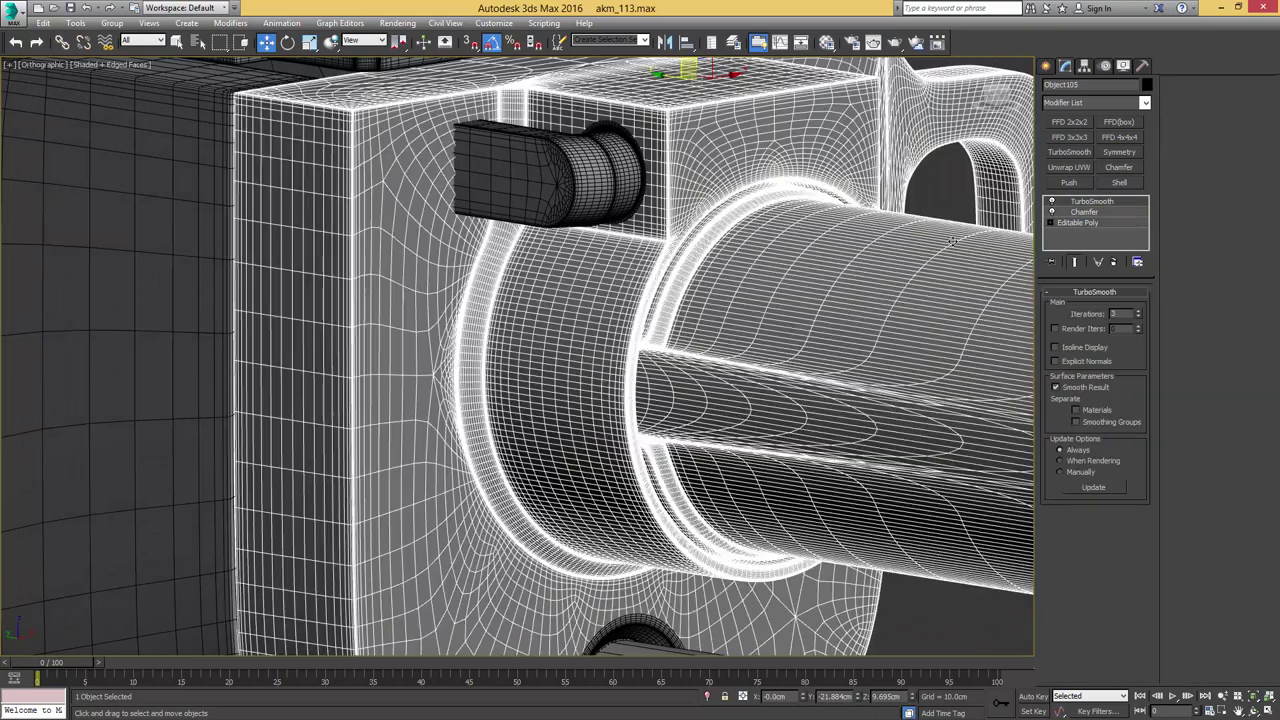
{"action": "key", "text": "F4"}
{"action": "scroll", "coordinate": [860, 258], "scroll_direction": "down", "scroll_amount": 4}
{"action": "middle_click_drag", "start_coordinate": [860, 258], "coordinate": [897, 288], "text": "alt"}
{"action": "scroll", "coordinate": [898, 291], "scroll_direction": "down", "scroll_amount": 2}
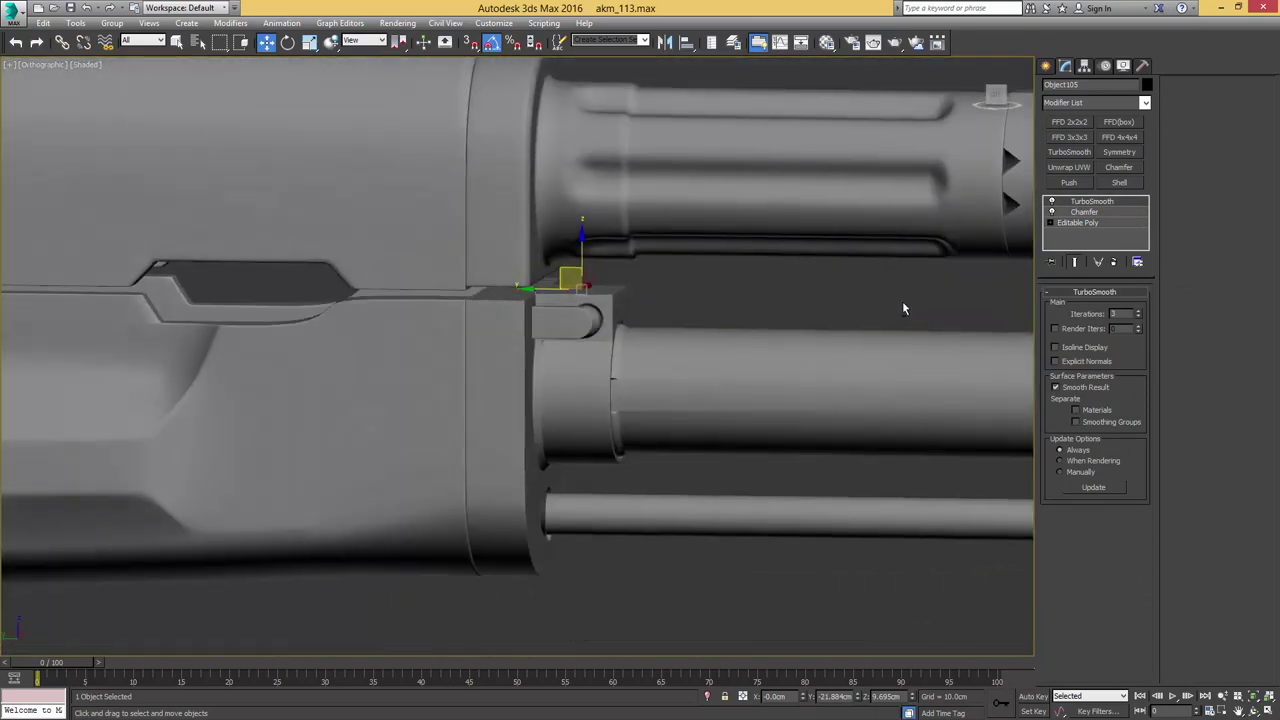
Connect the barrel's lengthwise edges with a supporting loop and slide it about 2.668 cm towards the retainer collar
{"action": "left_click", "coordinate": [1073, 223]}
{"action": "key", "text": "F4"}
{"action": "key", "text": "2"}
{"action": "left_click_drag", "start_coordinate": [746, 477], "coordinate": [811, 308]}
{"action": "key", "text": "ctrl+shift+e"}
{"action": "middle_click_drag", "start_coordinate": [875, 347], "coordinate": [795, 319]}
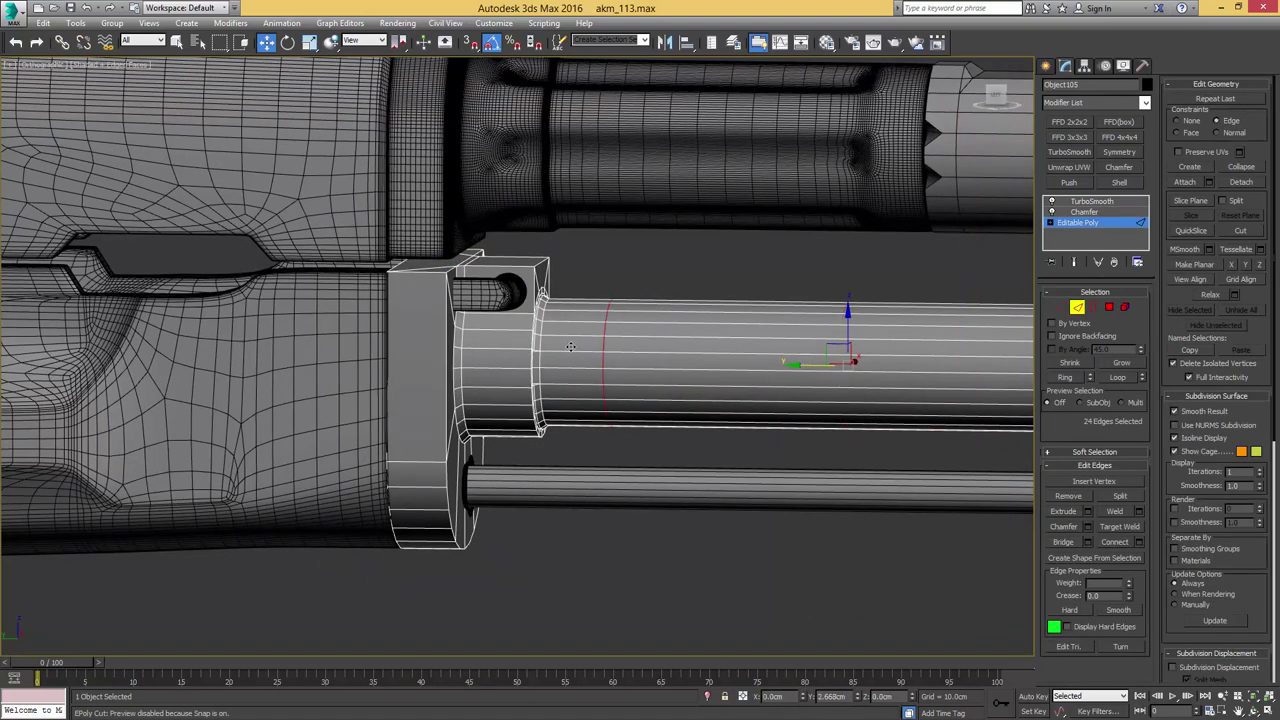
{"action": "key", "text": "2"}
{"action": "left_click", "coordinate": [1083, 202]}
{"action": "key", "text": "F4"}
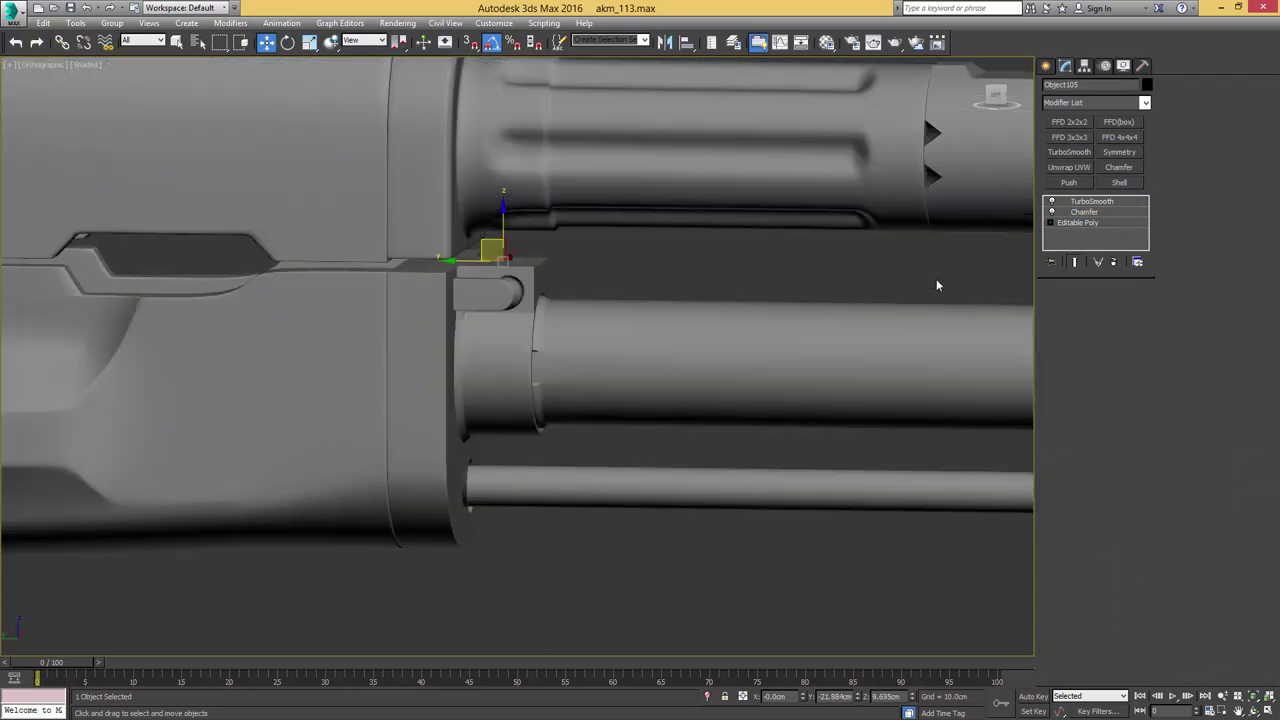
Set the retainer mesh's Chamfer amount to 0.034 cm to soften its edges
{"action": "middle_click_drag", "start_coordinate": [617, 290], "coordinate": [826, 252]}
{"action": "middle_click_drag", "start_coordinate": [826, 252], "coordinate": [743, 252], "text": "alt"}
{"action": "scroll", "coordinate": [757, 288], "scroll_direction": "up", "scroll_amount": 6}
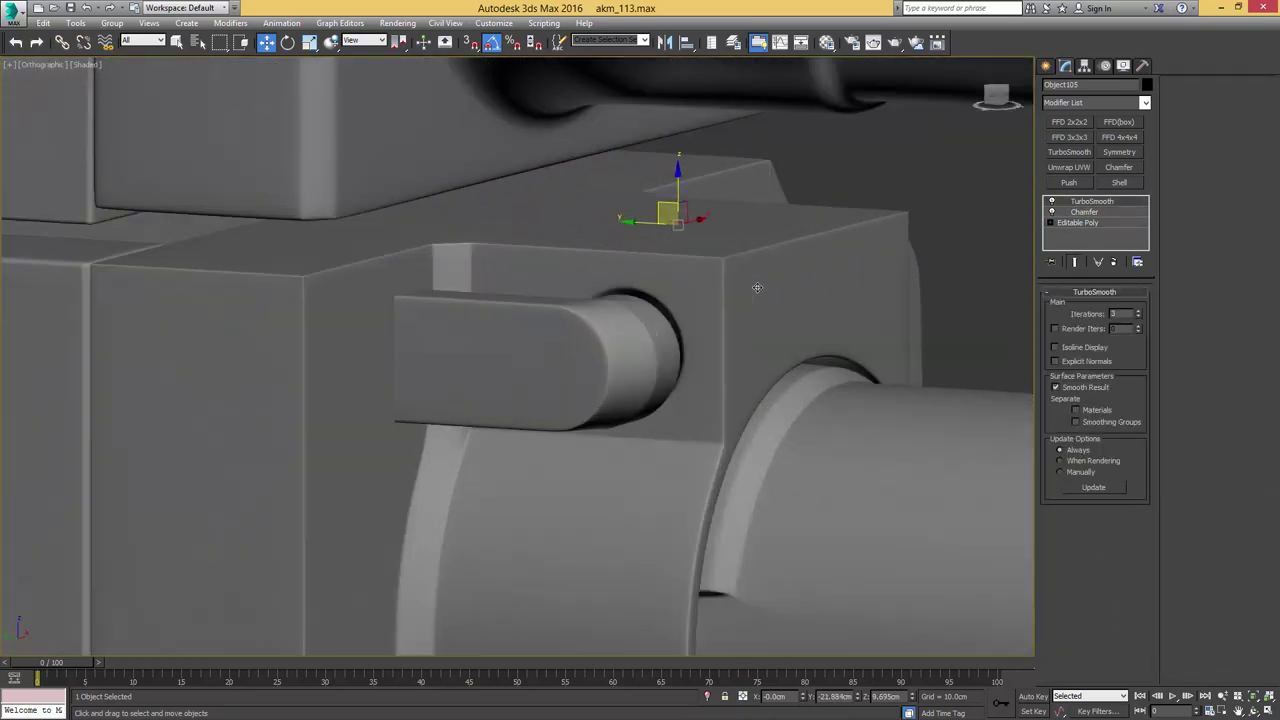
{"action": "left_click", "coordinate": [1085, 212]}
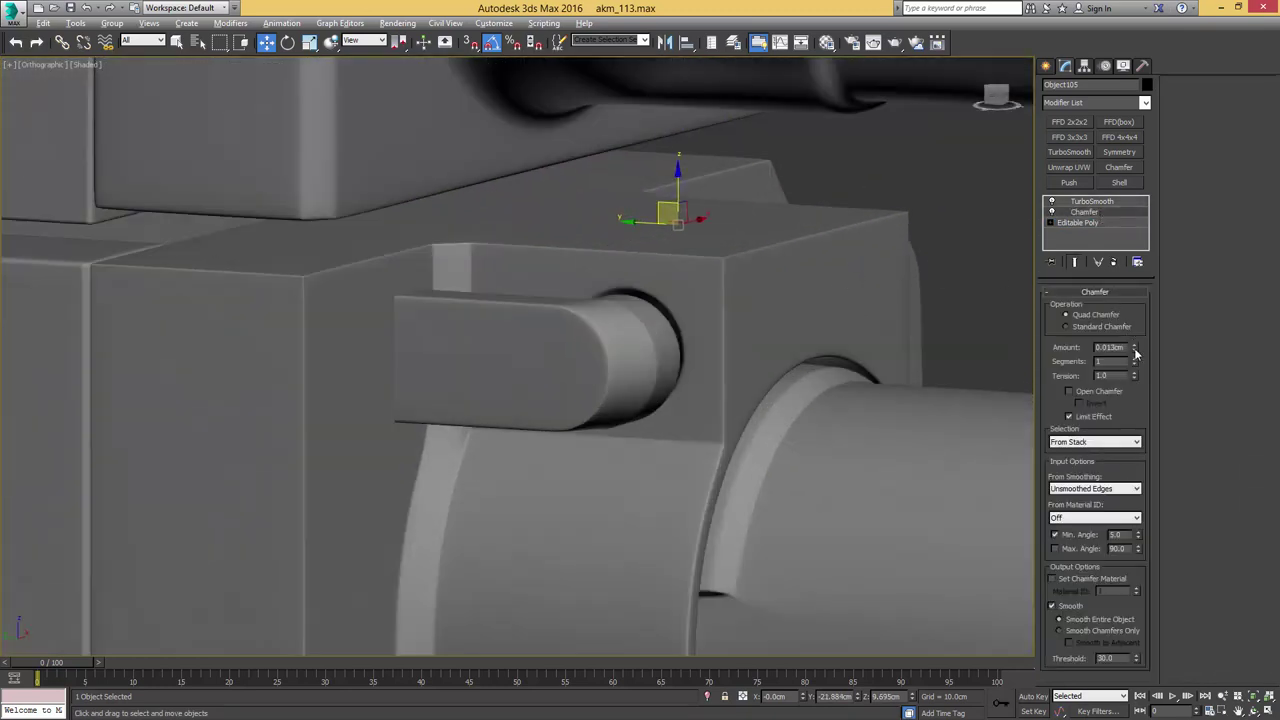
{"action": "left_click_drag", "start_coordinate": [1135, 343], "coordinate": [1138, 334]}
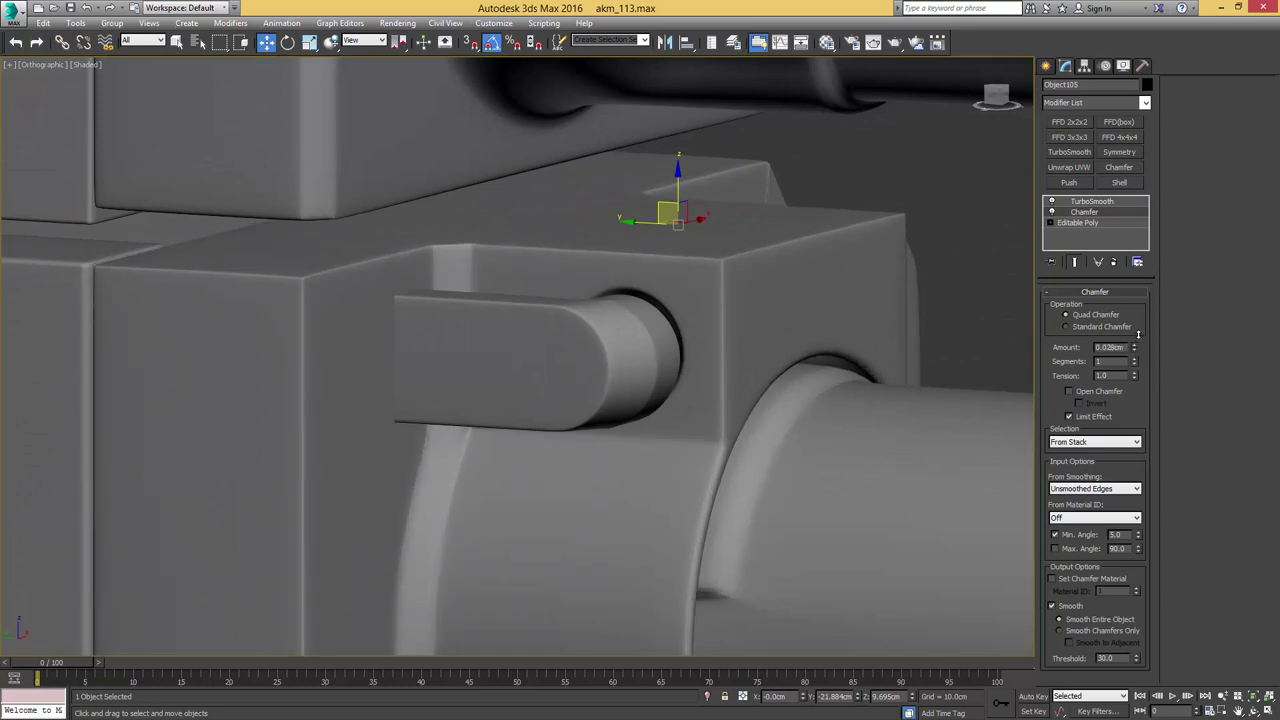
{"action": "left_click_drag", "start_coordinate": [1138, 332], "coordinate": [1138, 331]}
{"action": "scroll", "coordinate": [888, 272], "scroll_direction": "down", "scroll_amount": 6}
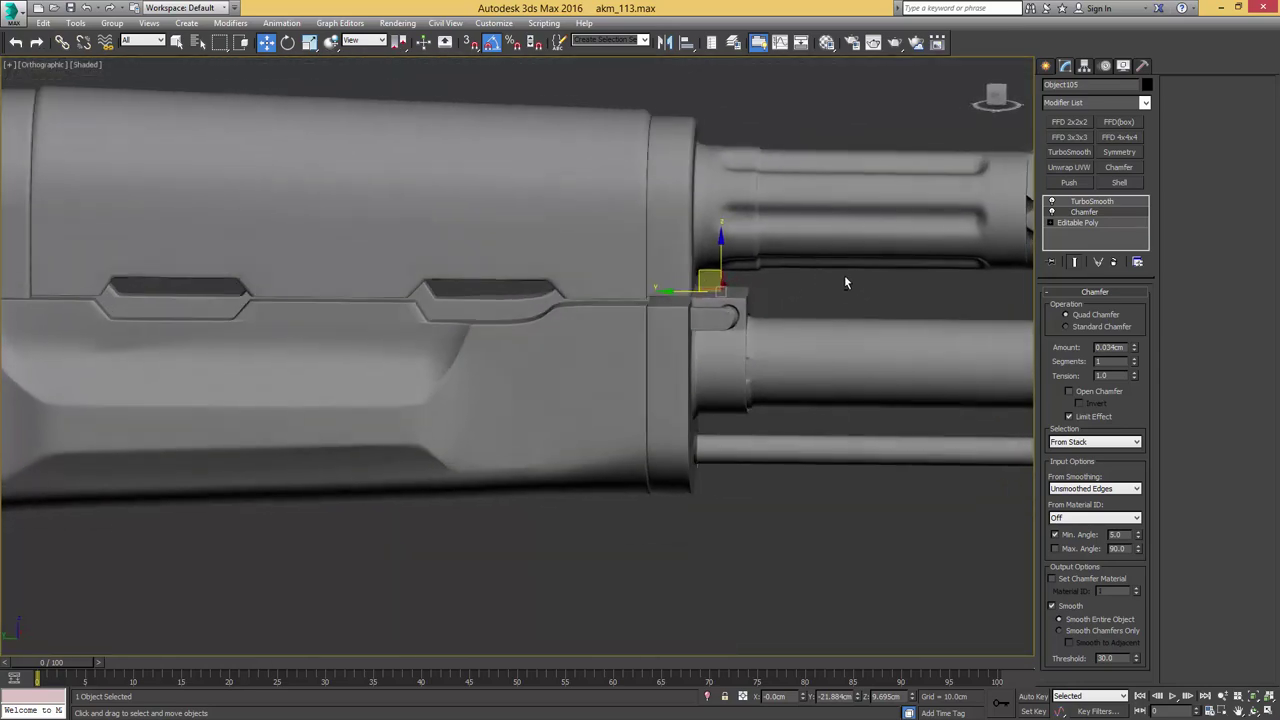
Copy the mesh's modifiers and detach the front sight with its barrel section as a separate object
{"action": "middle_click_drag", "start_coordinate": [846, 280], "coordinate": [590, 252]}
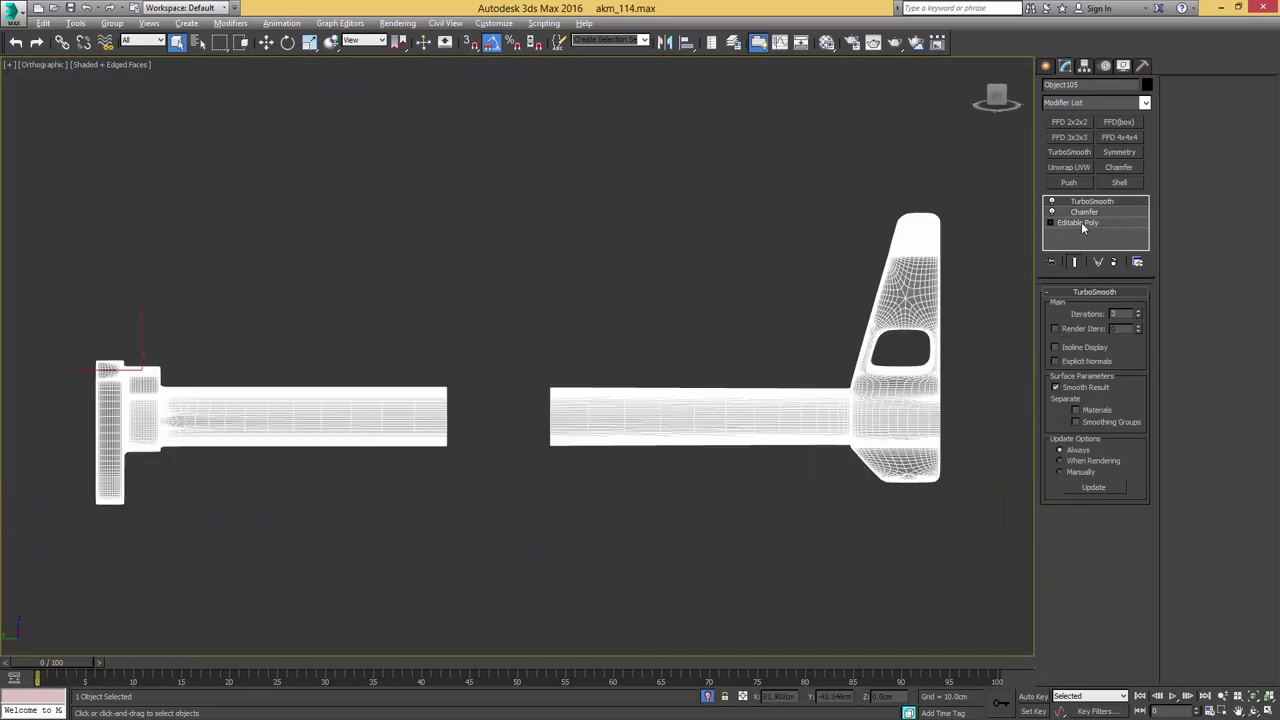
{"action": "right_click", "coordinate": [1089, 213]}
{"action": "left_click", "coordinate": [1130, 273]}
{"action": "left_click", "coordinate": [1085, 225]}
{"action": "key", "text": "5"}
{"action": "left_click_drag", "start_coordinate": [770, 506], "coordinate": [966, 192]}
{"action": "left_click", "coordinate": [1241, 182]}
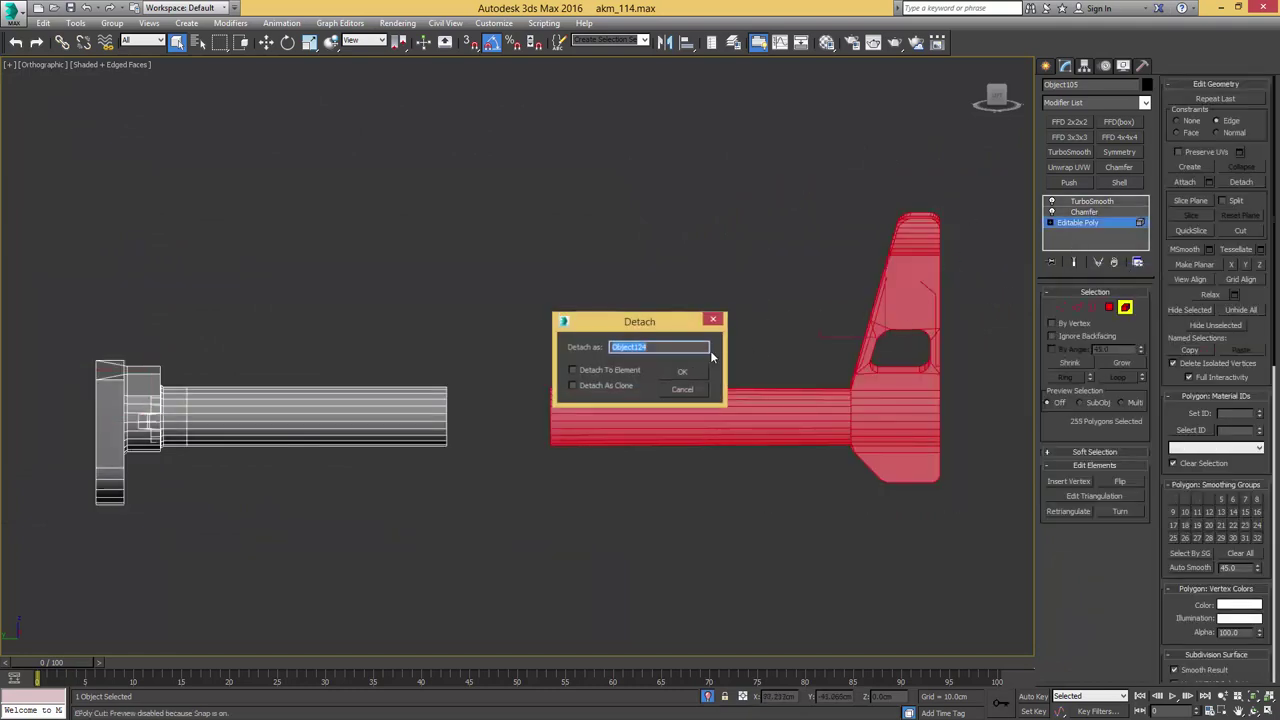
{"action": "left_click", "coordinate": [692, 373]}
{"action": "left_click", "coordinate": [689, 372]}
Paste the copied modifiers onto the detached front sight and barrel object
{"action": "left_click", "coordinate": [814, 399]}
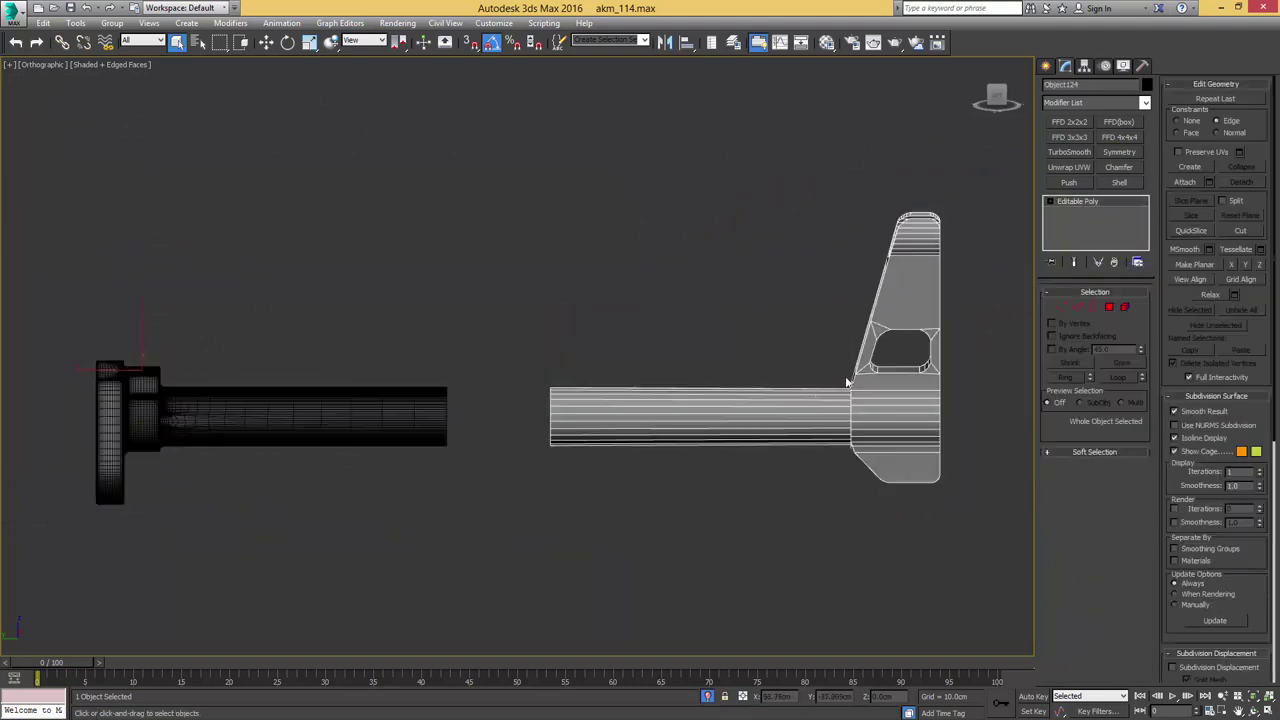
{"action": "right_click", "coordinate": [1074, 204]}
{"action": "left_click", "coordinate": [1109, 212]}
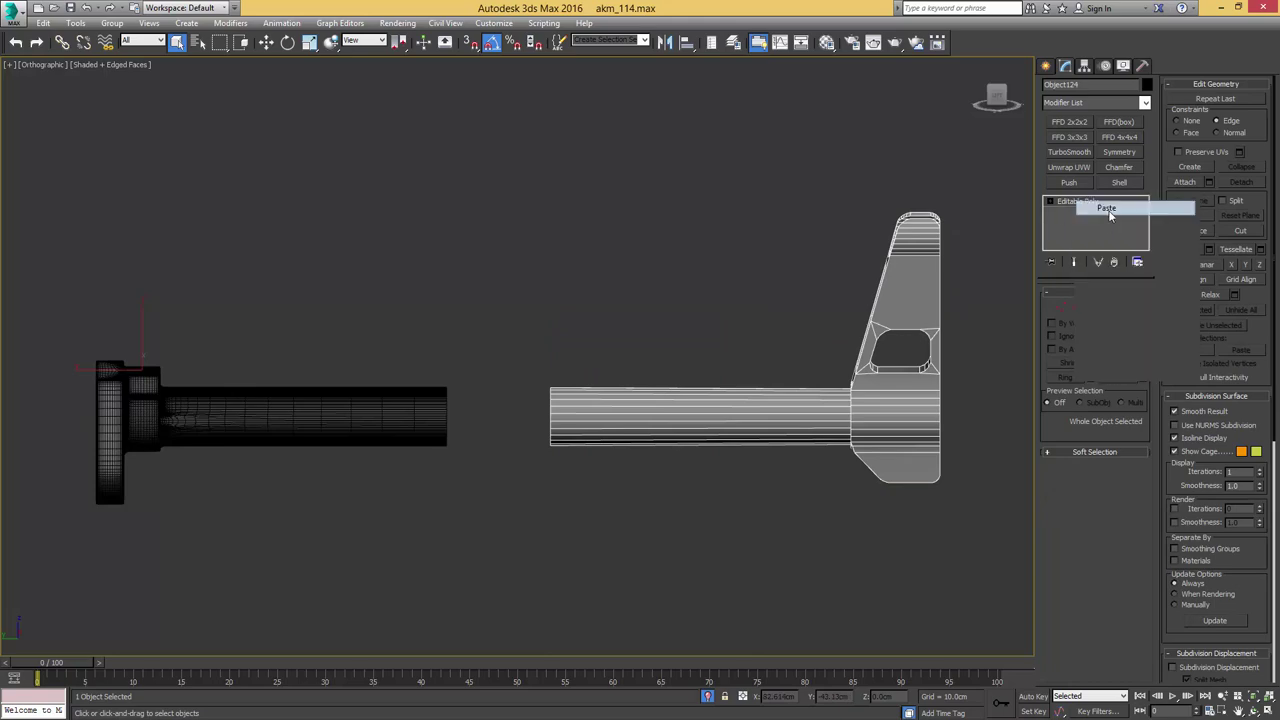
Connect the lengthwise edges on both sides of the handguard retainer's sling loop opening with a middle supporting loop
{"action": "left_click", "coordinate": [250, 419]}
{"action": "middle_click_drag", "start_coordinate": [434, 334], "coordinate": [291, 330], "text": "alt"}
{"action": "scroll", "coordinate": [291, 330], "scroll_direction": "up", "scroll_amount": 4}
{"action": "key", "text": "F4"}
{"action": "middle_click_drag", "start_coordinate": [640, 340], "coordinate": [625, 328], "text": "alt"}
{"action": "scroll", "coordinate": [625, 328], "scroll_direction": "up", "scroll_amount": 2}
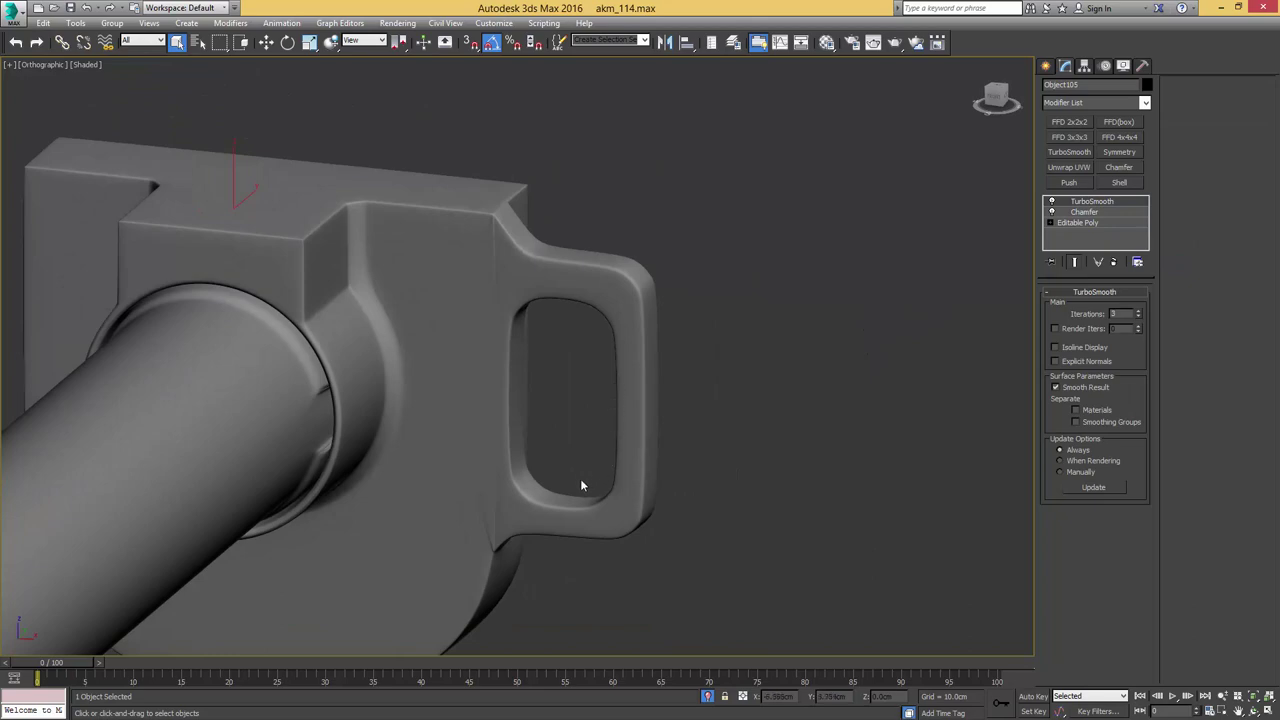
{"action": "left_click", "coordinate": [1067, 224]}
{"action": "key", "text": "F4"}
{"action": "middle_click_drag", "start_coordinate": [518, 392], "coordinate": [635, 298]}
{"action": "key", "text": "2"}
{"action": "key", "text": "F3"}
{"action": "left_click_drag", "start_coordinate": [764, 316], "coordinate": [760, 316]}
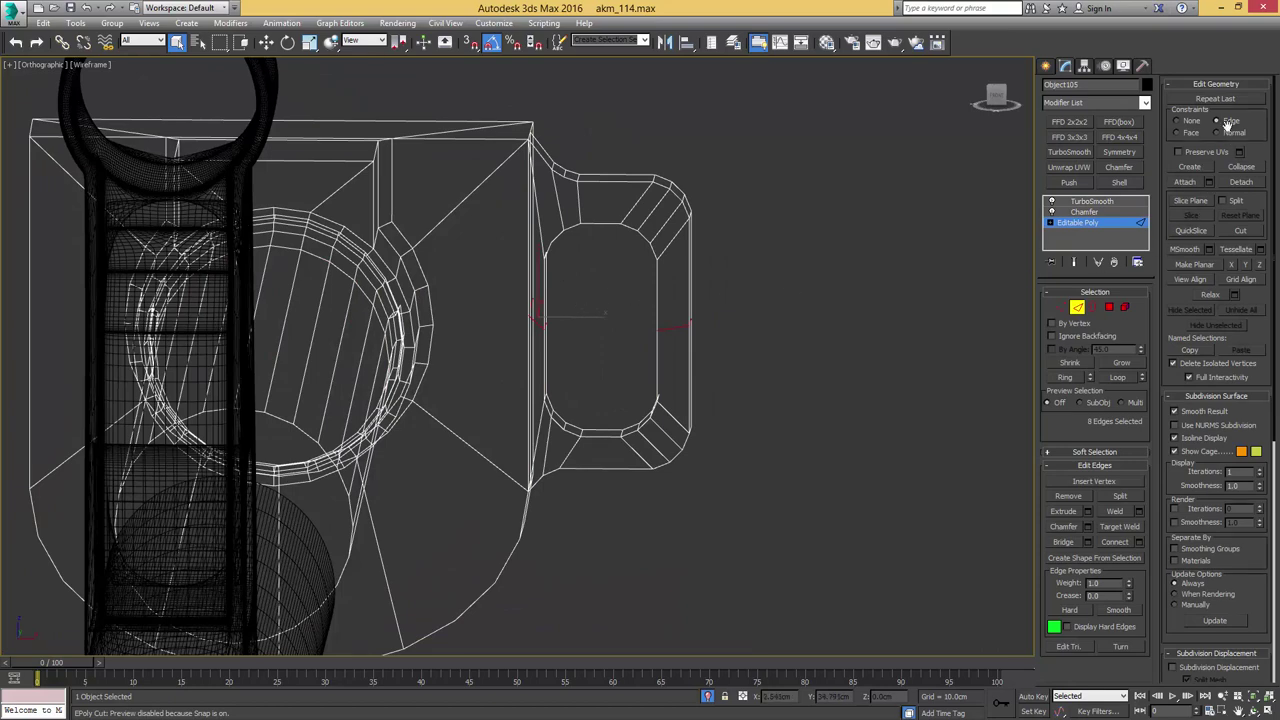
Add a second supporting loop on both sides of the sling loop and slide it up near the opening's upper corners
{"action": "left_click_drag", "start_coordinate": [702, 288], "coordinate": [520, 292]}
{"action": "key", "text": "ctrl+z"}
{"action": "key", "text": "w"}
{"action": "left_click_drag", "start_coordinate": [543, 341], "coordinate": [546, 365]}
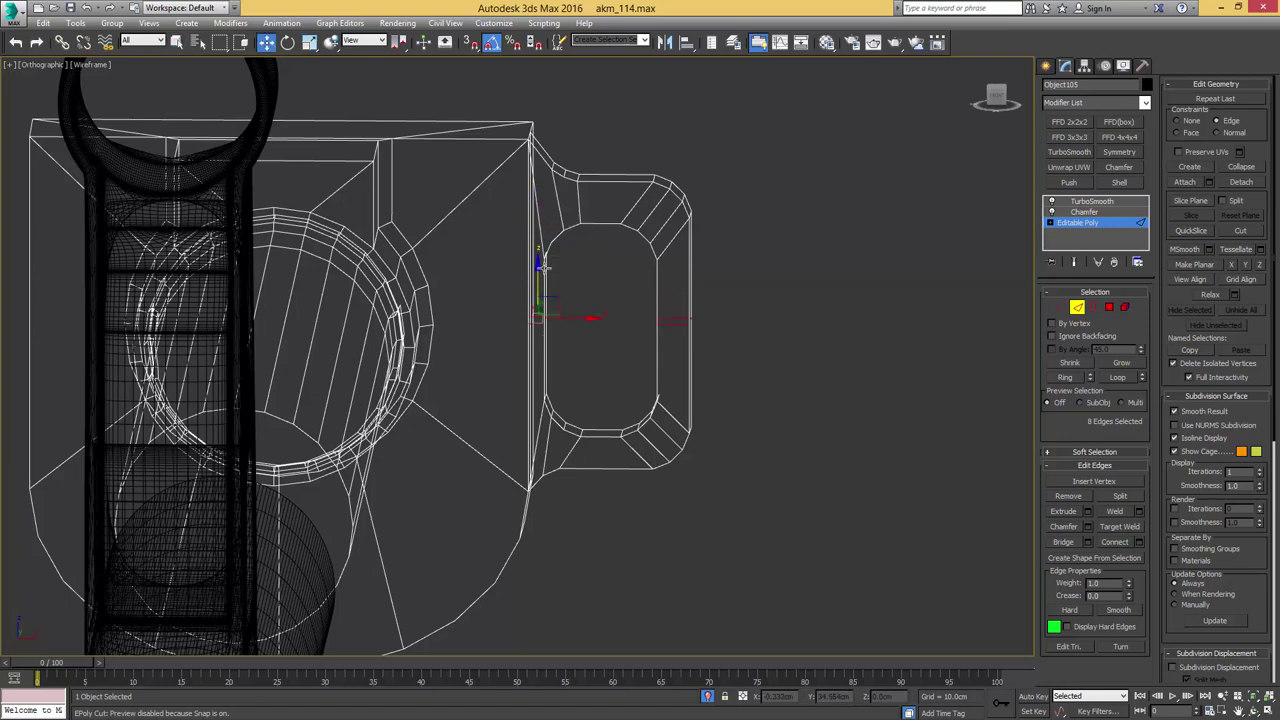
{"action": "key", "text": "F3"}
{"action": "left_click_drag", "start_coordinate": [540, 230], "coordinate": [540, 234]}
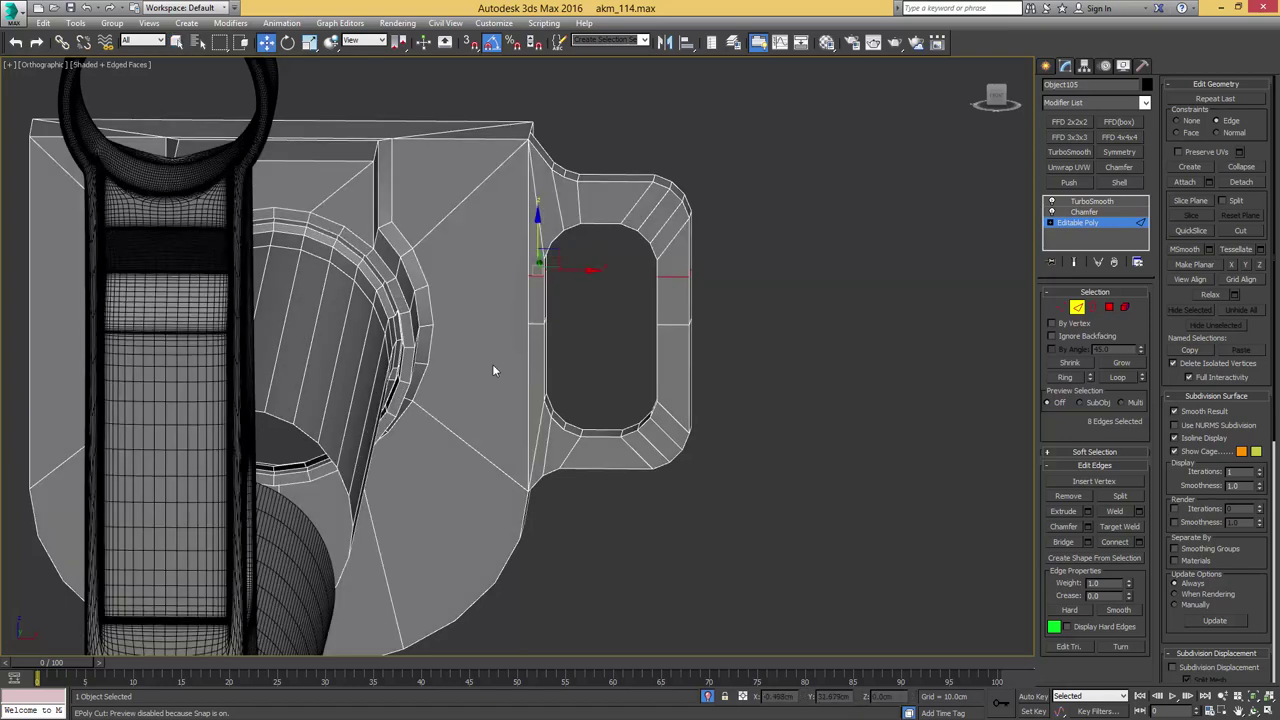
Add a third supporting loop near the lower corners of the sling loop opening and show the smoothed result
{"action": "left_click_drag", "start_coordinate": [708, 358], "coordinate": [730, 354]}
{"action": "key", "text": "ctrl+shift+e"}
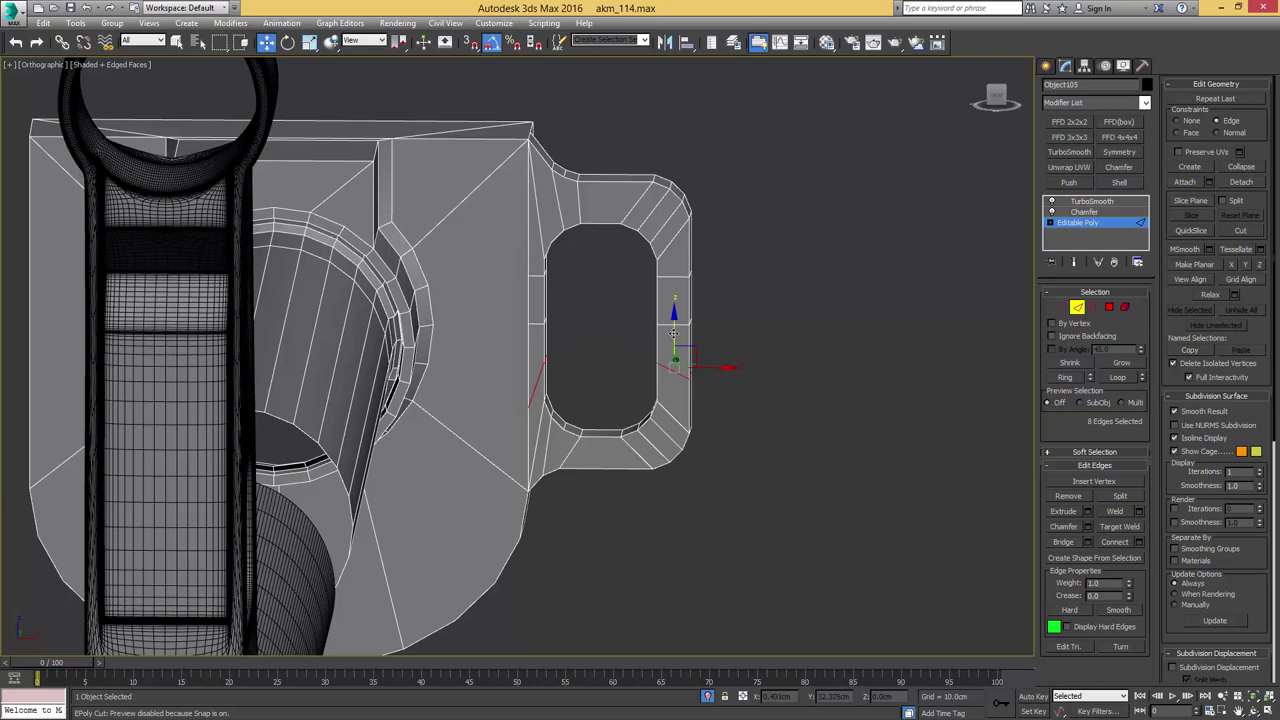
{"action": "left_click_drag", "start_coordinate": [688, 242], "coordinate": [688, 240]}
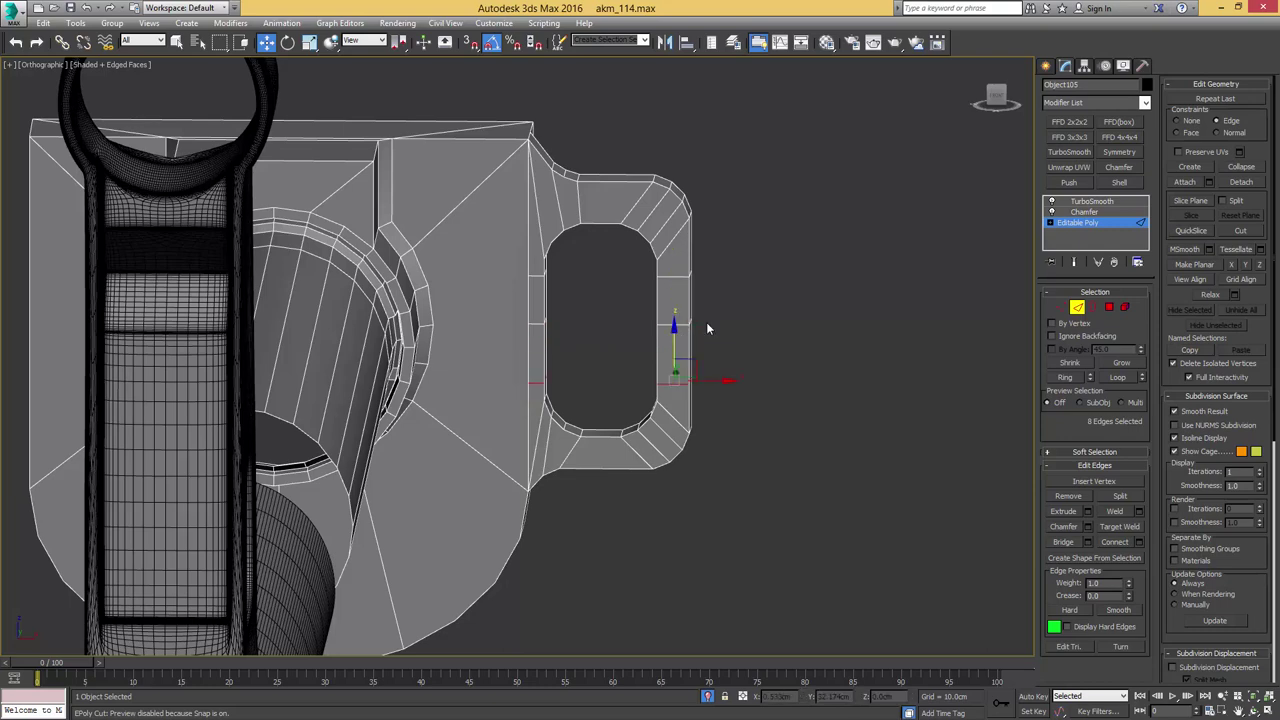
{"action": "key", "text": "2"}
{"action": "left_click", "coordinate": [1070, 202]}
{"action": "key", "text": "F4"}
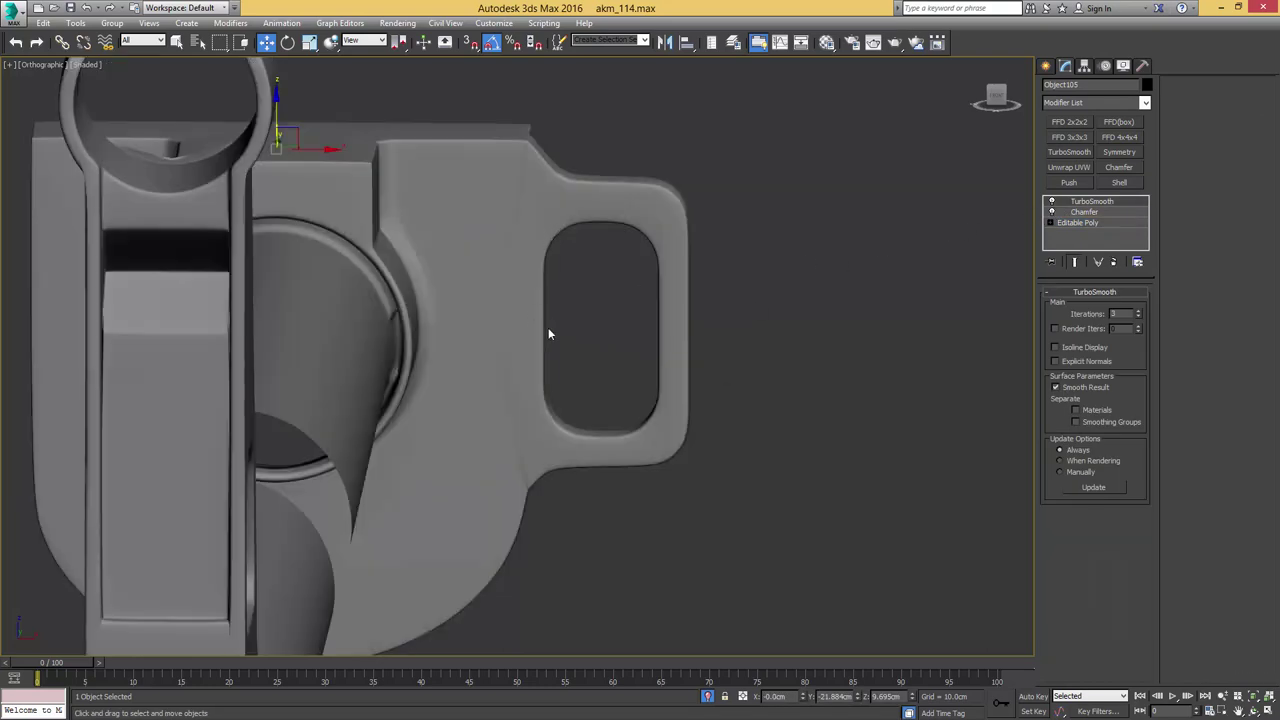
Add supporting edge loops across the sling loop's upper and lower bars, then display the smoothed mesh
{"action": "left_click", "coordinate": [1076, 222]}
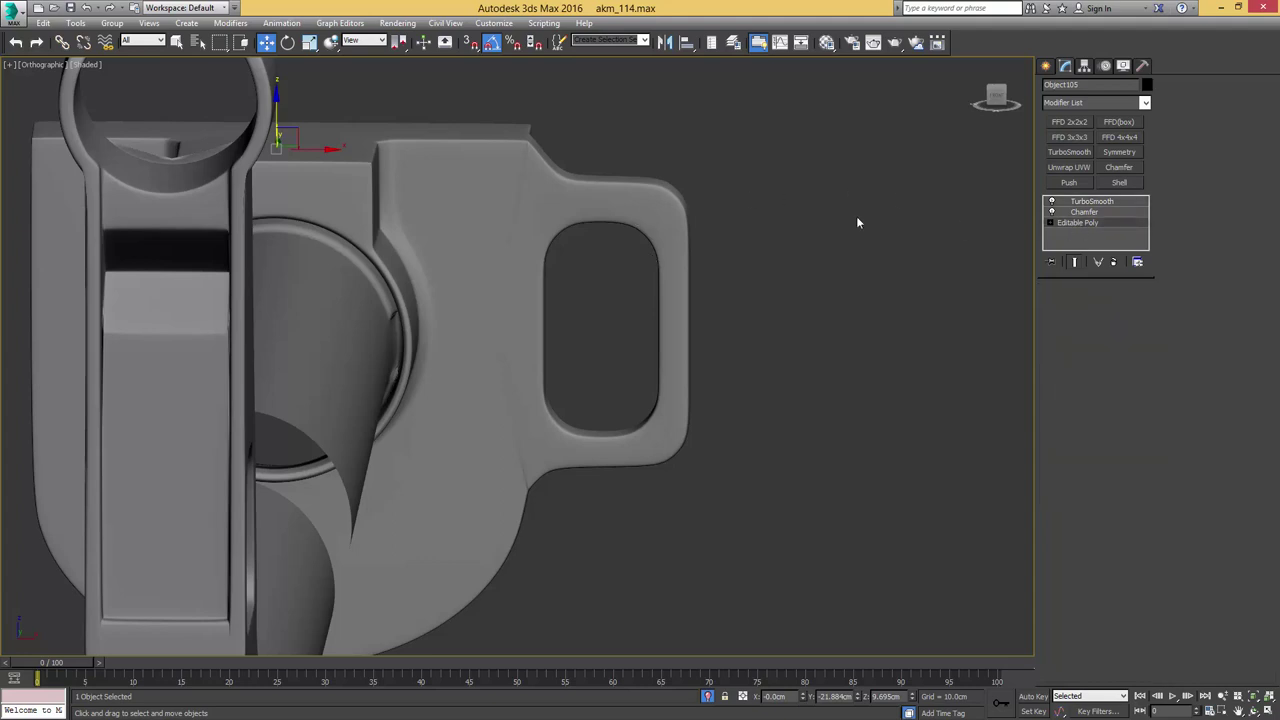
{"action": "key", "text": "F4"}
{"action": "key", "text": "ctrl+shift+e"}
{"action": "left_click_drag", "start_coordinate": [645, 201], "coordinate": [660, 201]}
{"action": "left_click", "coordinate": [600, 474]}
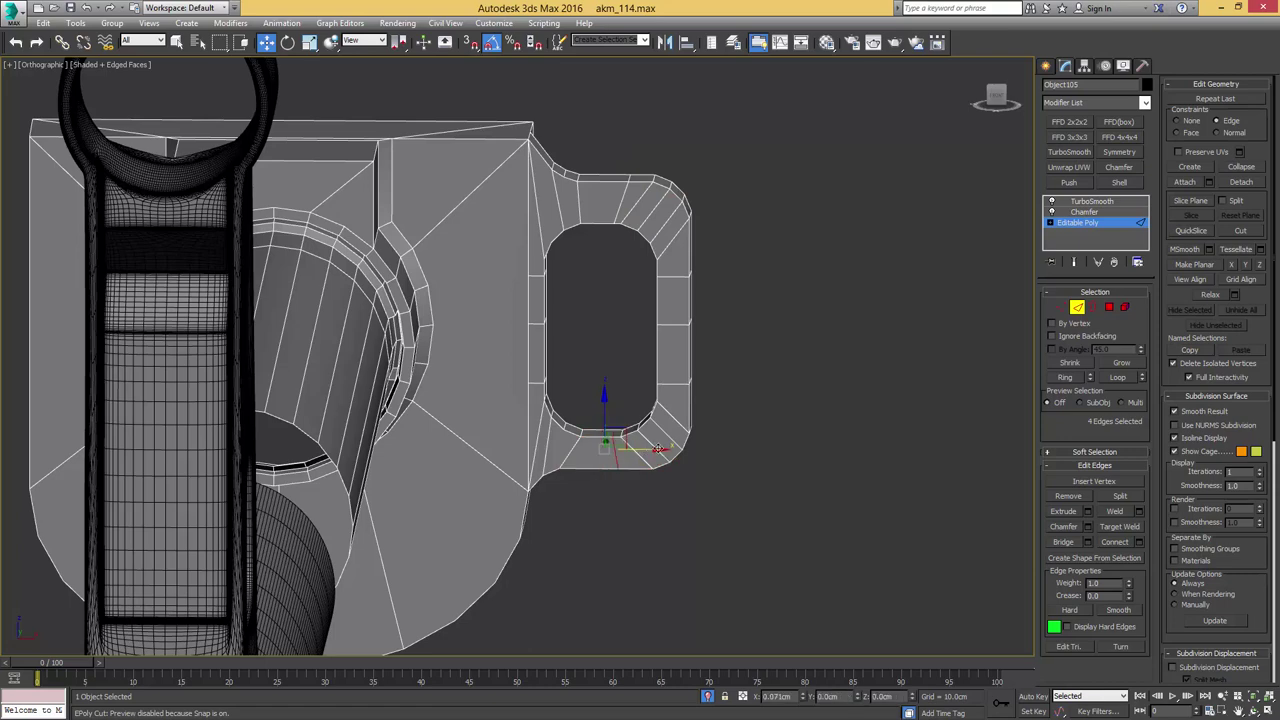
{"action": "left_click", "coordinate": [1062, 200]}
{"action": "key", "text": "F4"}
Select the detached front sight and barrel object and isolate it from the rest of the rifle
{"action": "mouse_move", "coordinate": [372, 320]}
{"action": "middle_mouse_down"}
{"action": "mouse_move", "coordinate": [486, 286]}
{"action": "mouse_move", "coordinate": [660, 293]}
{"action": "middle_mouse_up"}
{"action": "scroll", "coordinate": [486, 286], "scroll_direction": "down", "scroll_amount": 3}
{"action": "middle_click_drag", "start_coordinate": [805, 324], "coordinate": [377, 304]}
{"action": "middle_click_drag", "start_coordinate": [845, 300], "coordinate": [536, 285]}
{"action": "scroll", "coordinate": [536, 285], "scroll_direction": "down", "scroll_amount": 2}
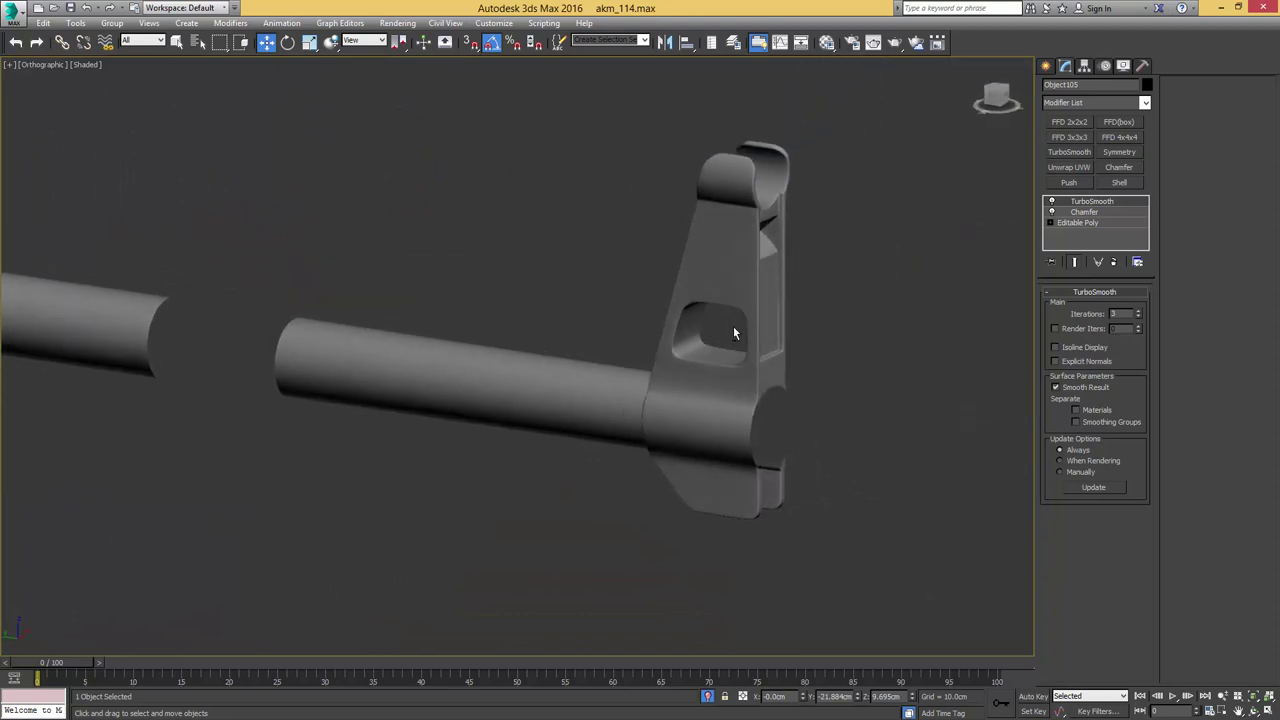
{"action": "middle_click_drag", "start_coordinate": [692, 343], "coordinate": [752, 283]}
{"action": "scroll", "coordinate": [752, 283], "scroll_direction": "up", "scroll_amount": 3}
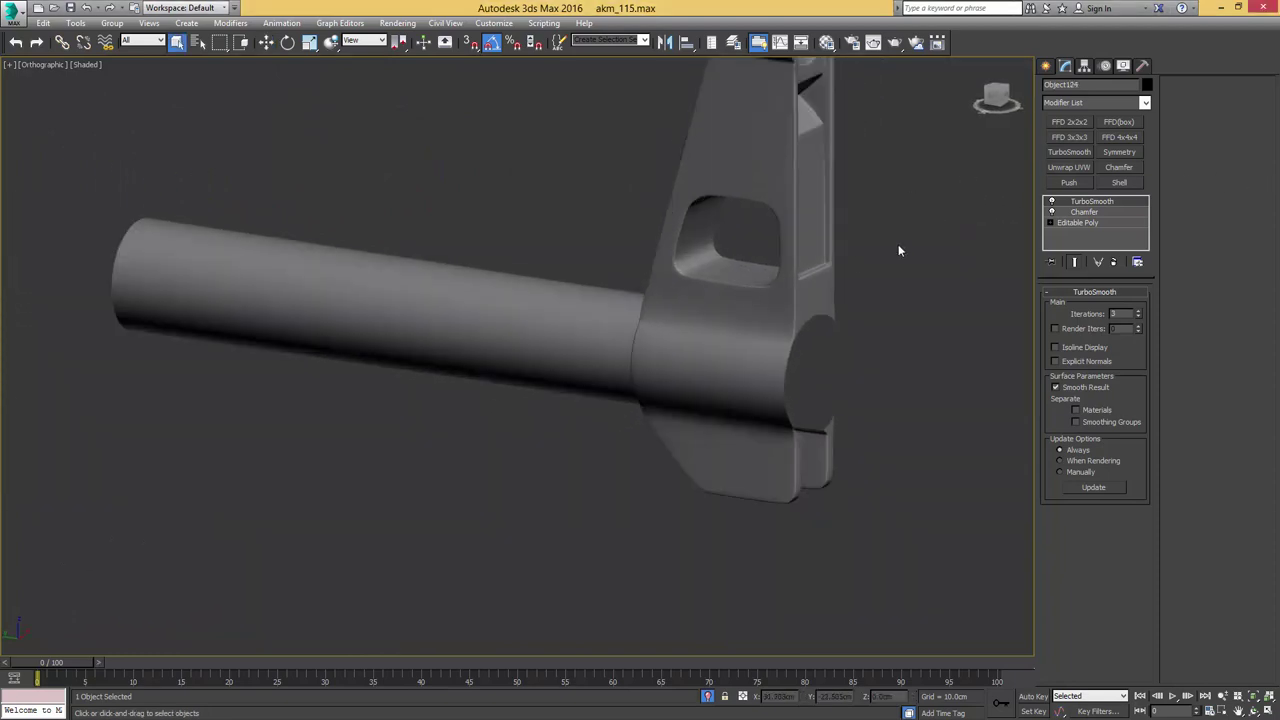
{"action": "middle_click_drag", "start_coordinate": [865, 267], "coordinate": [817, 277], "text": "alt"}
{"action": "key", "text": "F4"}
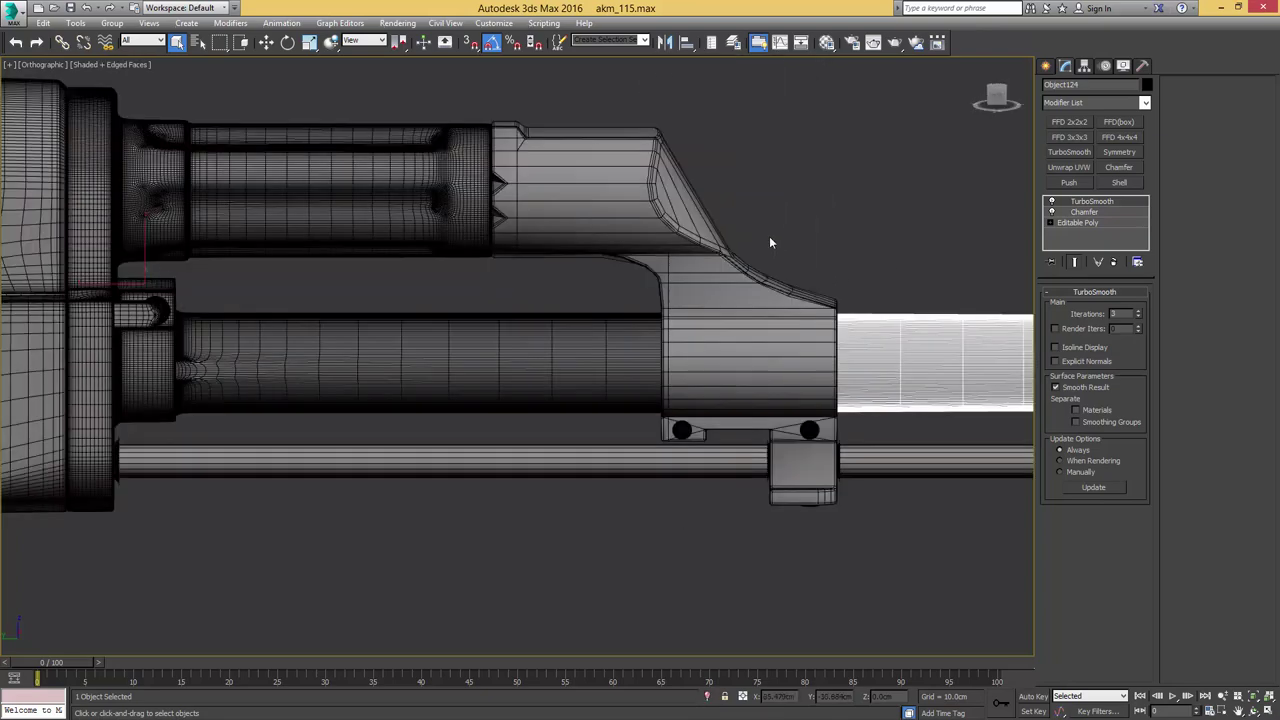
{"action": "key", "text": "alt+q"}
Compare the front sight's base mesh with its chamfered and smoothed result, especially around the rear recess
{"action": "middle_click_drag", "start_coordinate": [1026, 237], "coordinate": [352, 280], "text": "alt"}
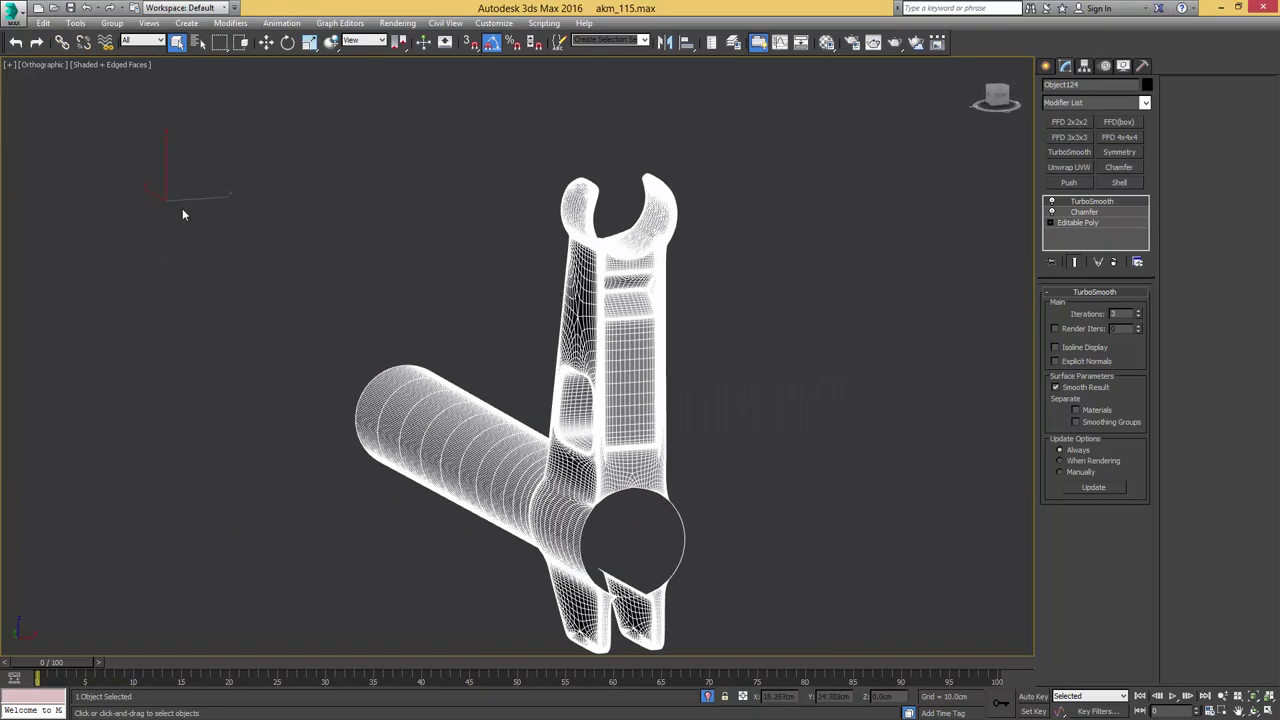
{"action": "middle_click_drag", "start_coordinate": [790, 261], "coordinate": [843, 262], "text": "alt"}
{"action": "left_click", "coordinate": [1052, 202]}
{"action": "left_click", "coordinate": [1052, 212]}
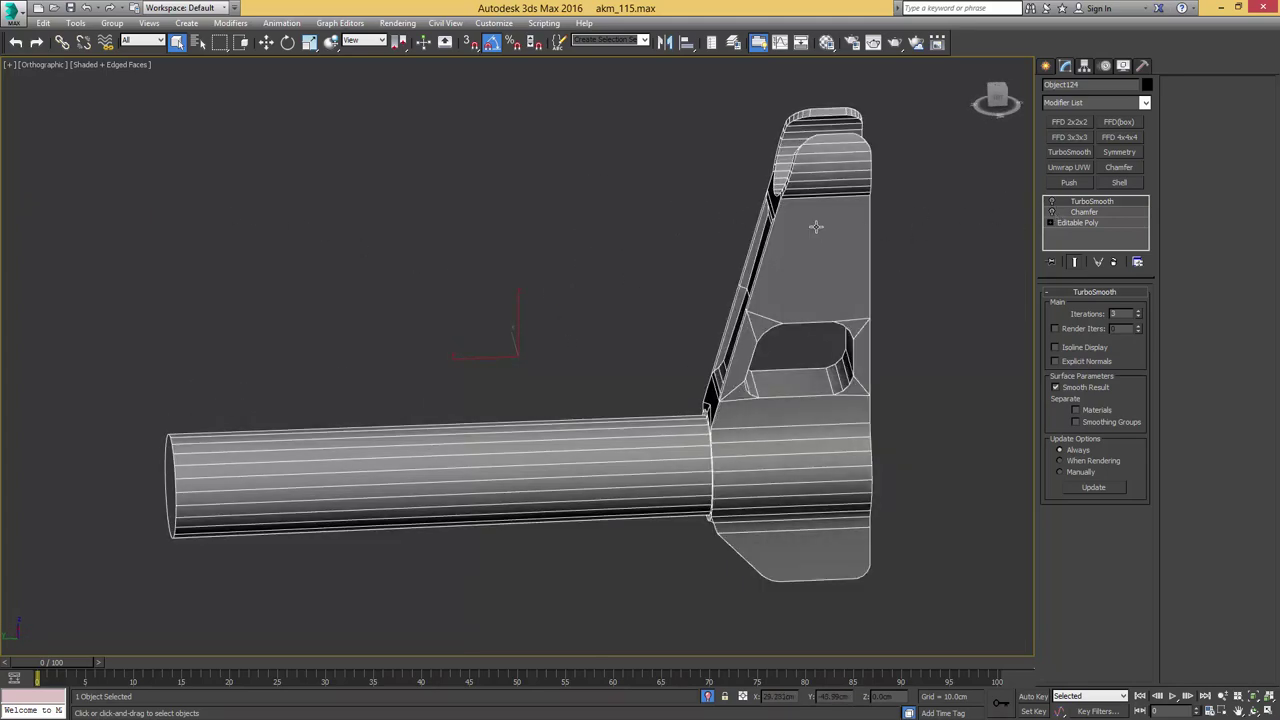
{"action": "middle_click_drag", "start_coordinate": [720, 184], "coordinate": [816, 210], "text": "alt"}
{"action": "middle_click_drag", "start_coordinate": [641, 168], "coordinate": [670, 245]}
{"action": "scroll", "coordinate": [669, 245], "scroll_direction": "up", "scroll_amount": 2}
{"action": "left_click", "coordinate": [1051, 212]}
{"action": "left_click", "coordinate": [1051, 201]}
{"action": "key", "text": "F4"}
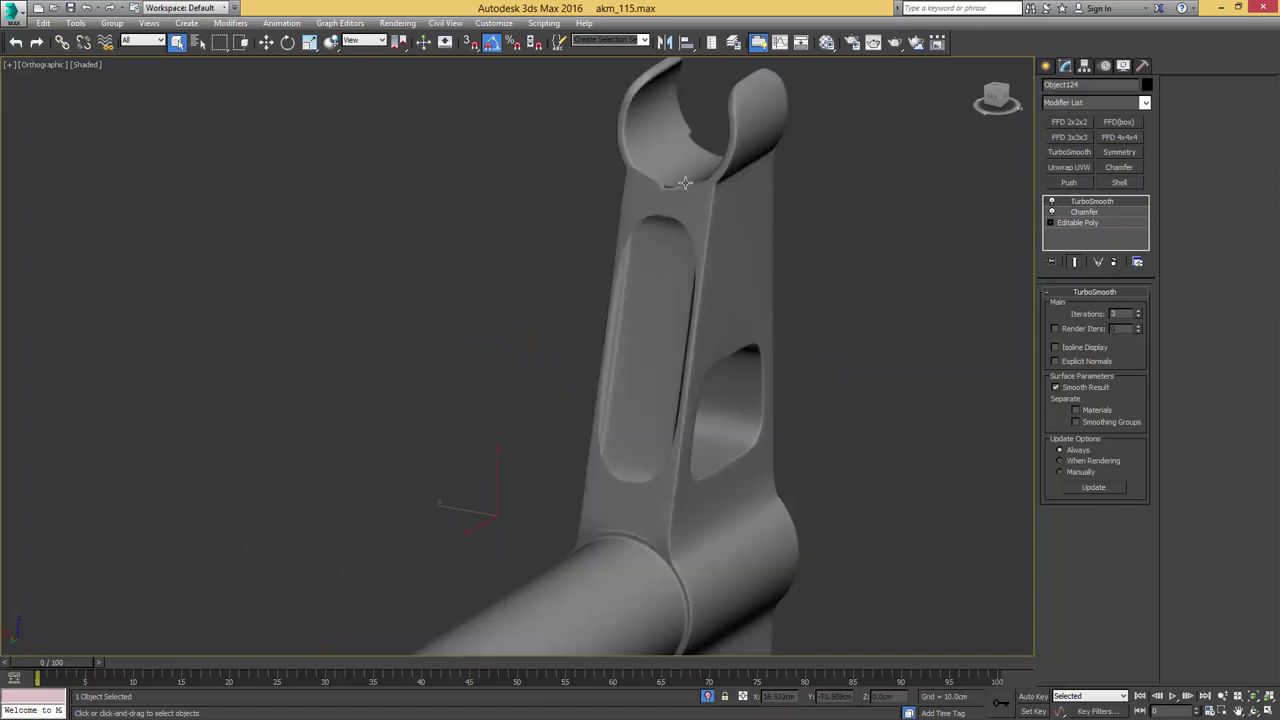
Add a centre edge loop down the front sight's recessed rear face and connect it to the cradle's lowest vertex
{"action": "left_click", "coordinate": [1077, 227]}
{"action": "key", "text": "F4"}
{"action": "key", "text": "2"}
{"action": "left_click", "coordinate": [652, 350]}
{"action": "key", "text": "alt+r"}
{"action": "key", "text": "ctrl+shift+e"}
{"action": "key", "text": "alt+c"}
{"action": "scroll", "coordinate": [668, 187], "scroll_direction": "up", "scroll_amount": 8}
{"action": "key", "text": "1"}
{"action": "left_click_drag", "start_coordinate": [672, 202], "coordinate": [676, 187]}
{"action": "key", "text": "ctrl+shift+e"}
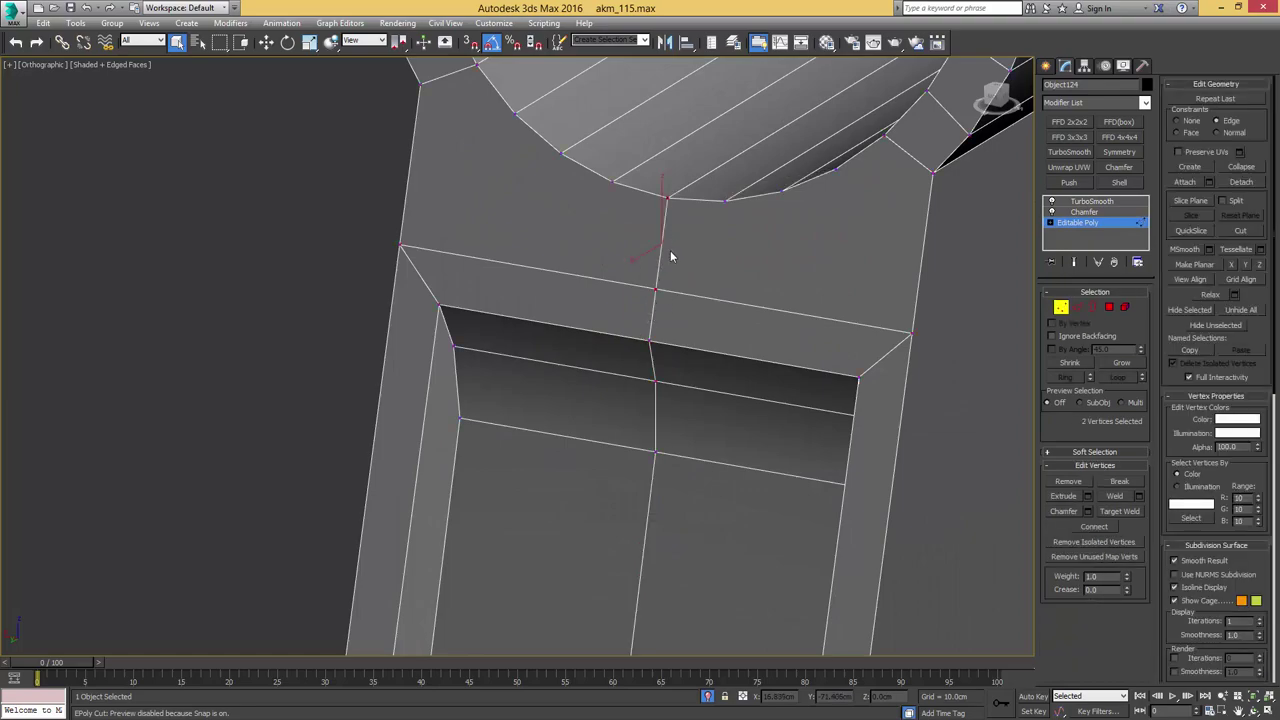
Connect the recess's lower centre vertex to the vertex just above the barrel collar
{"action": "scroll", "coordinate": [672, 245], "scroll_direction": "down", "scroll_amount": 5}
{"action": "middle_click_drag", "start_coordinate": [620, 195], "coordinate": [642, 145]}
{"action": "scroll", "coordinate": [634, 291], "scroll_direction": "down", "scroll_amount": 3}
{"action": "middle_click_drag", "start_coordinate": [602, 385], "coordinate": [628, 252]}
{"action": "middle_click_drag", "start_coordinate": [642, 421], "coordinate": [655, 353]}
{"action": "scroll", "coordinate": [655, 353], "scroll_direction": "up", "scroll_amount": 4}
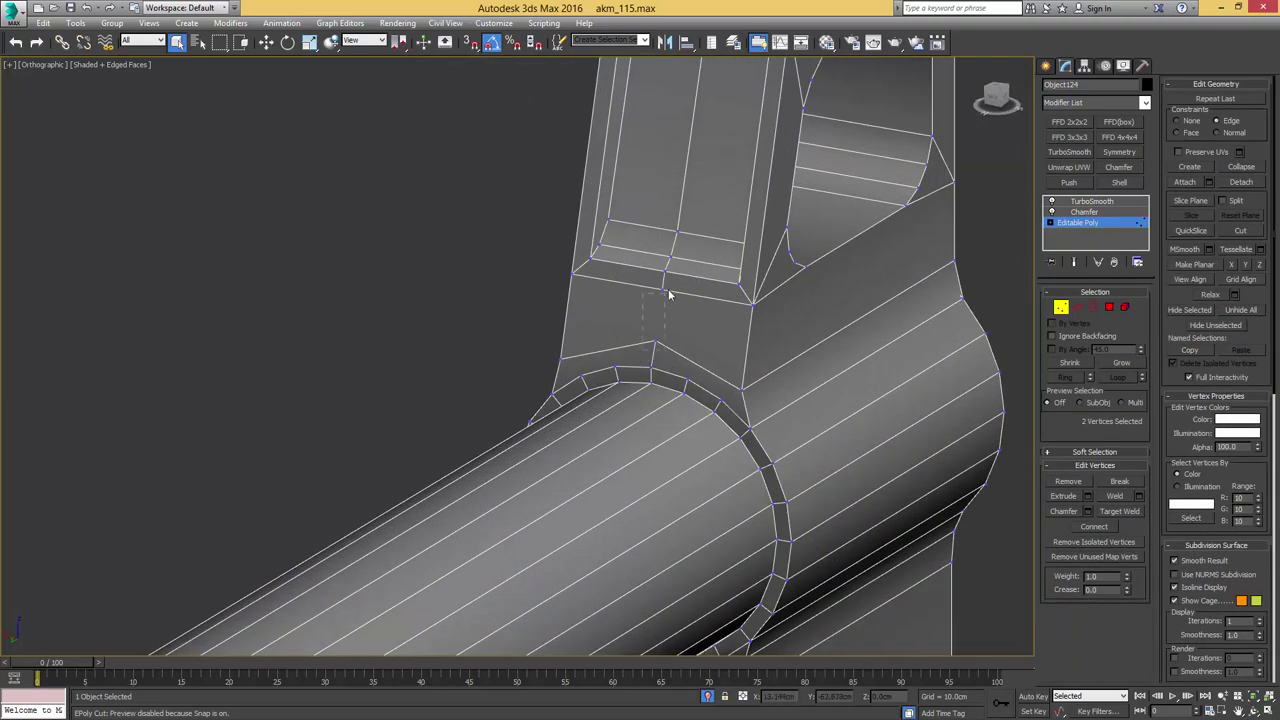
Check the smoothing groups of the narrow polygons framing the front sight's rear recess
{"action": "middle_click_drag", "start_coordinate": [684, 273], "coordinate": [663, 340], "text": "alt"}
{"action": "key", "text": "4"}
{"action": "left_click", "coordinate": [664, 341]}
{"action": "left_click", "coordinate": [699, 336], "text": "ctrl"}
{"action": "left_click", "coordinate": [670, 322], "text": "ctrl"}
{"action": "left_click", "coordinate": [692, 315], "text": "ctrl"}
{"action": "middle_click_drag", "start_coordinate": [698, 301], "coordinate": [683, 229], "text": "alt"}
{"action": "middle_click_drag", "start_coordinate": [651, 125], "coordinate": [594, 326]}
{"action": "left_click", "coordinate": [603, 248]}
{"action": "left_click", "coordinate": [608, 217], "text": "ctrl"}
{"action": "left_click", "coordinate": [716, 334], "text": "ctrl"}
{"action": "left_click", "coordinate": [718, 361], "text": "ctrl"}
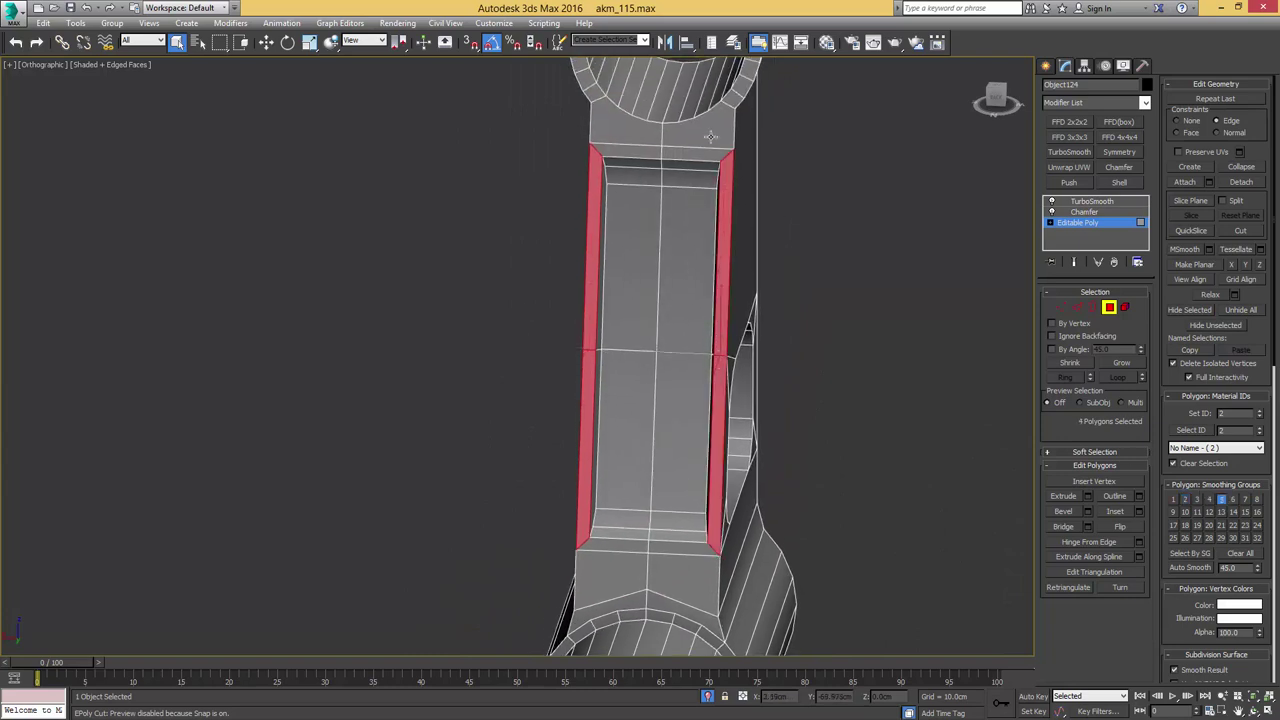
{"action": "middle_click_drag", "start_coordinate": [620, 112], "coordinate": [651, 245]}
{"action": "scroll", "coordinate": [652, 246], "scroll_direction": "up", "scroll_amount": 3}
{"action": "left_click", "coordinate": [677, 323]}
{"action": "left_click", "coordinate": [777, 327], "text": "ctrl"}
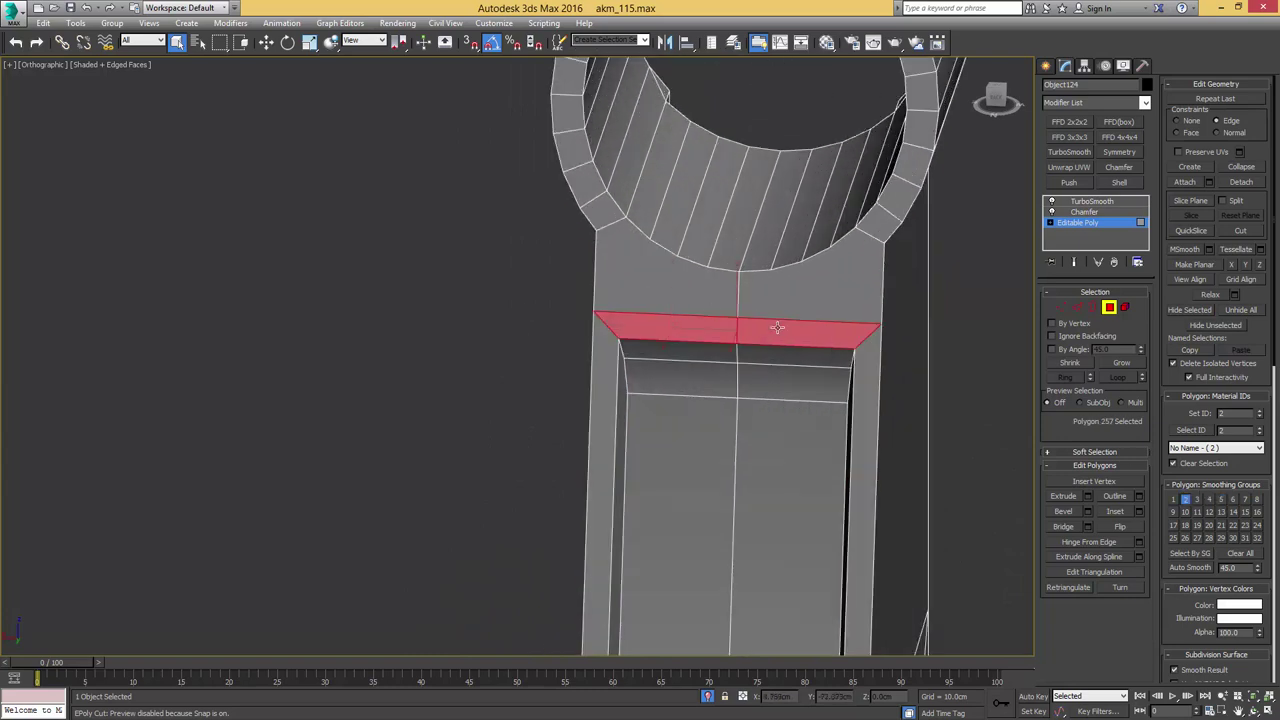
Cut edges from the cradle's arc down to the recess's upper border on both sides of the centre edge
{"action": "key", "text": "1"}
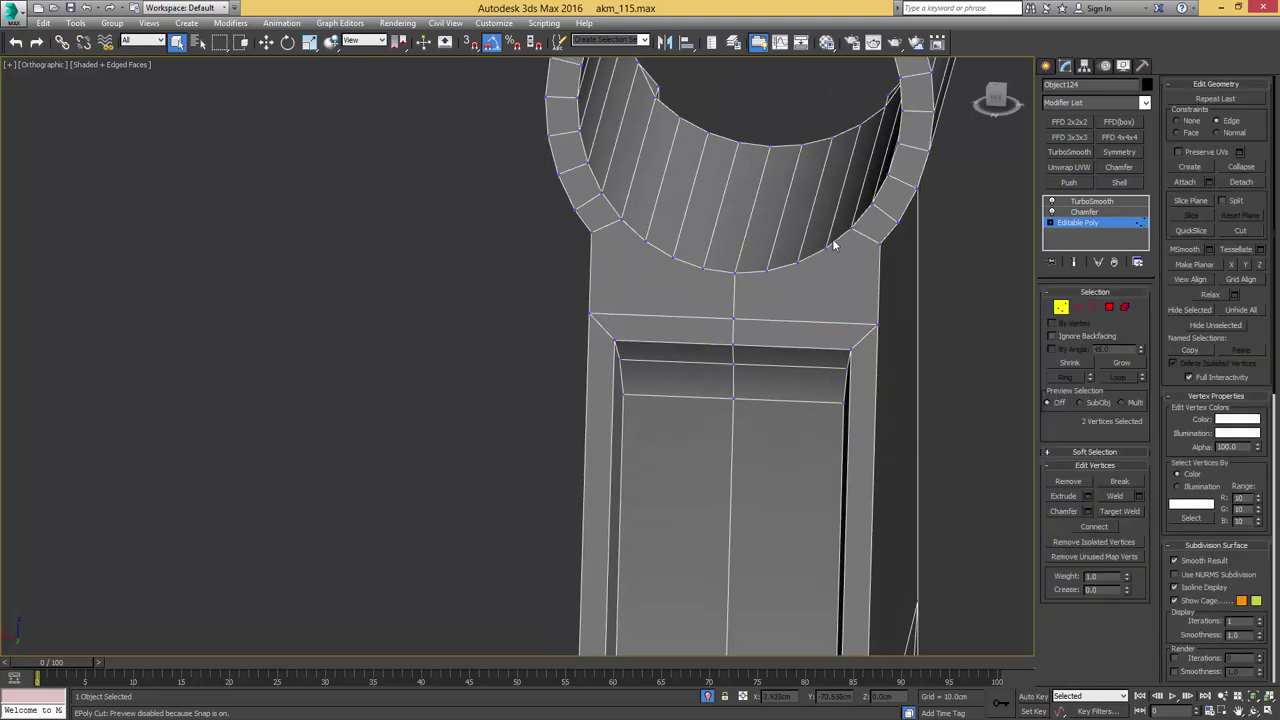
{"action": "middle_click_drag", "start_coordinate": [805, 290], "coordinate": [826, 298], "text": "alt"}
{"action": "key", "text": "alt+c"}
{"action": "left_click", "coordinate": [799, 266]}
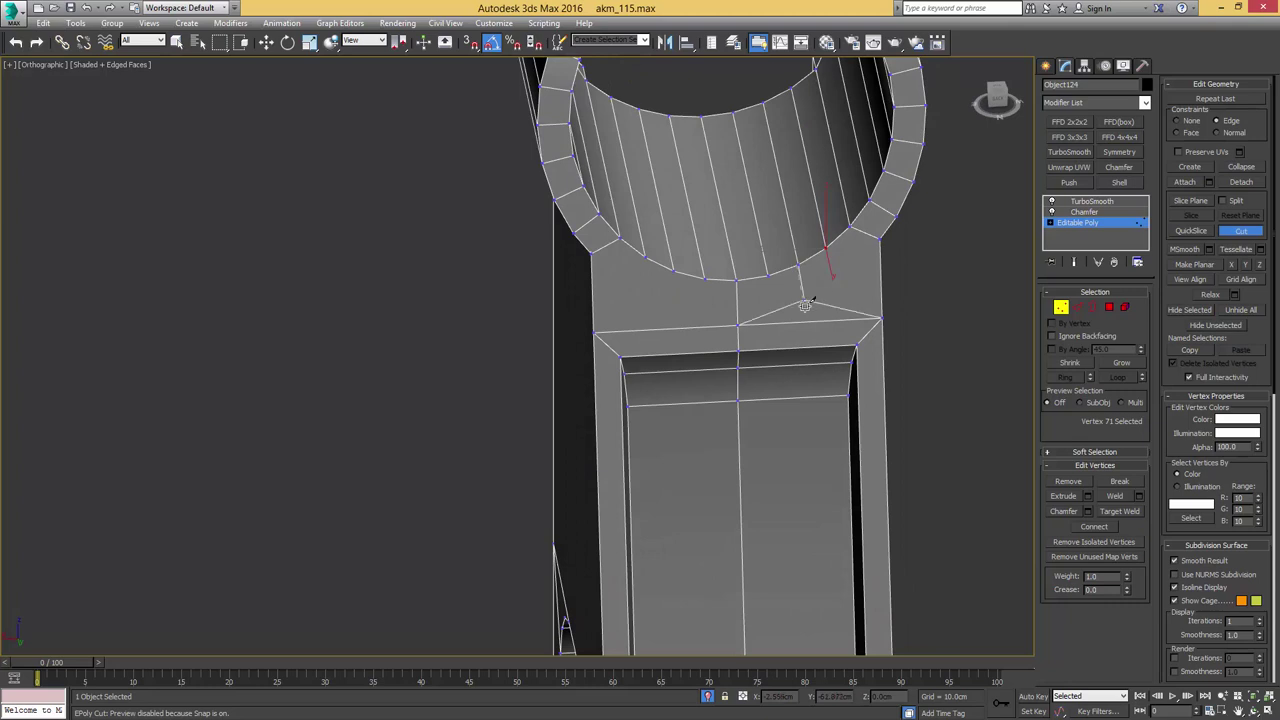
{"action": "left_click", "coordinate": [673, 270]}
{"action": "left_click", "coordinate": [678, 324]}
{"action": "right_click", "coordinate": [678, 320]}
Disable the Chamfer modifier's minimum angle on the front sight and set its amount to 0.017 cm
{"action": "left_click", "coordinate": [1091, 201]}
{"action": "key", "text": "F4"}
{"action": "left_click", "coordinate": [1090, 212]}
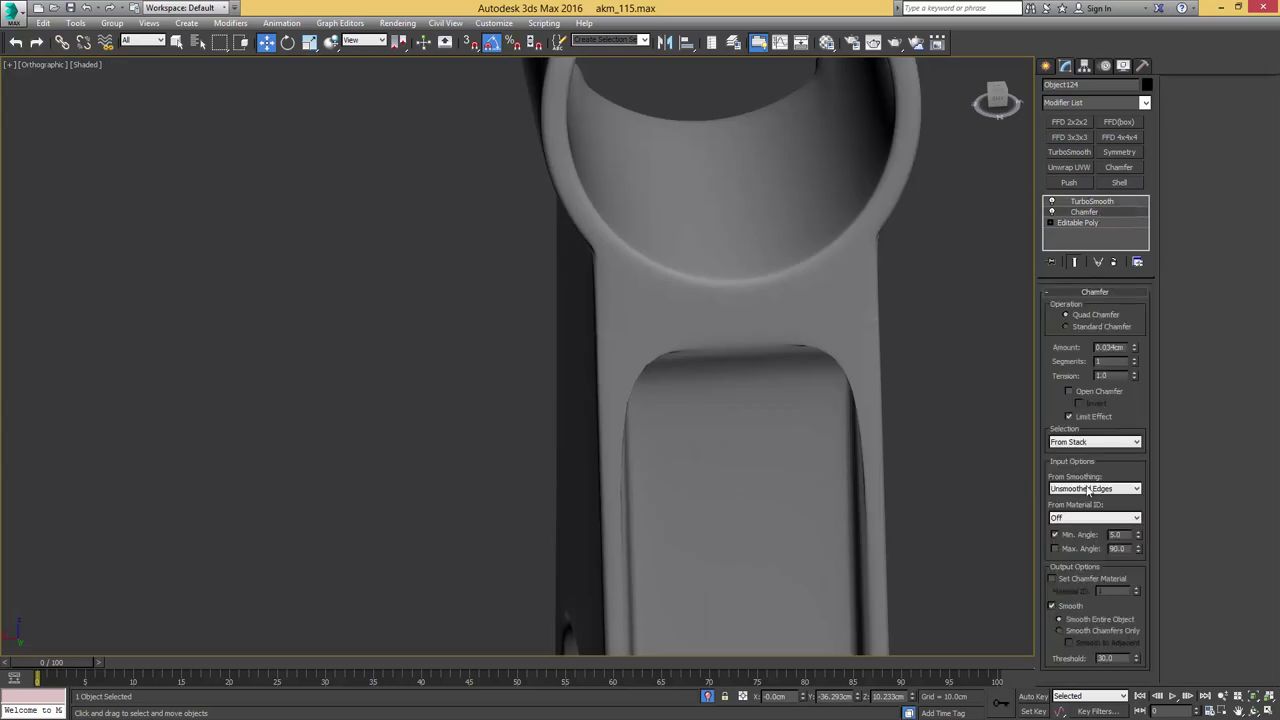
{"action": "left_click", "coordinate": [1055, 535]}
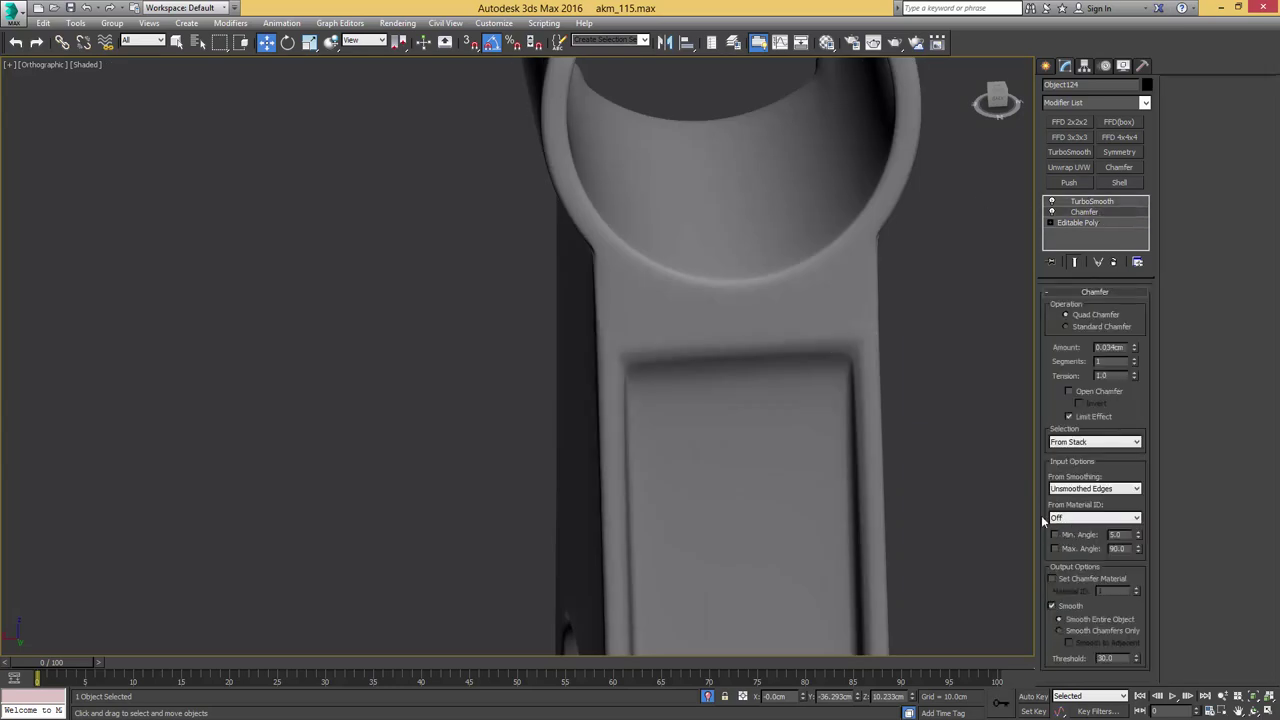
{"action": "left_click_drag", "start_coordinate": [1135, 350], "coordinate": [1135, 361]}
{"action": "scroll", "coordinate": [841, 191], "scroll_direction": "down", "scroll_amount": 2}
{"action": "middle_click_drag", "start_coordinate": [841, 164], "coordinate": [895, 188]}
{"action": "scroll", "coordinate": [800, 198], "scroll_direction": "down", "scroll_amount": 5}
{"action": "middle_click_drag", "start_coordinate": [800, 198], "coordinate": [937, 267], "text": "alt"}
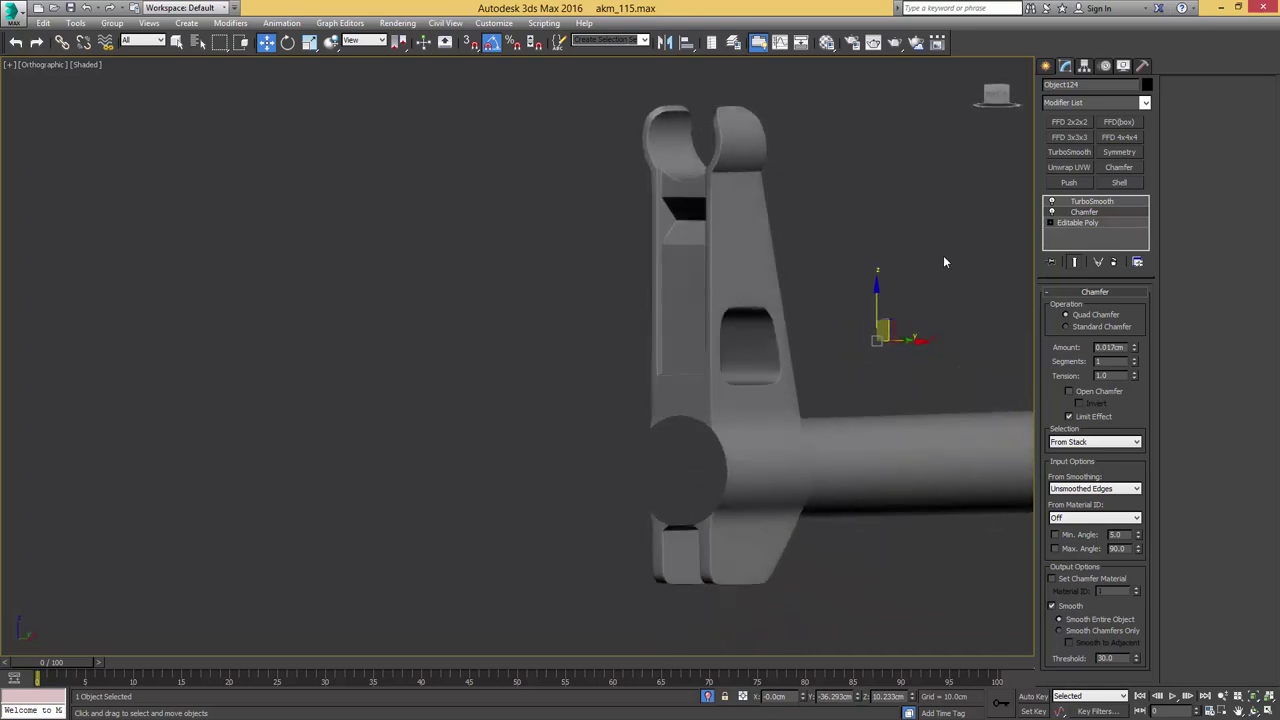
{"action": "left_click", "coordinate": [1055, 223]}
{"action": "key", "text": "F4"}
{"action": "key", "text": "2"}
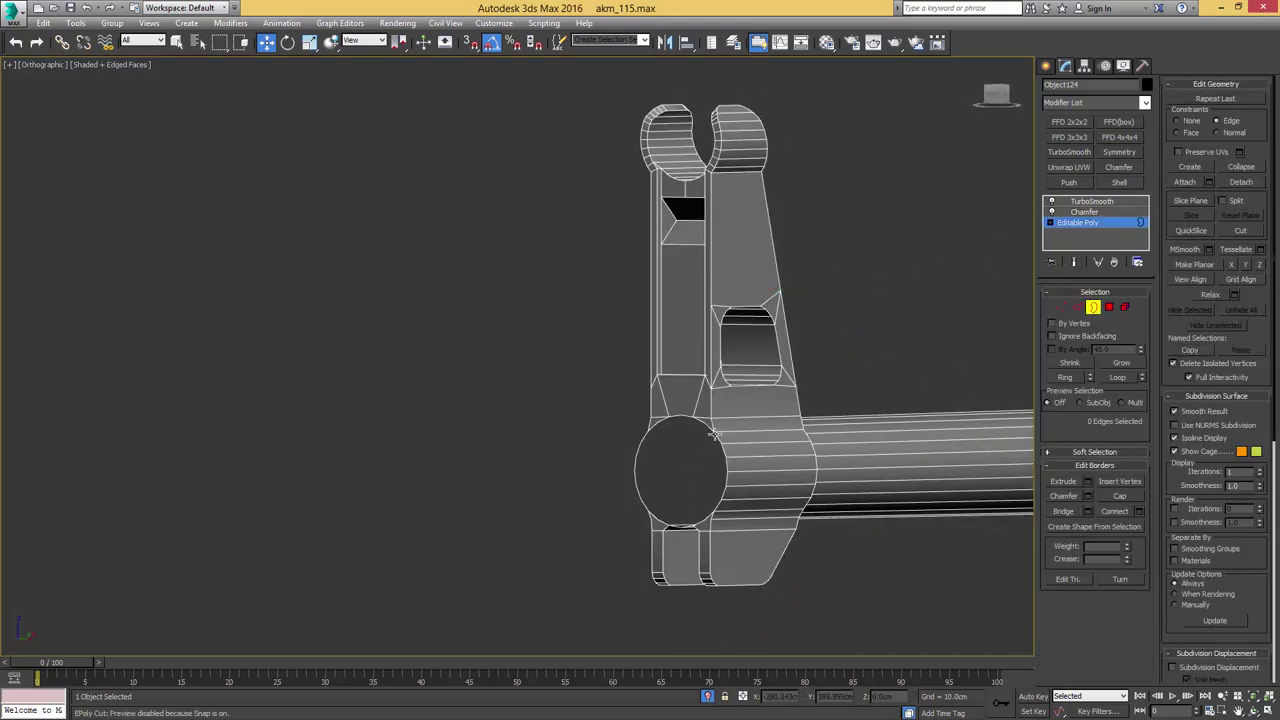
{"action": "left_click_drag", "start_coordinate": [757, 352], "coordinate": [749, 361], "text": "alt"}
{"action": "key", "text": "3"}
{"action": "left_click", "coordinate": [1078, 203]}
Examine the shading and wireframe of the front sight's lower lugs with TurboSmooth switched off and on
{"action": "key", "text": "F4"}
{"action": "middle_click_drag", "start_coordinate": [891, 234], "coordinate": [624, 271], "text": "alt"}
{"action": "middle_click_drag", "start_coordinate": [735, 458], "coordinate": [868, 234]}
{"action": "scroll", "coordinate": [743, 260], "scroll_direction": "up", "scroll_amount": 5}
{"action": "left_click", "coordinate": [1050, 204]}
{"action": "left_click", "coordinate": [1050, 204]}
{"action": "left_click", "coordinate": [1050, 204]}
{"action": "left_click", "coordinate": [1050, 204]}
{"action": "middle_click_drag", "start_coordinate": [755, 239], "coordinate": [777, 260], "text": "alt"}
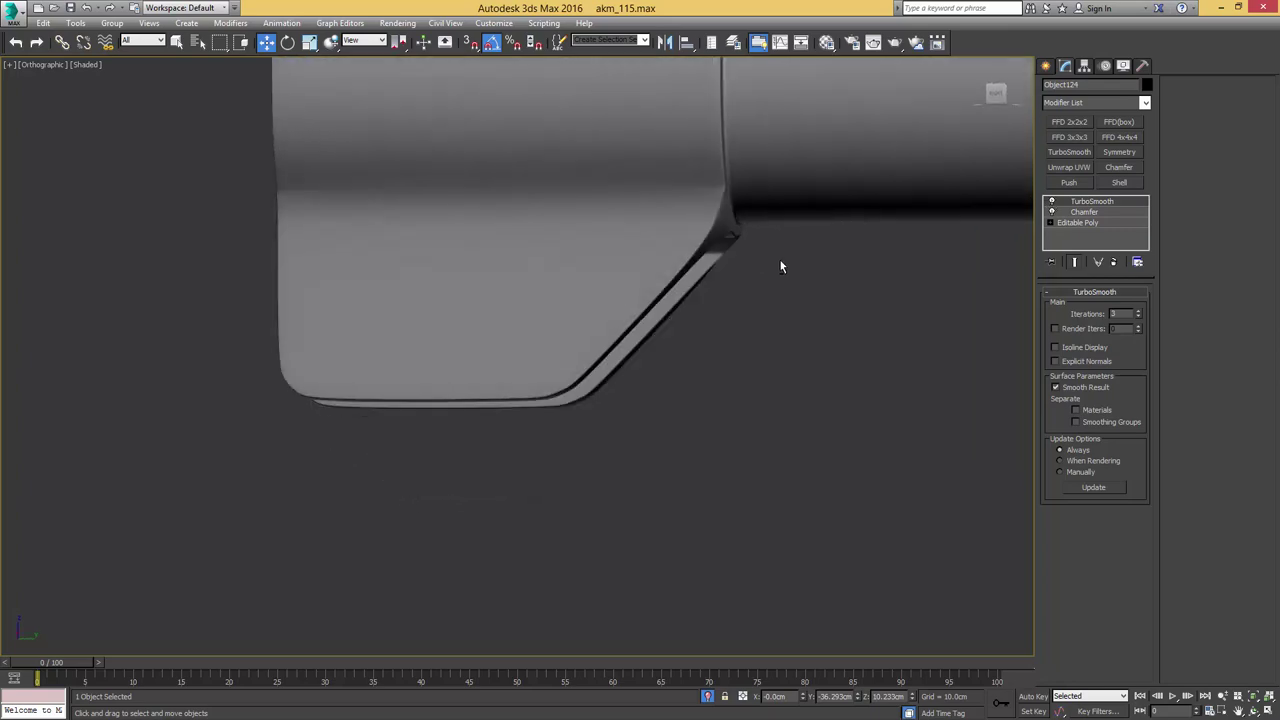
{"action": "key", "text": "F4"}
{"action": "middle_click_drag", "start_coordinate": [572, 230], "coordinate": [858, 225]}
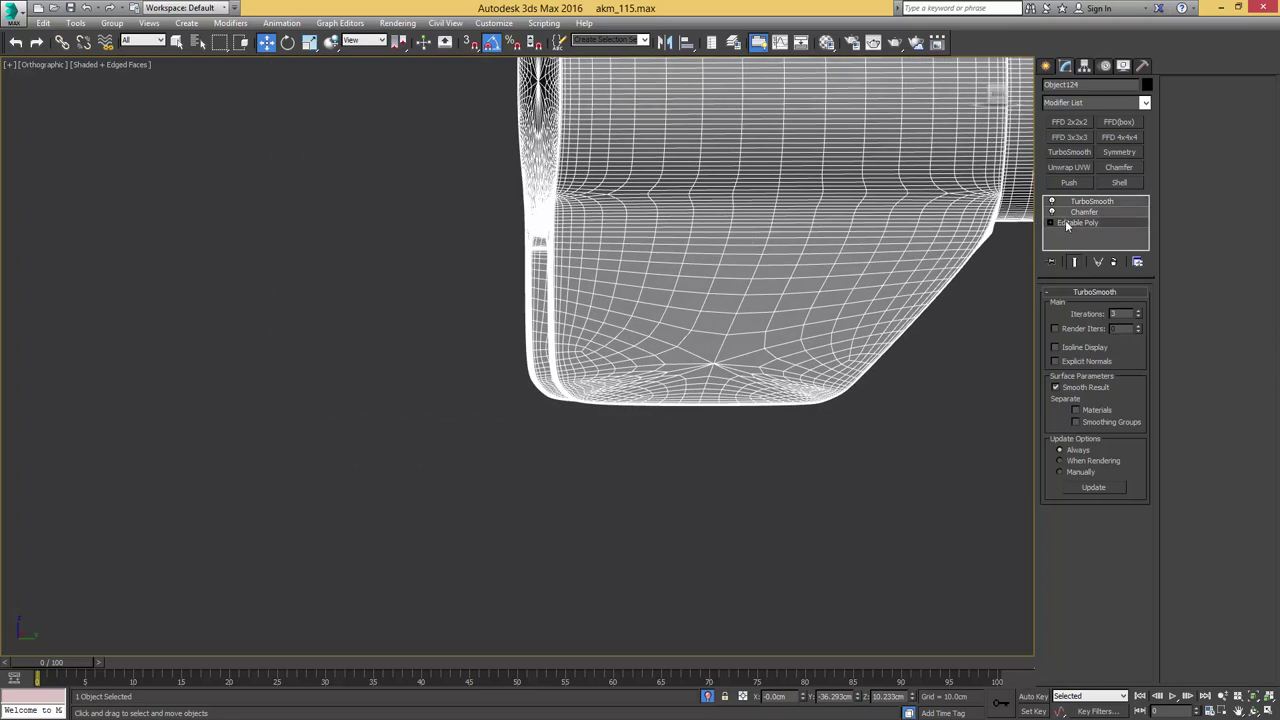
Connect the upright front edges of the lower lugs and chamfer the new edges apart towards the ends
{"action": "left_click", "coordinate": [1067, 223]}
{"action": "key", "text": "2"}
{"action": "left_click_drag", "start_coordinate": [492, 301], "coordinate": [561, 304]}
{"action": "key", "text": "ctrl+shift+e"}
{"action": "middle_click_drag", "start_coordinate": [532, 318], "coordinate": [556, 305], "text": "alt"}
{"action": "scroll", "coordinate": [556, 302], "scroll_direction": "up", "scroll_amount": 4}
{"action": "key", "text": "ctrl+shift+c"}
{"action": "left_click_drag", "start_coordinate": [586, 292], "coordinate": [607, 157]}
Connect the edges along the lower lugs' flat undersides and chamfer the new edges apart towards the rounded corners
{"action": "scroll", "coordinate": [617, 198], "scroll_direction": "down", "scroll_amount": 5}
{"action": "middle_click_drag", "start_coordinate": [631, 226], "coordinate": [607, 257], "text": "alt"}
{"action": "left_click_drag", "start_coordinate": [664, 335], "coordinate": [683, 267]}
{"action": "middle_click_drag", "start_coordinate": [683, 267], "coordinate": [686, 255], "text": "alt"}
{"action": "left_click", "coordinate": [684, 264], "text": "alt"}
{"action": "left_click_drag", "start_coordinate": [730, 249], "coordinate": [771, 234]}
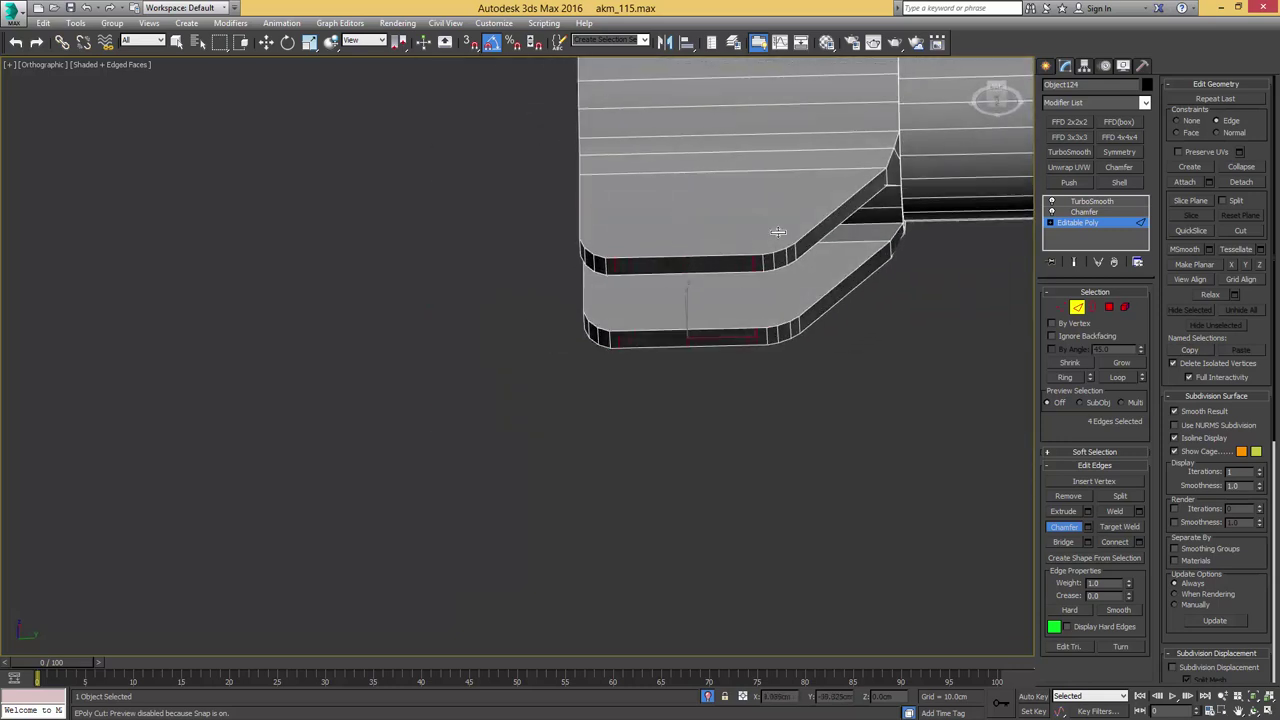
Add a chamfered pair of supporting edges along the lower lugs' slanted sides and show the smoothed result
{"action": "middle_click_drag", "start_coordinate": [784, 235], "coordinate": [847, 277], "text": "alt"}
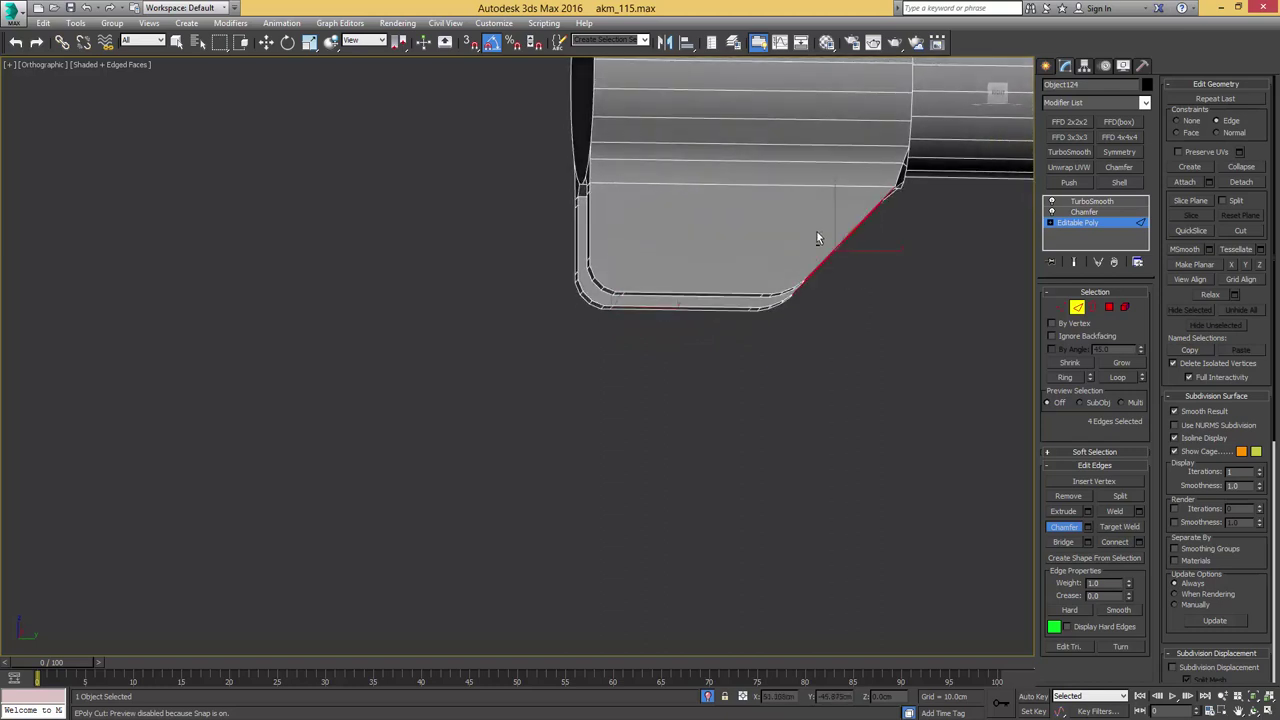
{"action": "middle_click_drag", "start_coordinate": [809, 235], "coordinate": [768, 207], "text": "alt"}
{"action": "left_click", "coordinate": [822, 229], "text": "alt"}
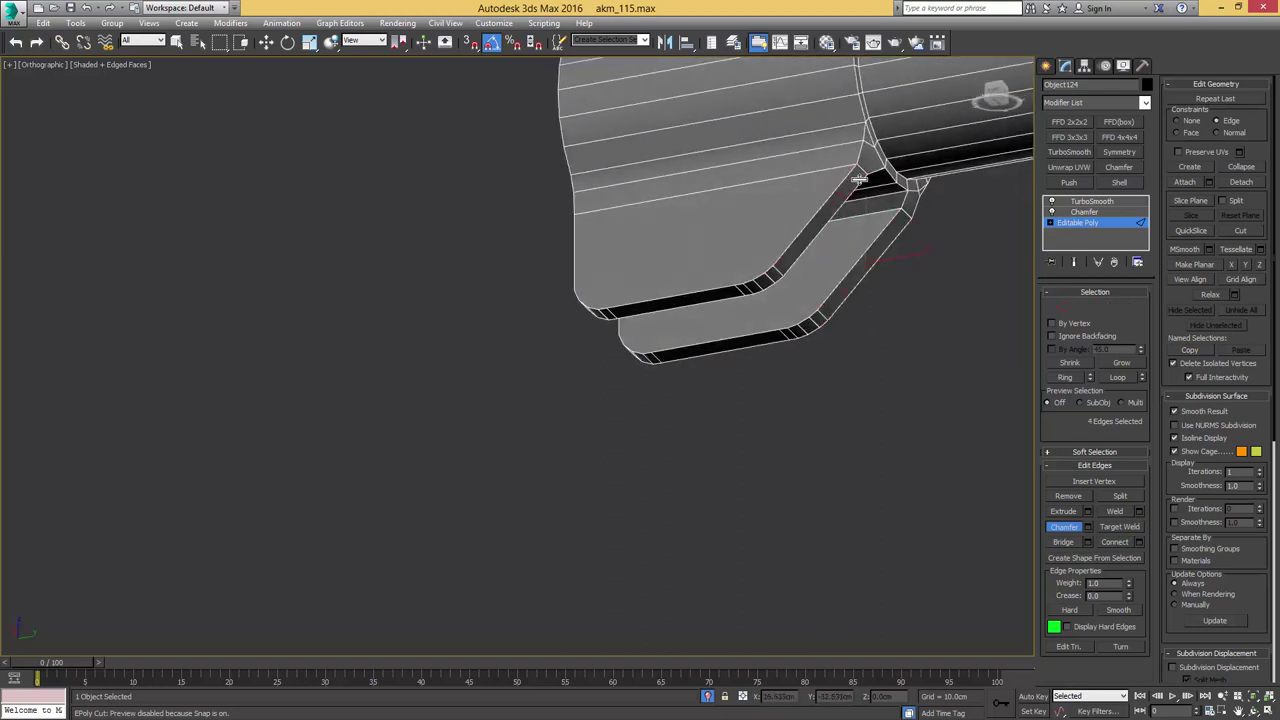
{"action": "left_click", "coordinate": [1079, 222]}
{"action": "left_click", "coordinate": [1086, 202]}
{"action": "key", "text": "F4"}
{"action": "scroll", "coordinate": [791, 187], "scroll_direction": "down", "scroll_amount": 3}
{"action": "middle_click_drag", "start_coordinate": [788, 205], "coordinate": [577, 273], "text": "alt"}
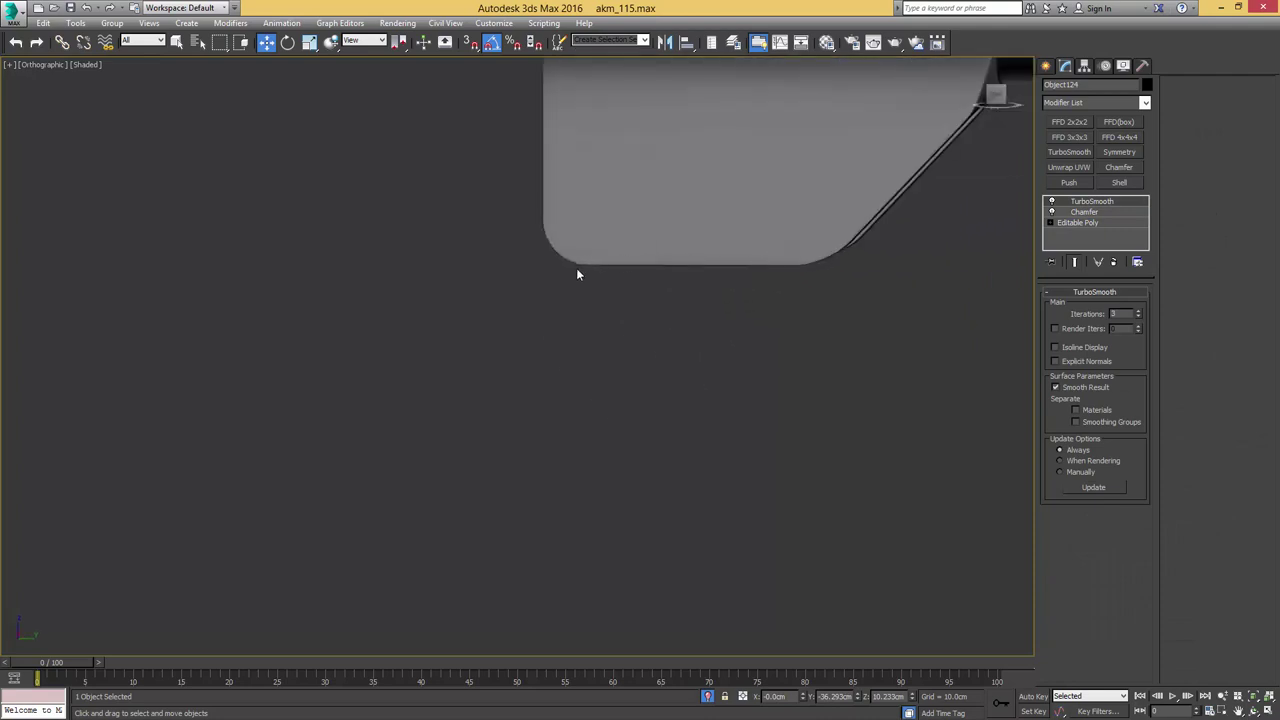
Add a cross edge at the middle of the lower inner face of the front sight's side opening
{"action": "middle_click_drag", "start_coordinate": [808, 265], "coordinate": [776, 214], "text": "alt"}
{"action": "scroll", "coordinate": [776, 215], "scroll_direction": "up", "scroll_amount": 4}
{"action": "left_click", "coordinate": [1078, 222]}
{"action": "key", "text": "F4"}
{"action": "key", "text": "2"}
{"action": "middle_click_drag", "start_coordinate": [692, 212], "coordinate": [674, 300], "text": "alt"}
{"action": "left_click", "coordinate": [682, 236]}
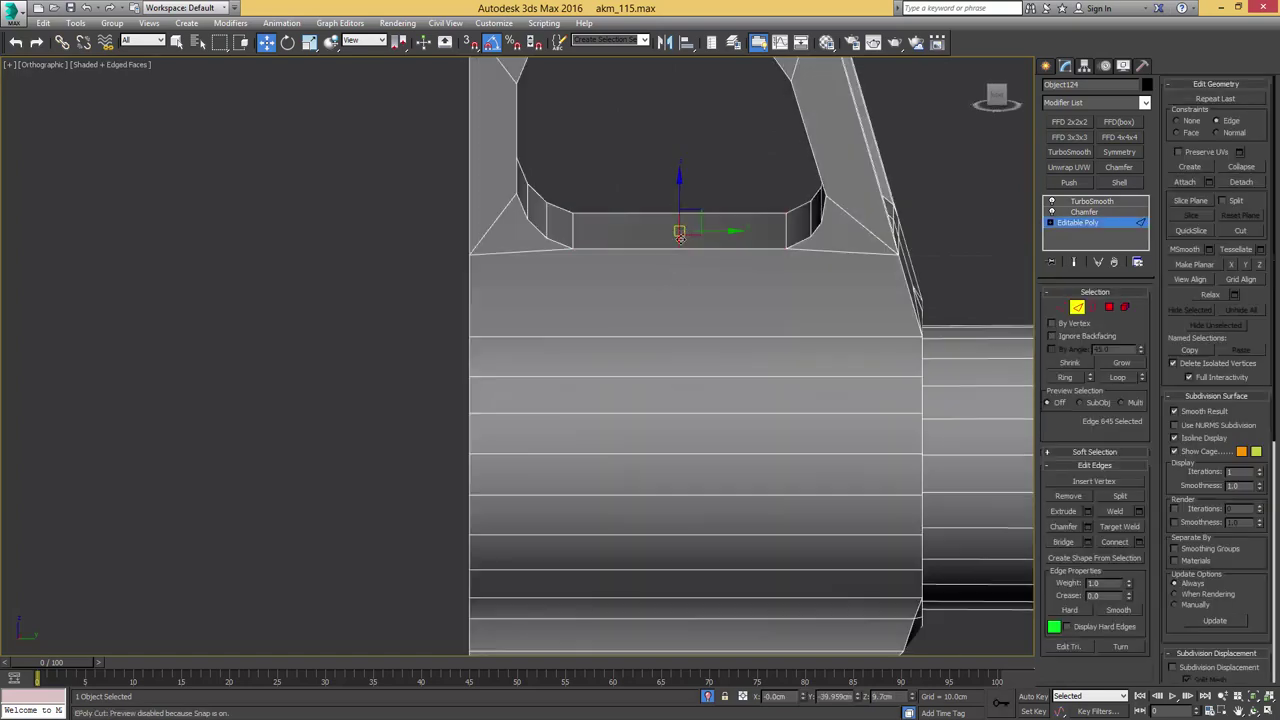